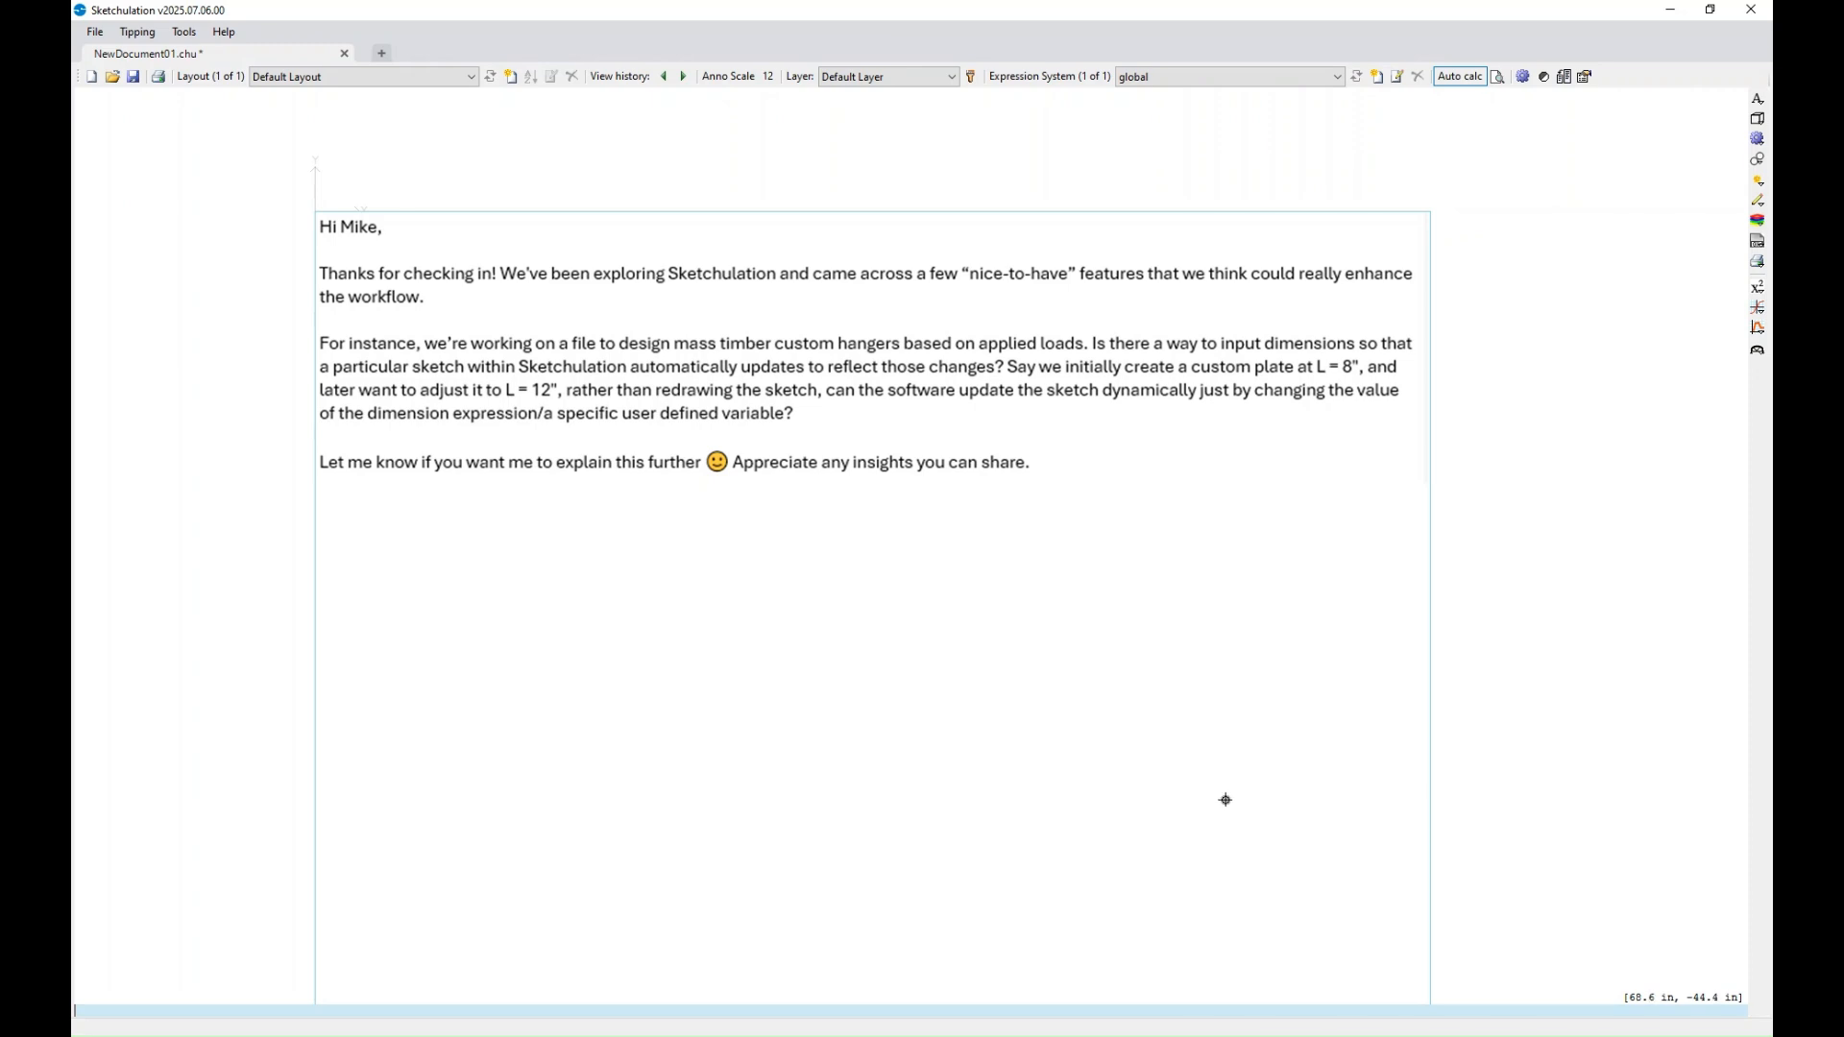
# - Read the message asking whether a plate sketch can update from dimension values or user-defined variables
pyautogui.moveTo(1225, 799); pyautogui.dragTo(1215, 747, button='middle')
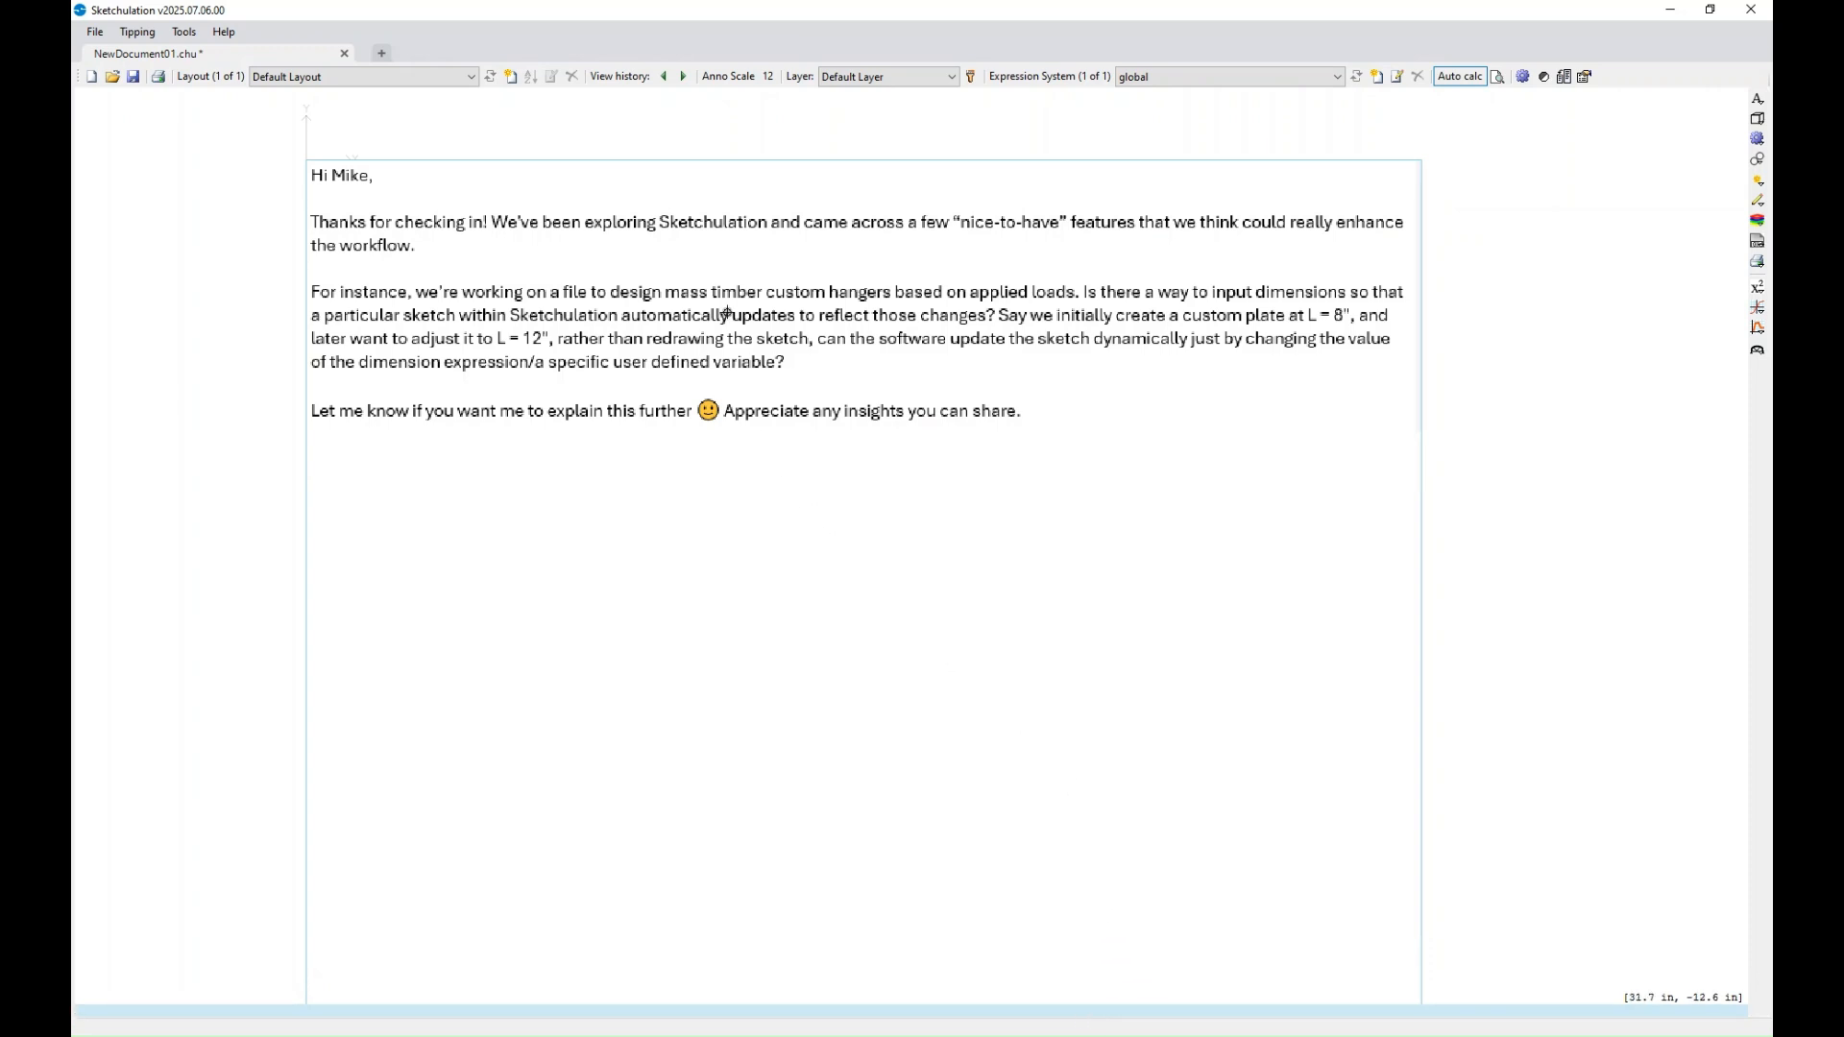
pyautogui.moveTo(861, 441); pyautogui.dragTo(858, 495, button='middle')
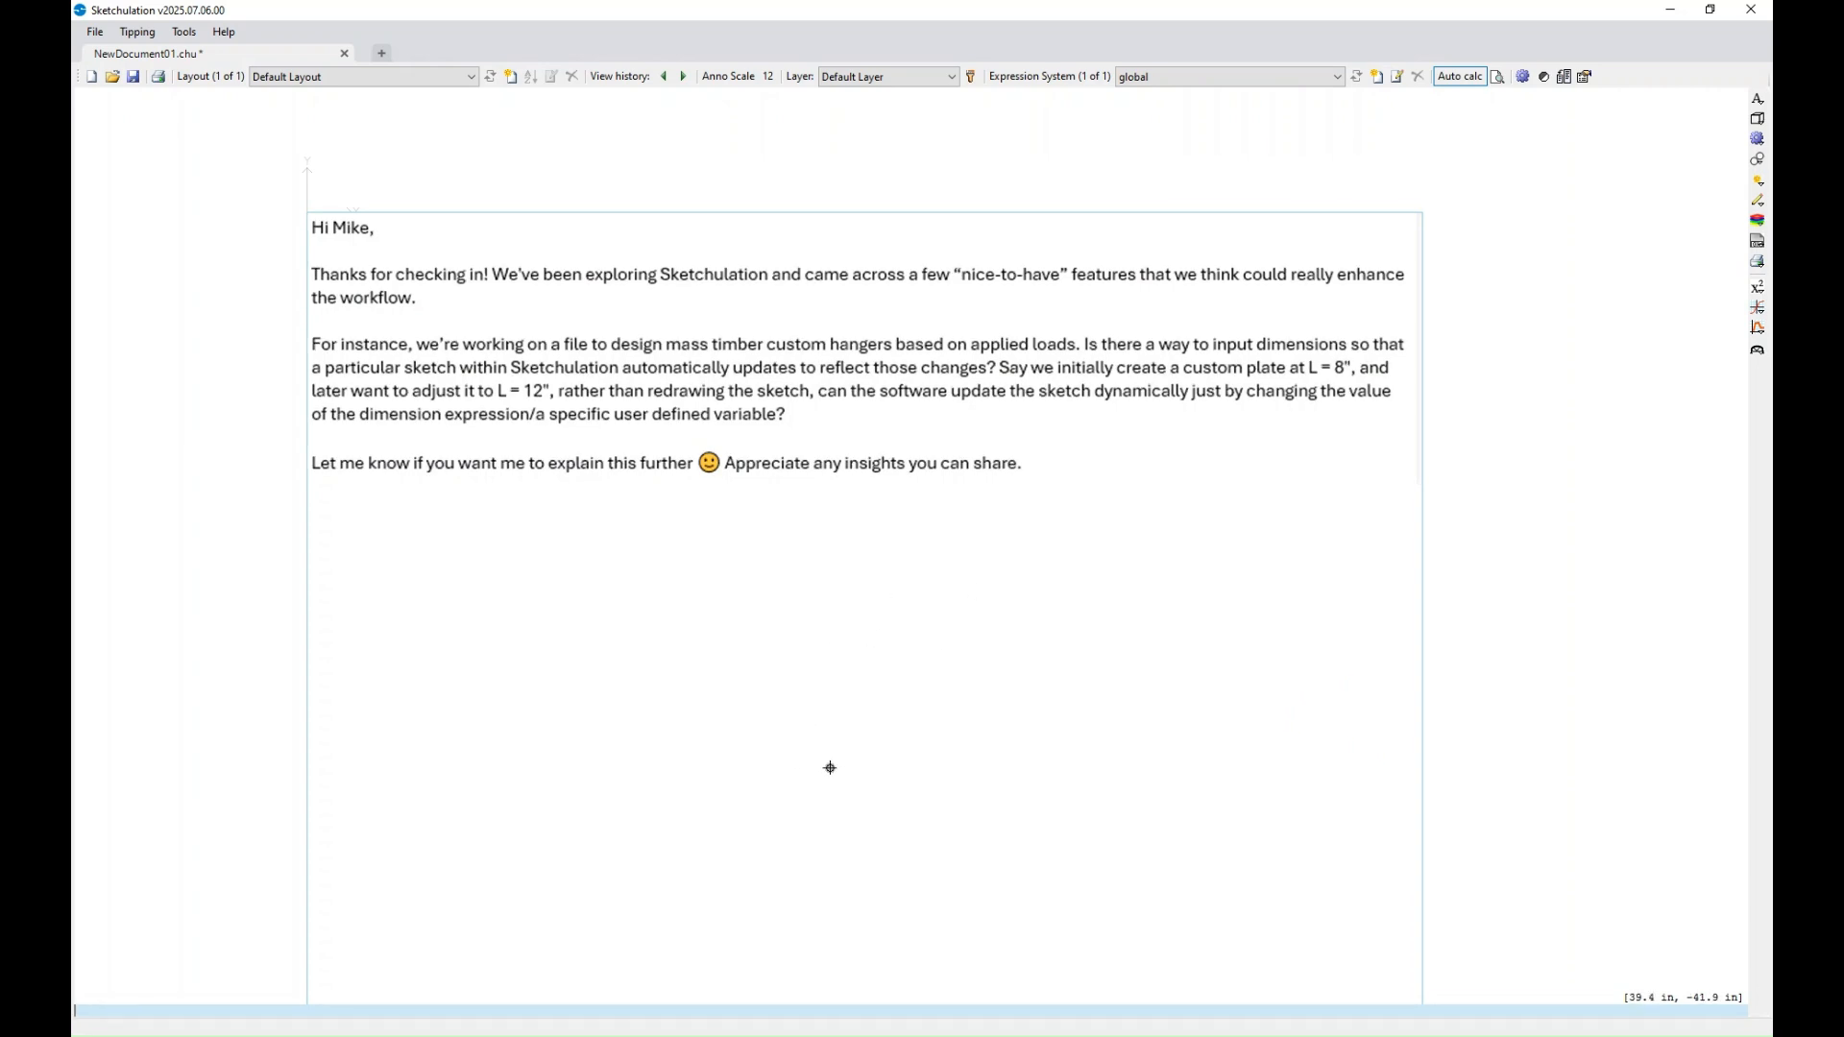
pyautogui.moveTo(1007, 774); pyautogui.dragTo(1047, 766, button='middle')
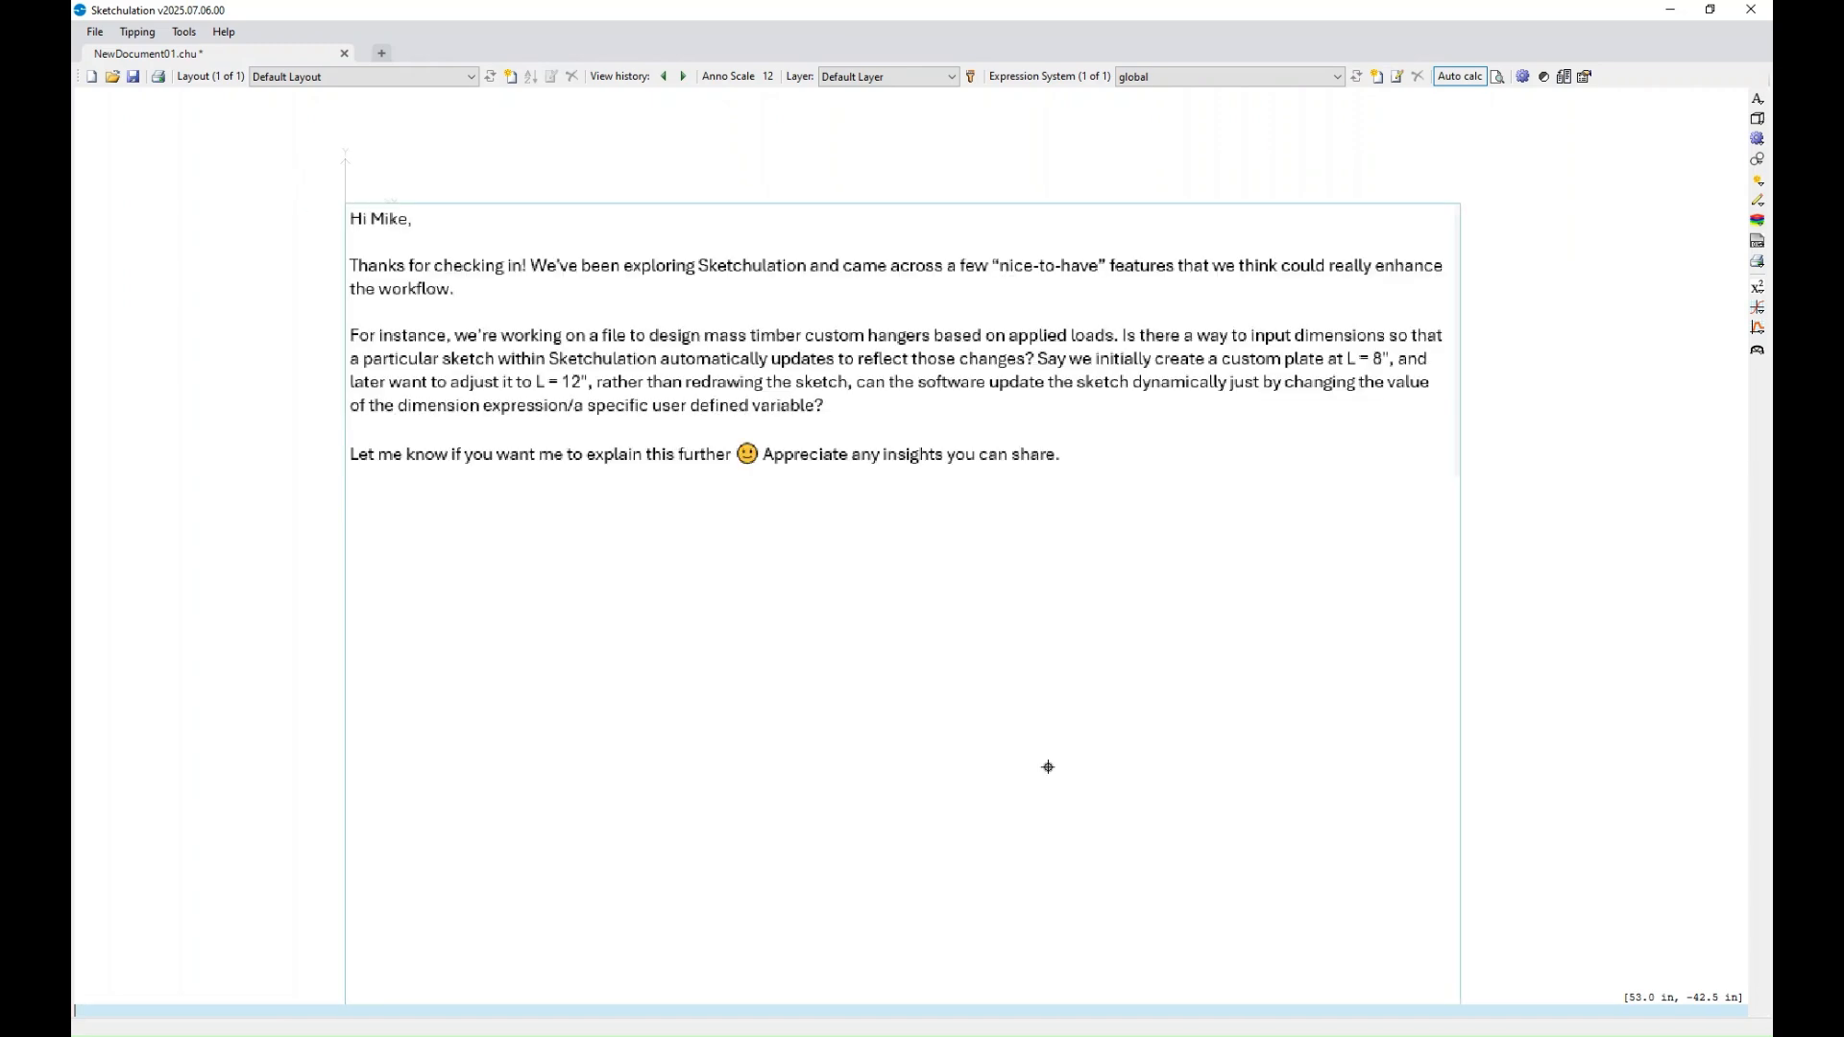
pyautogui.scroll(-2, 971, 556)
pyautogui.moveTo(989, 542); pyautogui.dragTo(1050, 432, button='middle')
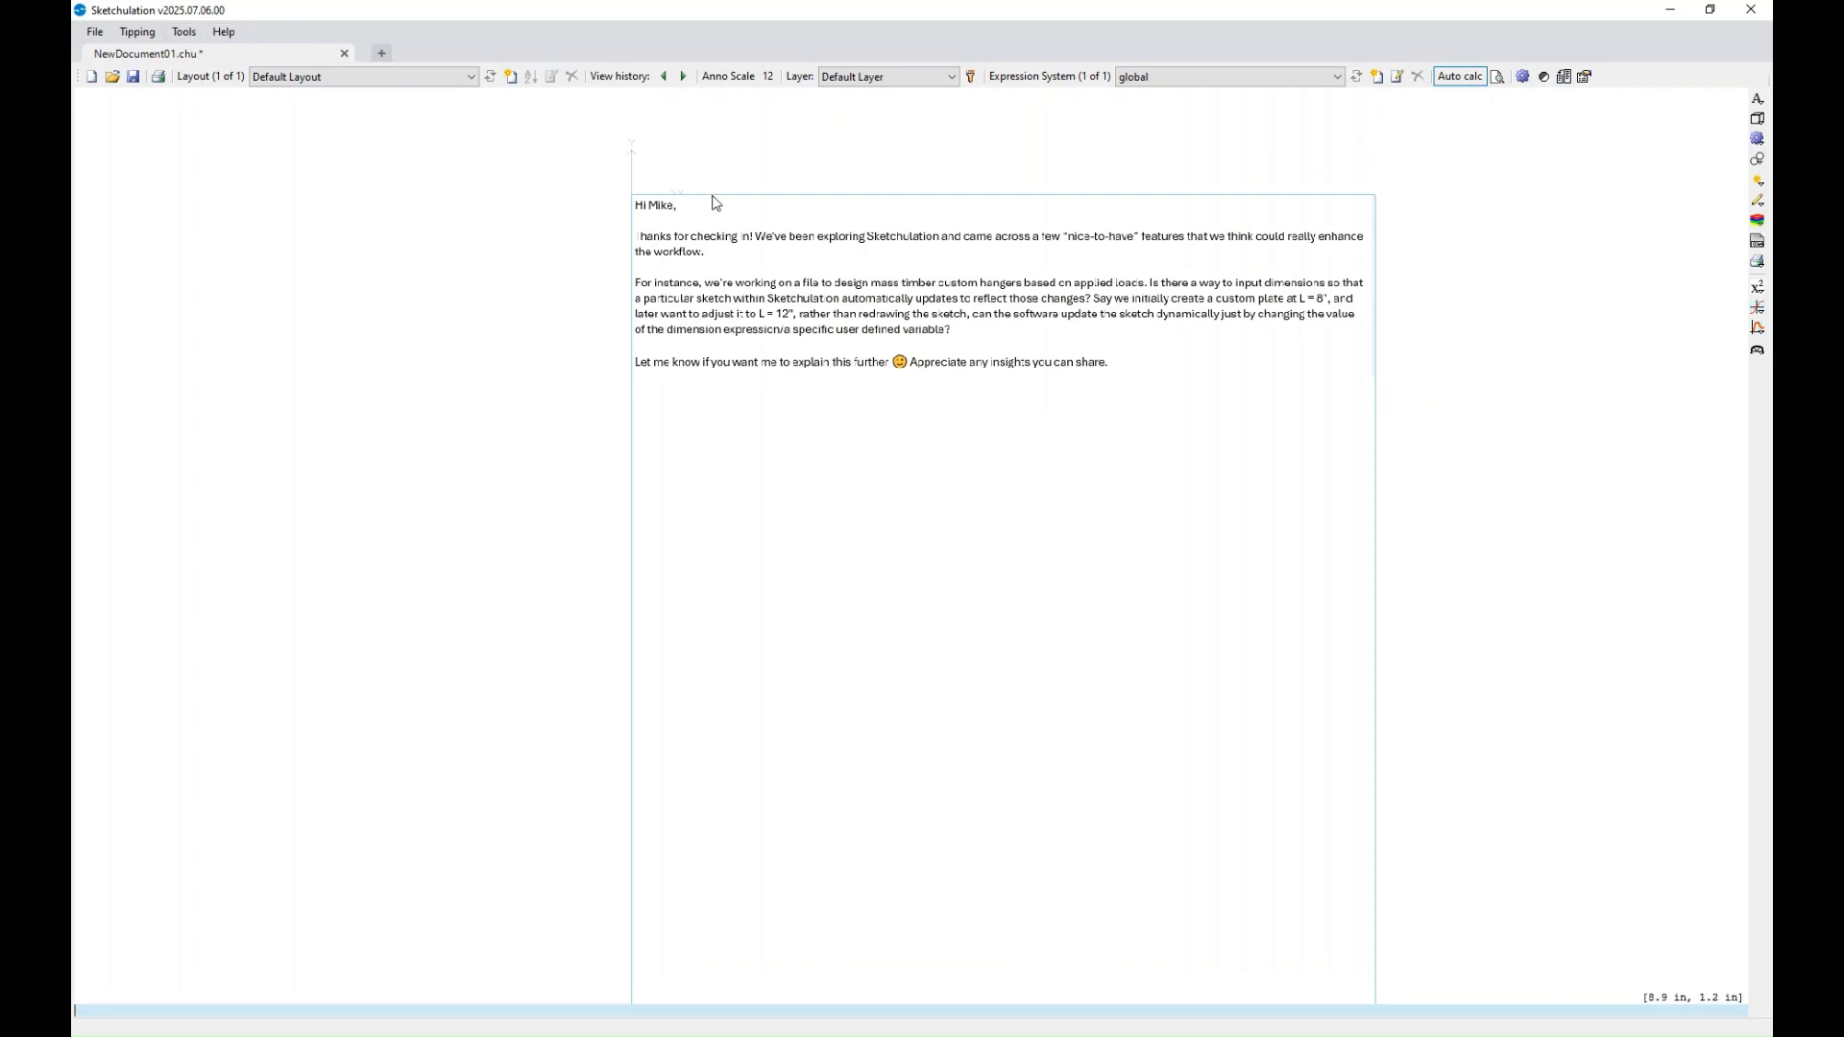
pyautogui.moveTo(976, 449); pyautogui.dragTo(1185, 572, button='middle')
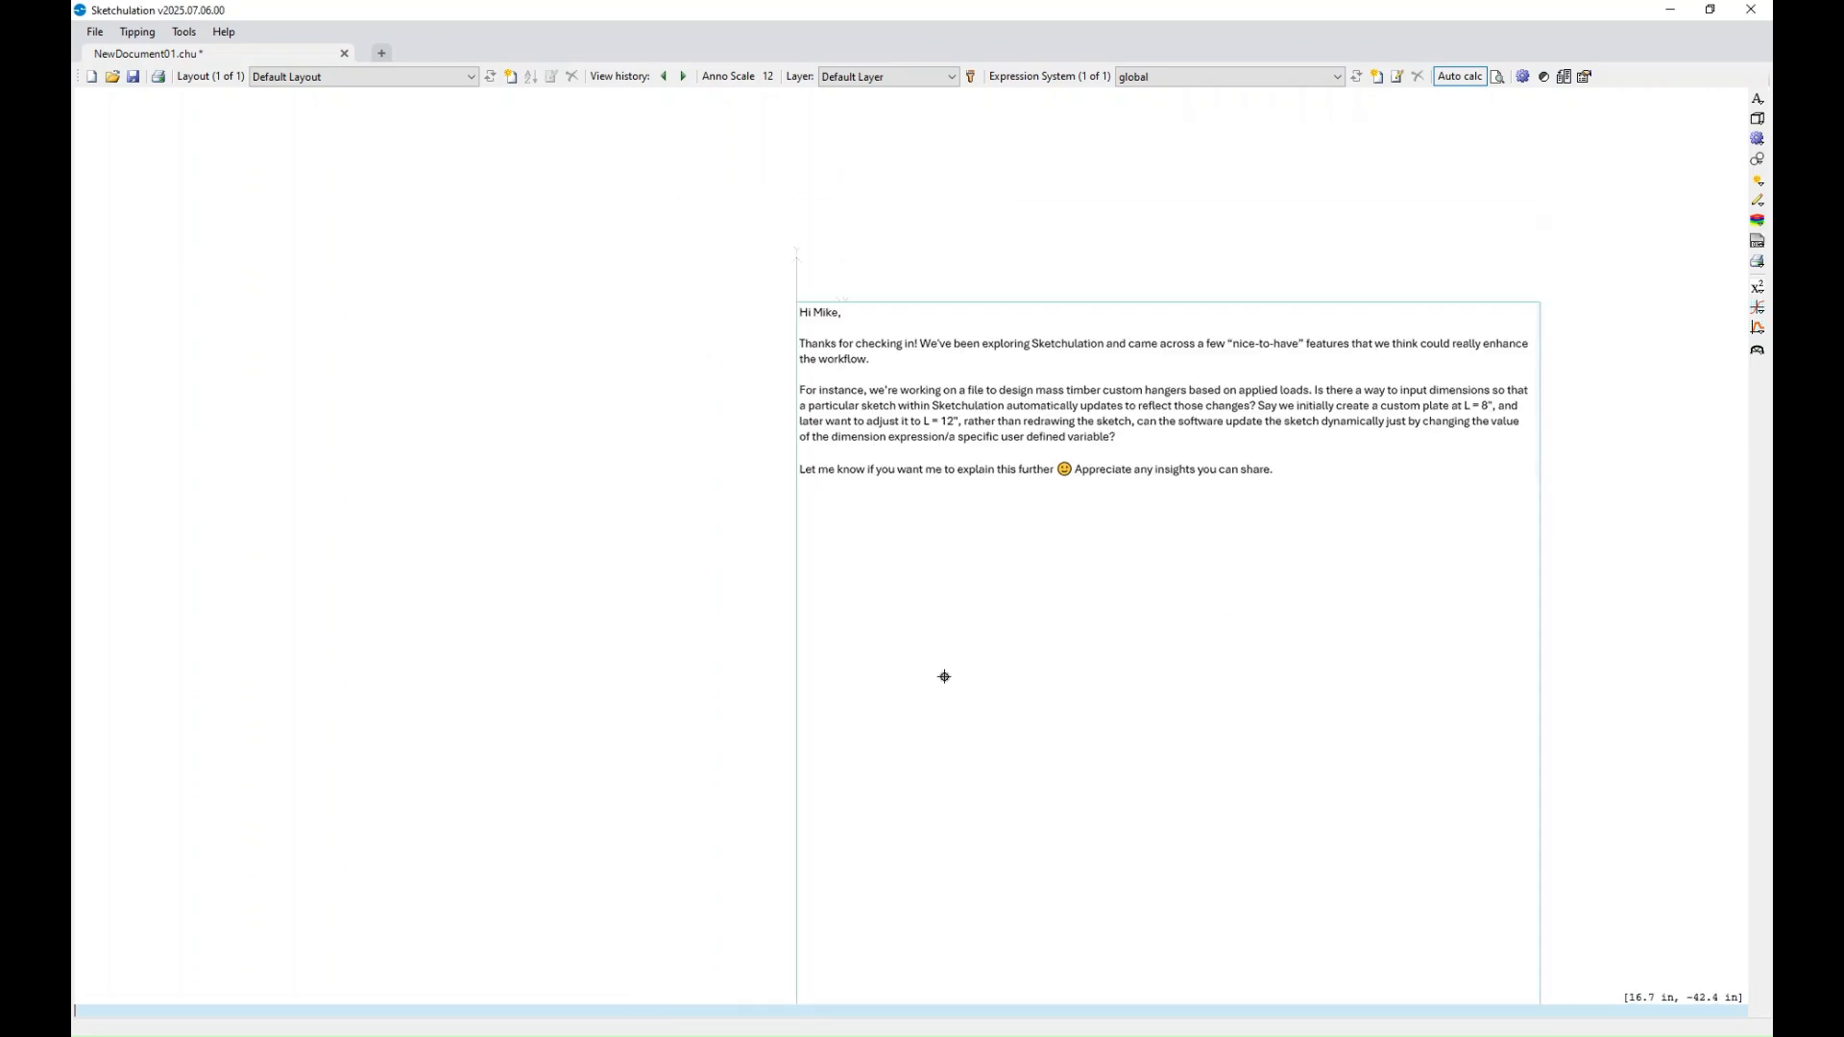
pyautogui.moveTo(1062, 717); pyautogui.dragTo(1097, 590, button='middle')
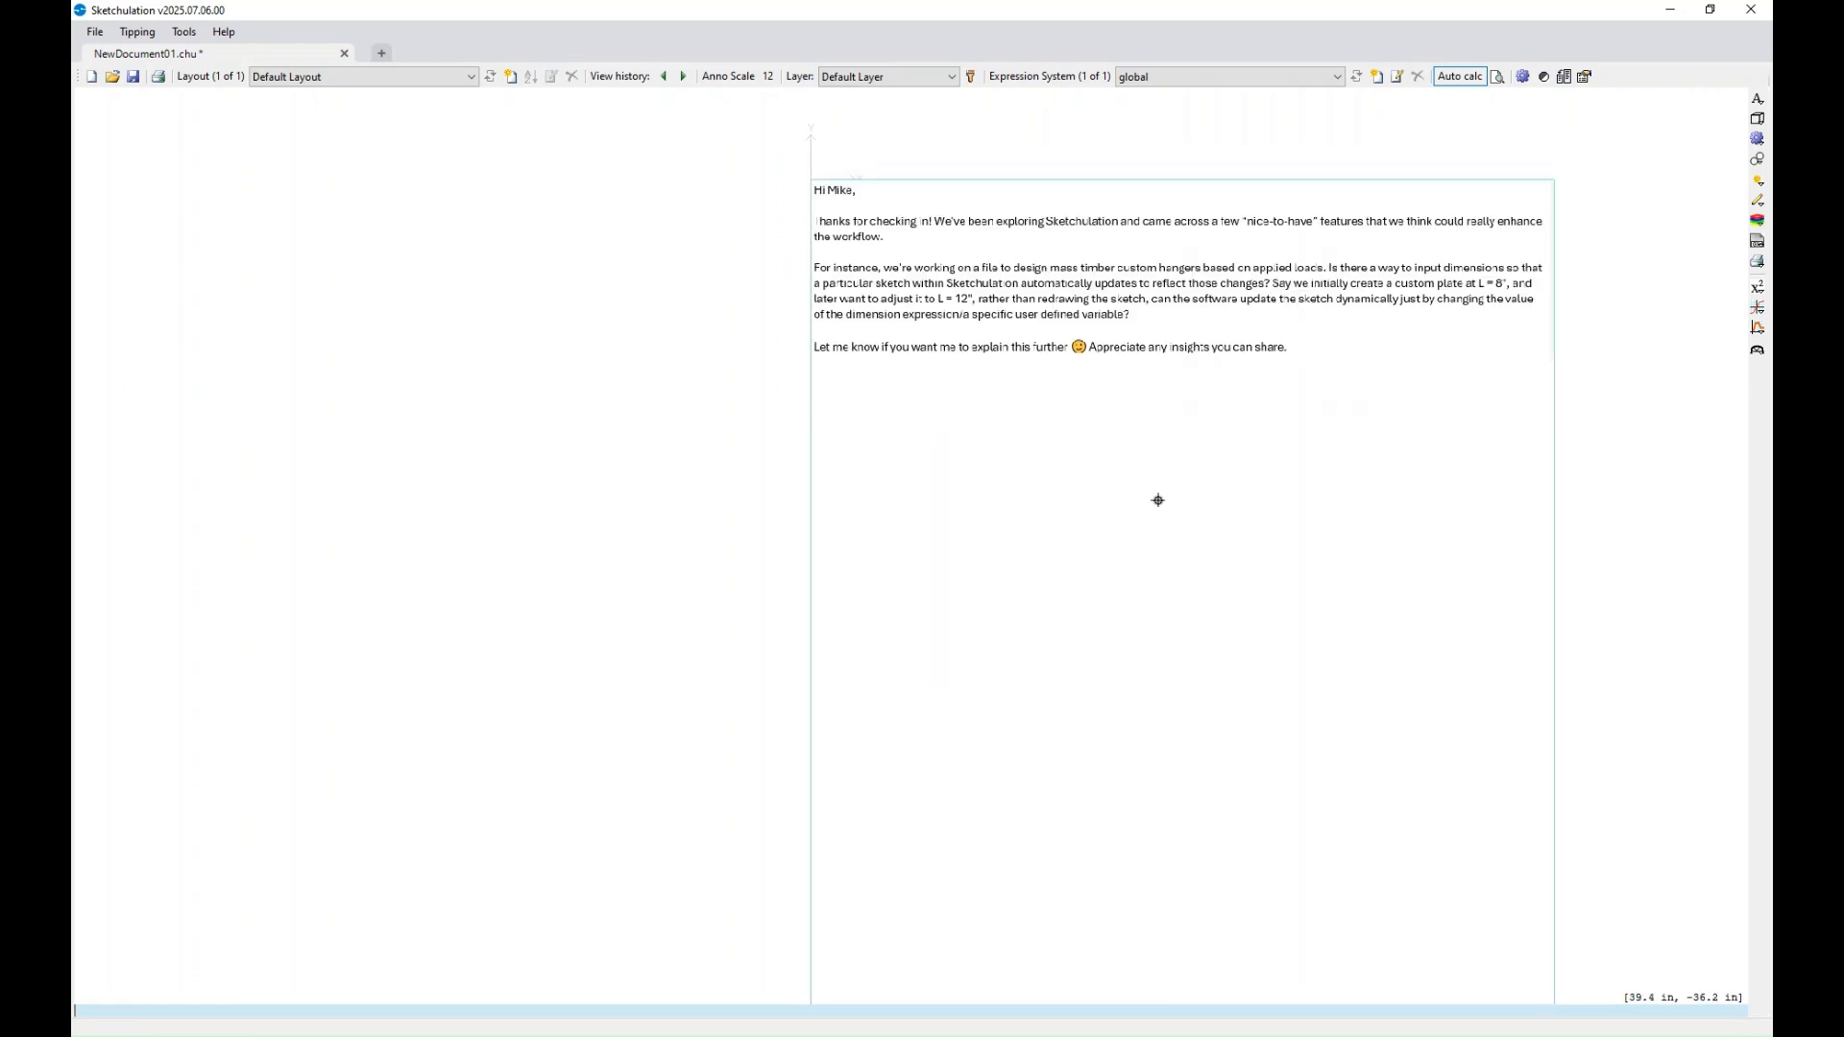
pyautogui.moveTo(1086, 522); pyautogui.dragTo(1037, 514, button='middle')
# - Draw a horizontal line 8 in long in the empty area below the message text
pyautogui.write('l')
pyautogui.press('Return')
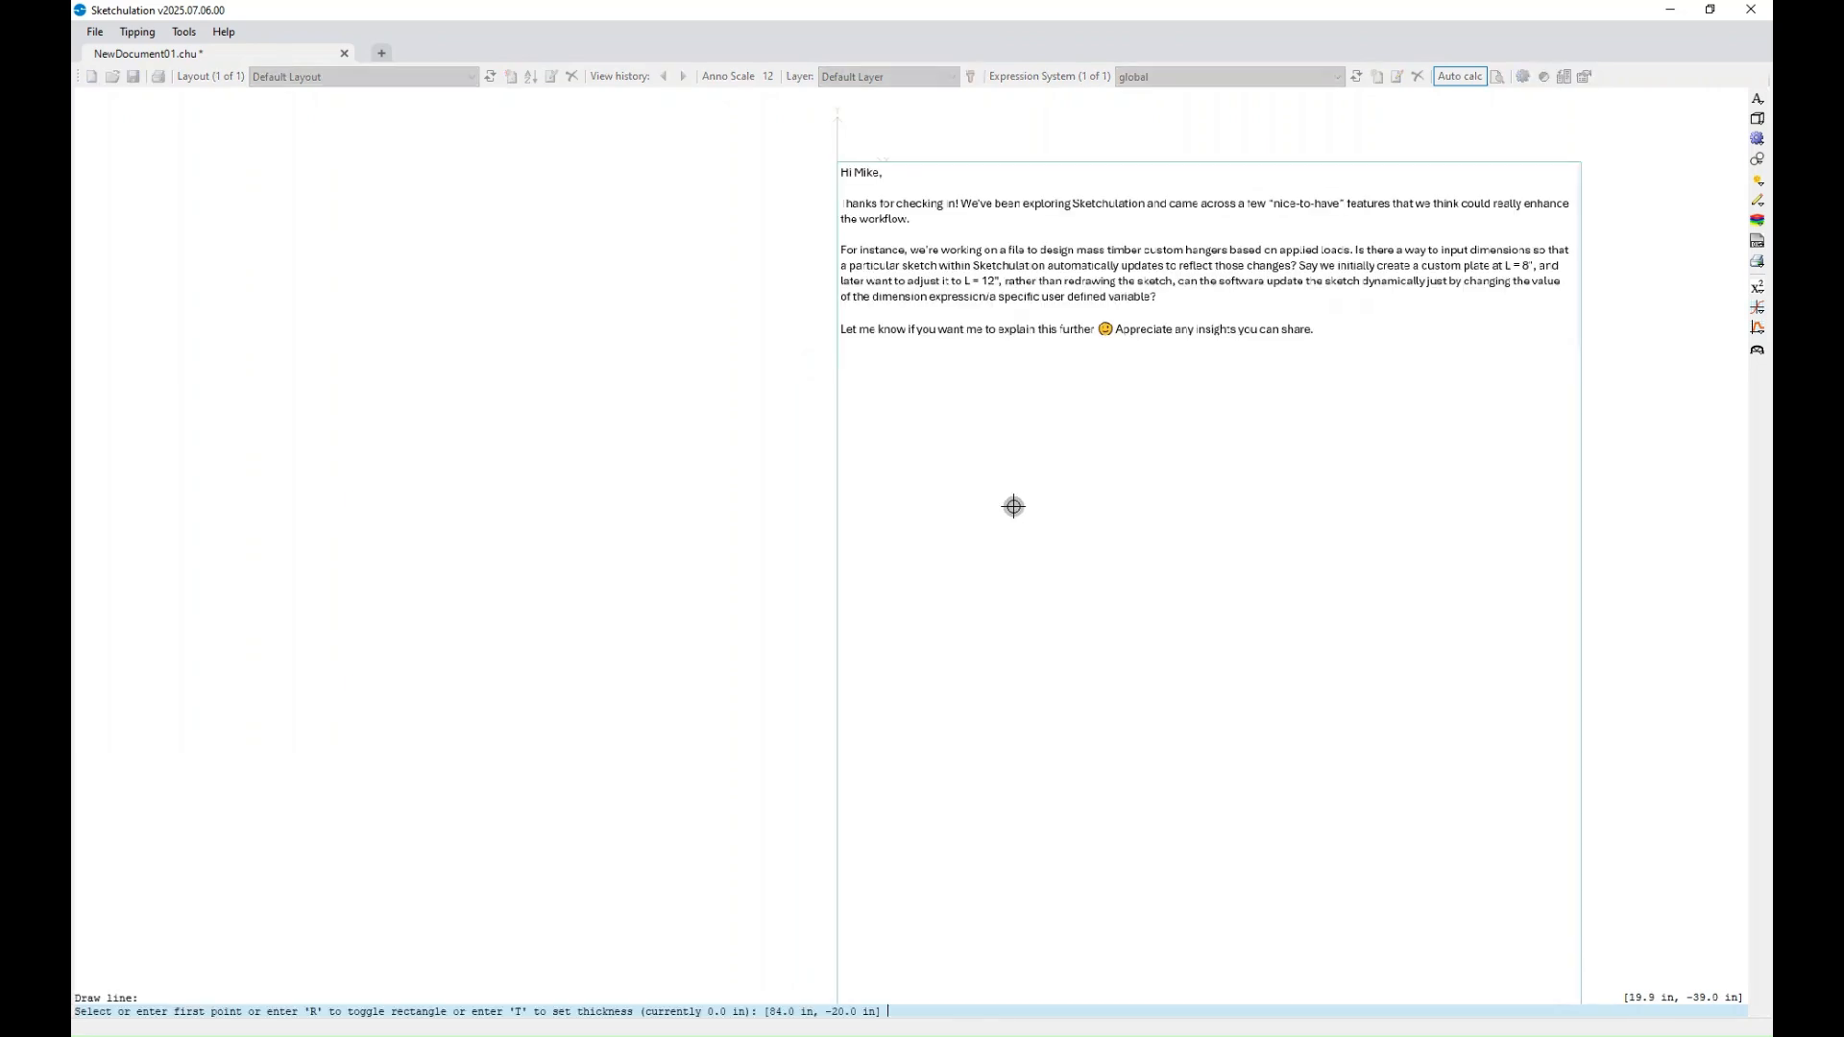
pyautogui.click(1017, 503)
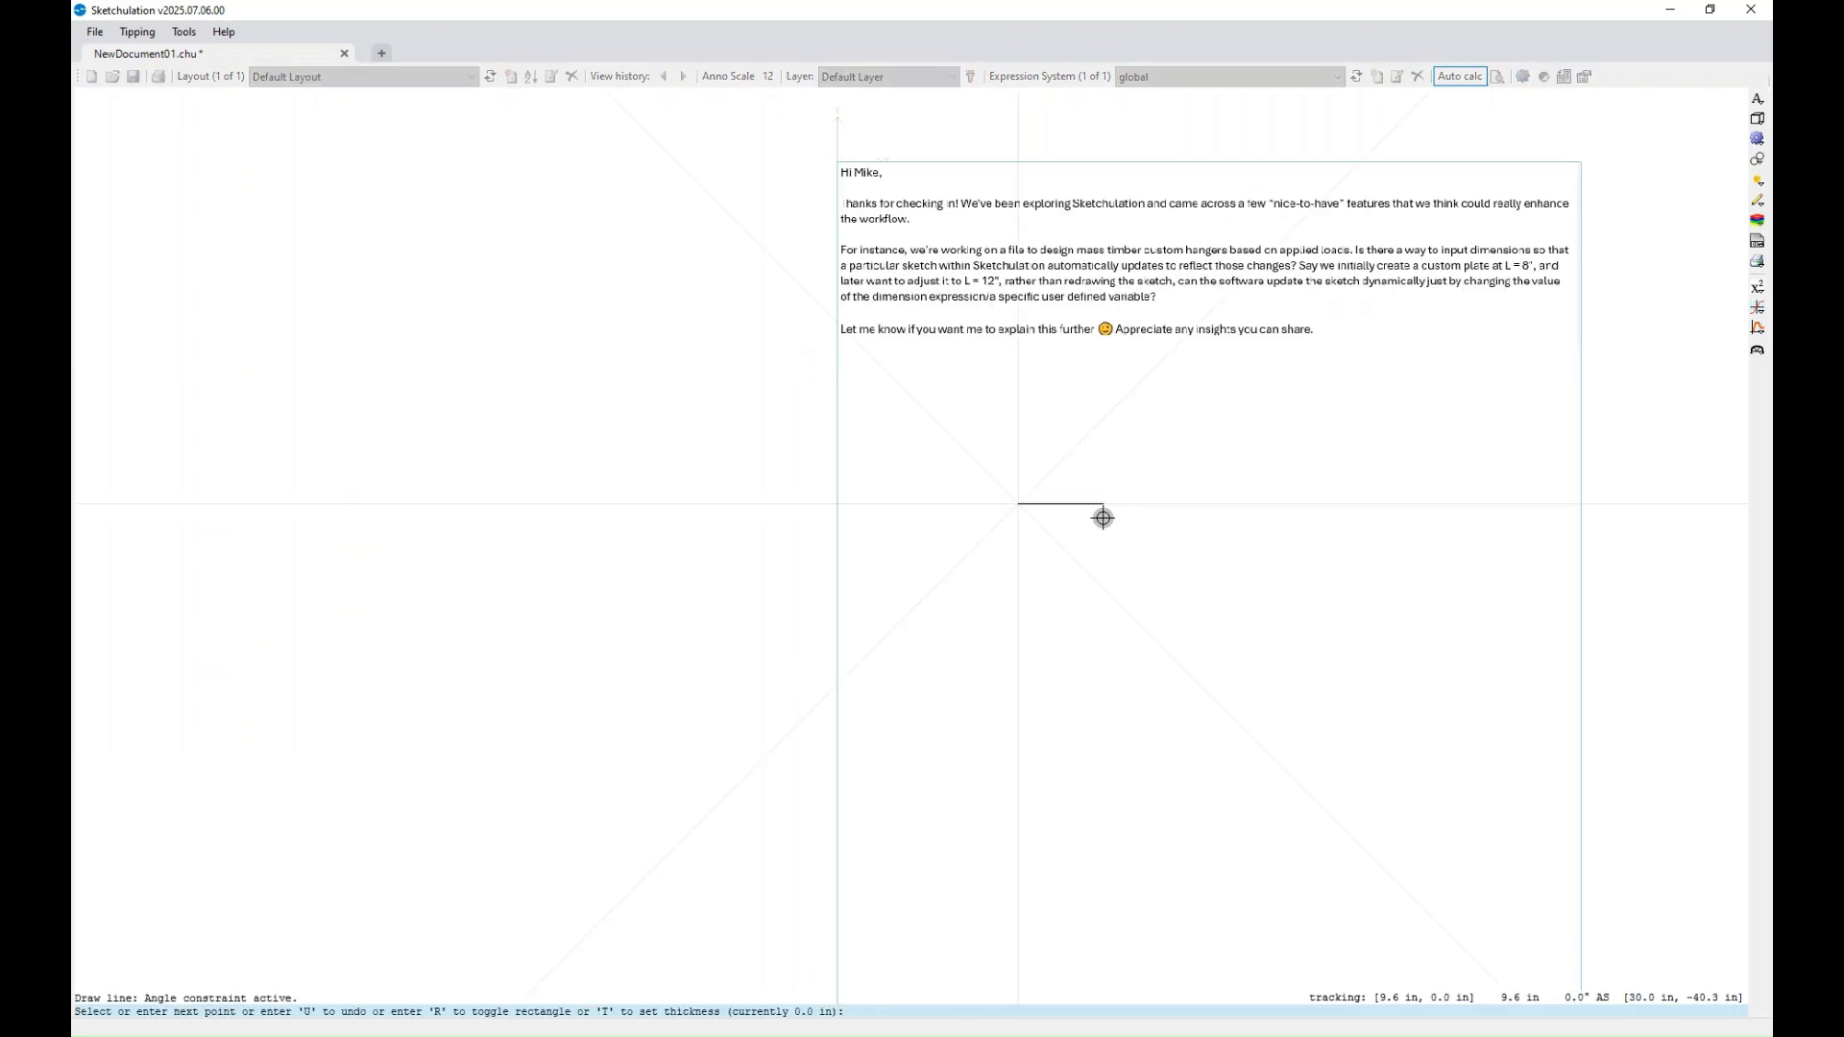
pyautogui.write('8')
pyautogui.press('Return')
pyautogui.press('Escape')
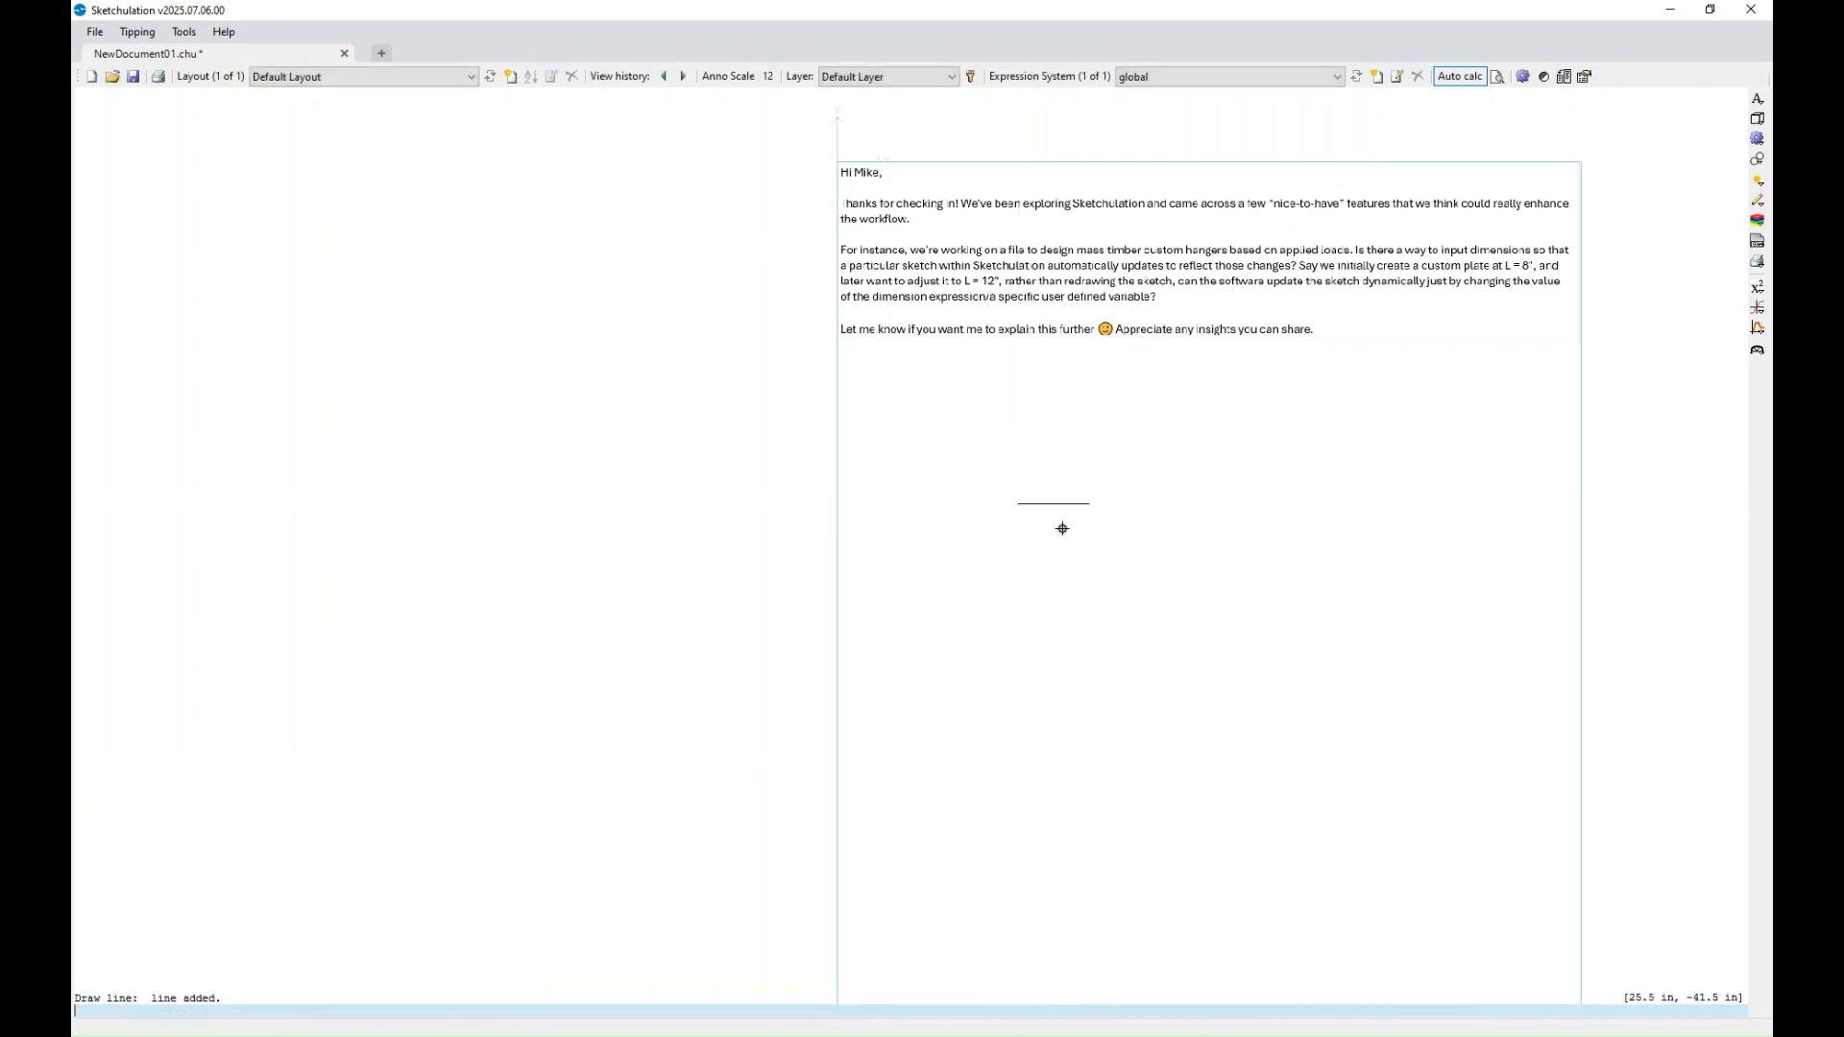
# - Copy the horizontal line about 12 in straight down to form the plate's bottom edge
pyautogui.scroll(2, 1056, 529)
pyautogui.click(1051, 489)
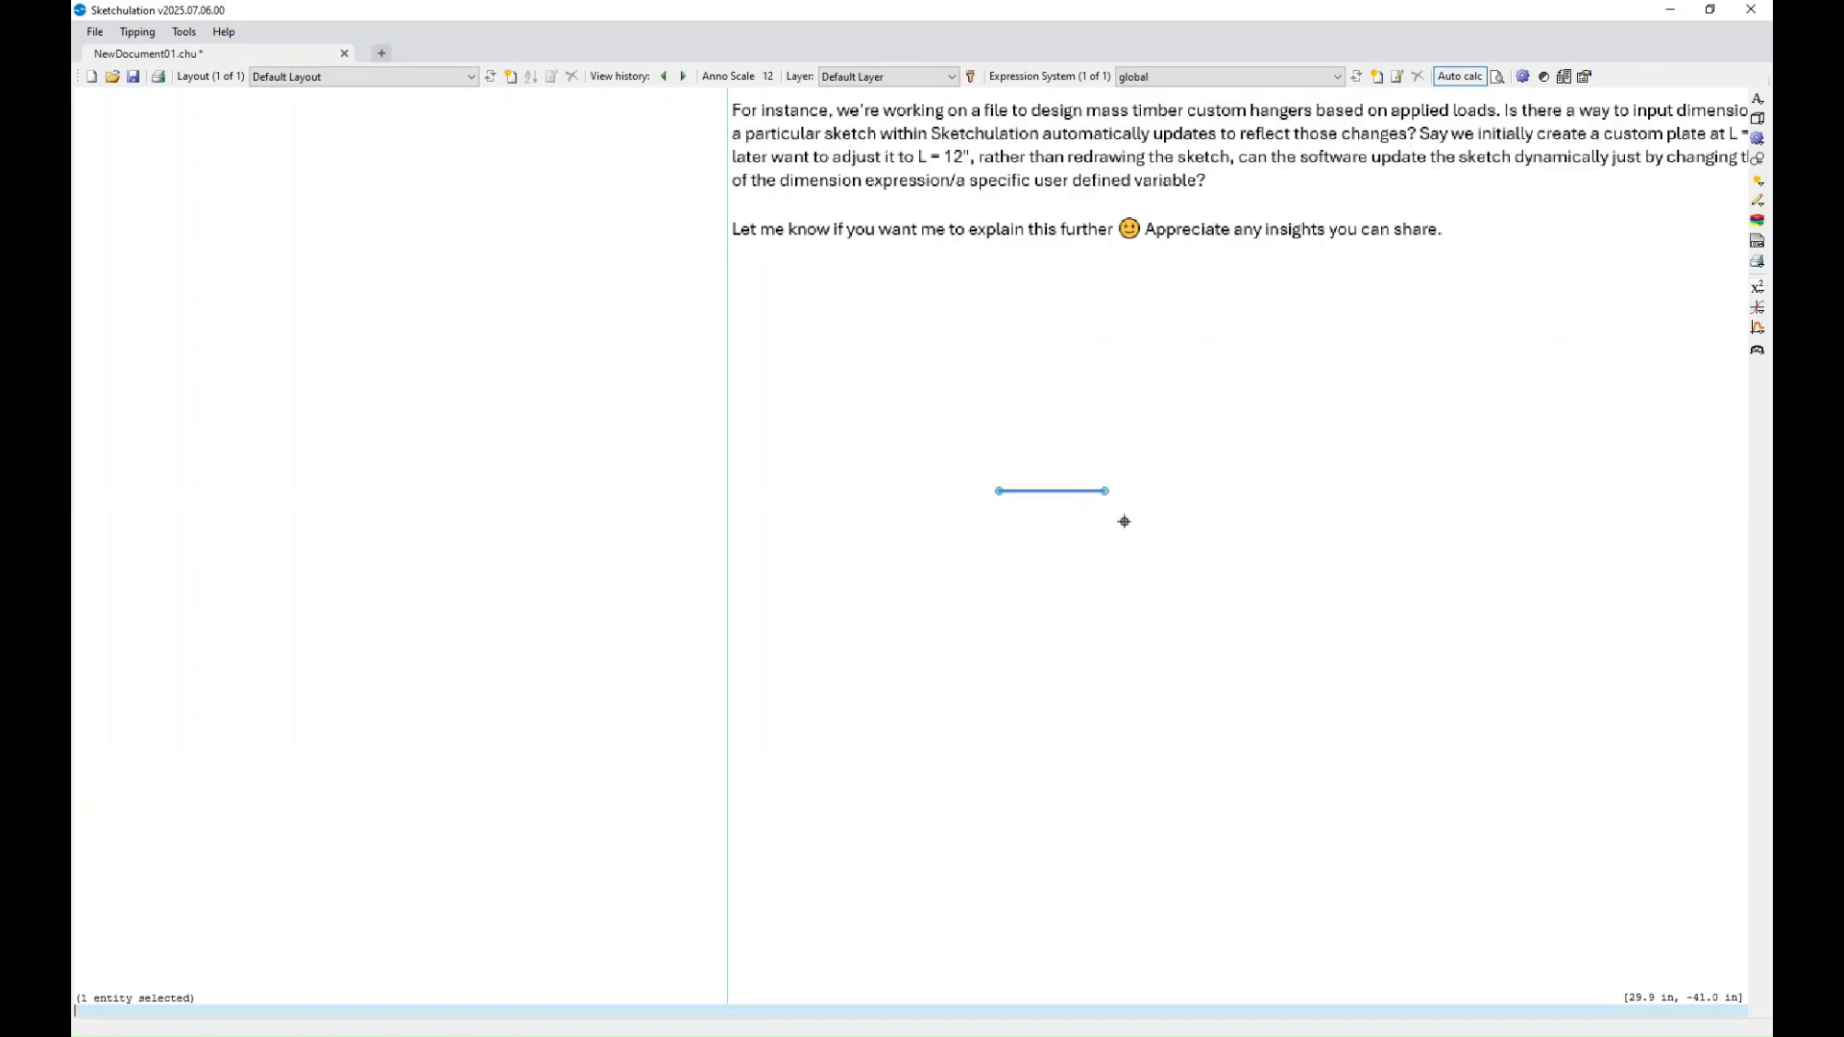
pyautogui.moveTo(1124, 514); pyautogui.dragTo(1141, 470, button='middle')
pyautogui.write('co')
pyautogui.press('Return')
pyautogui.click(1232, 416)
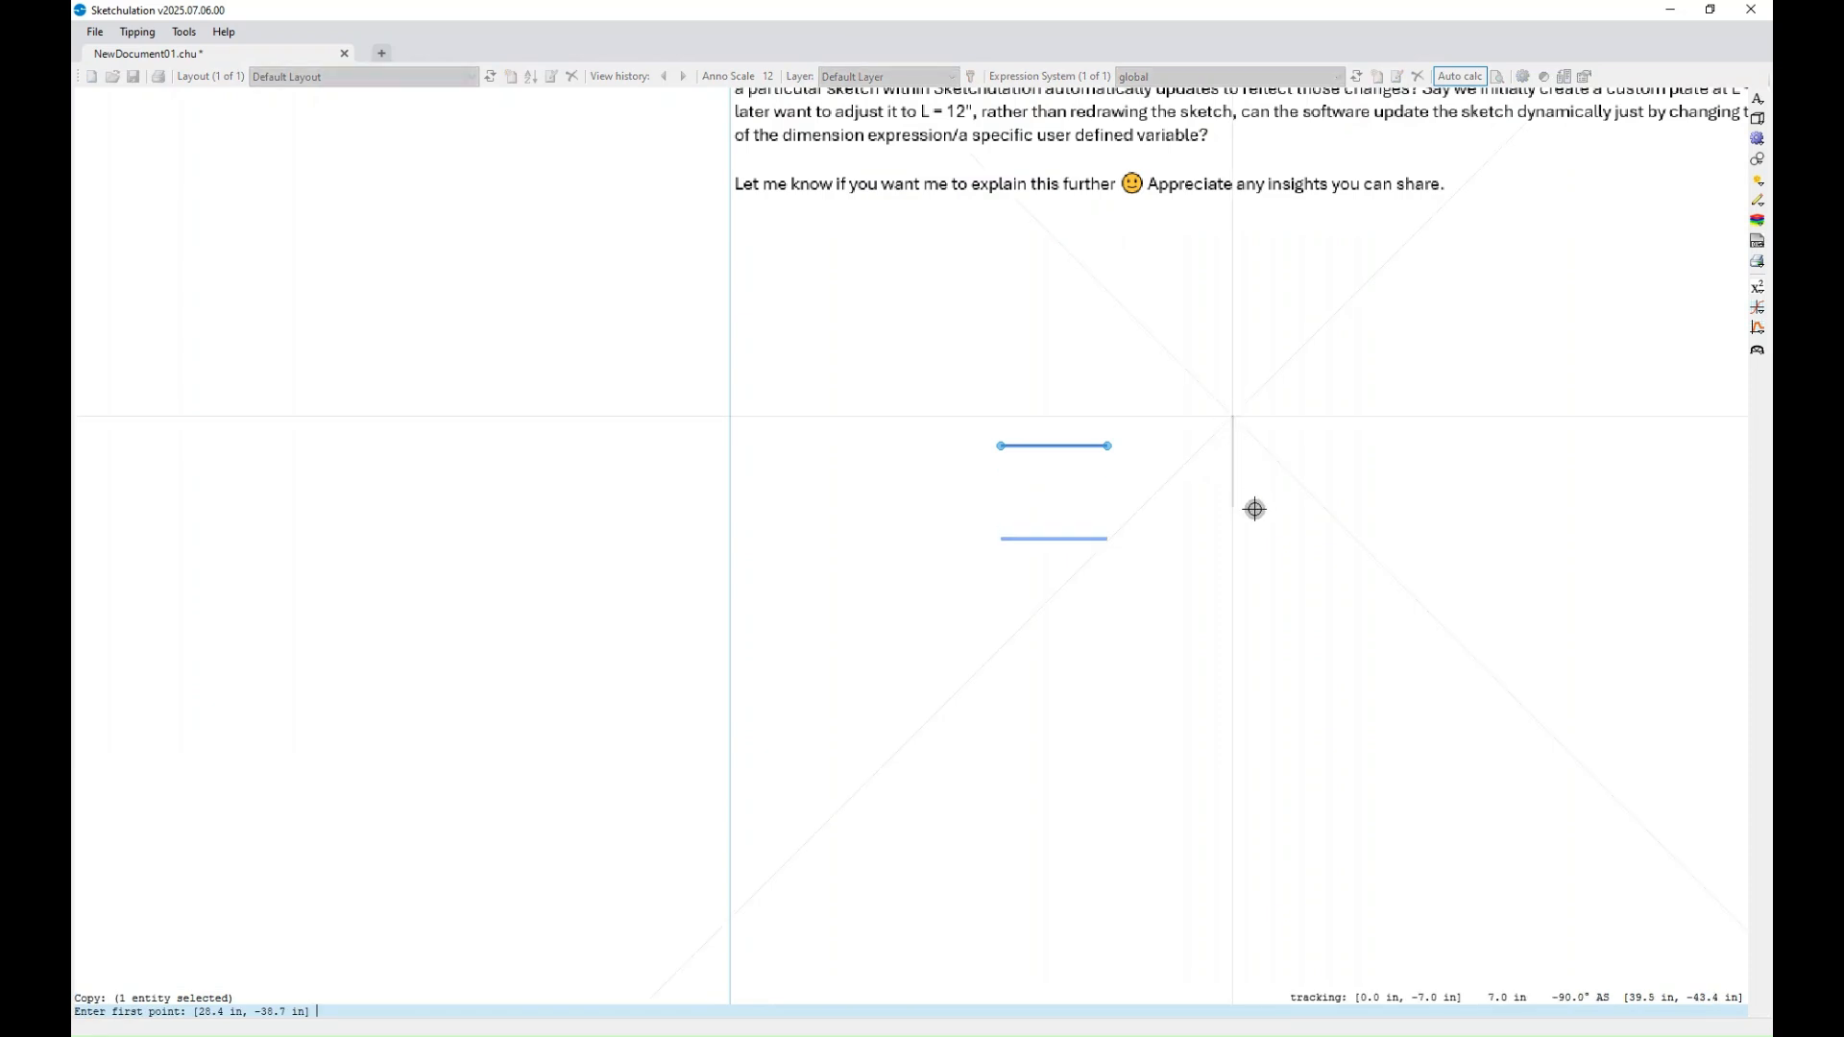
pyautogui.click(1258, 575)
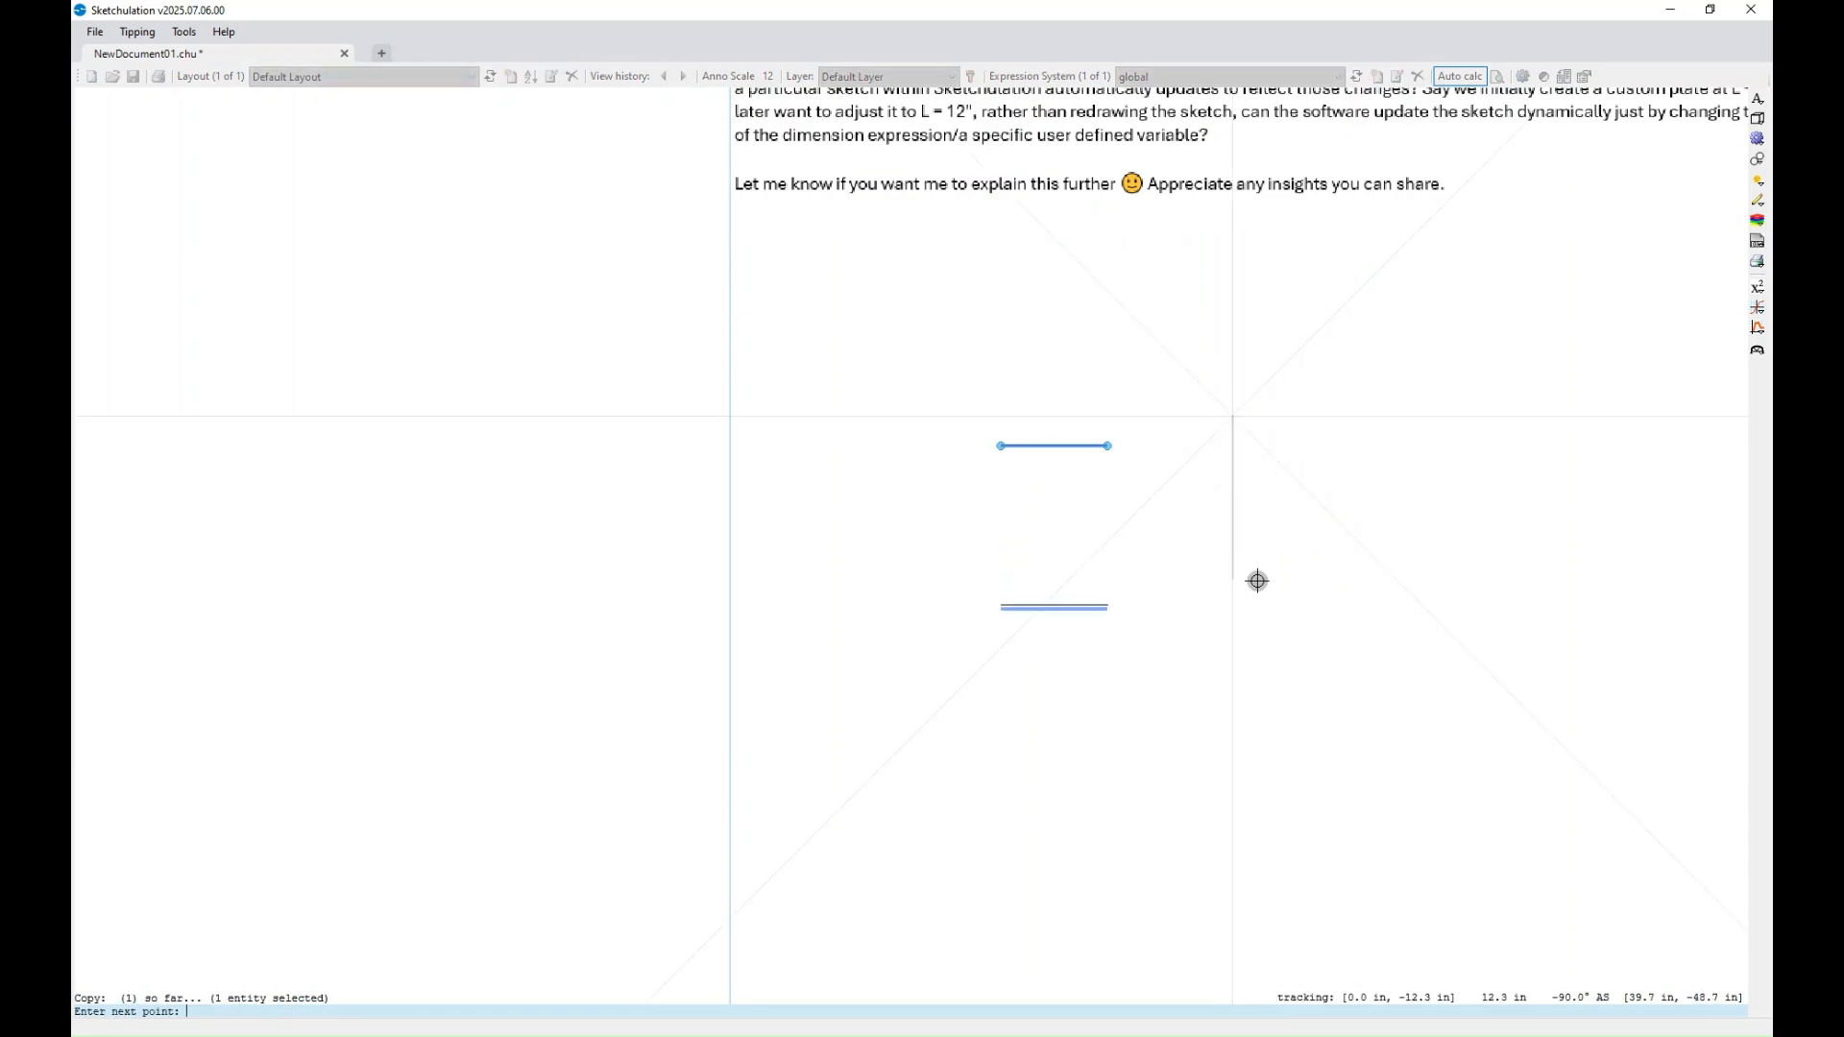
pyautogui.press('Escape')
pyautogui.scroll(2, 993, 605)
pyautogui.scroll(-2, 1008, 590)
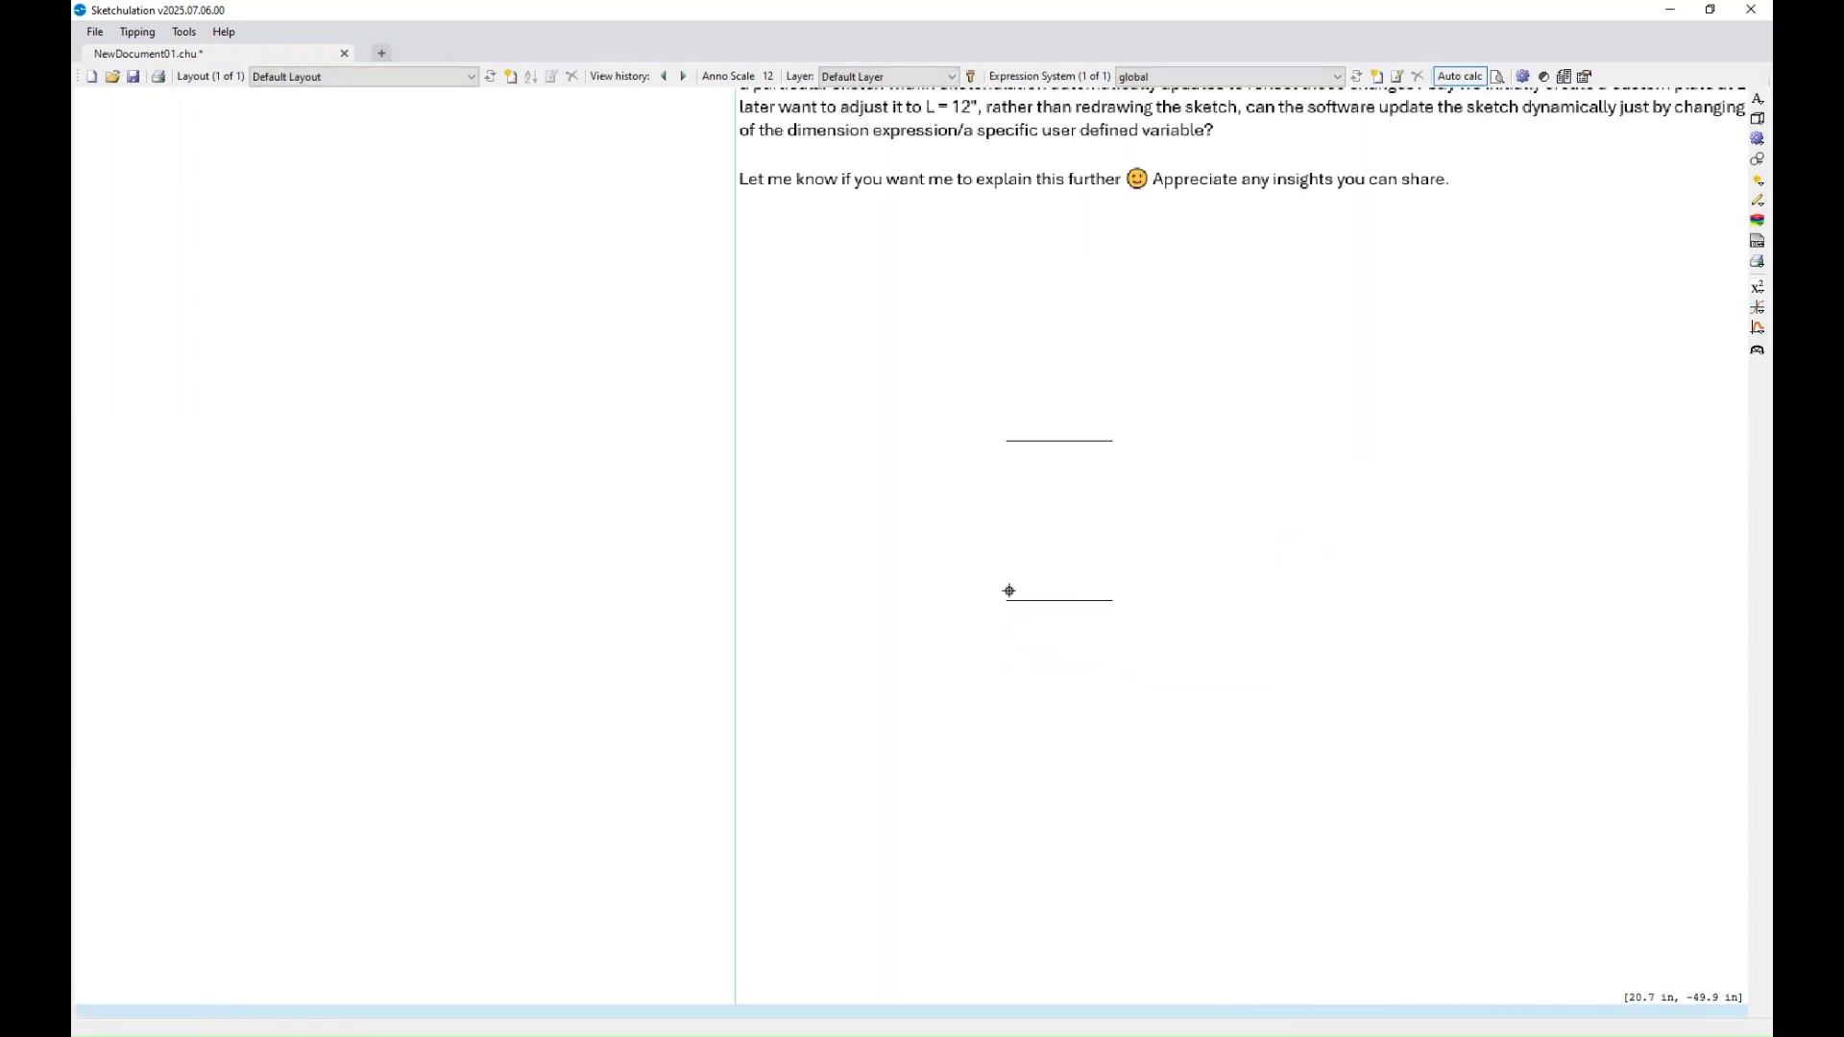
# - Draw two vertical lines joining the ends of the horizontal lines to close the plate rectangle
pyautogui.moveTo(1008, 592); pyautogui.dragTo(1008, 618, button='middle')
pyautogui.write('l')
pyautogui.press('Return')
pyautogui.click(1007, 625)
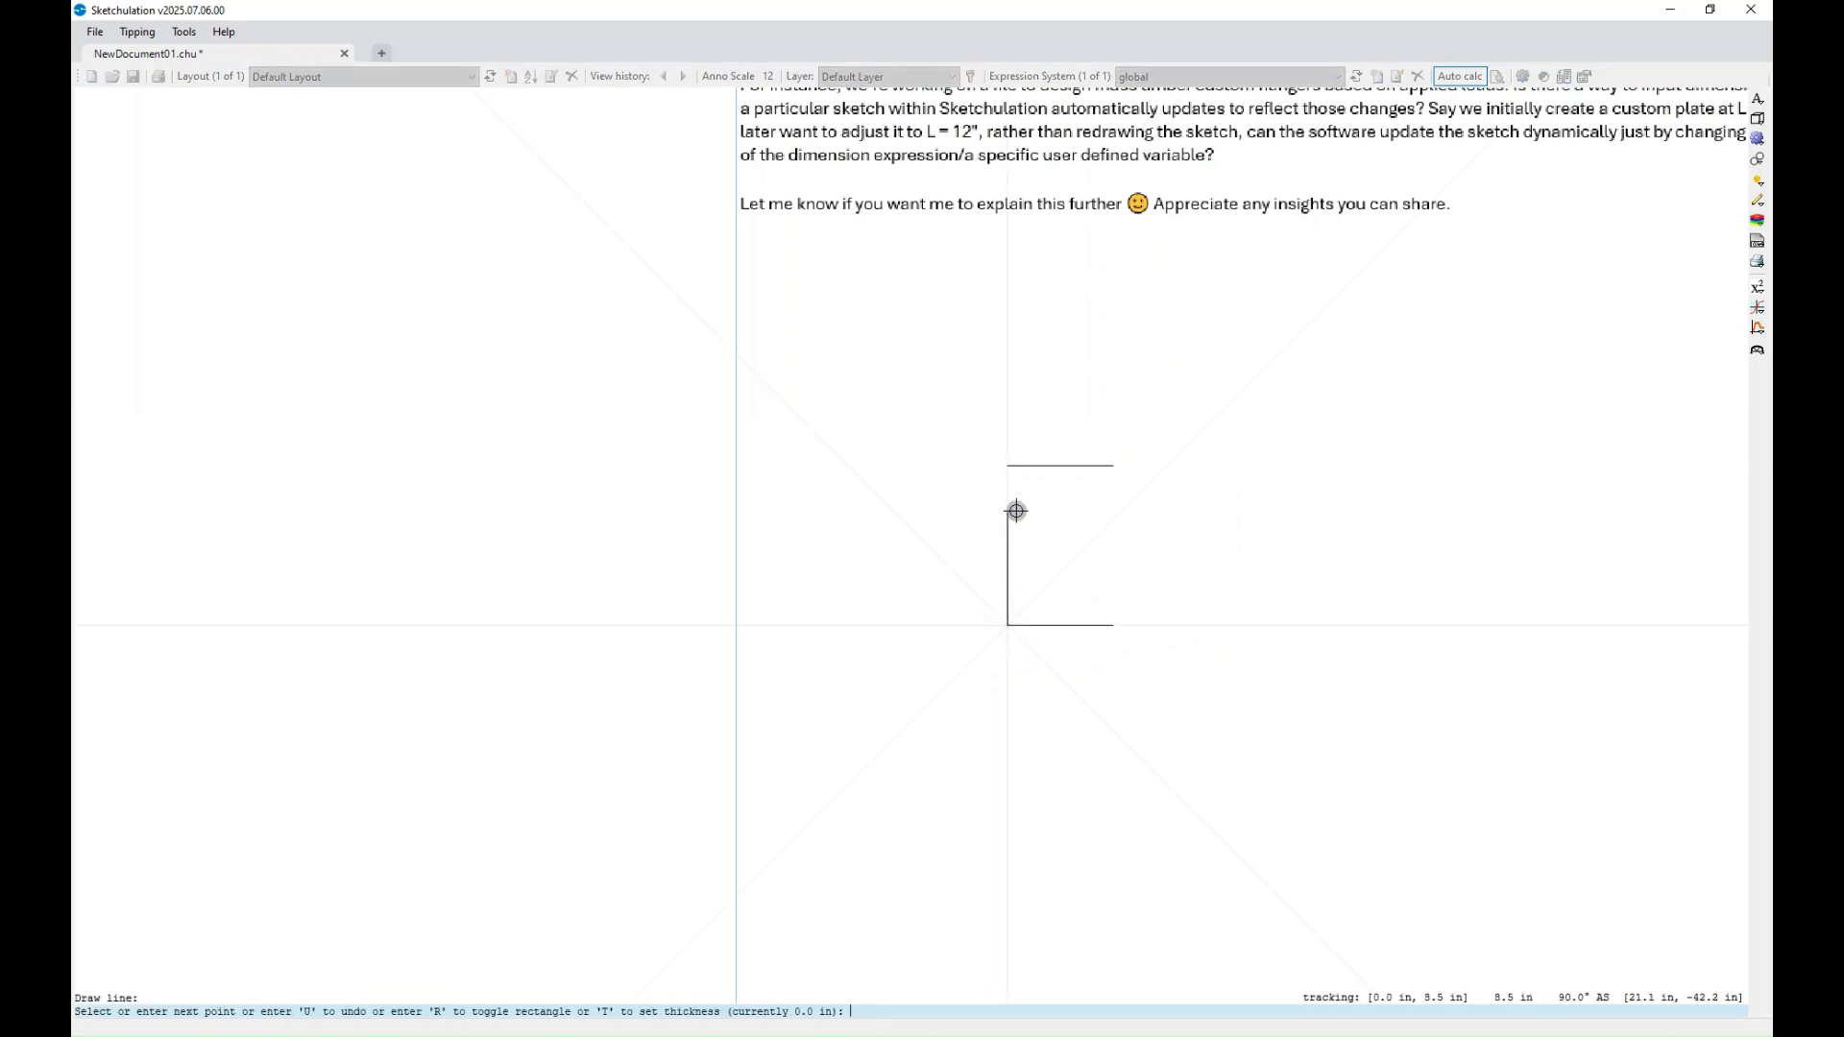
pyautogui.click(1008, 466)
pyautogui.press('Escape')
pyautogui.press('Return')
pyautogui.click(1113, 625)
pyautogui.click(1114, 466)
pyautogui.press('Escape')
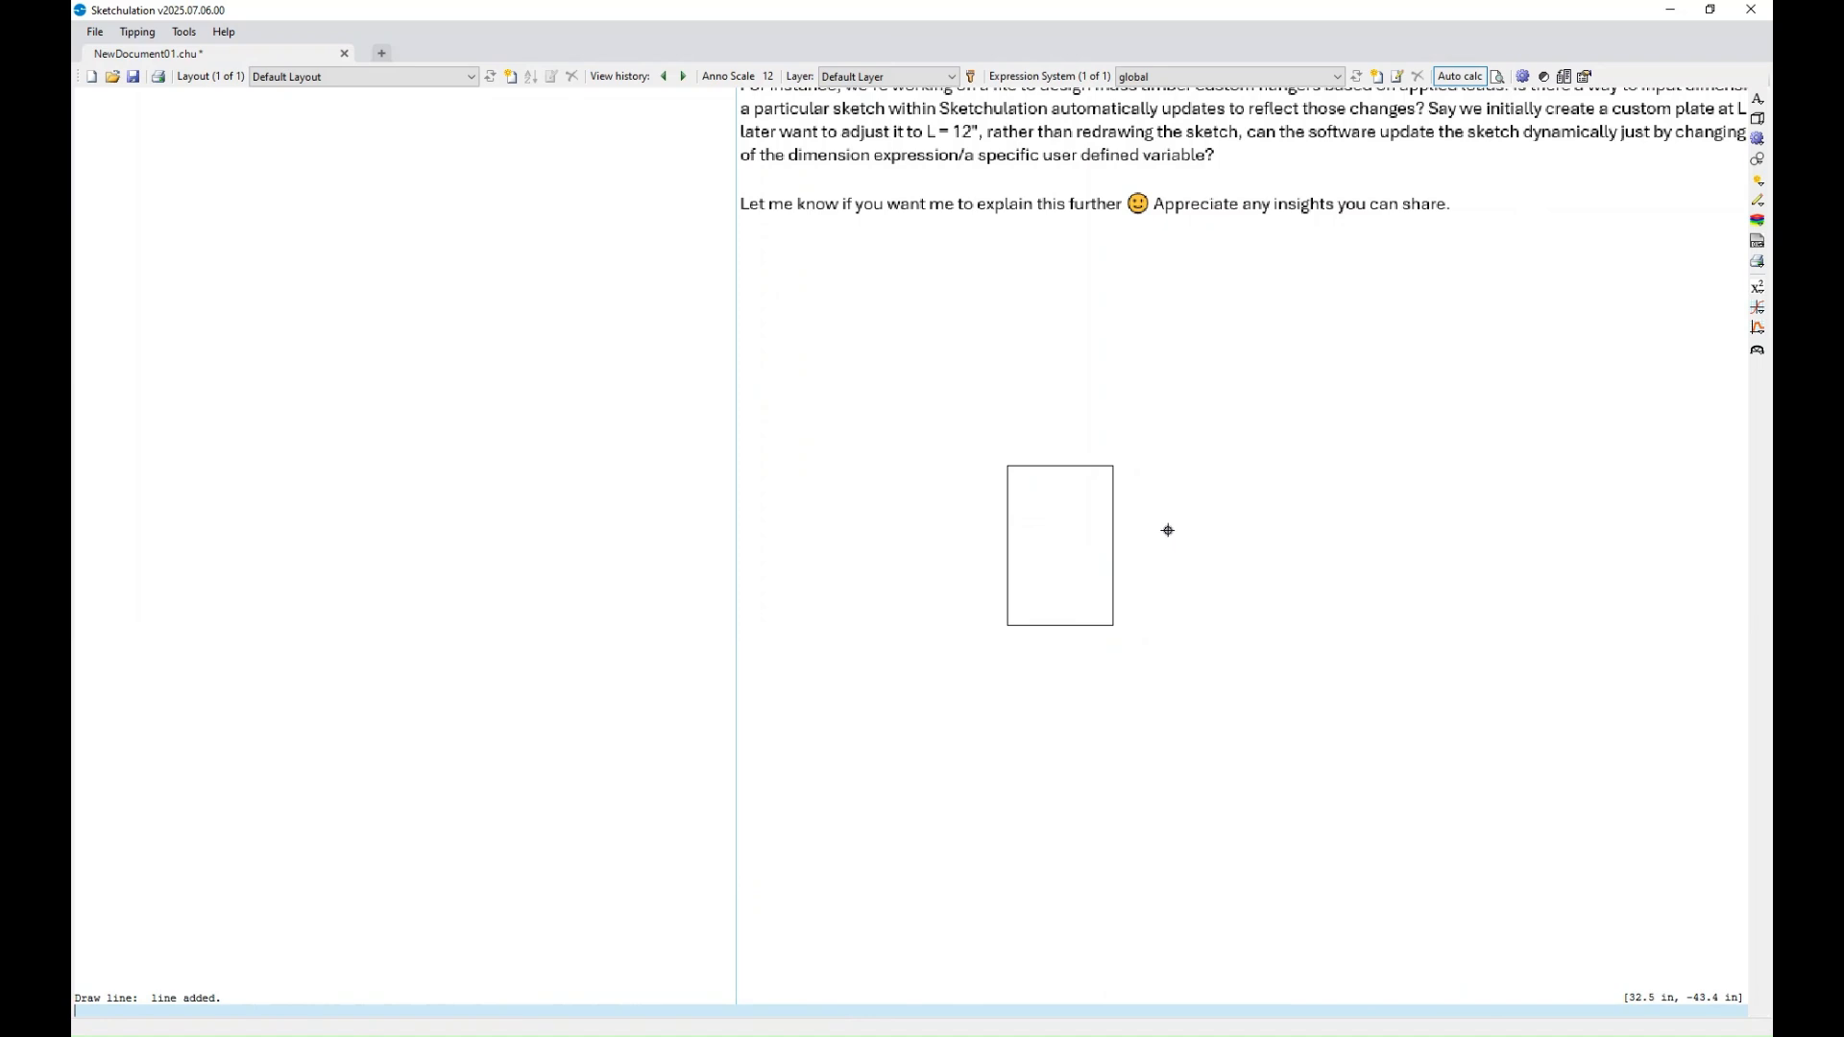
# - Move the whole plate rectangle by its upper-left corner about 19 in right and 7 in up
pyautogui.moveTo(1168, 530); pyautogui.dragTo(1140, 670, button='middle')
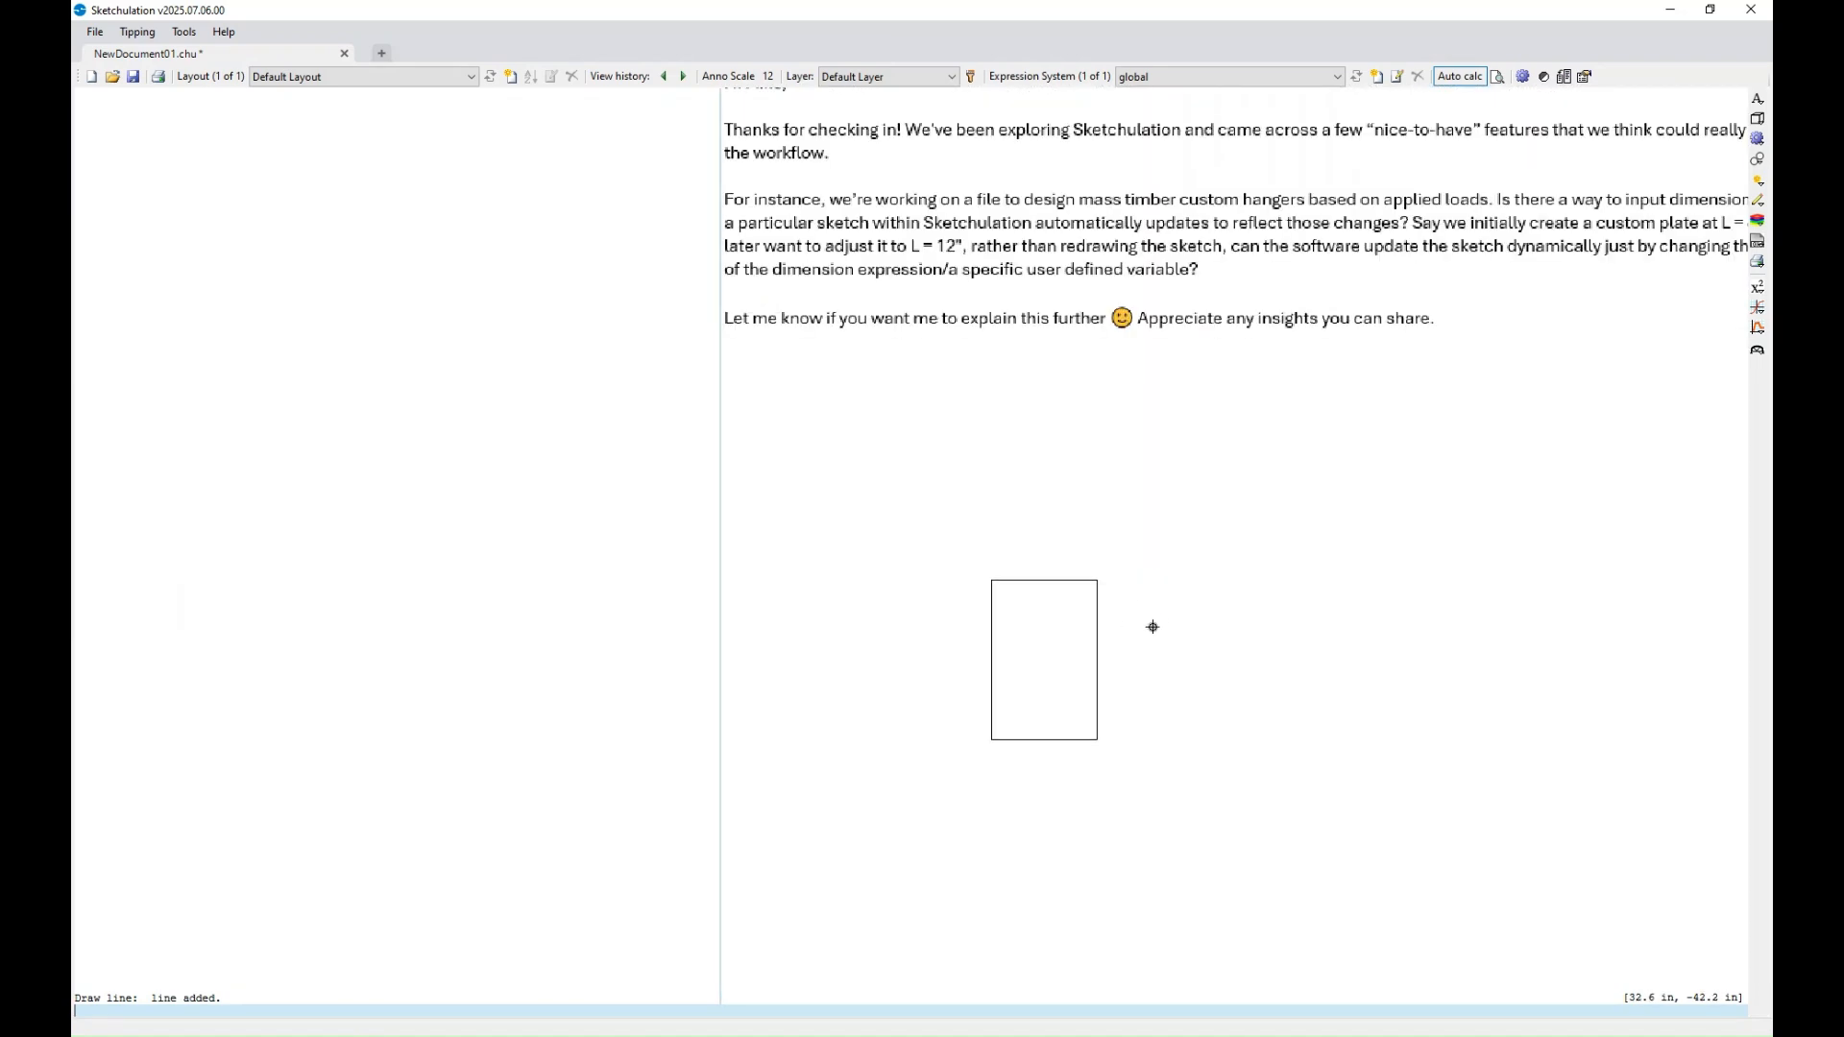
pyautogui.moveTo(1173, 787); pyautogui.dragTo(916, 543)
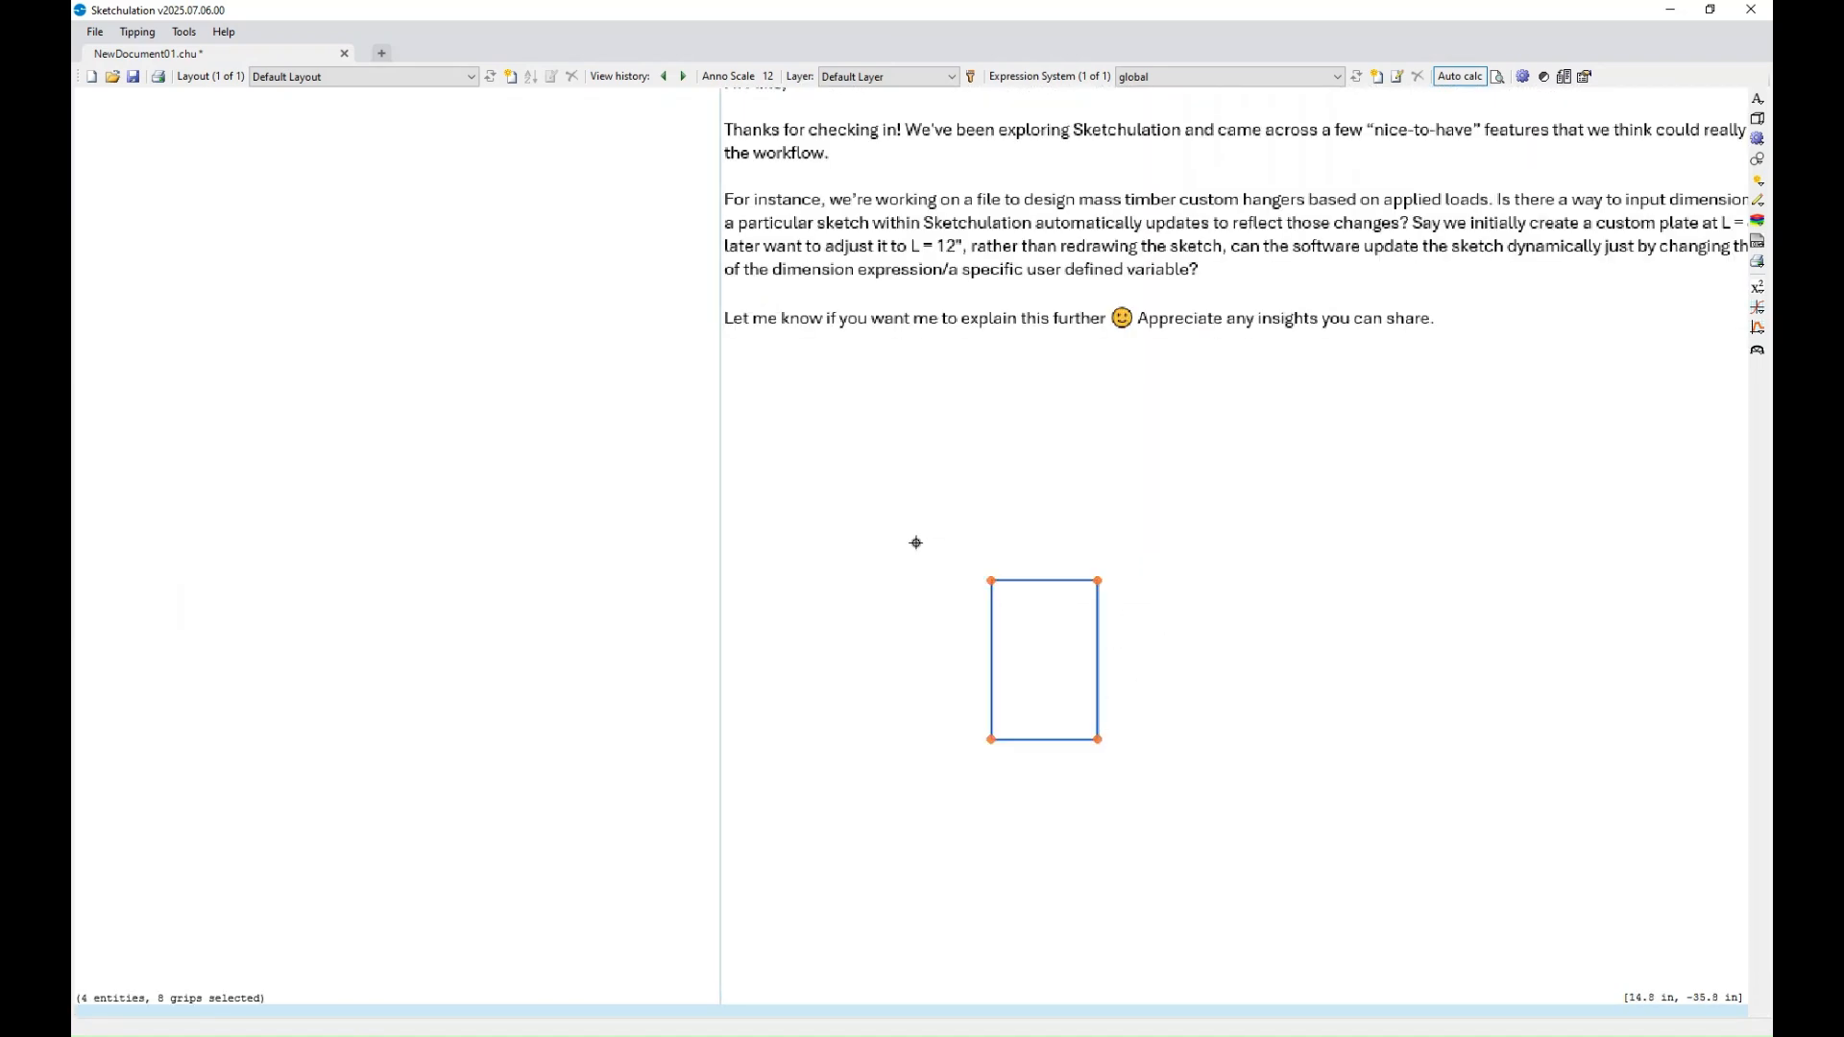
pyautogui.click(991, 580)
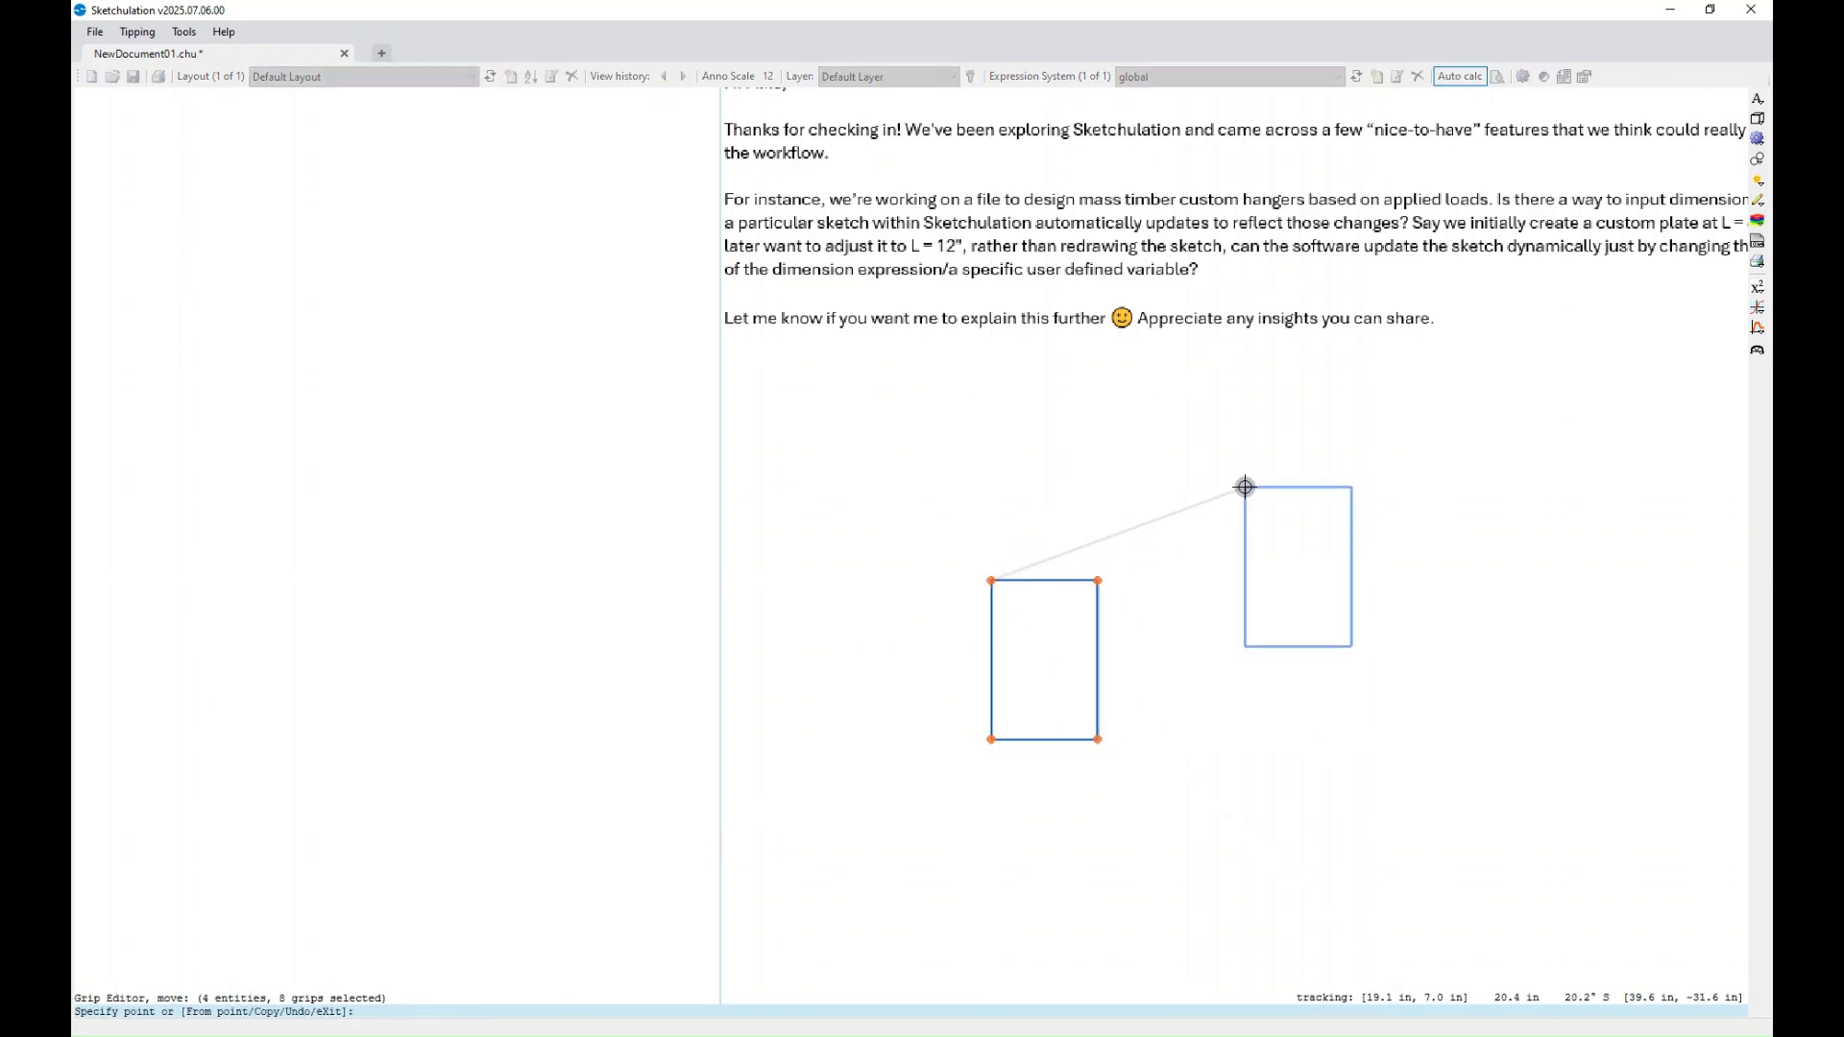
pyautogui.moveTo(1259, 477); pyautogui.dragTo(1071, 506, button='middle')
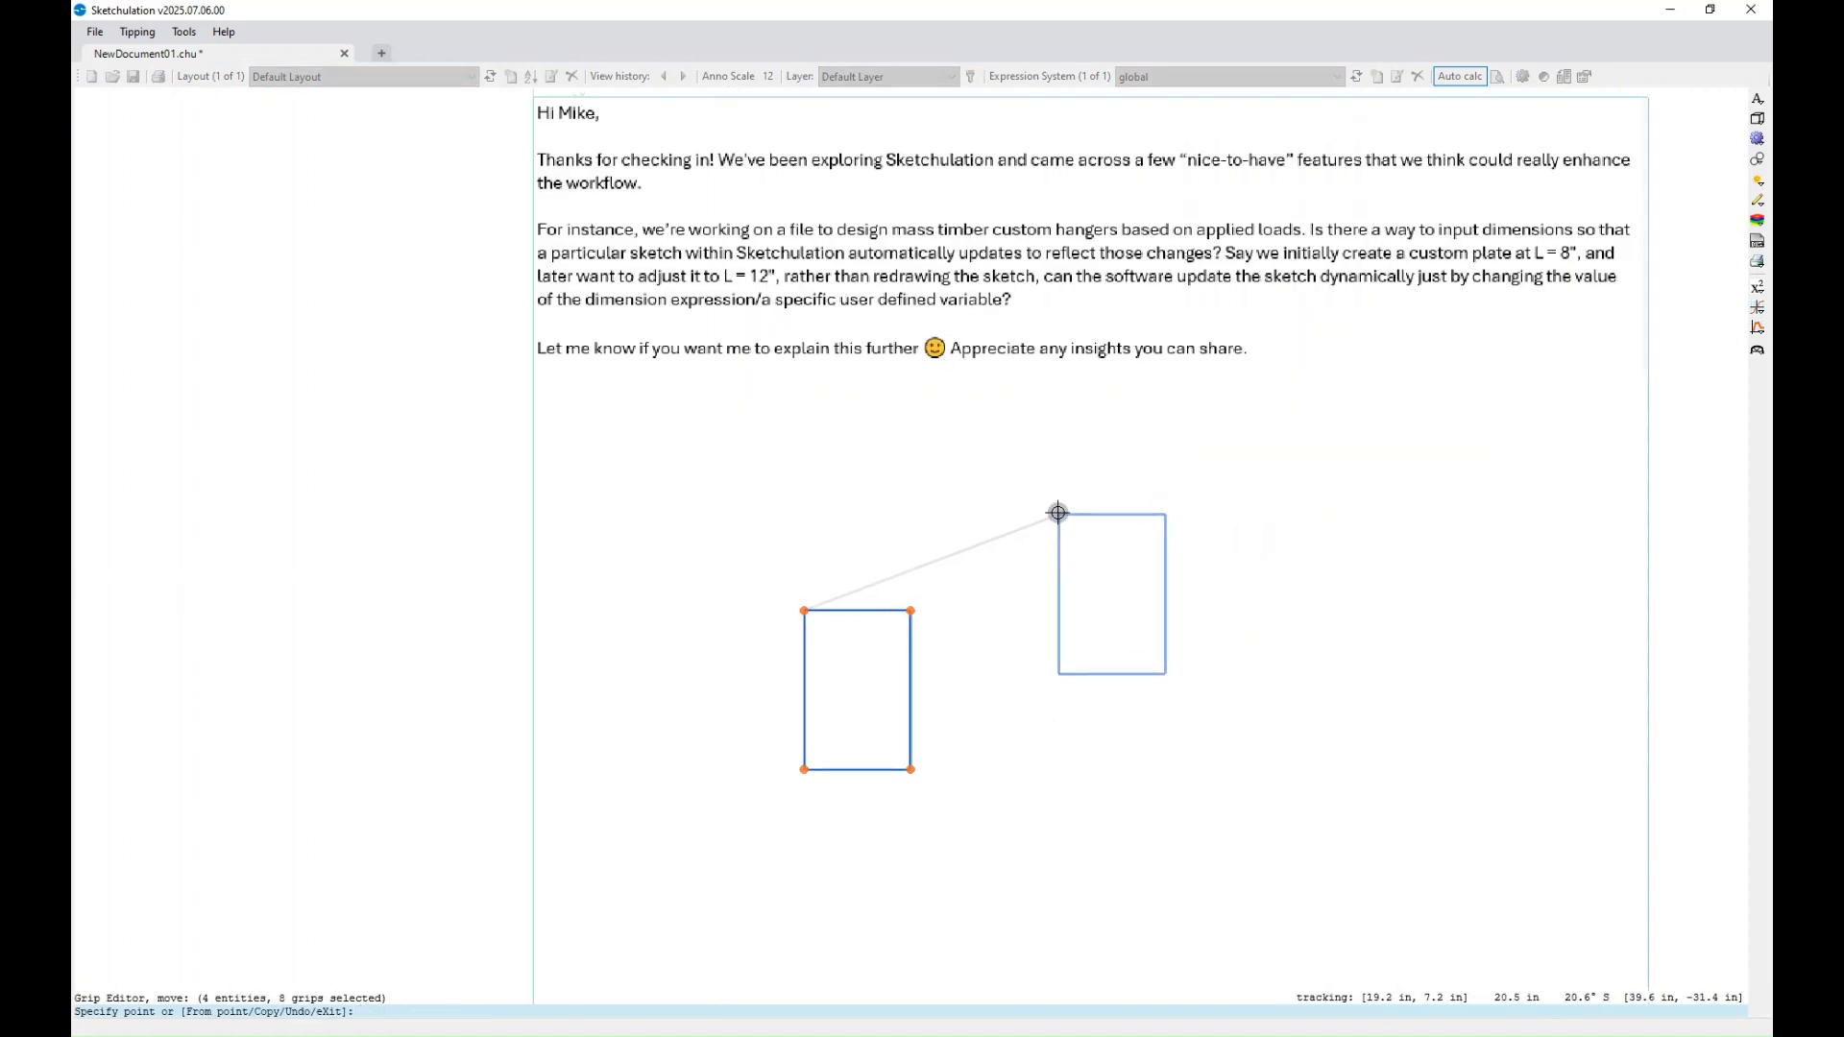
pyautogui.click(1057, 511)
pyautogui.scroll(-2, 1302, 592)
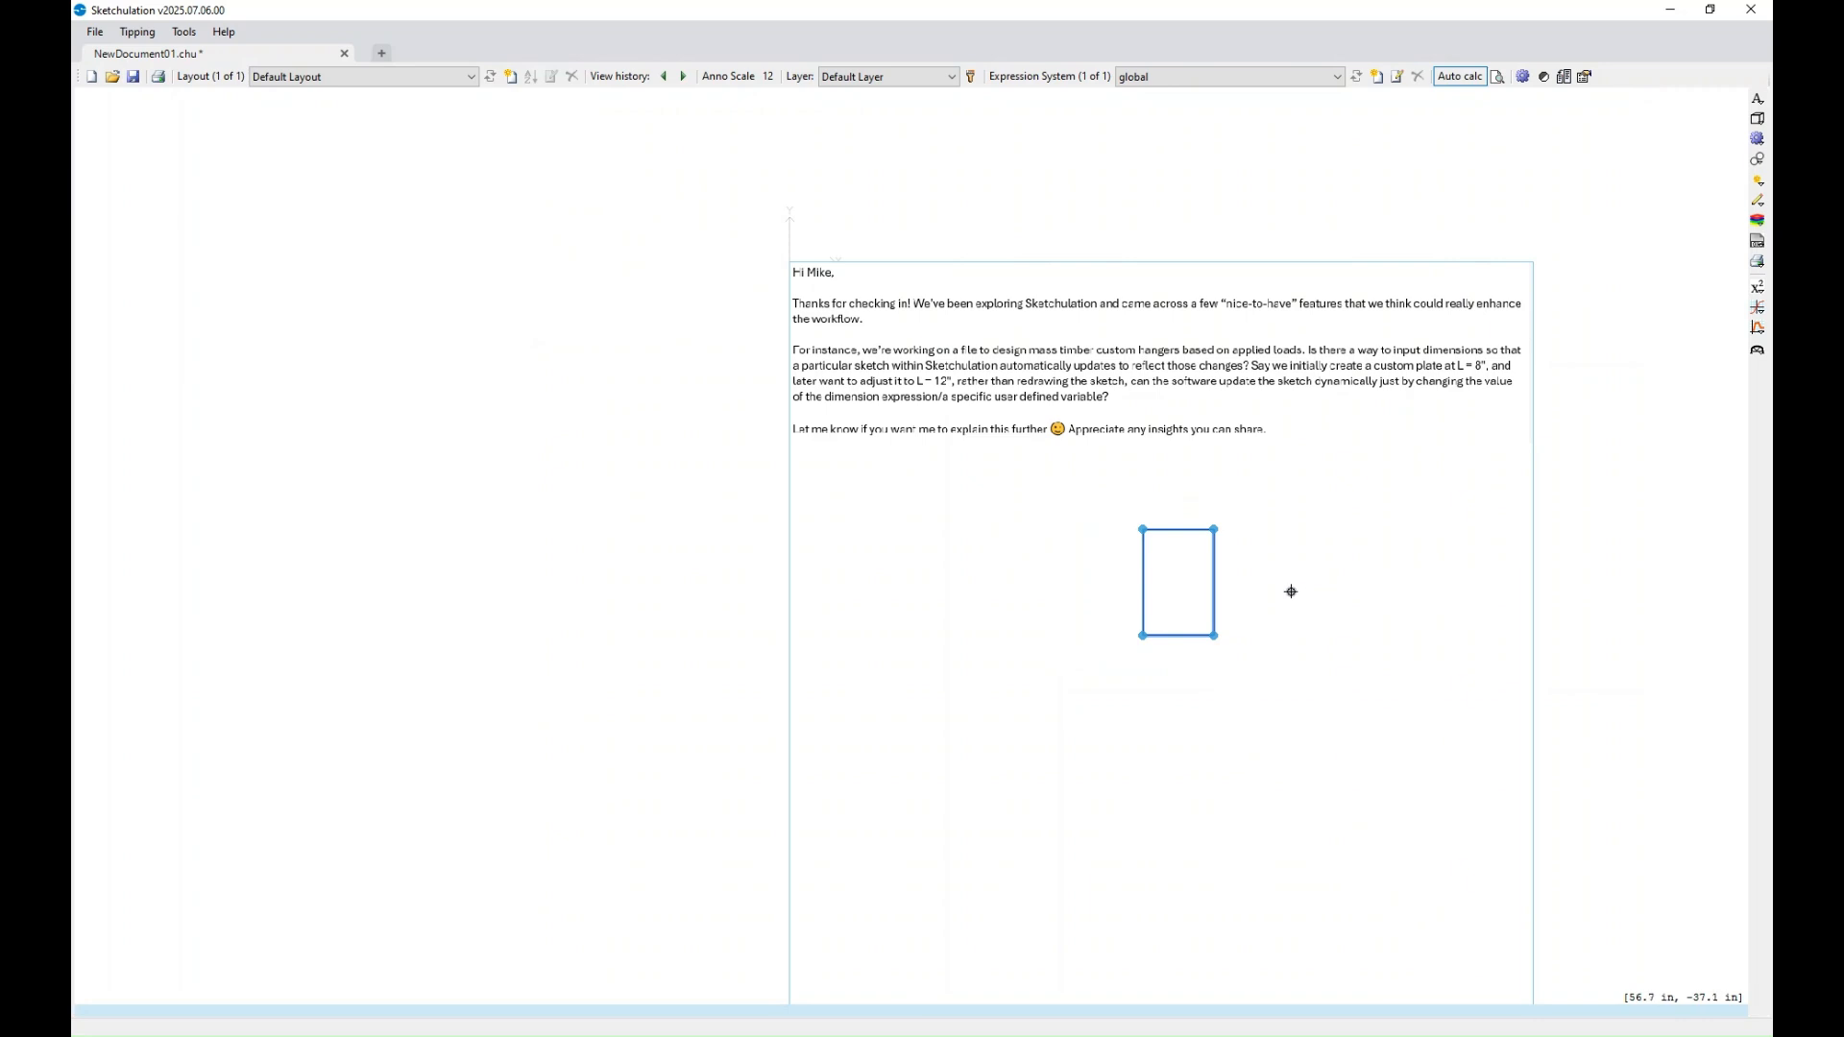
pyautogui.press('Escape')
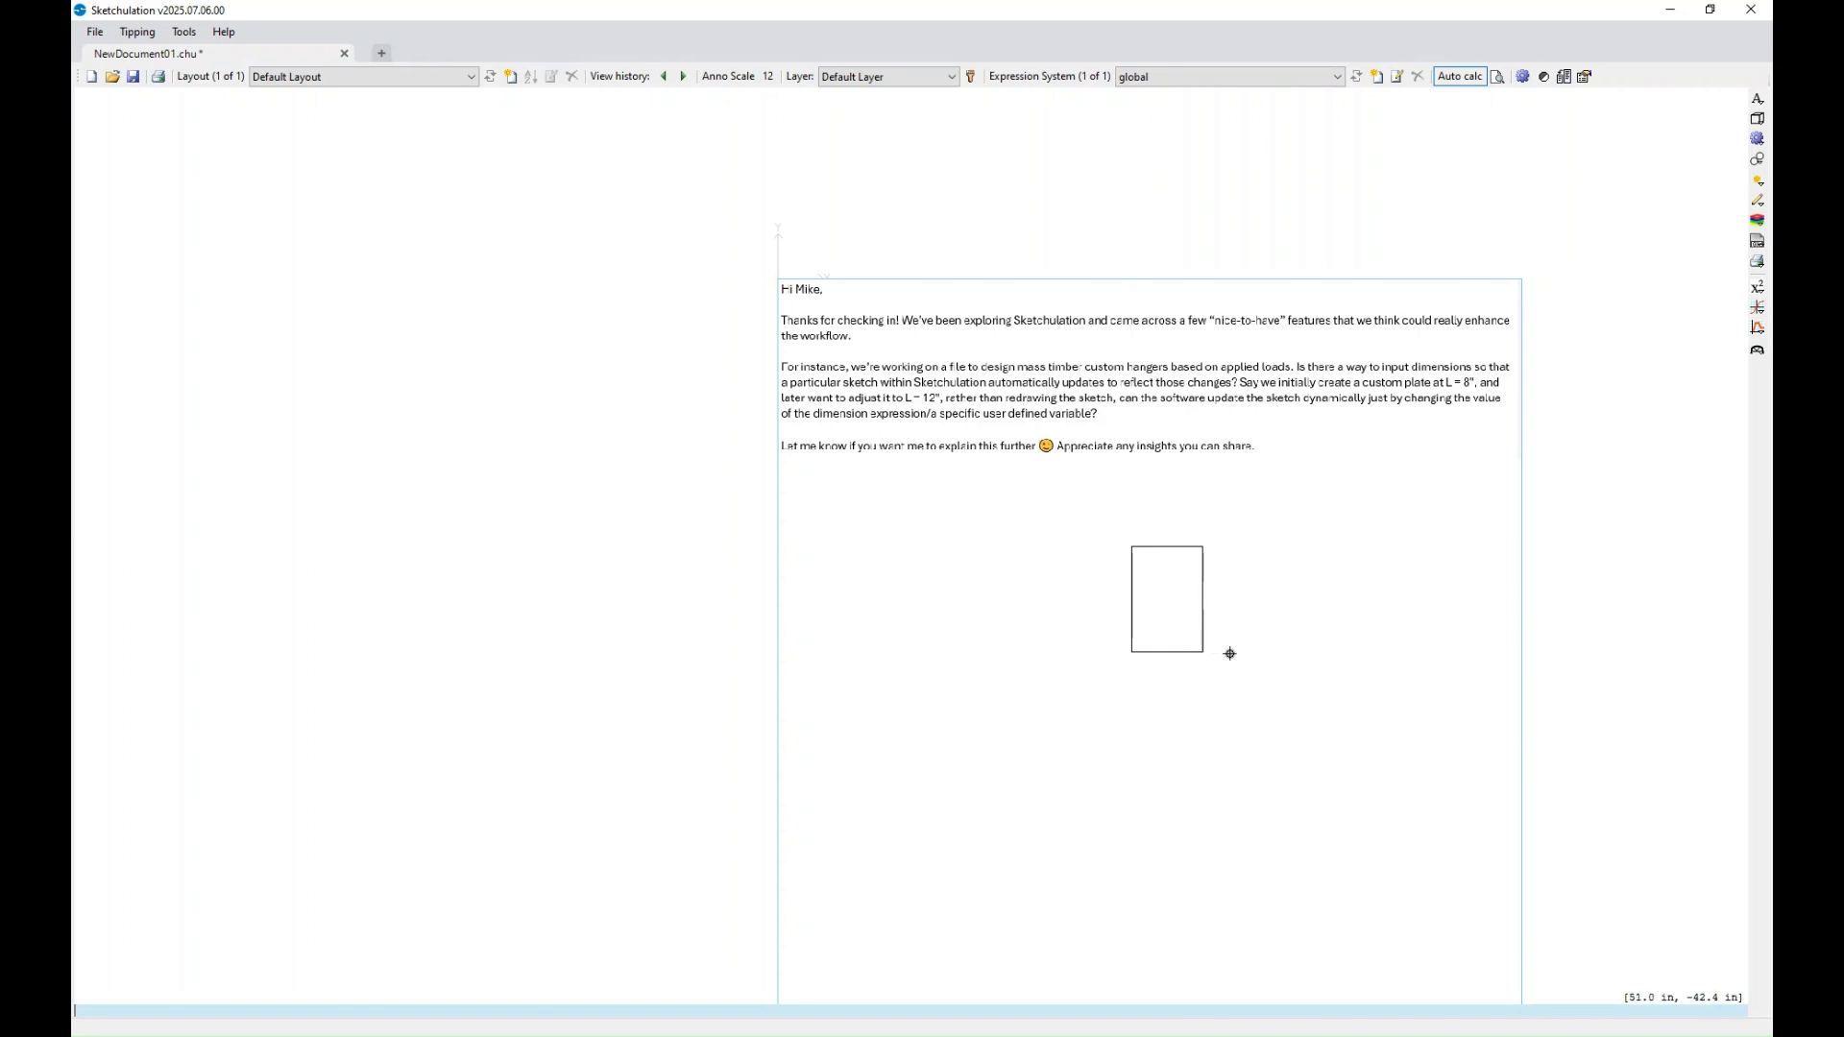
# - Add a linear dimension for the plate's height, placed to the left of the rectangle
pyautogui.scroll(2, 1235, 558)
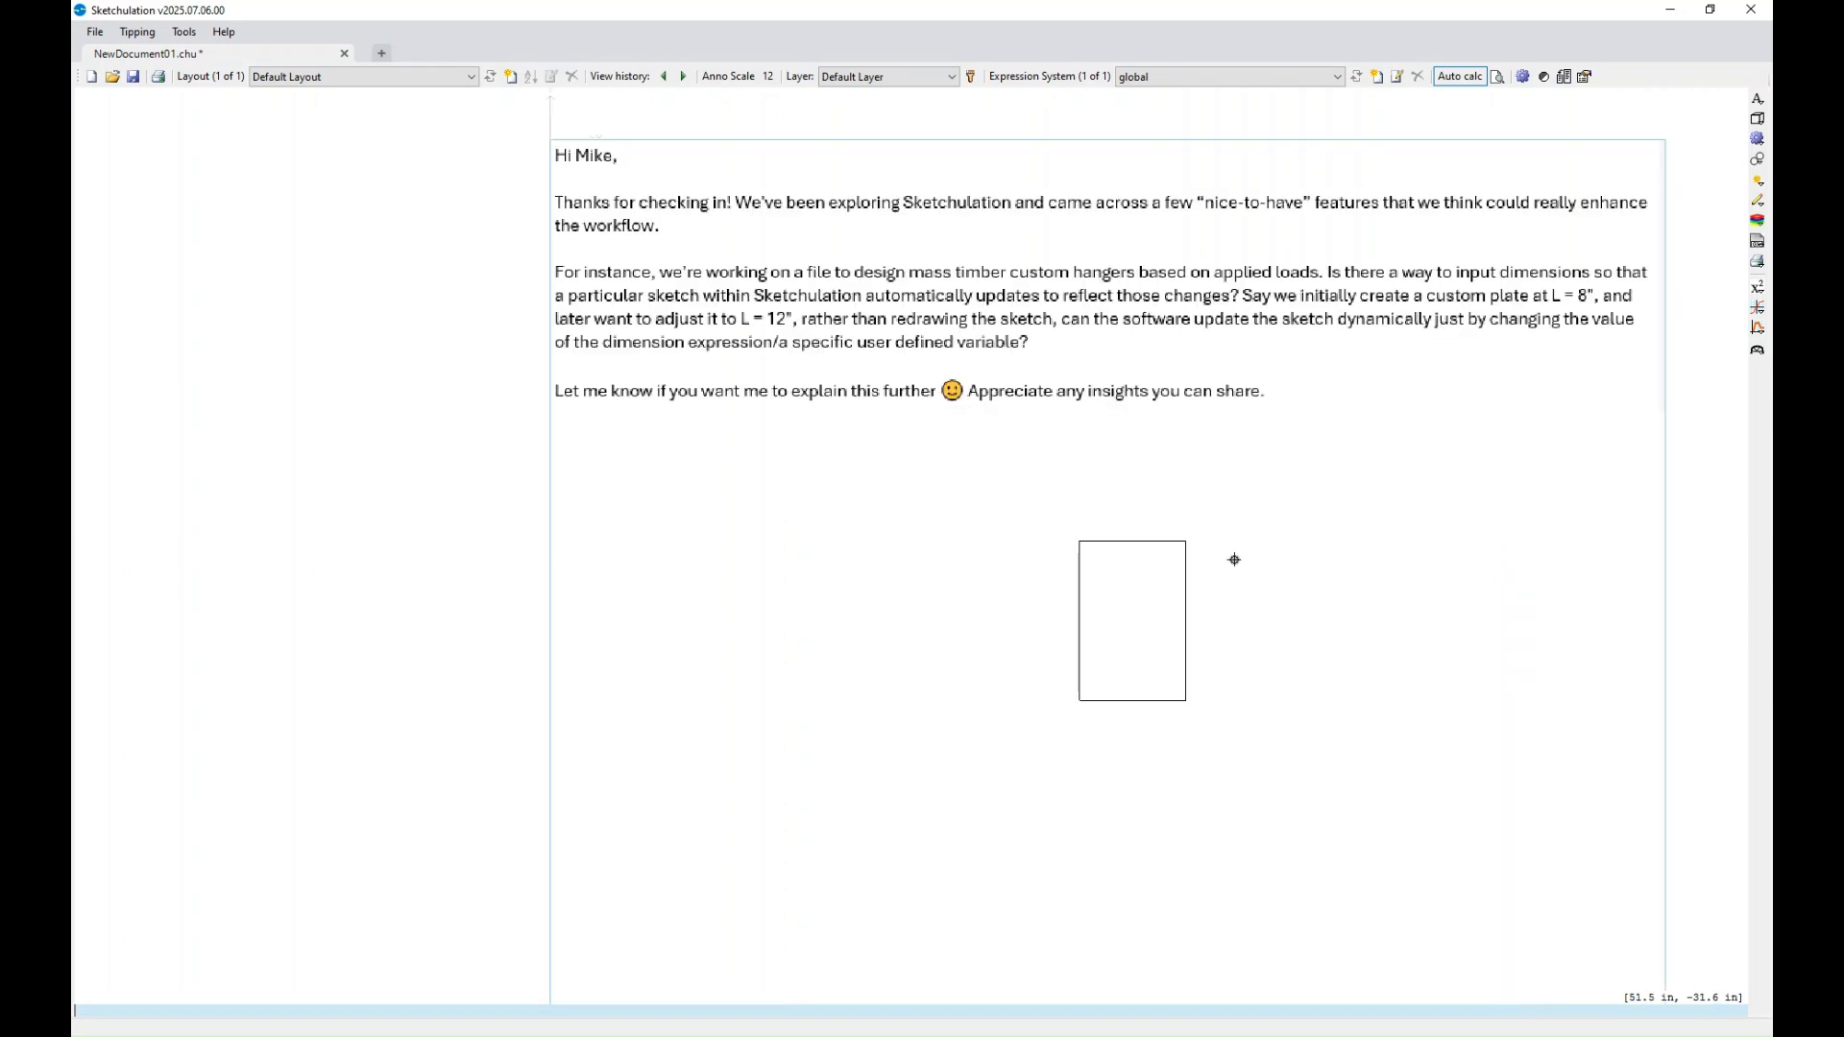
pyautogui.scroll(-2, 1233, 561)
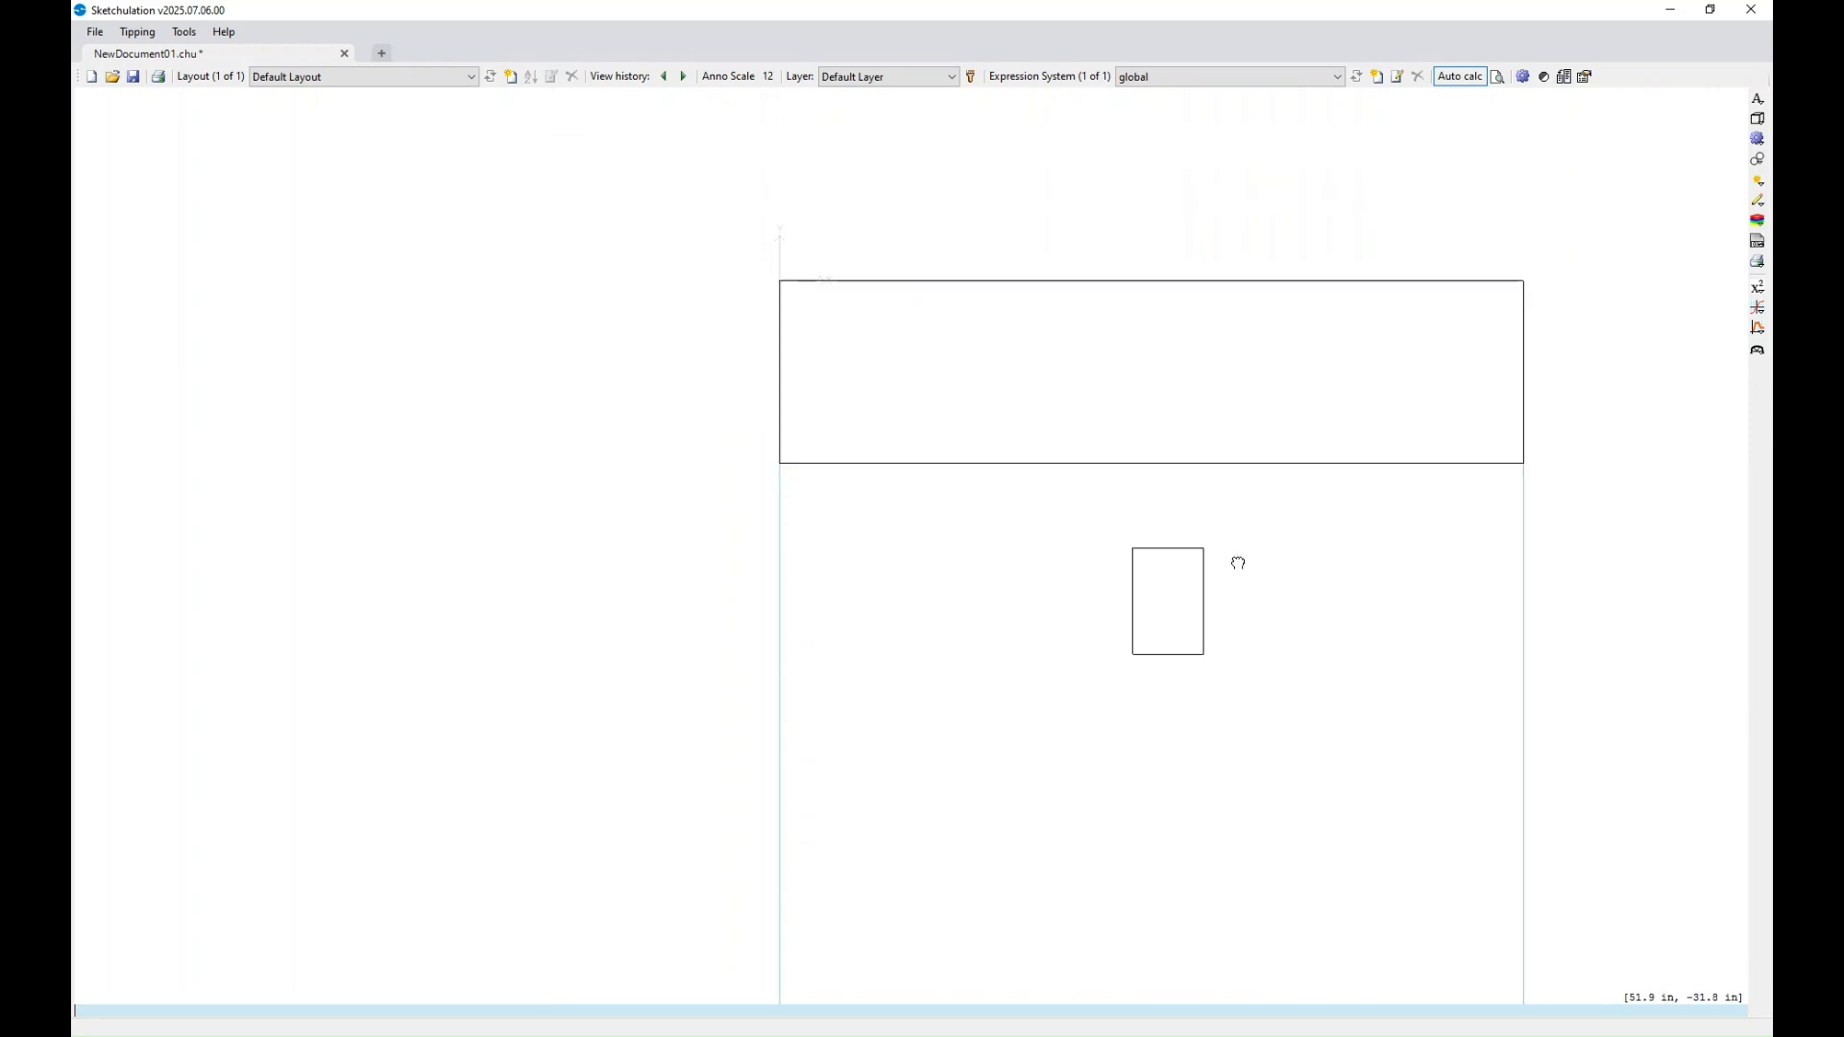
pyautogui.write('d')
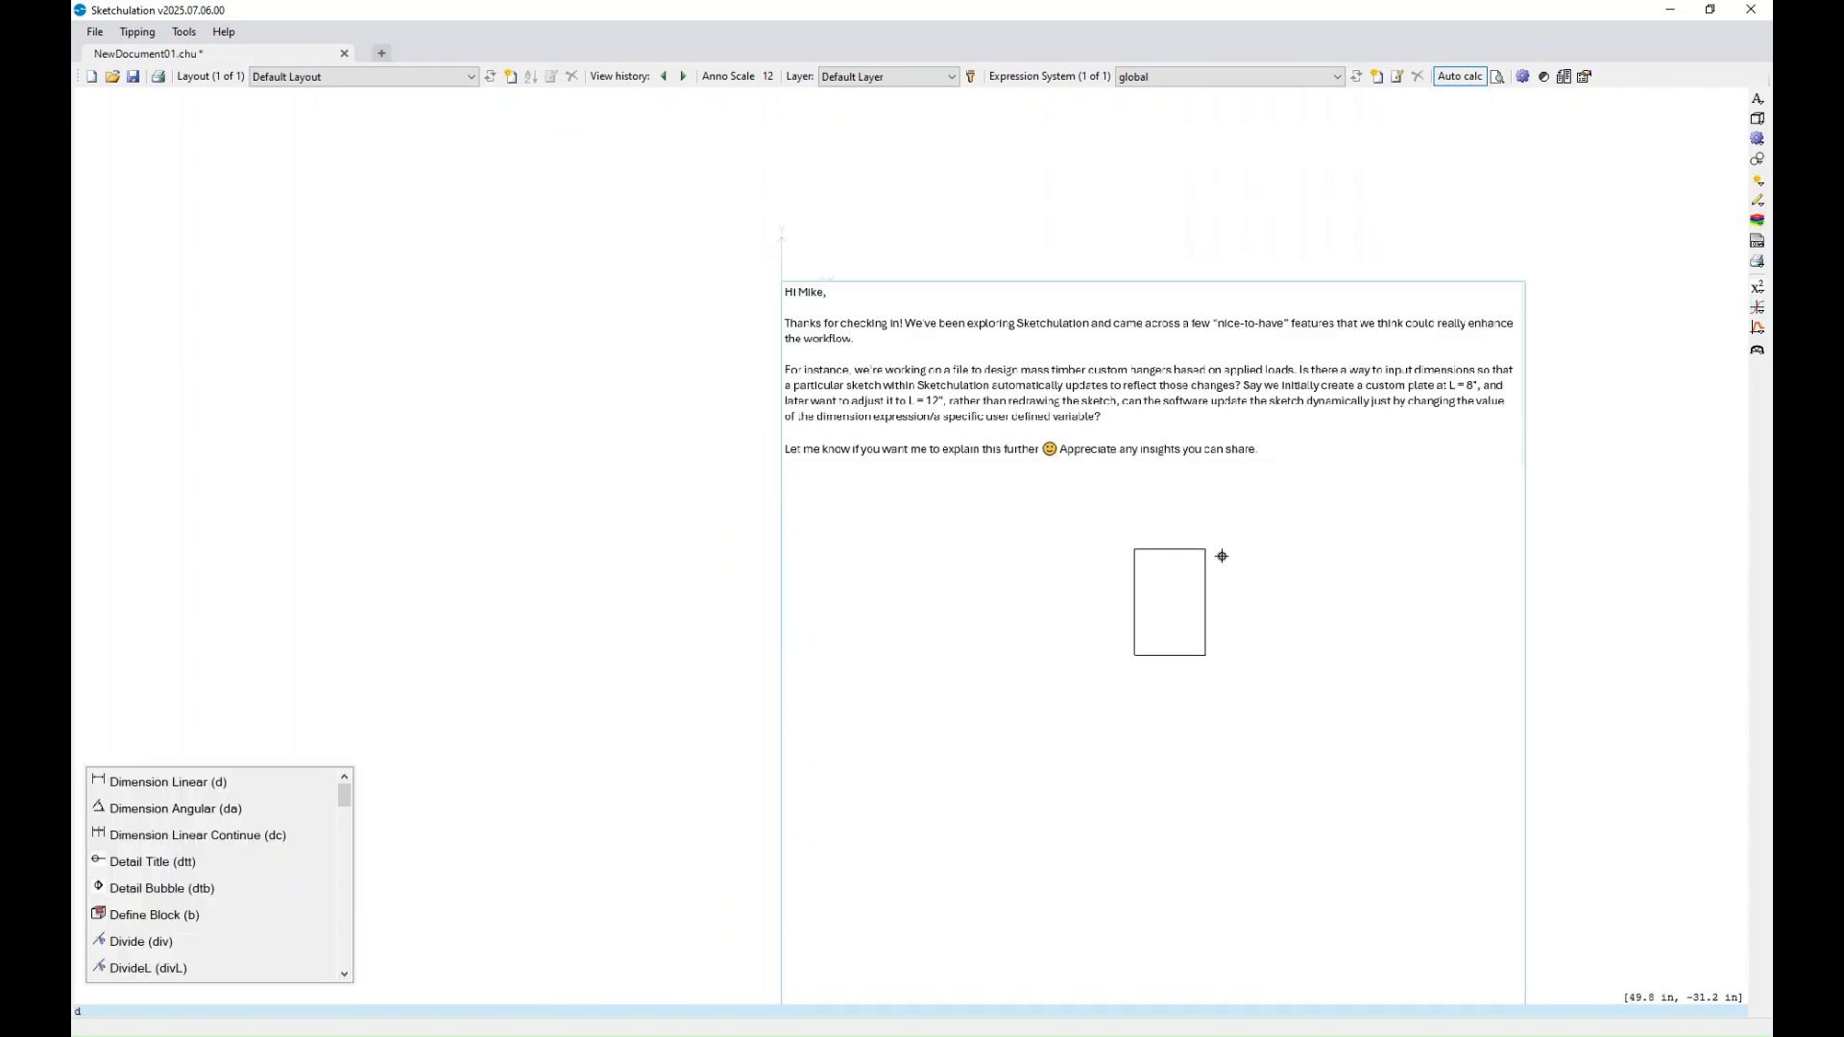
pyautogui.press('Return')
pyautogui.click(1134, 655)
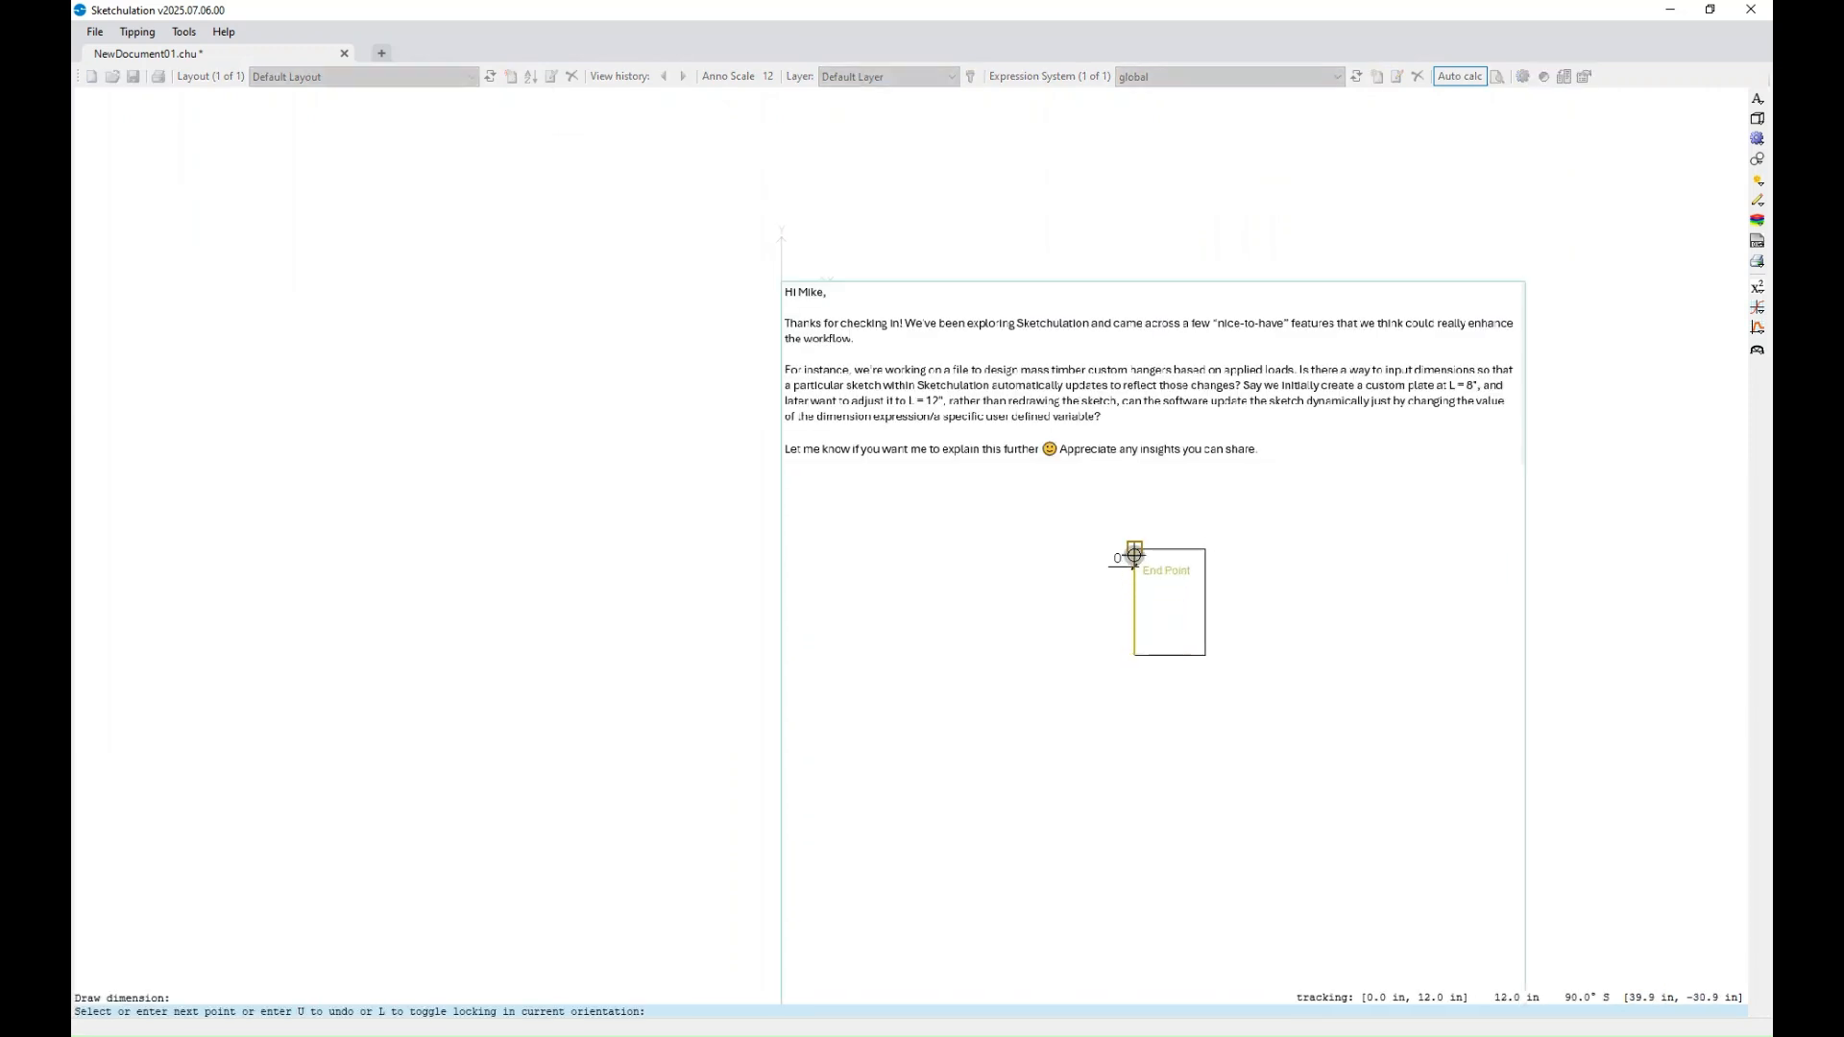
pyautogui.click(1134, 555)
pyautogui.click(1091, 605)
# - Add a linear dimension for the plate's width, placed below the rectangle
pyautogui.scroll(2, 1137, 629)
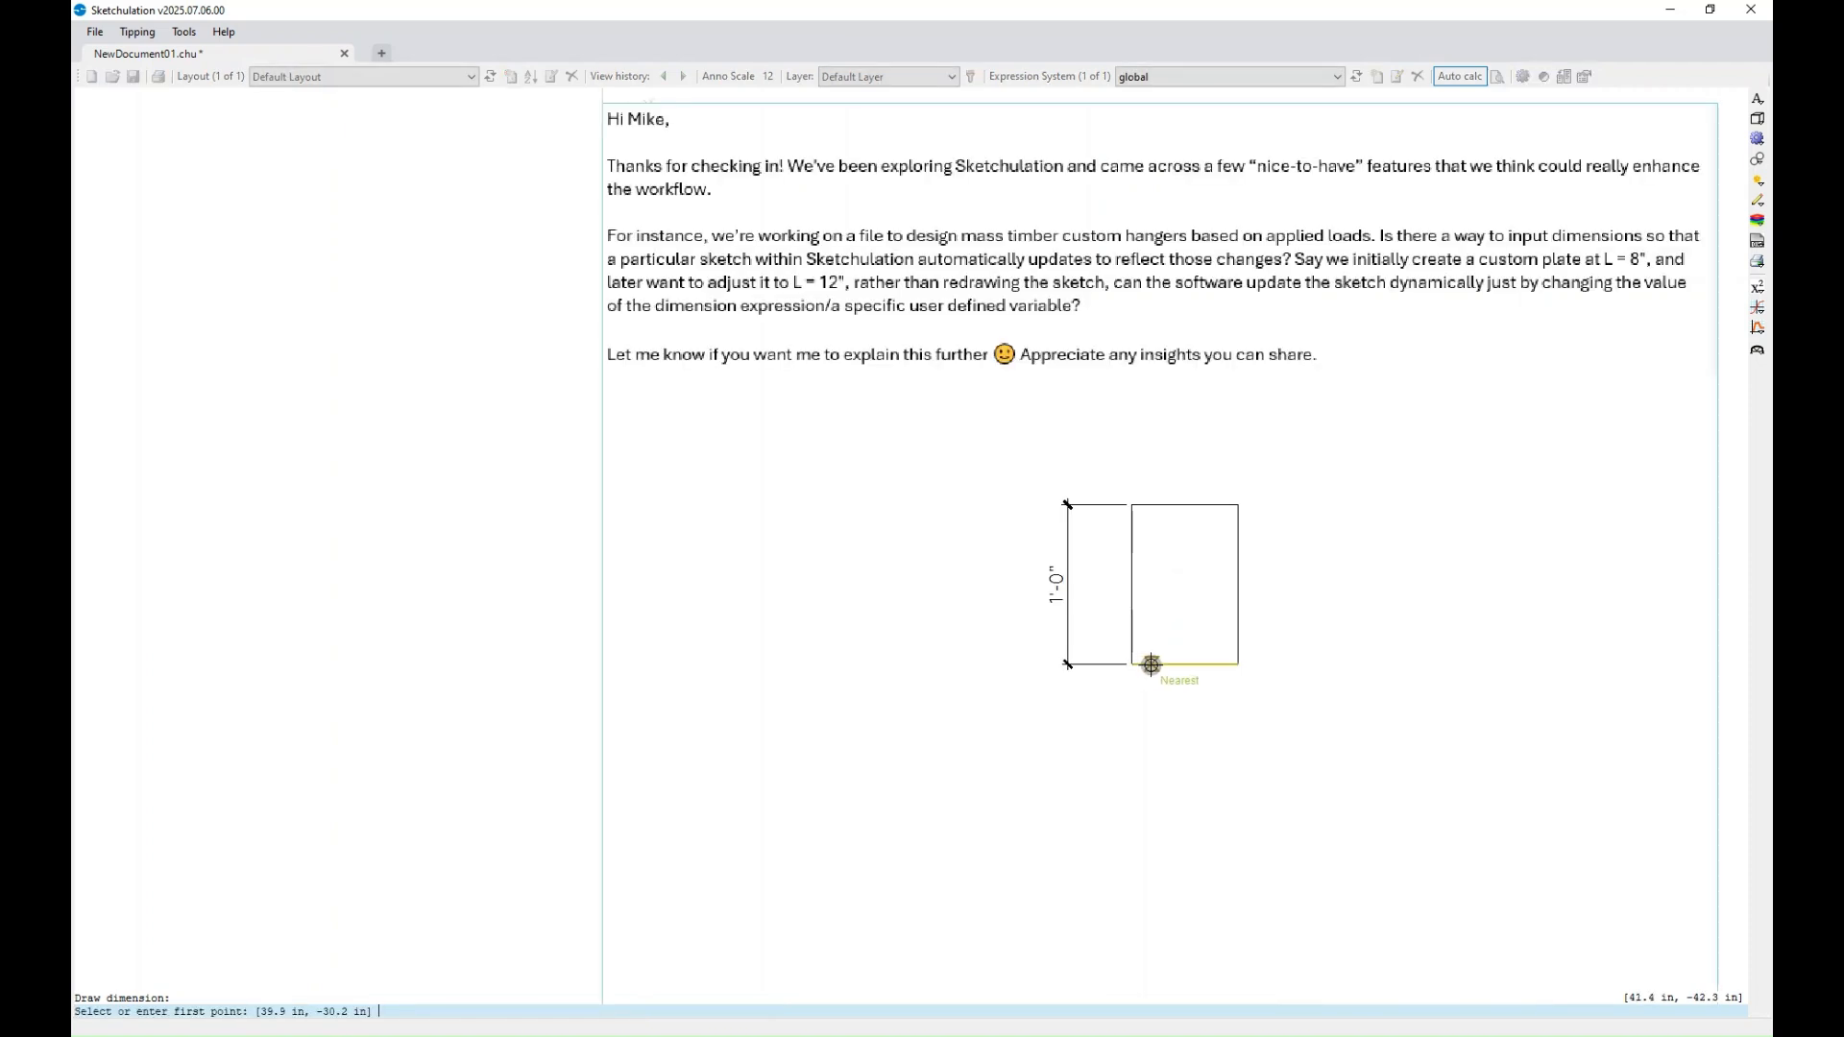
pyautogui.click(1132, 663)
pyautogui.click(1238, 664)
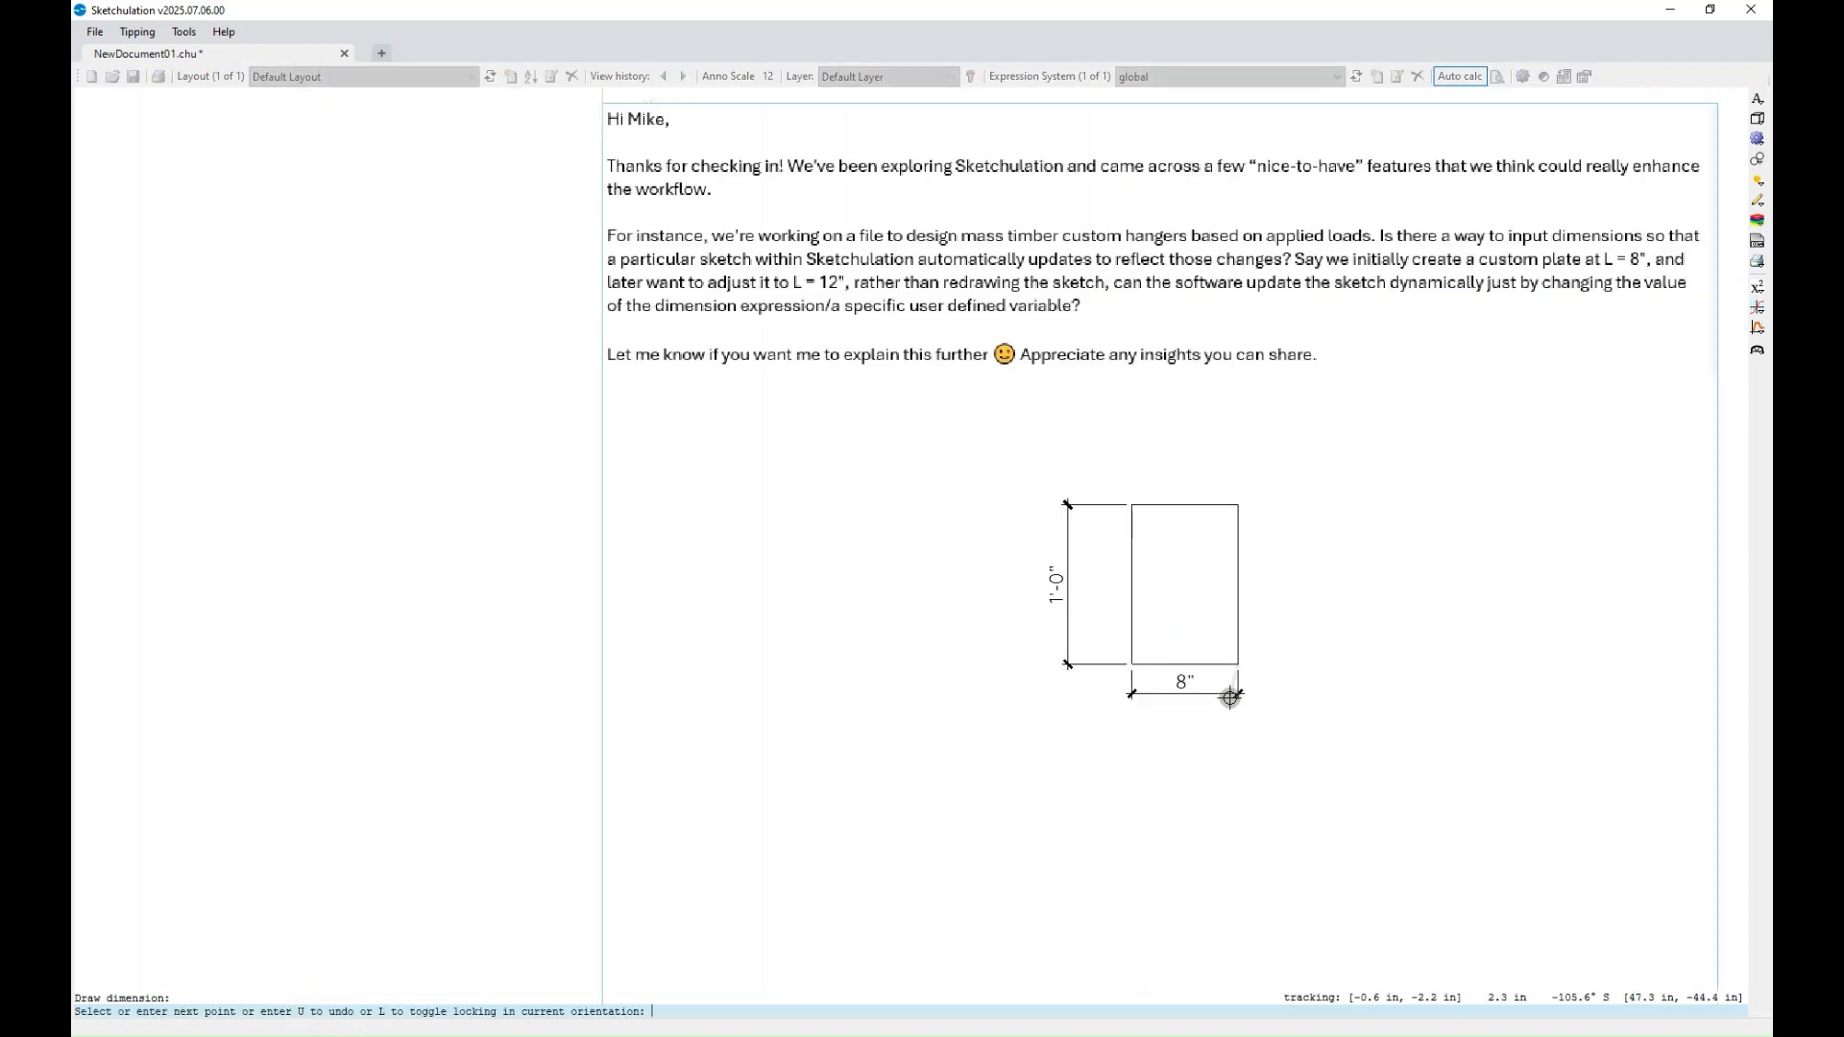
pyautogui.click(1239, 723)
pyautogui.scroll(-2, 1432, 733)
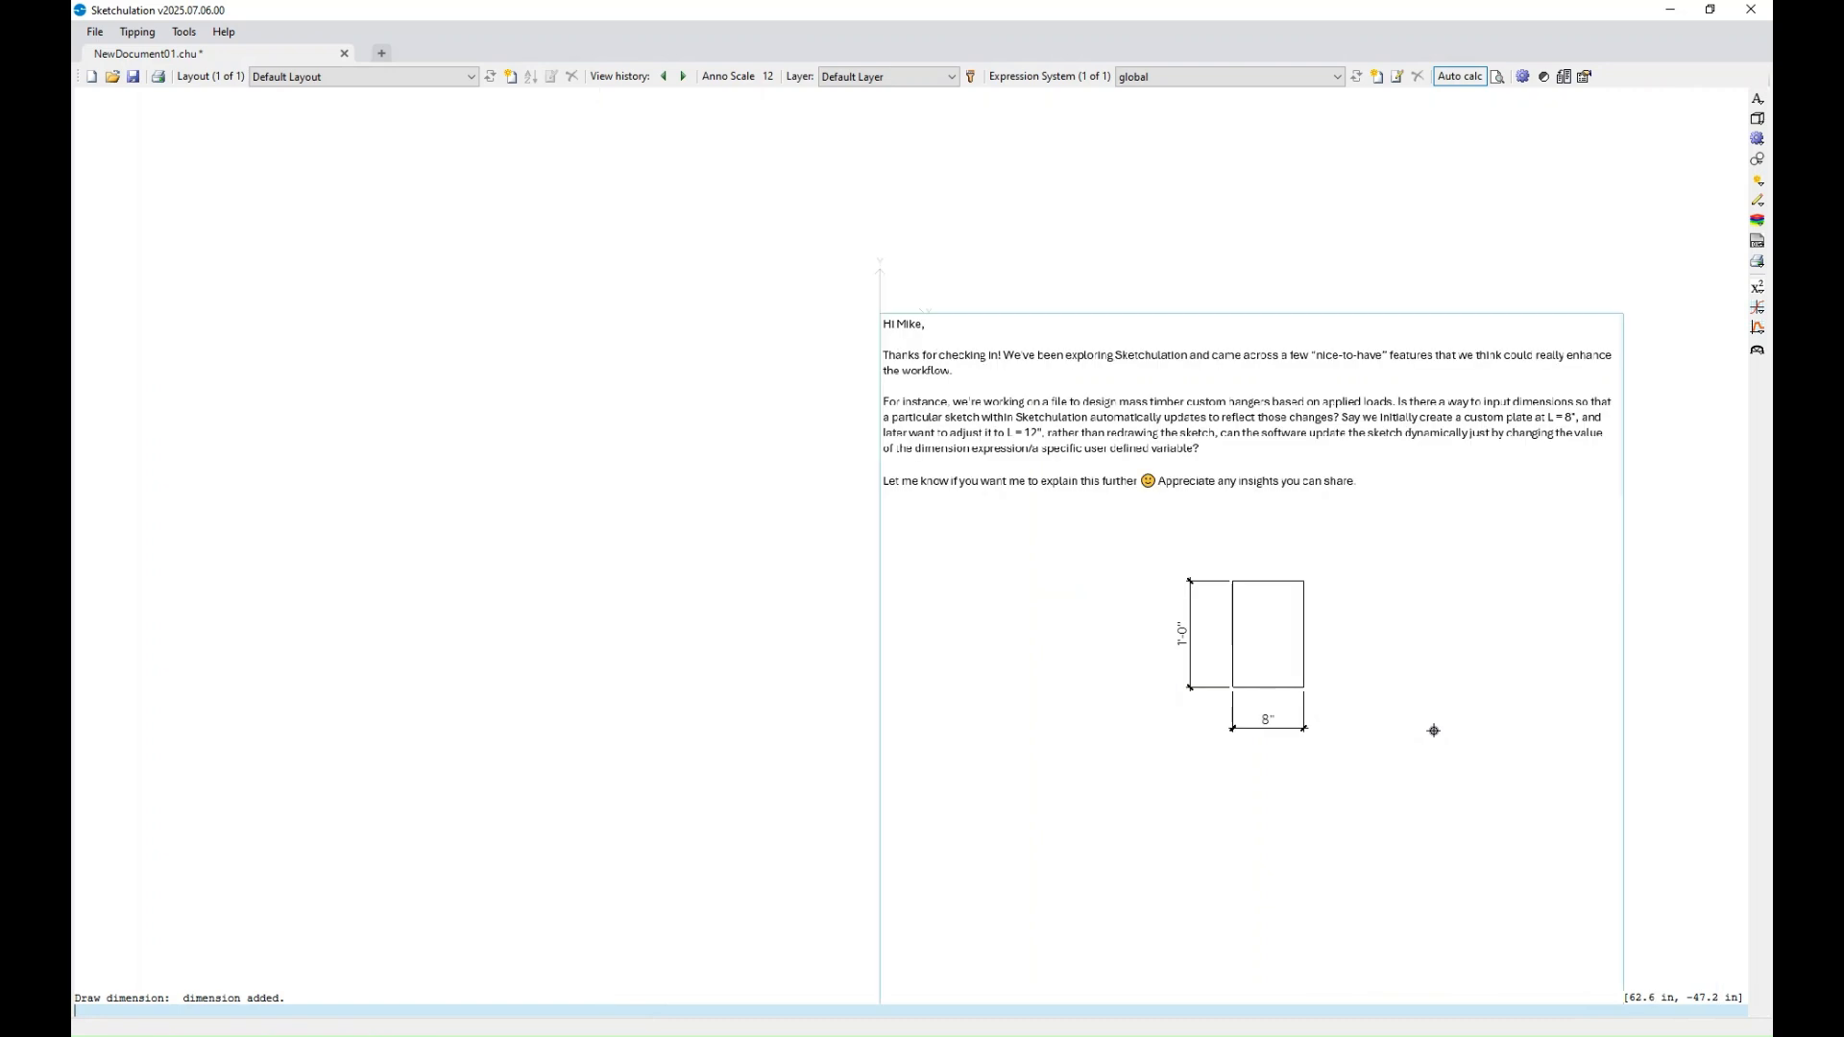
# - Insert the math expressions w = 8 in and h = 12 in to the left of the dimensioned plate
pyautogui.moveTo(1156, 700); pyautogui.dragTo(1268, 663, button='middle')
pyautogui.moveTo(1109, 608); pyautogui.dragTo(1111, 627, button='middle')
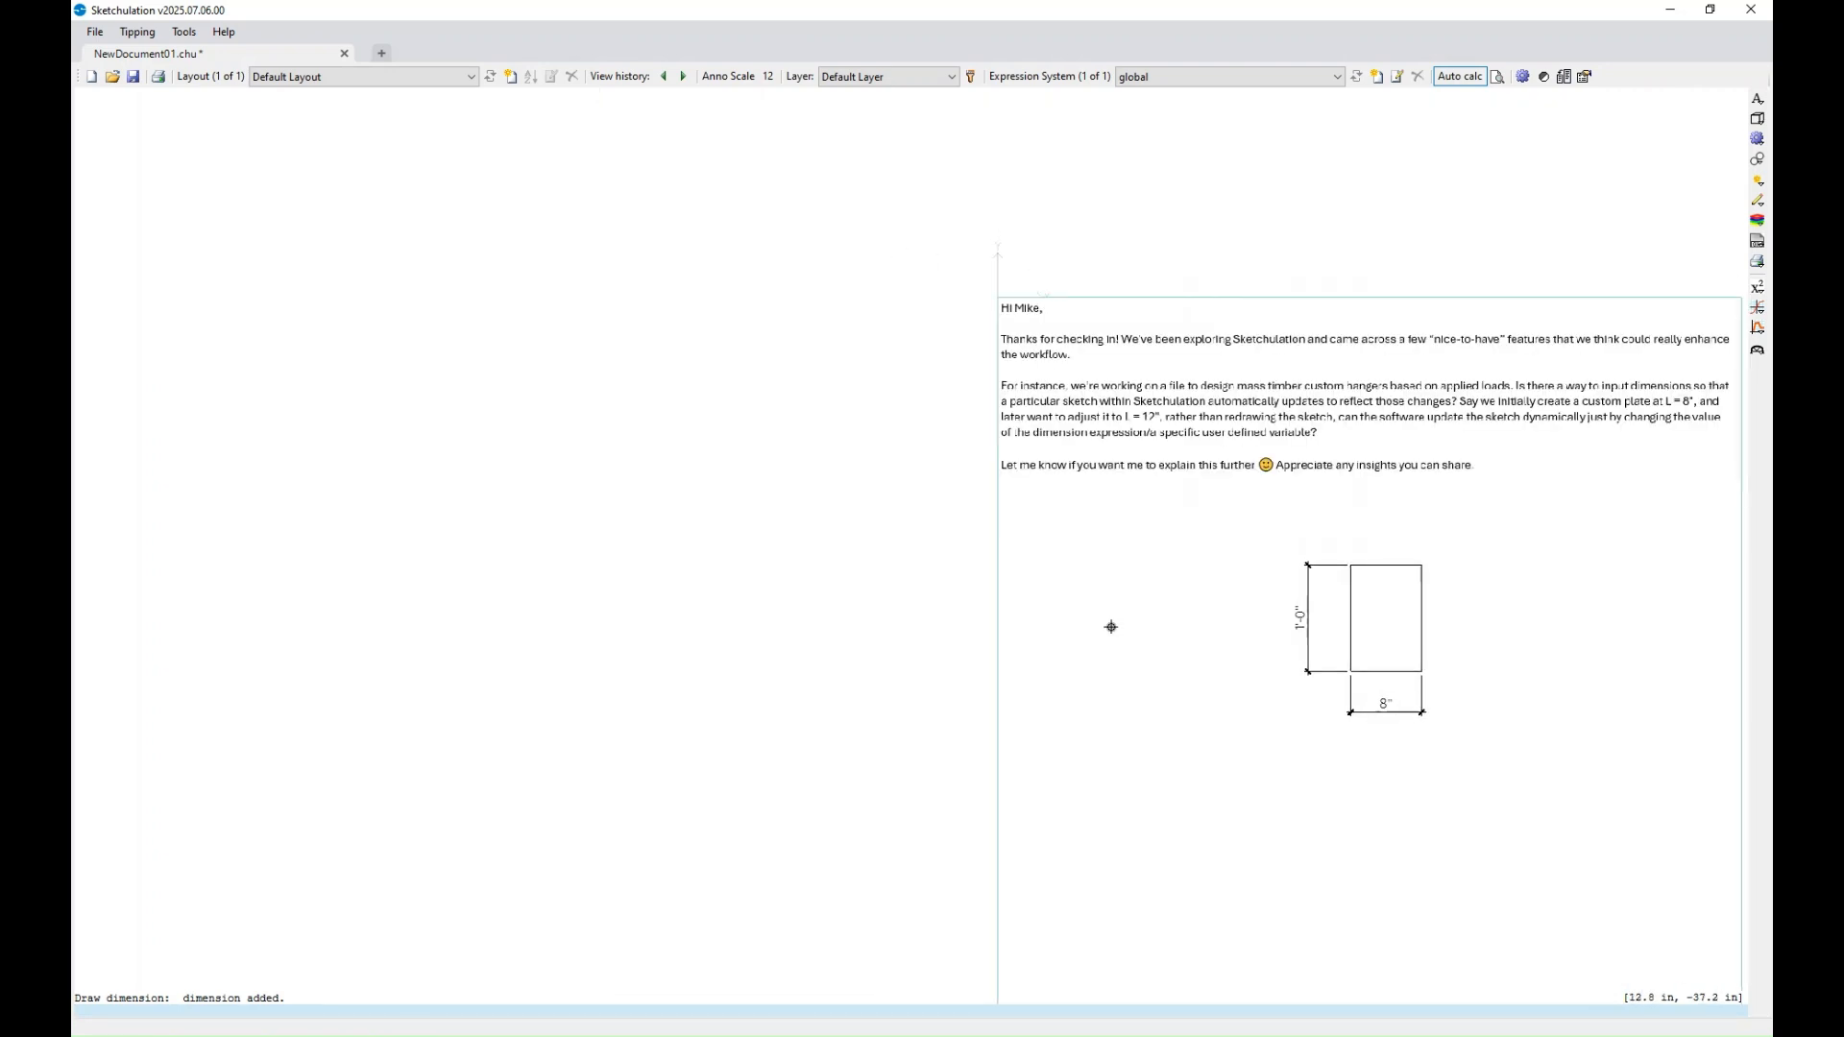
pyautogui.write('et')
pyautogui.press('Return')
pyautogui.click(1030, 579)
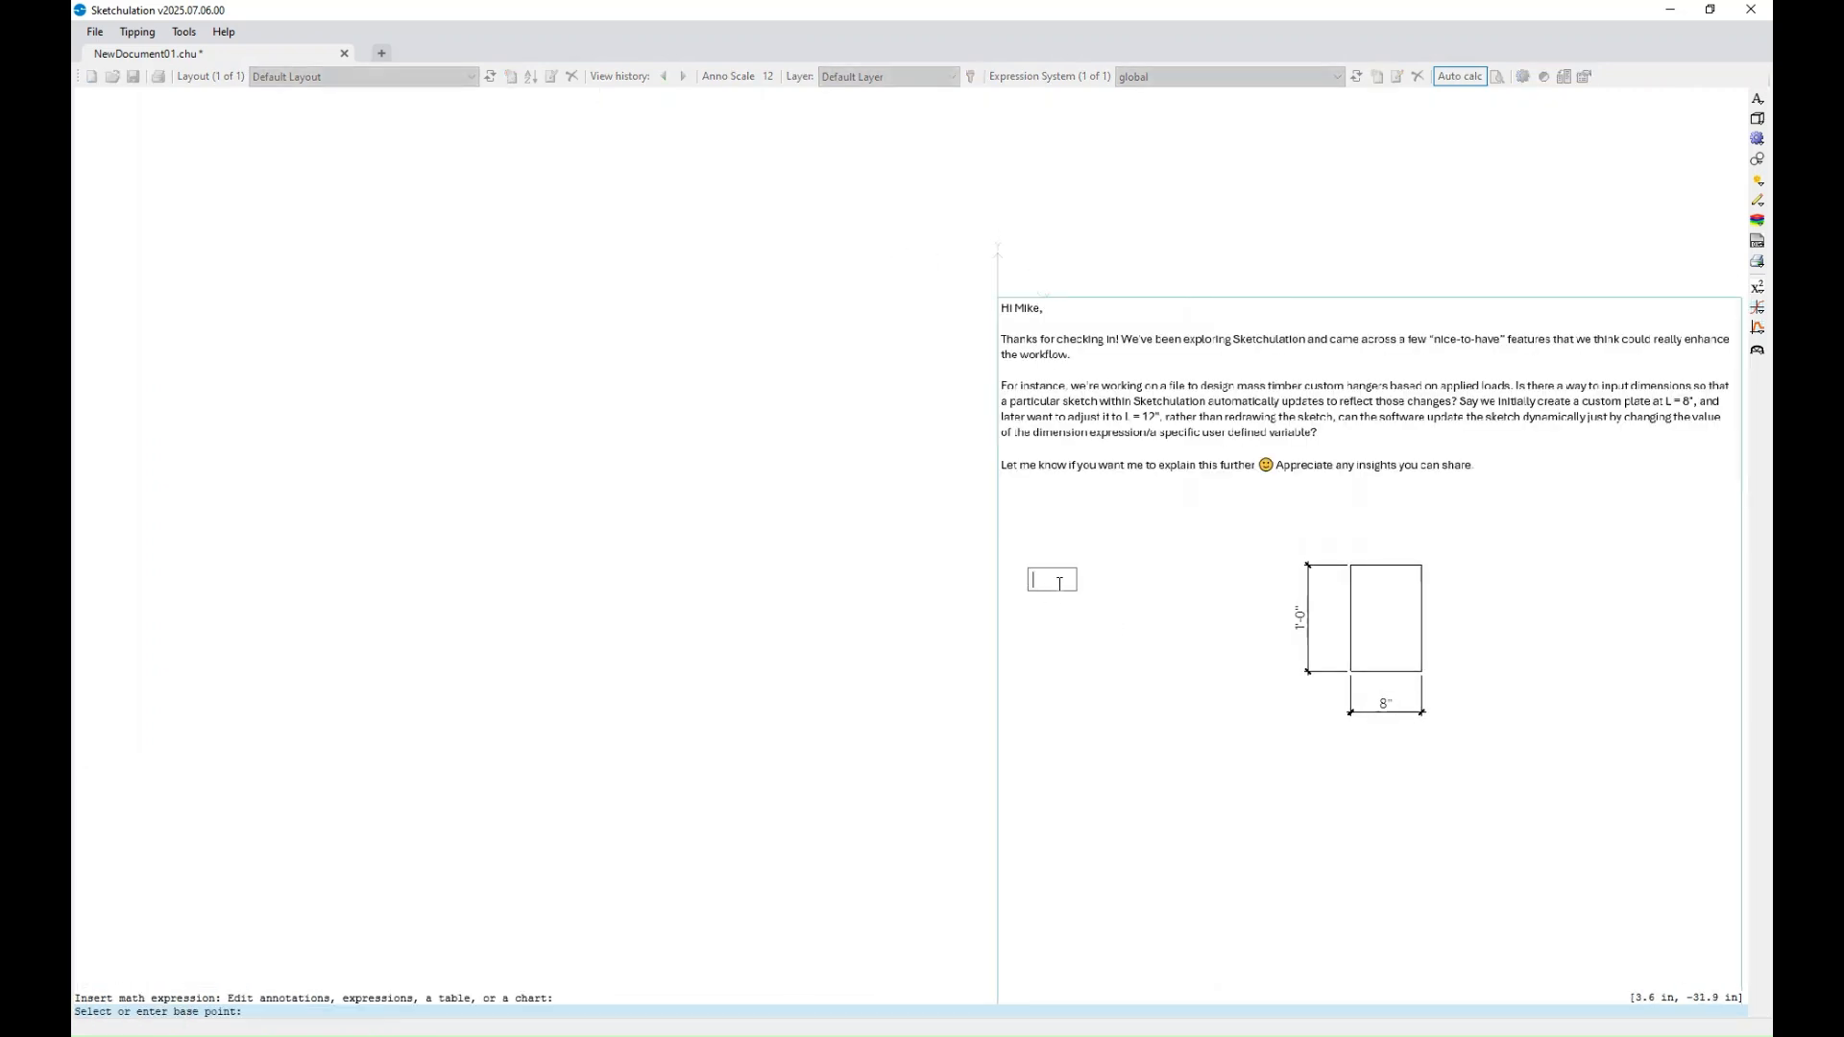
pyautogui.write('w = 8 in')
pyautogui.press('Return')
pyautogui.write('h = 12 in')
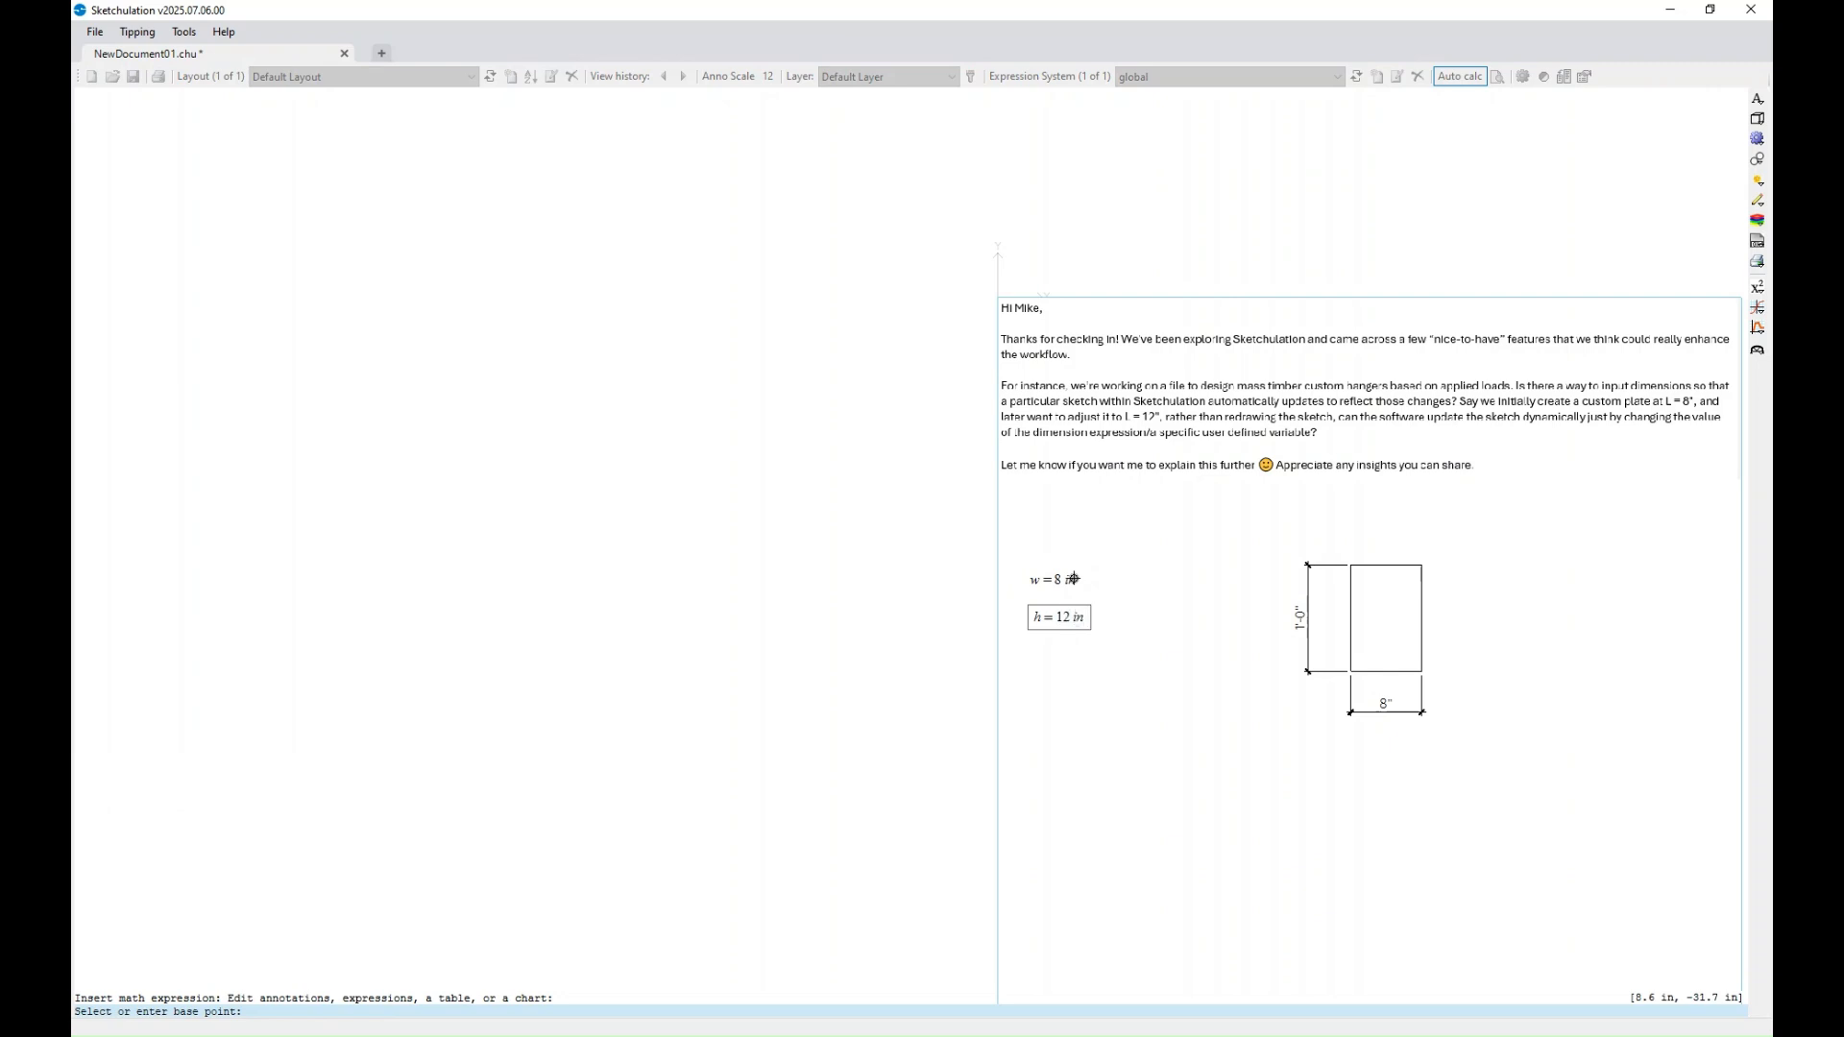
pyautogui.press('Escape')
pyautogui.moveTo(1533, 634); pyautogui.dragTo(1372, 621, button='middle')
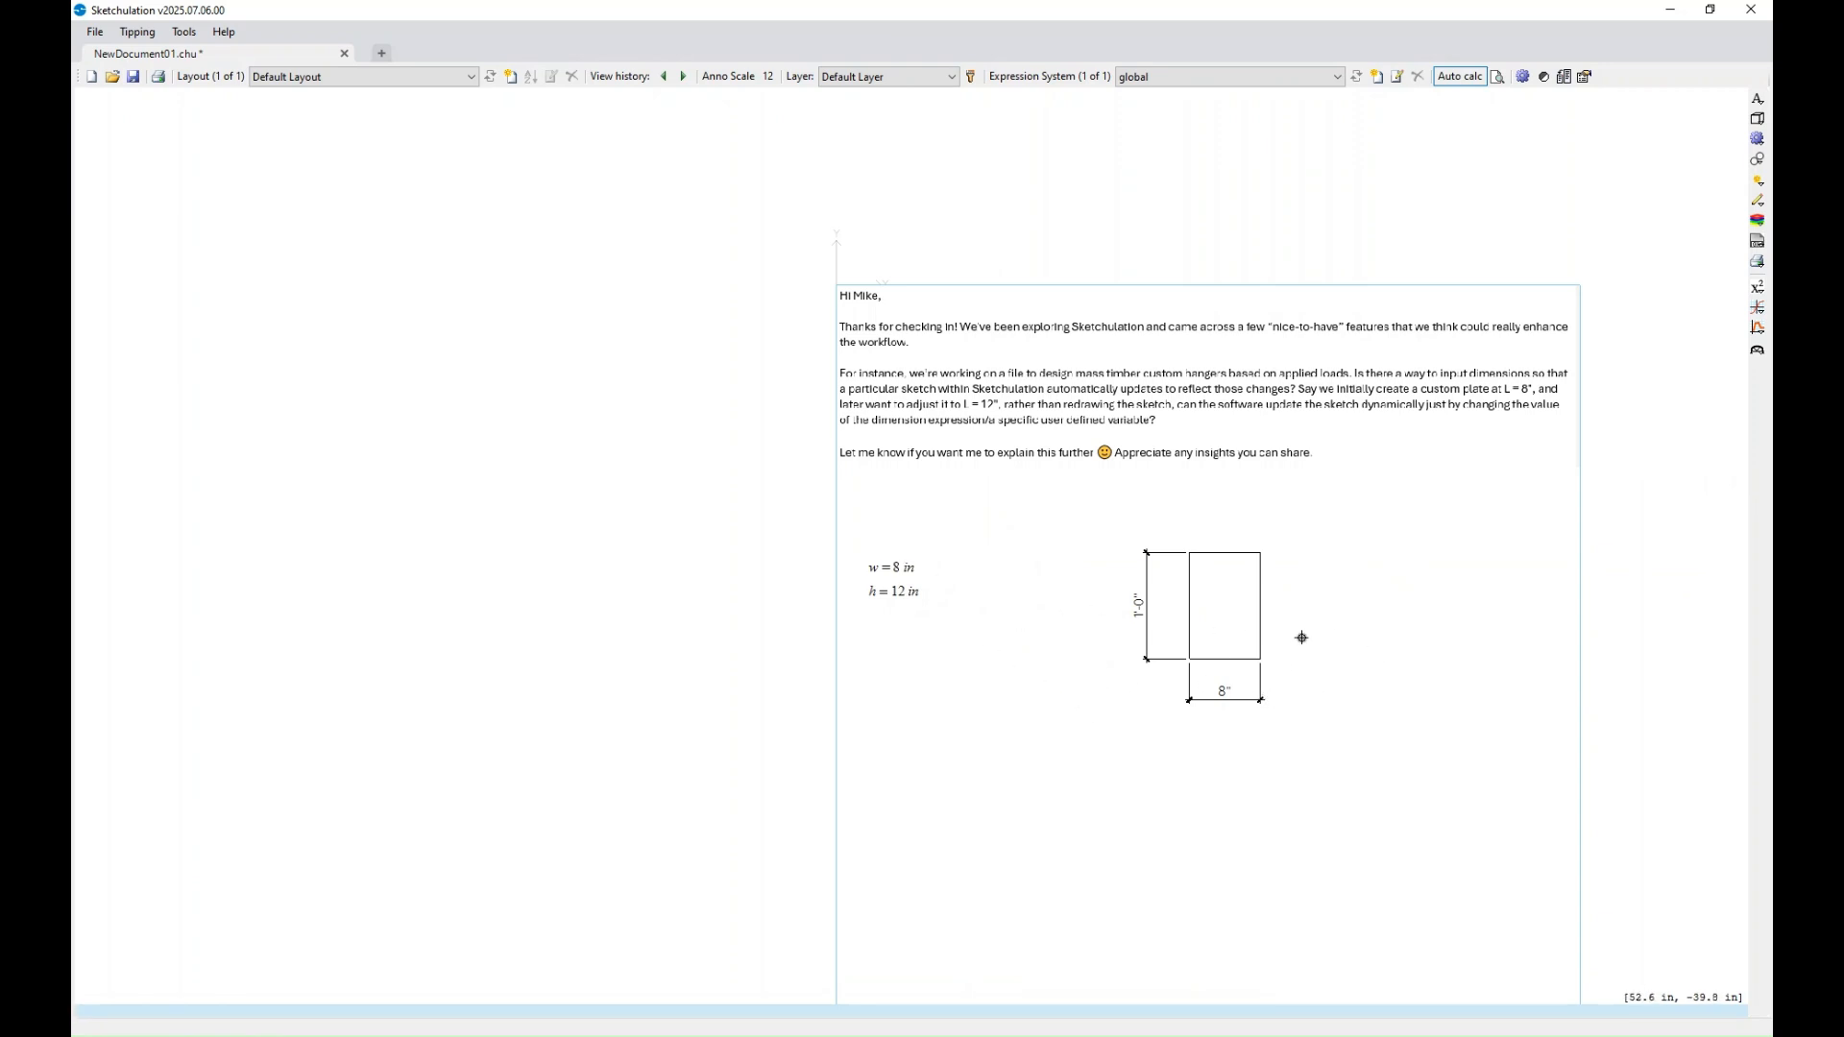
pyautogui.moveTo(1301, 638); pyautogui.dragTo(1259, 617, button='middle')
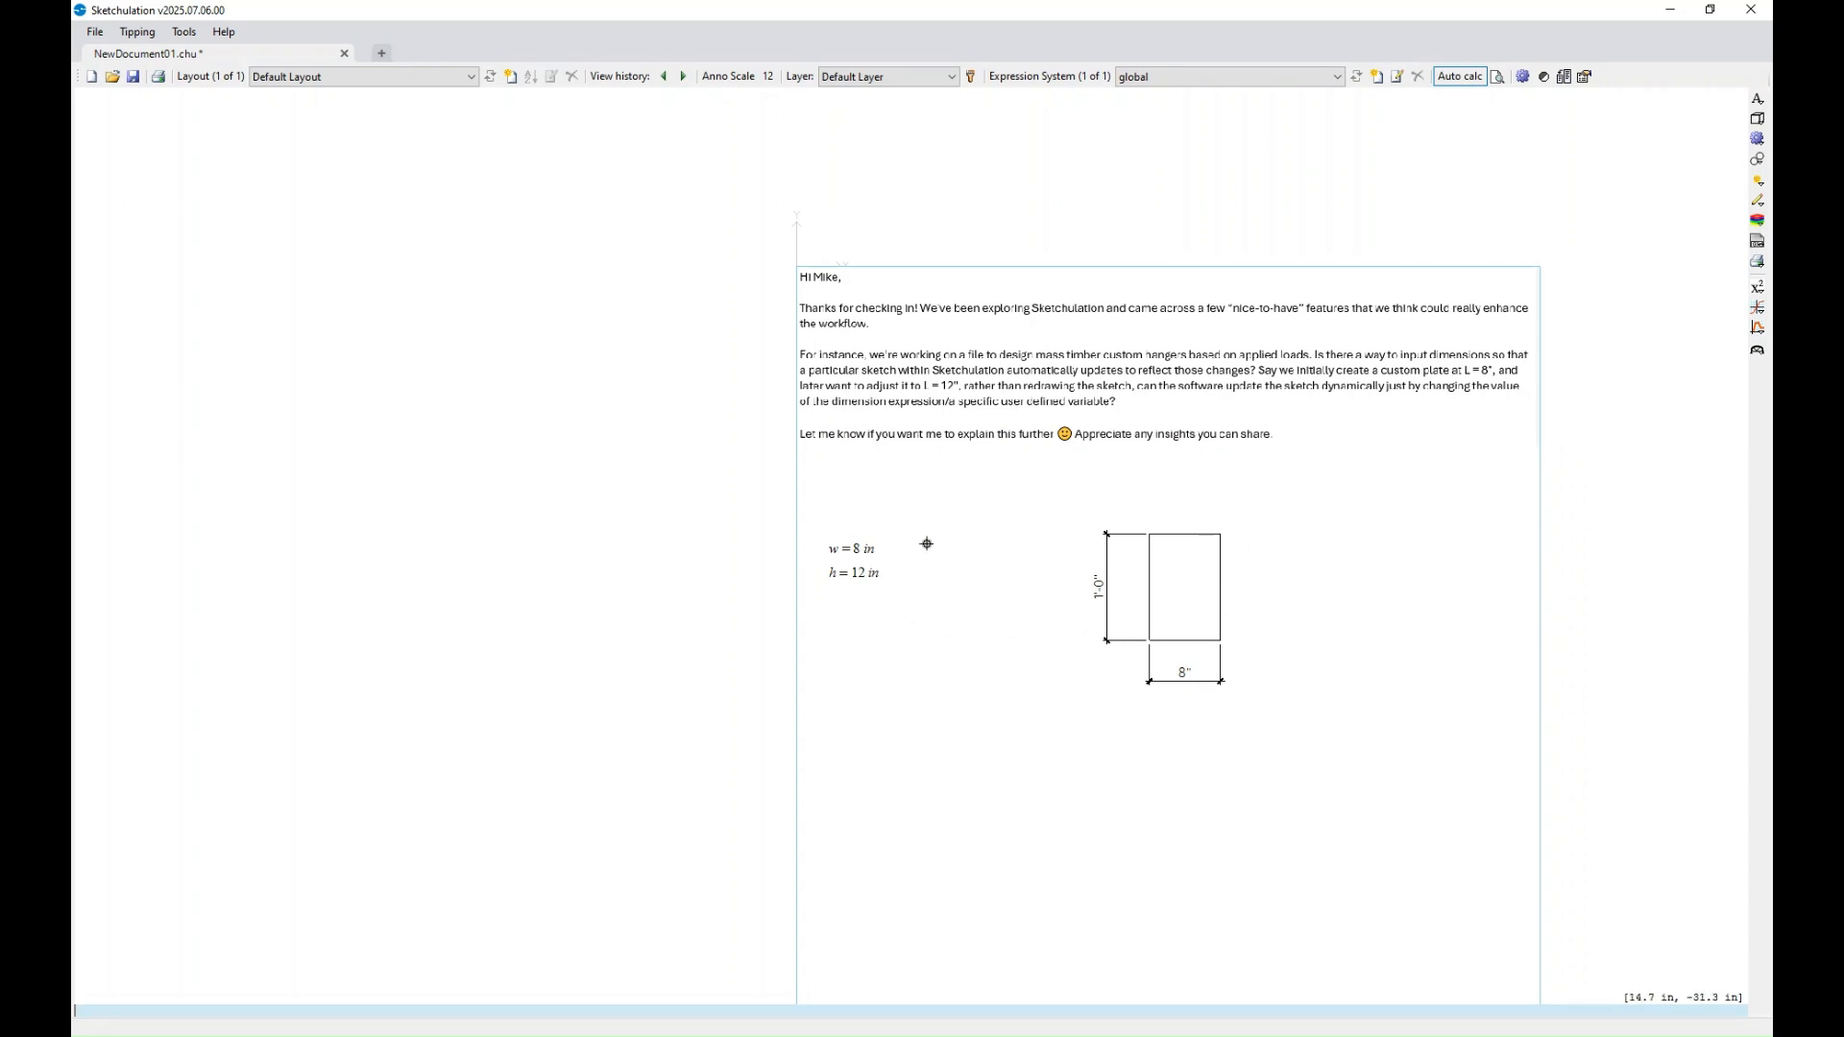
pyautogui.scroll(1, 1221, 542)
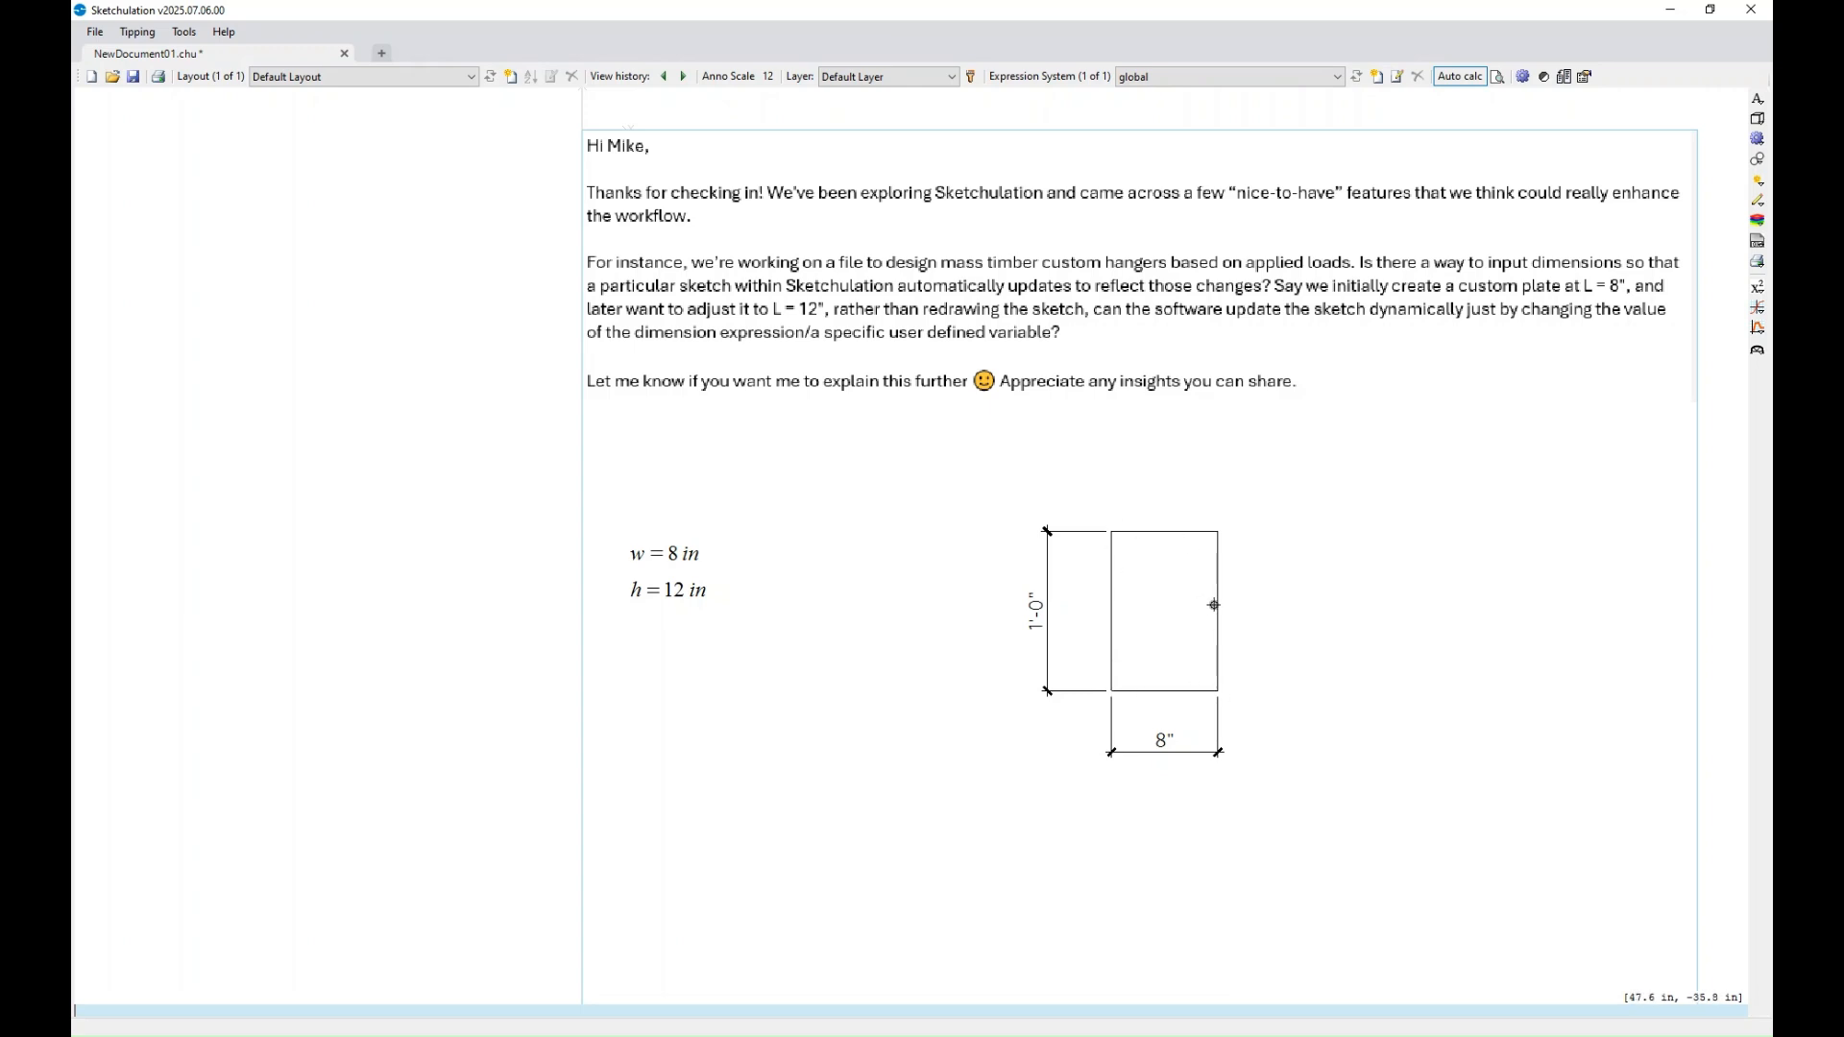
pyautogui.moveTo(727, 515); pyautogui.dragTo(749, 495, button='middle')
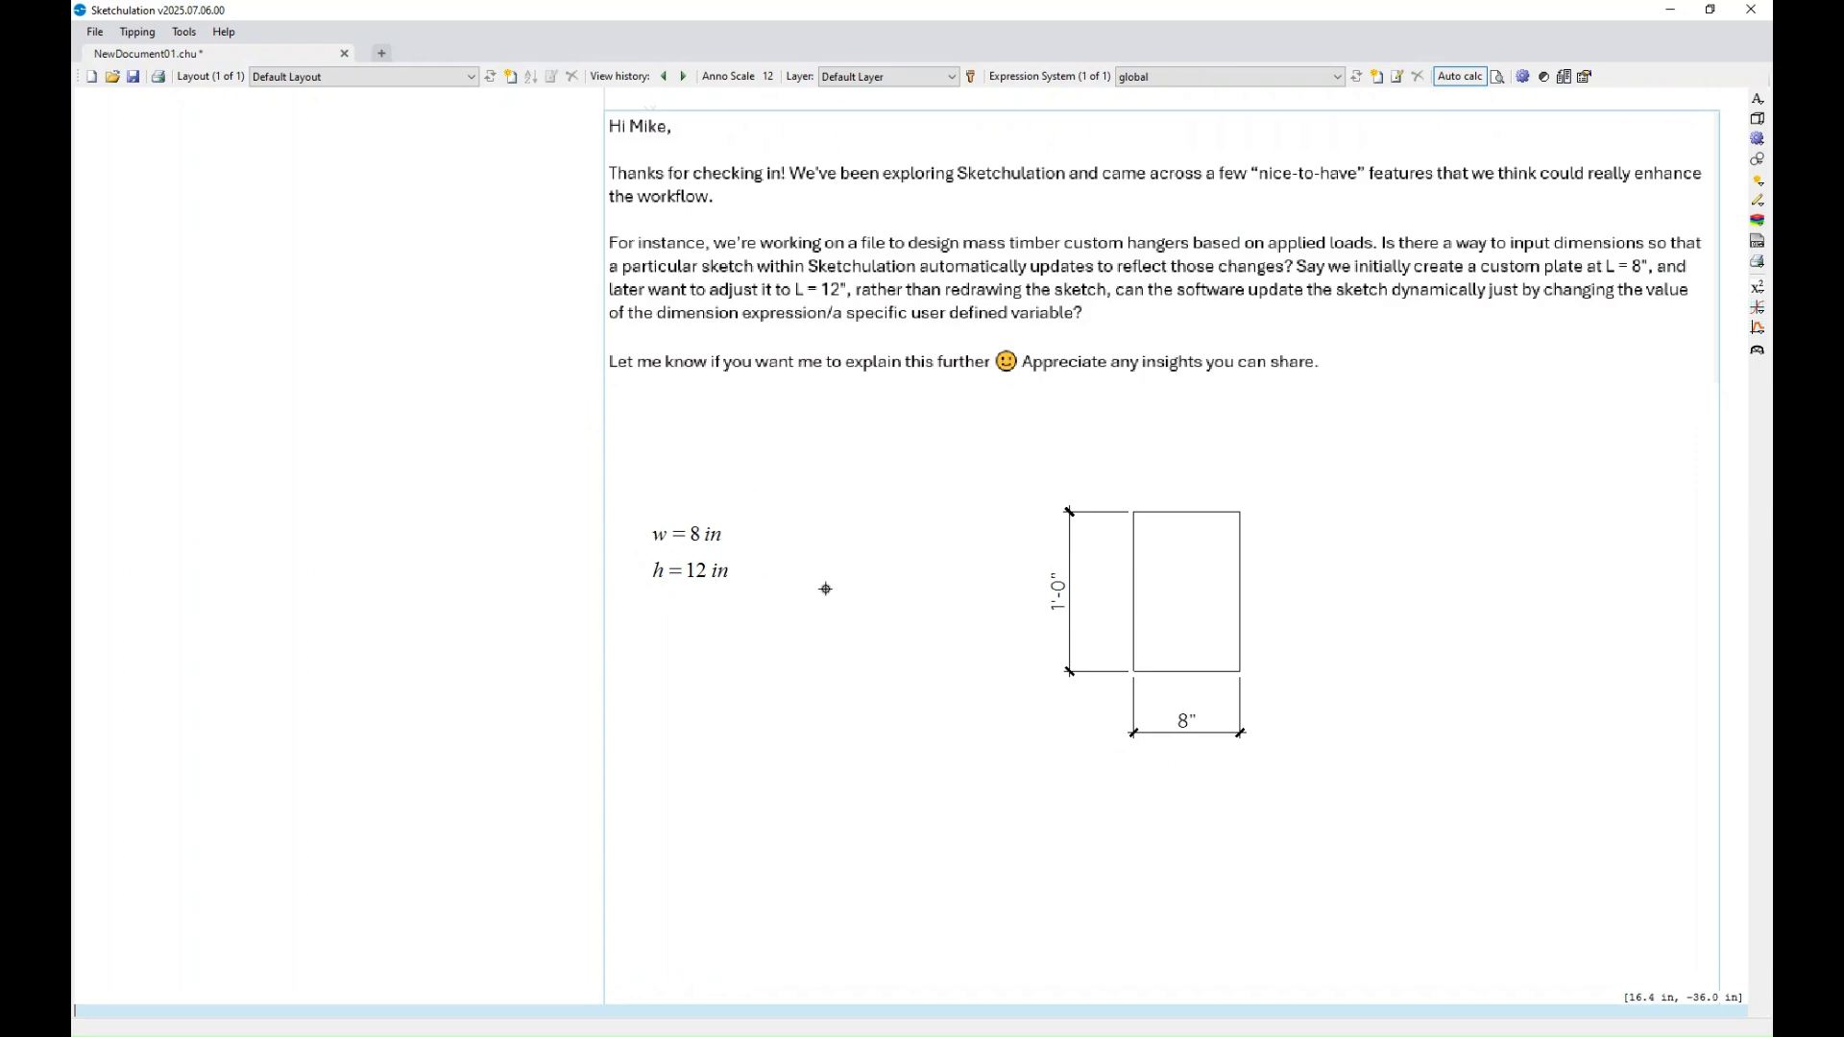
# - Auto-tag the plate's four outline lines, without the dimensions, sorted by Y-coordinate (ascending)
pyautogui.click(1213, 670)
pyautogui.click(1240, 646)
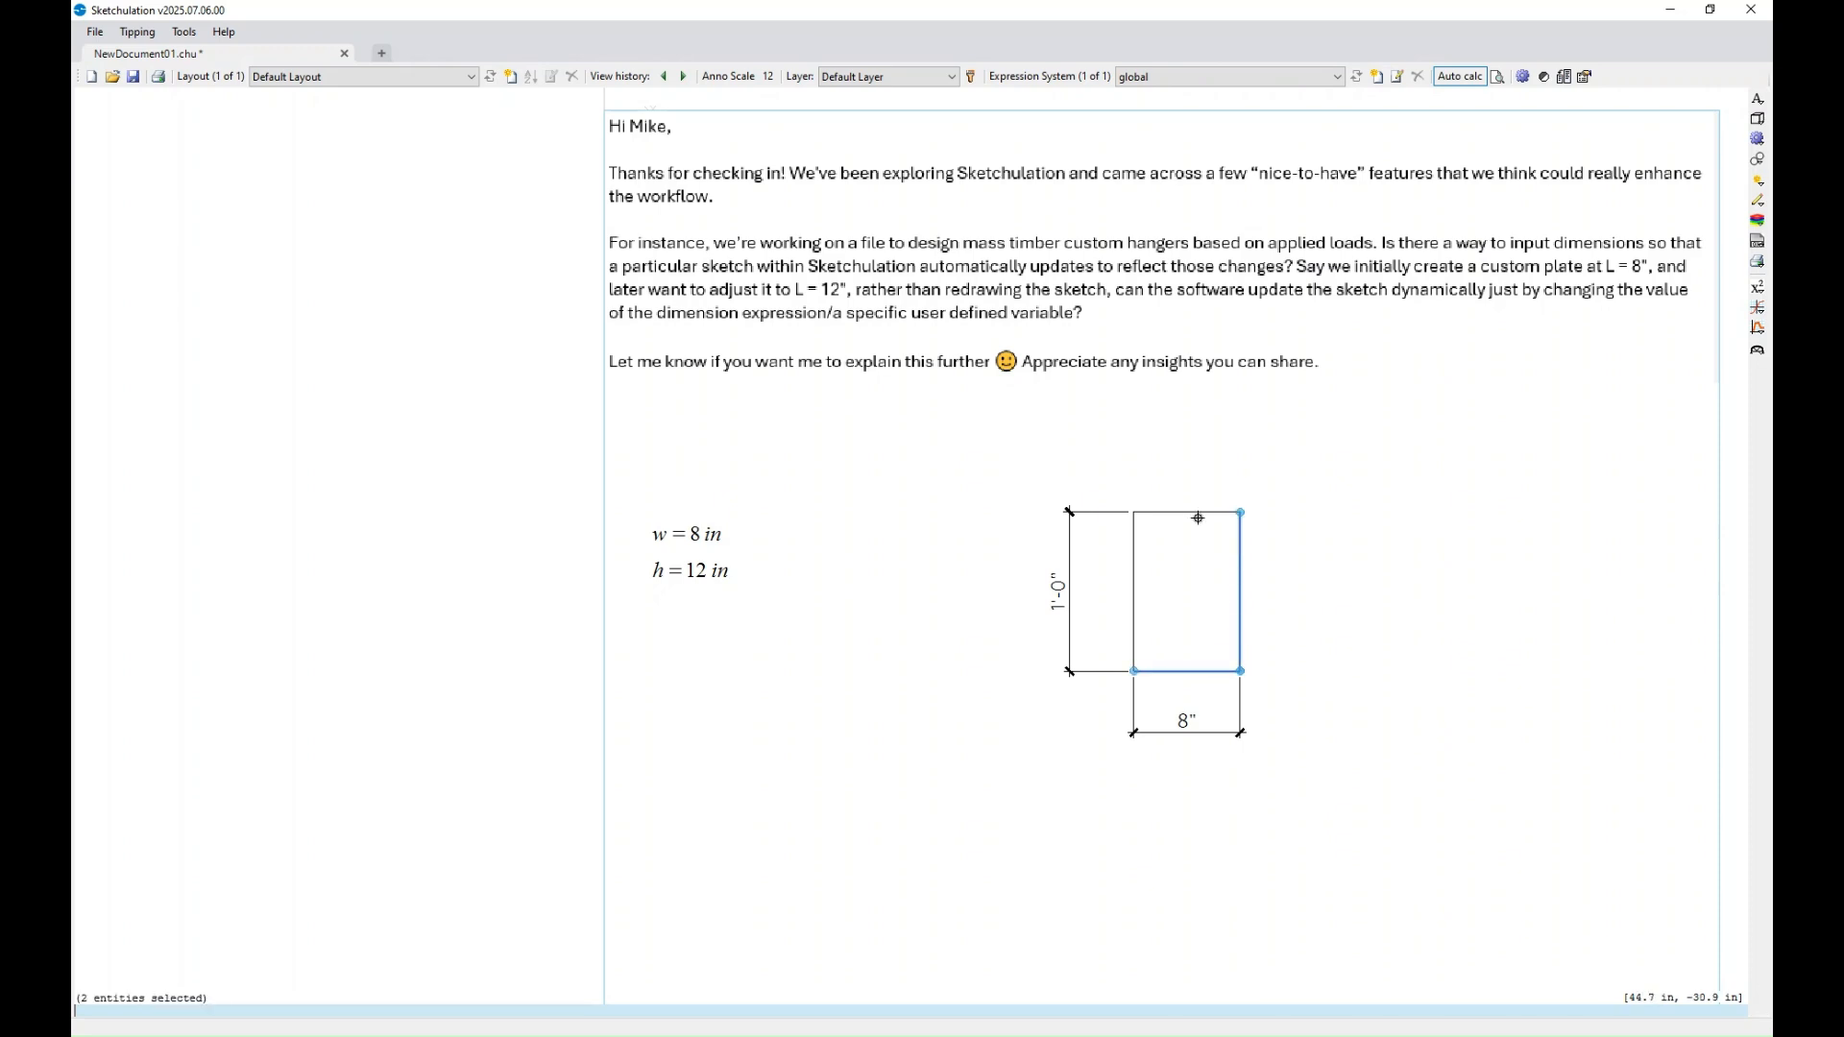
pyautogui.click(1187, 513)
pyautogui.click(1134, 538)
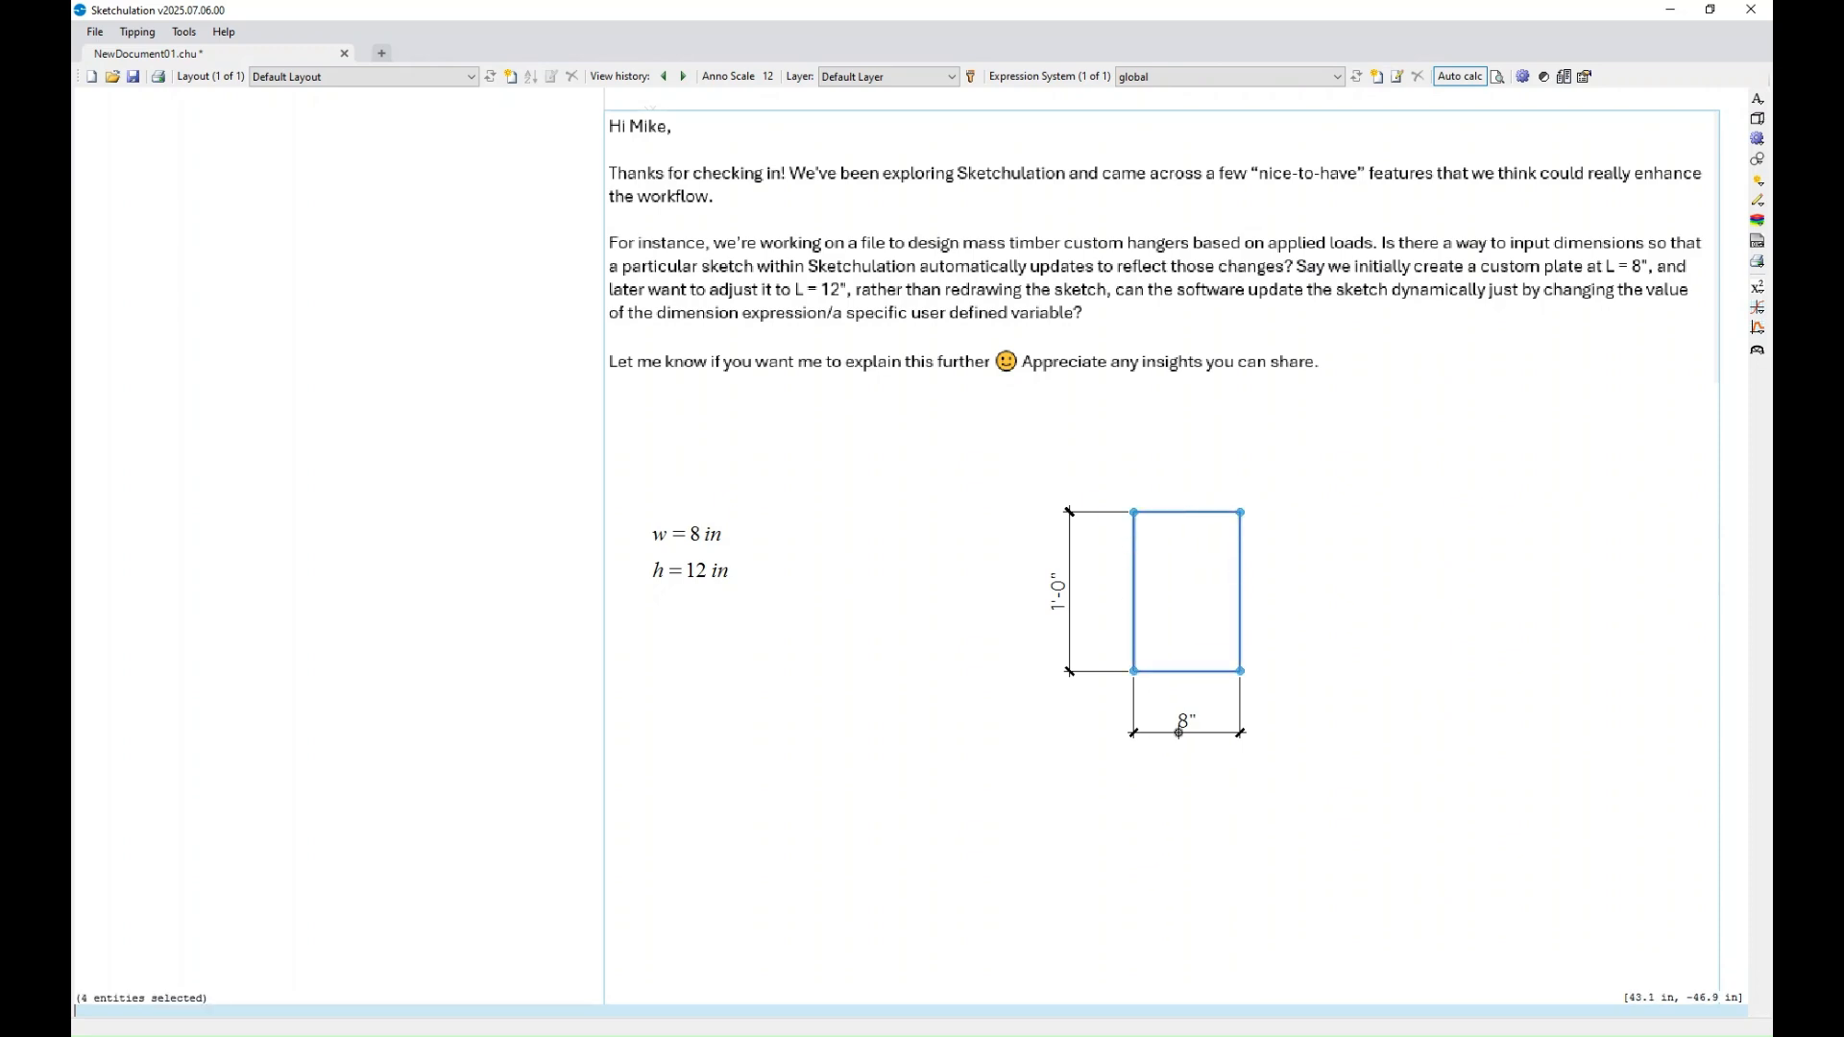
pyautogui.click(1179, 732)
pyautogui.click(1094, 671)
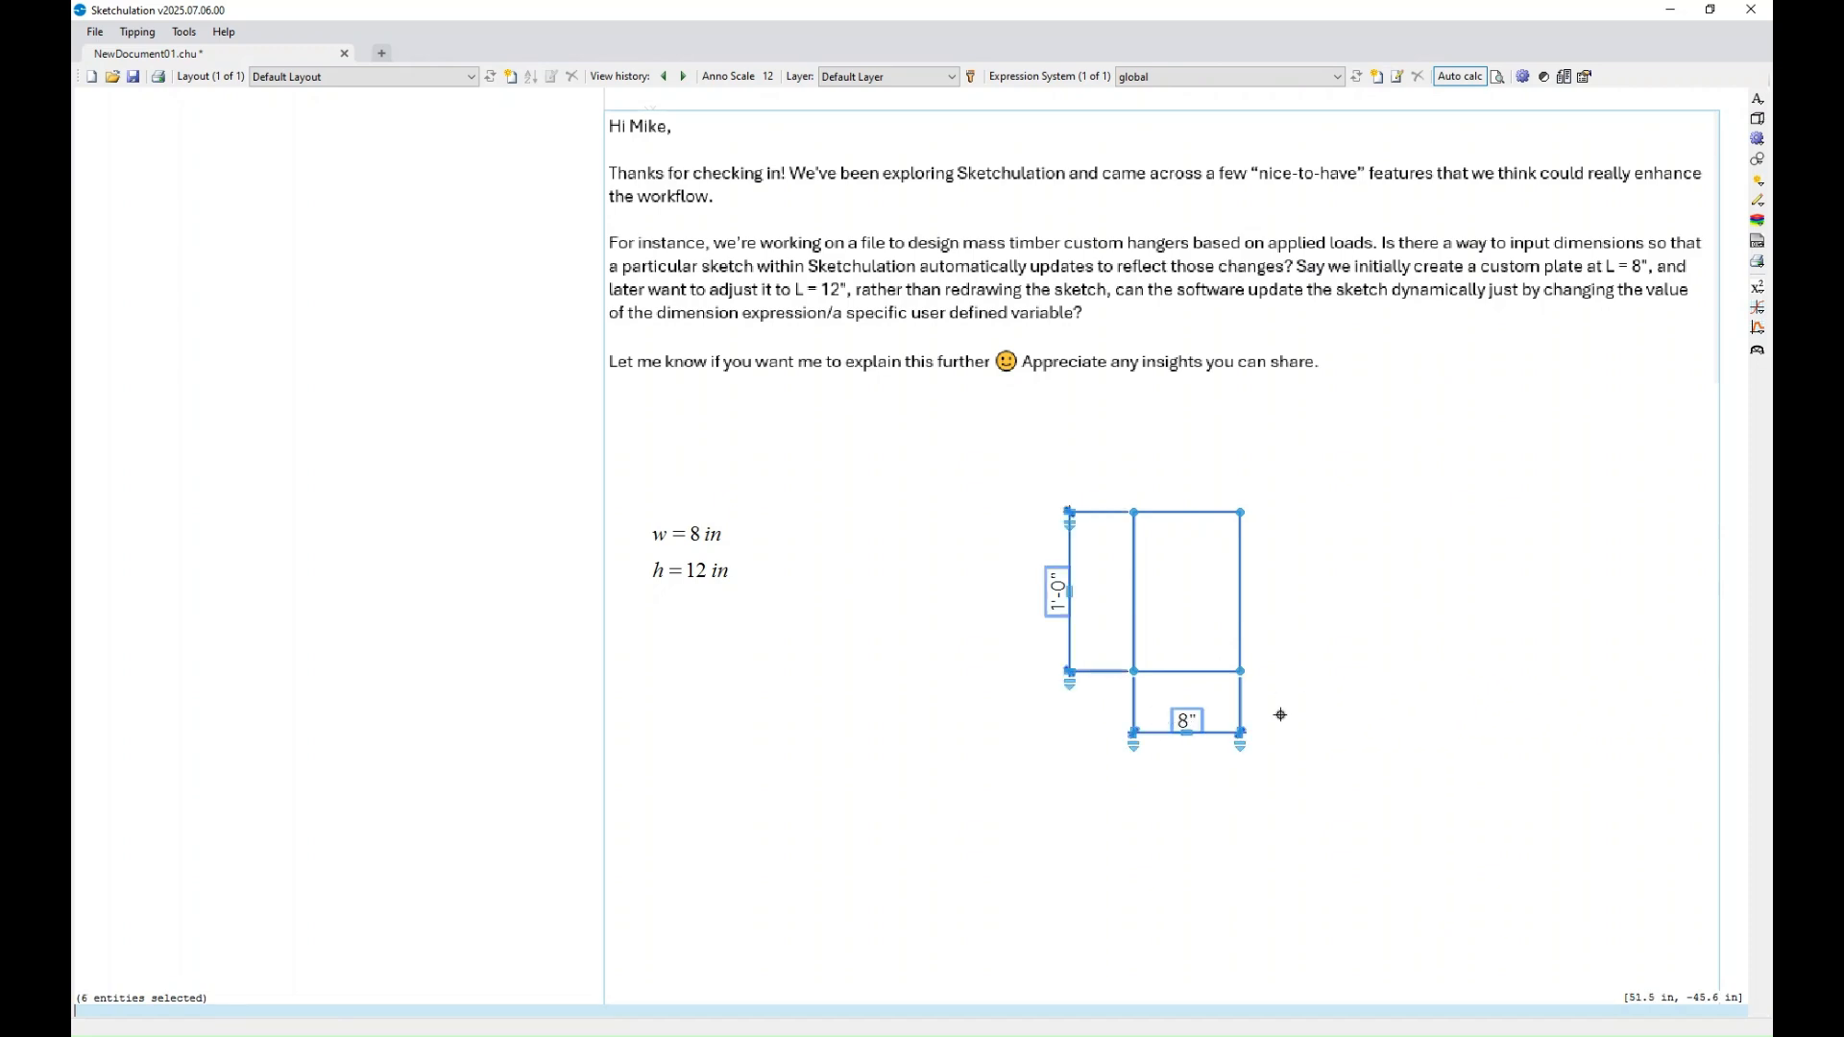
pyautogui.click(1114, 691)
pyautogui.click(1275, 468)
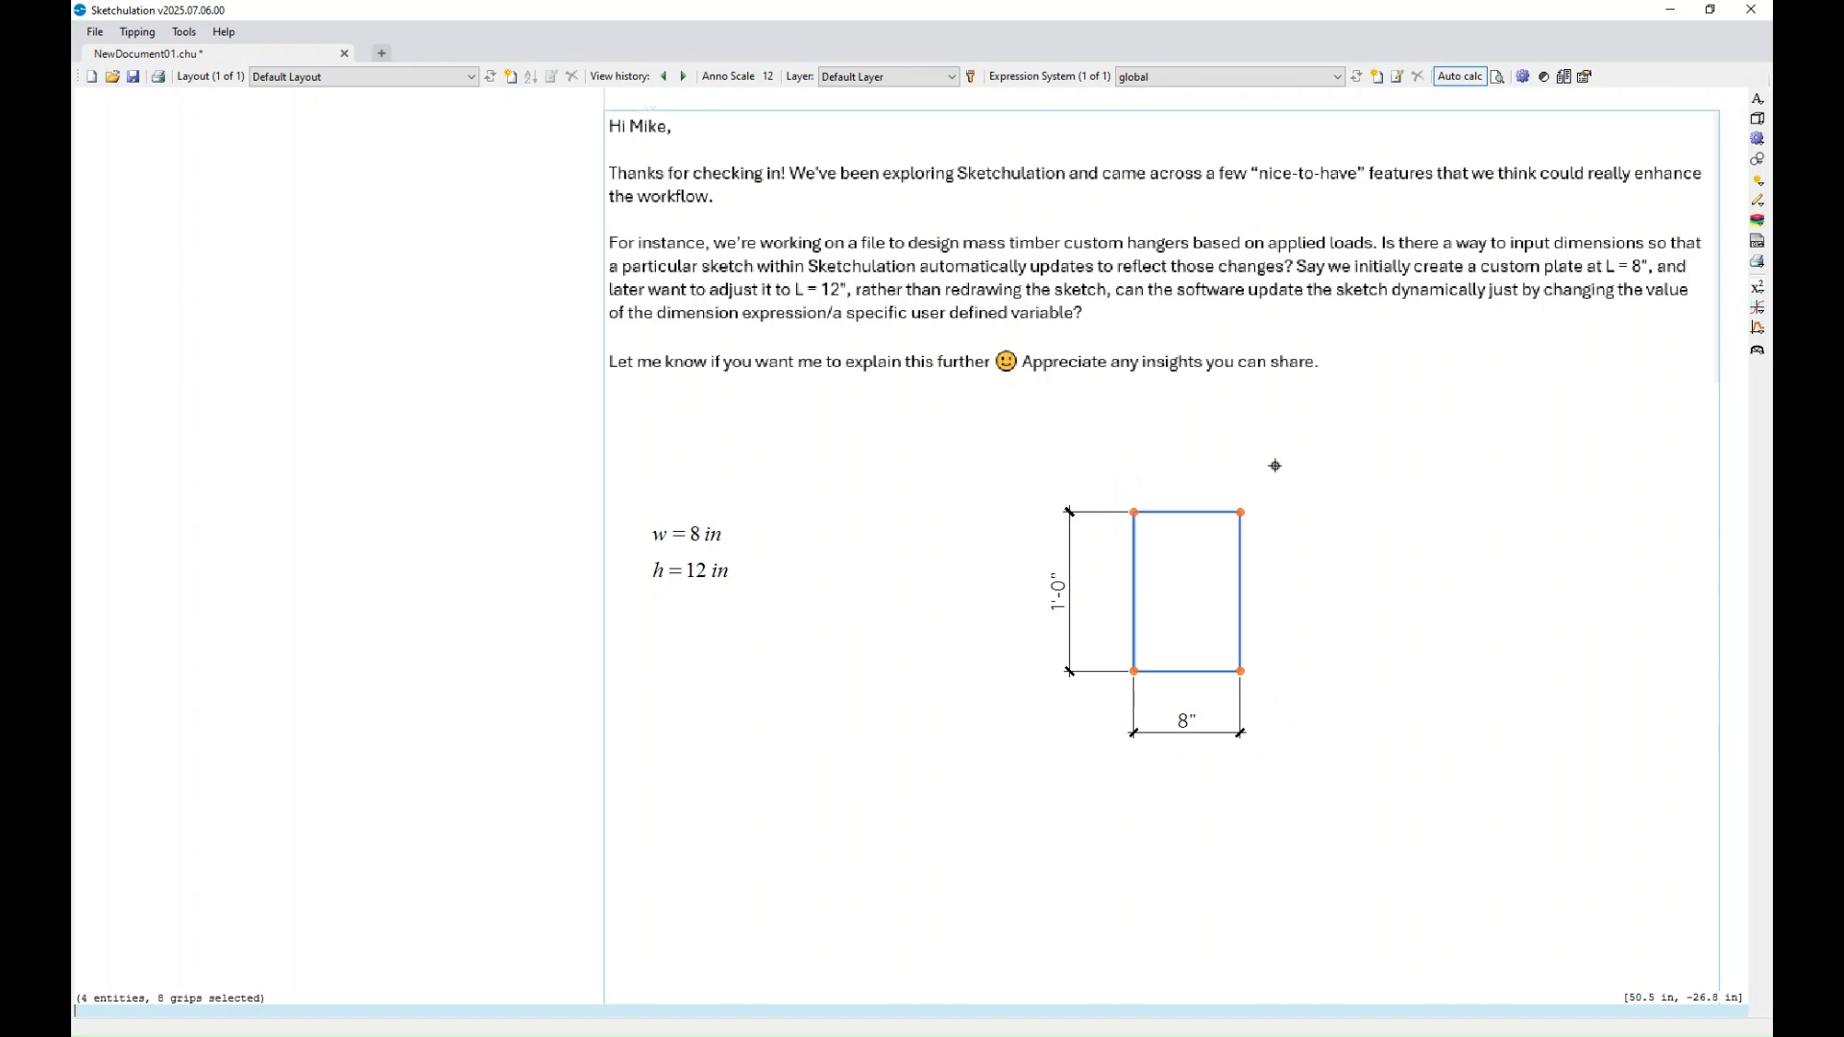
pyautogui.write('au')
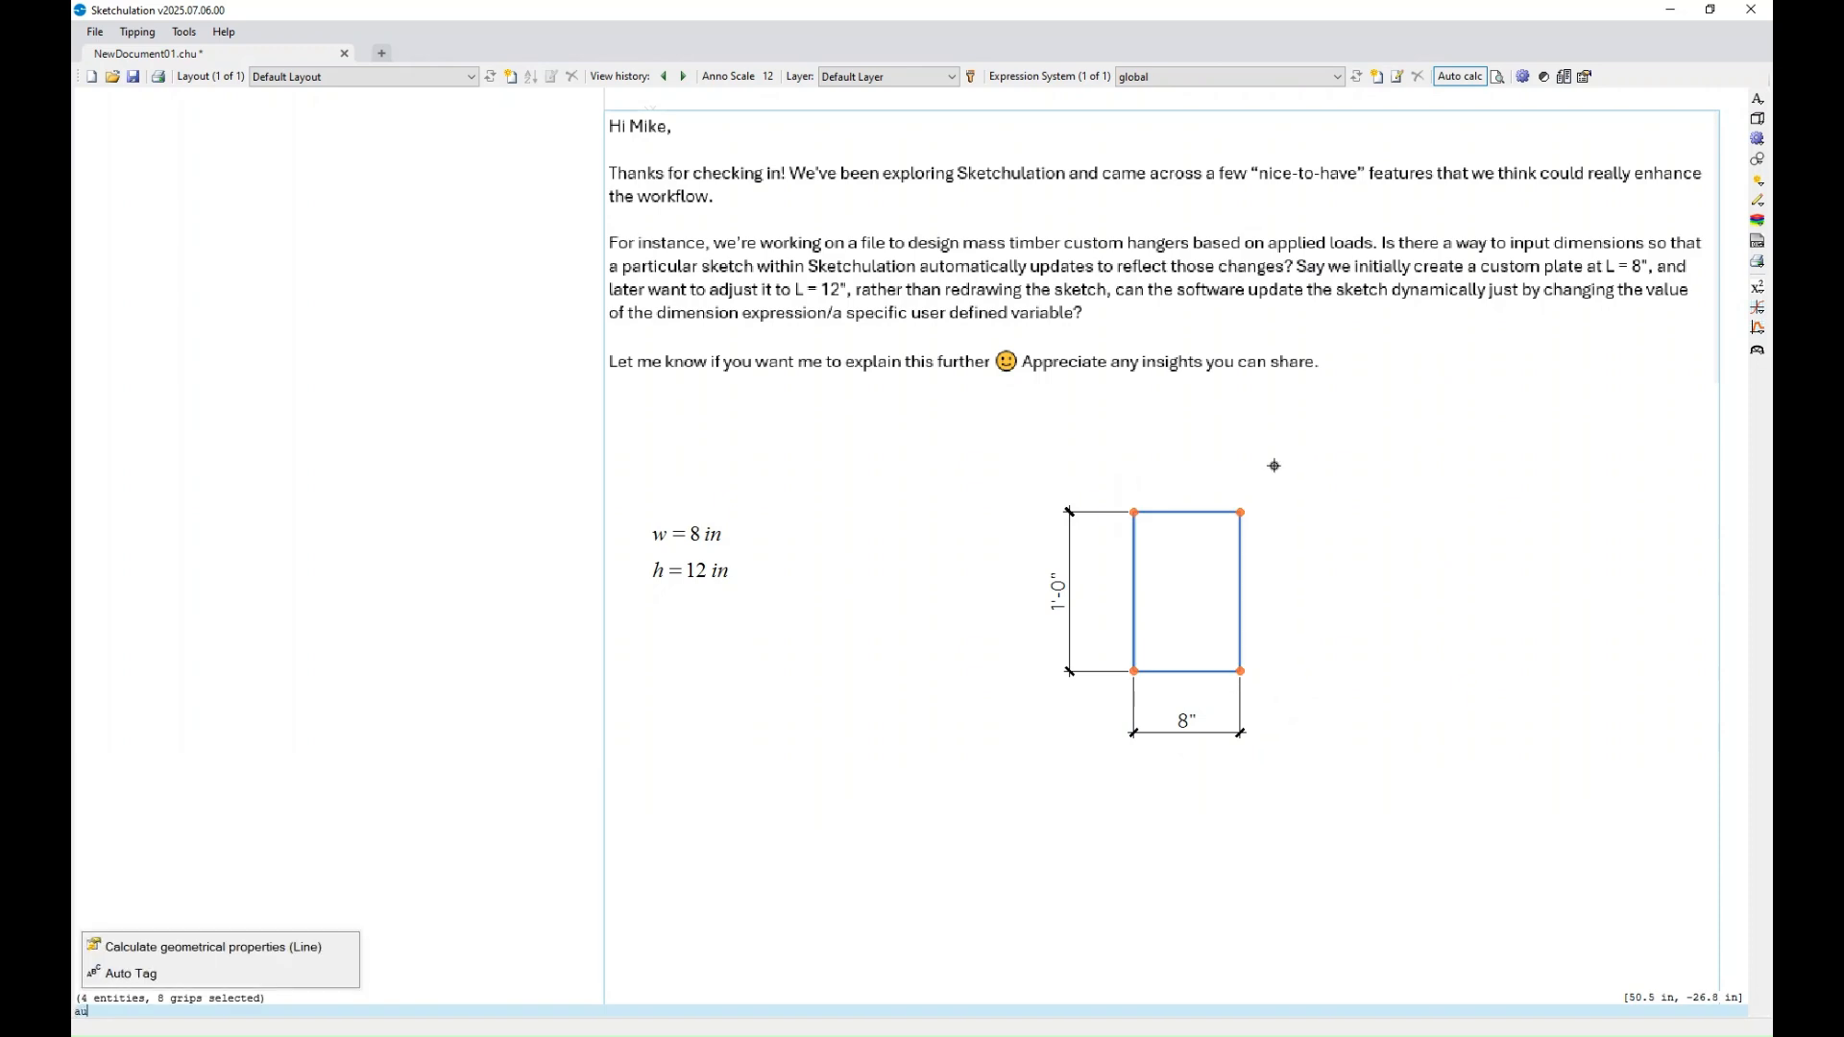
pyautogui.write('t')
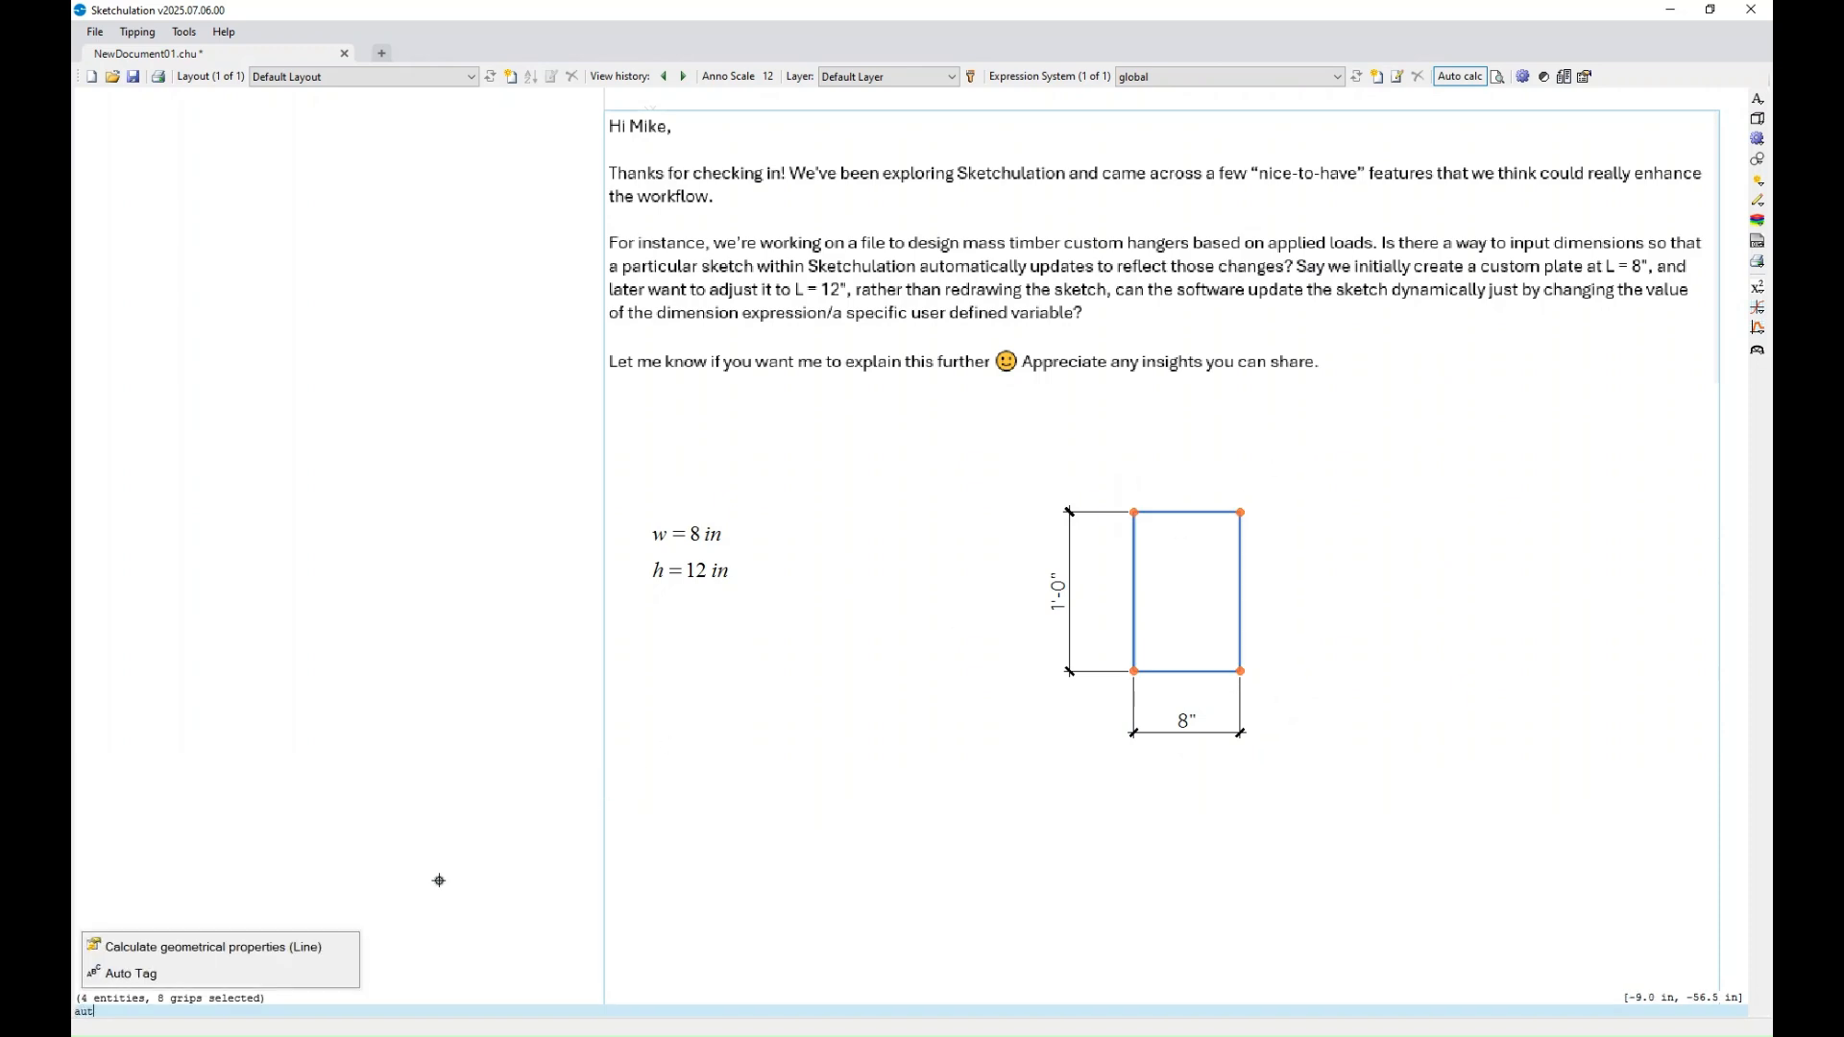
pyautogui.click(276, 973)
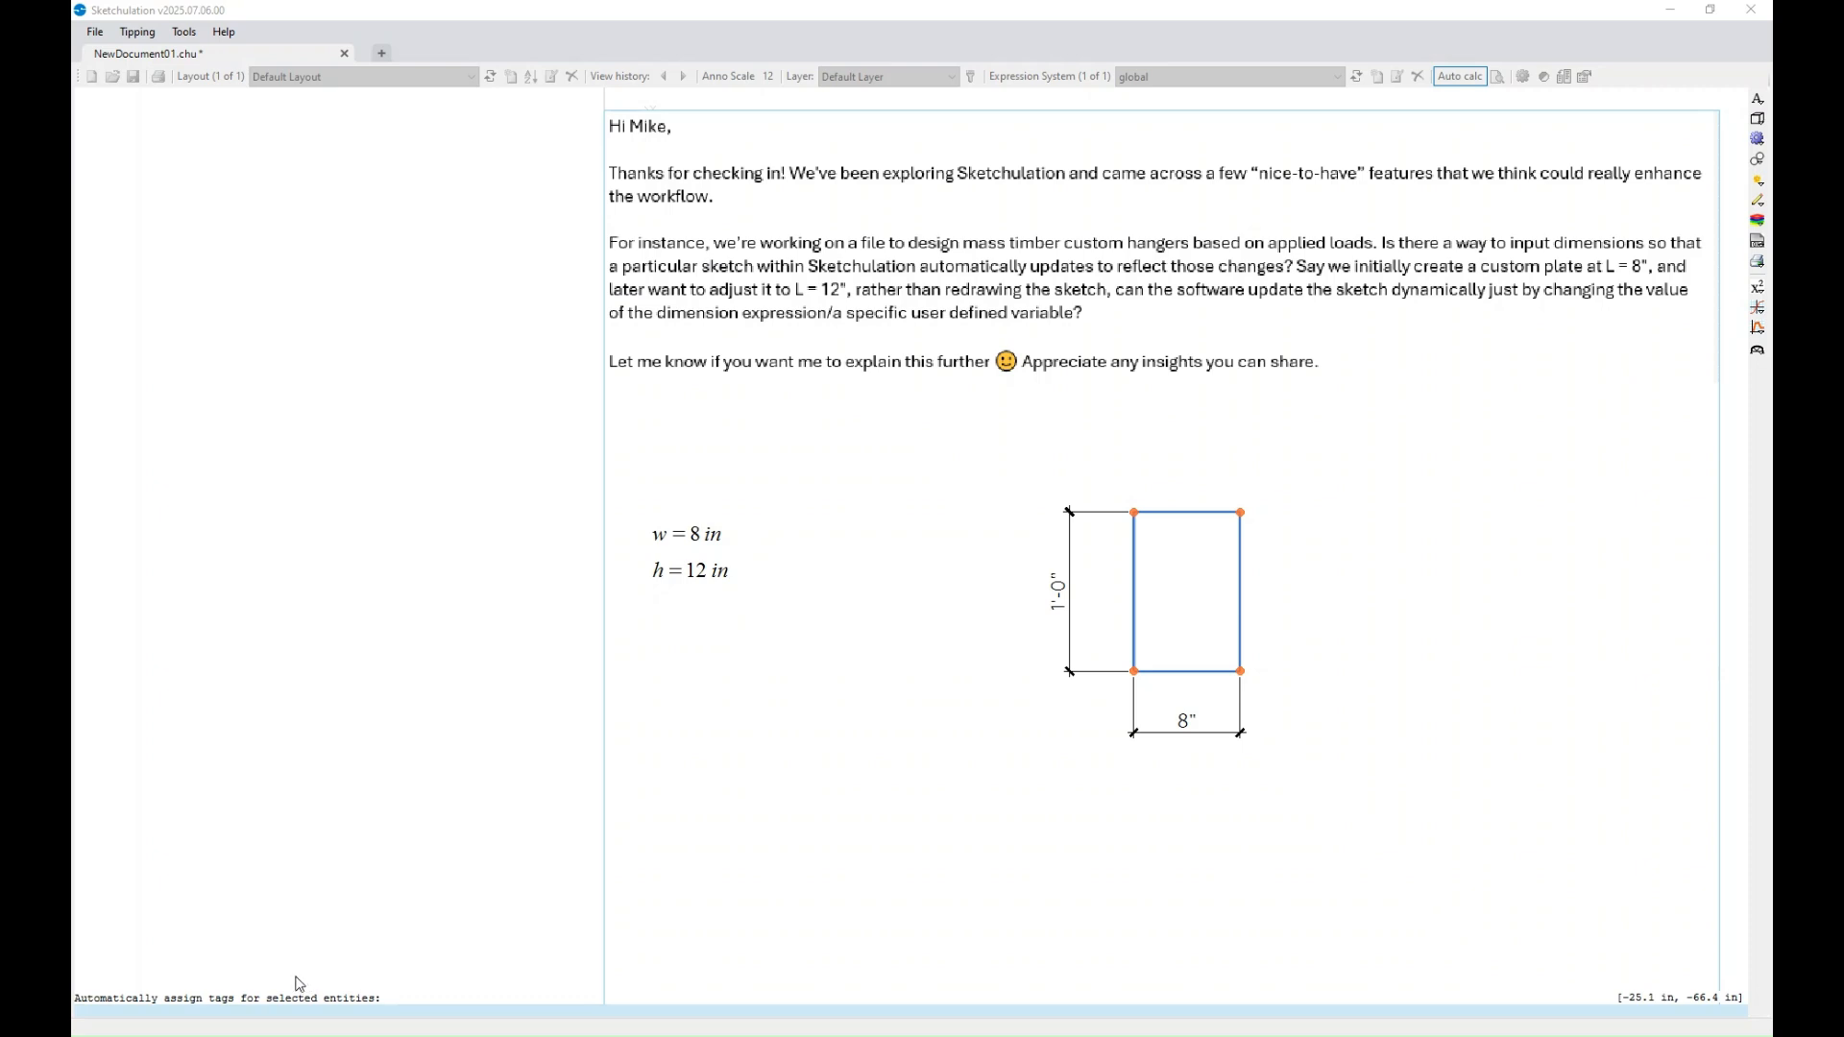
pyautogui.press('Return')
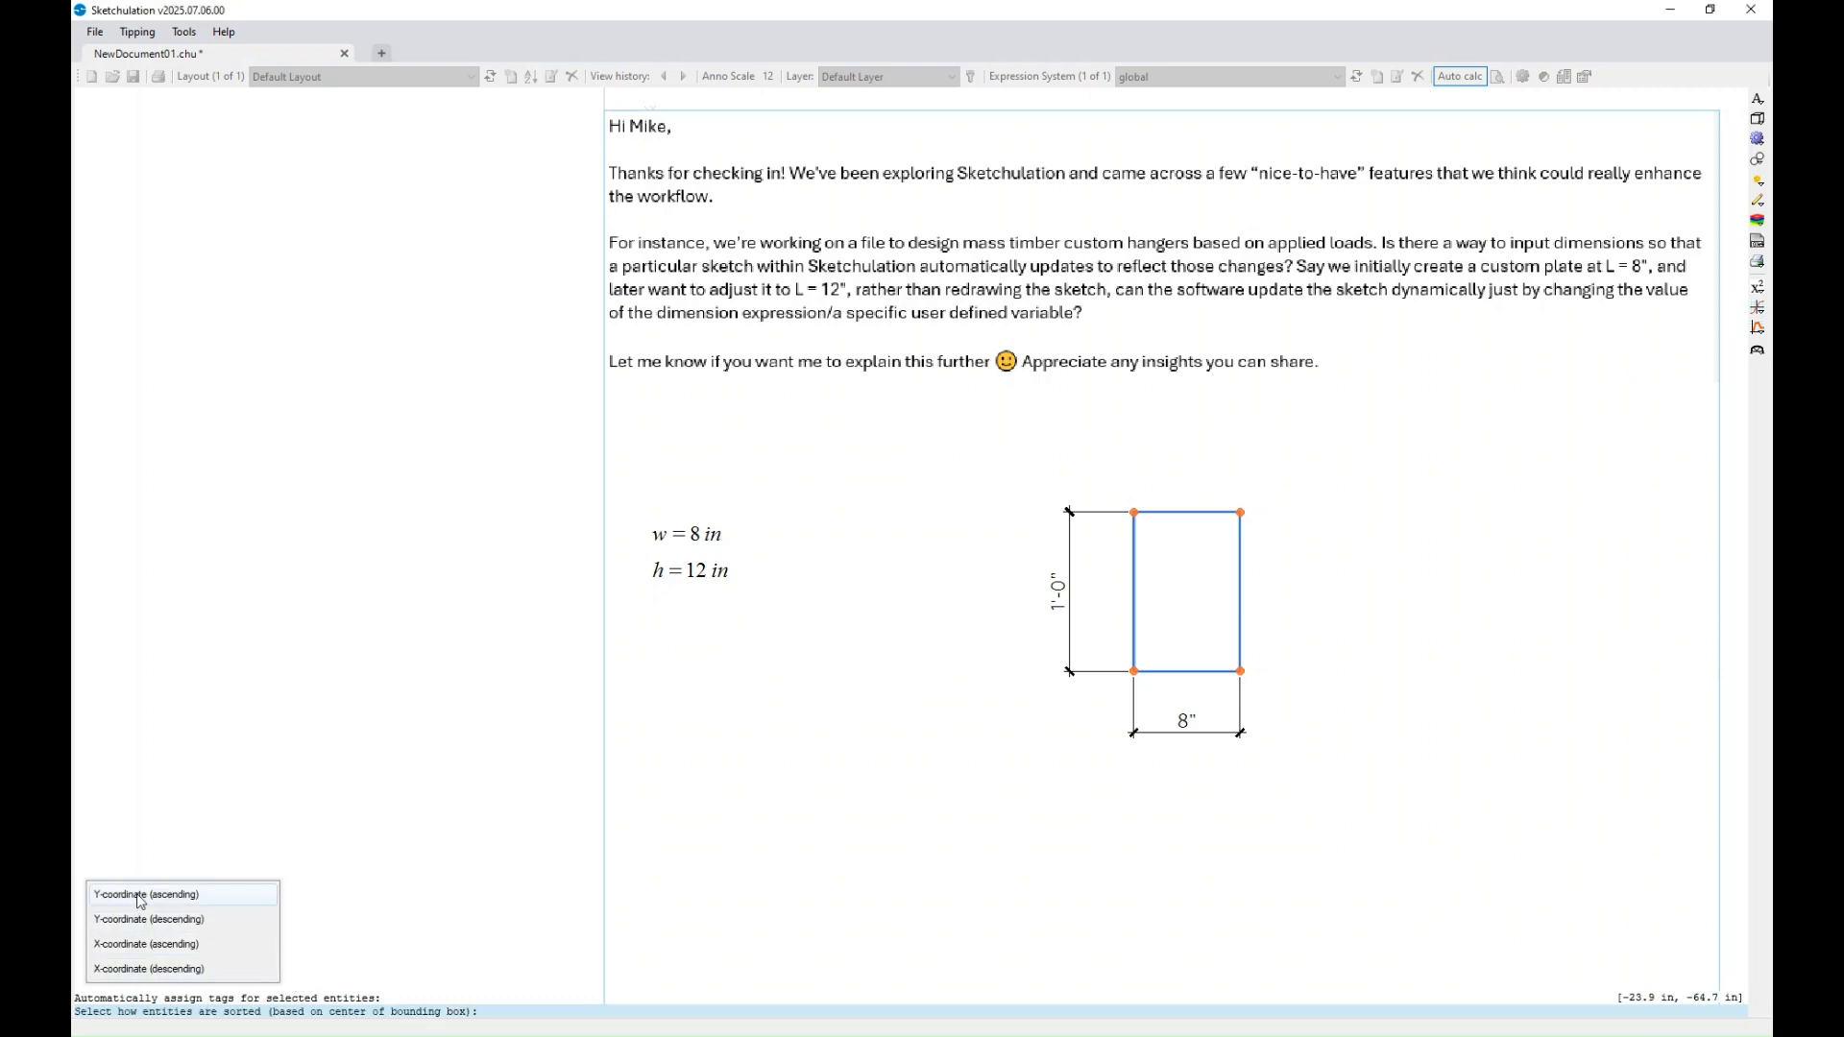
pyautogui.click(201, 901)
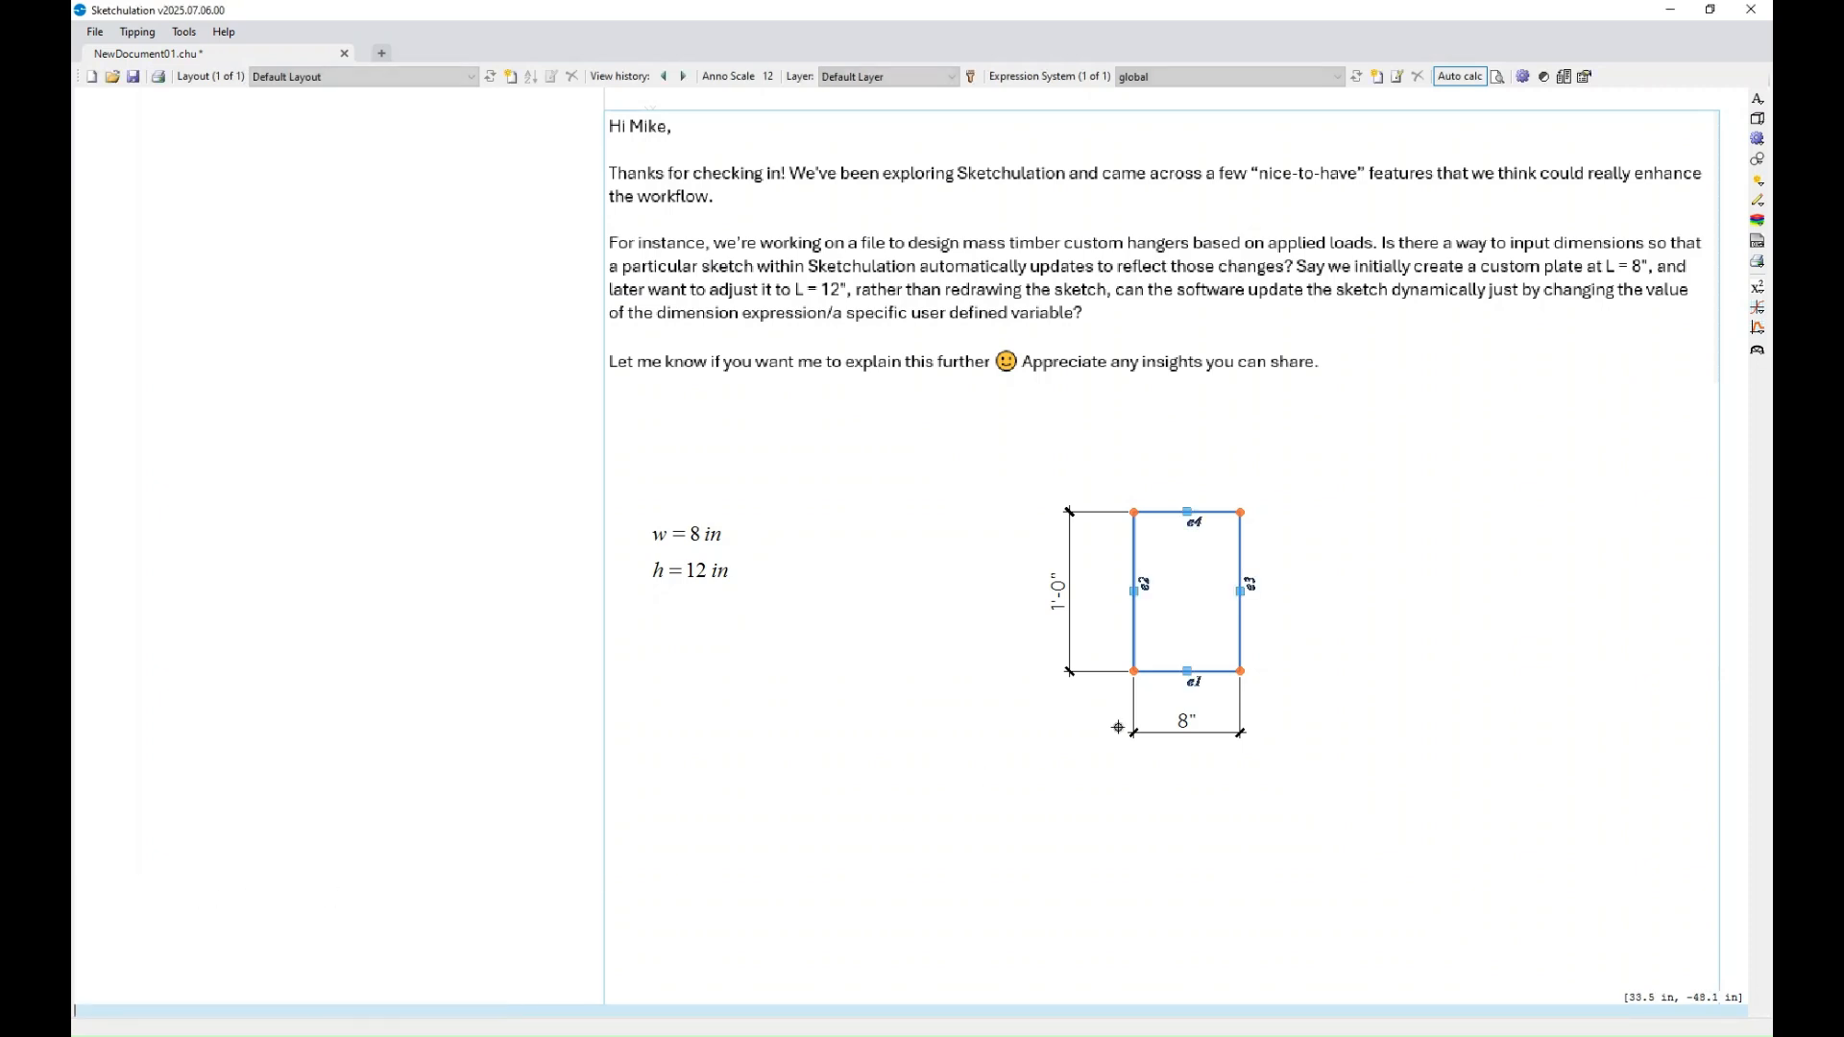
# - Set the tag property of the plate's height dimension to dh
pyautogui.scroll(2, 1278, 587)
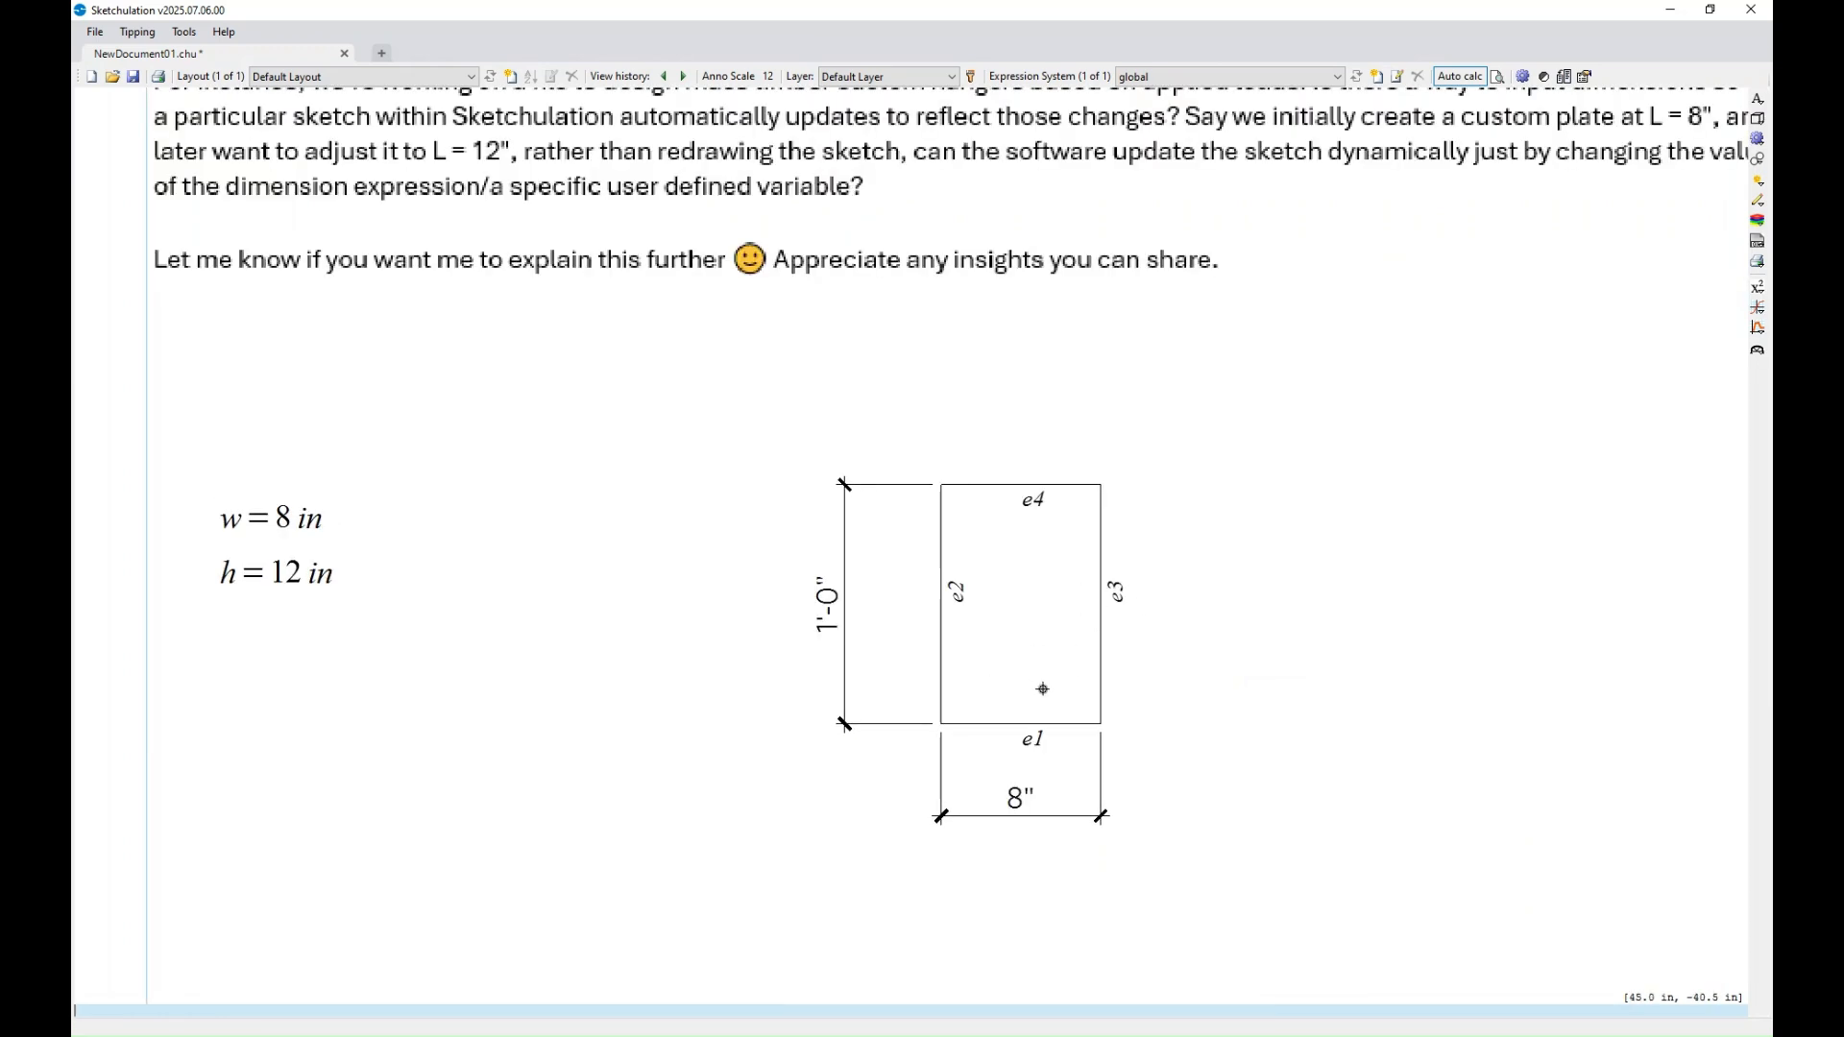
pyautogui.scroll(-2, 912, 744)
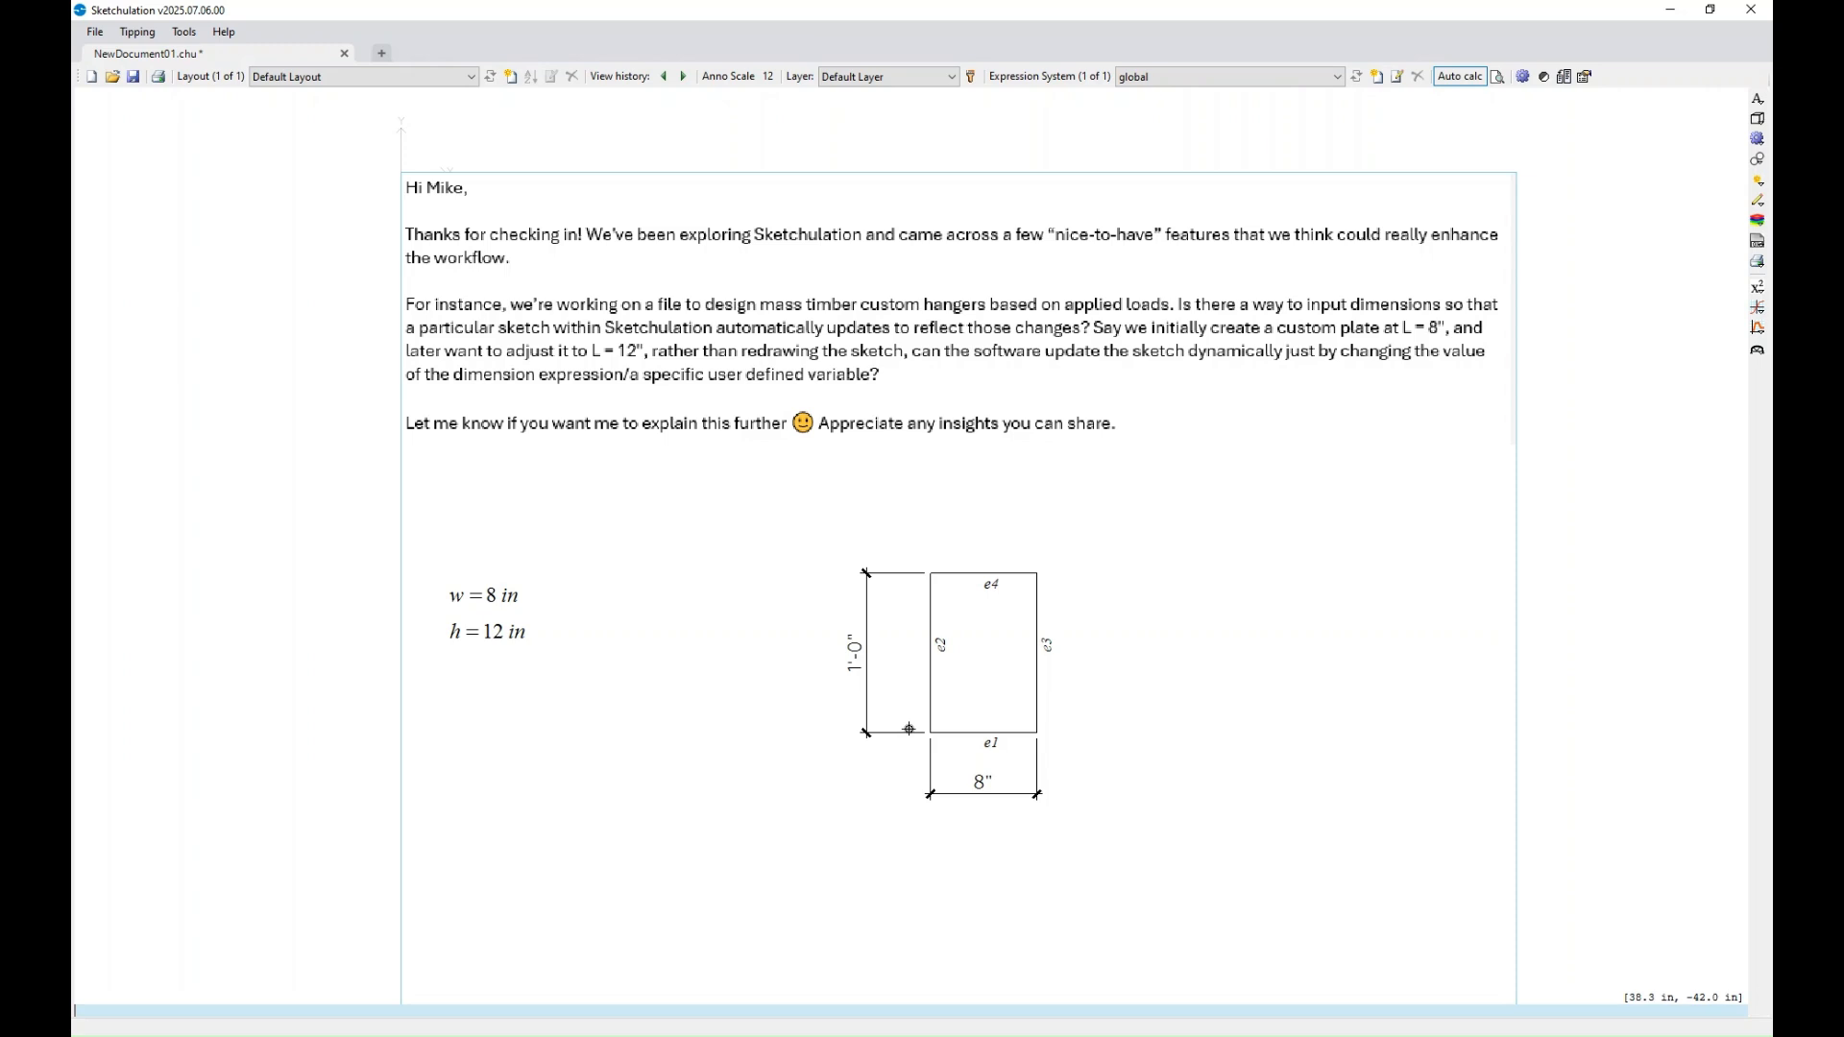
pyautogui.click(907, 731)
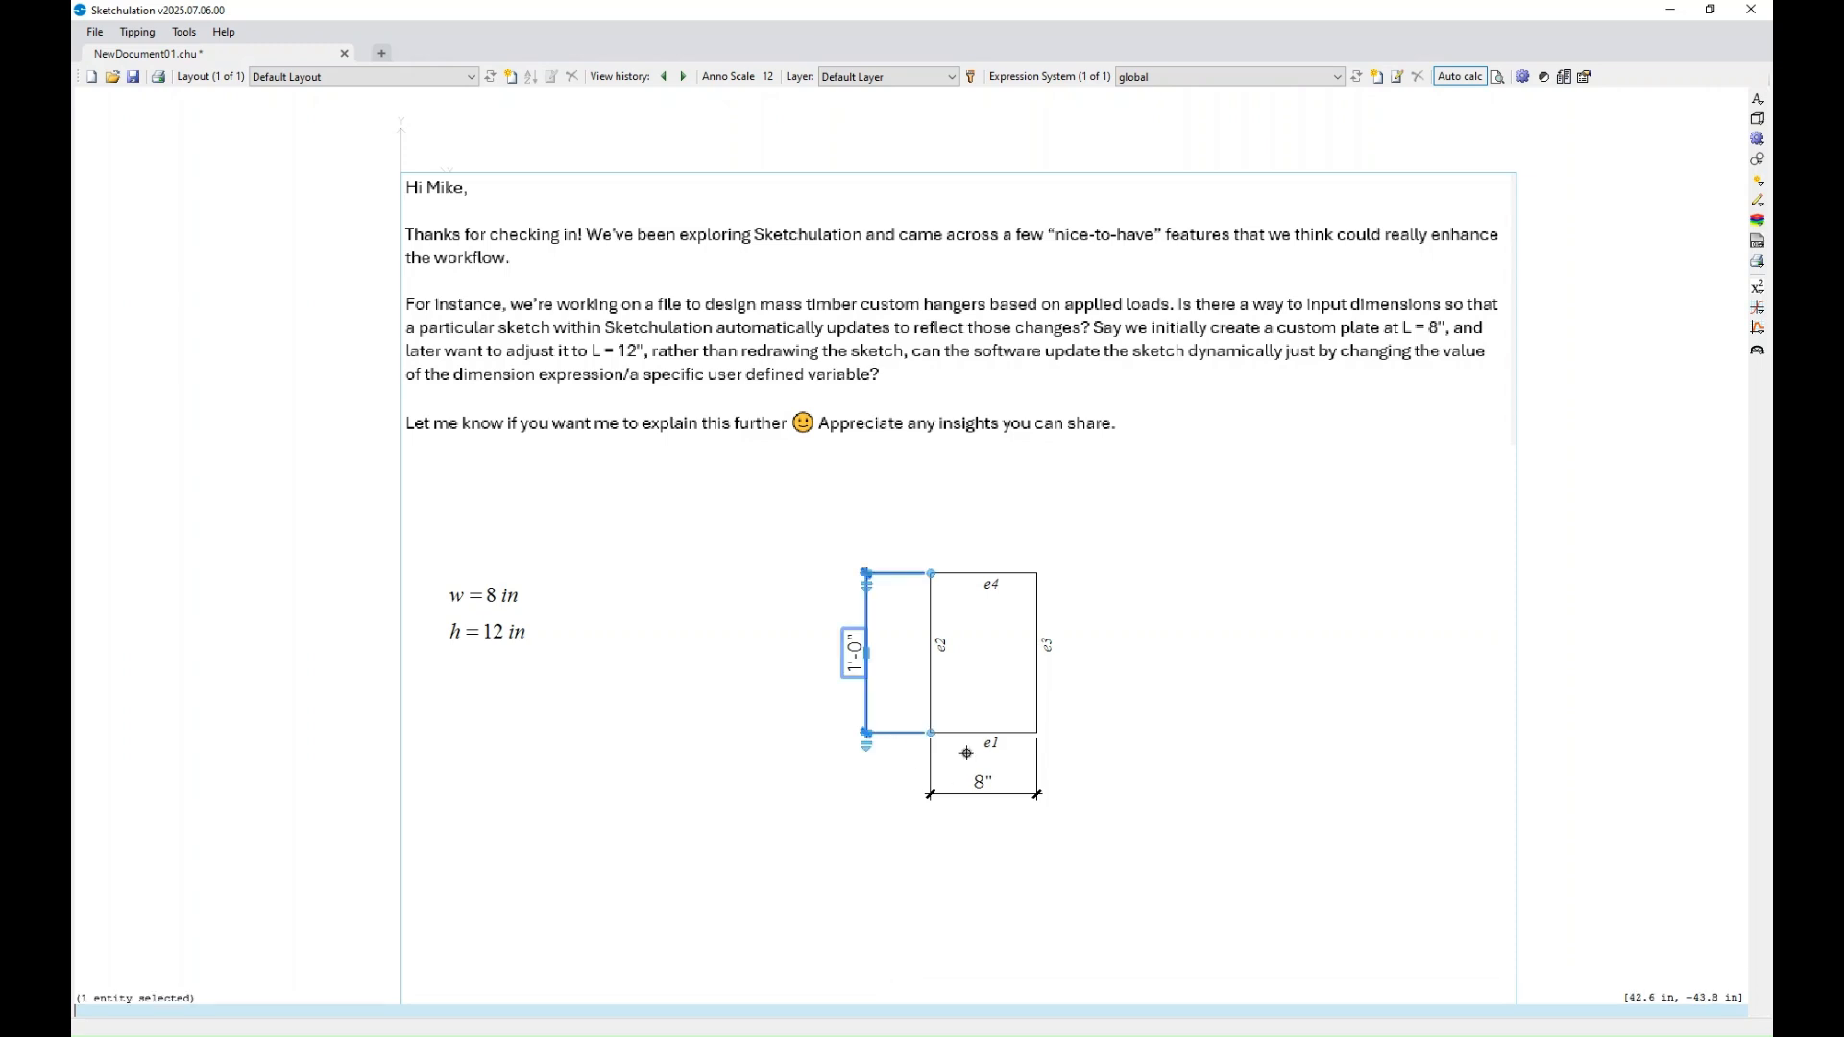
pyautogui.write('tg')
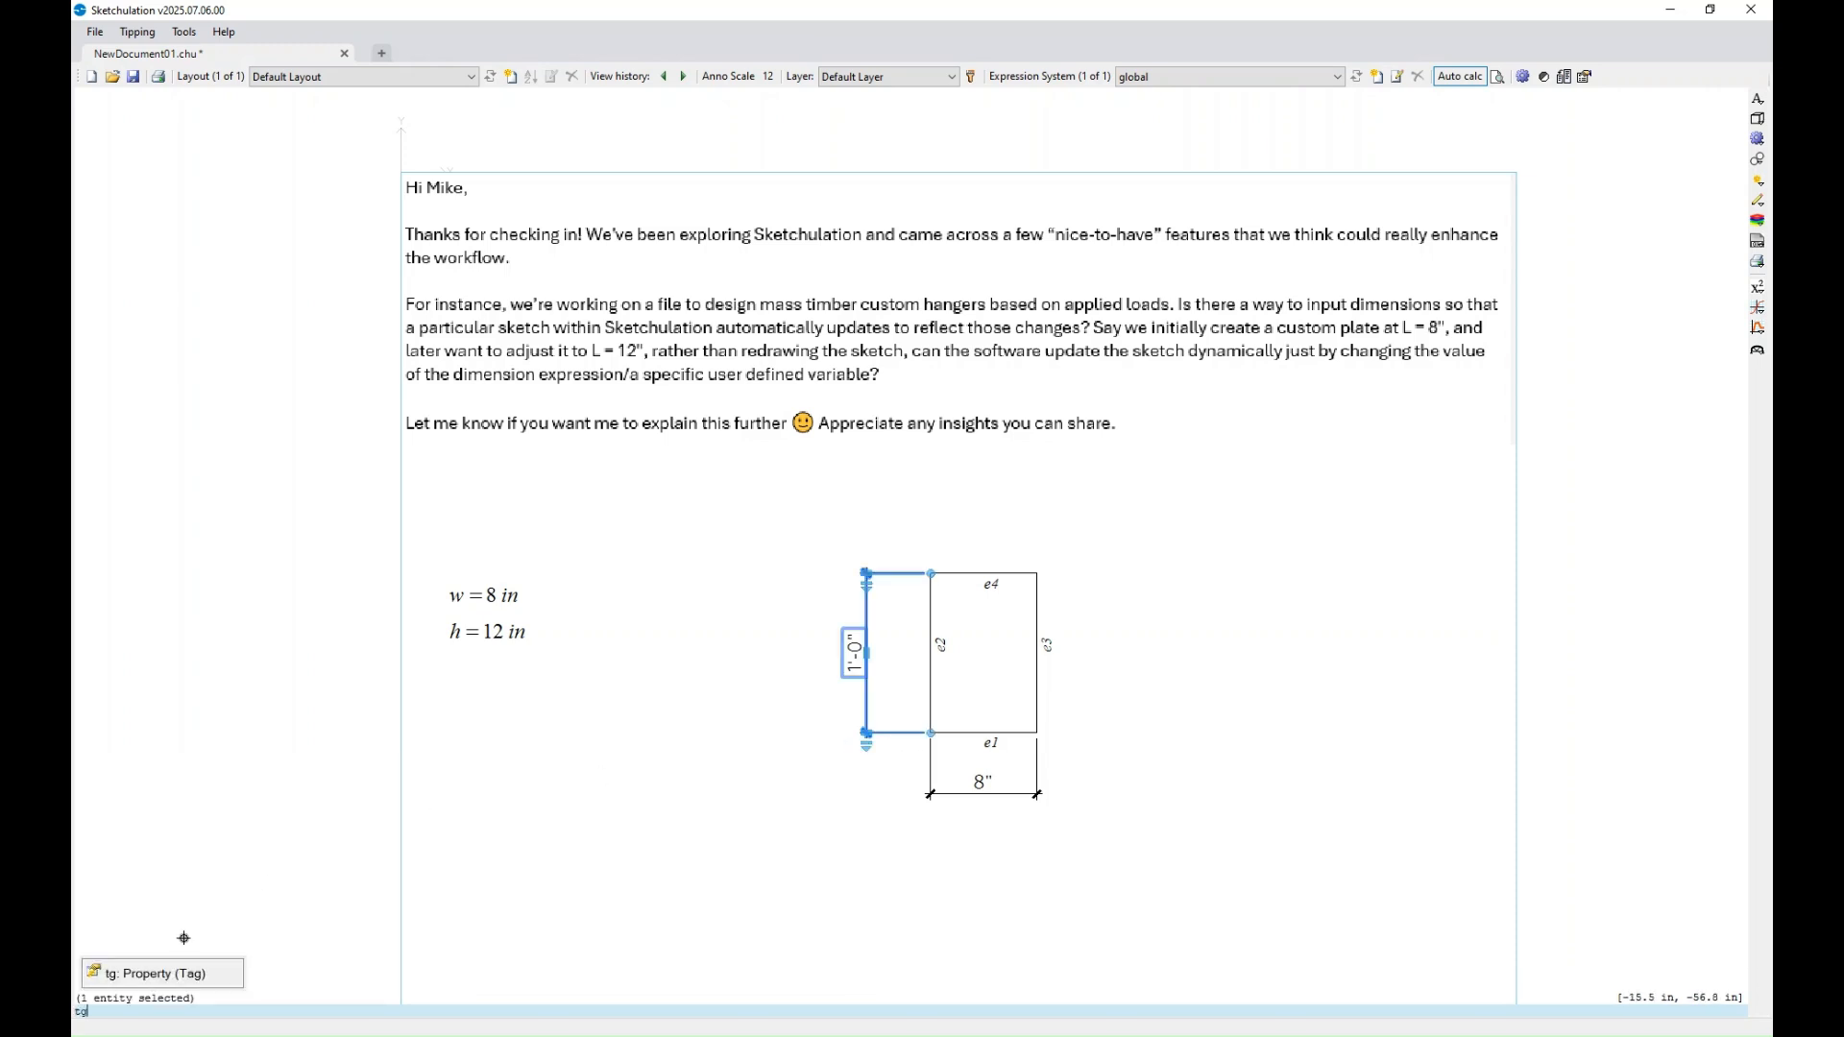
pyautogui.click(186, 985)
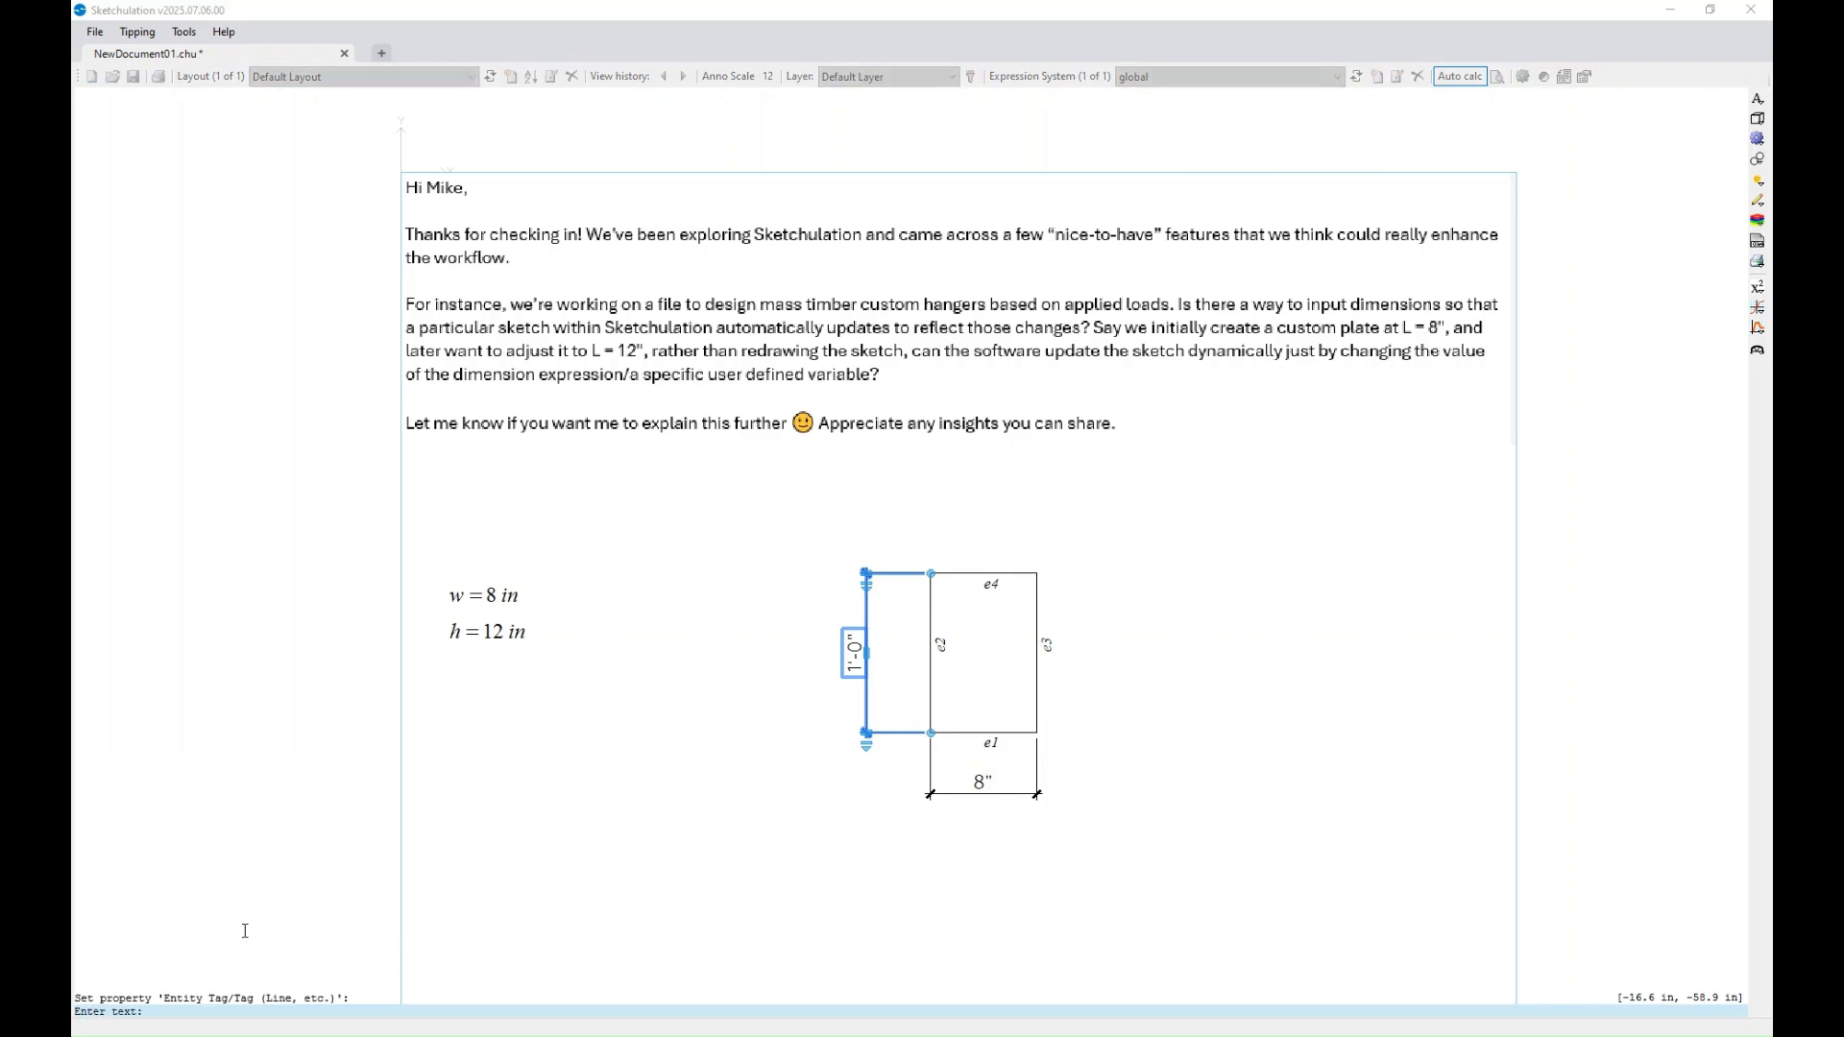
pyautogui.write('dh')
pyautogui.press('Return')
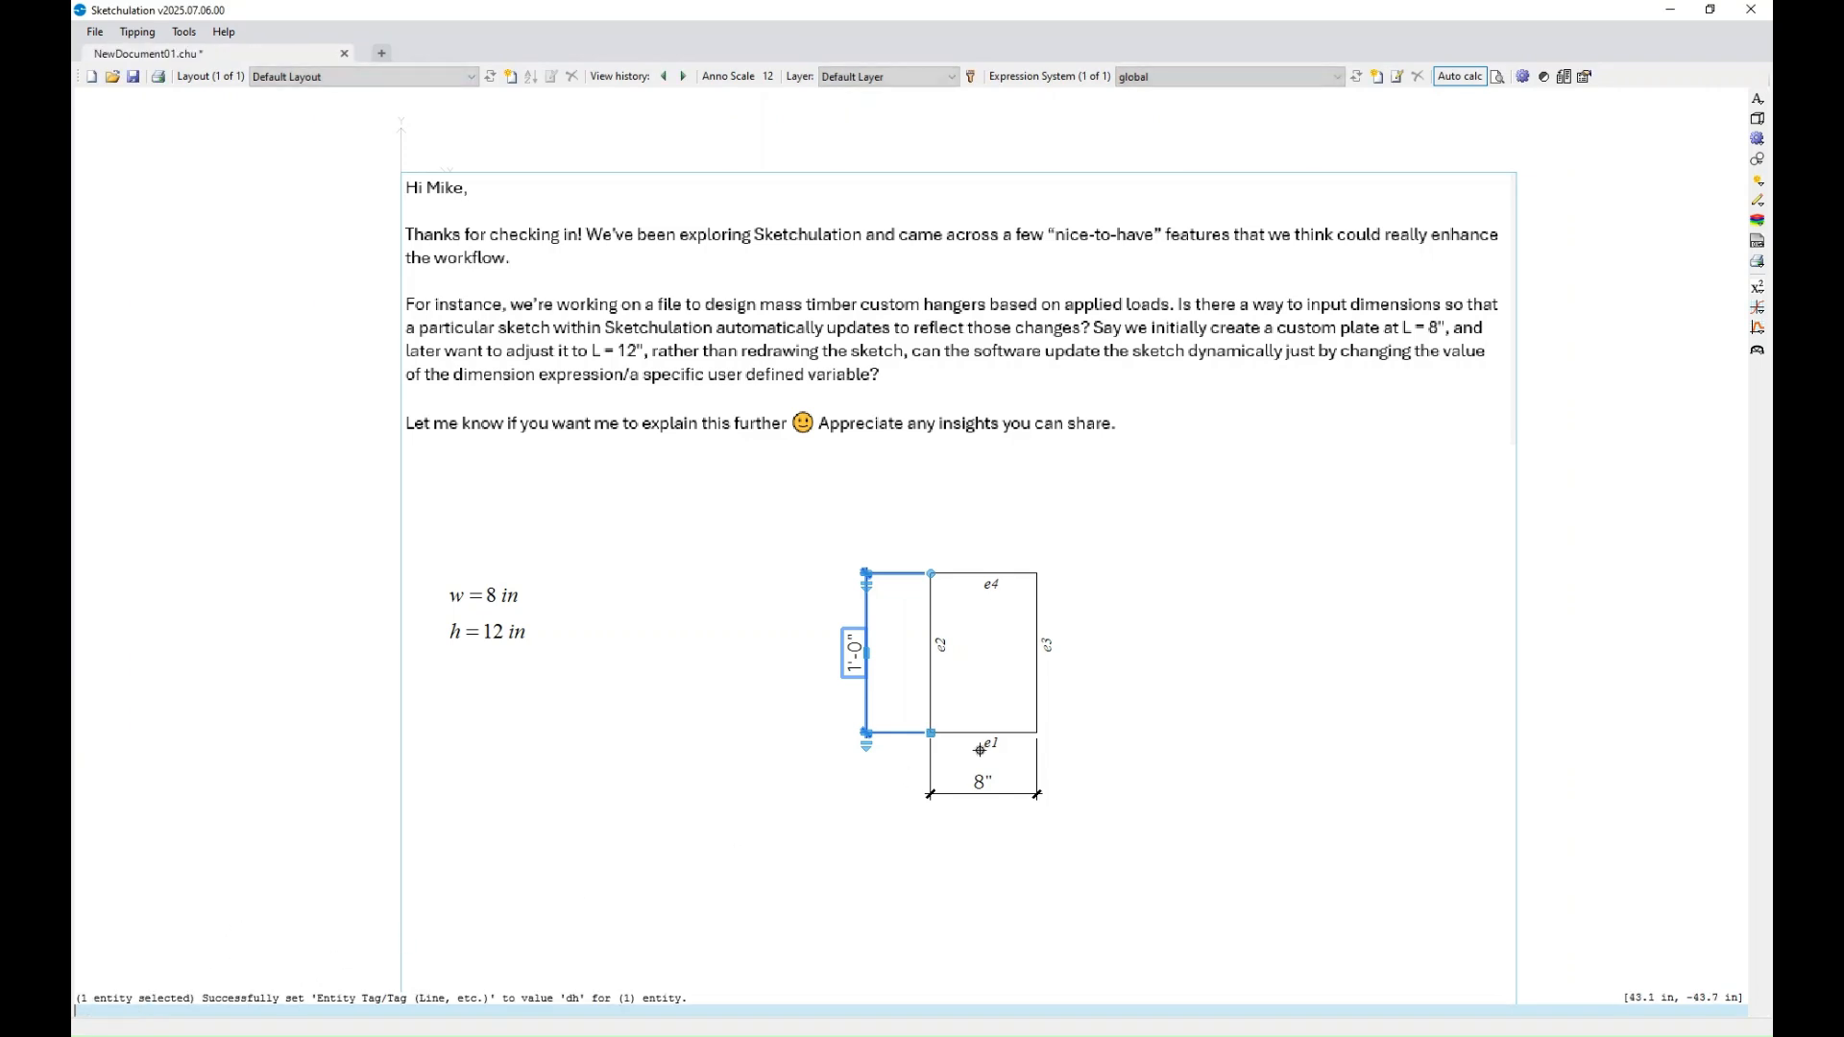
pyautogui.press('Escape')
# - Set the tag property of the plate's width dimension to dw
pyautogui.click(976, 785)
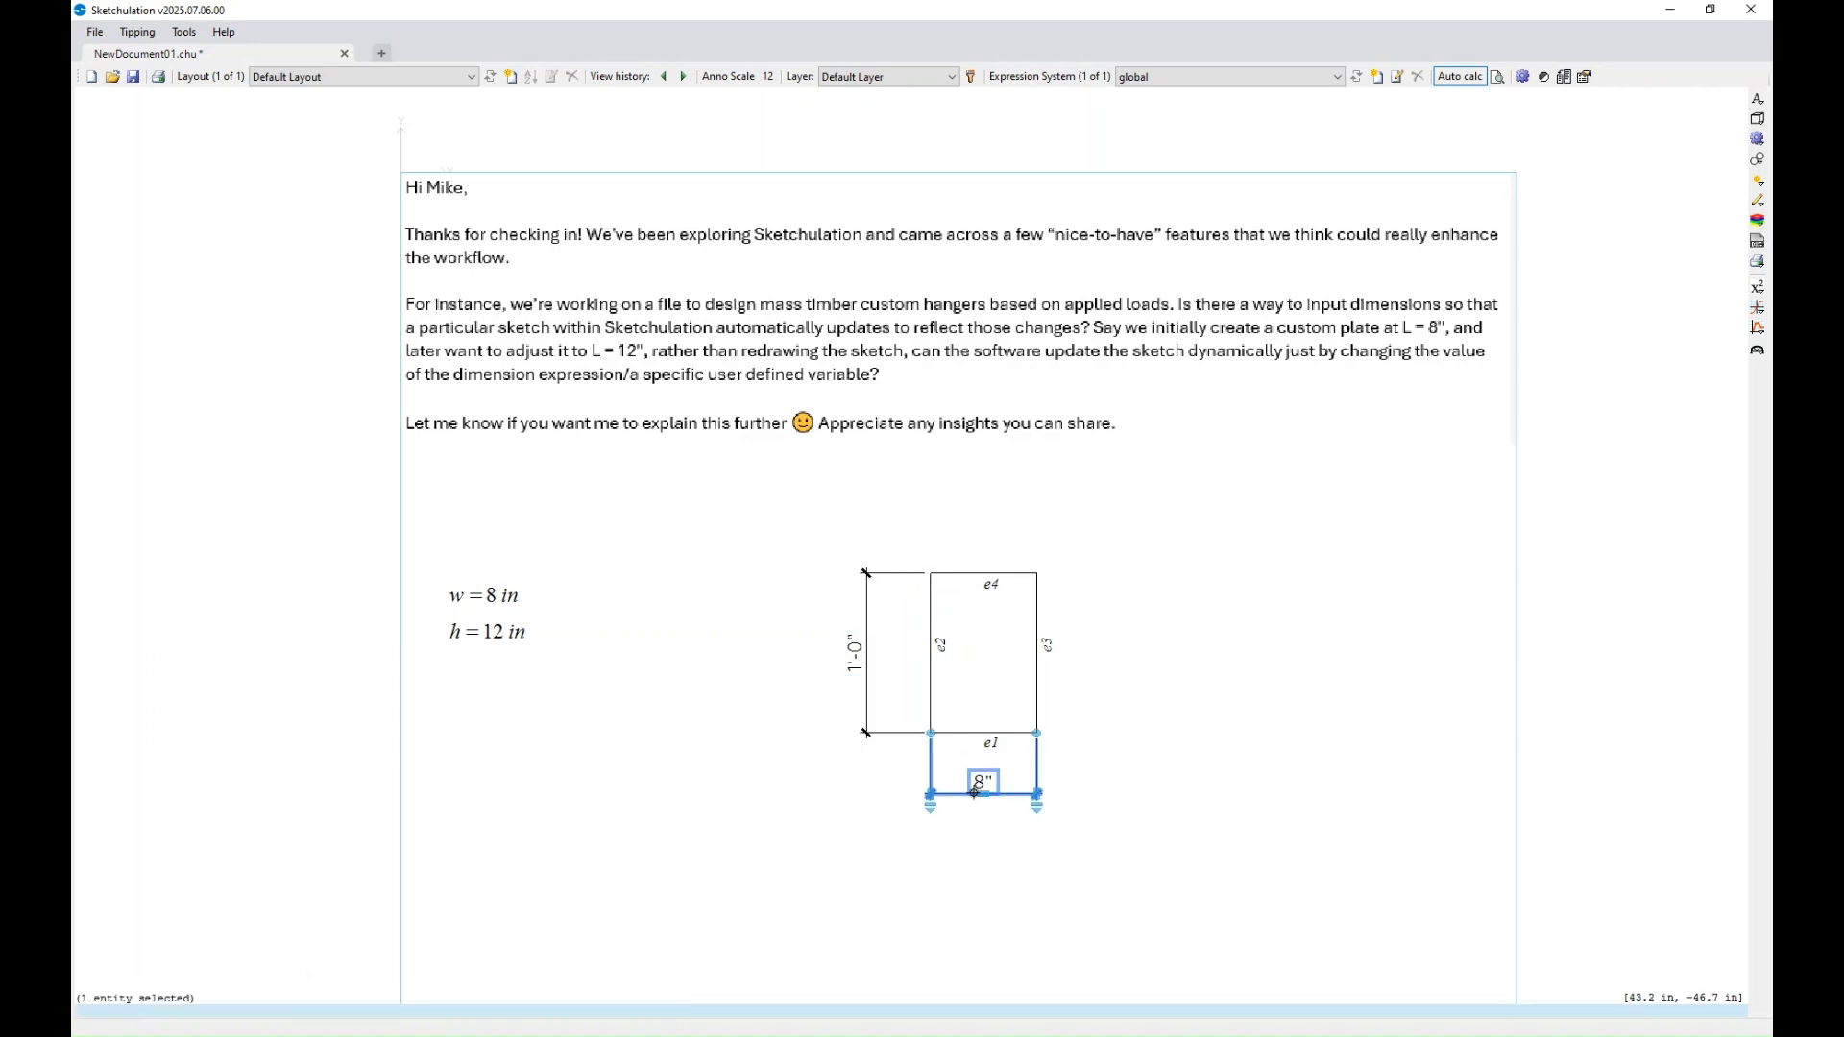
pyautogui.press('Return')
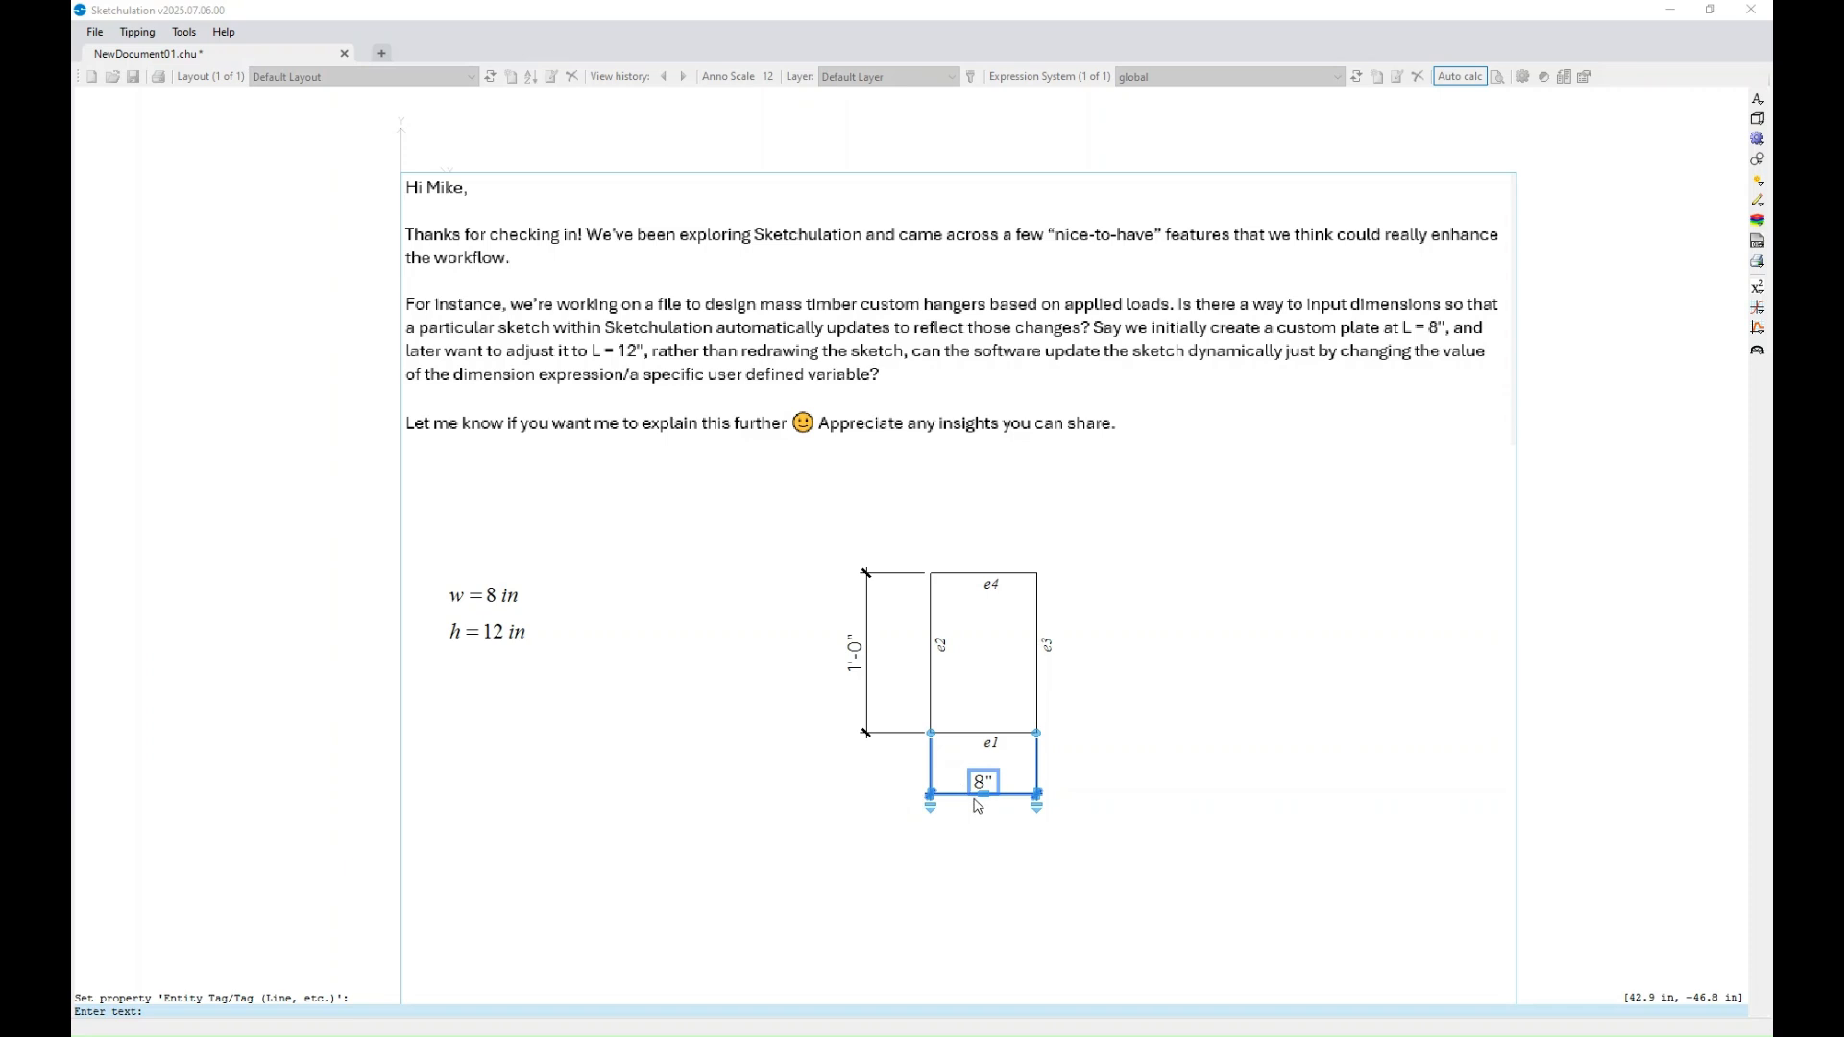
pyautogui.write('dw')
pyautogui.press('Return')
pyautogui.scroll(2, 1000, 788)
pyautogui.press('Escape')
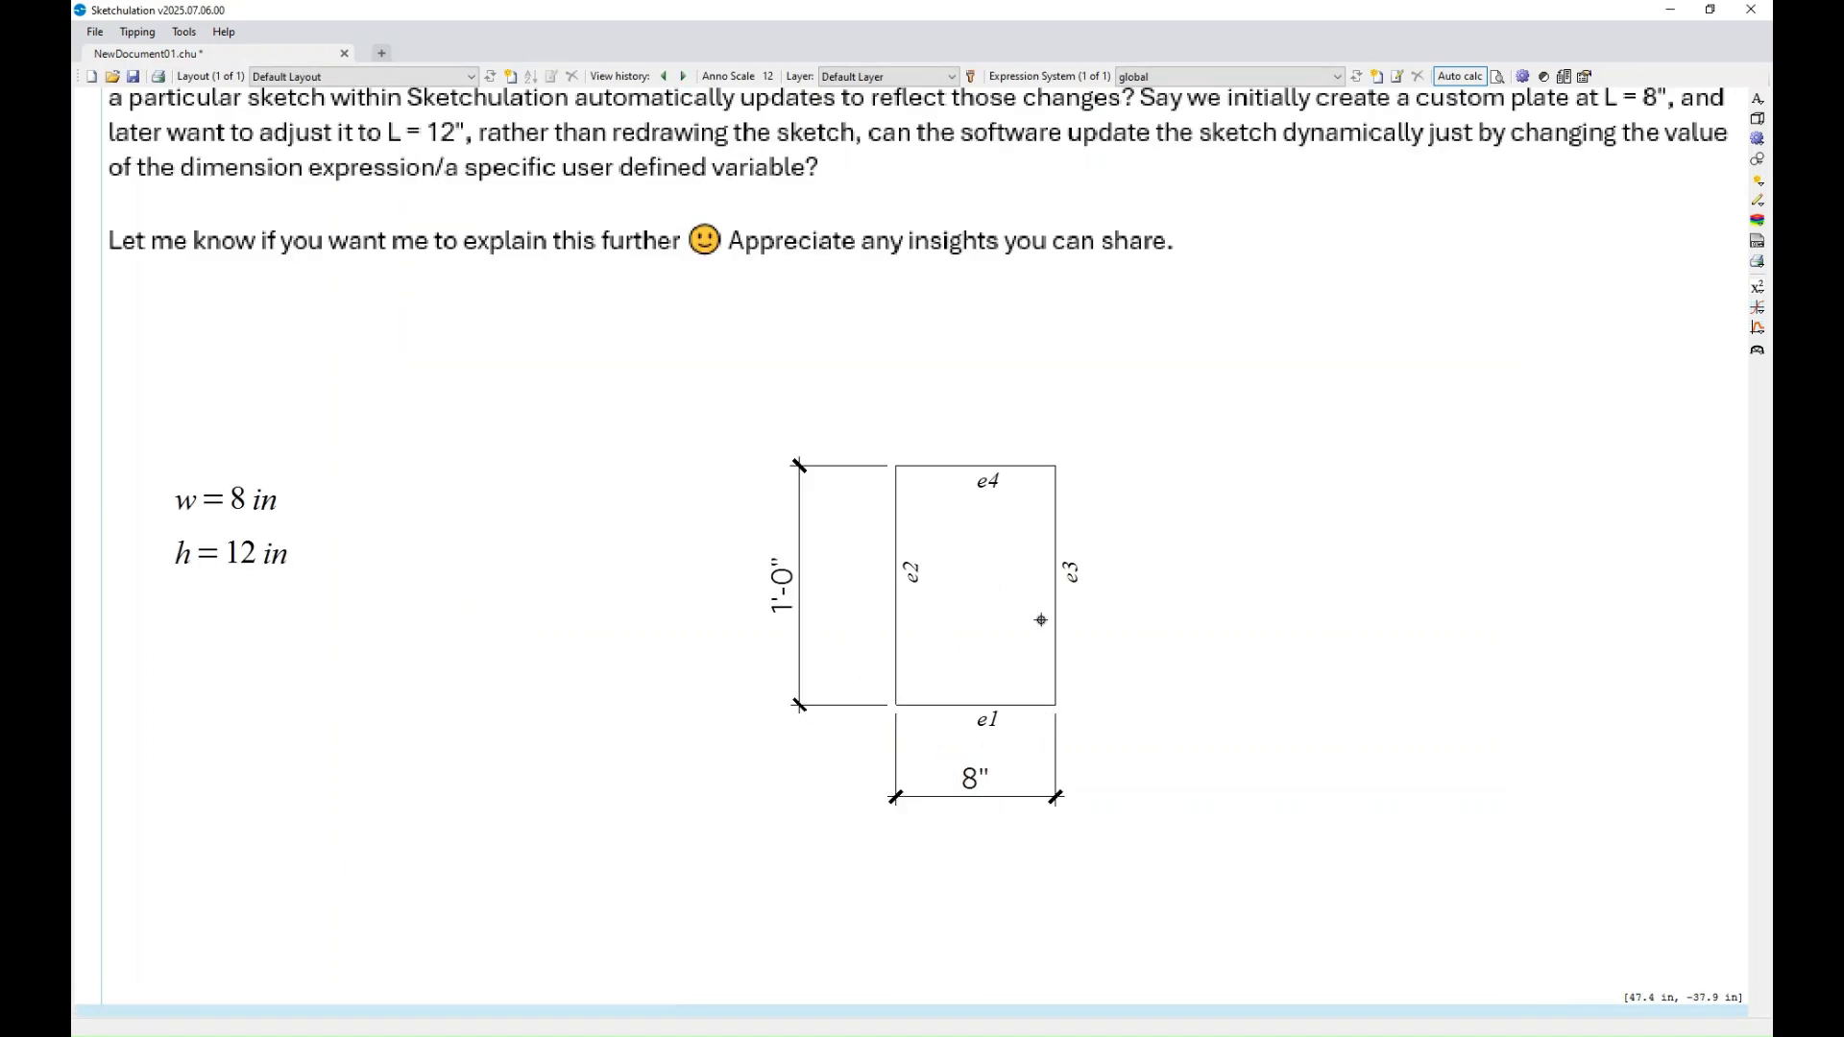
# - Switch the Display Tag property off and on again for both linear dimensions together
pyautogui.click(977, 793)
pyautogui.keyDown('shift'); pyautogui.click(780, 588); pyautogui.keyUp('shift')
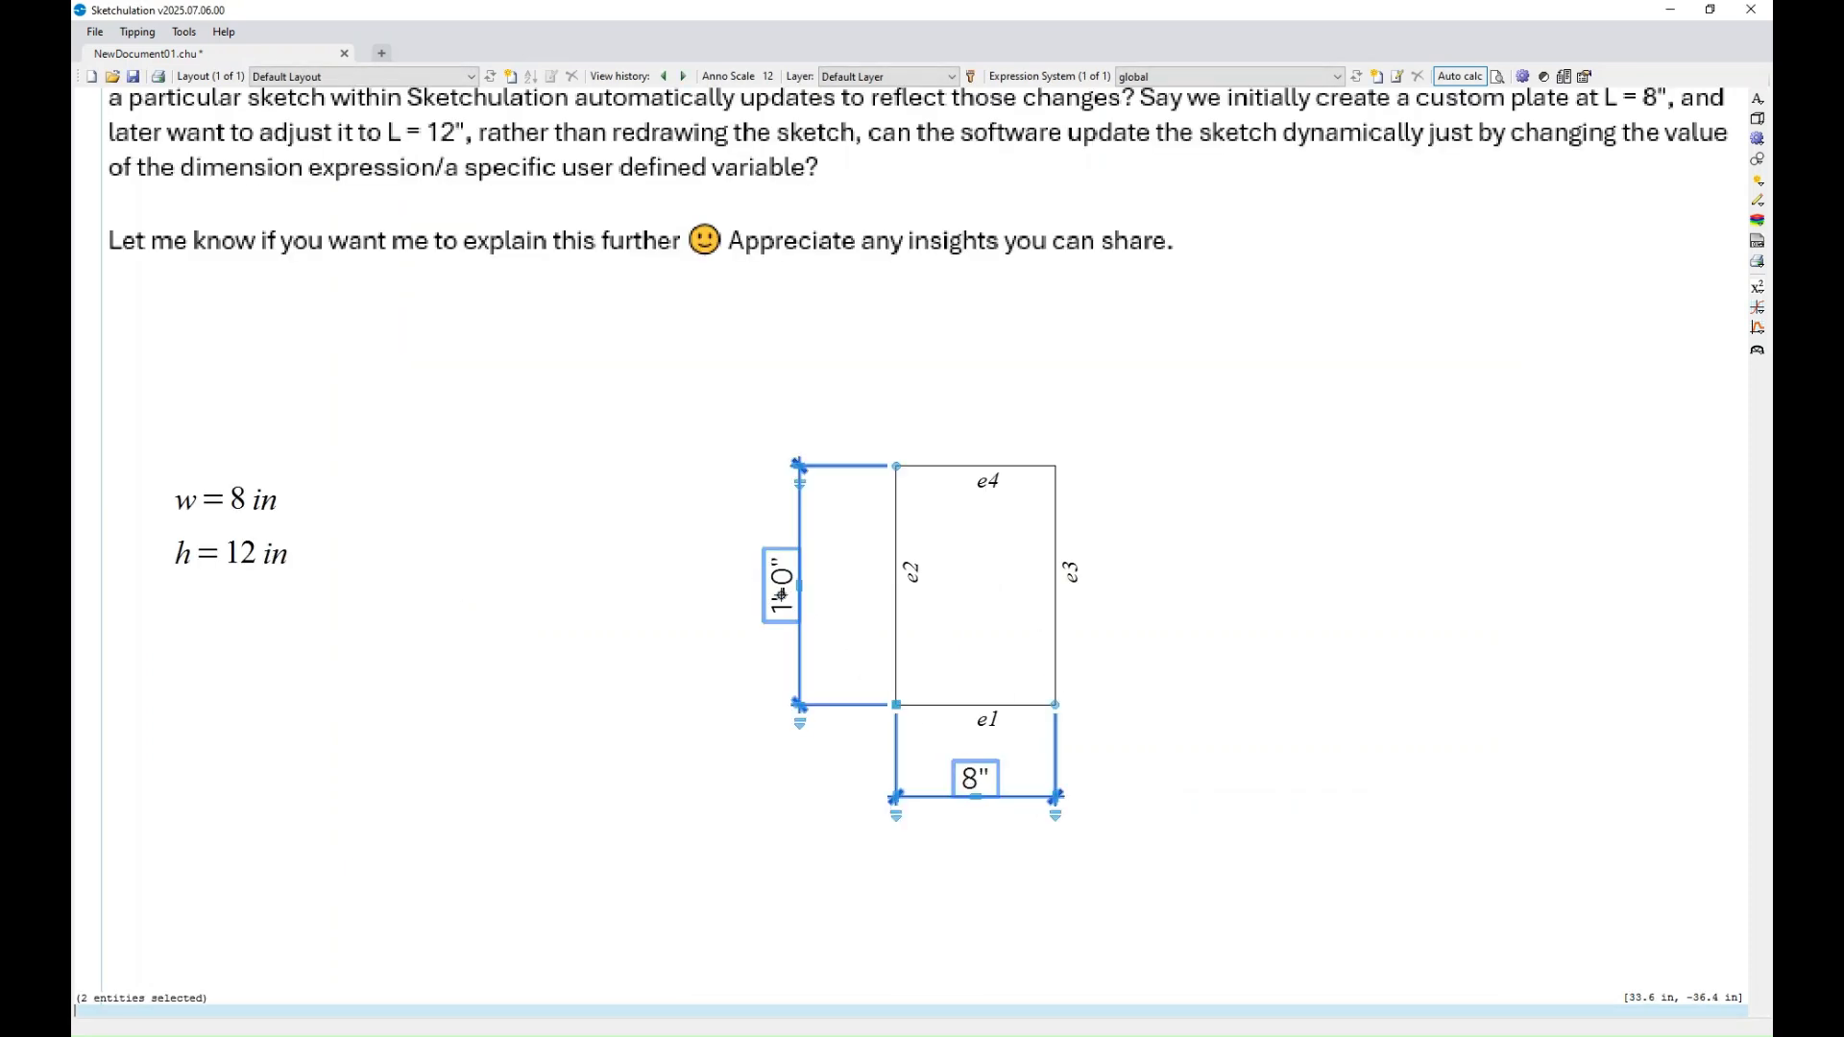
pyautogui.moveTo(995, 708); pyautogui.dragTo(987, 708, button='middle')
pyautogui.scroll(-2, 922, 749)
pyautogui.write('mo')
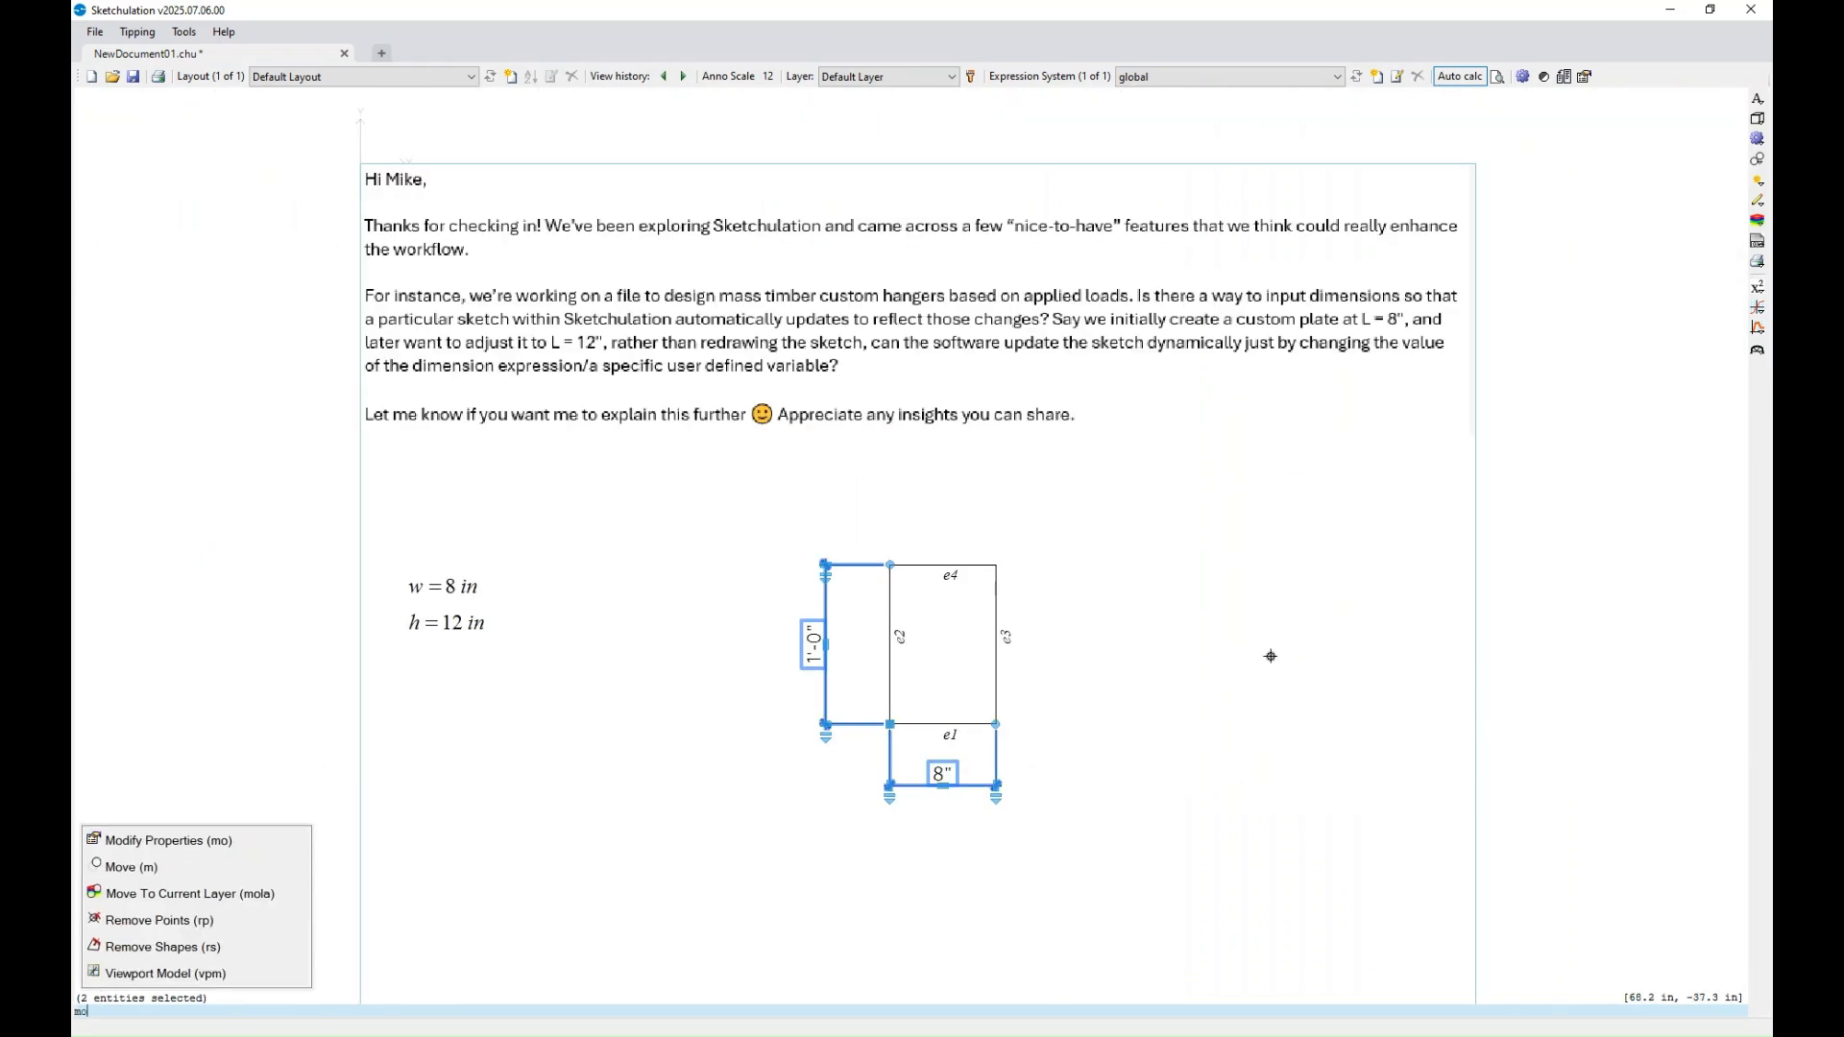
pyautogui.press('Return')
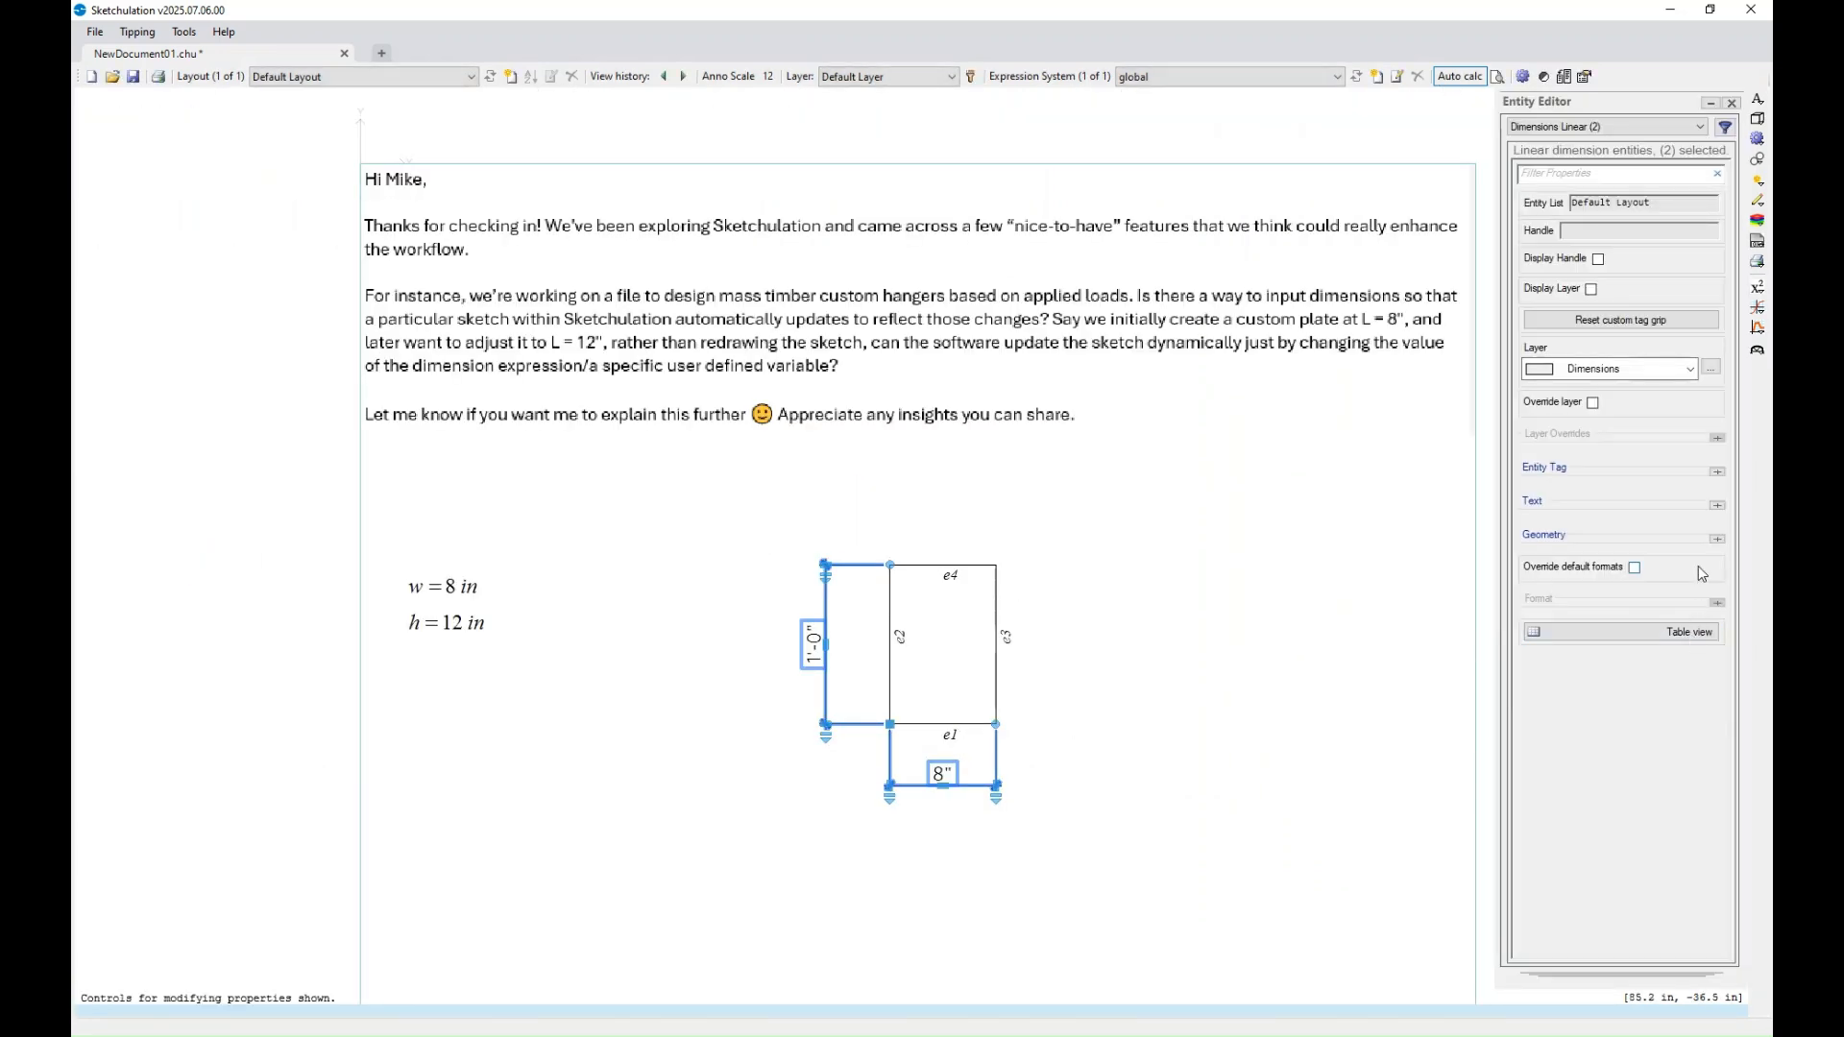
pyautogui.click(1717, 471)
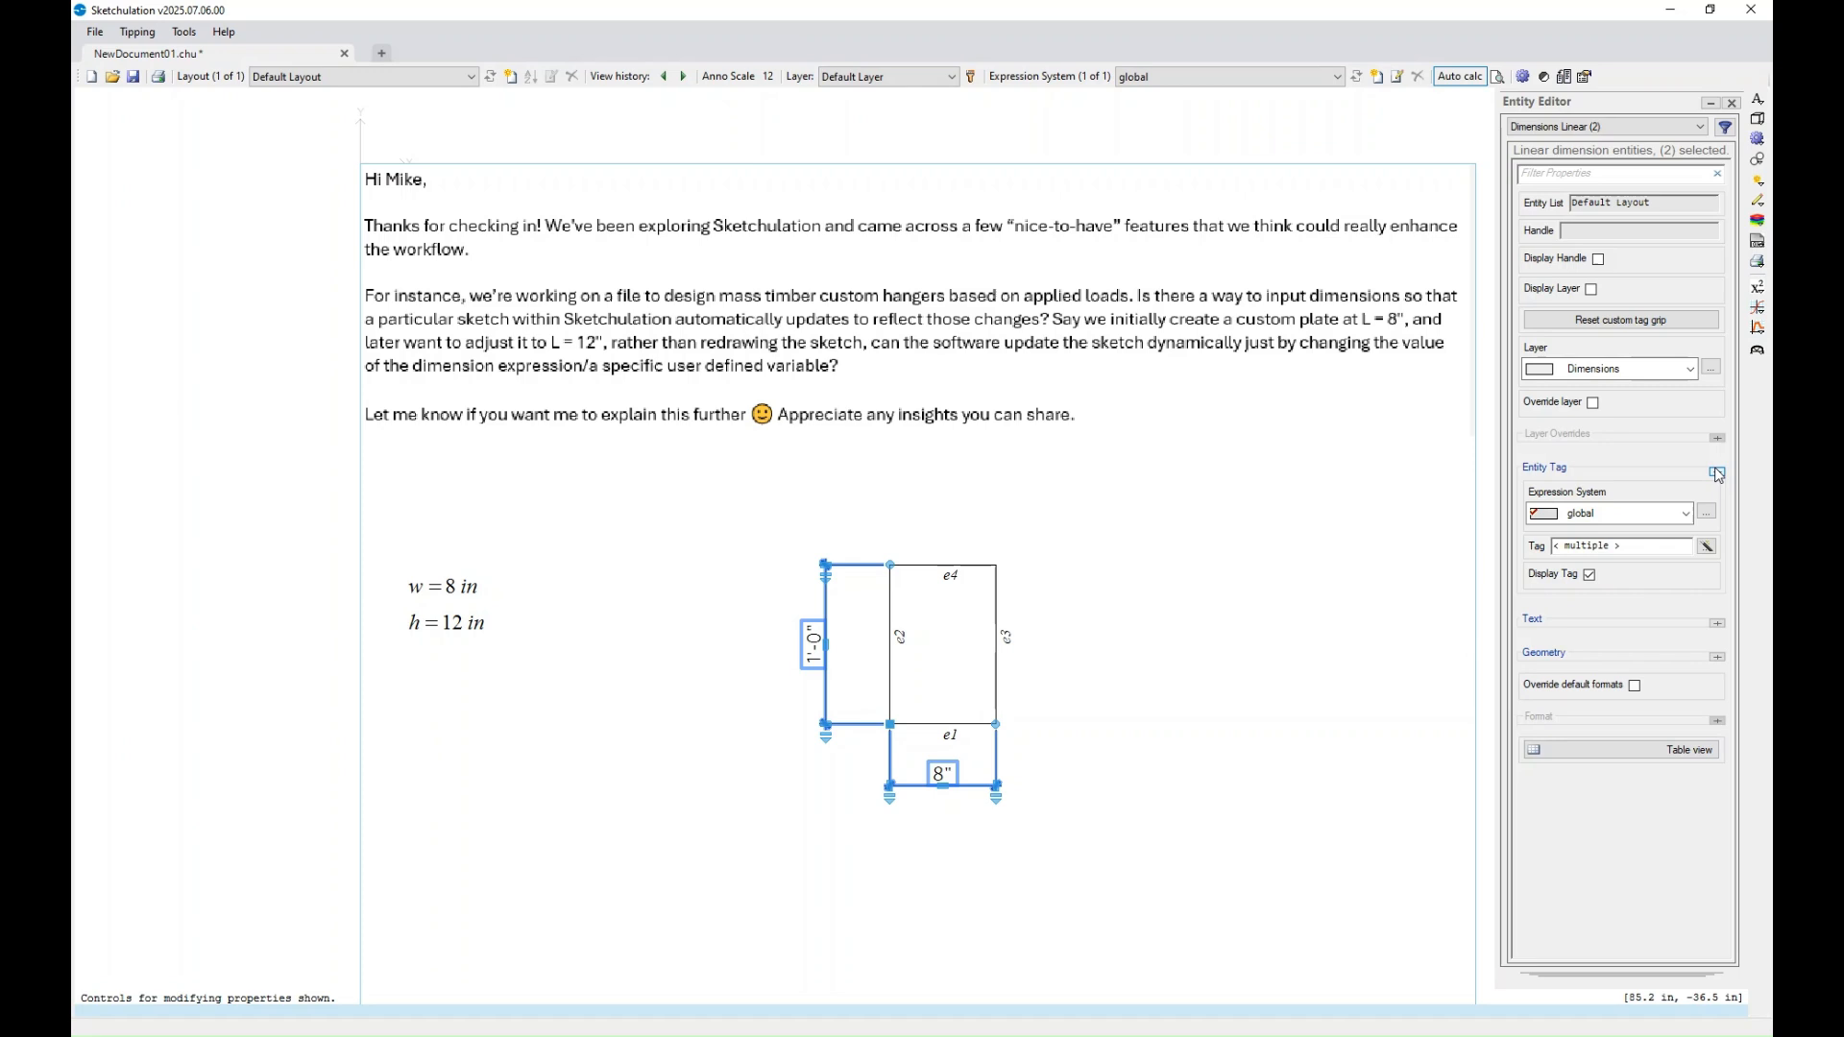
pyautogui.click(1590, 575)
pyautogui.click(1589, 575)
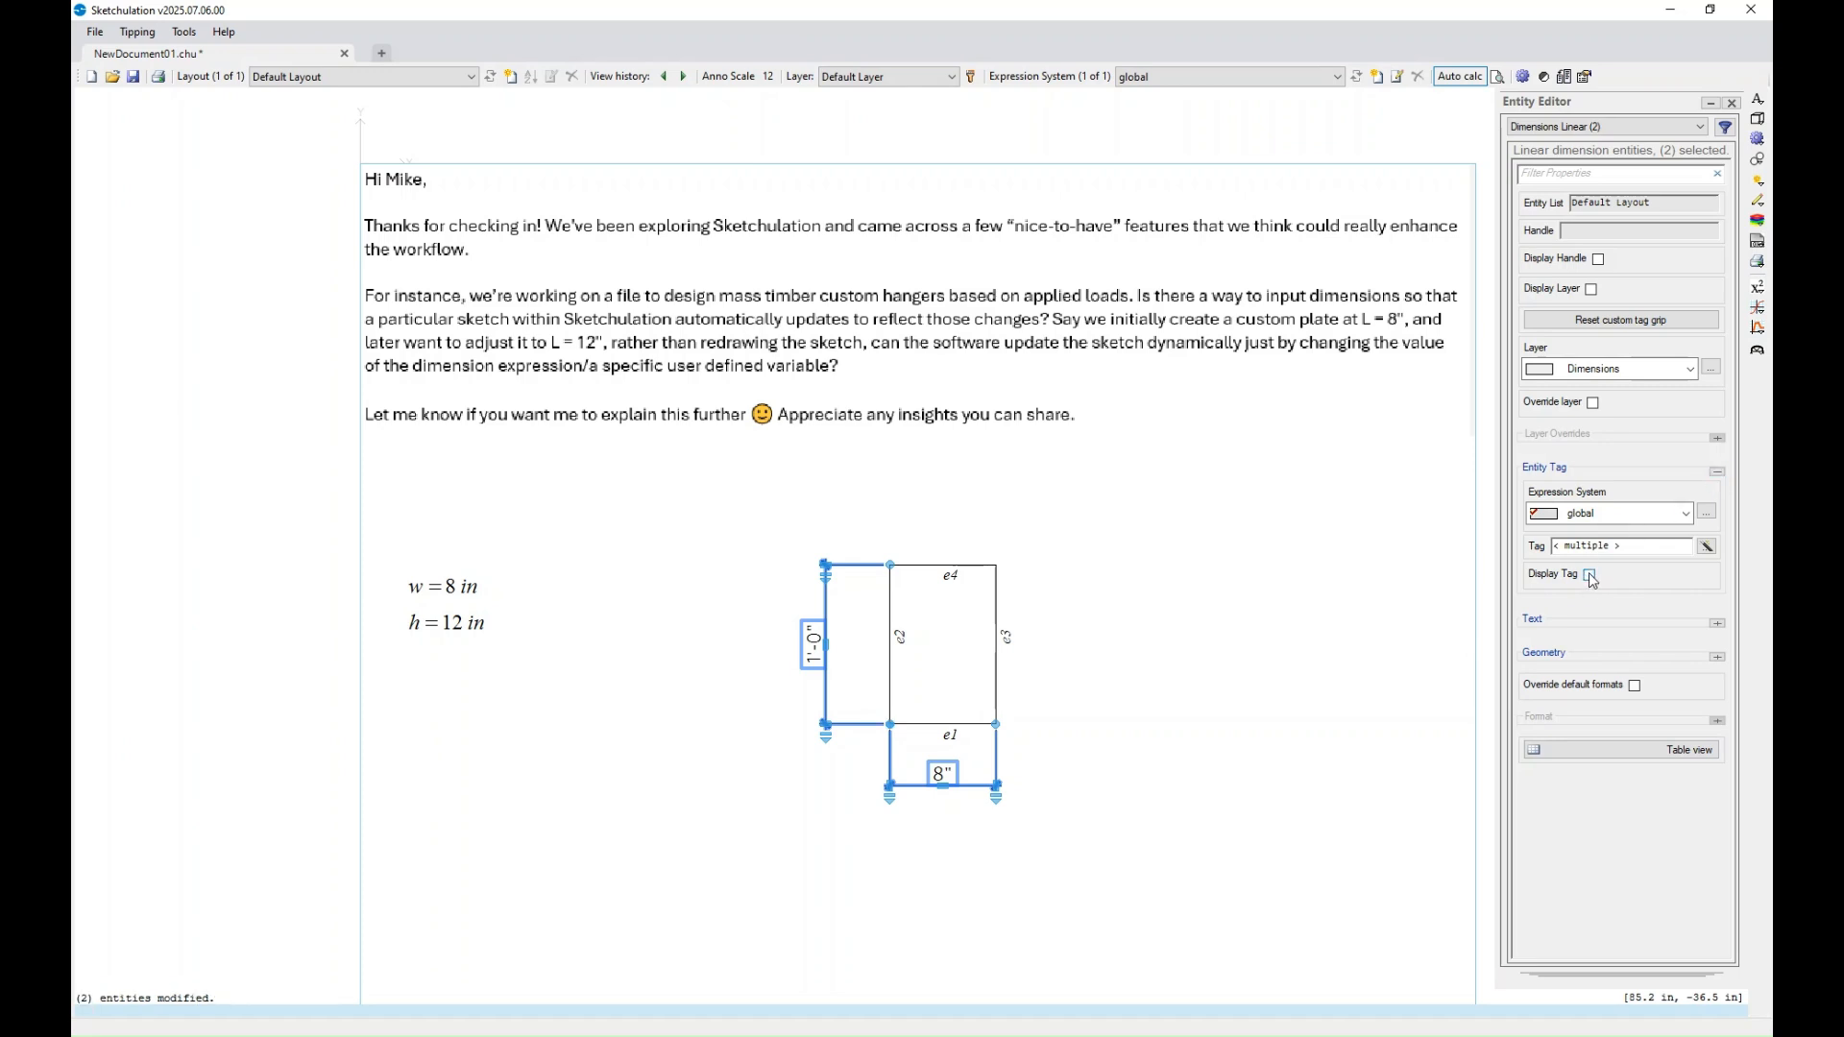
# - Check the entity tag properties of the height dimension and the width dimension one by one, and close the property editor
pyautogui.moveTo(1208, 757); pyautogui.dragTo(1152, 804, button='middle')
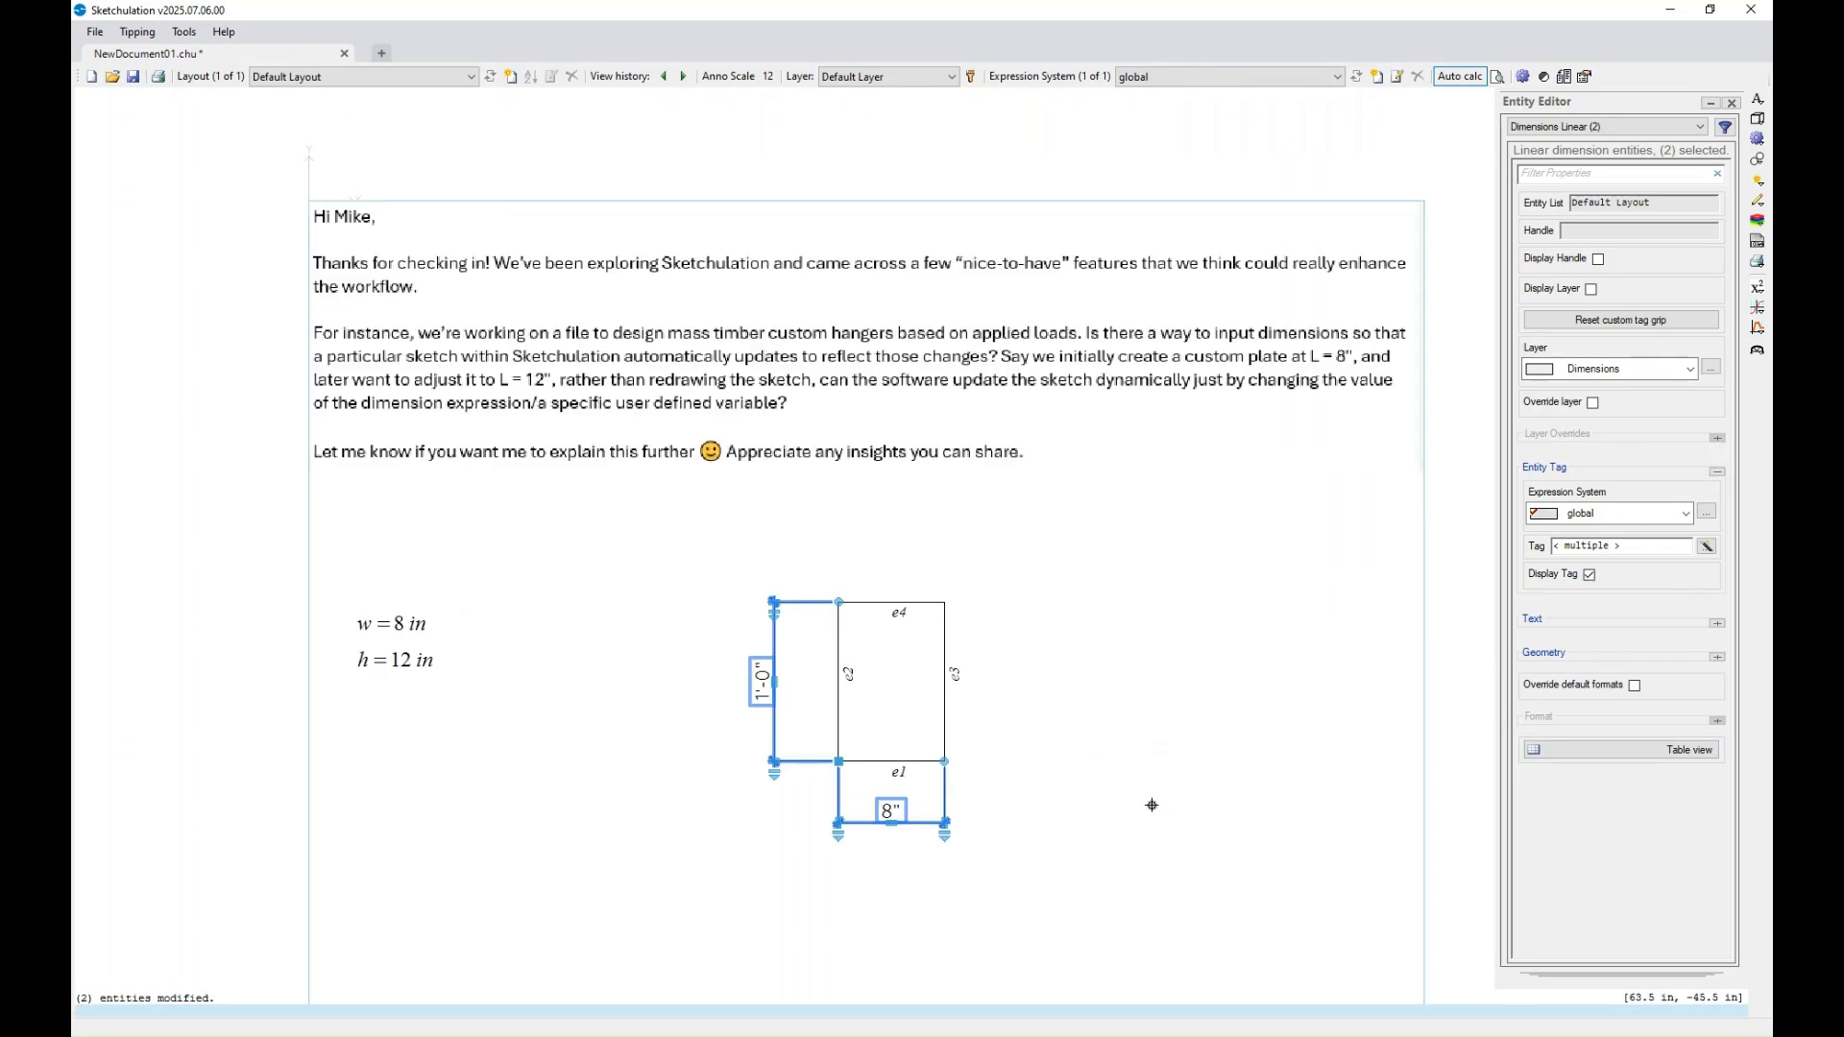
pyautogui.moveTo(816, 873); pyautogui.dragTo(862, 841, button='middle')
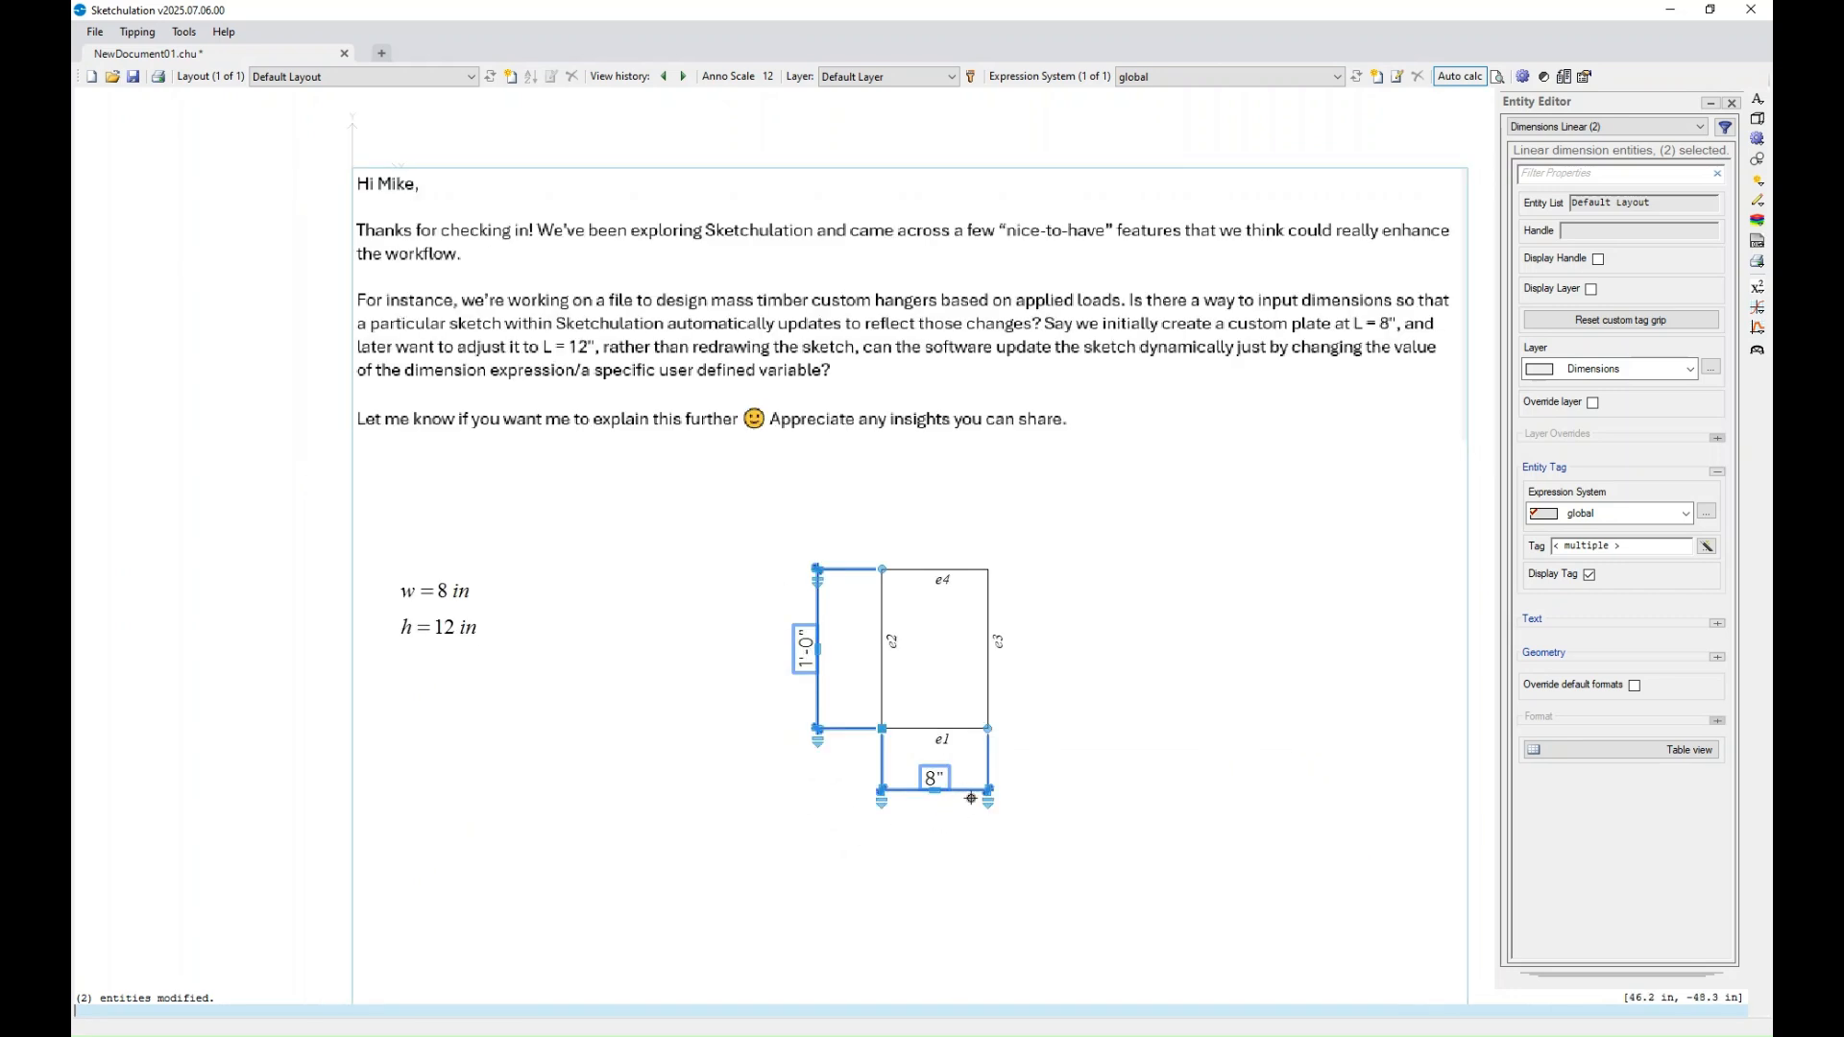
pyautogui.press('Escape')
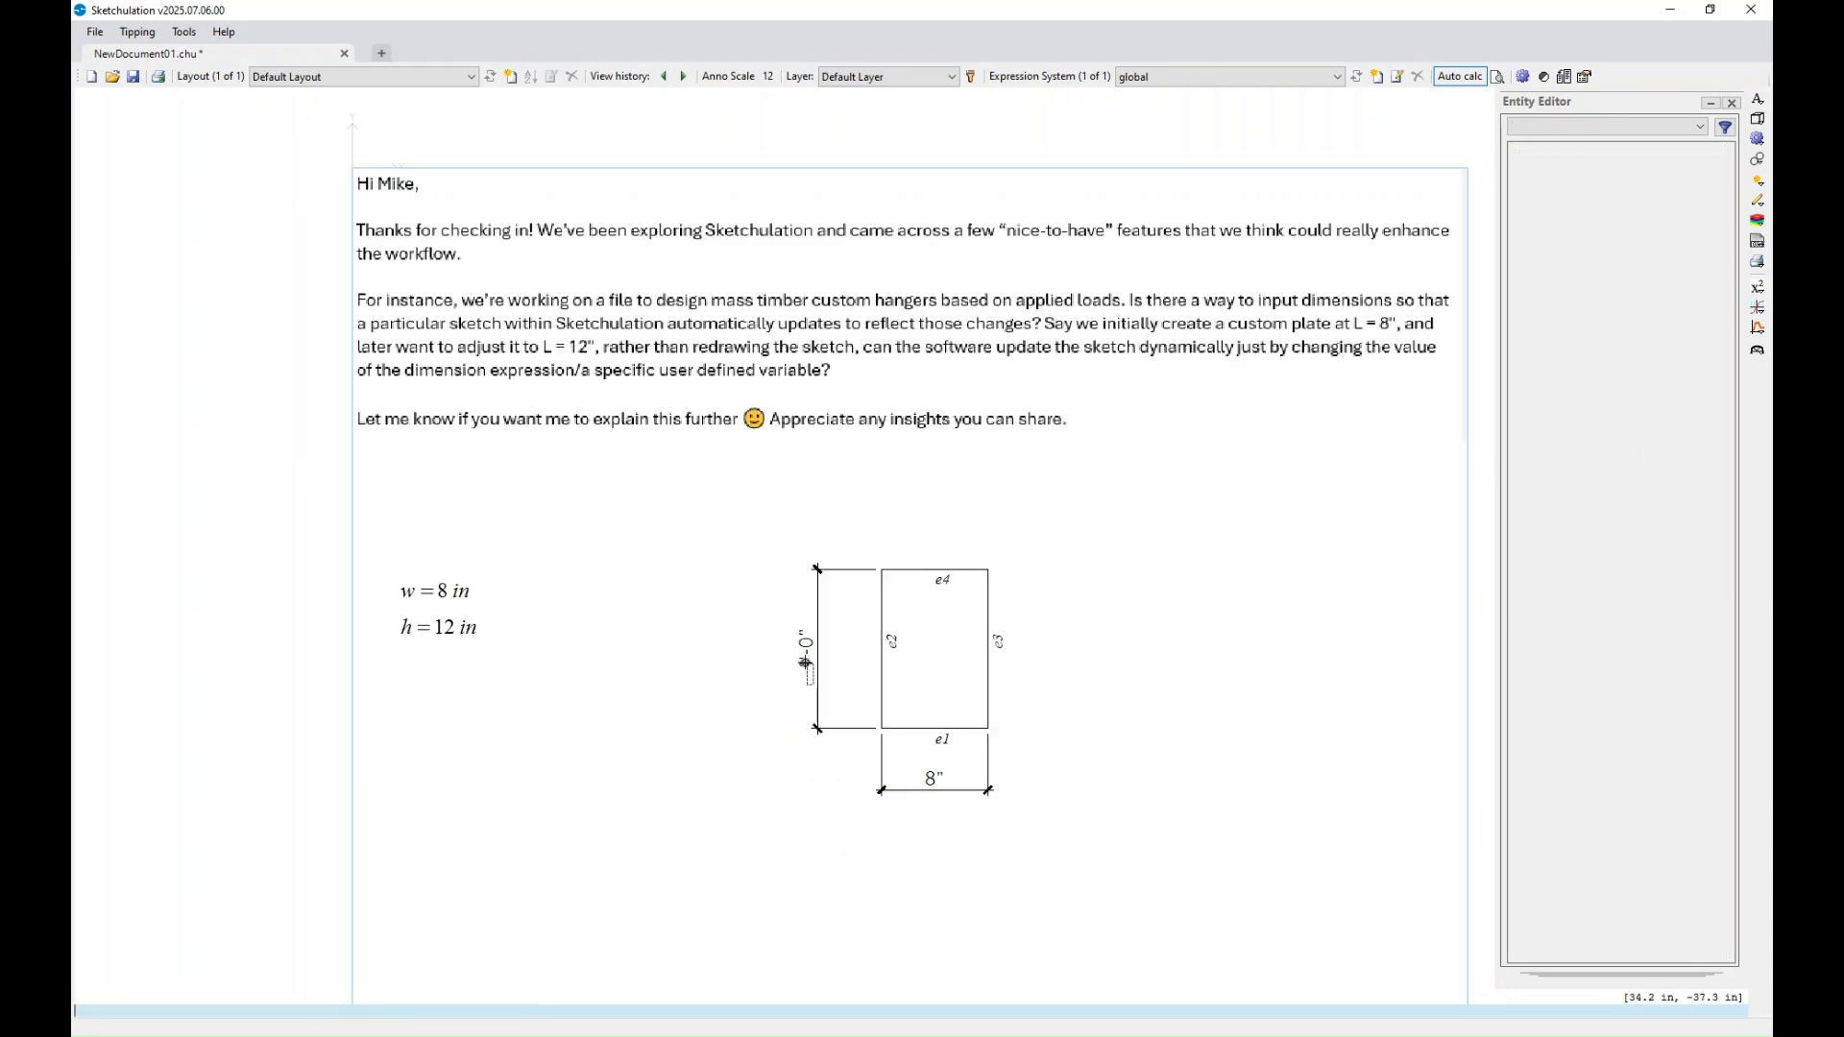
pyautogui.click(811, 677)
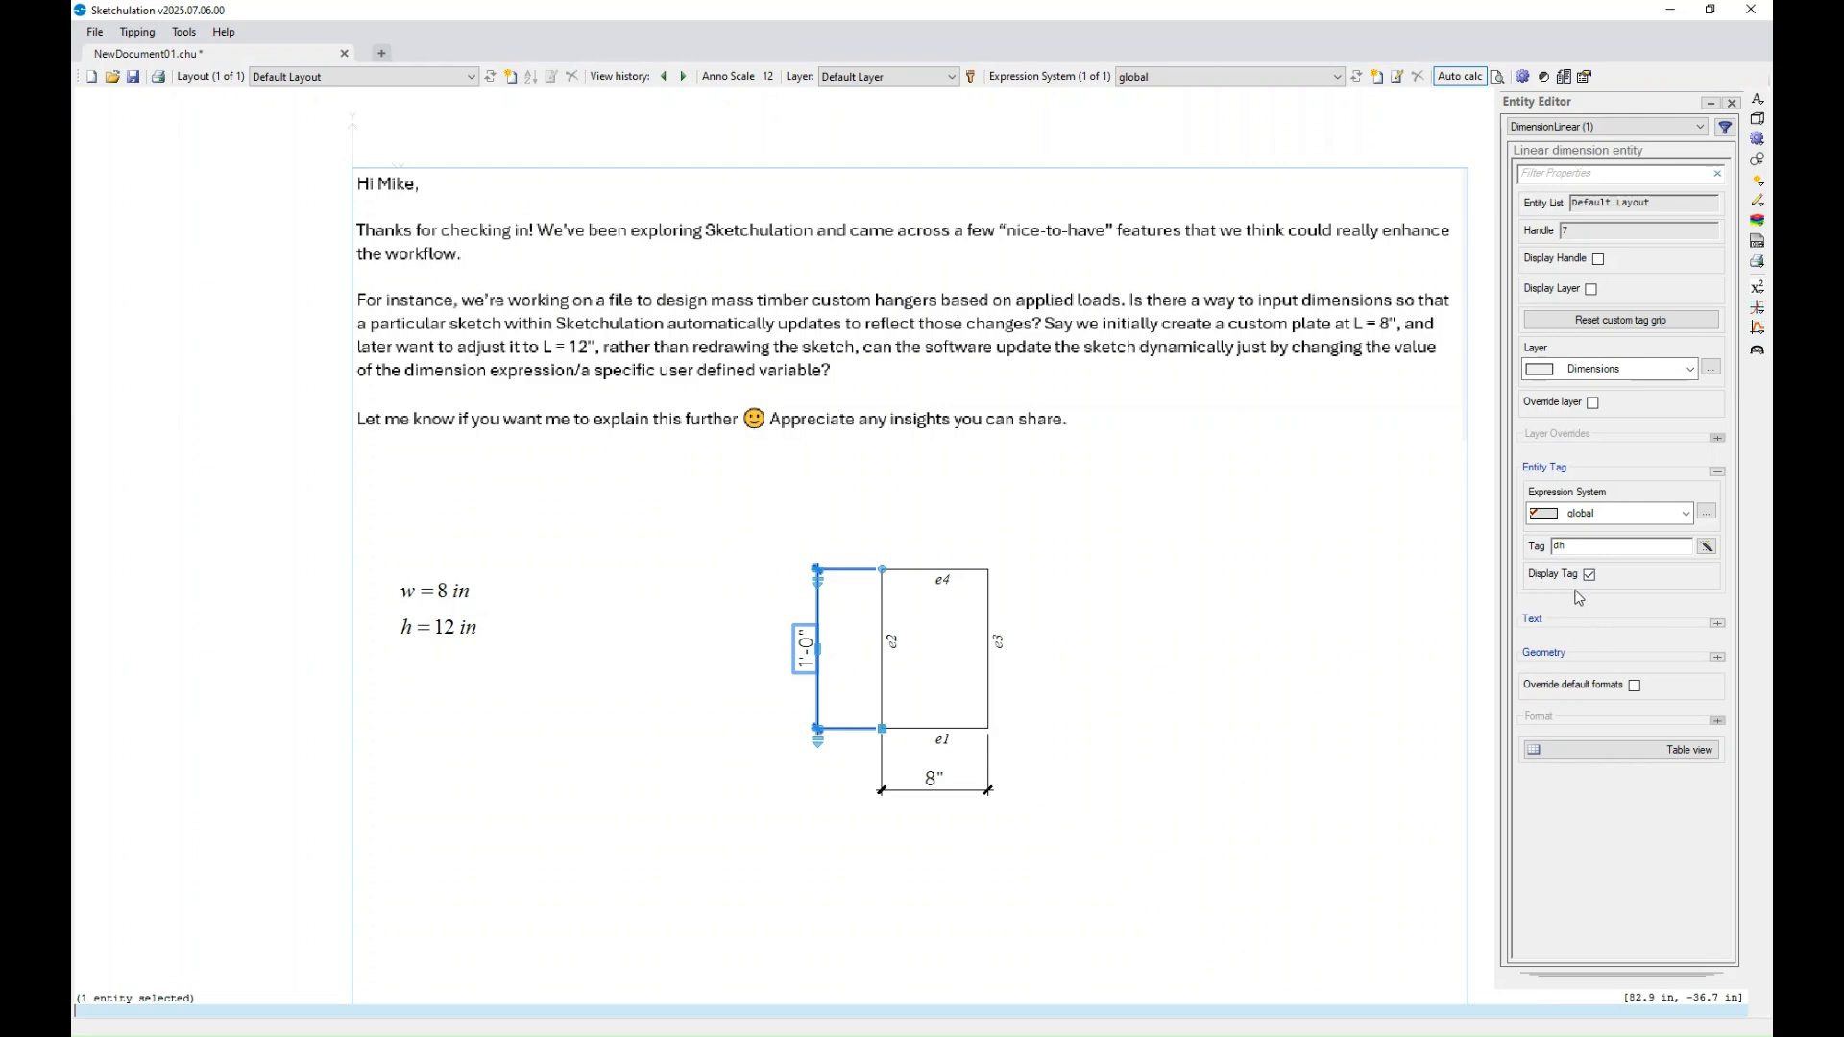
pyautogui.press('Escape')
pyautogui.click(933, 783)
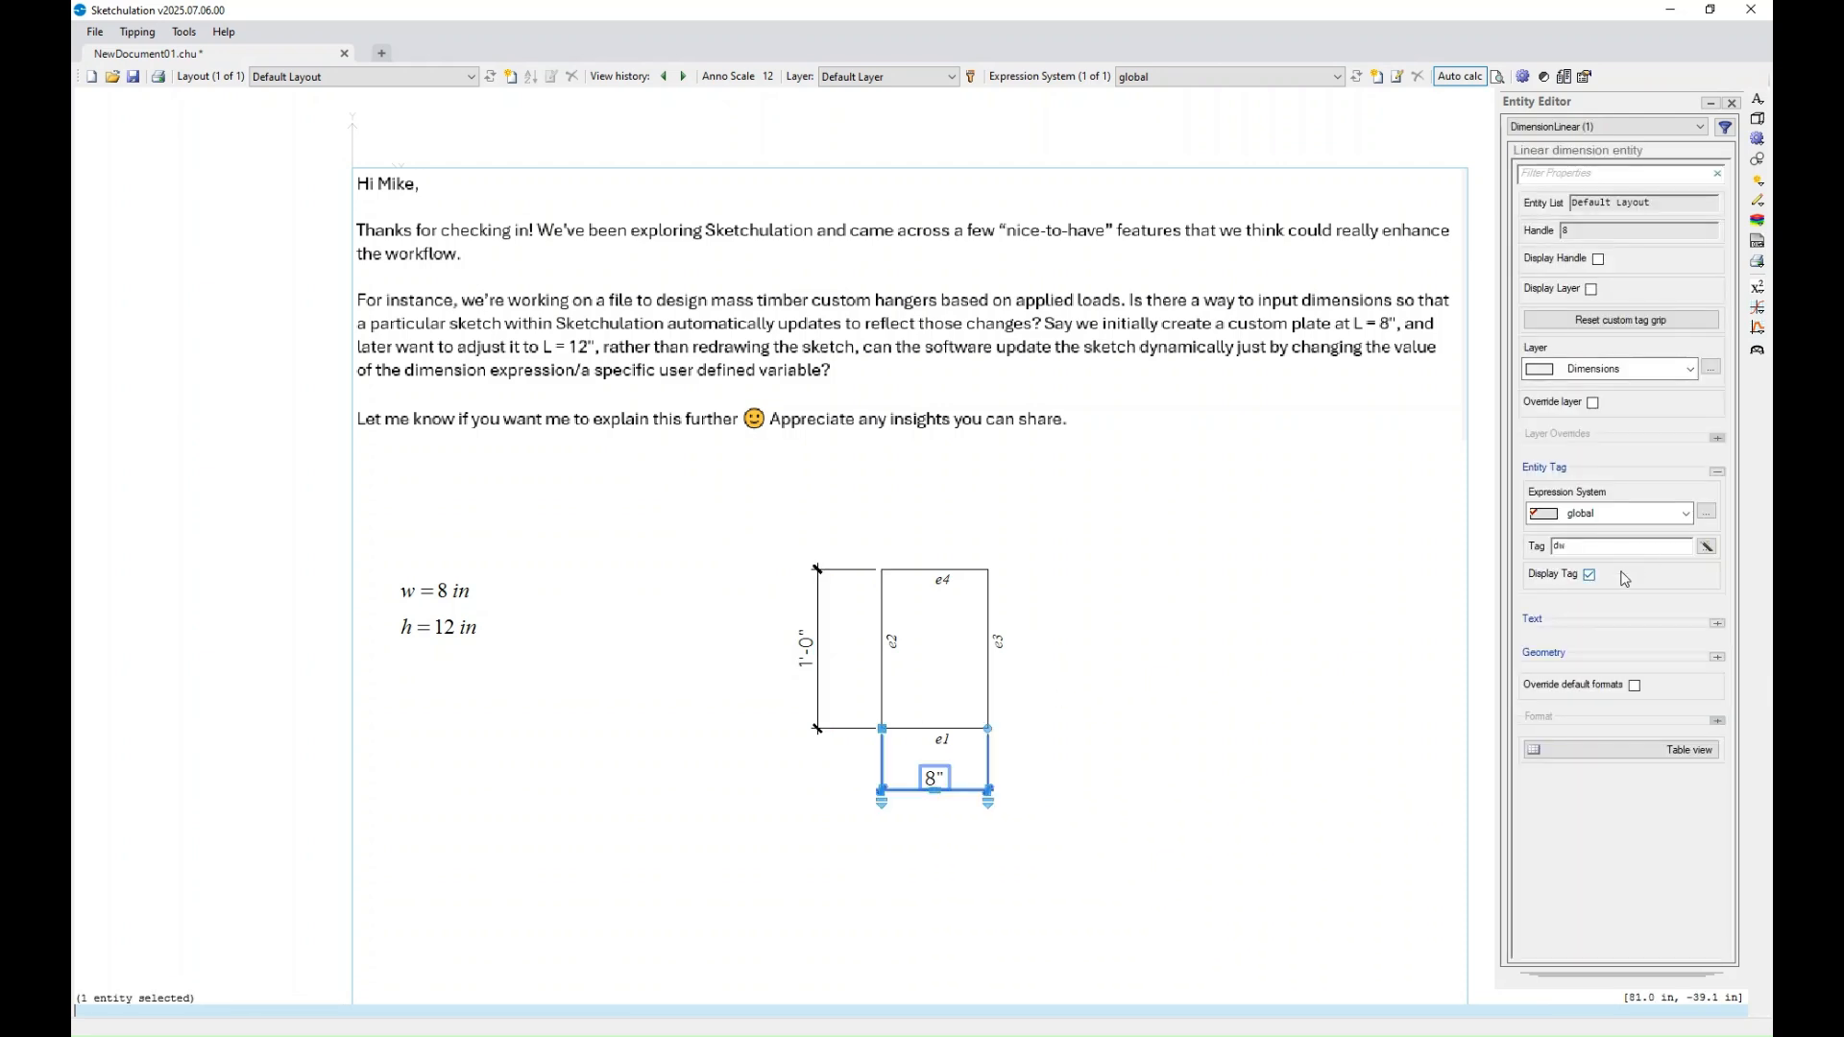
pyautogui.press('Escape')
pyautogui.scroll(-2, 1153, 831)
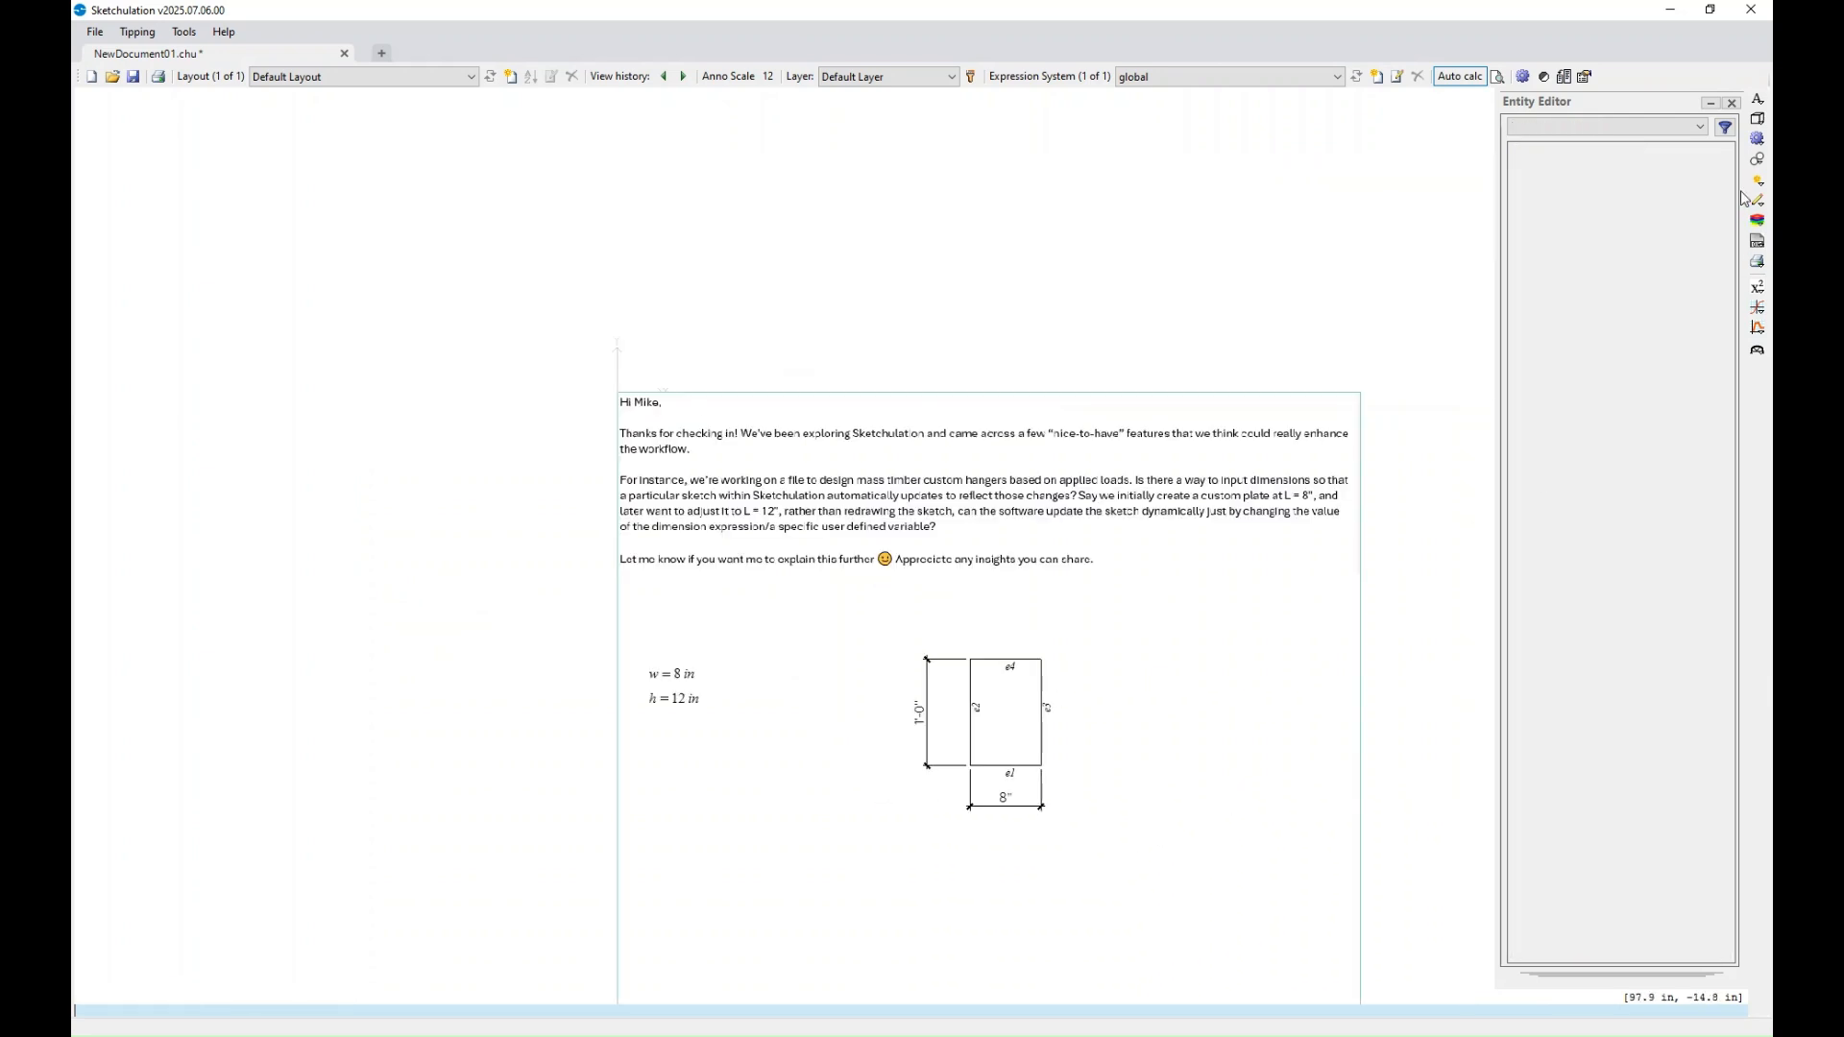
pyautogui.click(1731, 103)
# - Insert a math expression outside the page beside the variables, reading p0 = entProp(e1, "Point0"), with its result displayed
pyautogui.scroll(2, 942, 766)
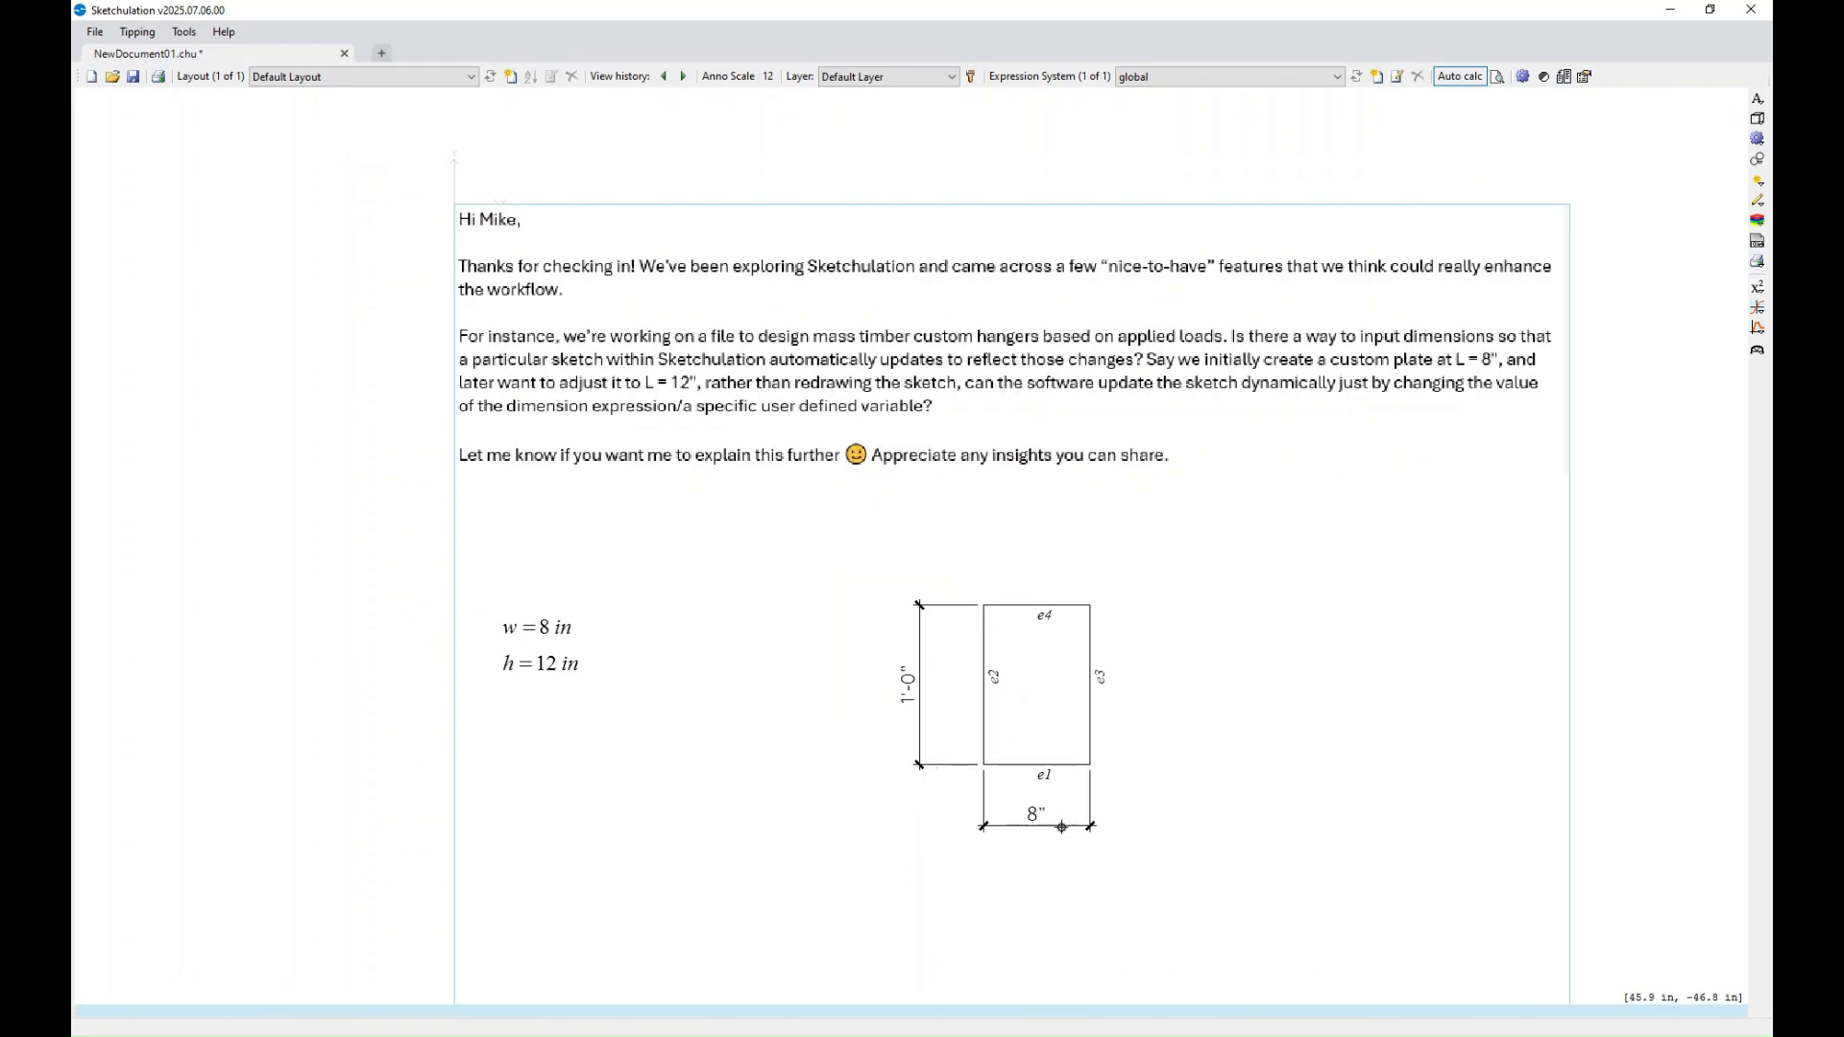
pyautogui.moveTo(994, 830); pyautogui.dragTo(1076, 800, button='middle')
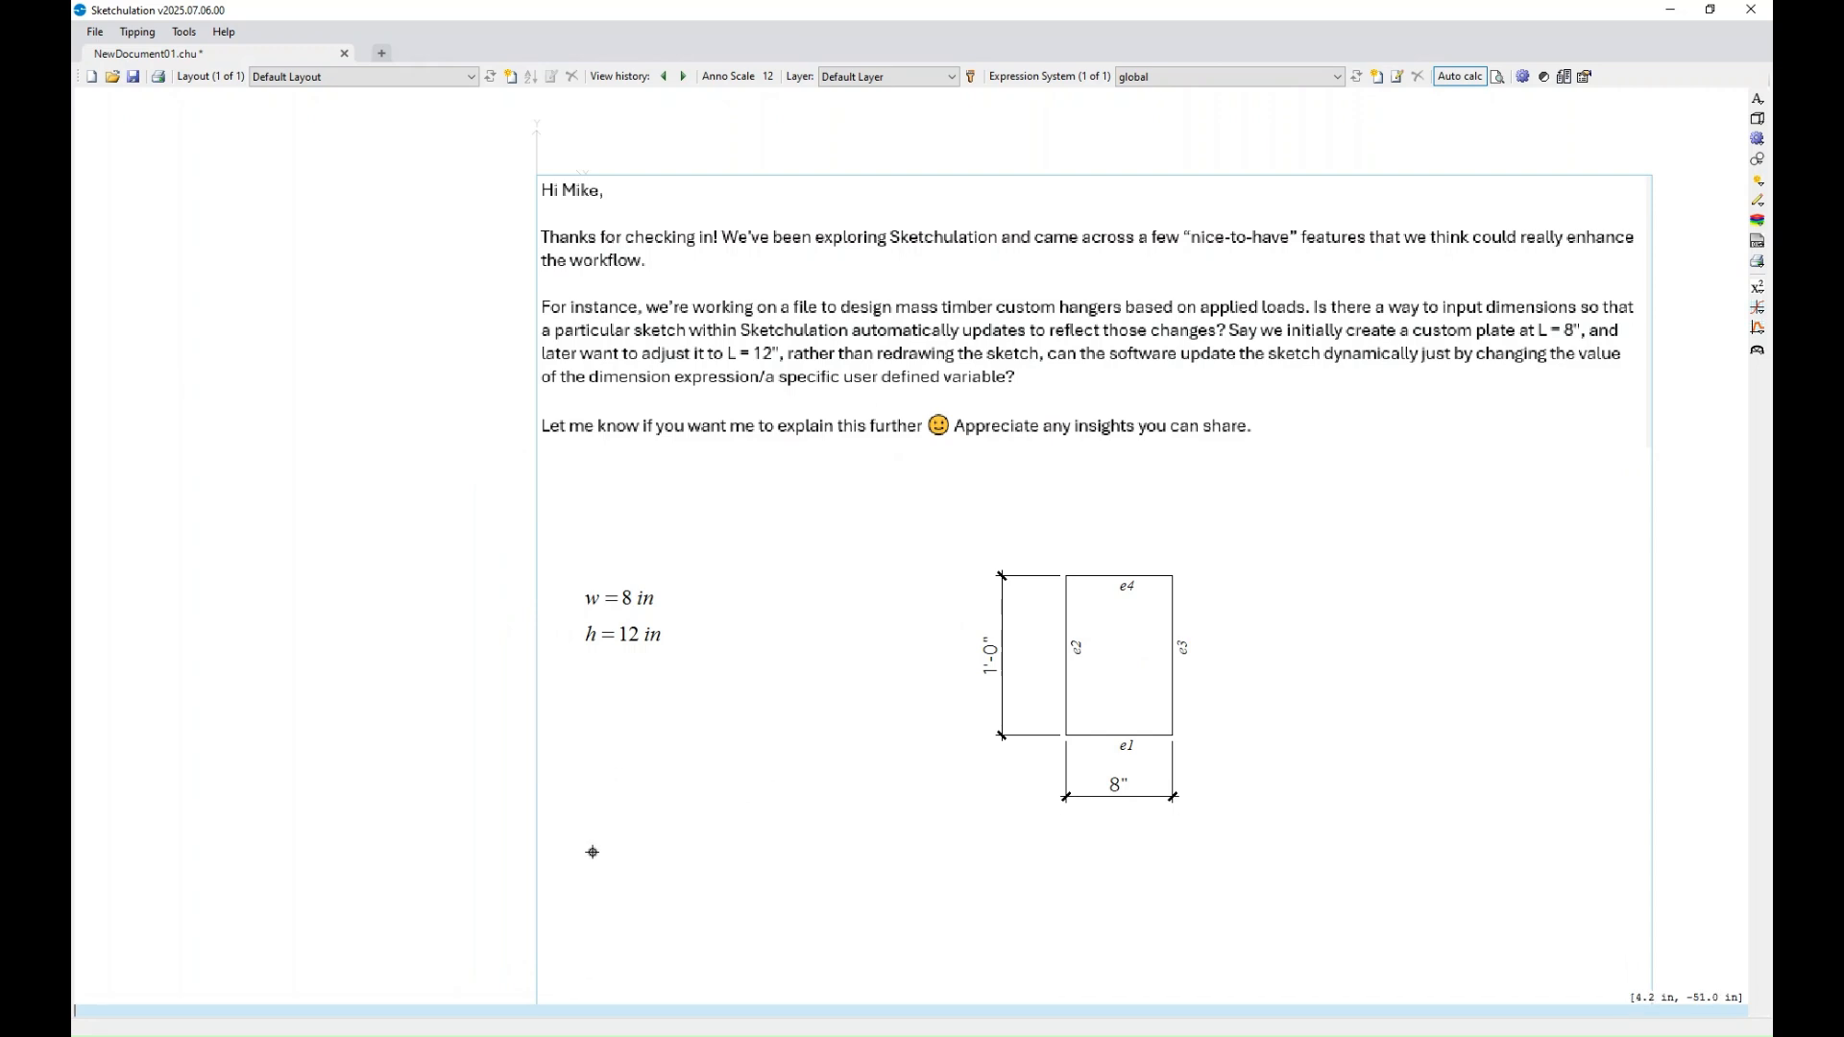
pyautogui.moveTo(573, 854); pyautogui.dragTo(635, 834, button='middle')
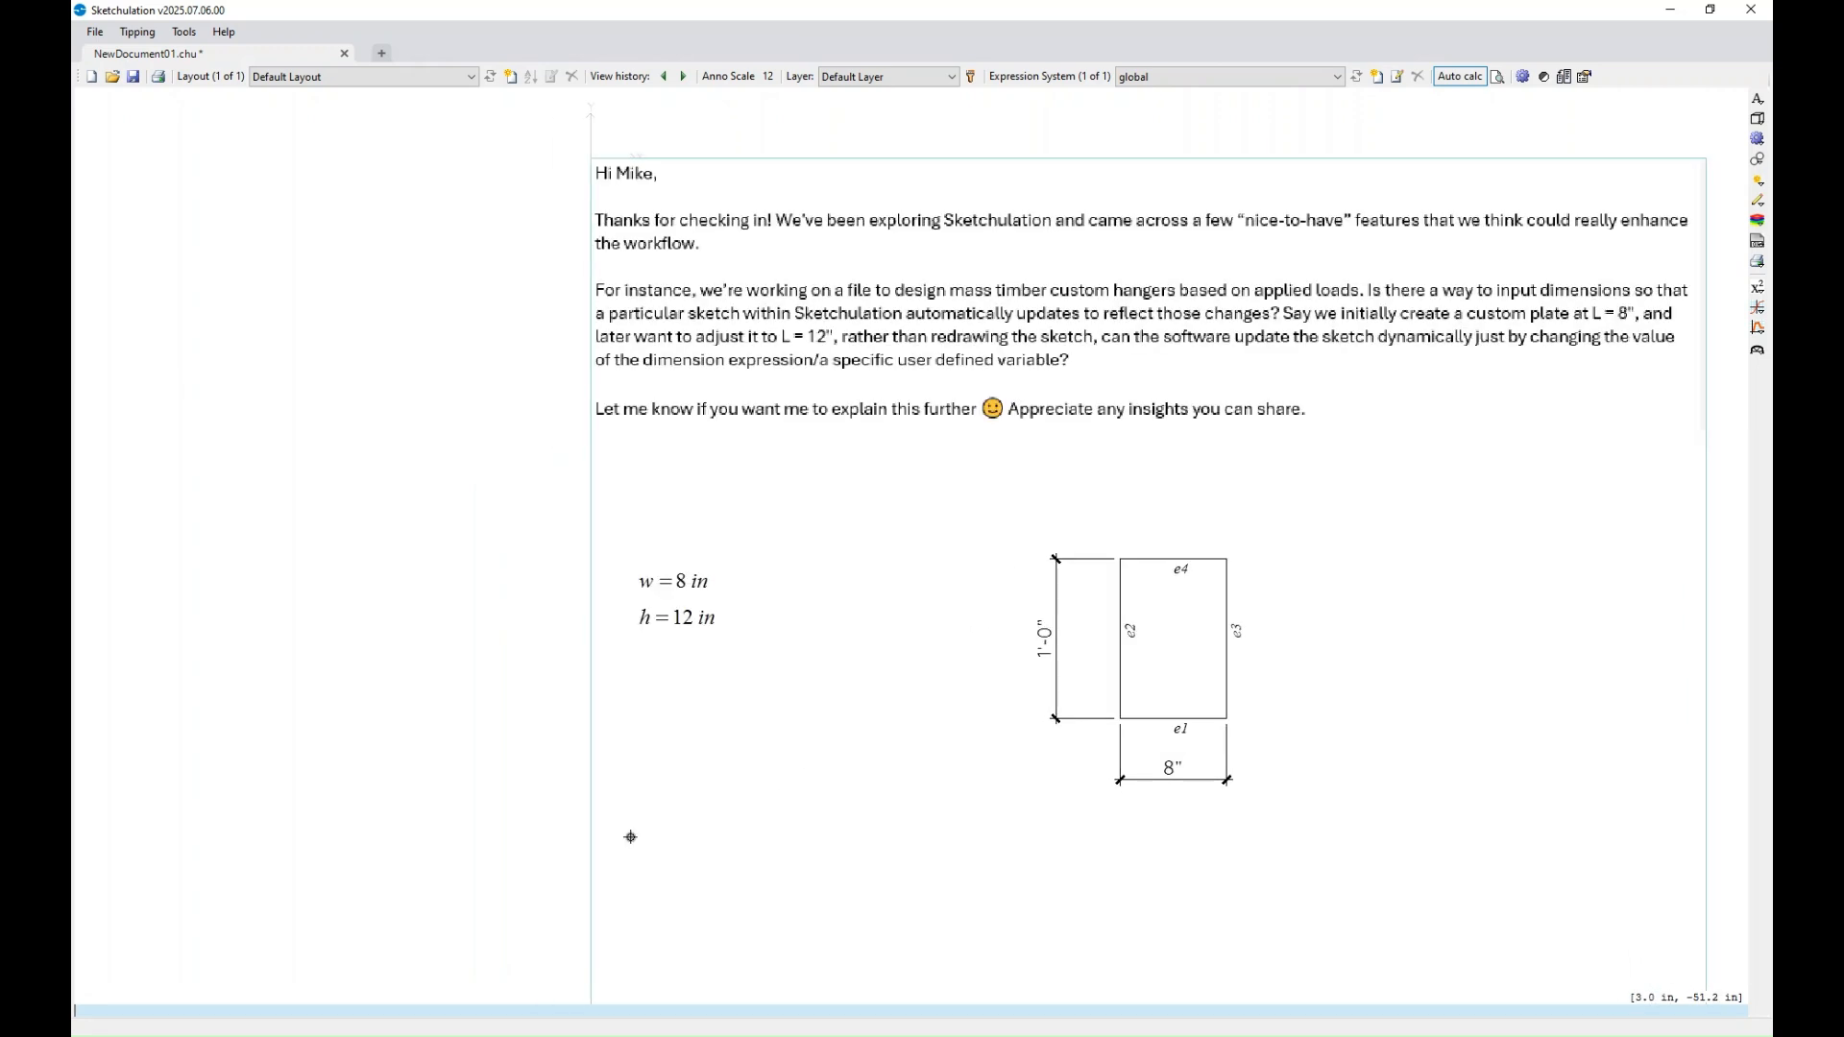
pyautogui.write('xt')
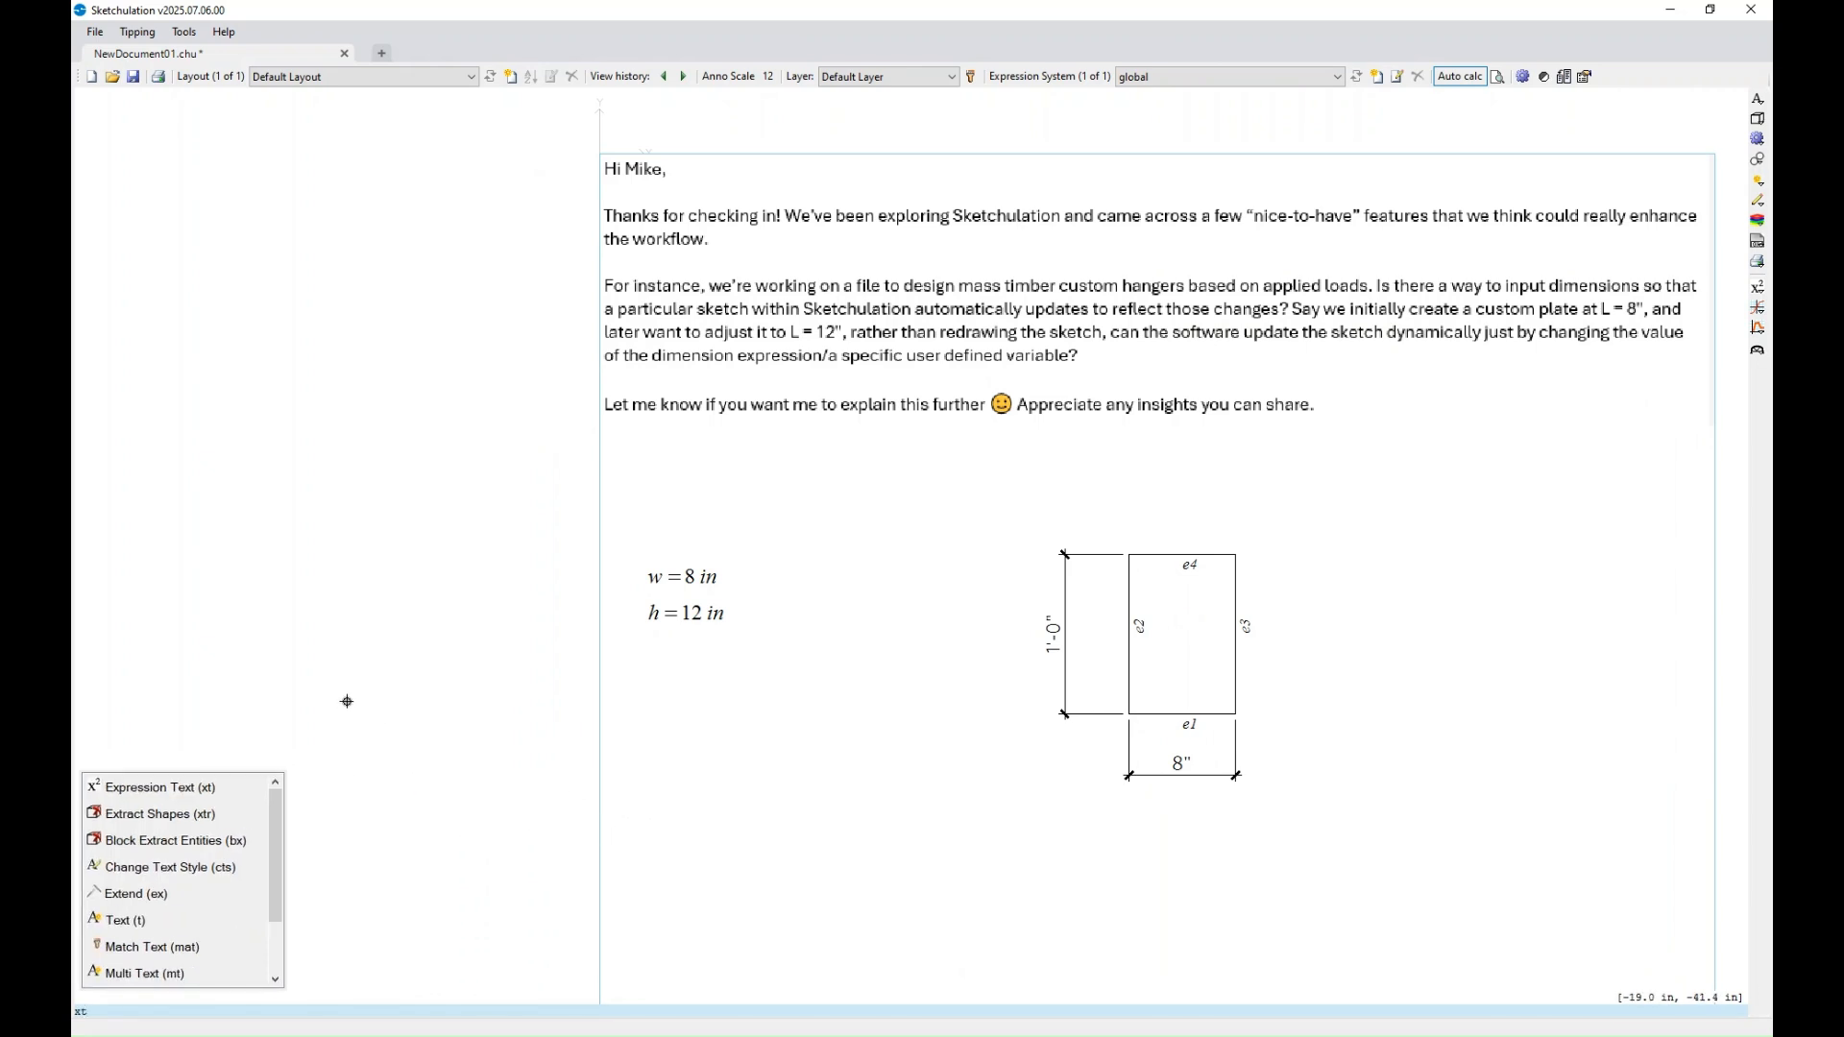
pyautogui.press('Return')
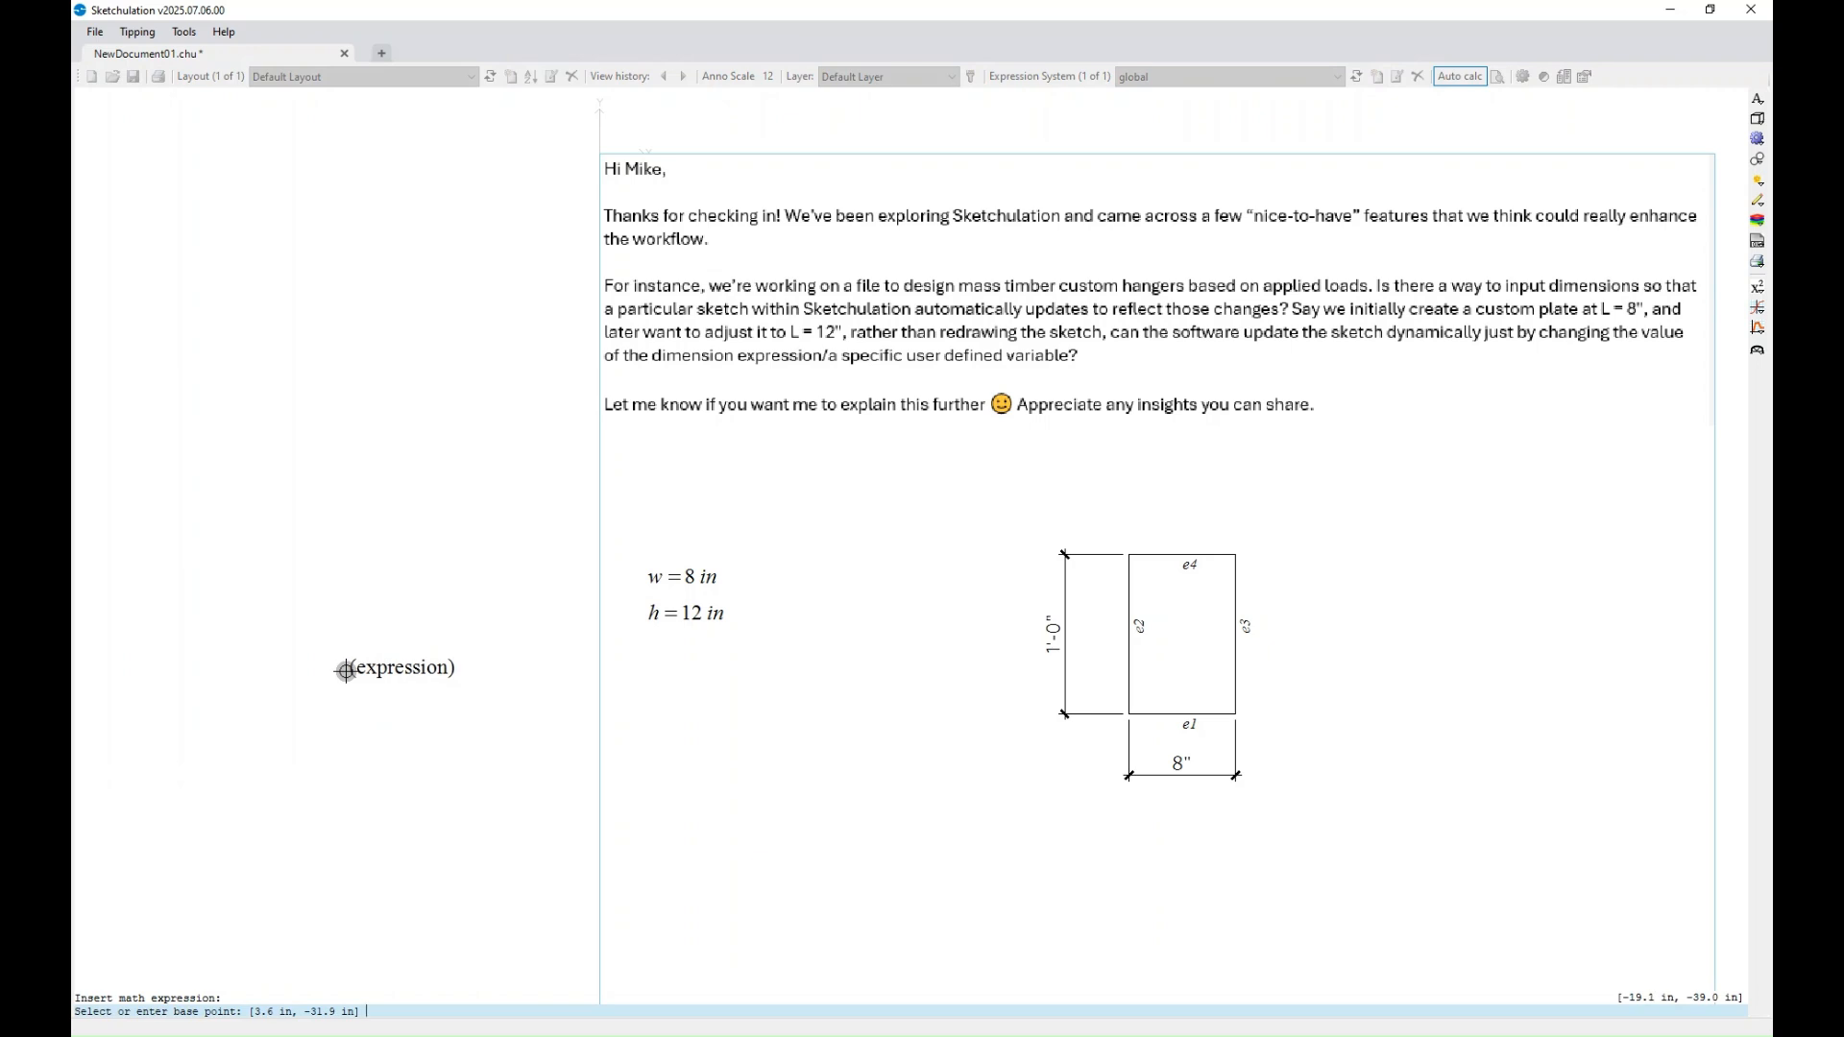
pyautogui.click(346, 670)
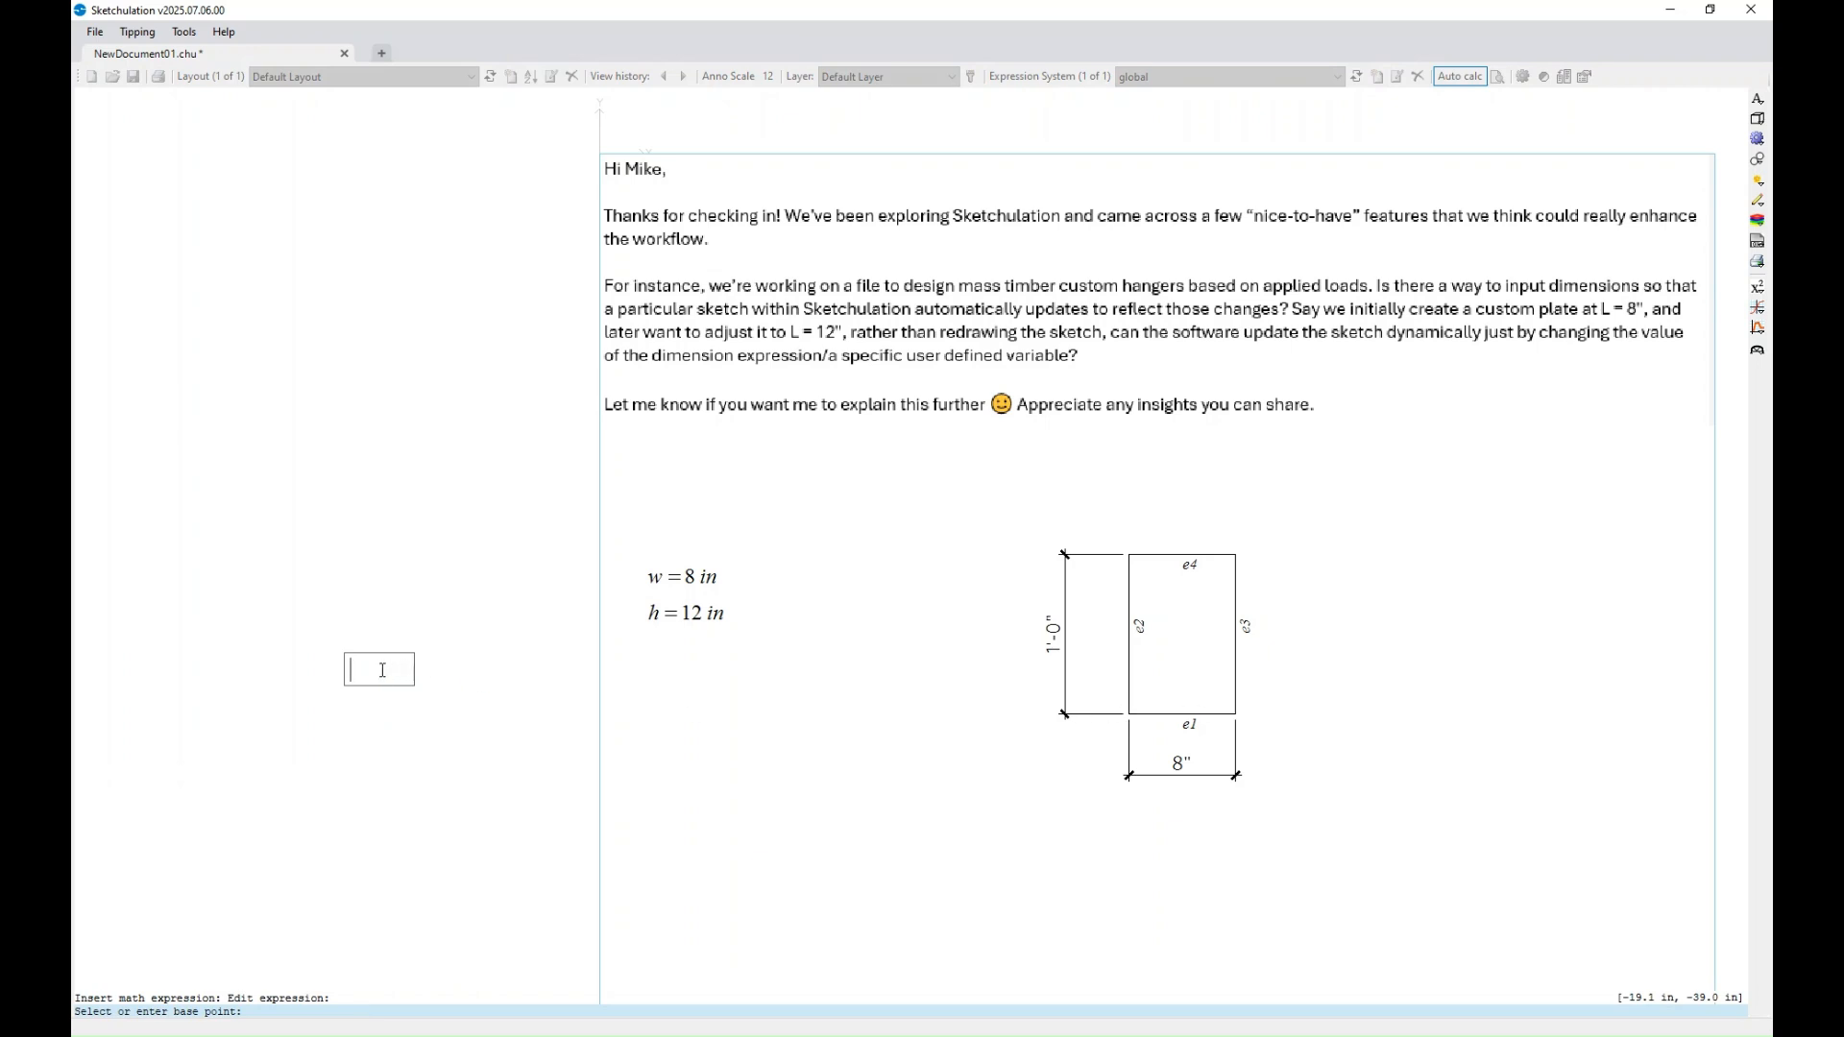
pyautogui.write('p0 = entp')
pyautogui.press('Return')
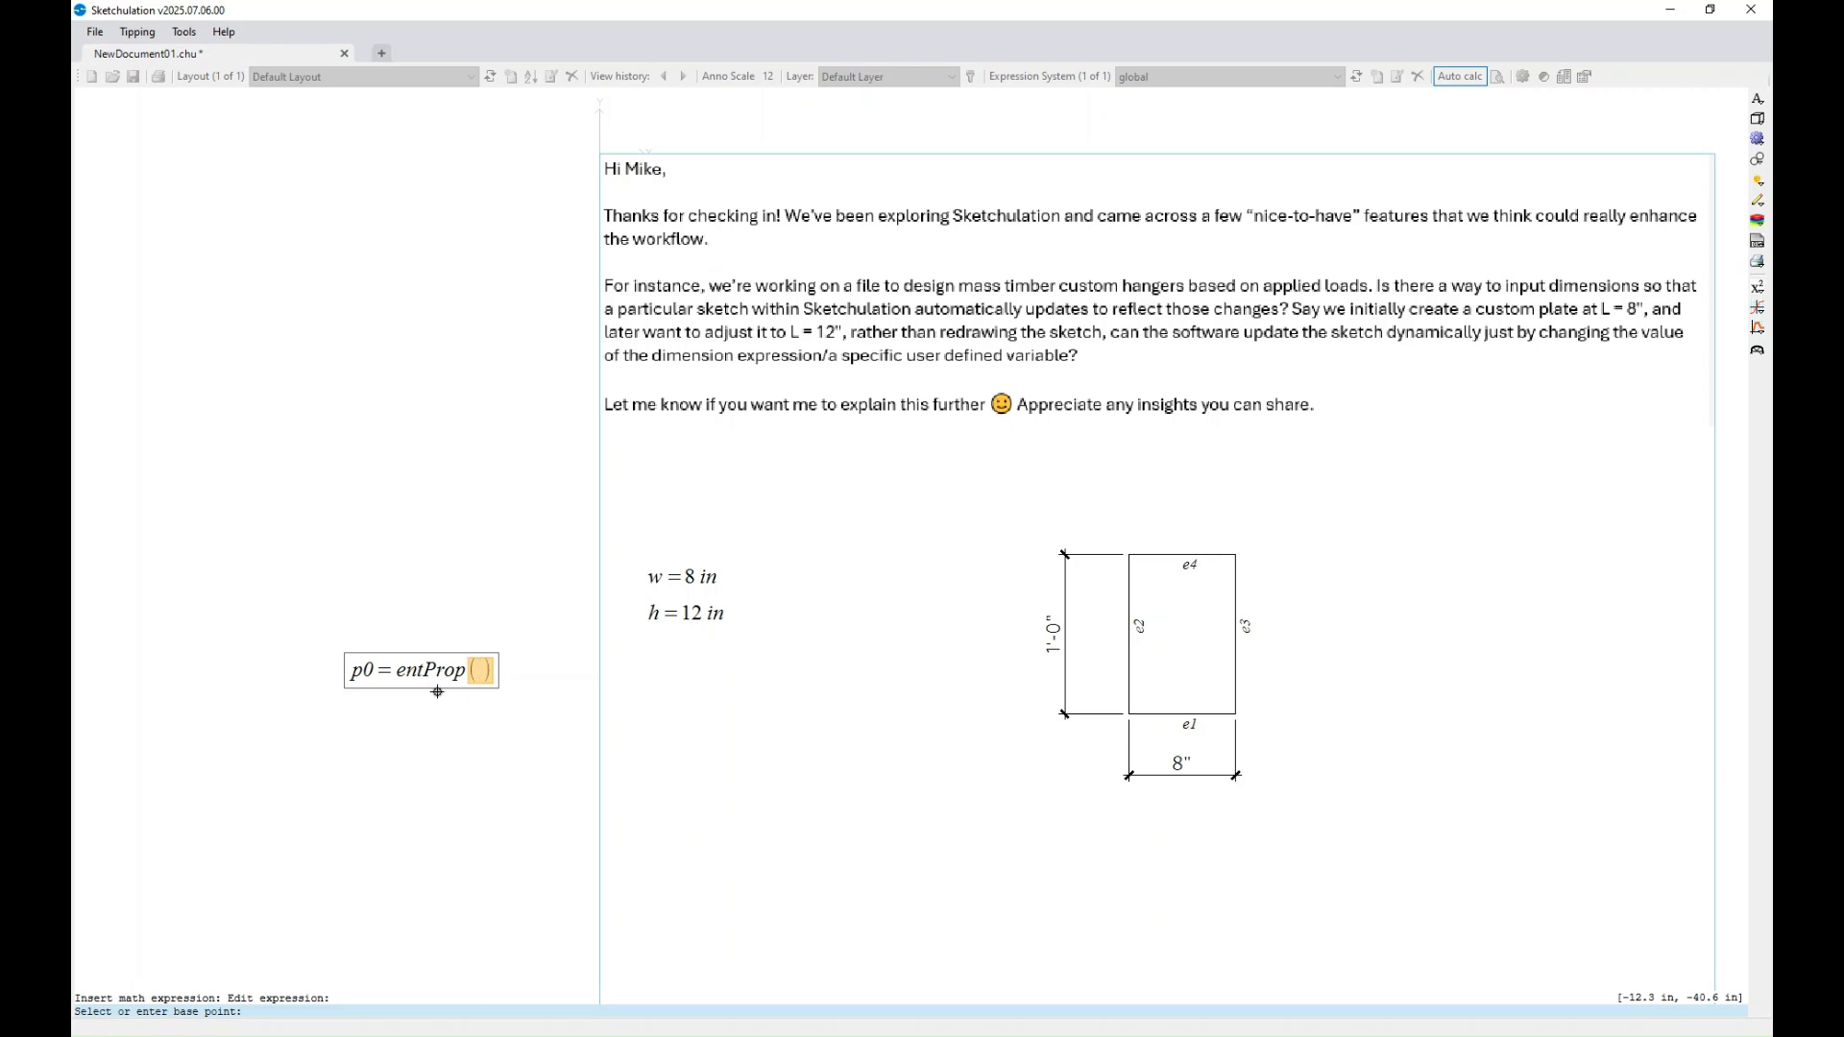
pyautogui.write('e1,po')
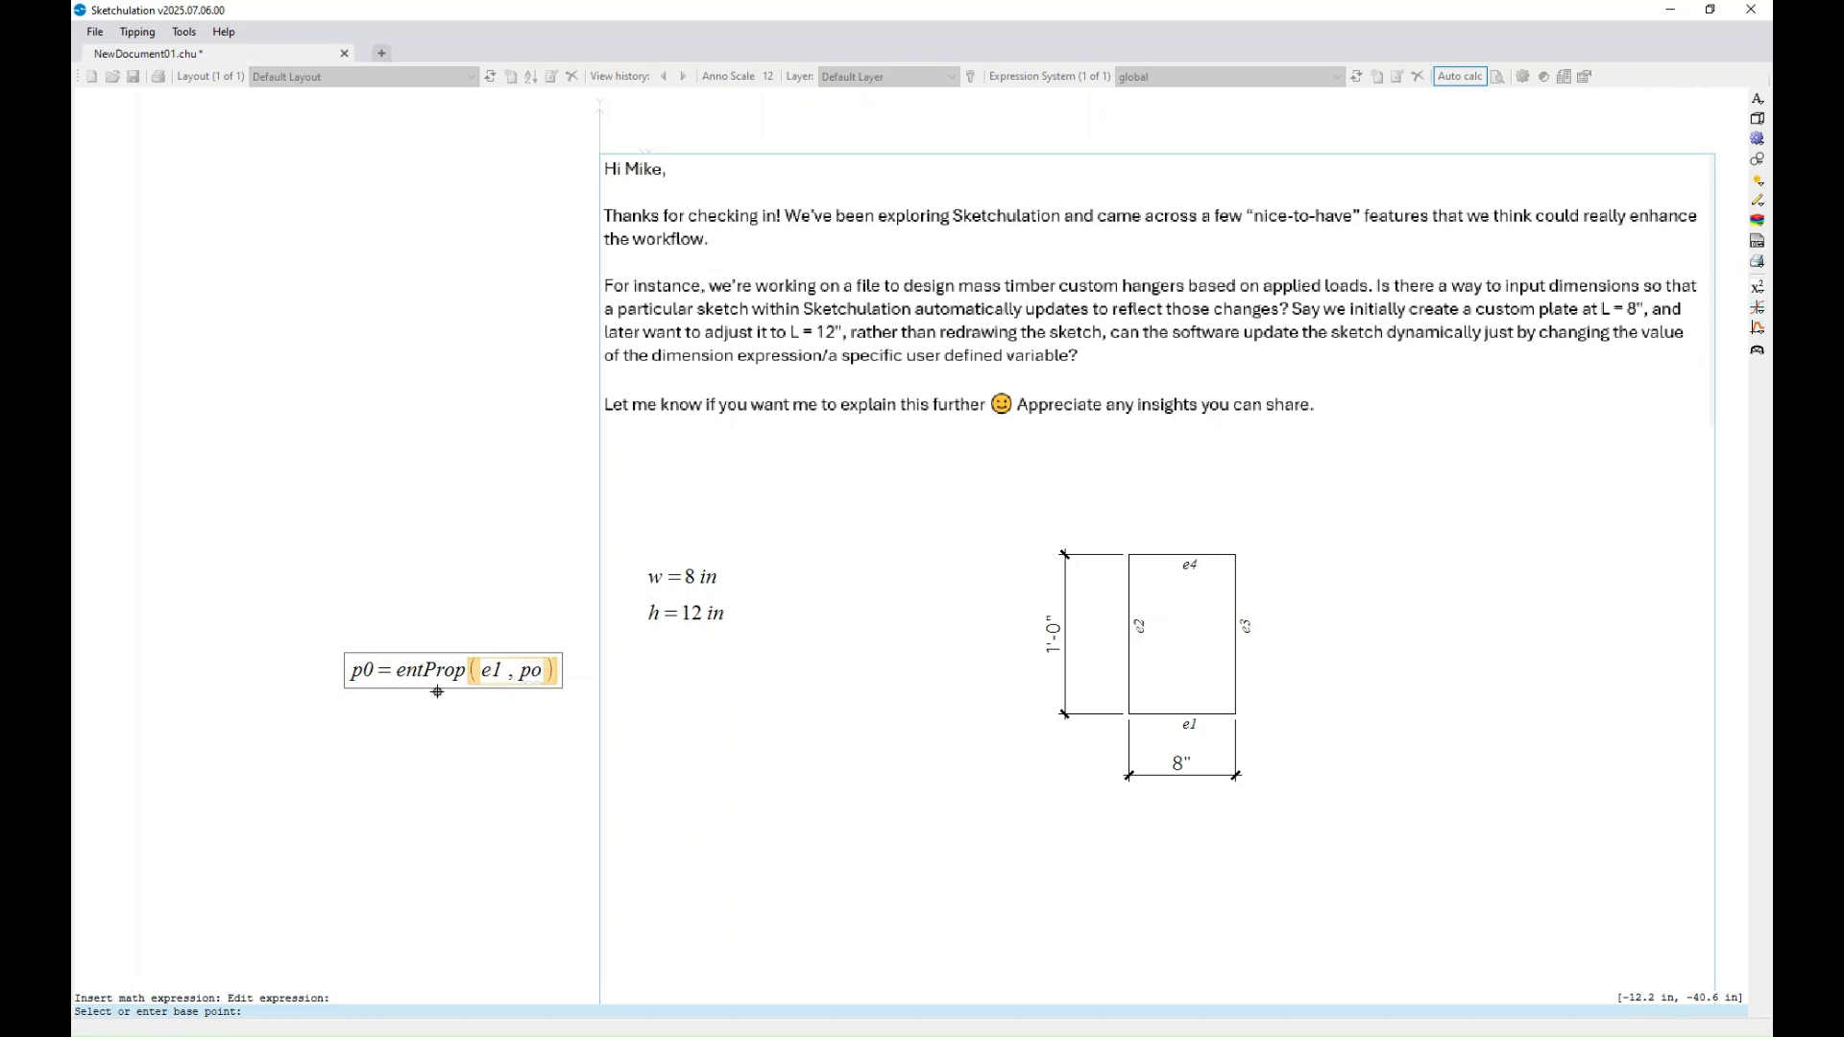
pyautogui.press('Return')
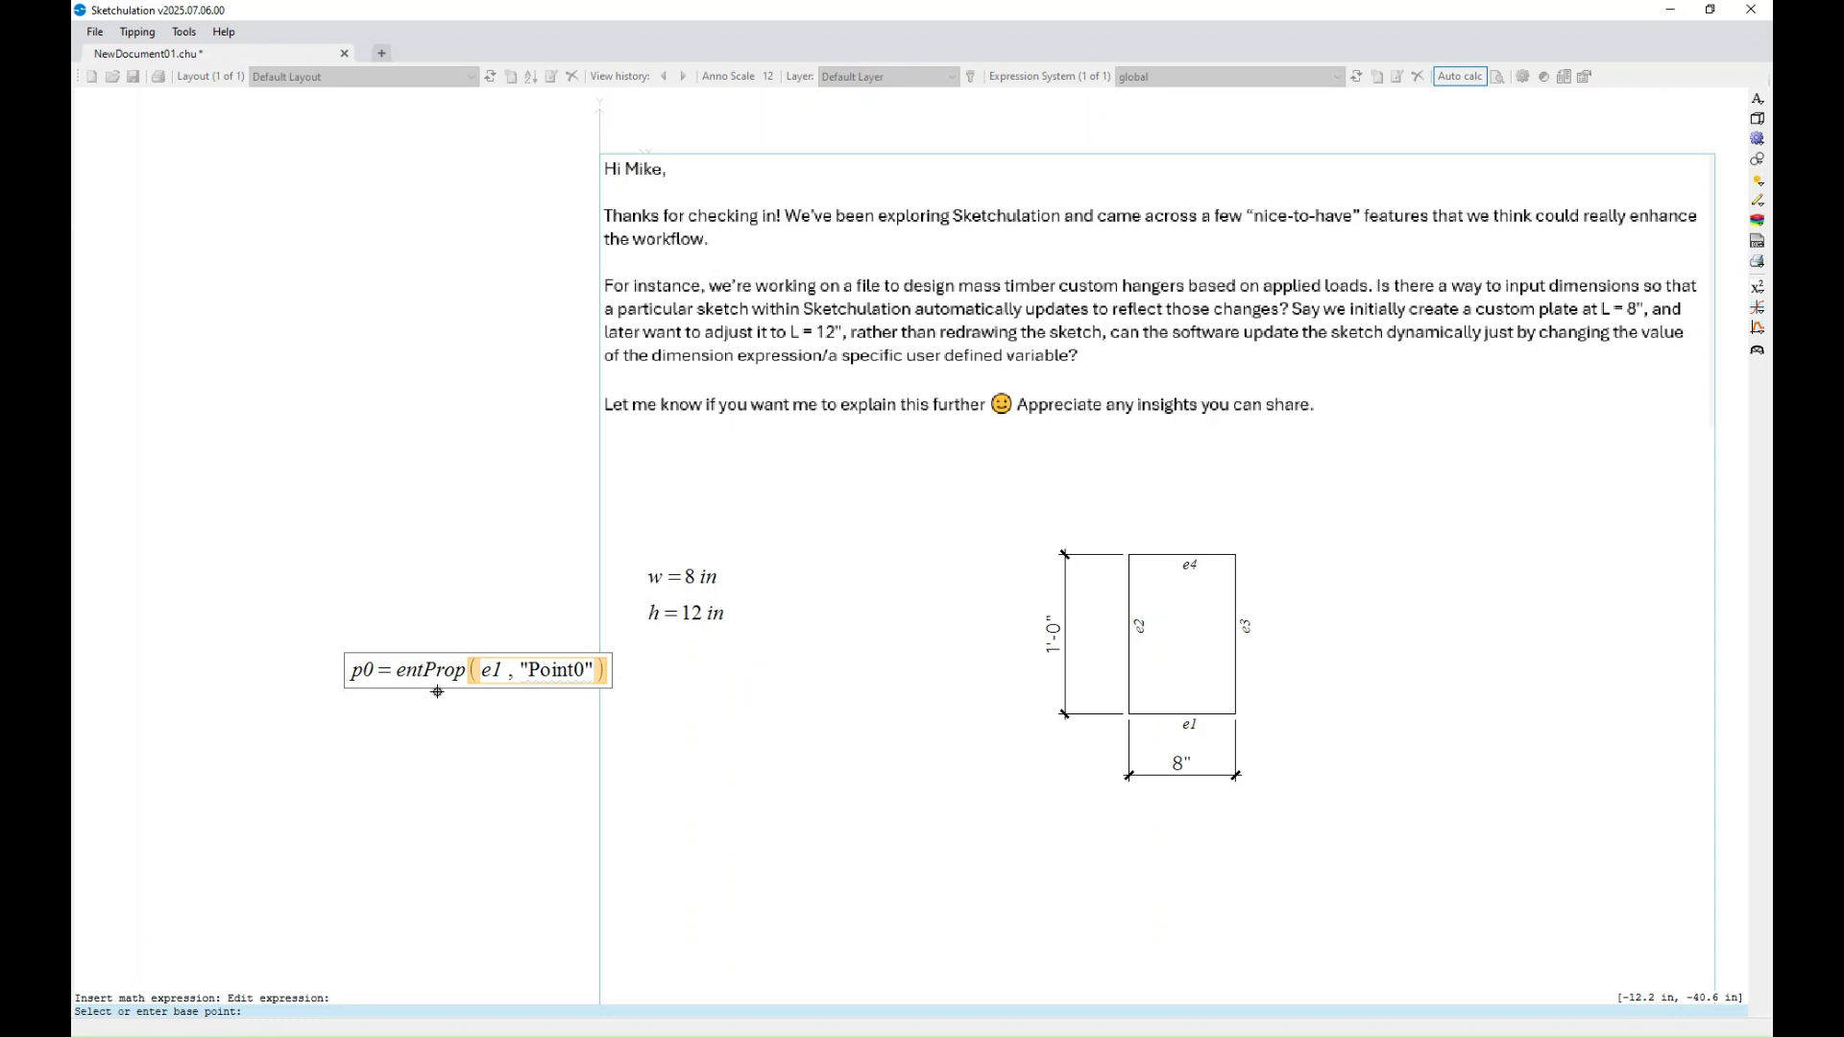
pyautogui.press('Right')
pyautogui.write('=')
pyautogui.click(527, 786)
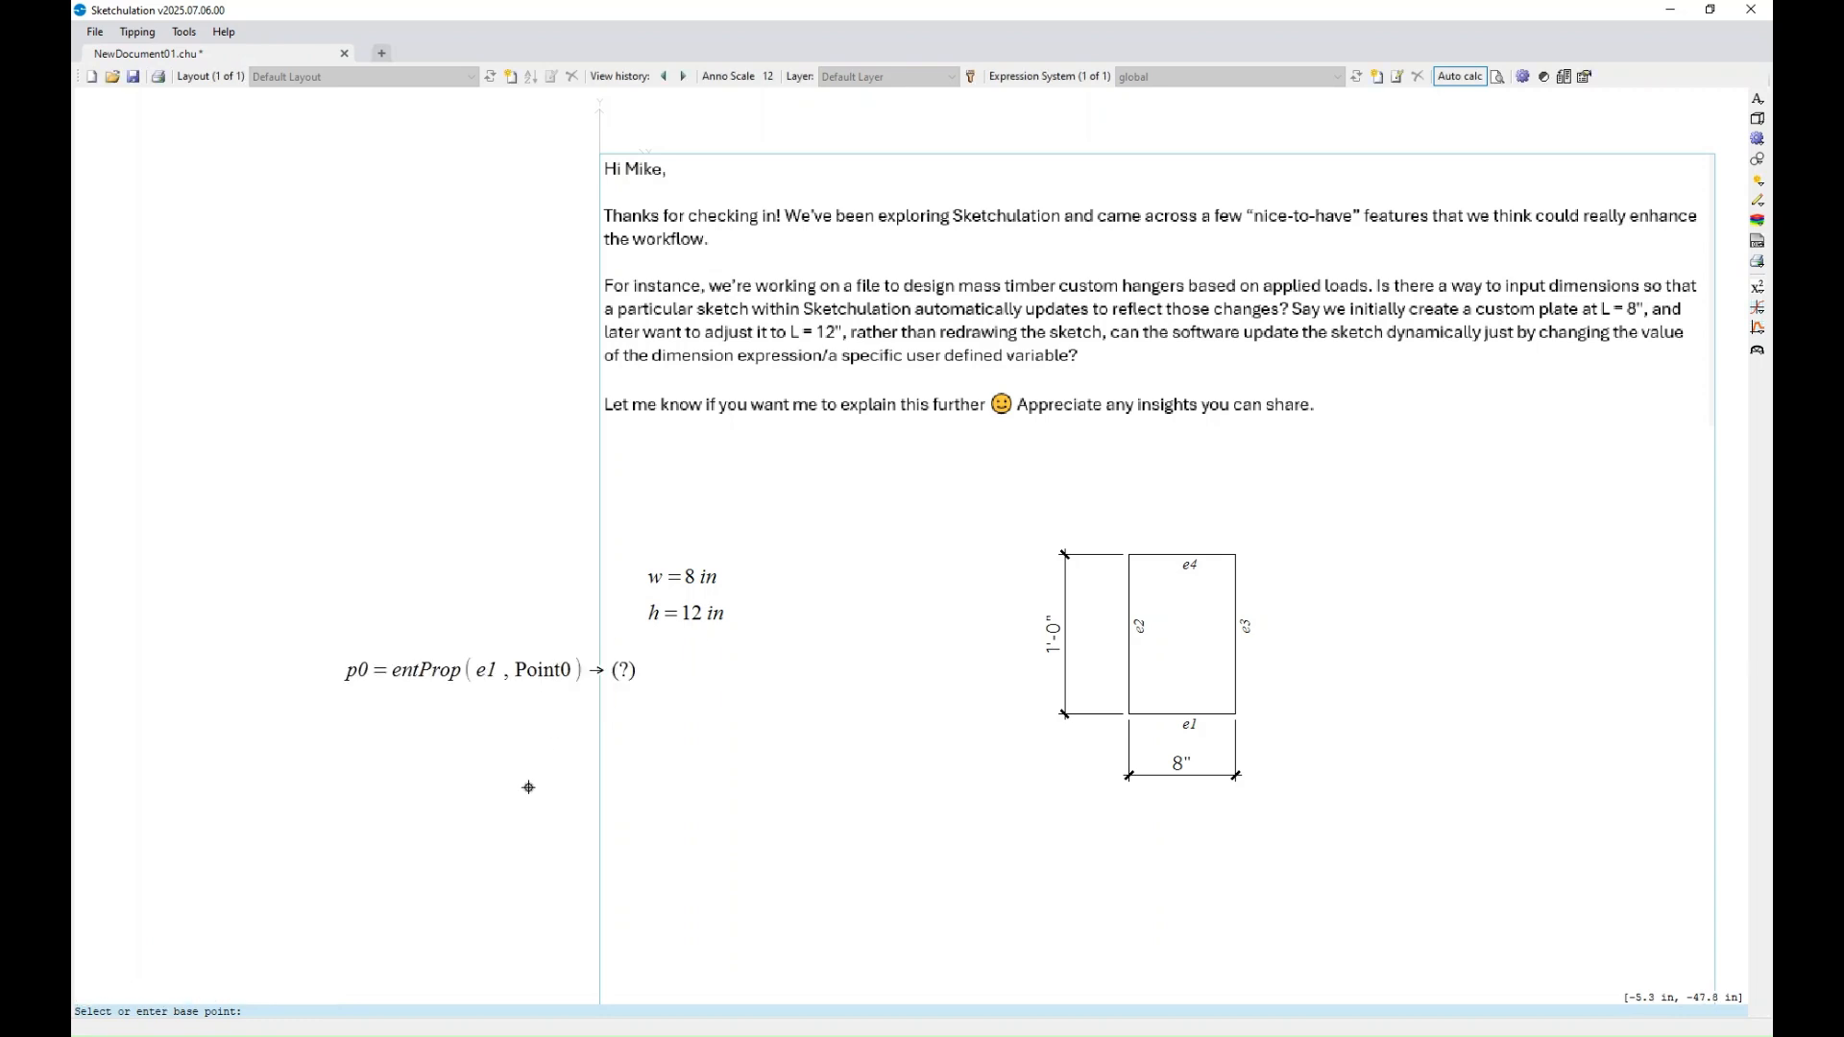
# - Move the p0 expression farther away from the page and check the start point of edge e1 on the plate
pyautogui.click(395, 673)
pyautogui.moveTo(347, 669); pyautogui.dragTo(106, 643)
pyautogui.click(1180, 715)
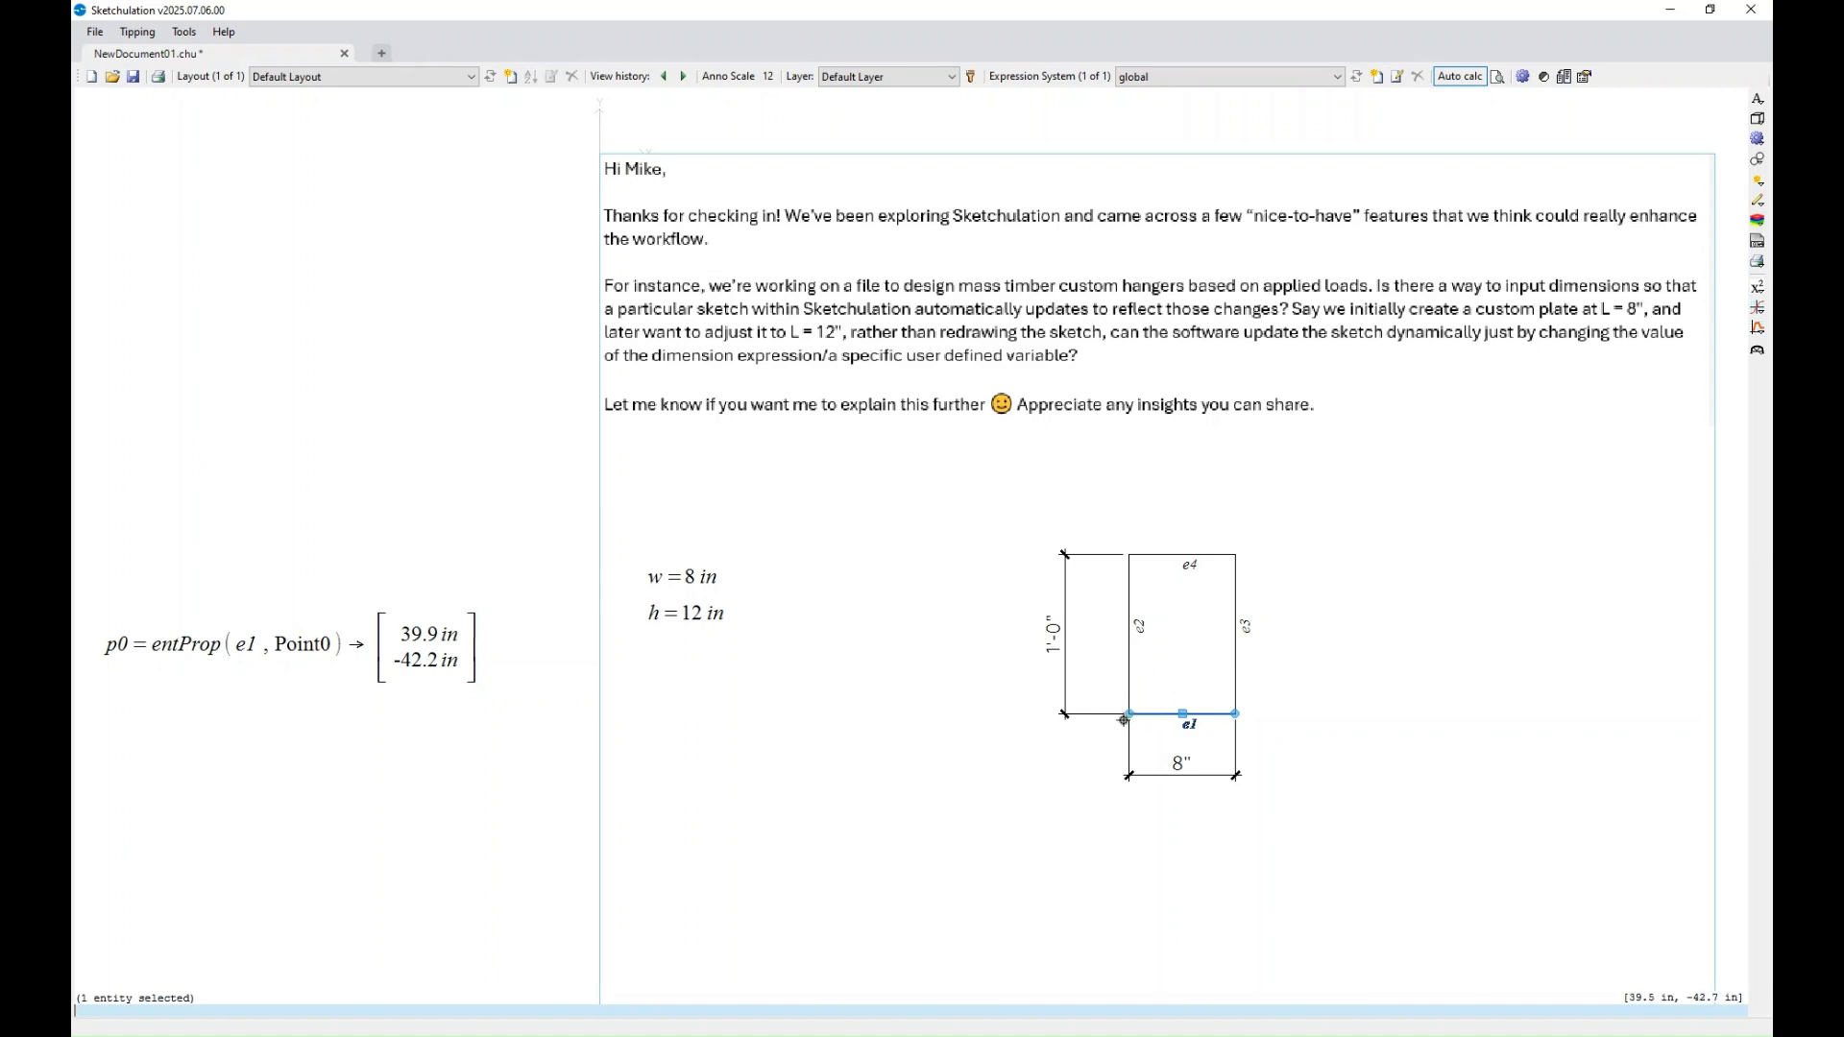
pyautogui.scroll(-1, 1085, 779)
pyautogui.moveTo(1072, 821); pyautogui.dragTo(1086, 761, button='middle')
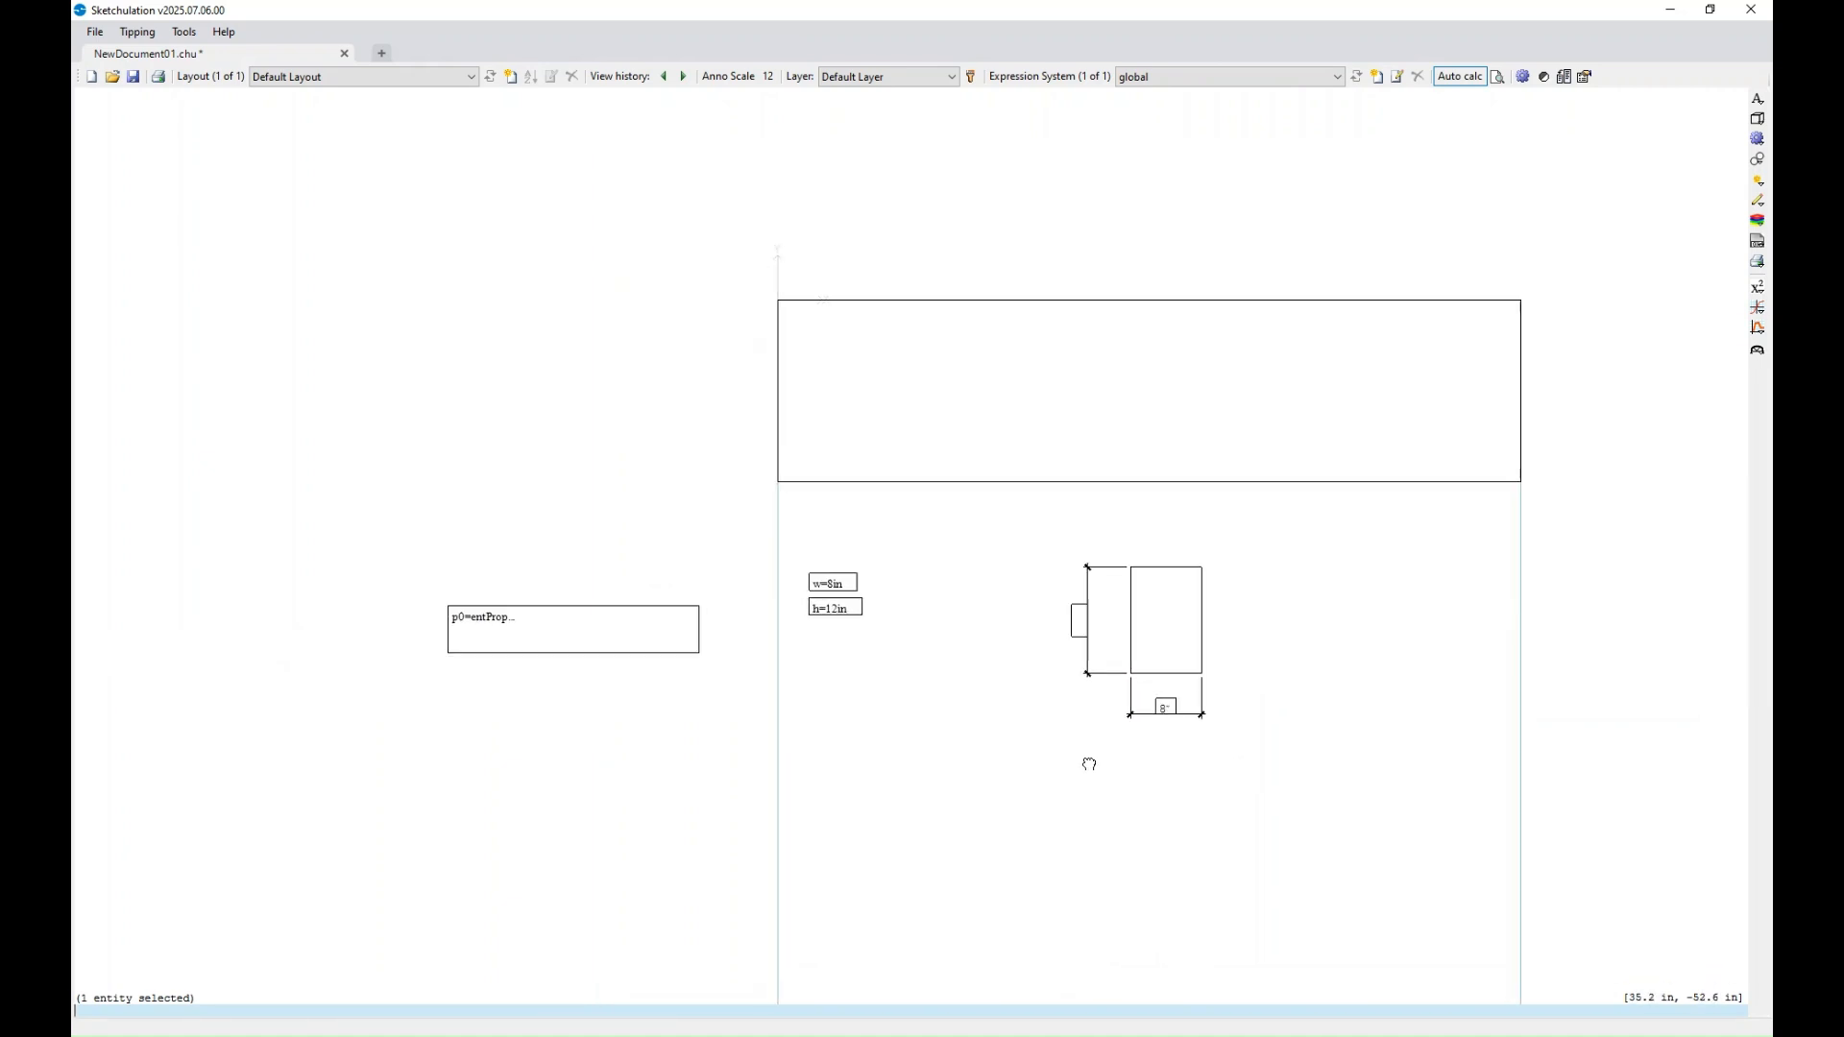
pyautogui.press('Escape')
# - Add a copied expression below p0 that reads p1 = p0 + [0; h], with its result displayed
pyautogui.click(556, 618)
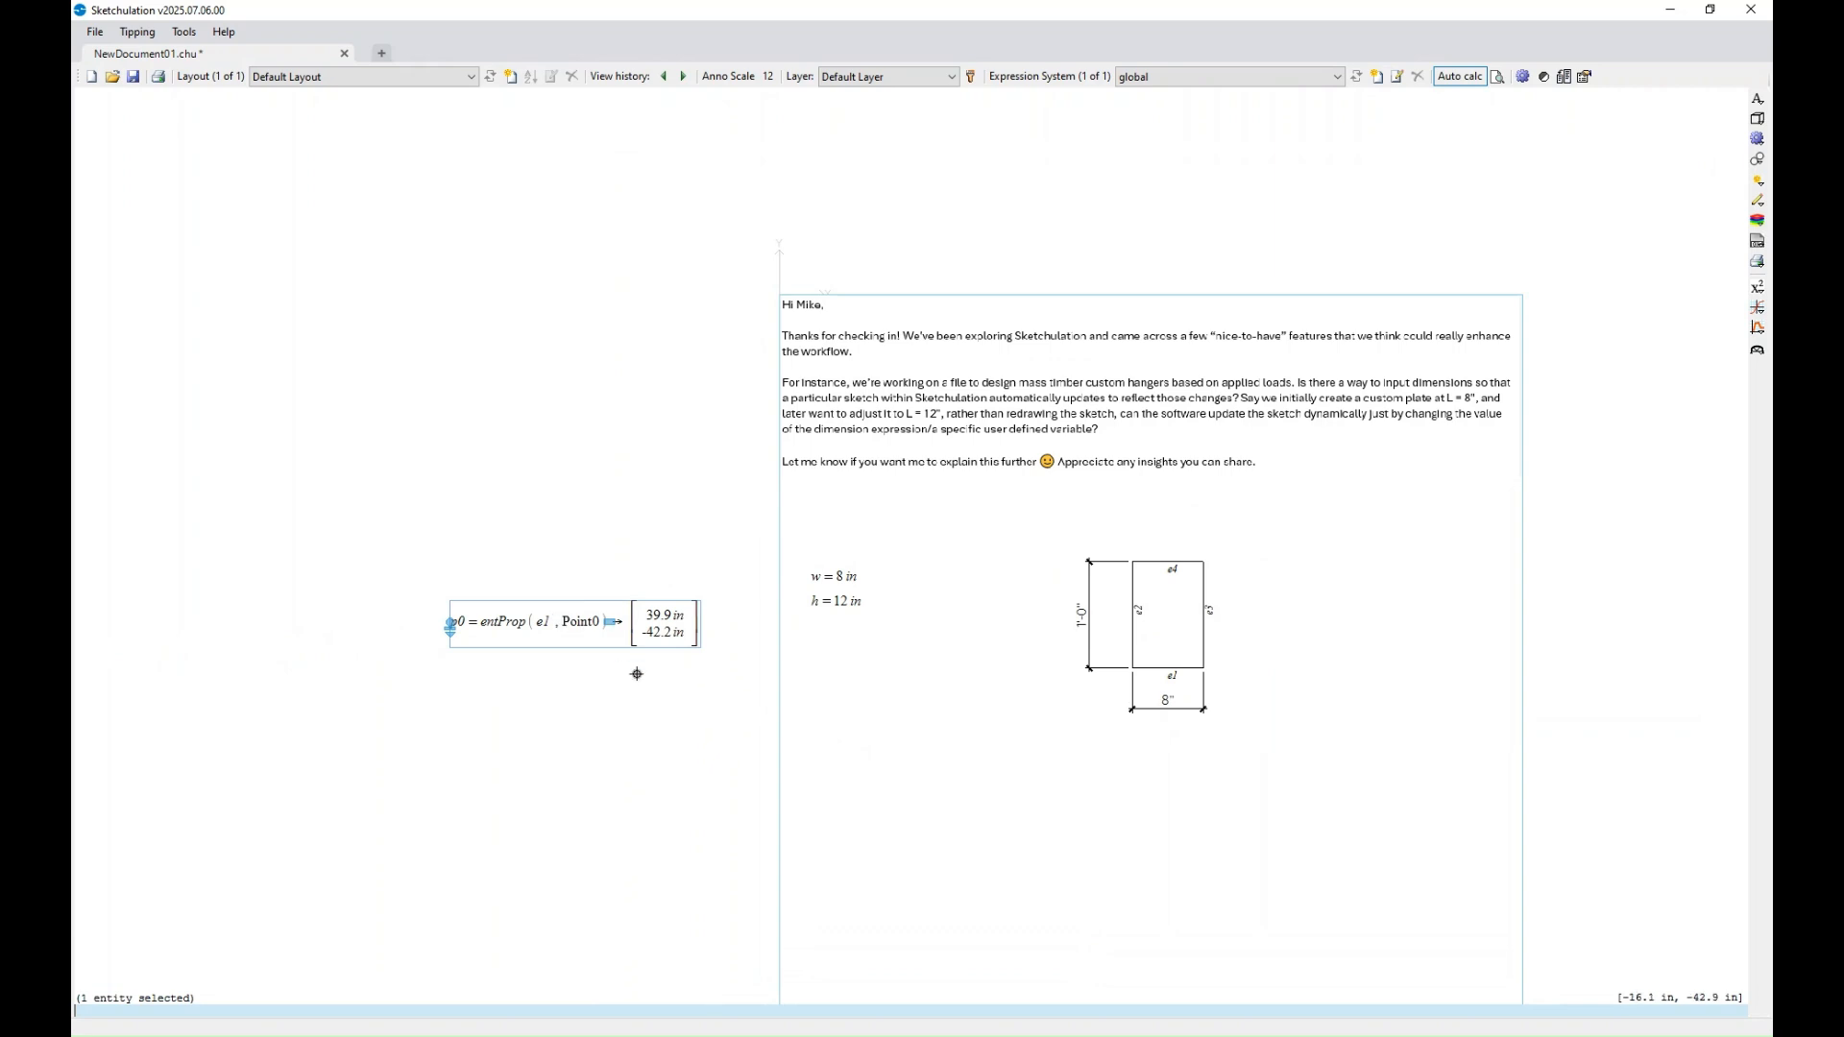
pyautogui.write('cx')
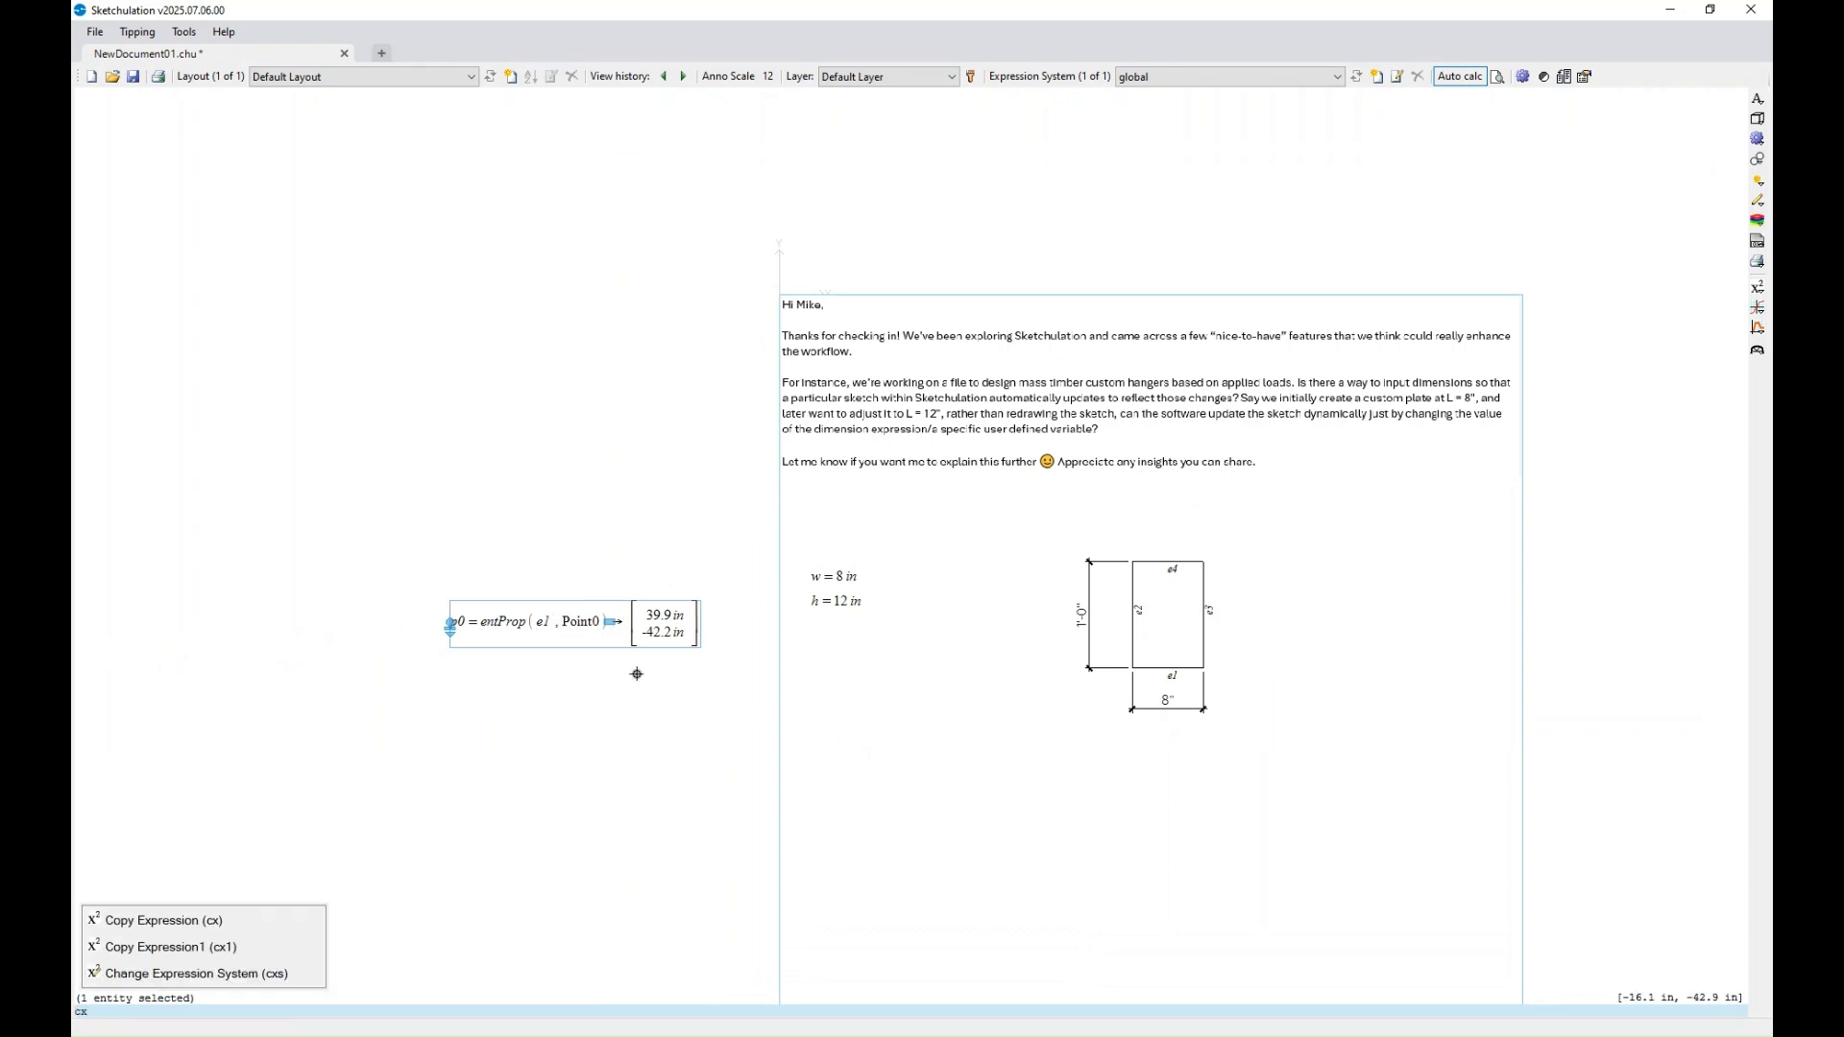
pyautogui.press('Return')
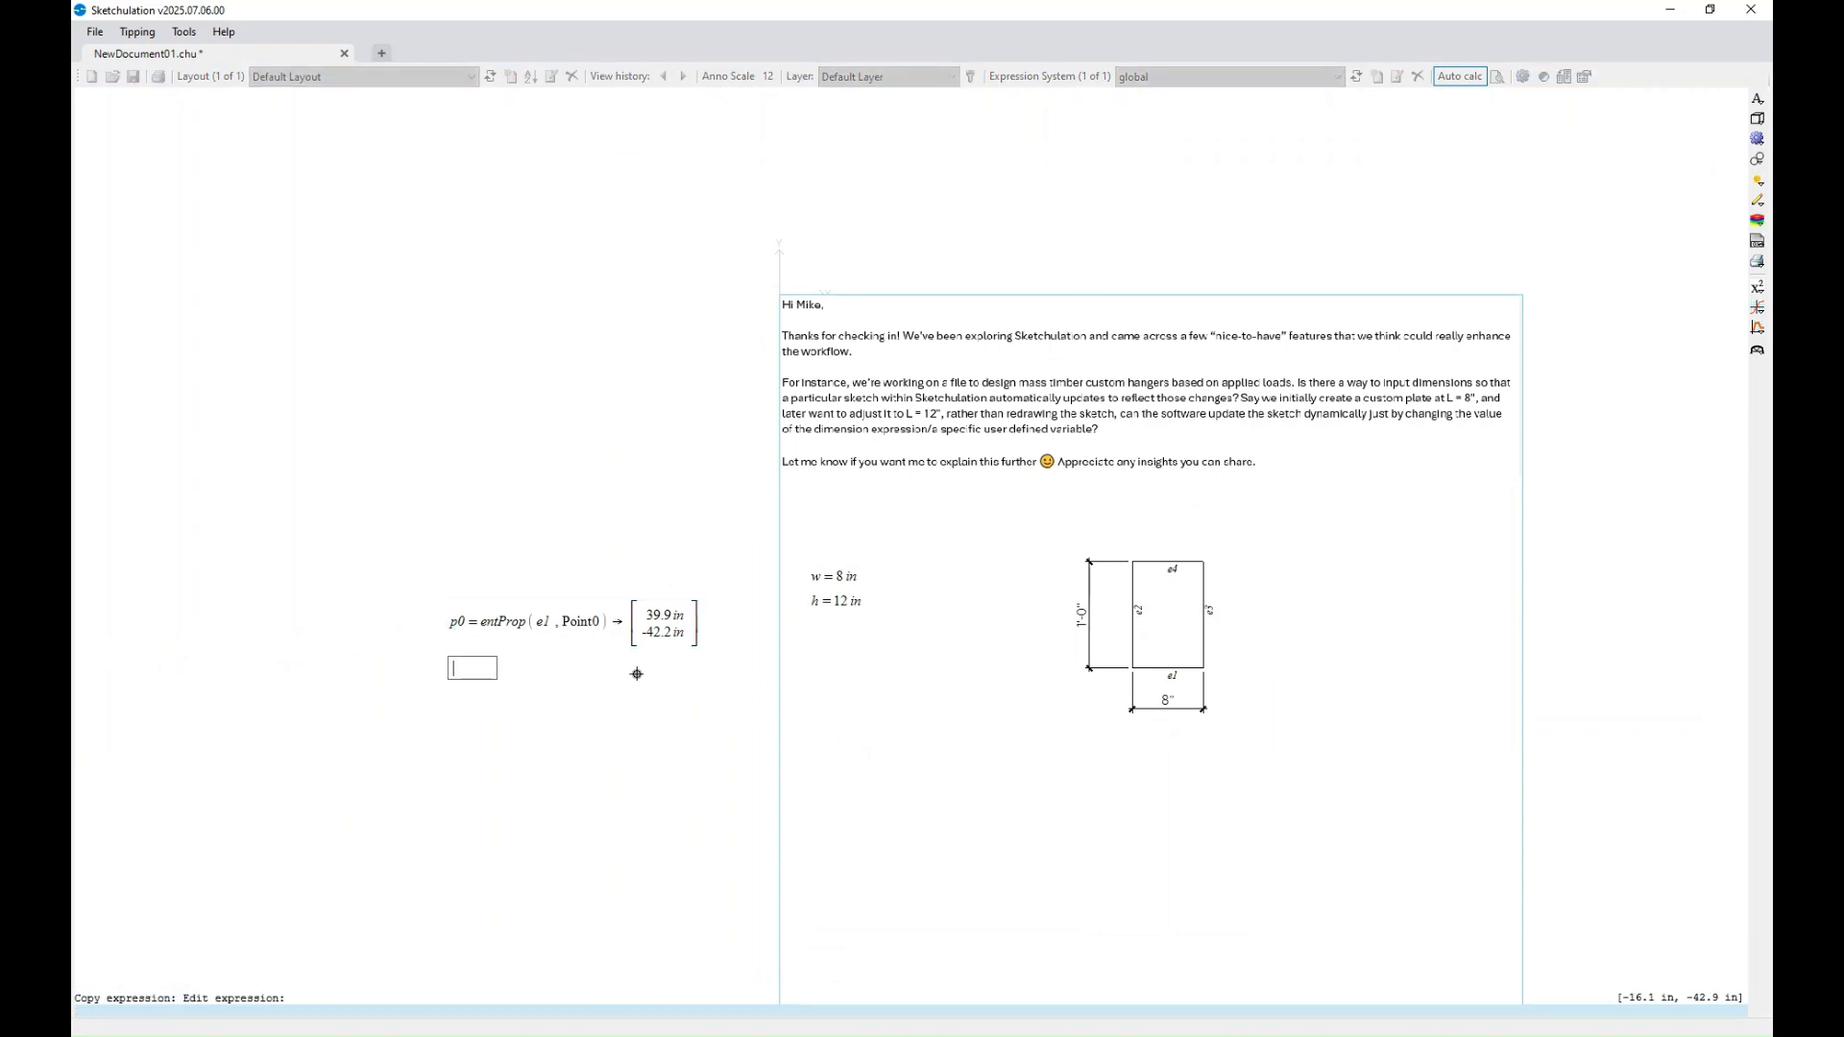
pyautogui.write('p1')
pyautogui.scroll(2, 1137, 564)
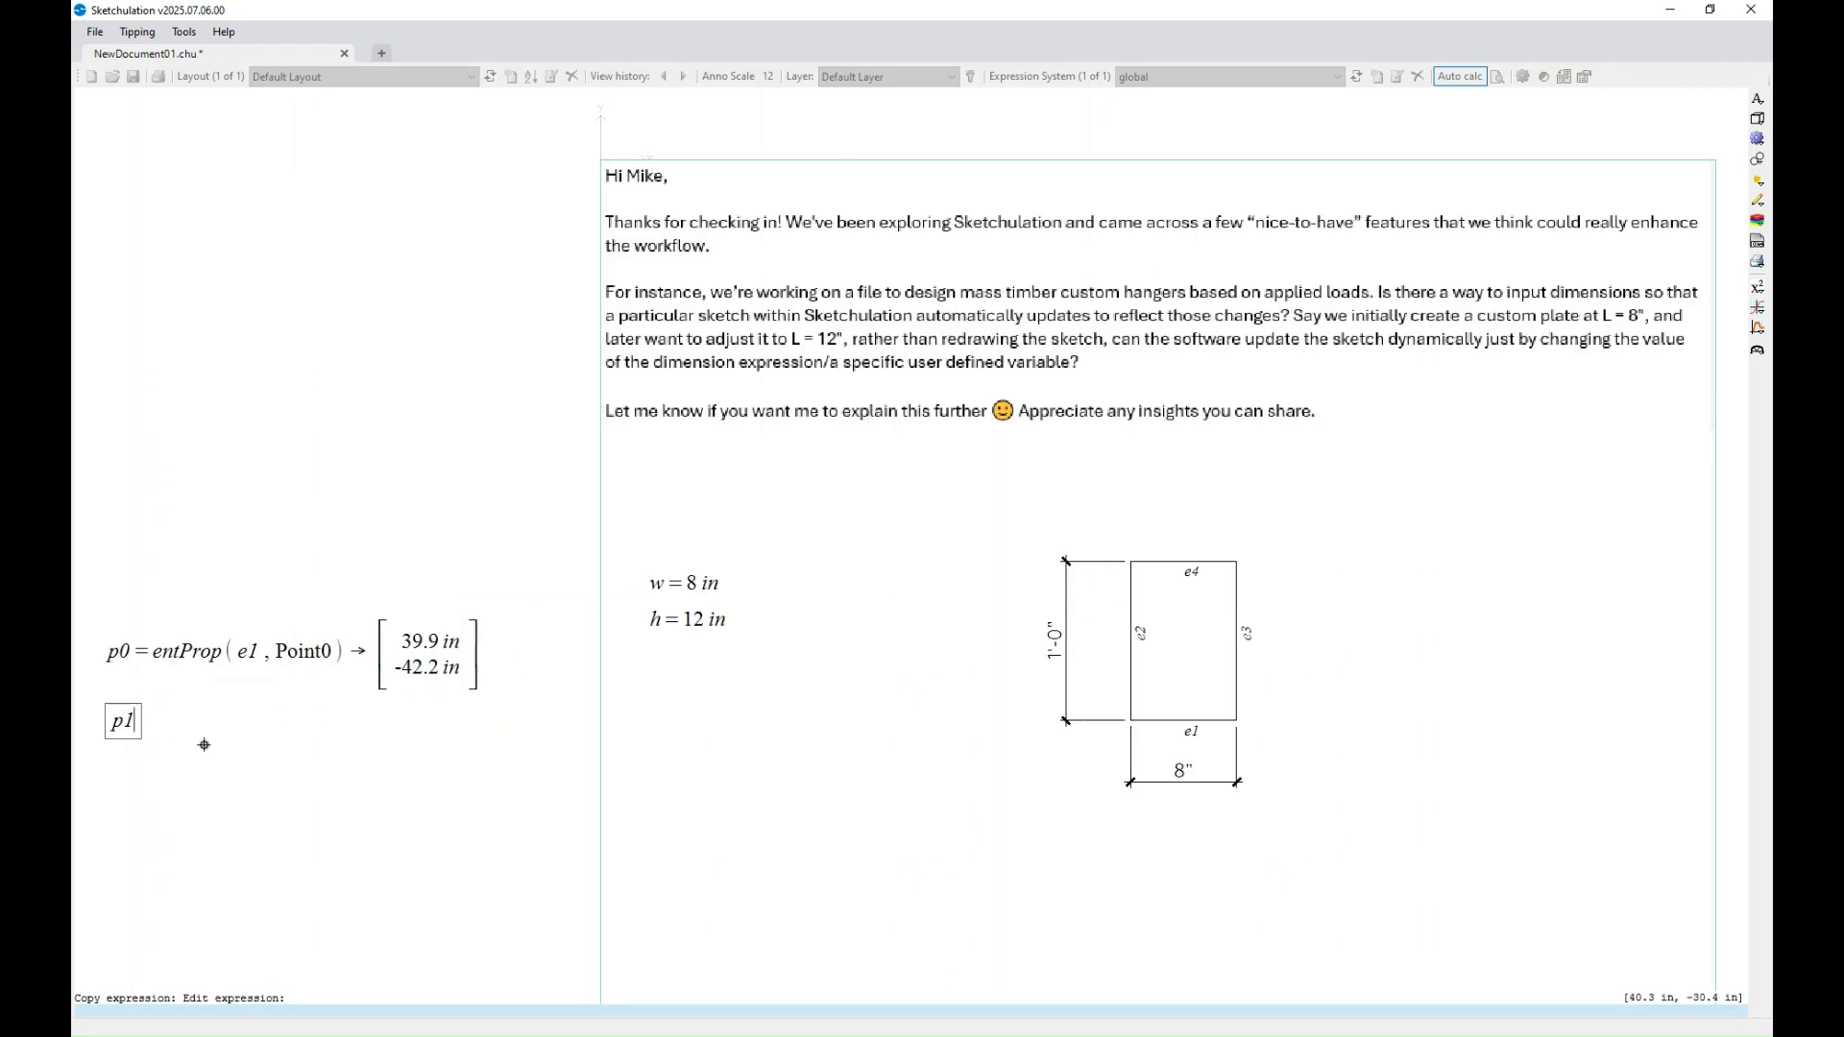
pyautogui.write('= p0+[')
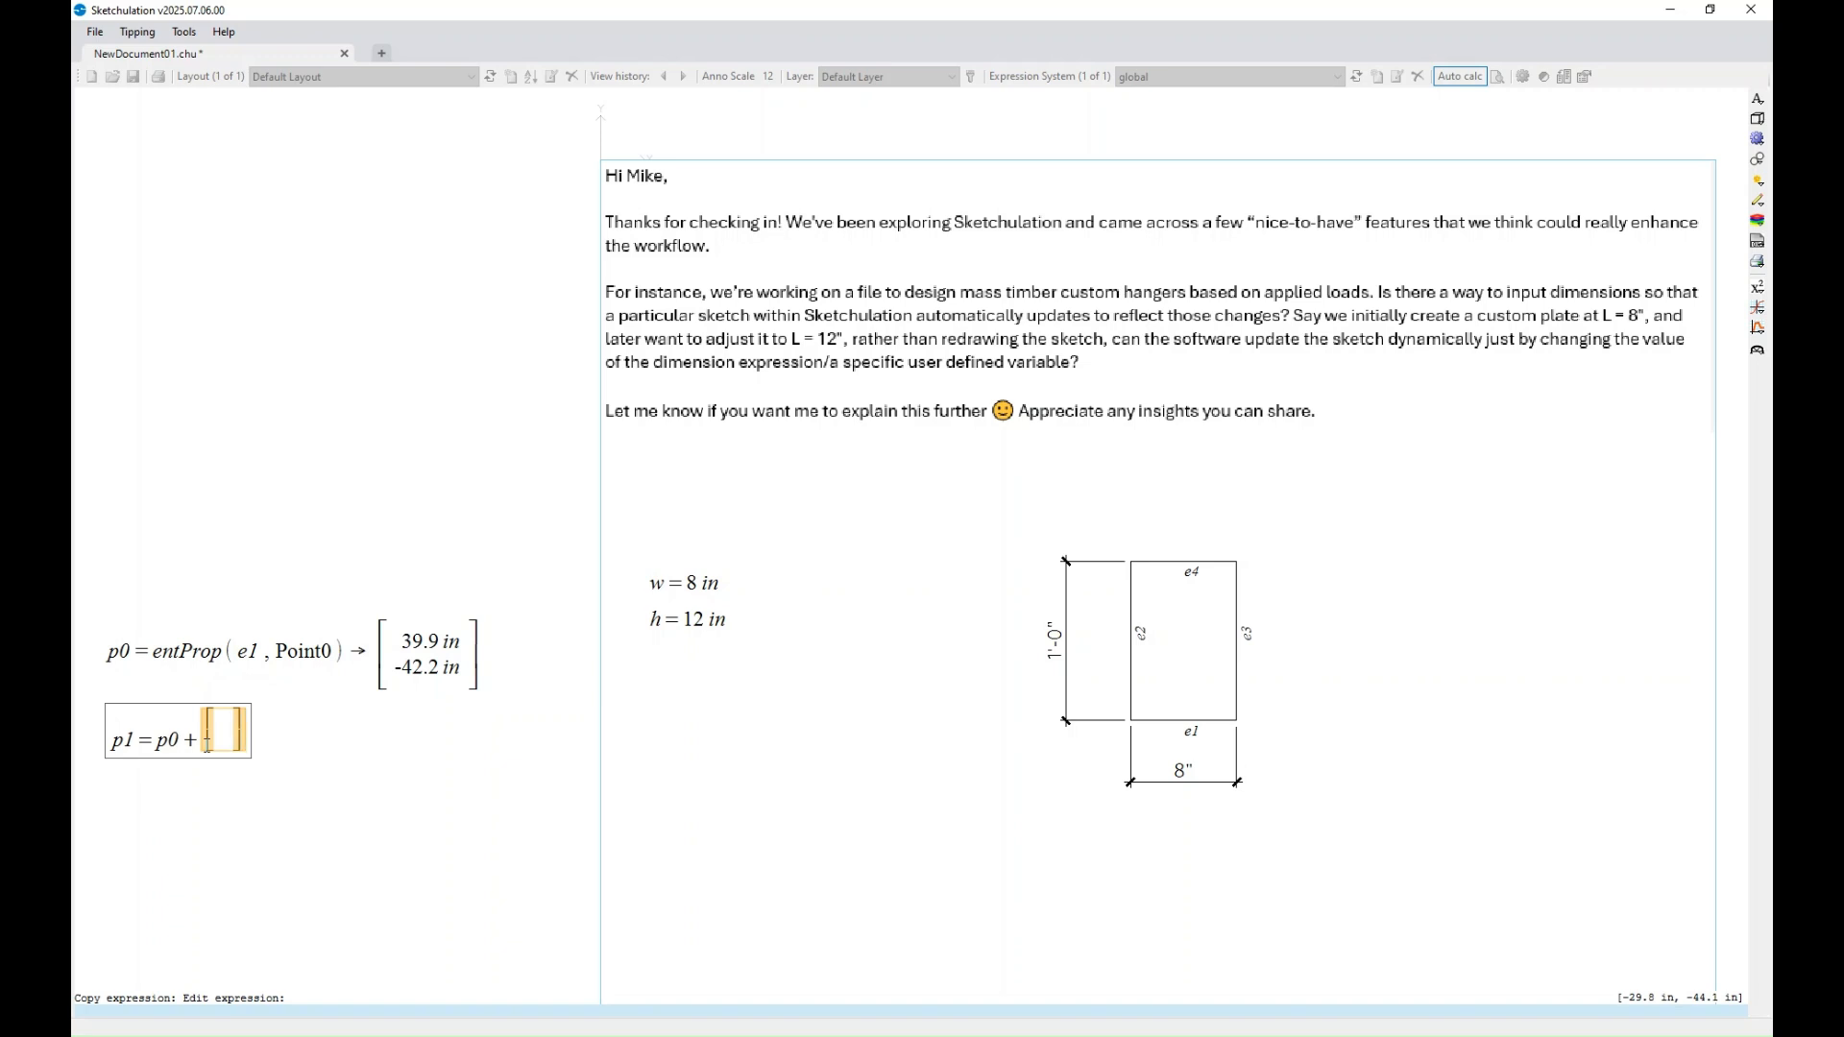
pyautogui.write('0,')
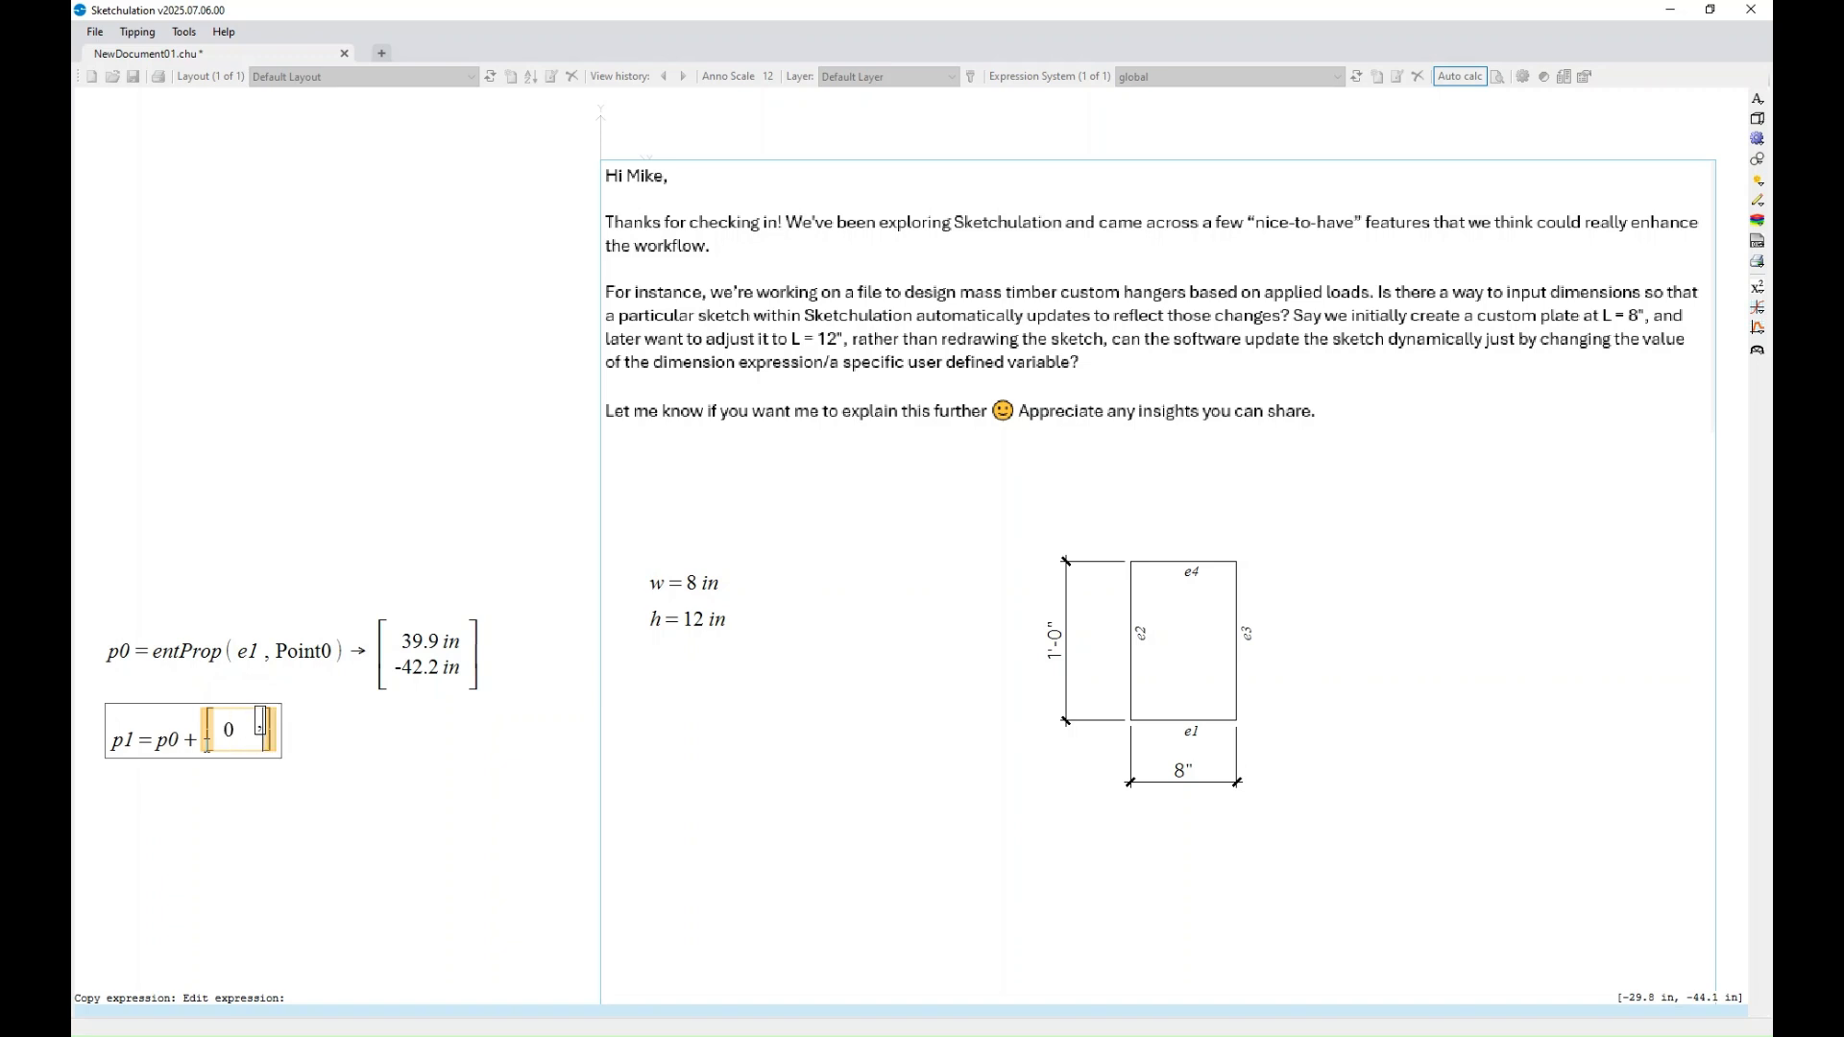
pyautogui.press('BackSpace')
pyautogui.write(';h')
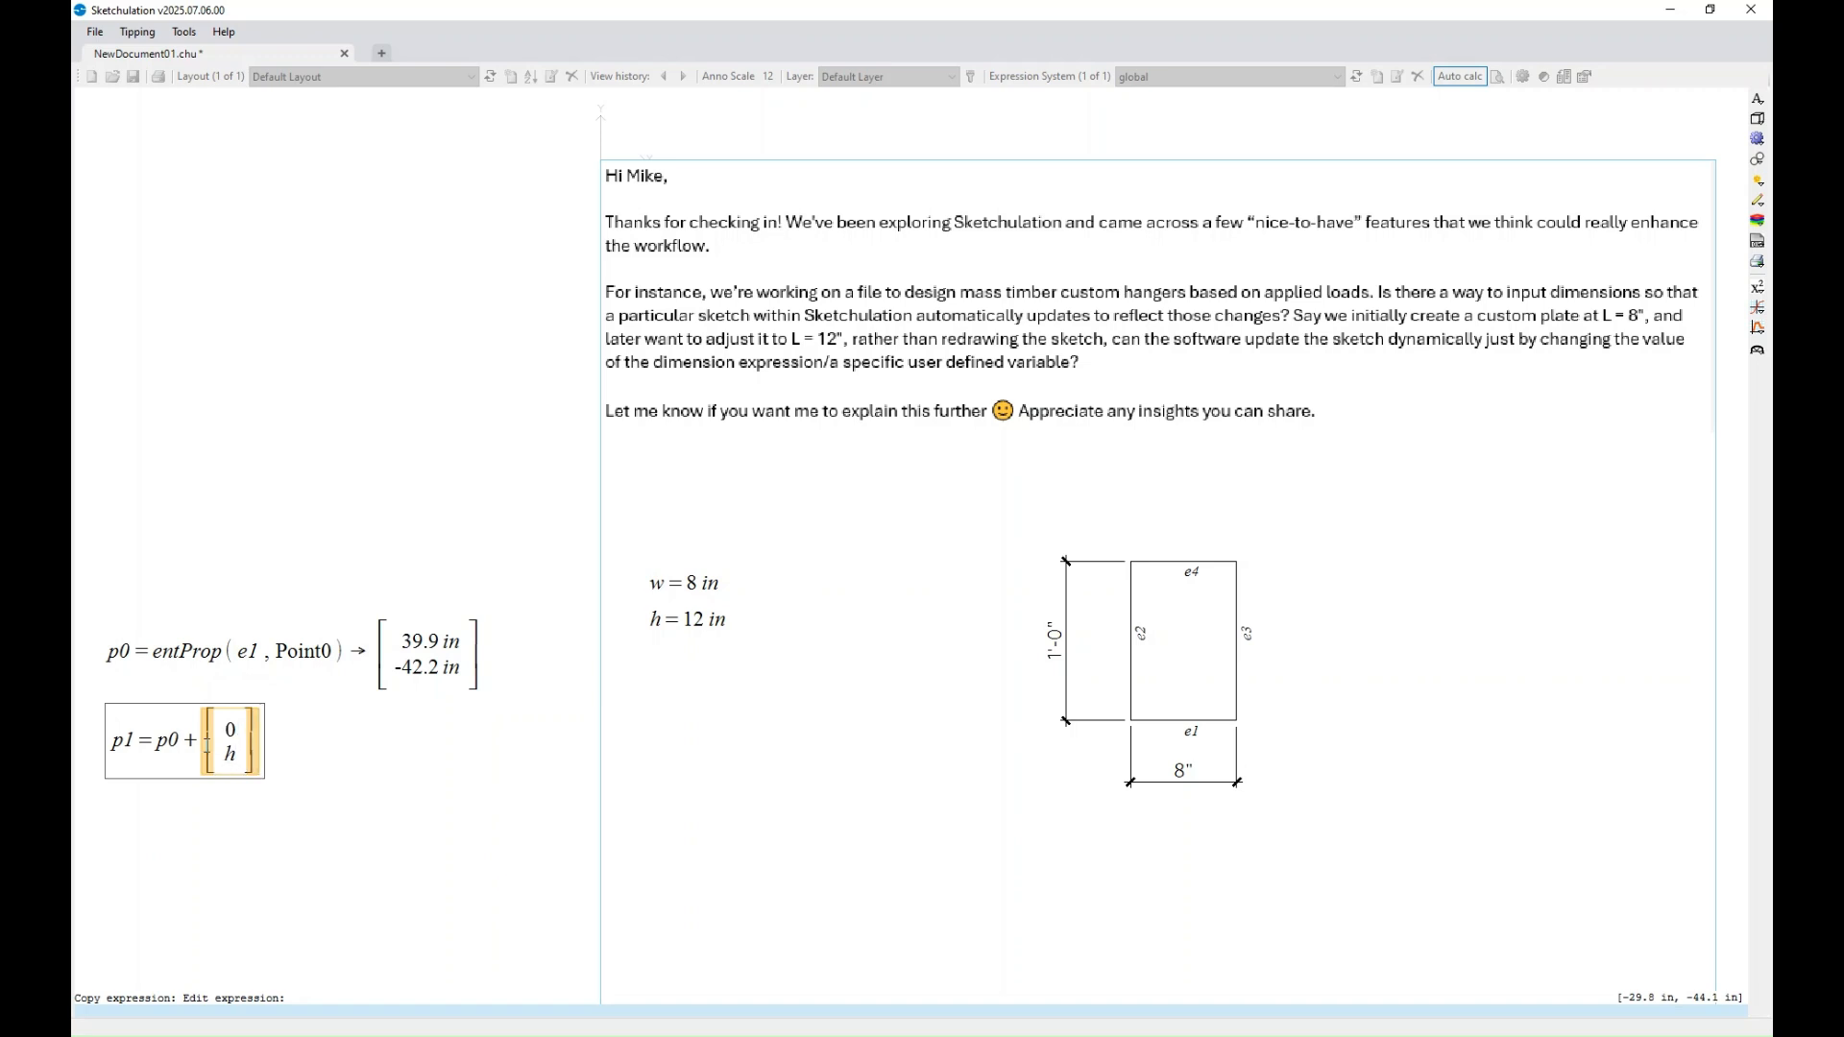
pyautogui.hotkey('ctrl', '.')
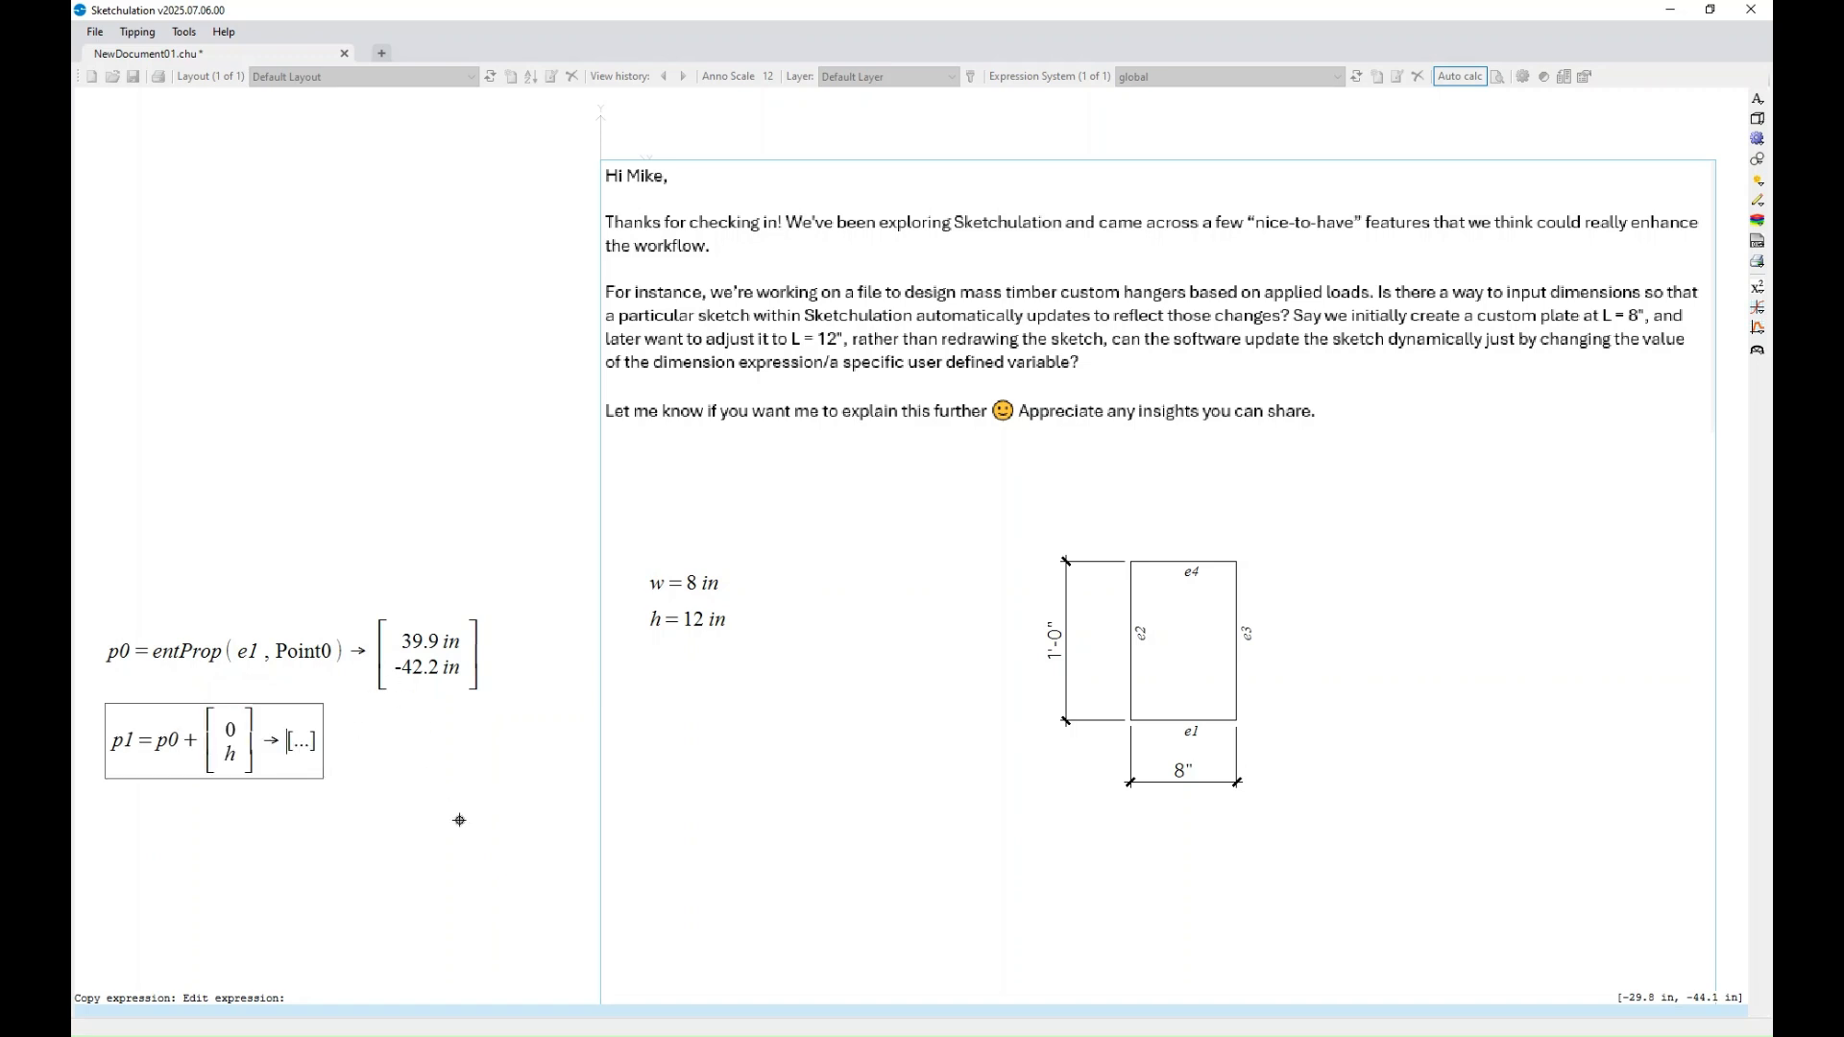
pyautogui.click(460, 820)
pyautogui.moveTo(431, 803); pyautogui.dragTo(590, 737, button='middle')
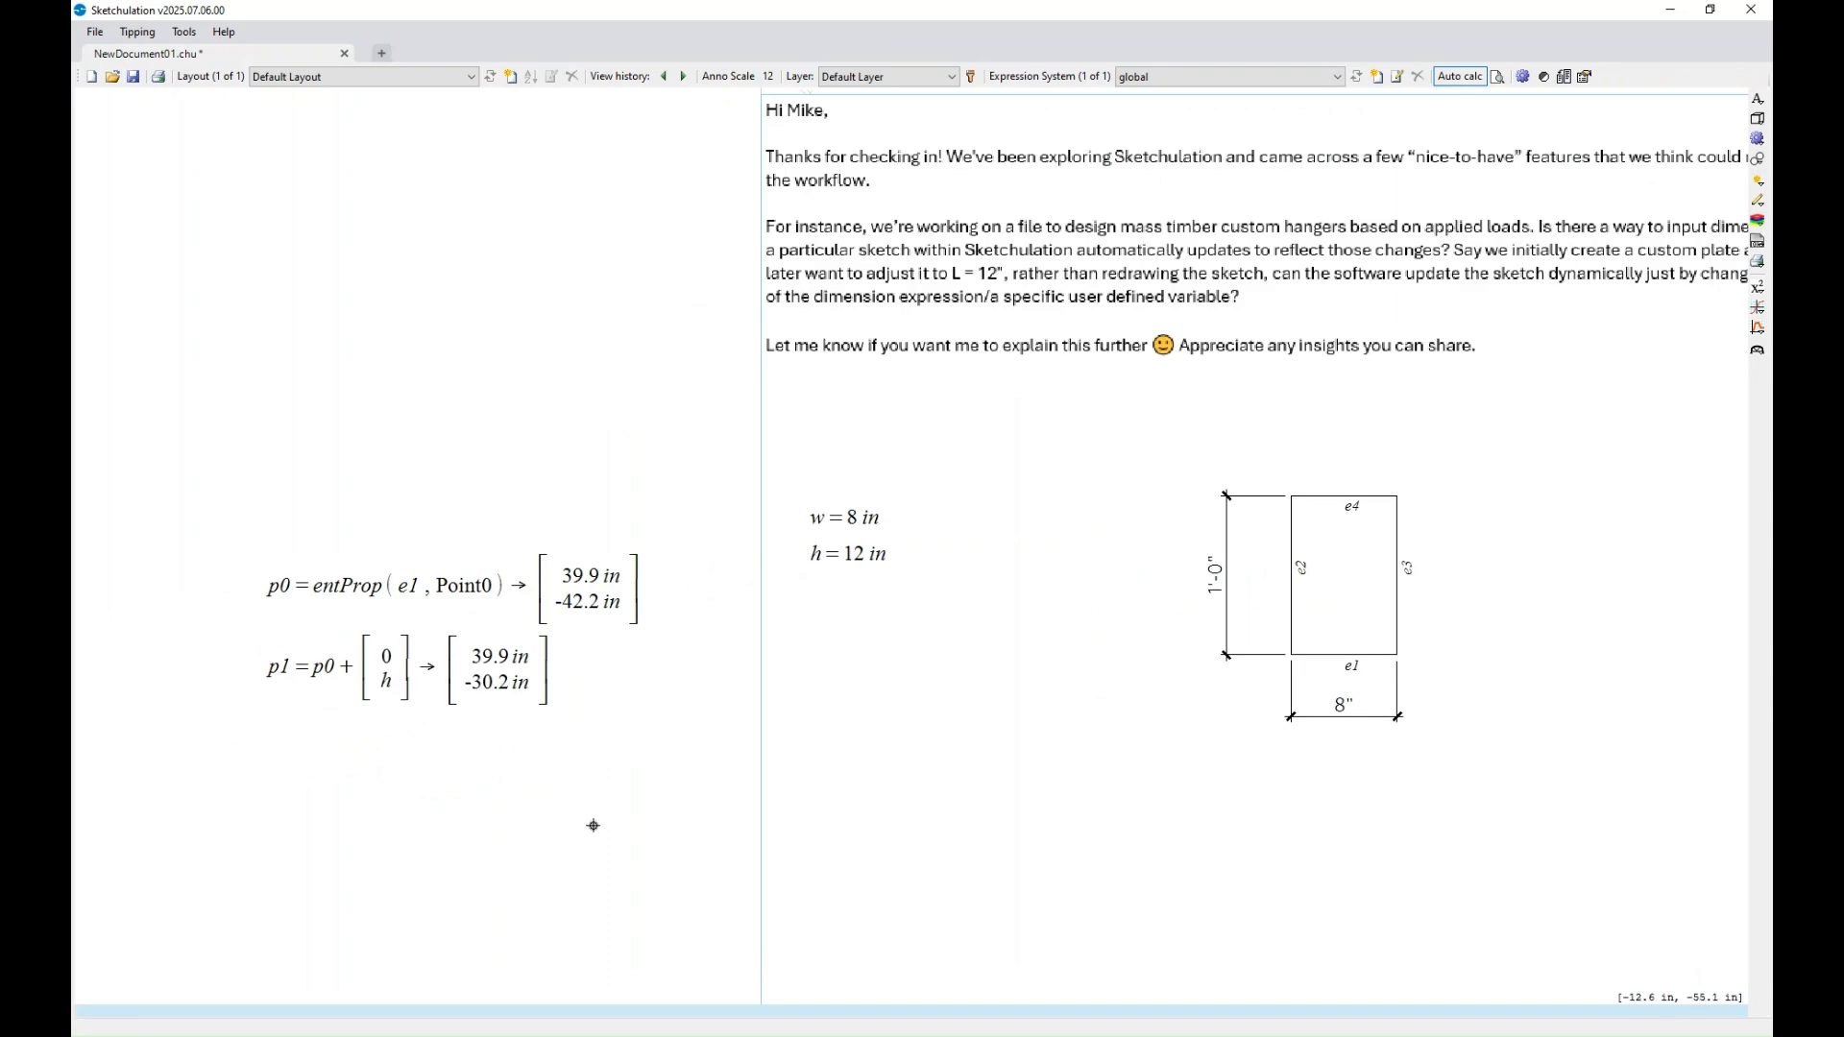
# - Add the height dimension dh and edges e2 and e4 to the assigned properties of the p1 expression
pyautogui.click(438, 665)
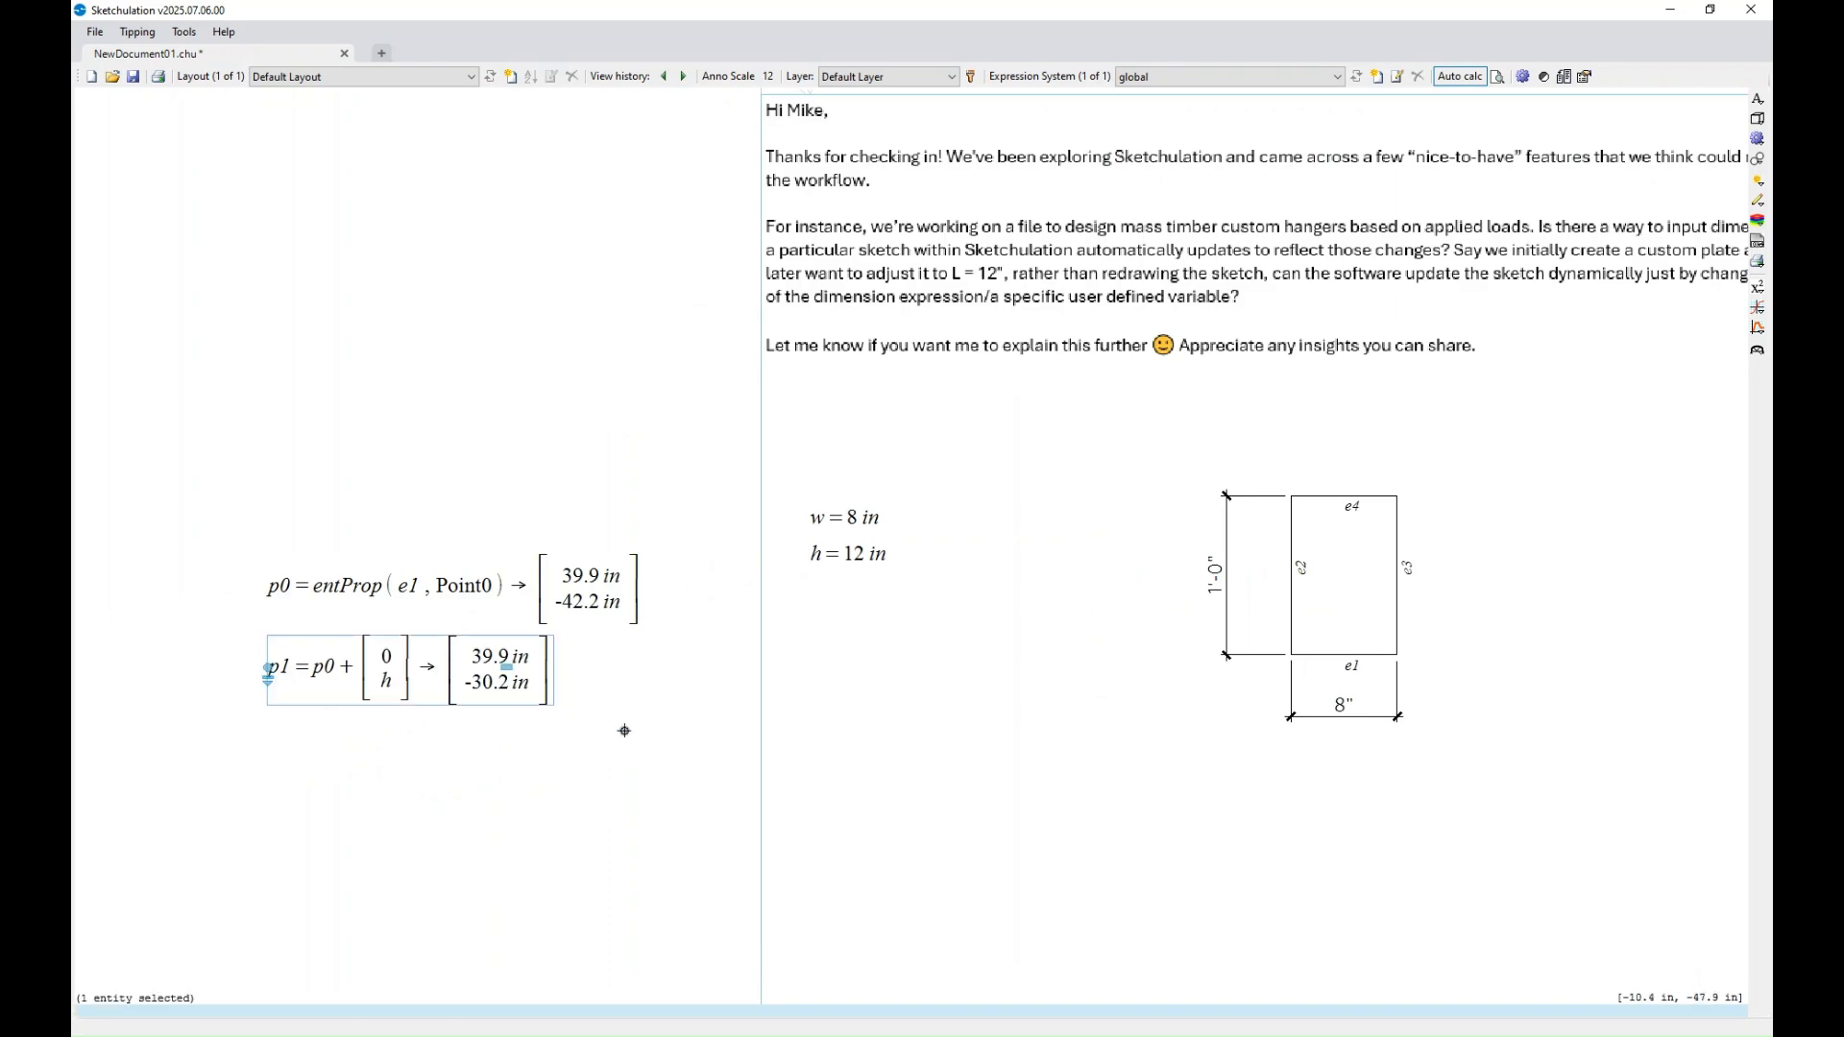
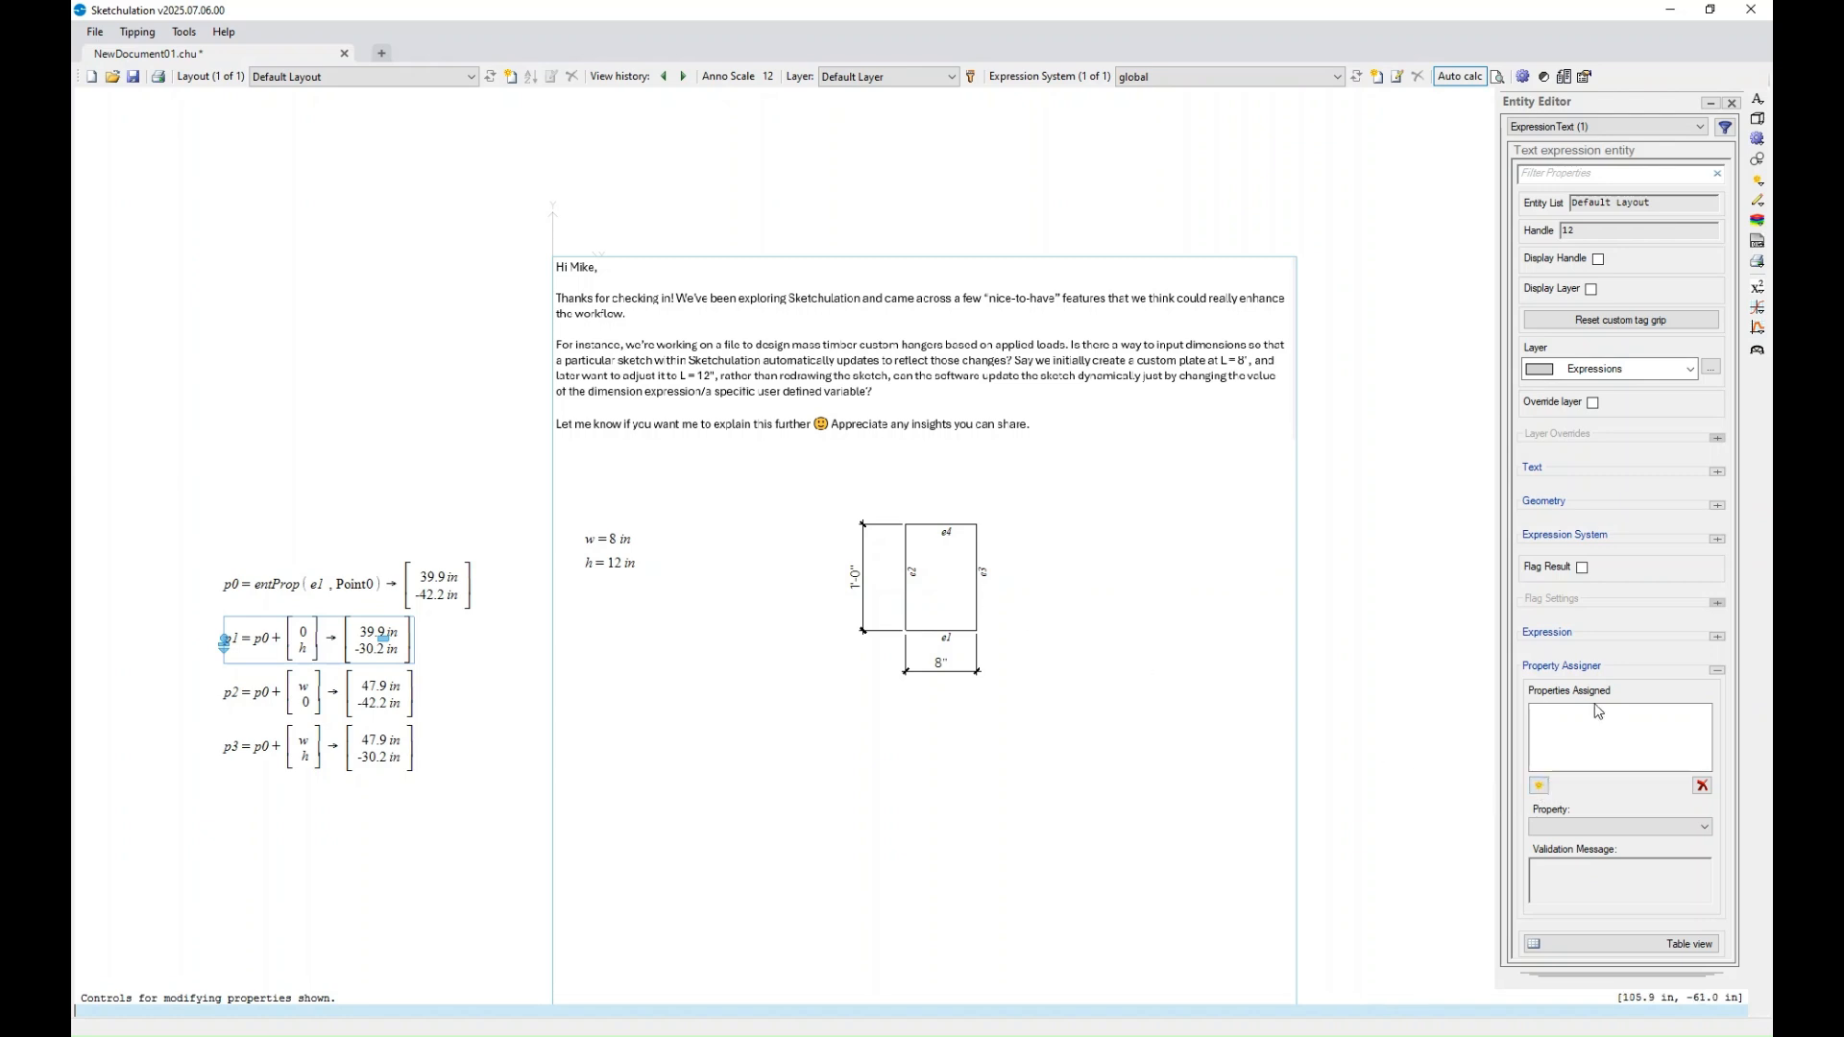
pyautogui.click(1539, 787)
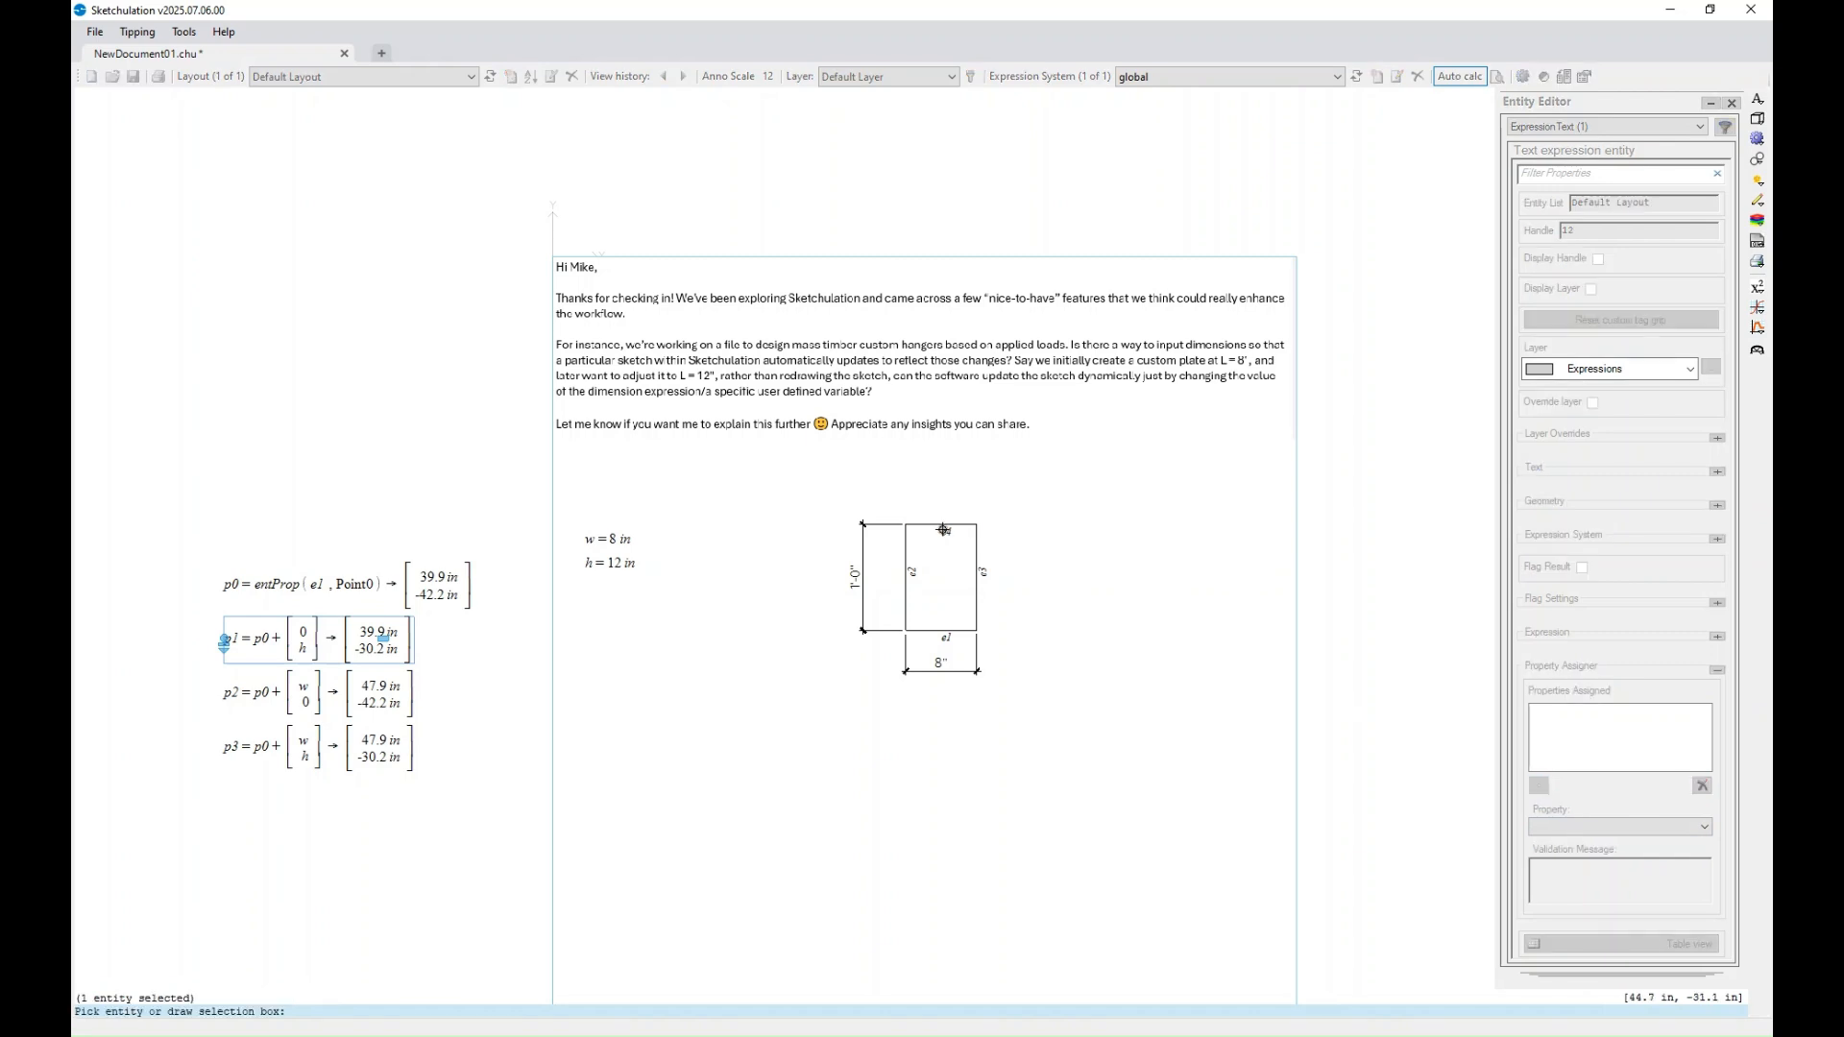
pyautogui.click(925, 509)
pyautogui.click(913, 535)
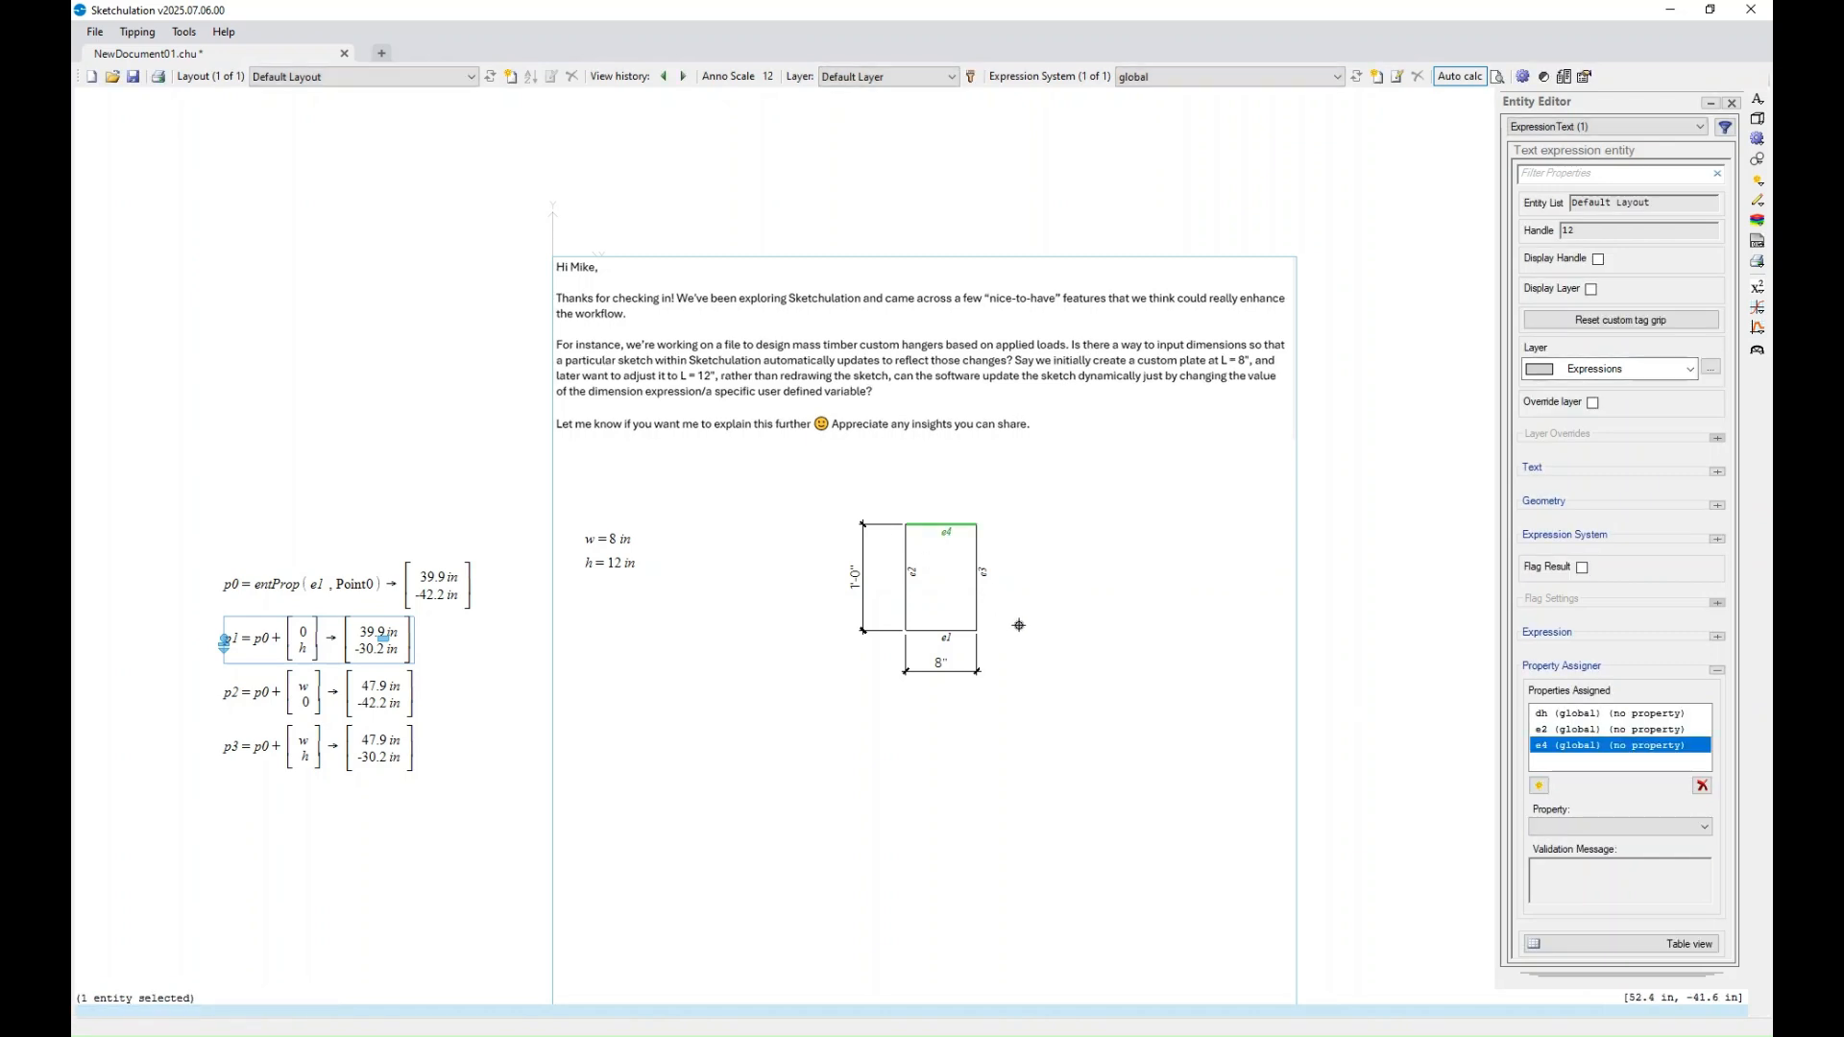
pyautogui.click(1580, 714)
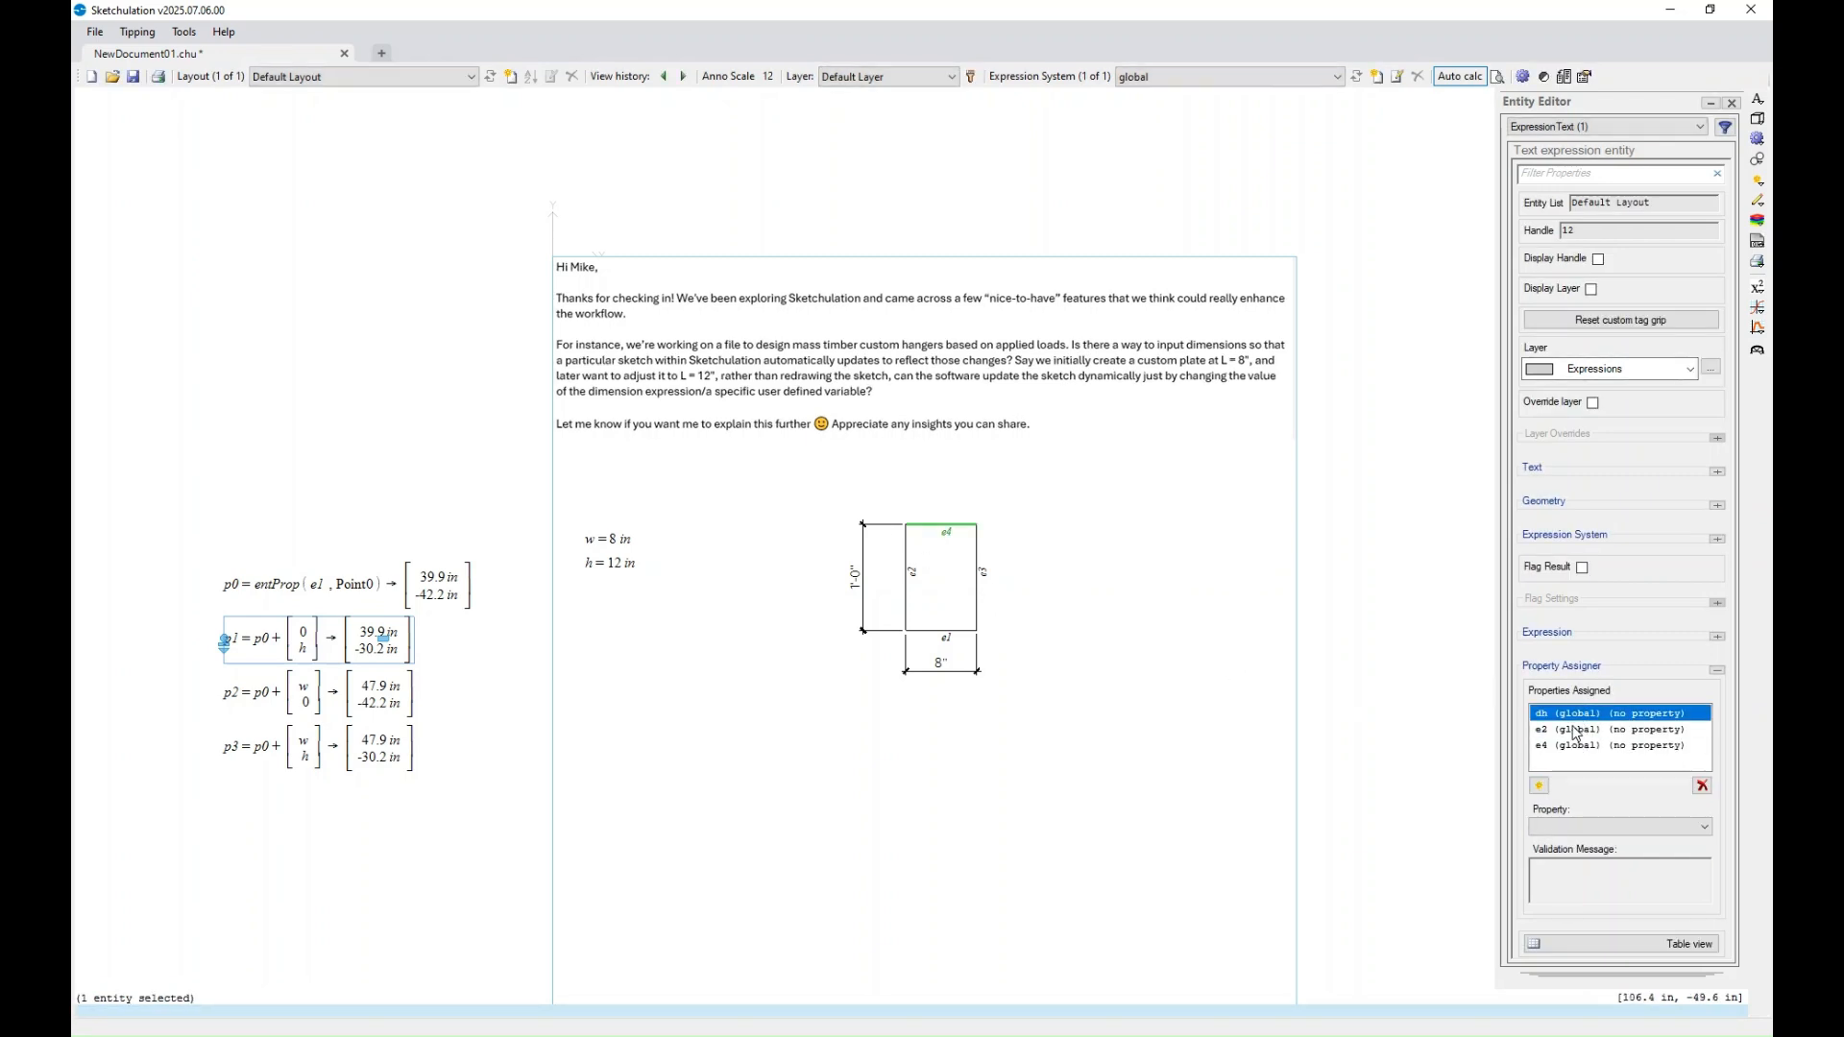
pyautogui.click(1578, 730)
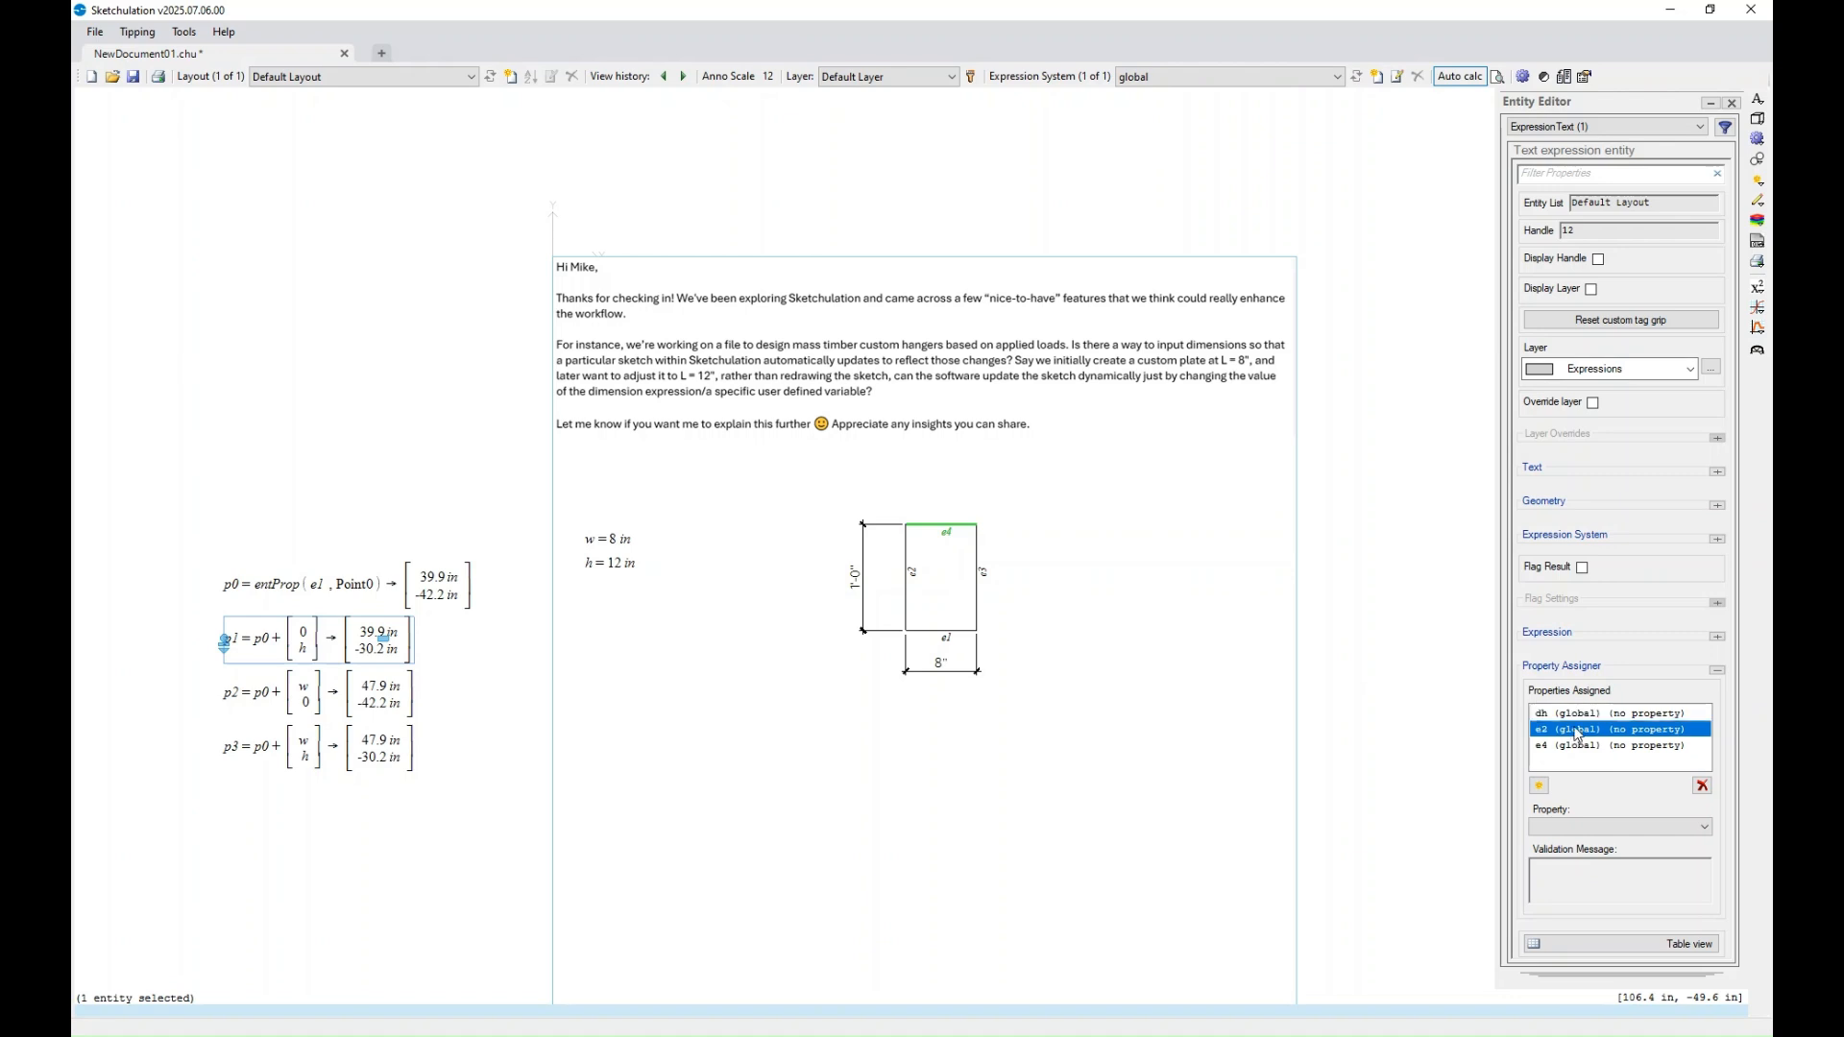
pyautogui.click(1584, 747)
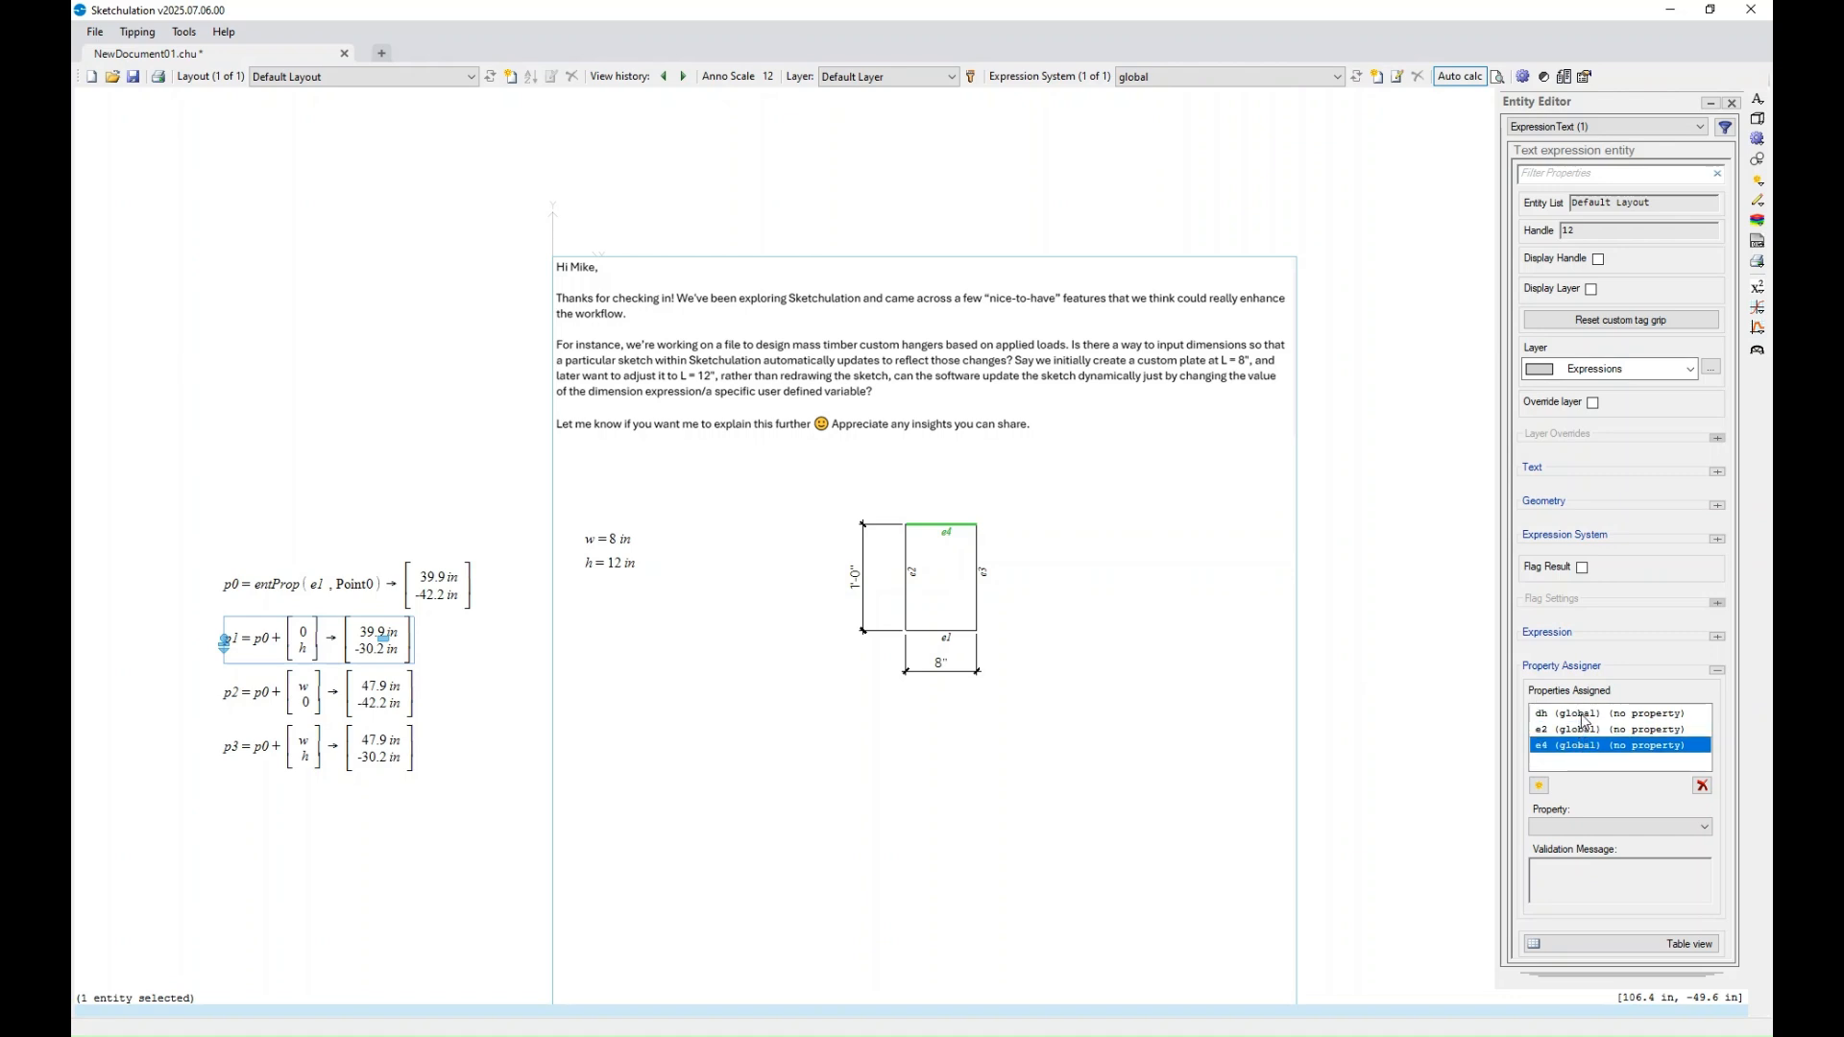
# - Assign p1 to the Extent1 property of dh, Point1 of e2 and Point0 of e4, and reselect p1 to check the assignments
pyautogui.click(1582, 716)
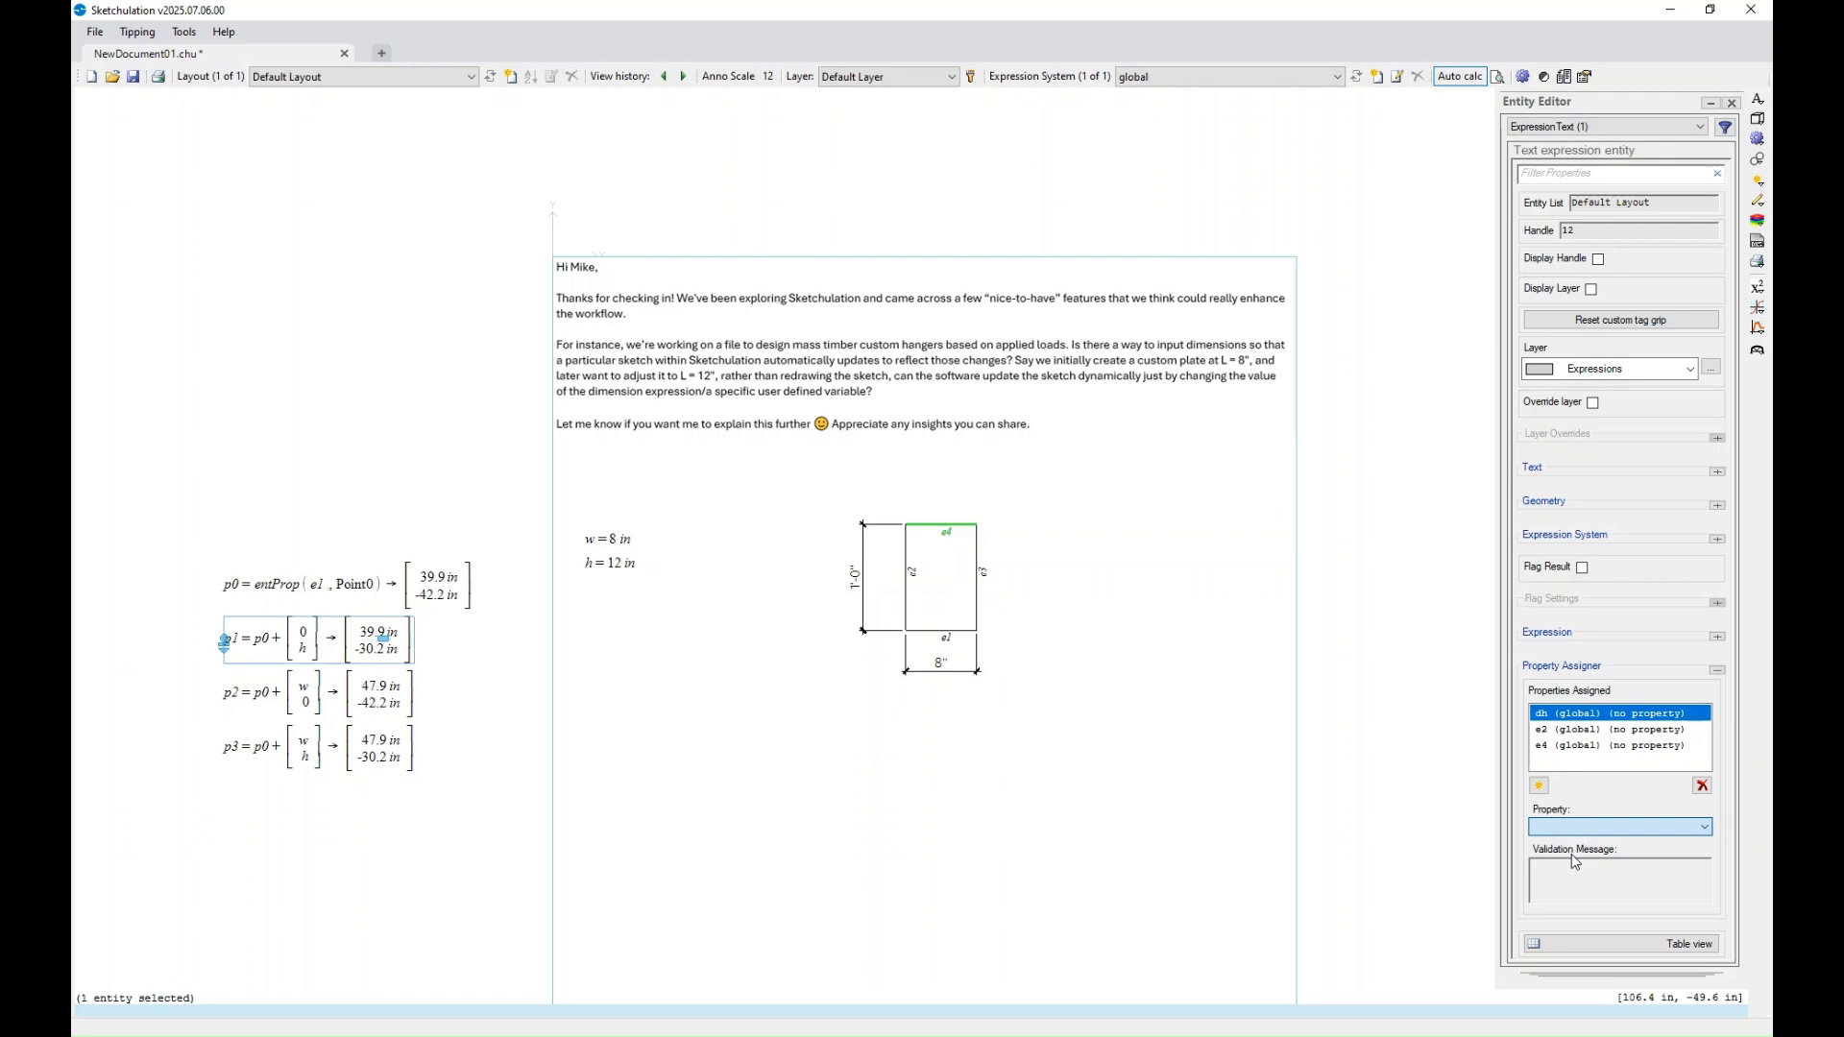
pyautogui.click(1571, 854)
pyautogui.click(1592, 732)
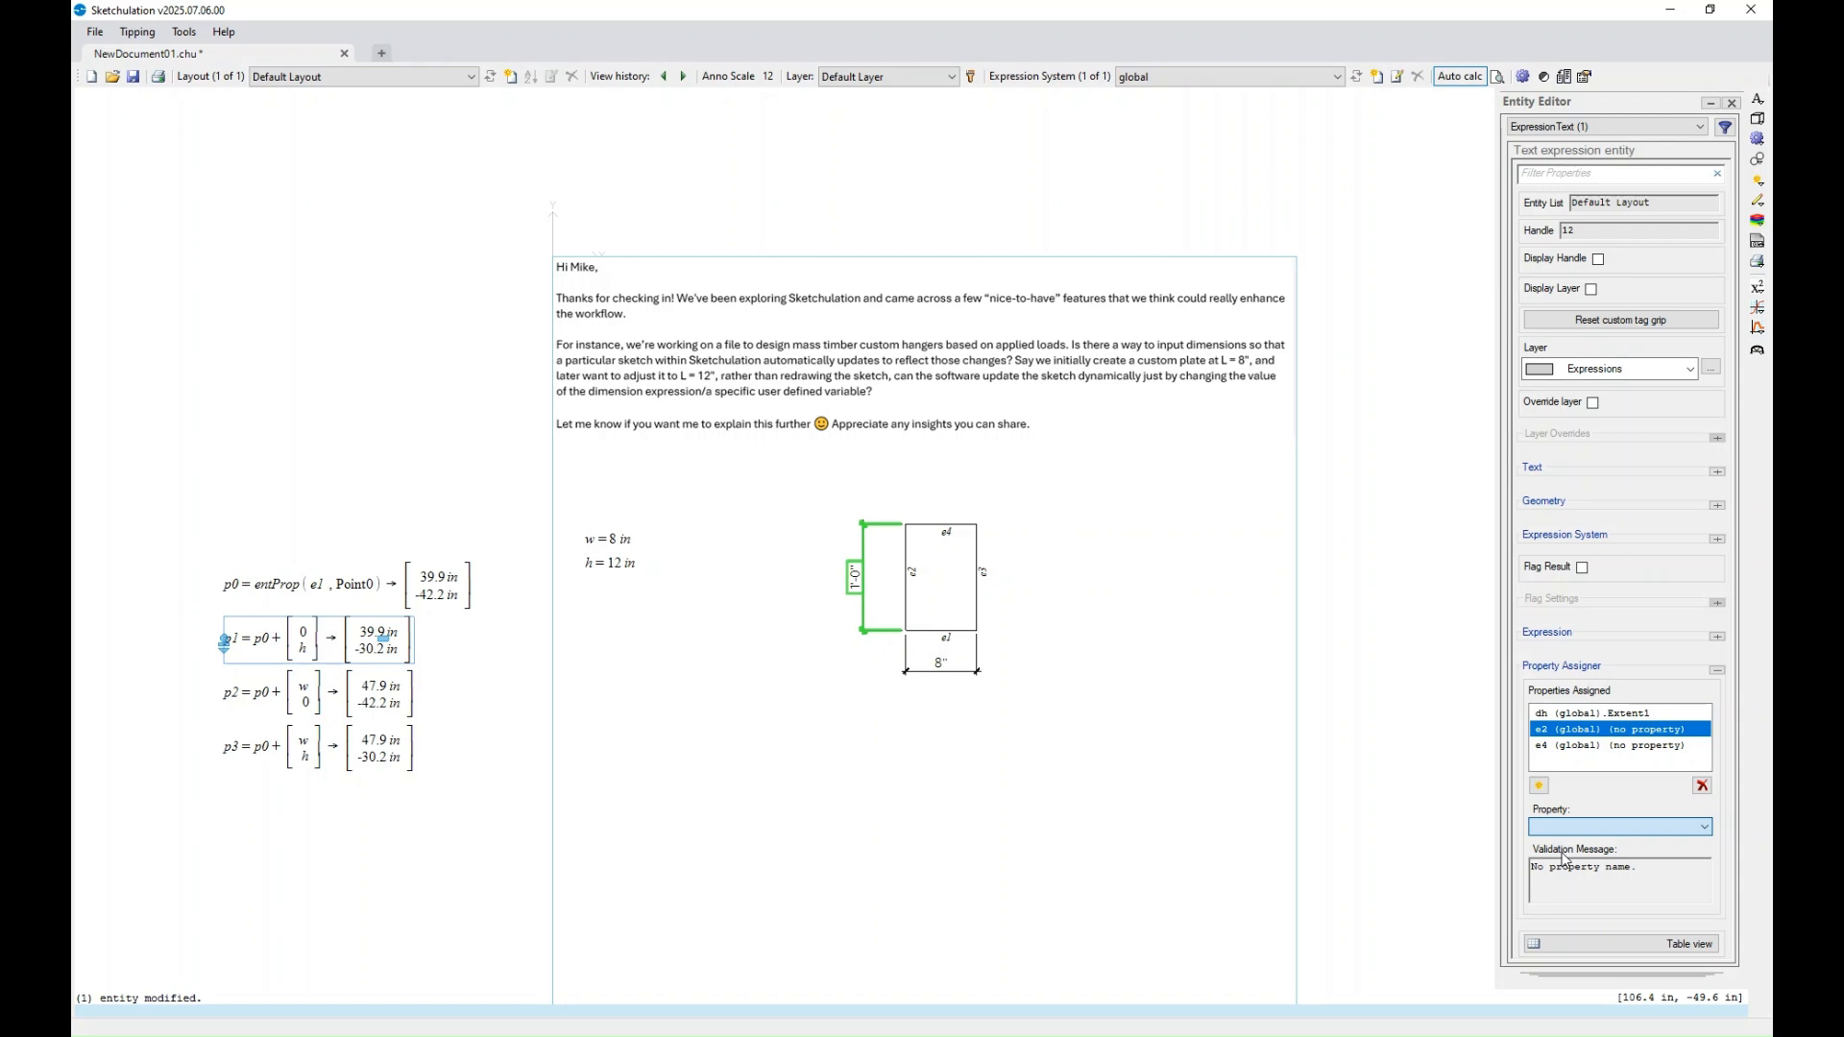
pyautogui.click(1561, 858)
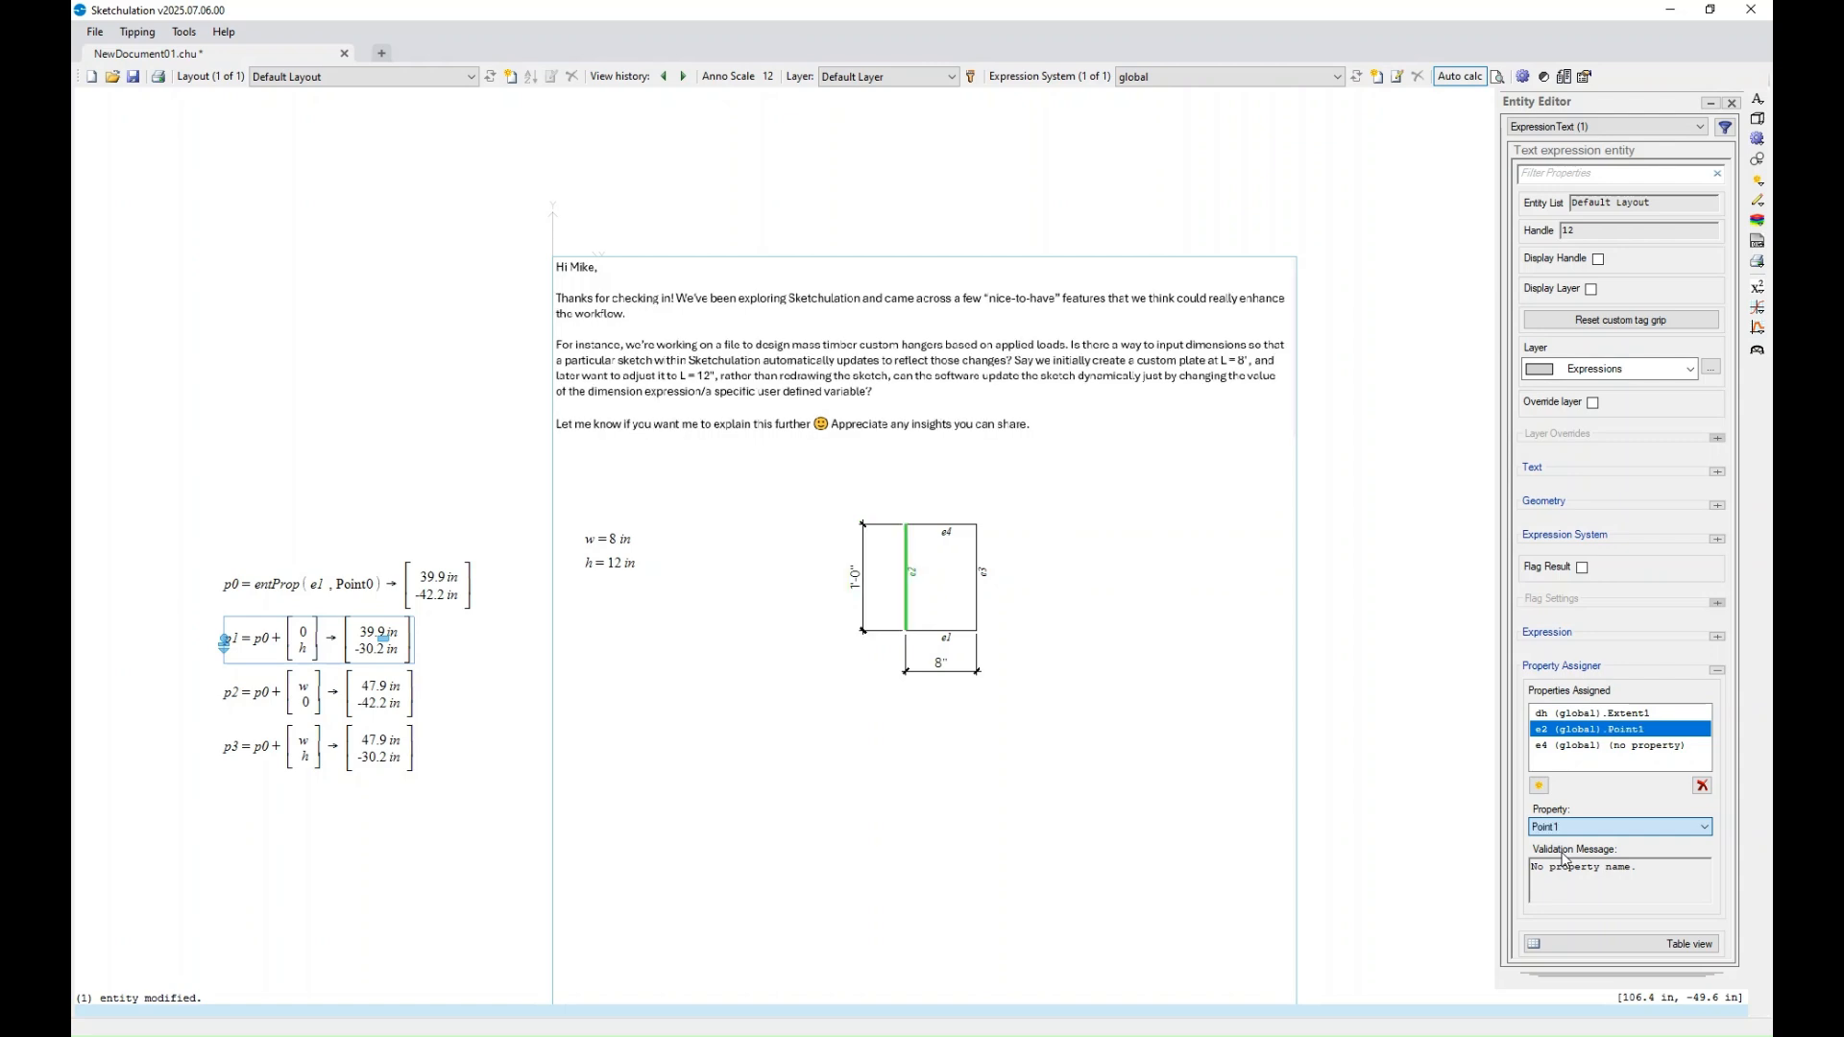
pyautogui.click(1585, 746)
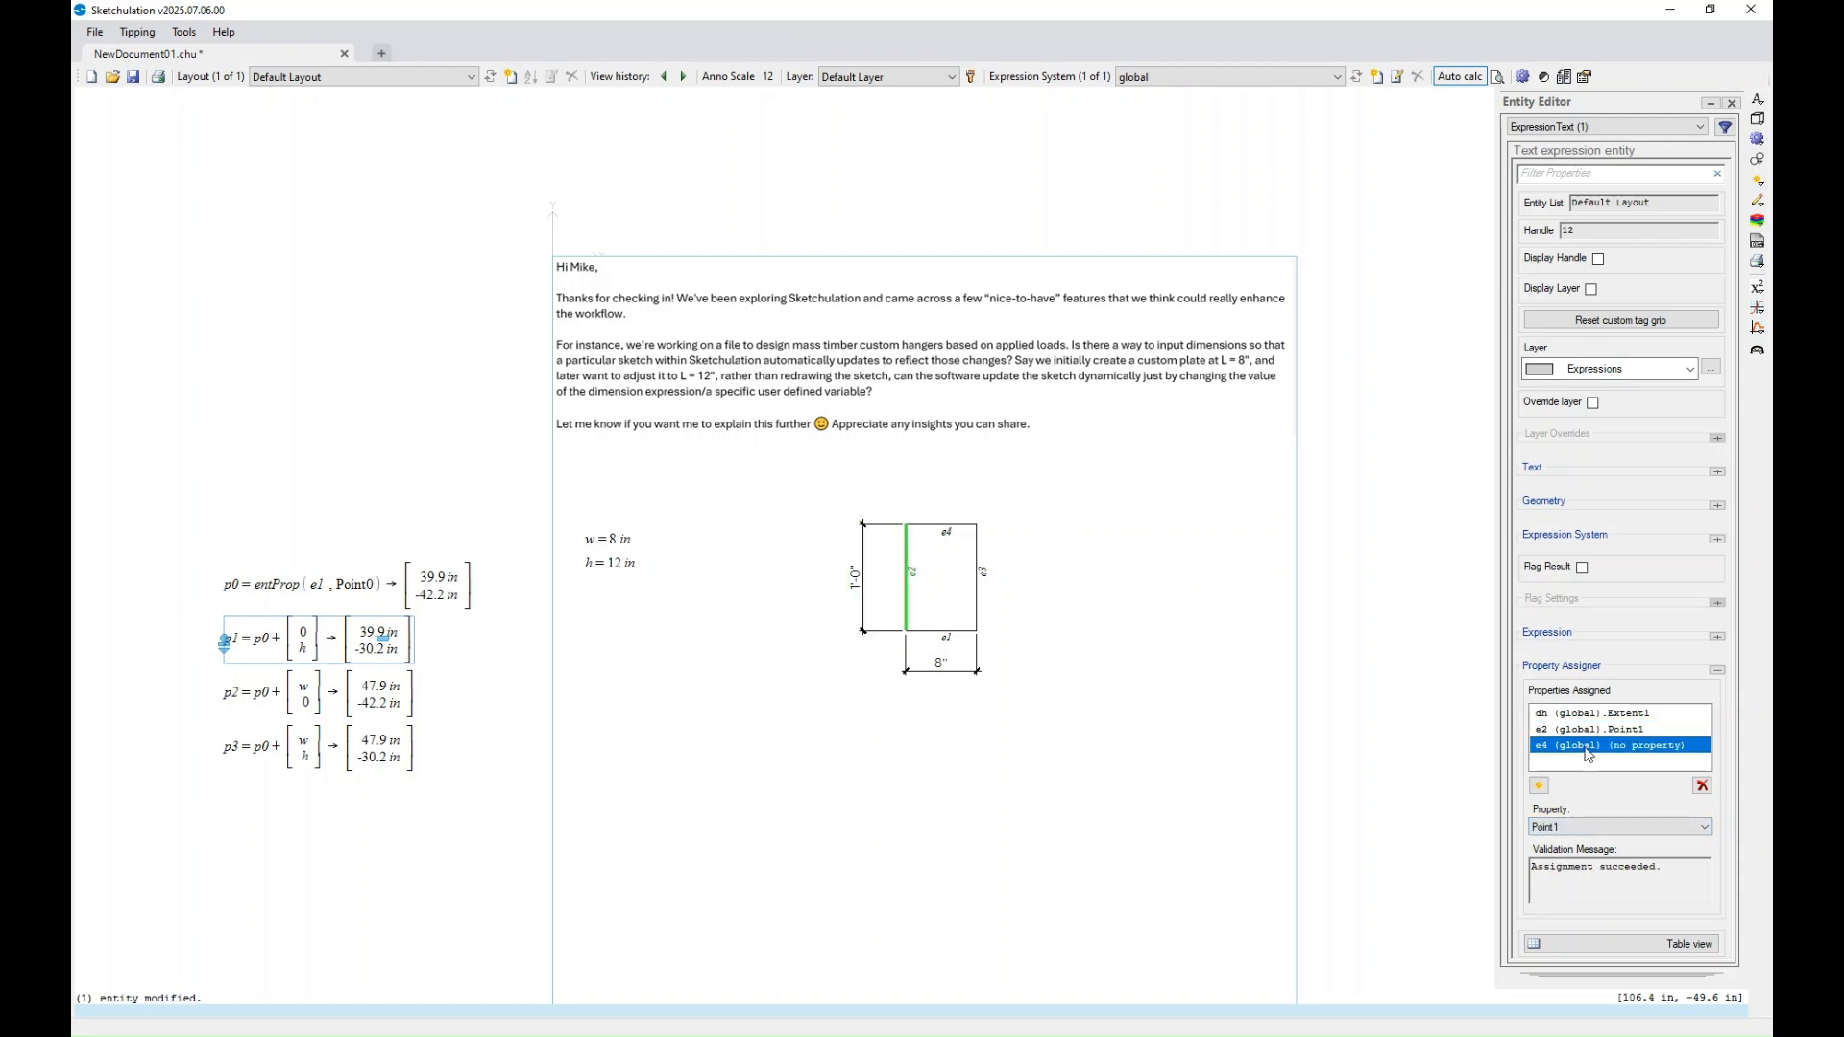
pyautogui.click(1577, 826)
pyautogui.click(1575, 848)
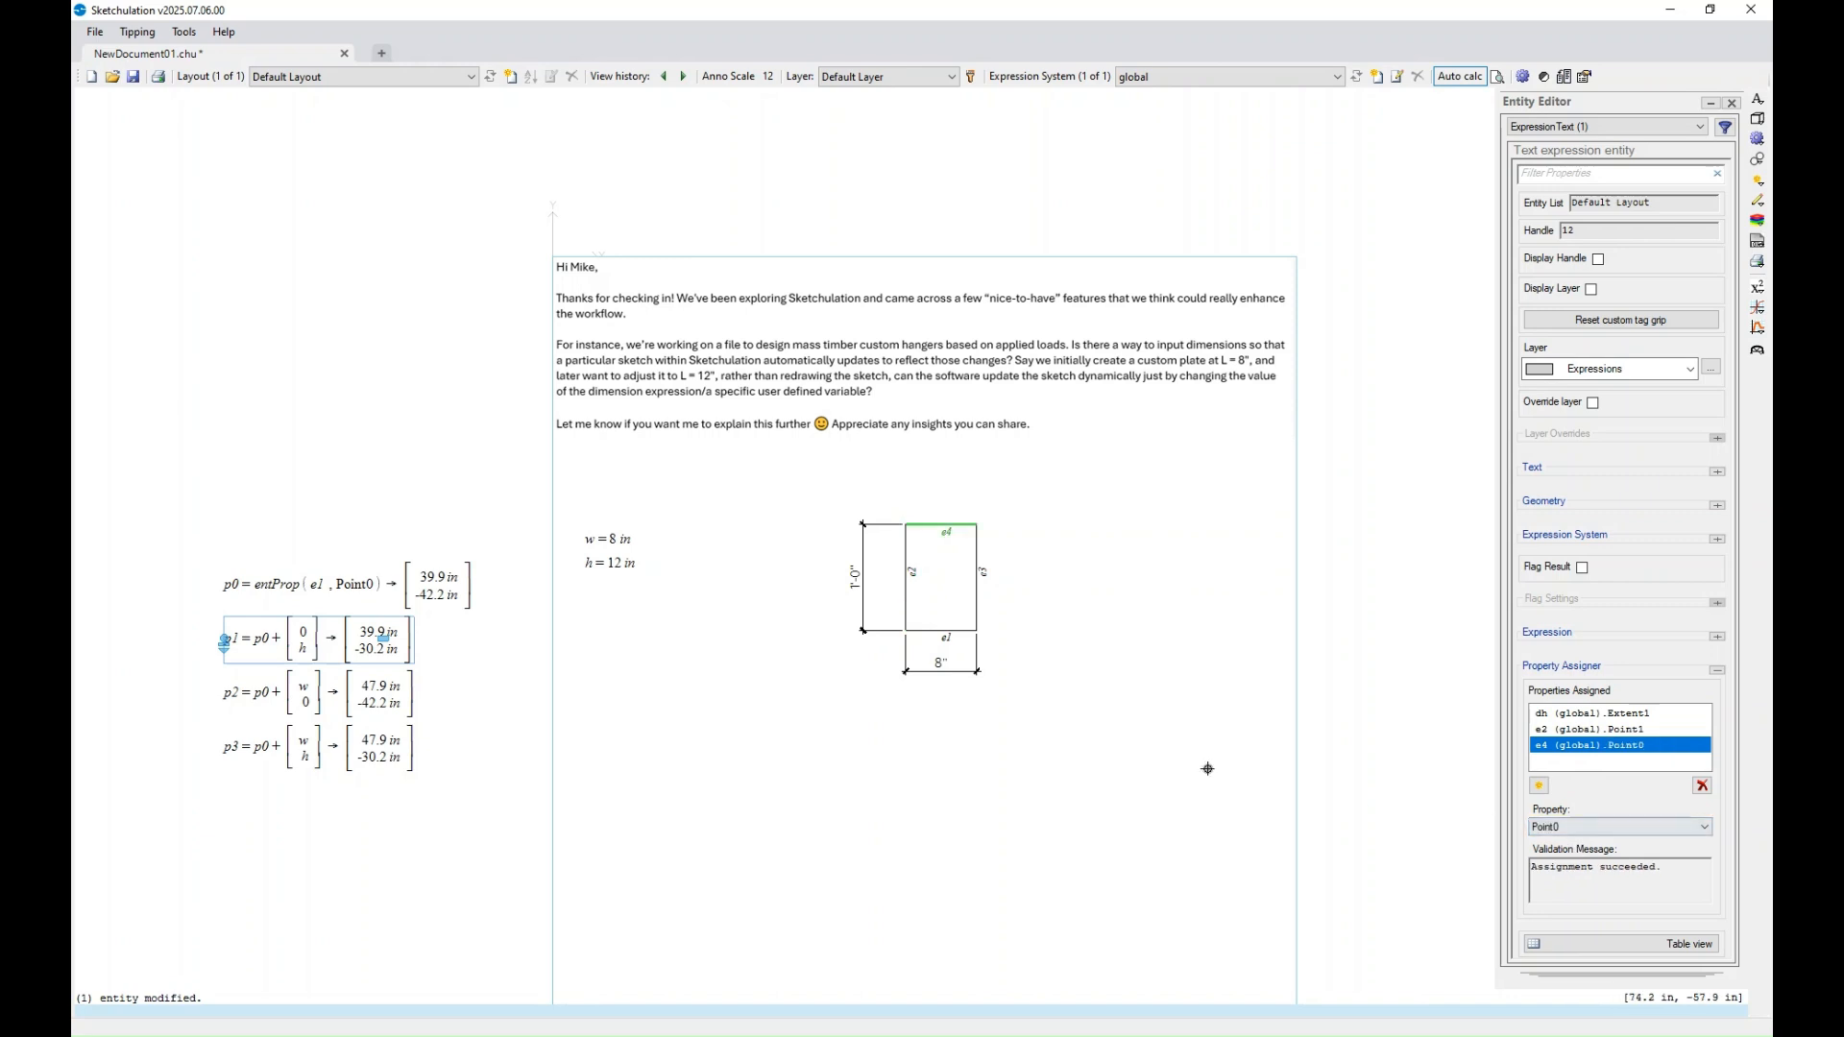
pyautogui.press('Escape')
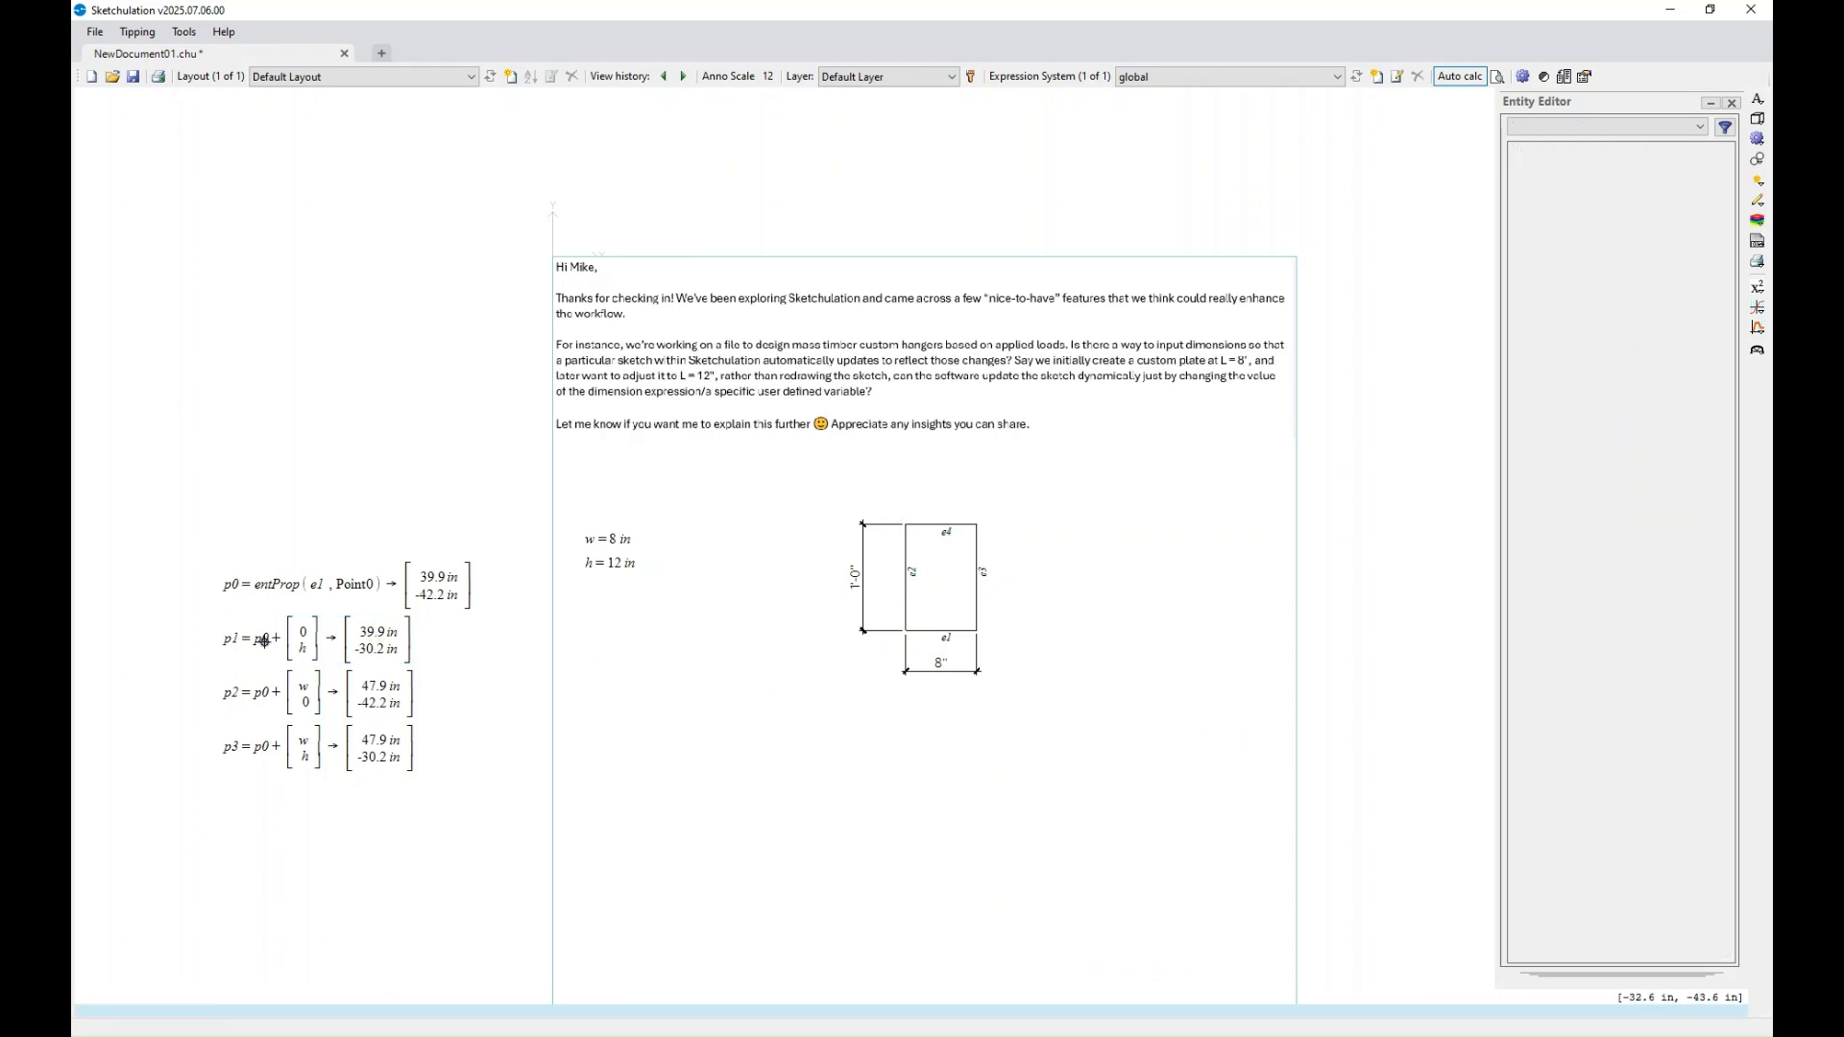
pyautogui.click(264, 641)
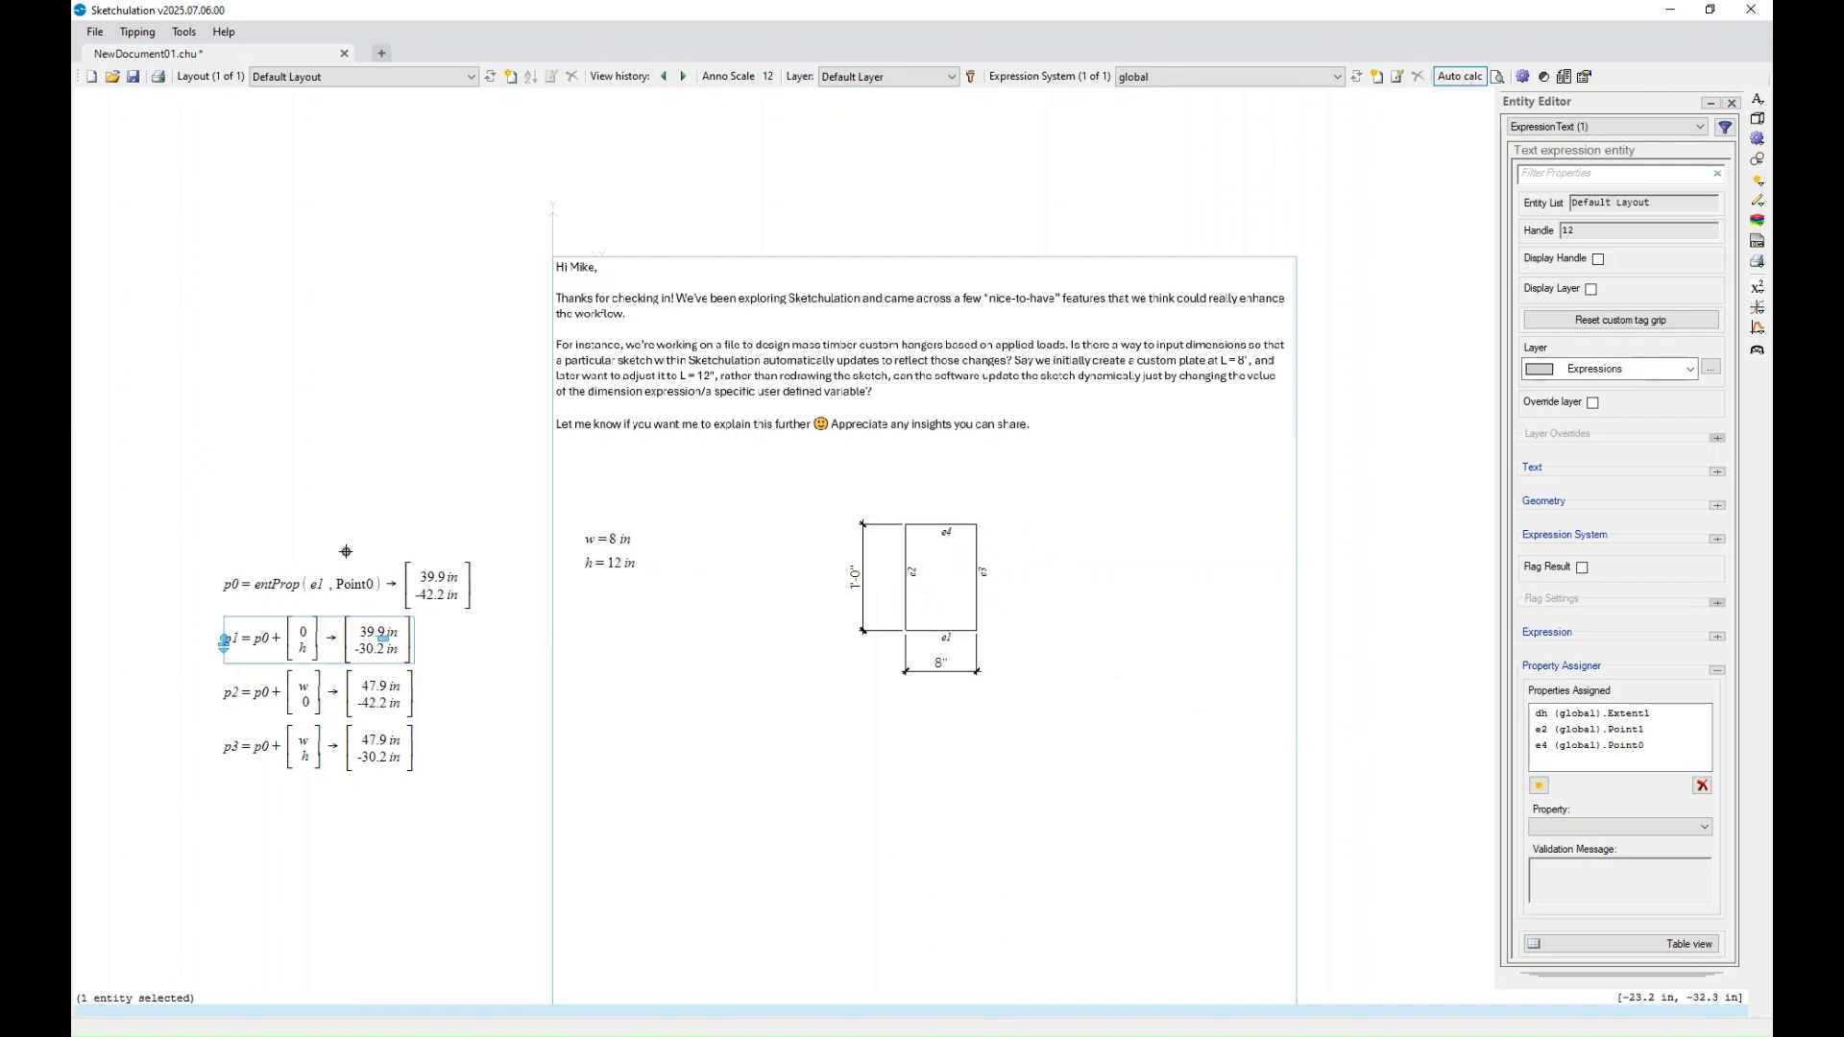
# - Add the height dimension dh to the p0 expression's assigned properties and assign p0 to its Extent0 property
pyautogui.click(324, 582)
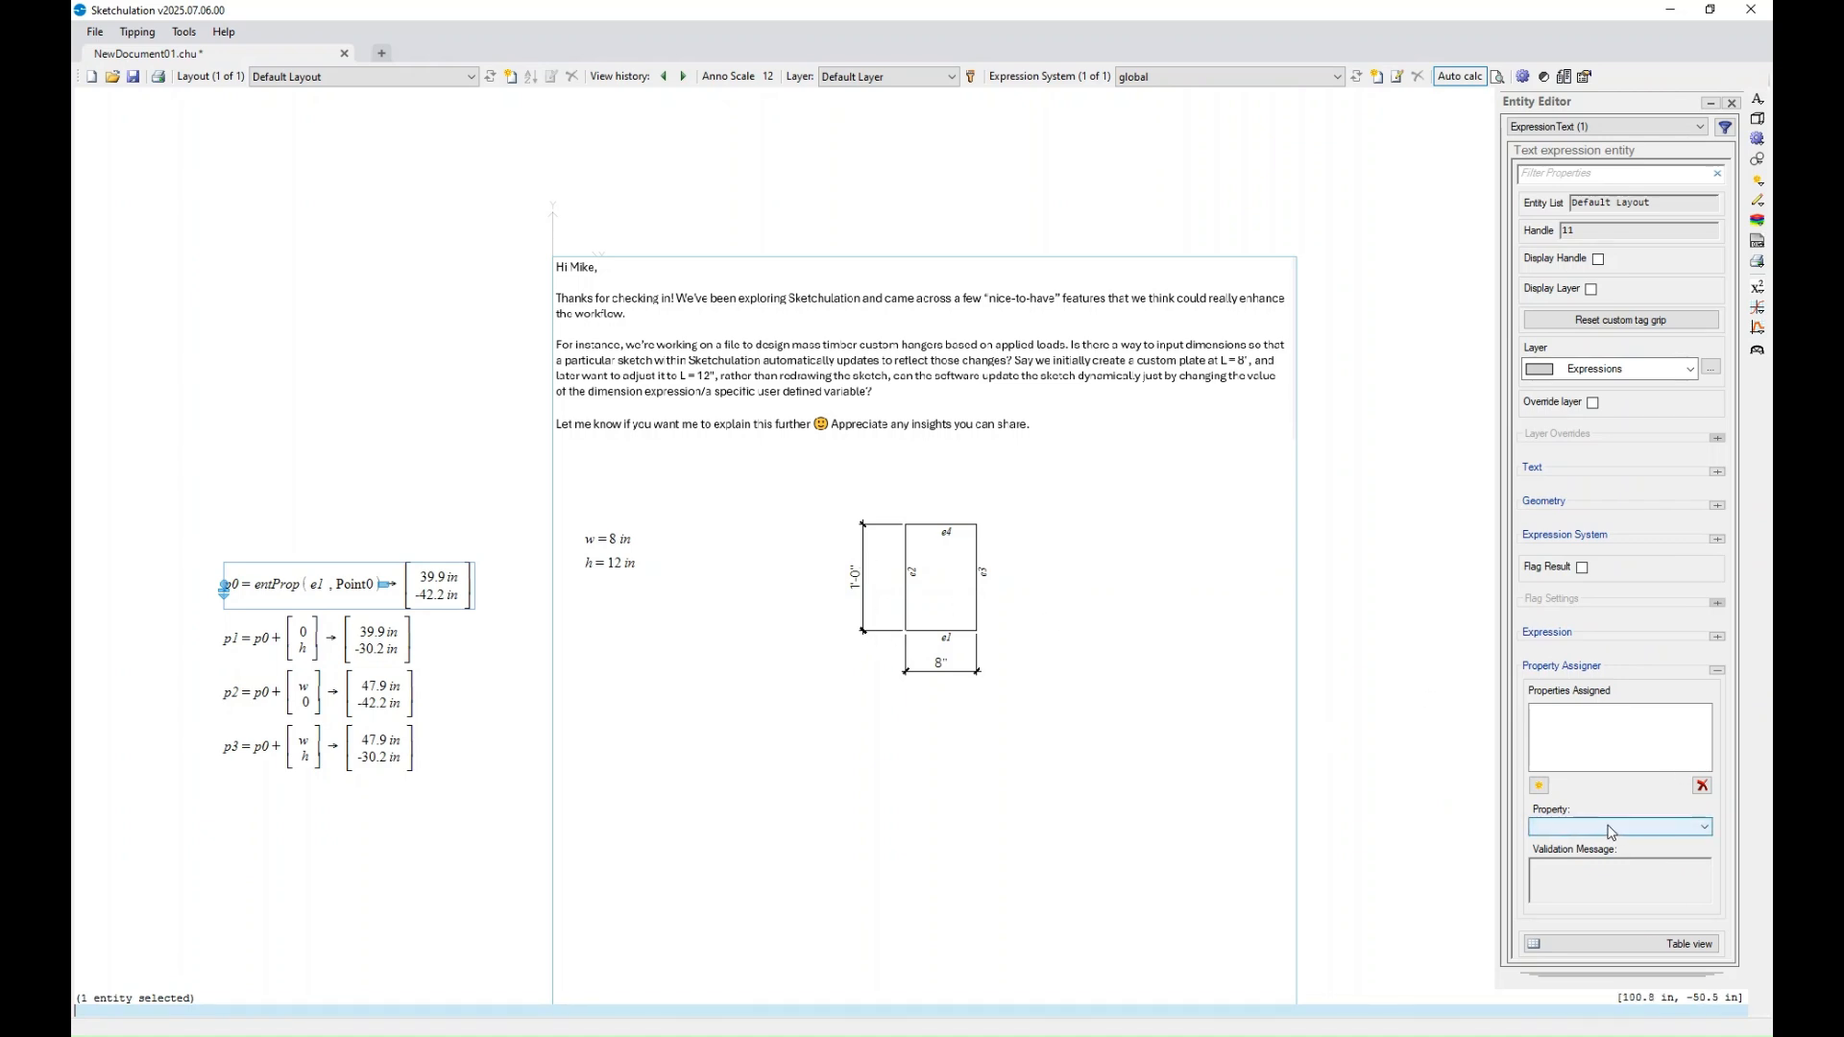
pyautogui.click(1538, 784)
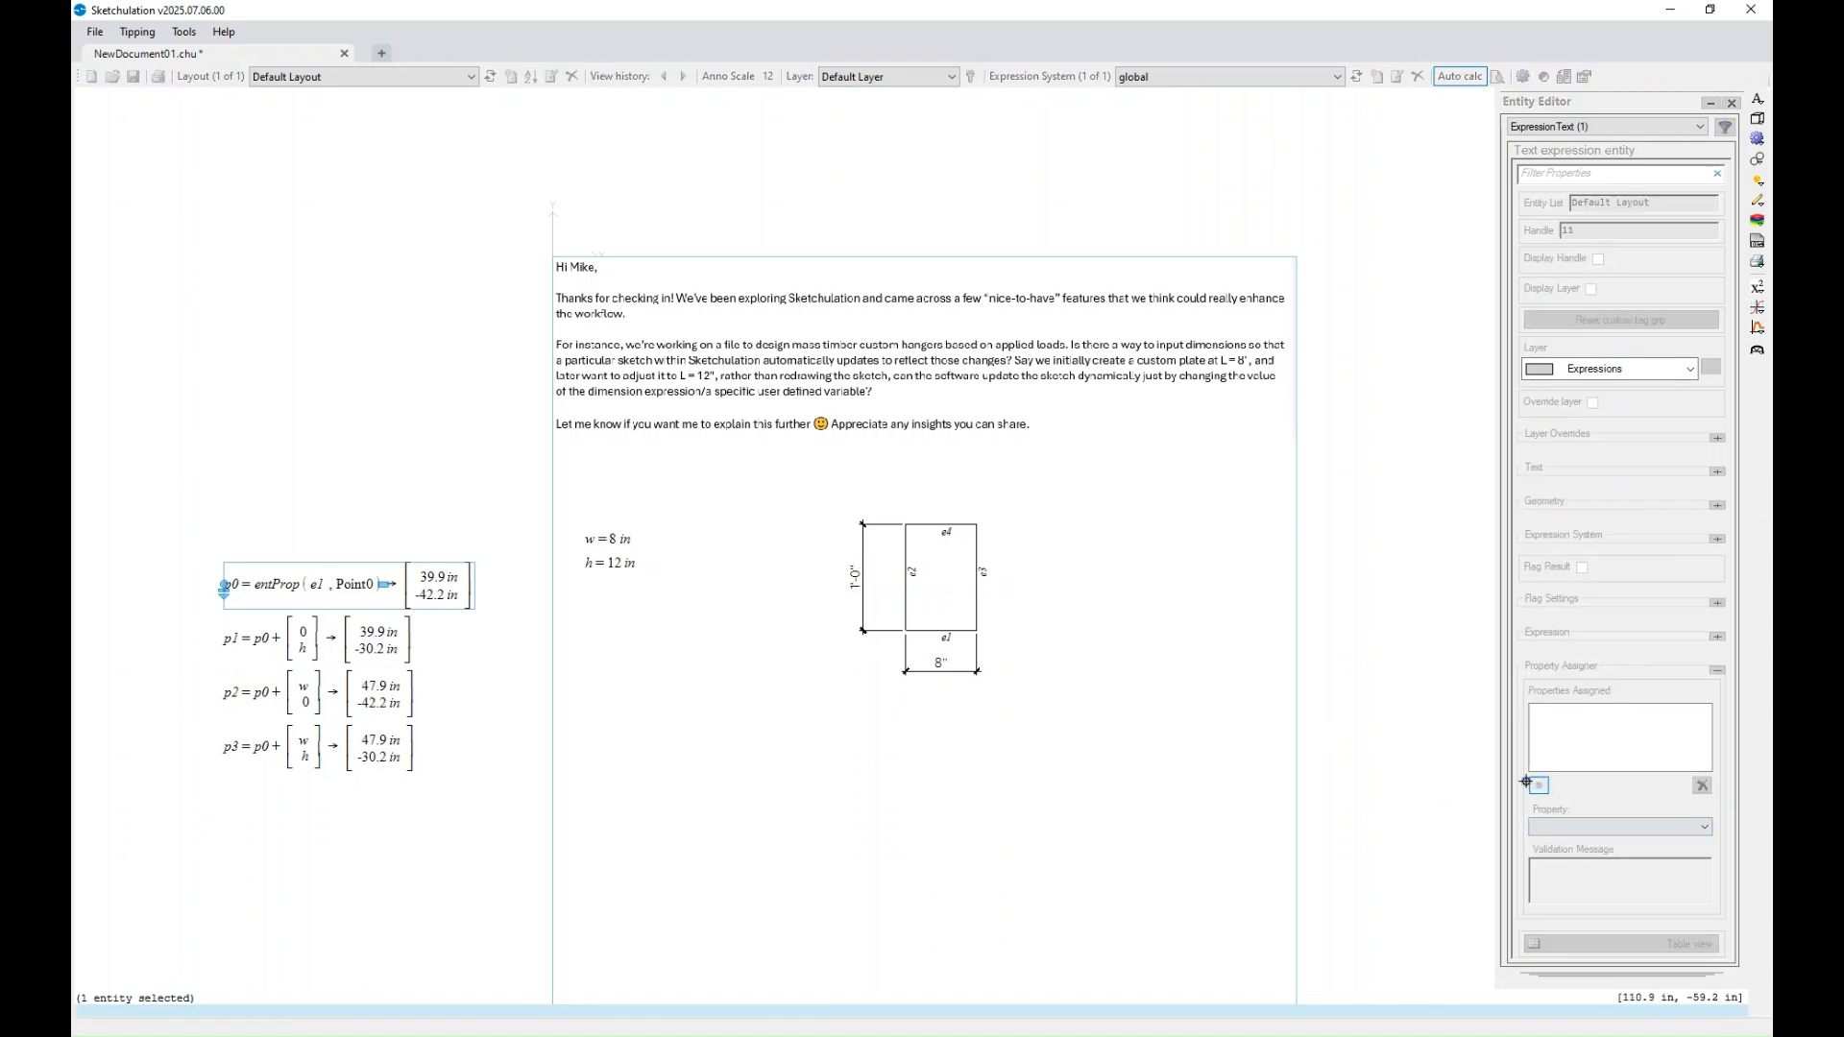
pyautogui.click(835, 575)
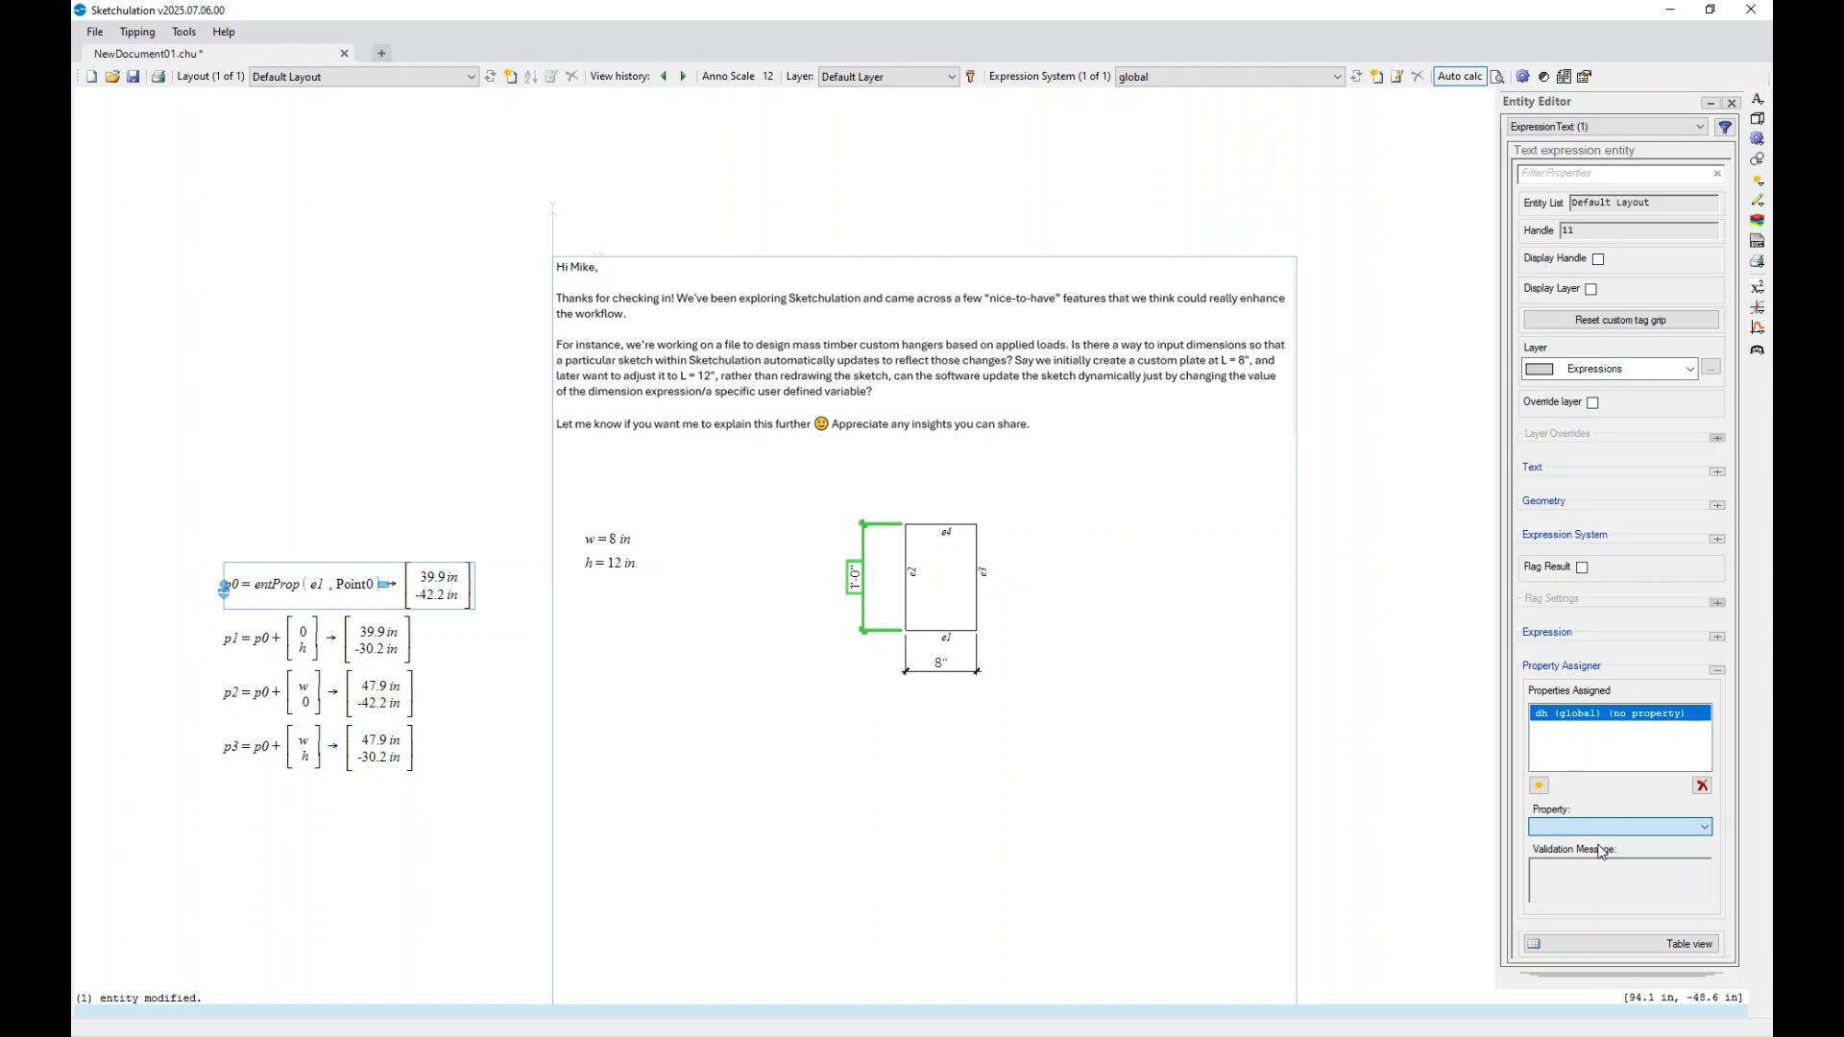
pyautogui.click(1148, 814)
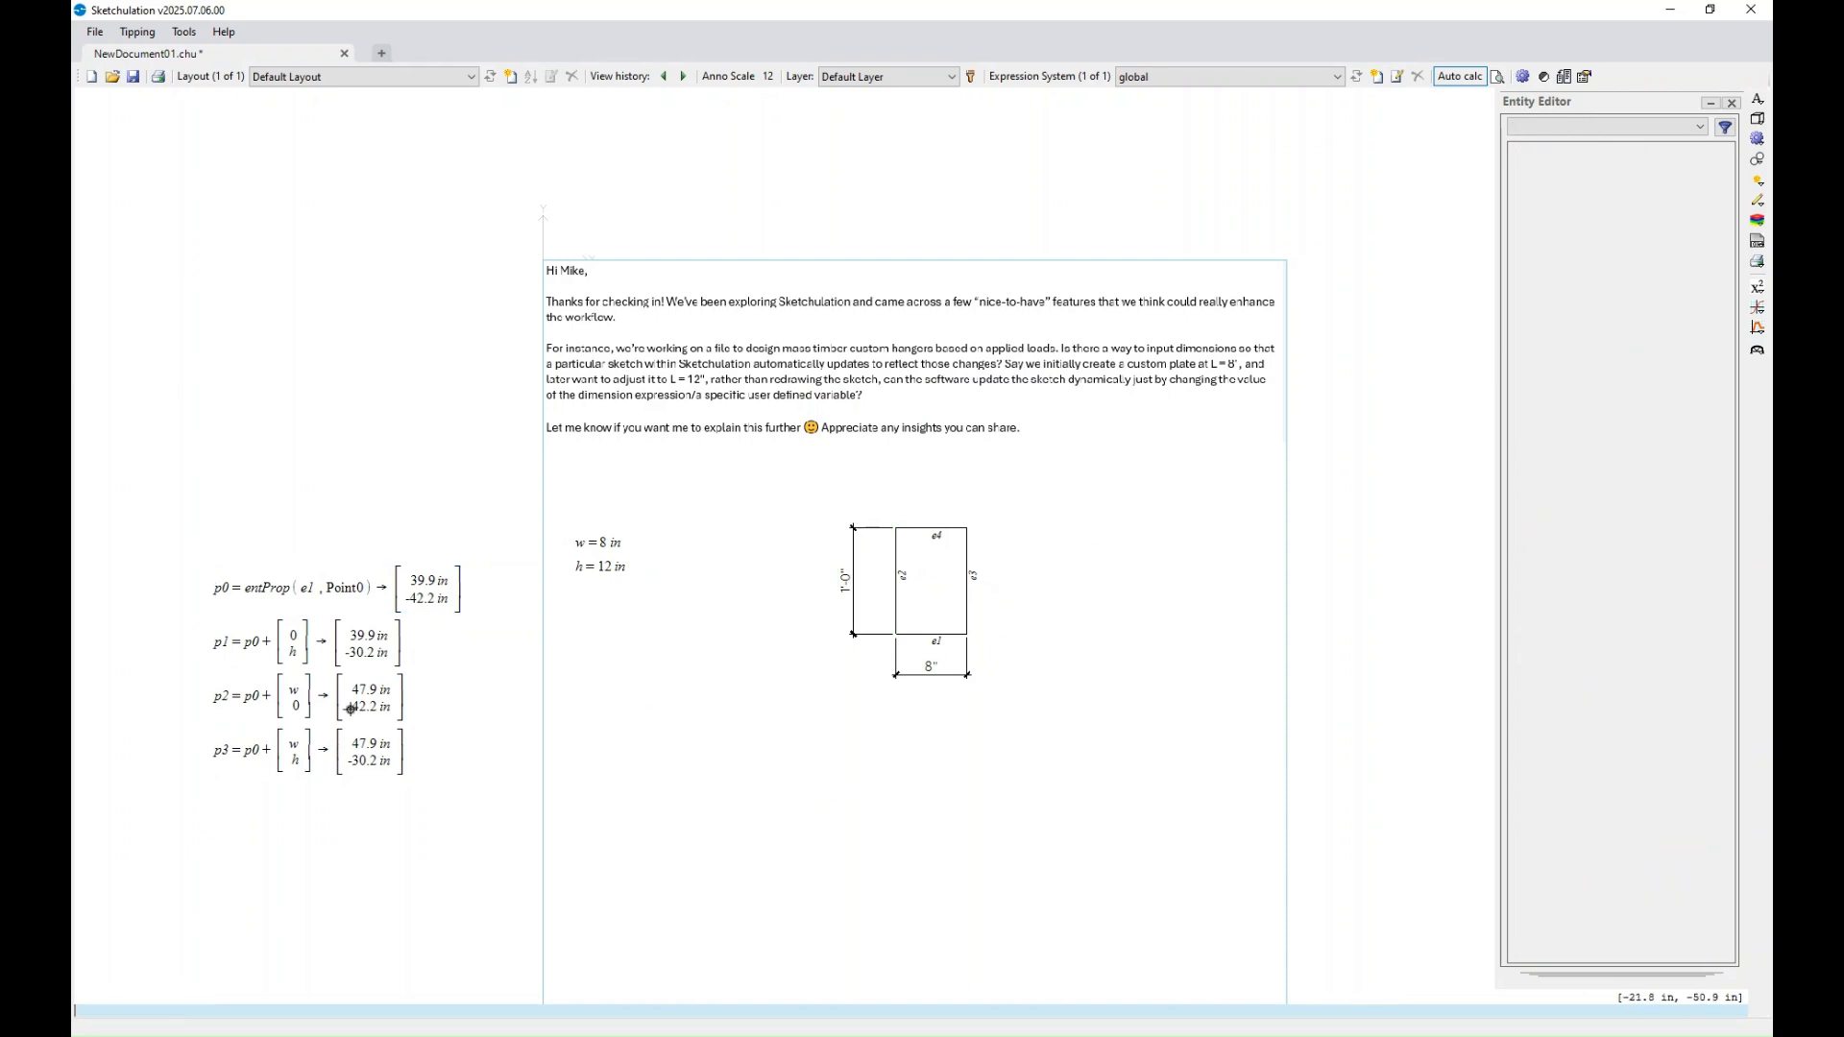
# - Add edges e3 and e1 and the width dimension dw to the assigned properties of the p2 expression
pyautogui.click(350, 708)
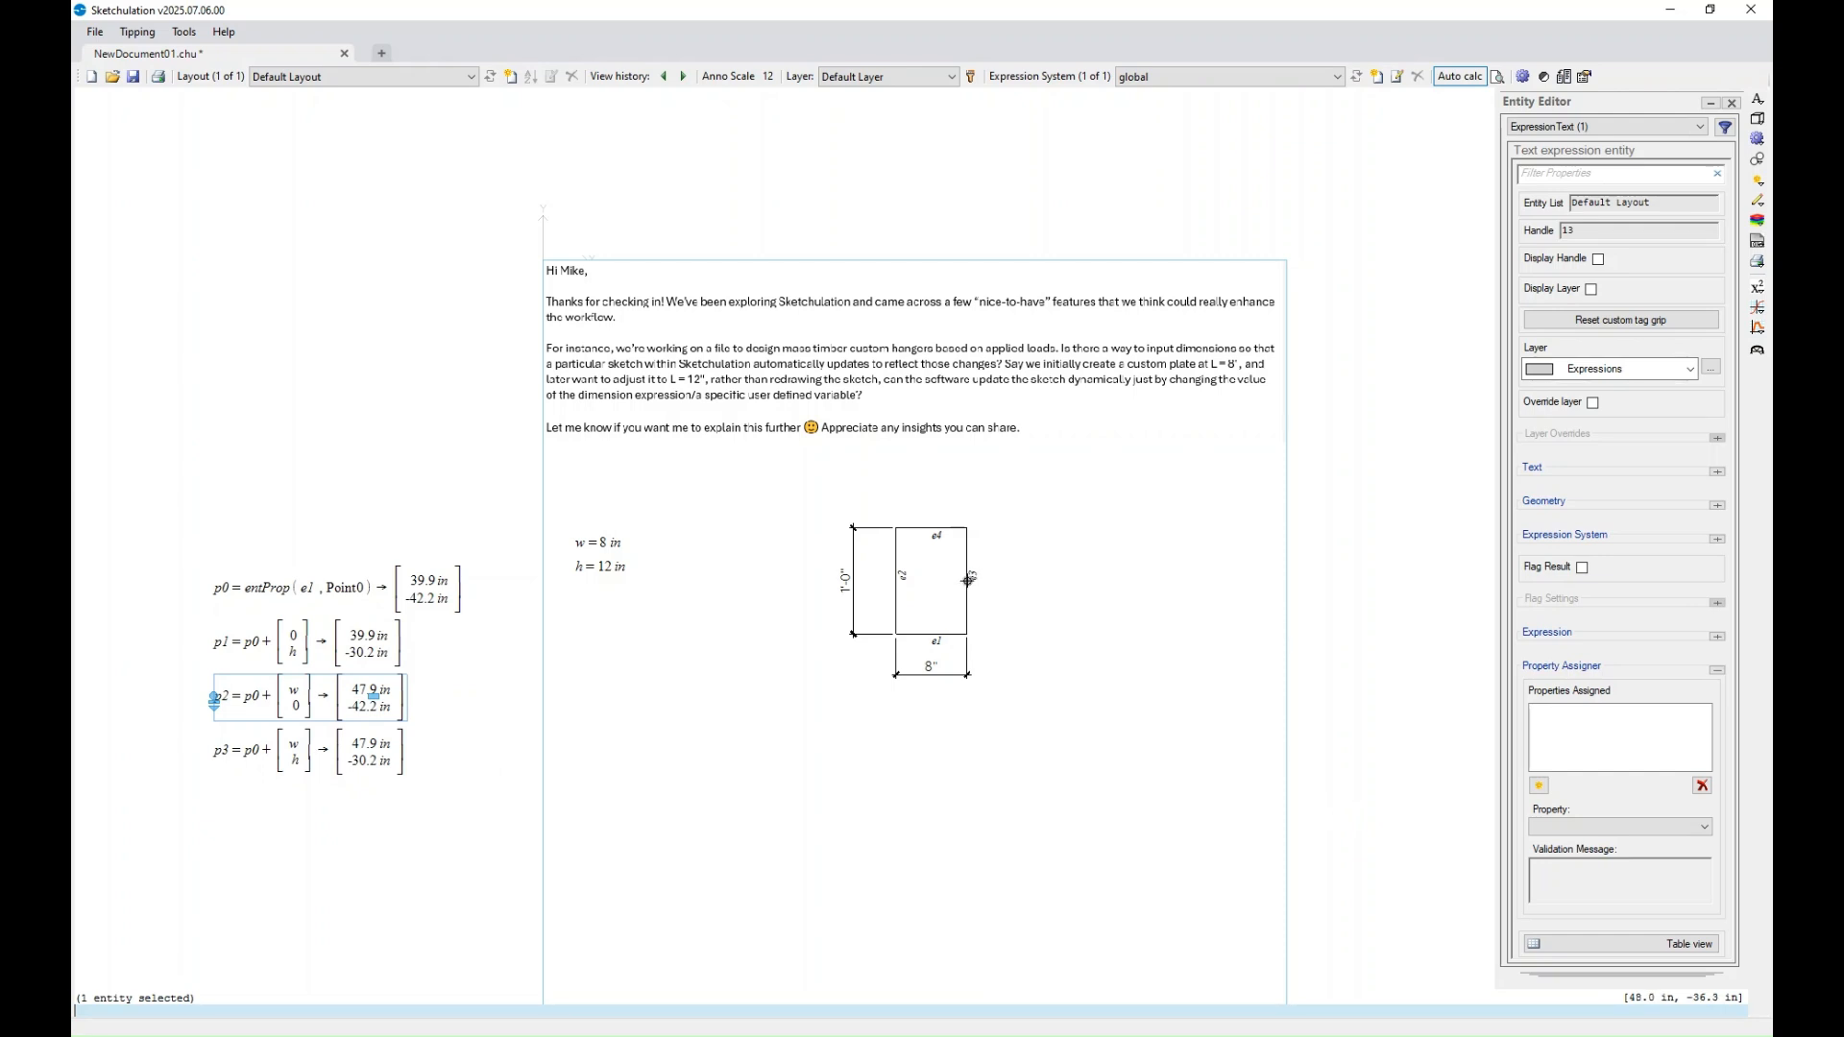
pyautogui.click(1540, 785)
pyautogui.click(994, 624)
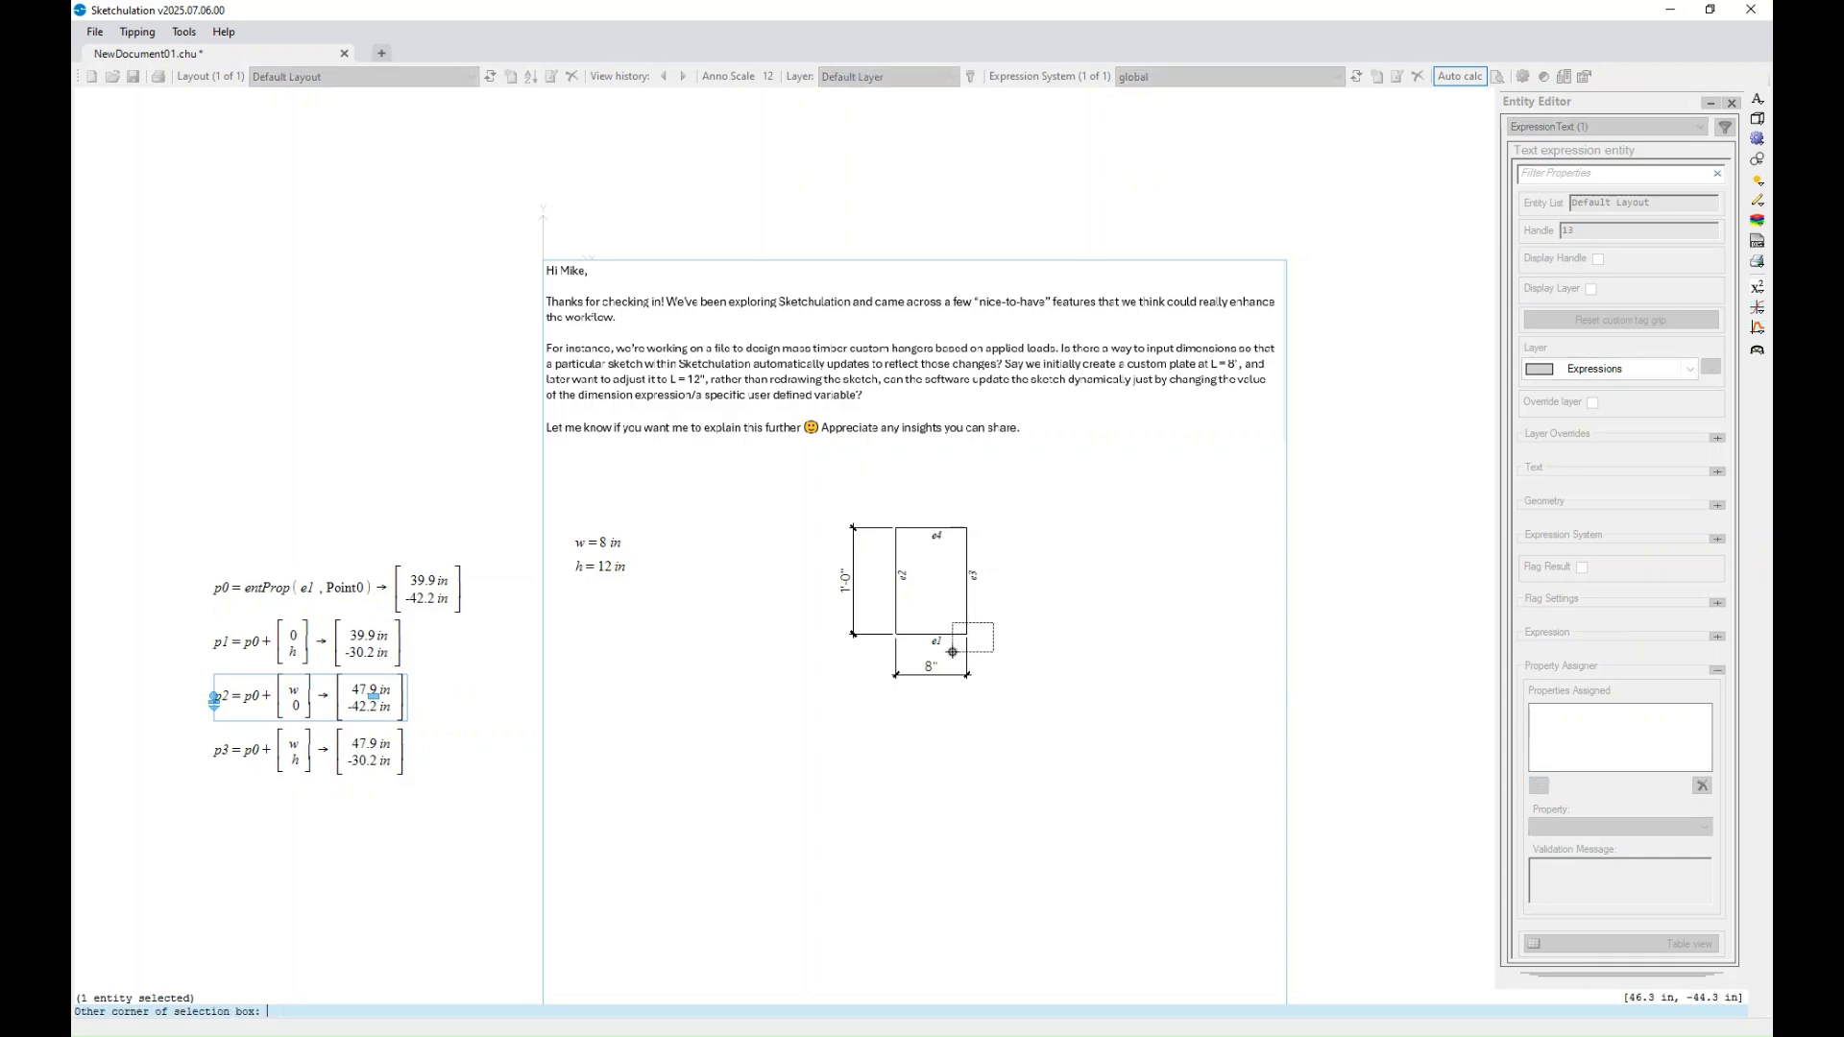
pyautogui.click(952, 652)
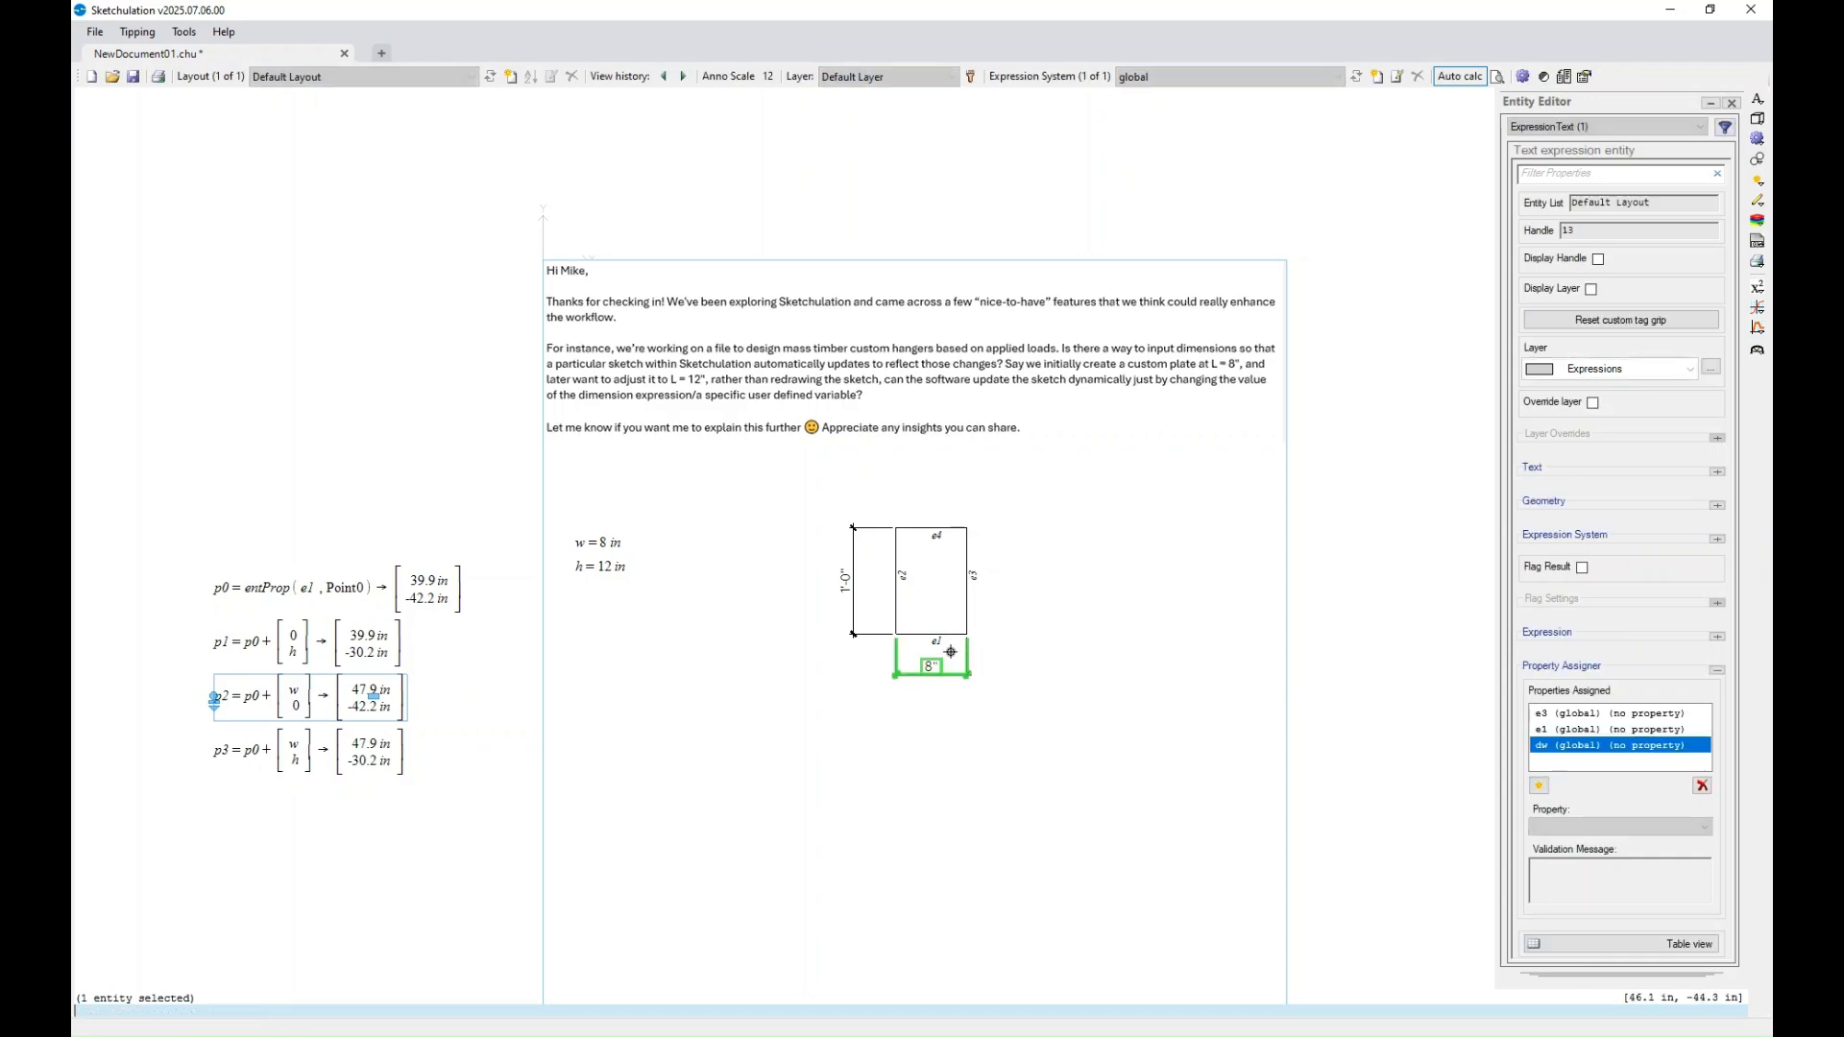
# - Assign p2 to the Point0 property of e3, Point1 of e1 and Extent1 of dw
pyautogui.click(1634, 715)
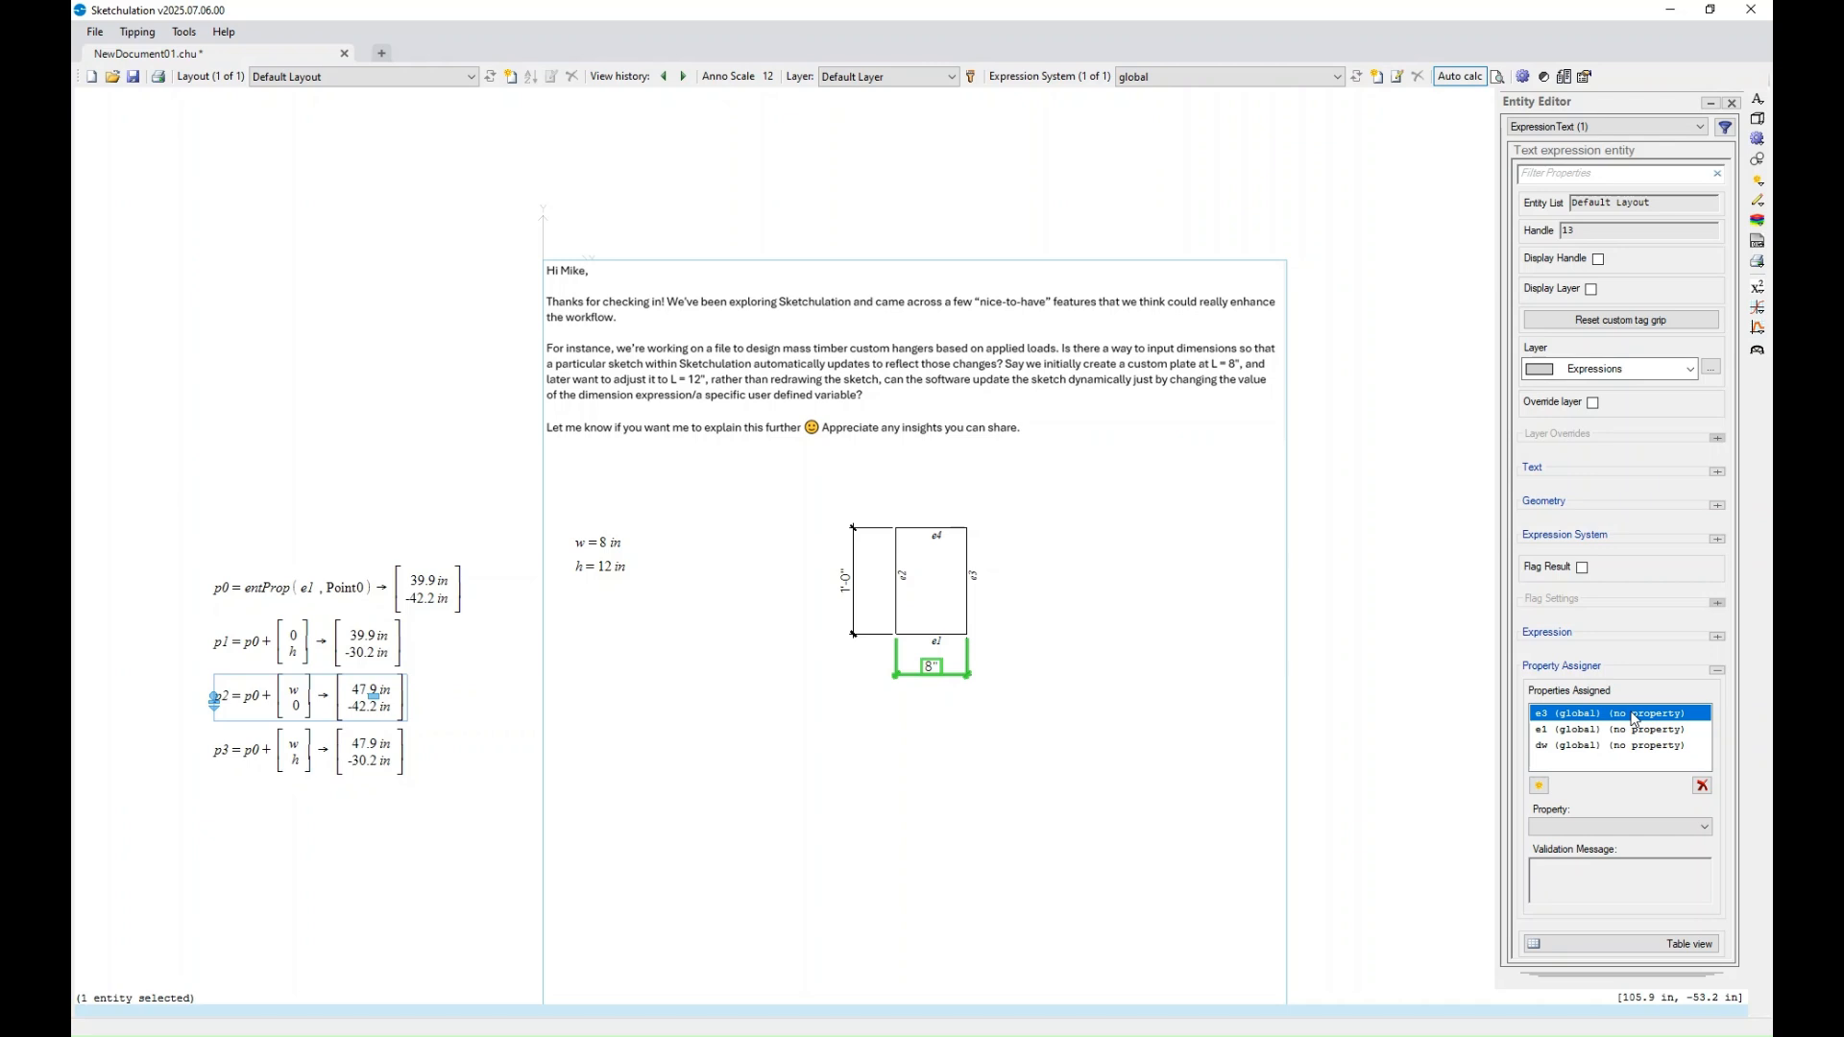
pyautogui.click(1559, 844)
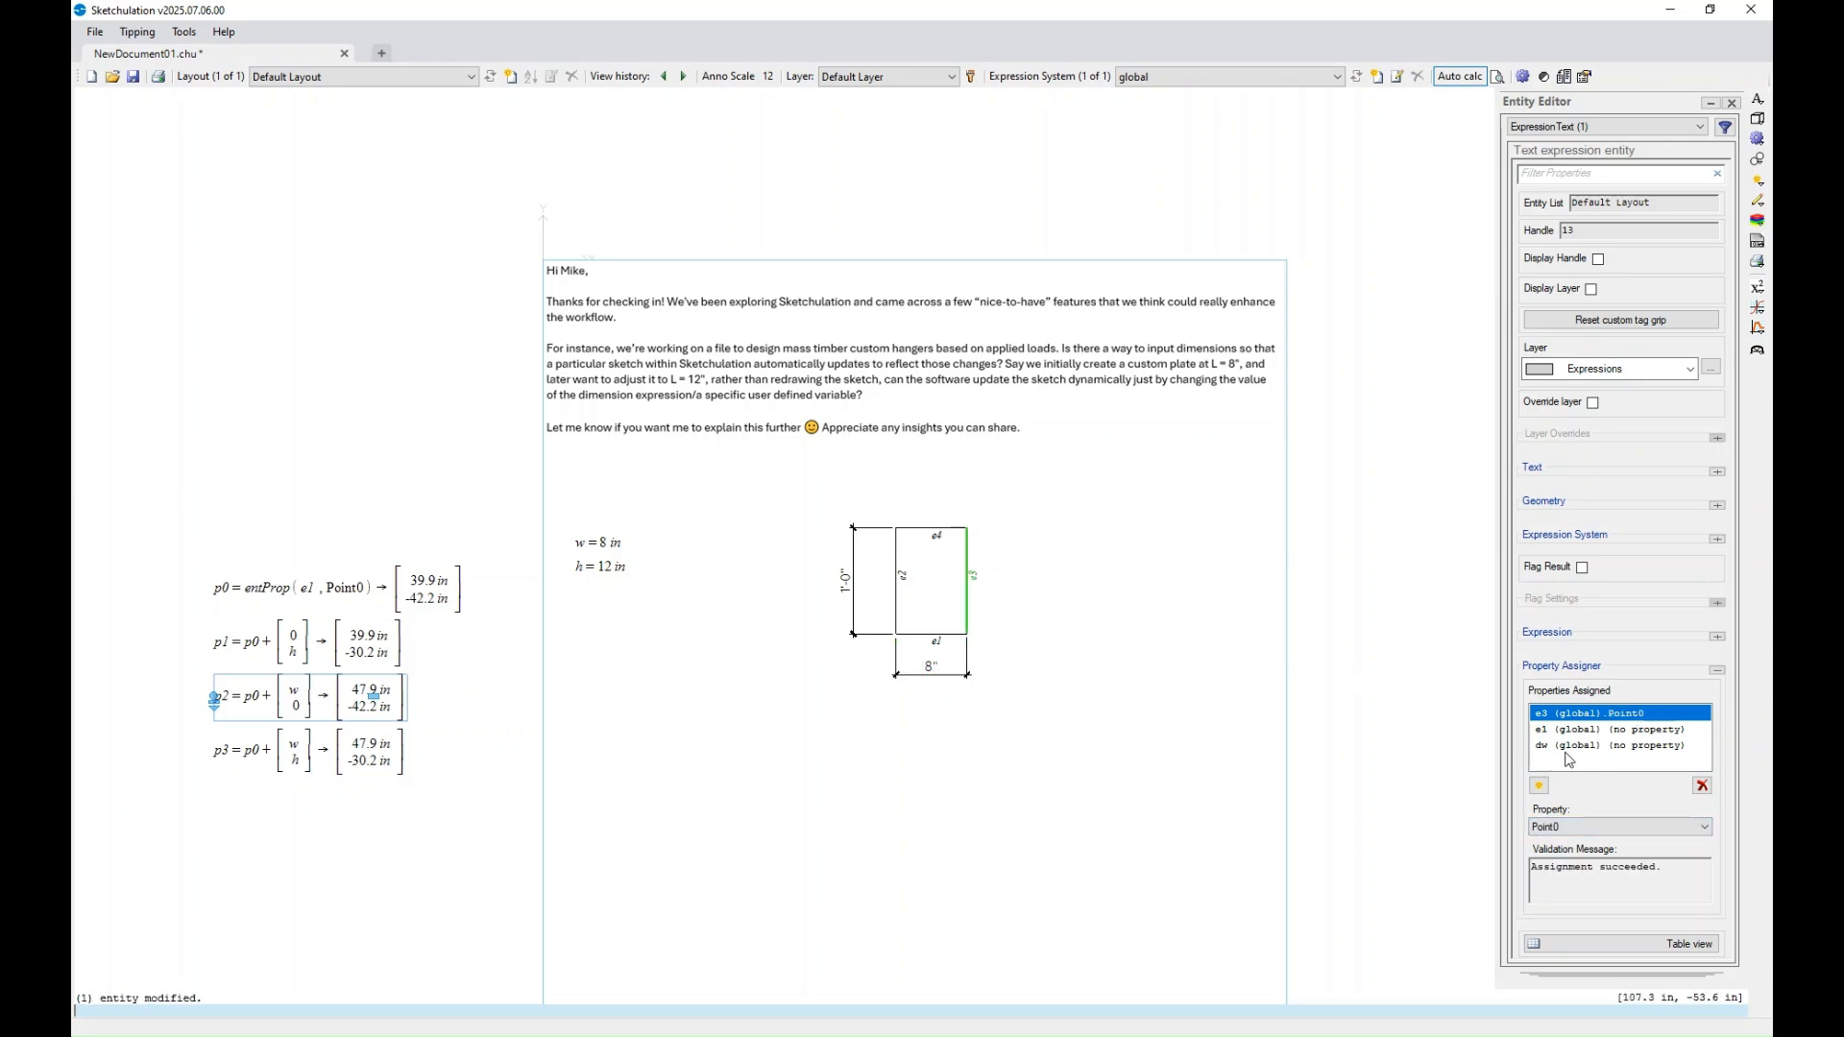
pyautogui.click(1594, 730)
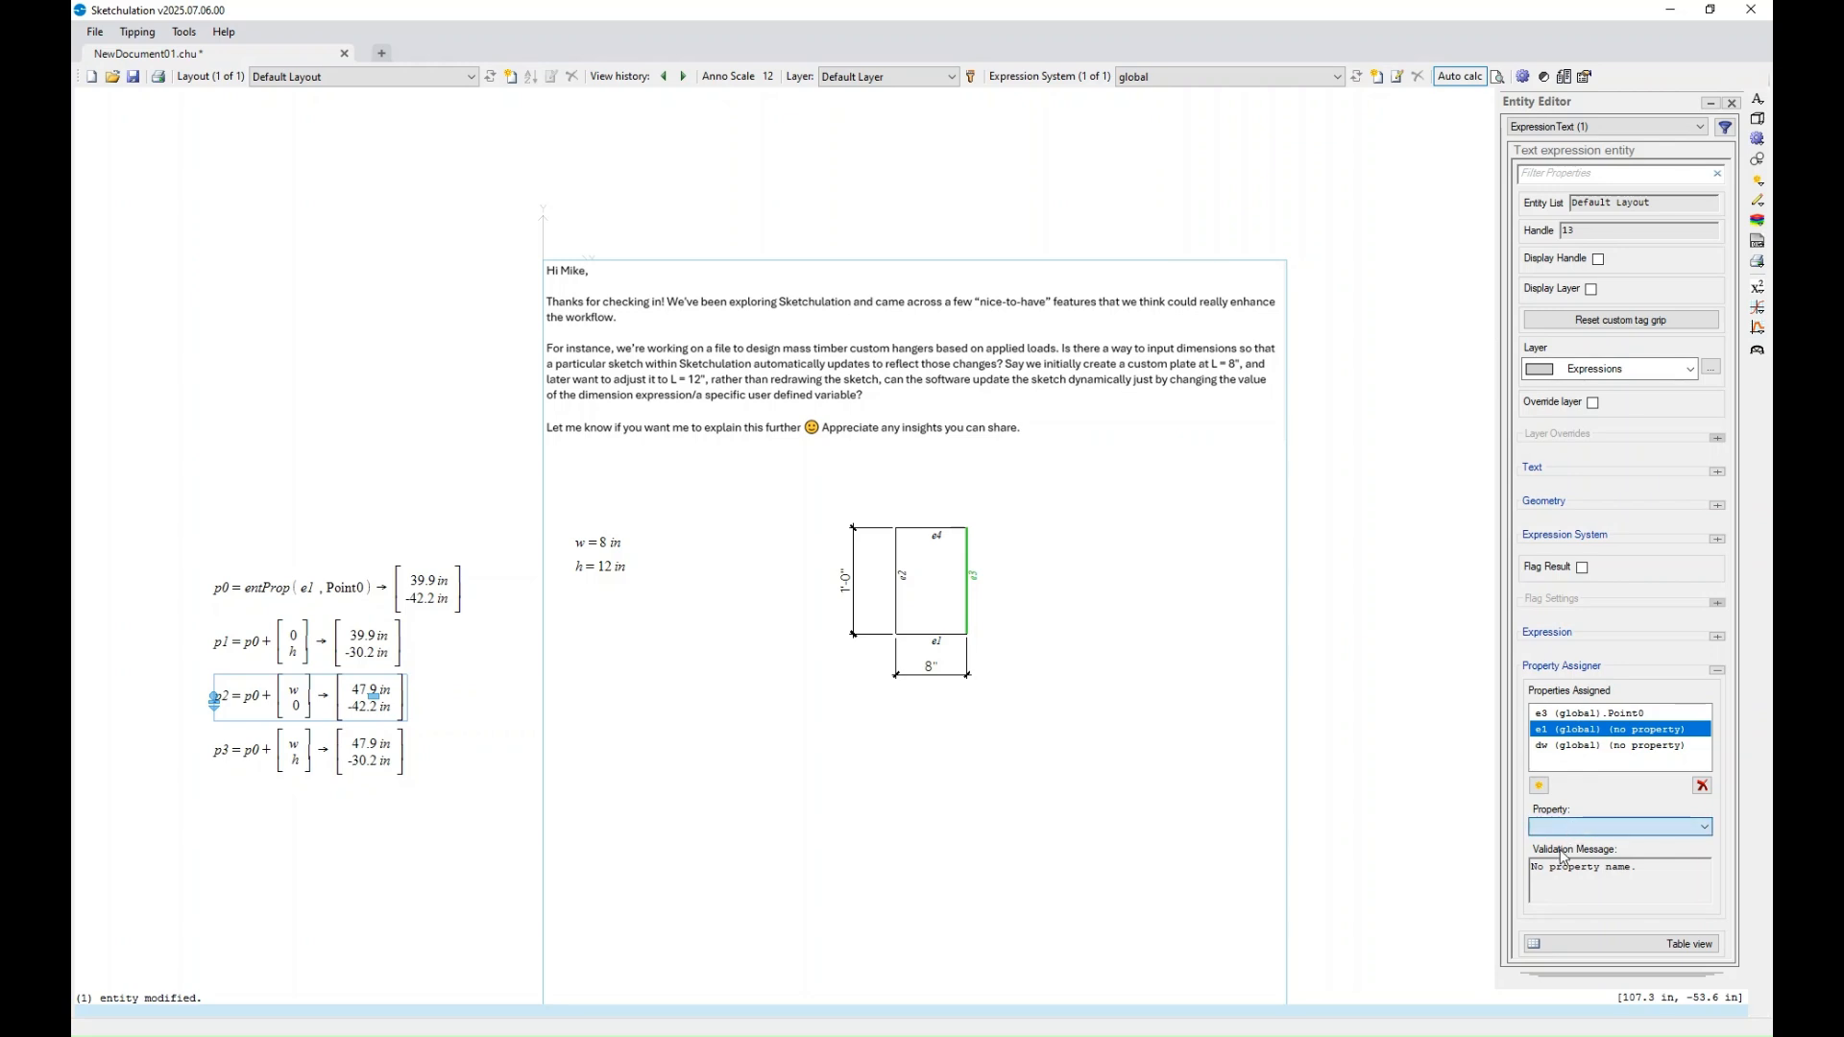
pyautogui.click(1560, 858)
pyautogui.click(1561, 747)
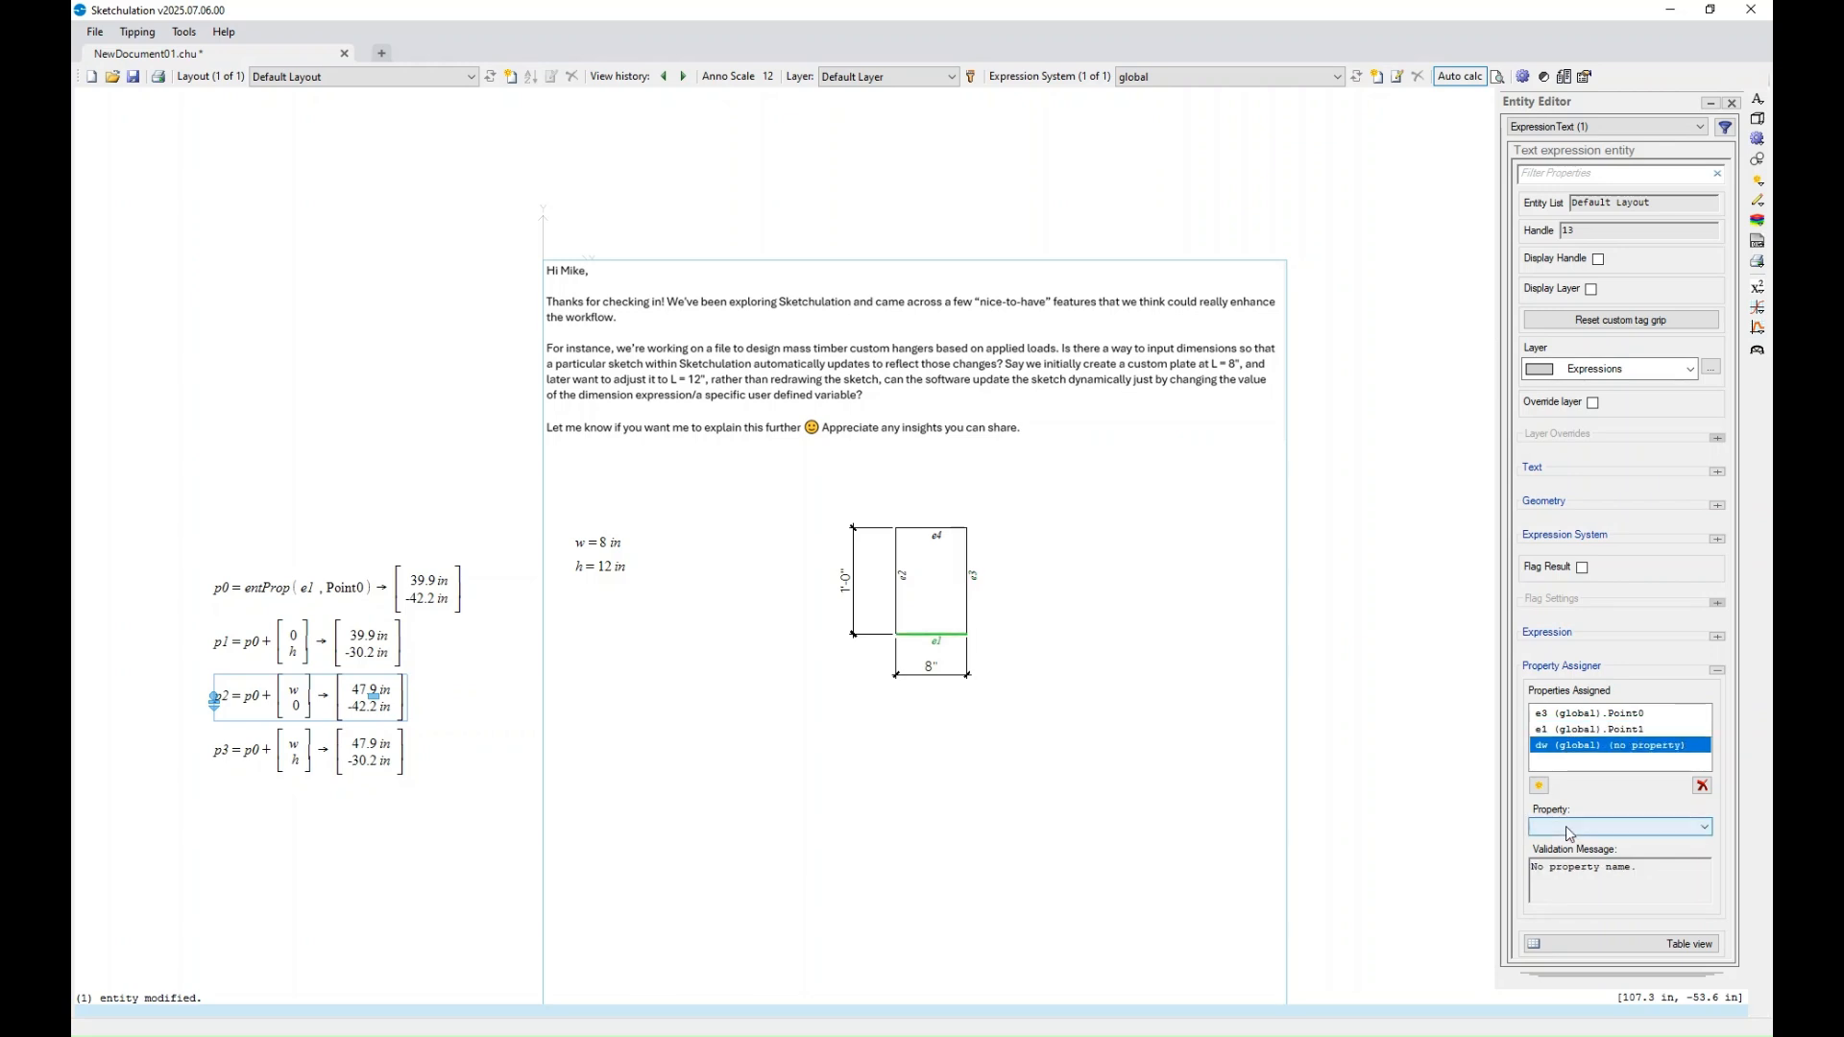
pyautogui.click(1564, 851)
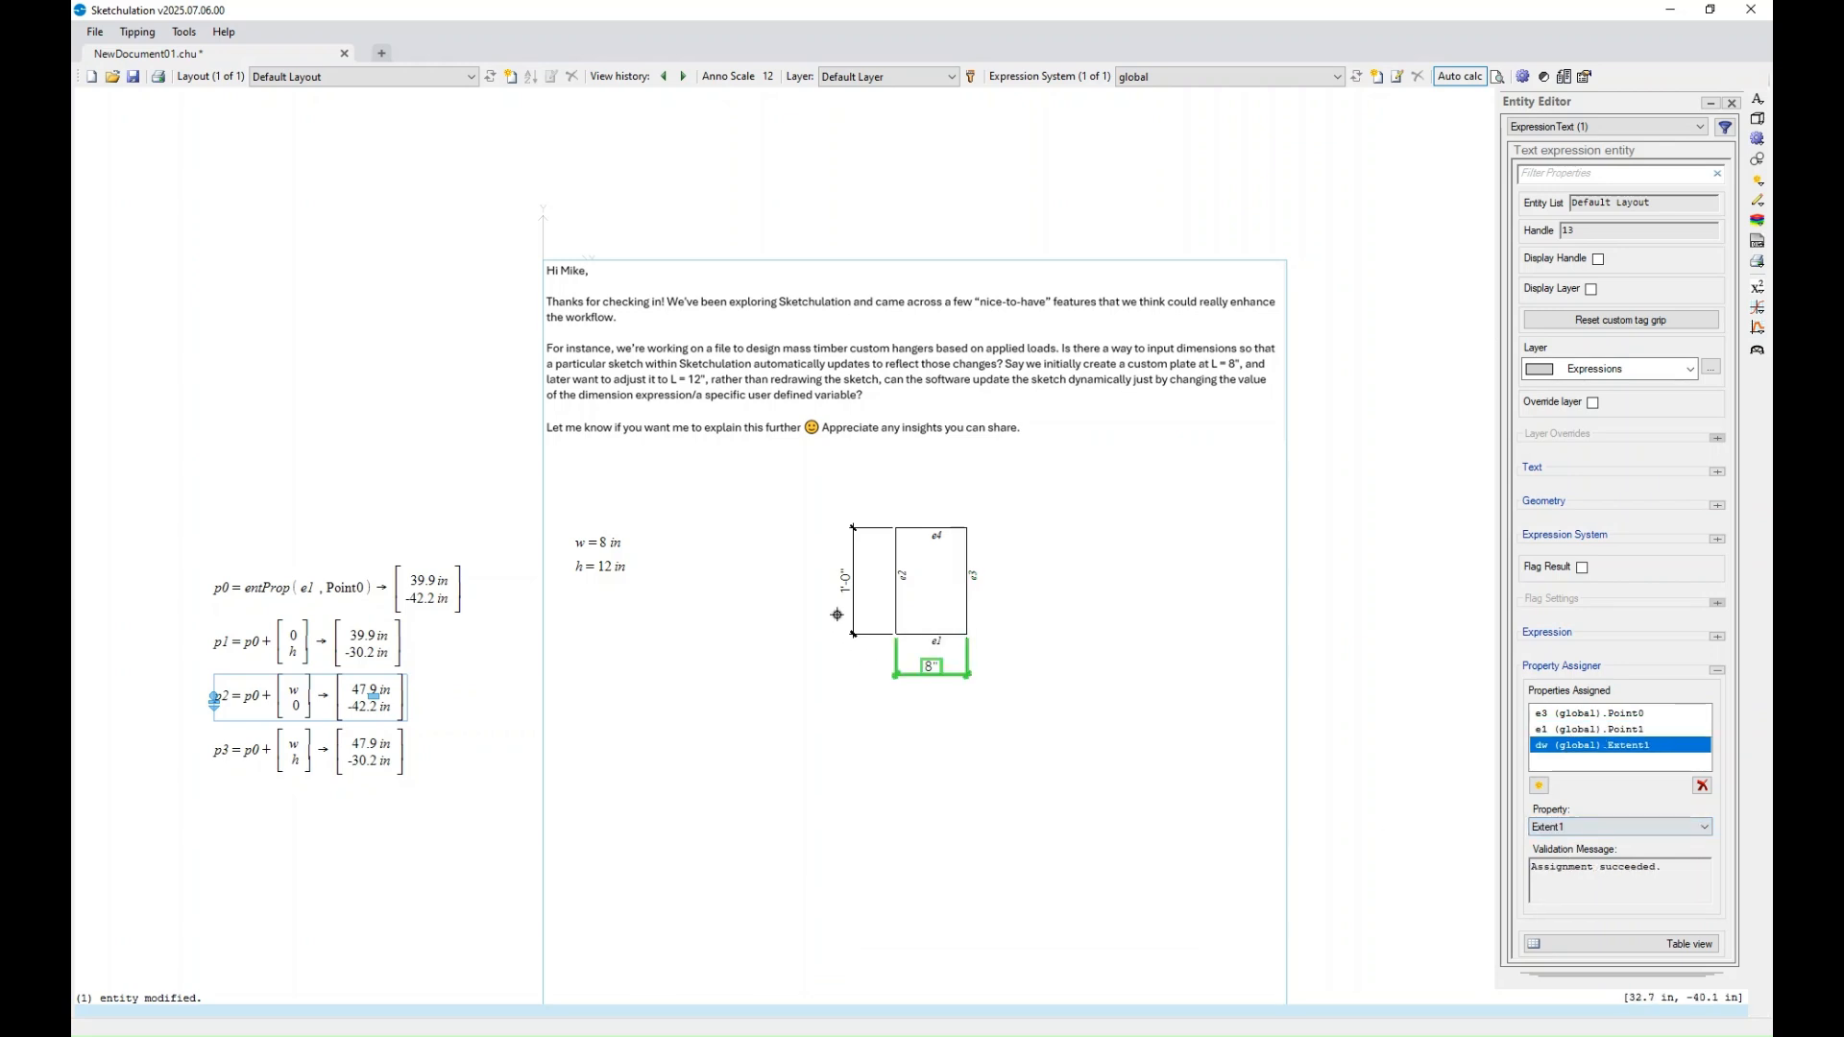
pyautogui.press('Escape')
# - Add the width dimension dw to the p0 expression's assigned properties and assign p0 to its Extent0 property
pyautogui.click(326, 581)
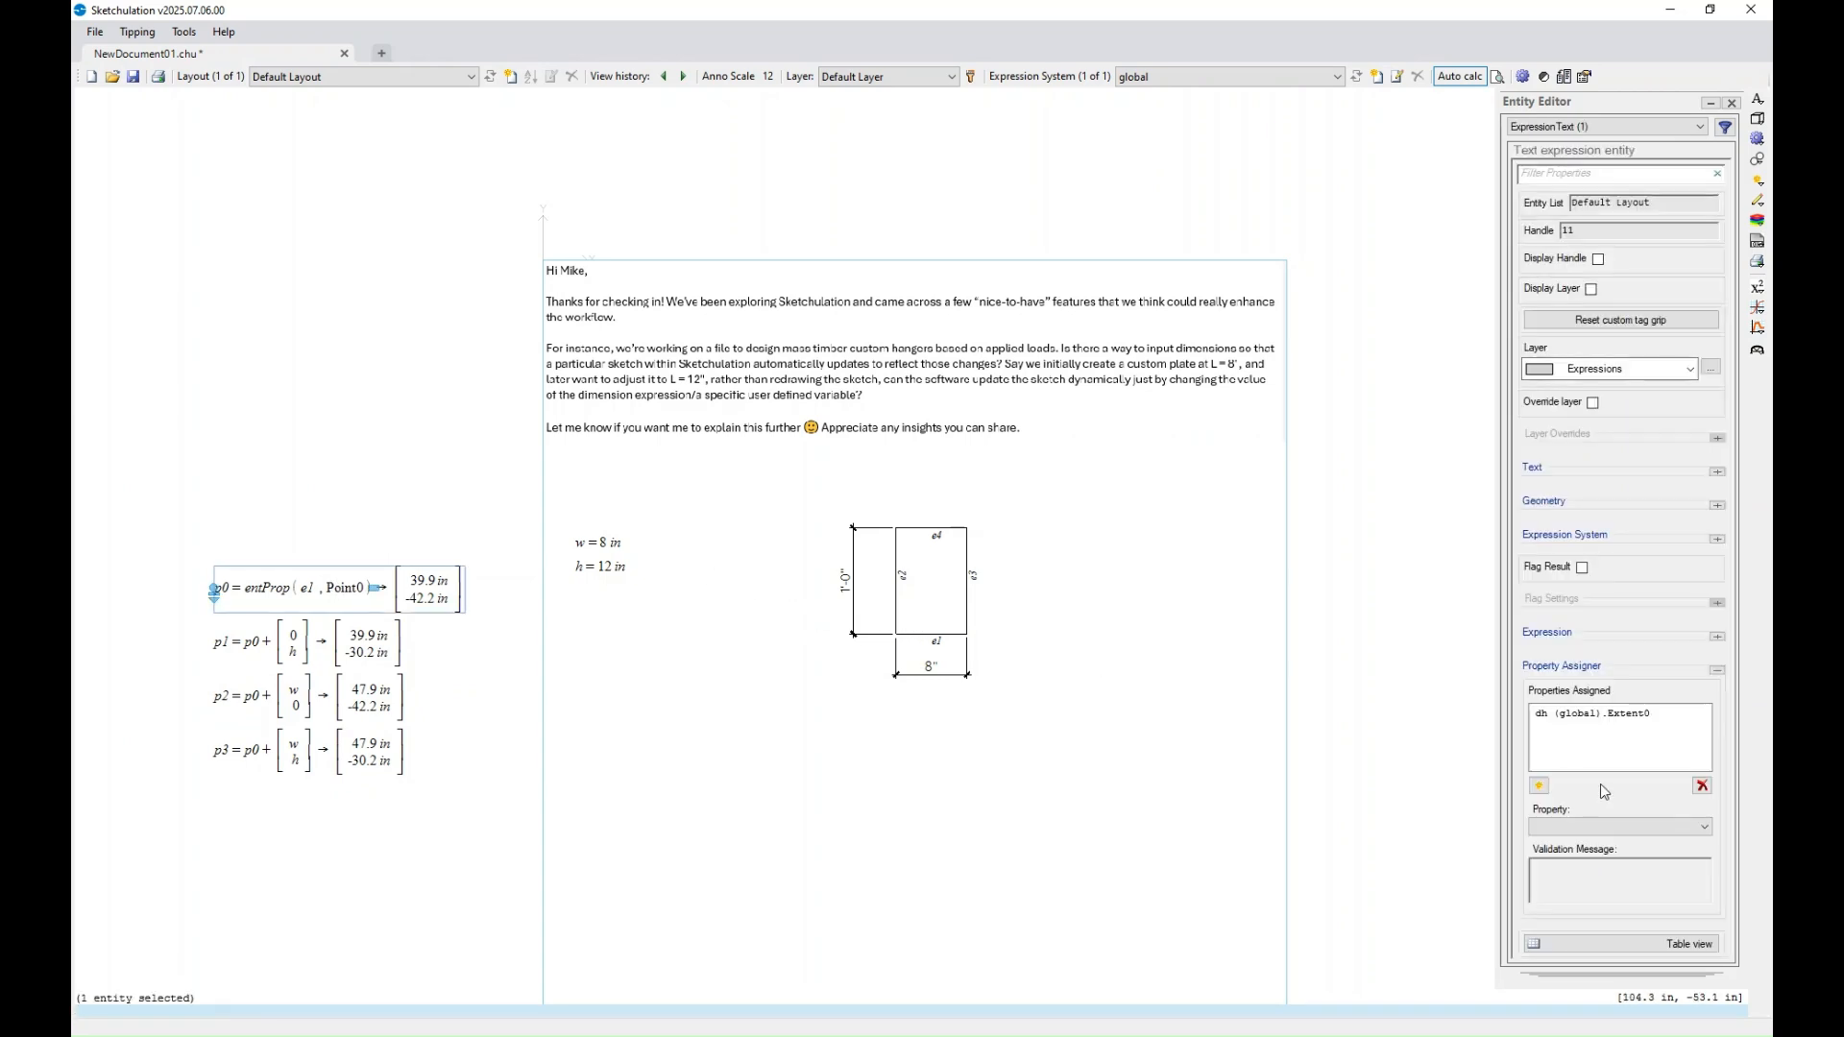
pyautogui.click(1540, 789)
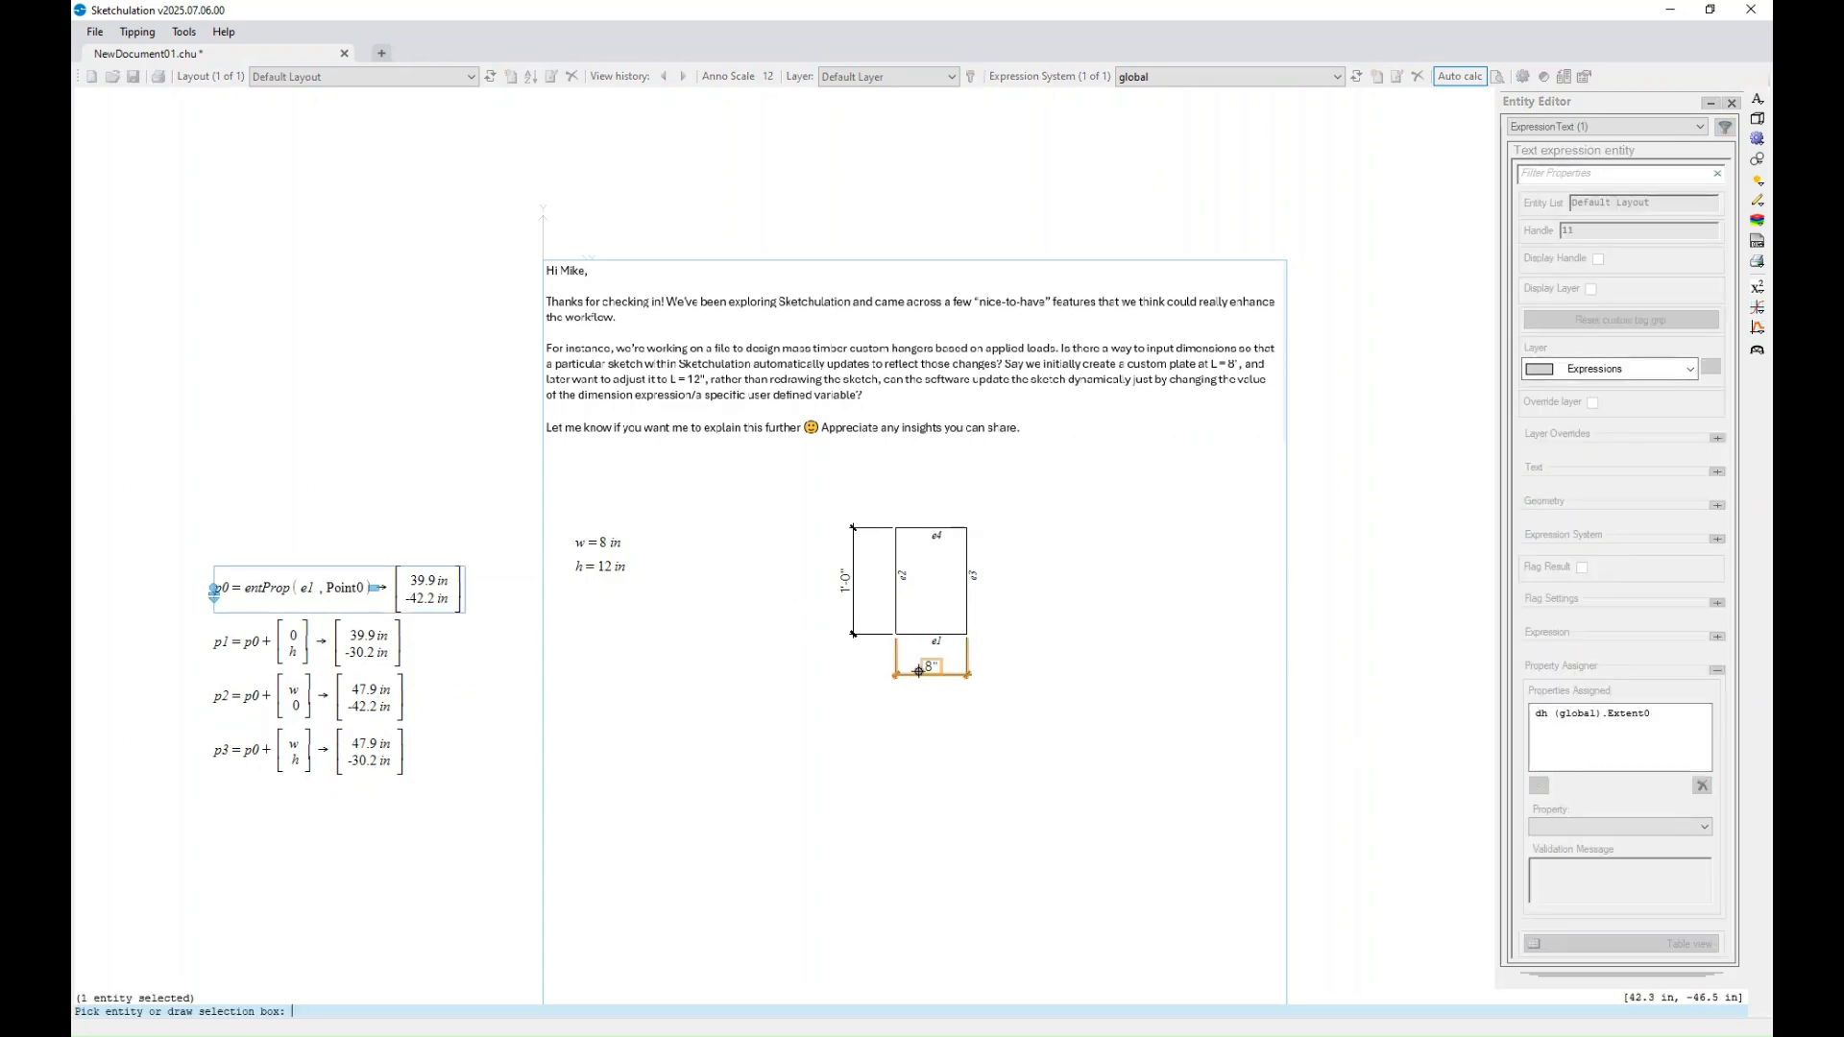
pyautogui.click(934, 682)
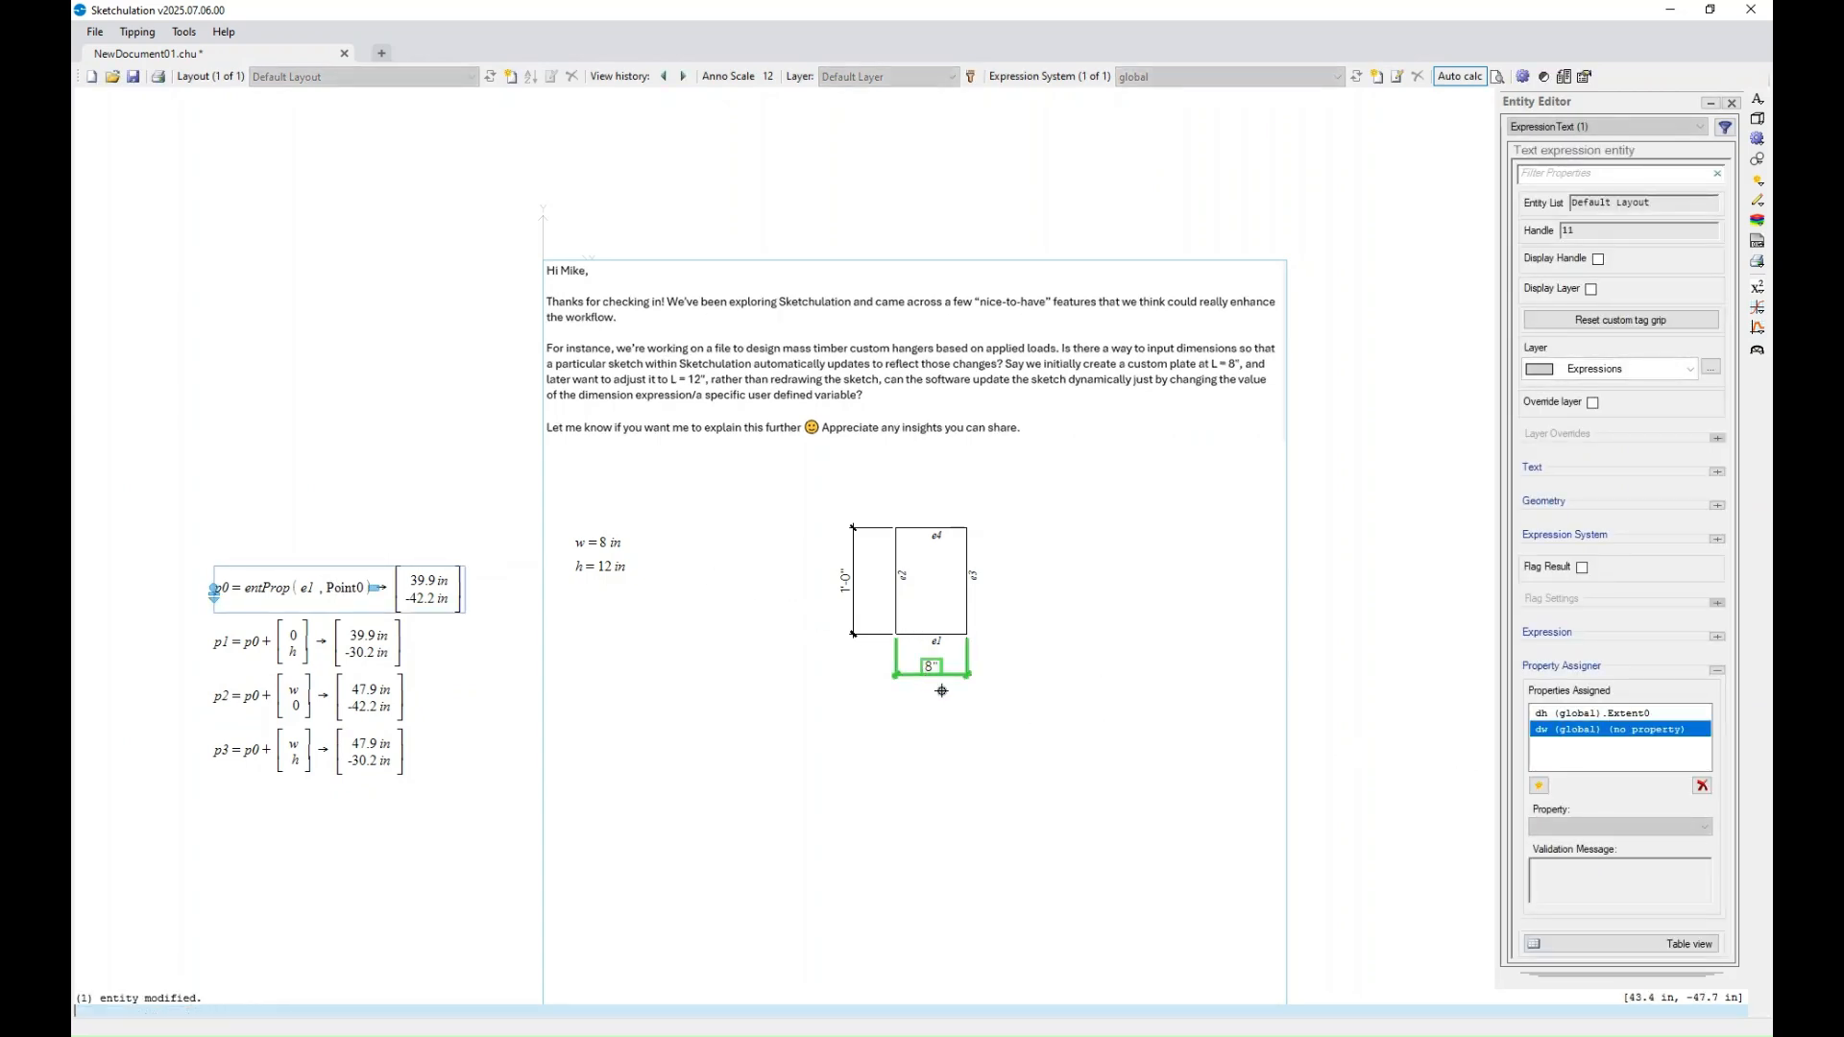
pyautogui.click(1580, 850)
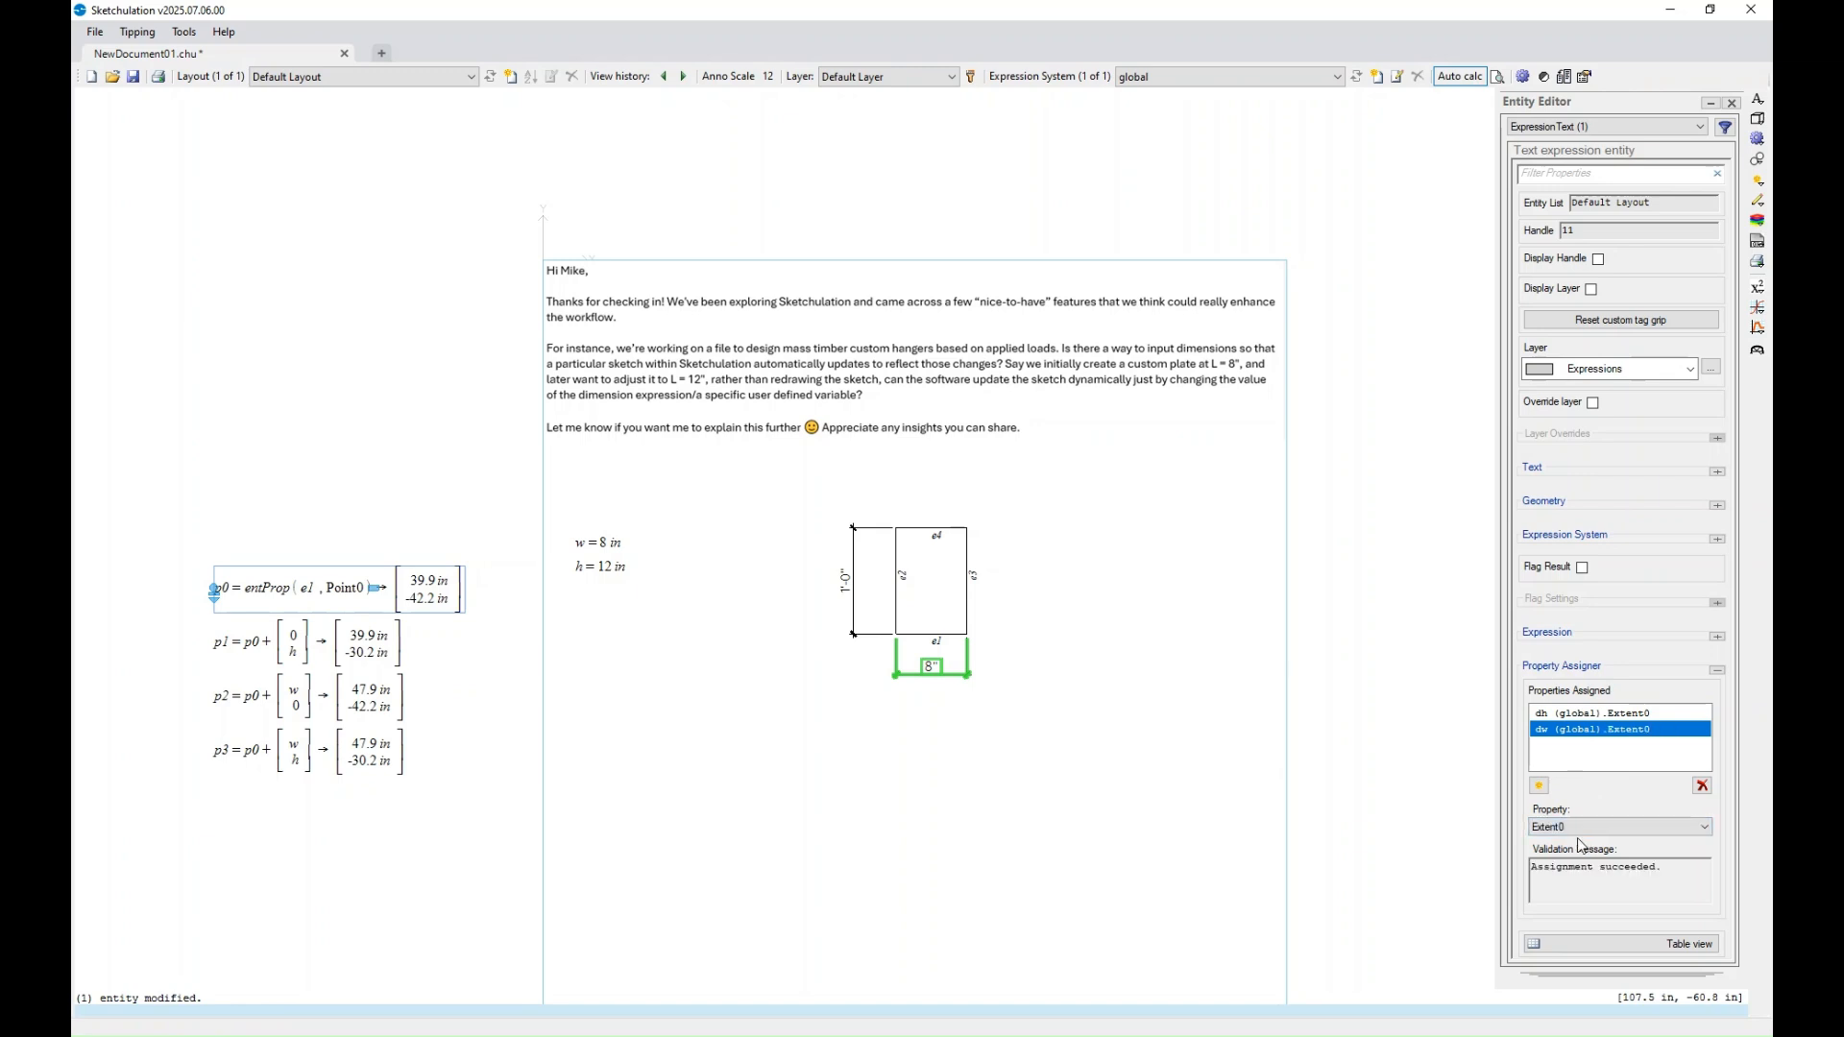
pyautogui.click(344, 701)
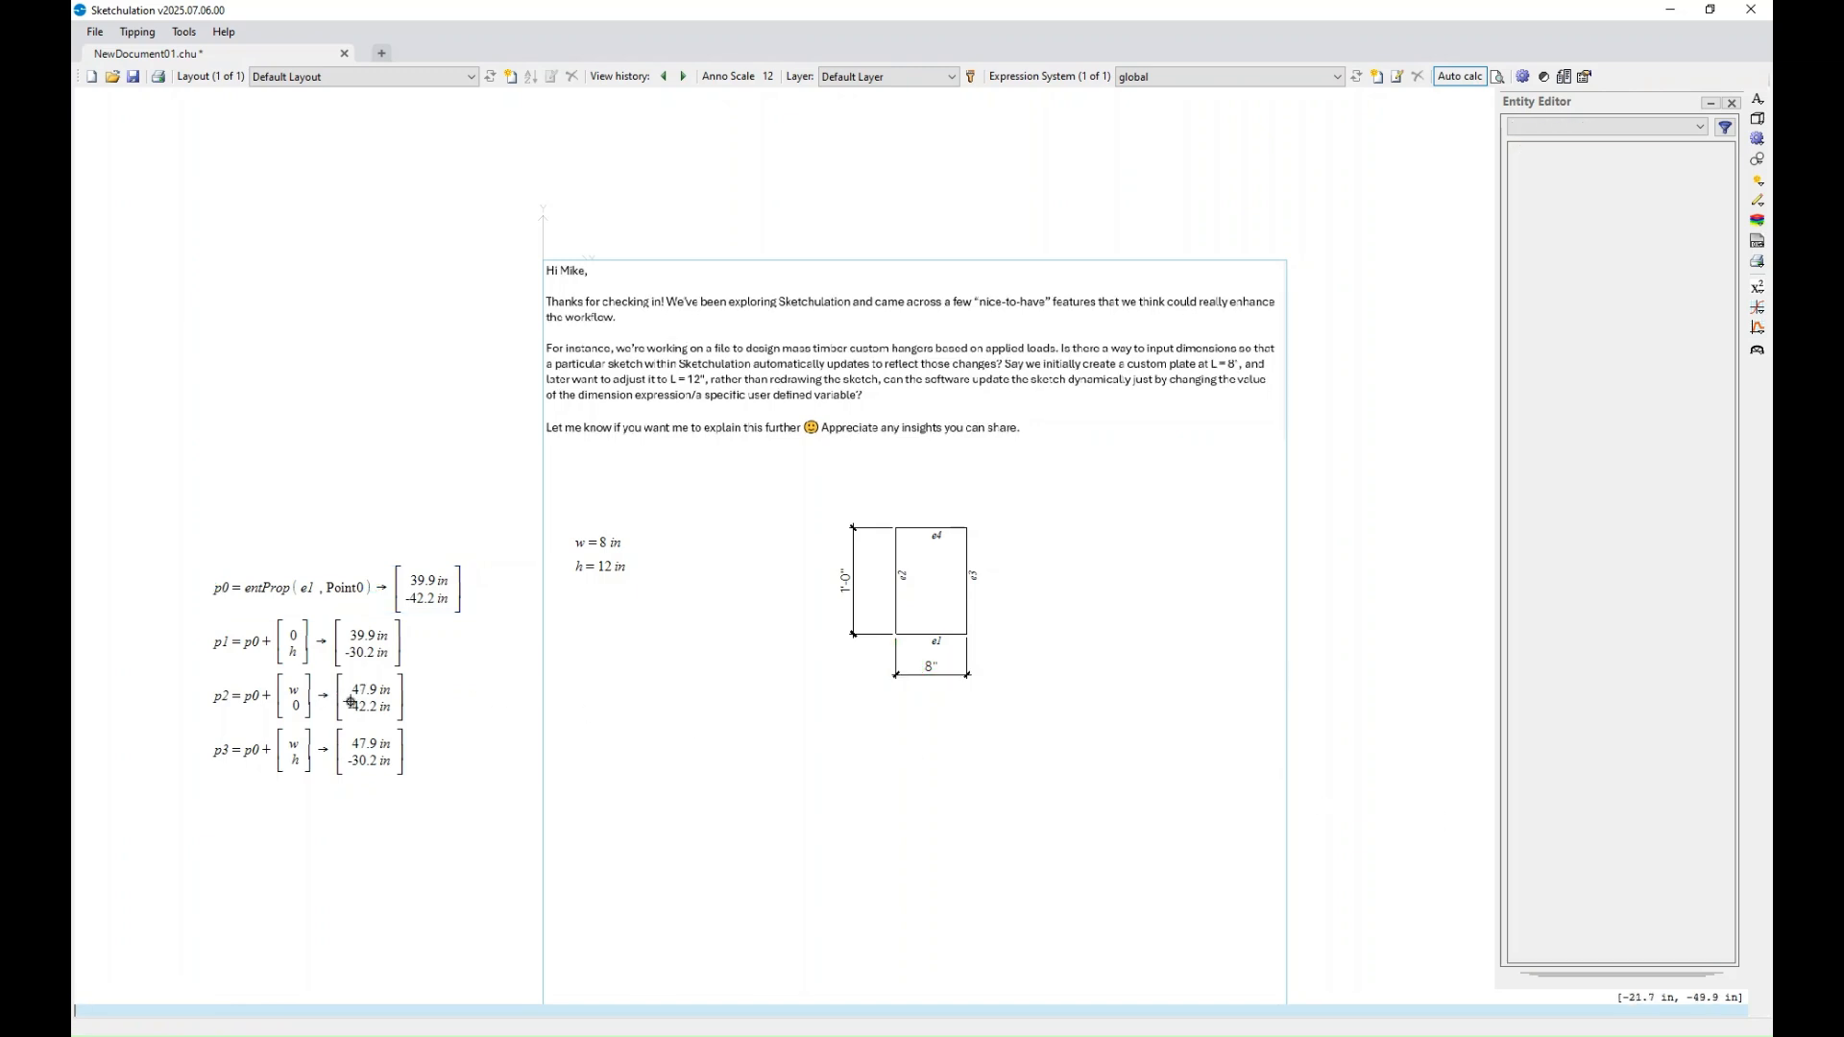
# - Add edges e3 and e4 at the plate's upper corner to the assigned properties of the p3 expression
pyautogui.click(346, 754)
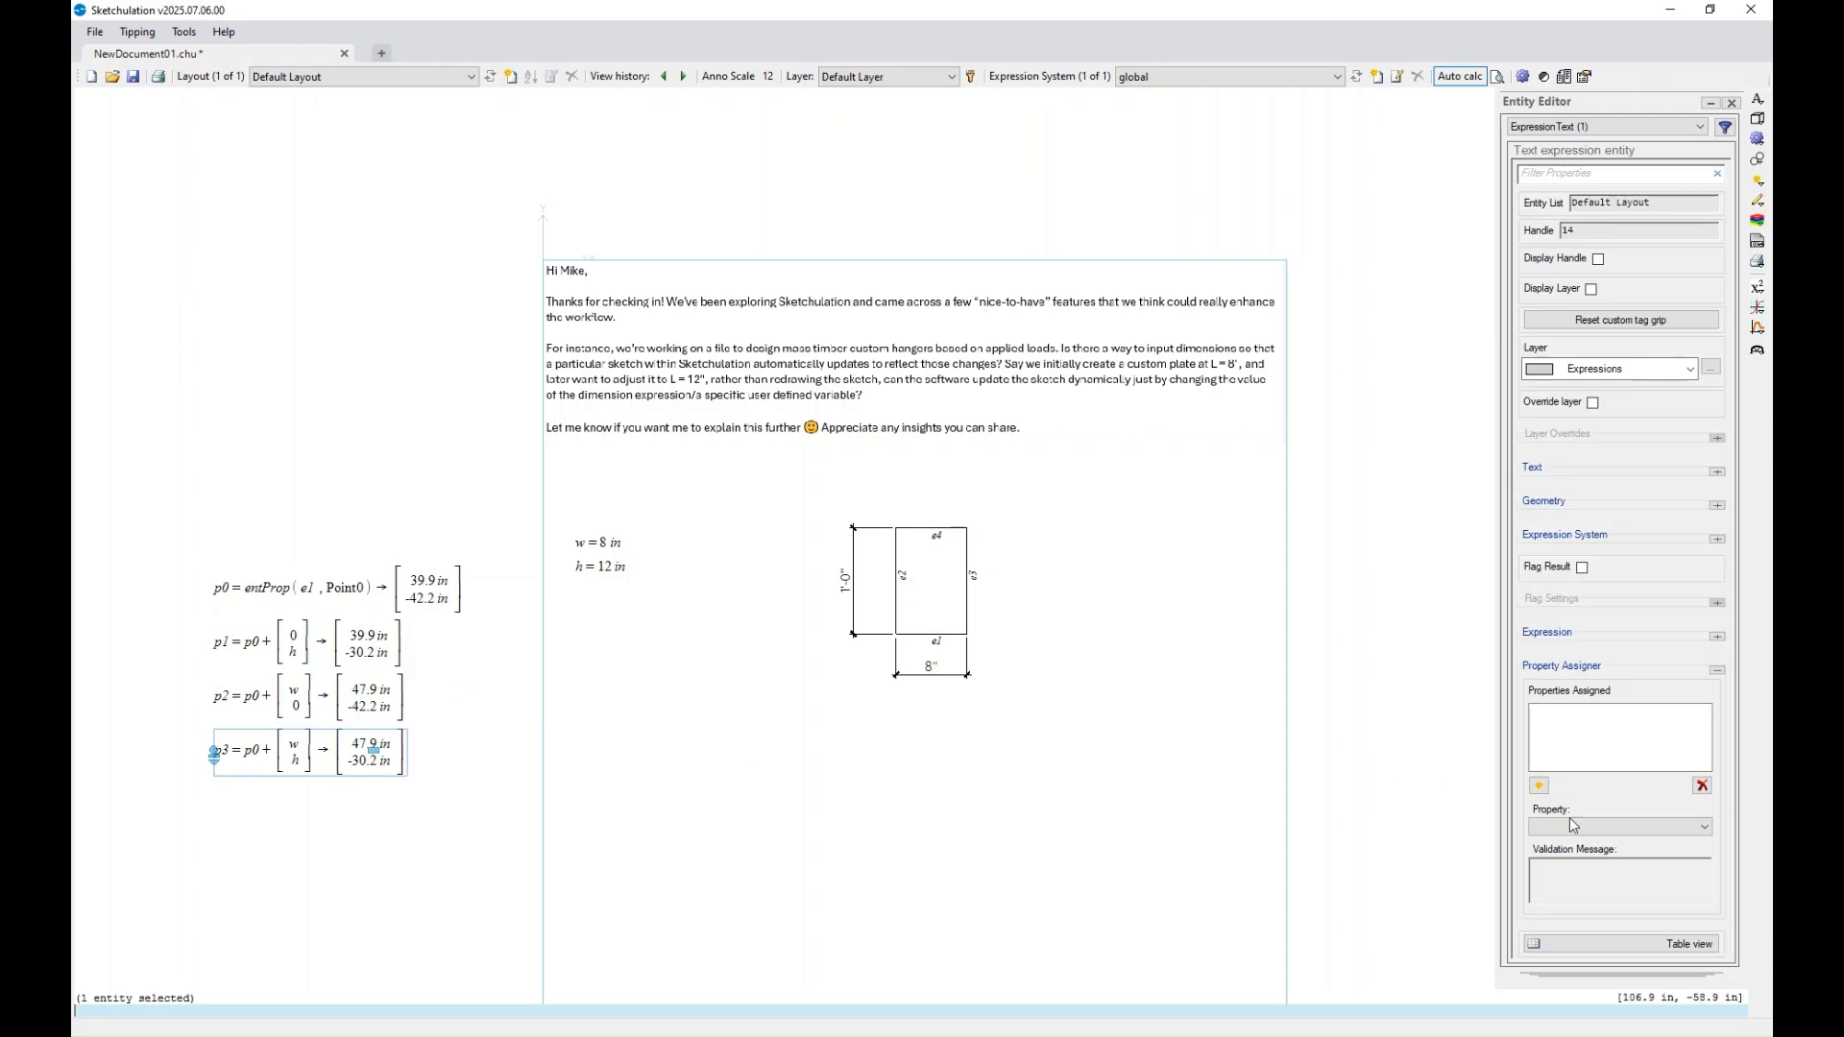
pyautogui.click(1538, 785)
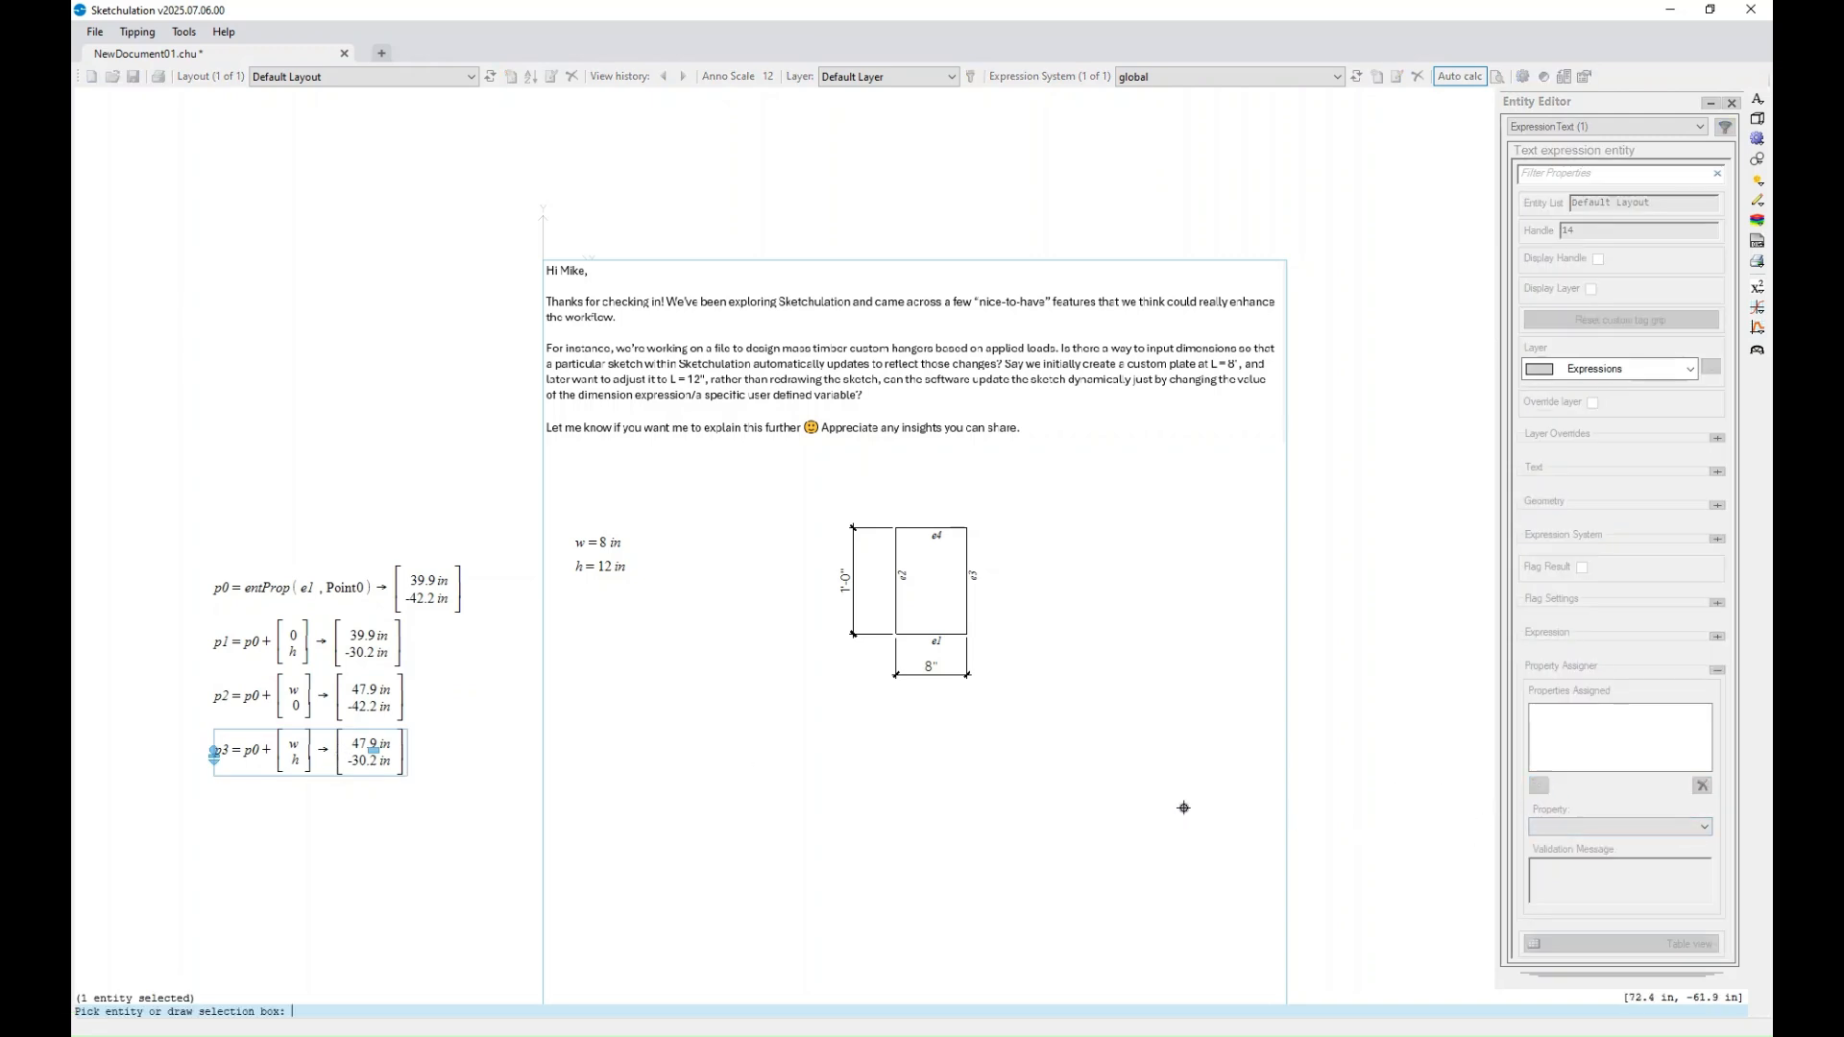
pyautogui.moveTo(1000, 506); pyautogui.dragTo(953, 549)
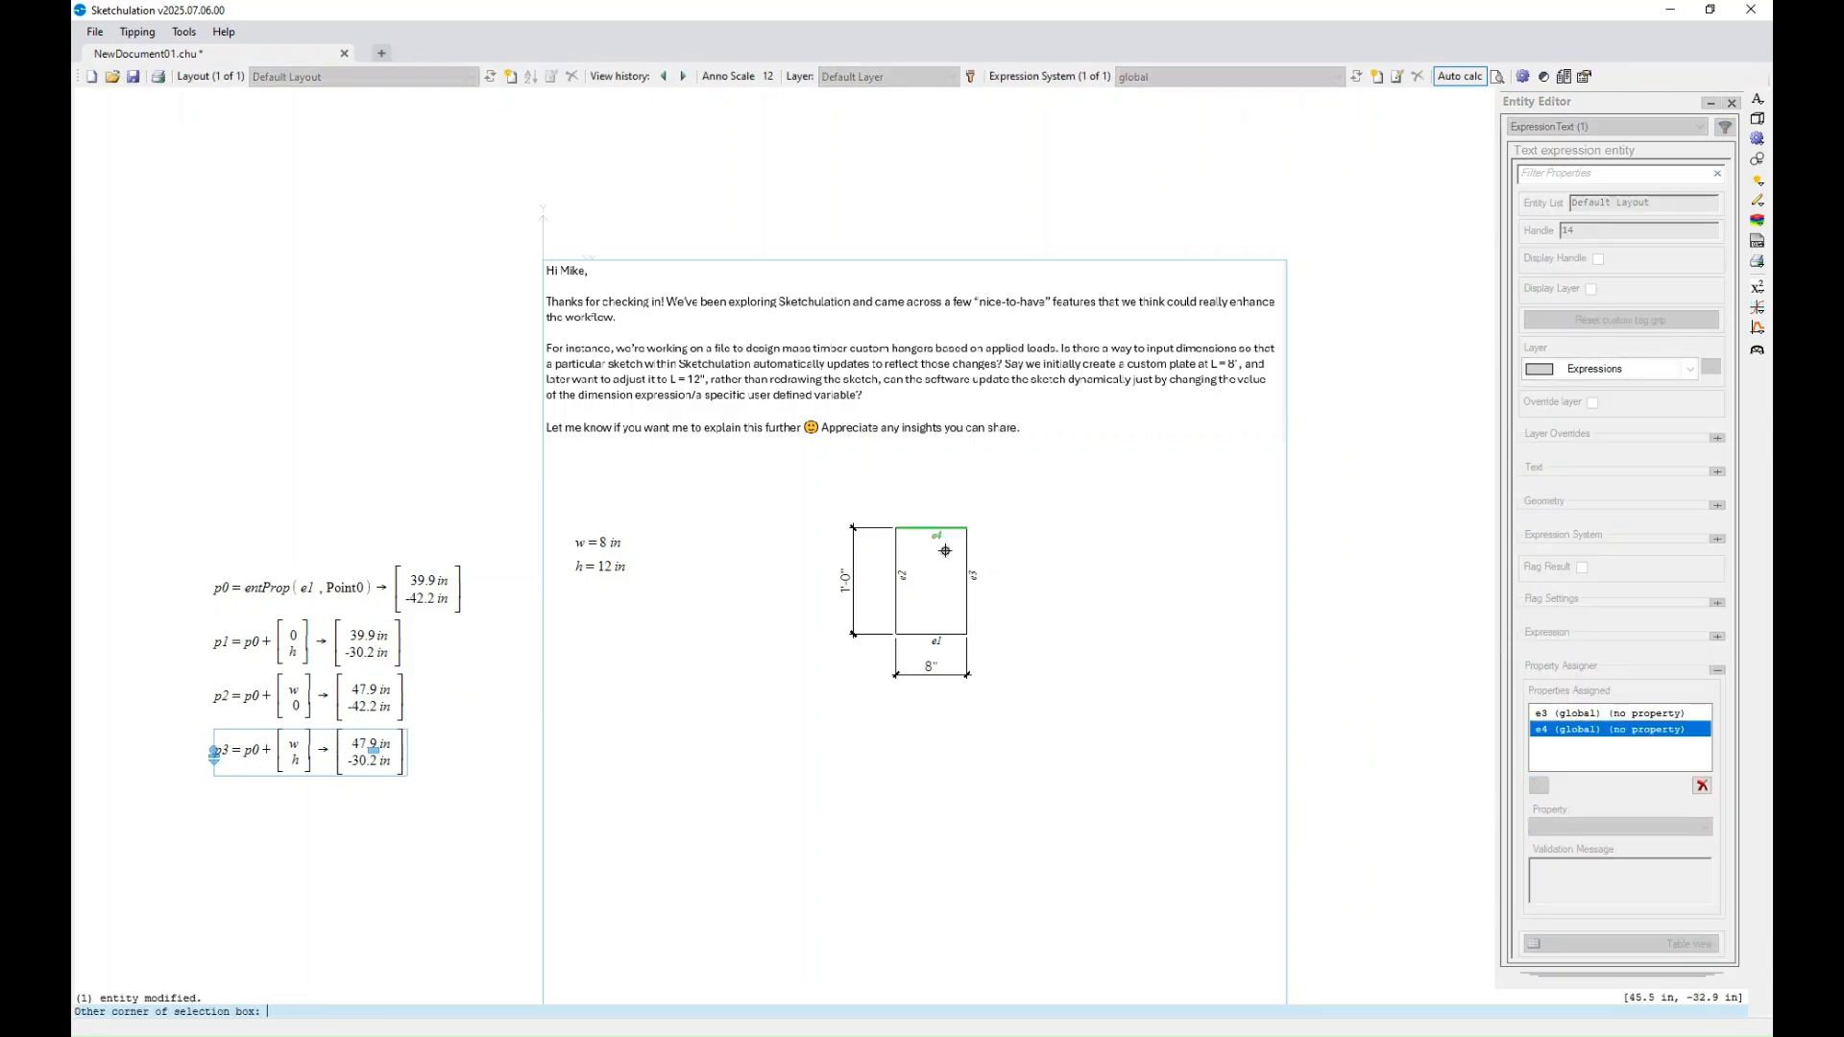
# - Assign p3 to the Point1 property of both e3 and e4
pyautogui.click(1602, 714)
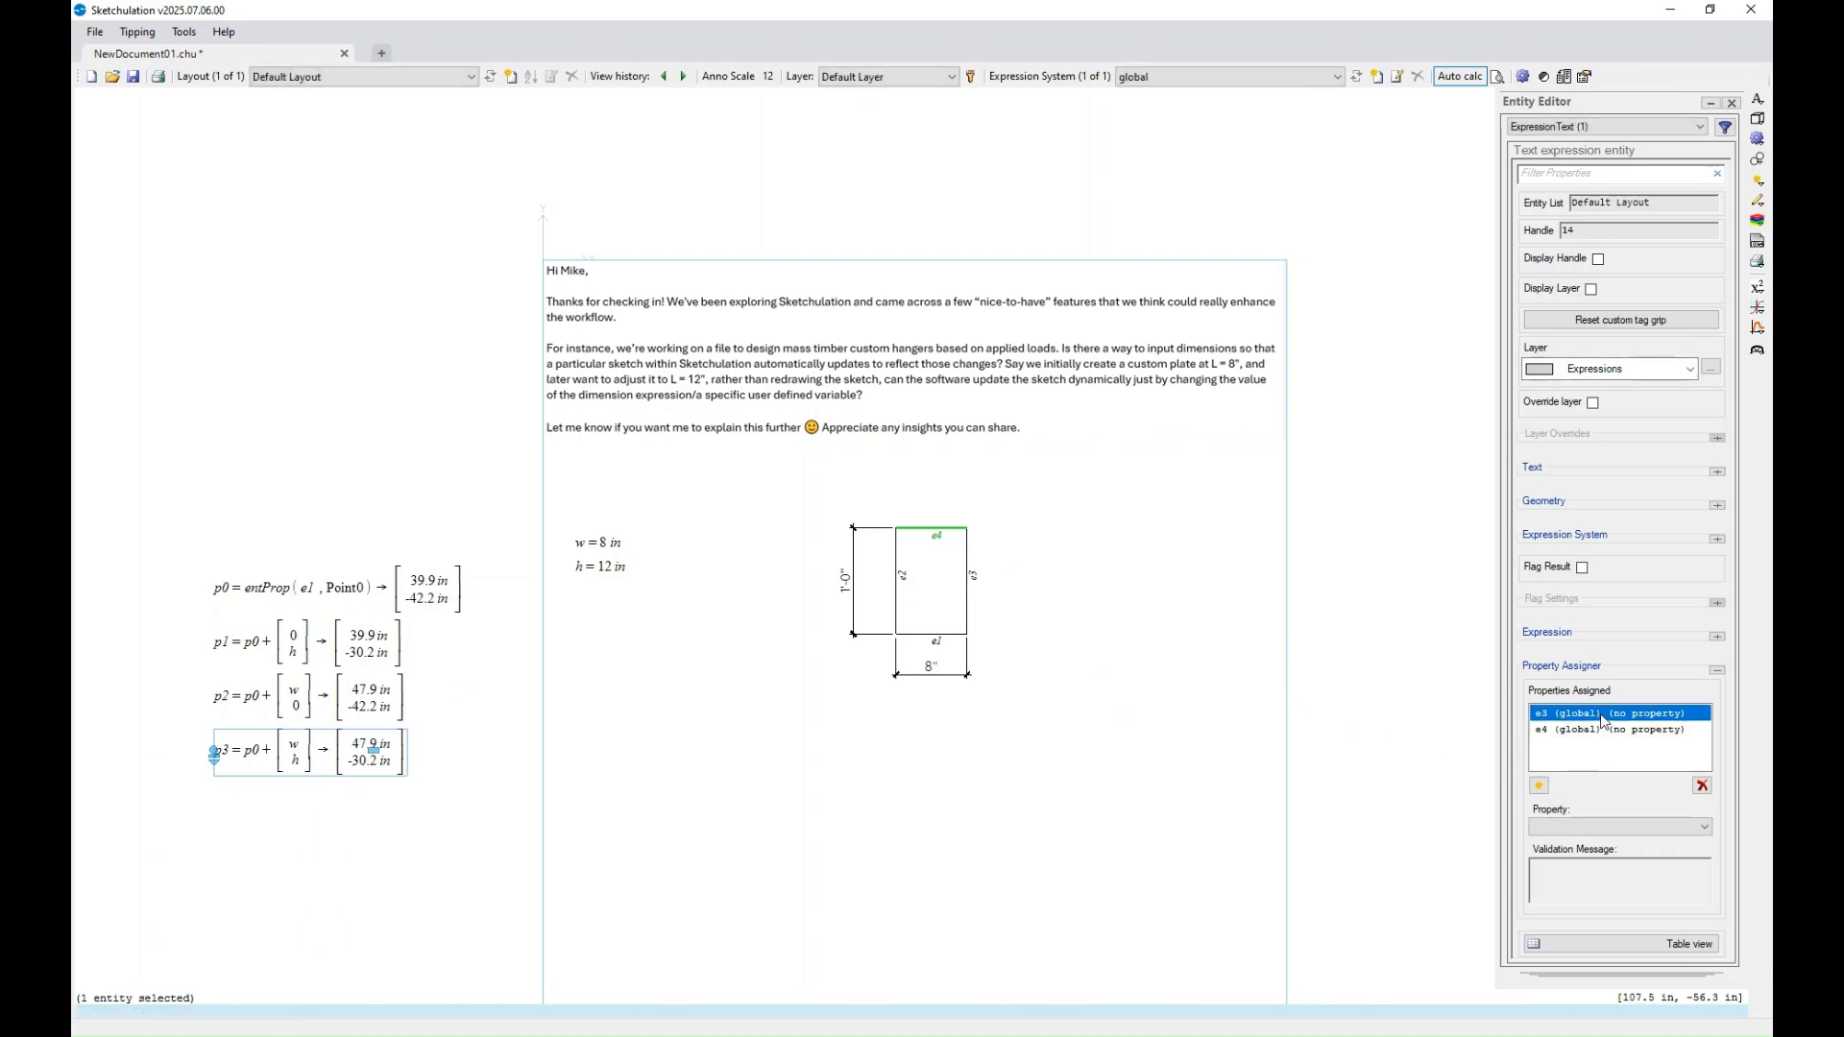
pyautogui.click(1590, 827)
pyautogui.click(1575, 846)
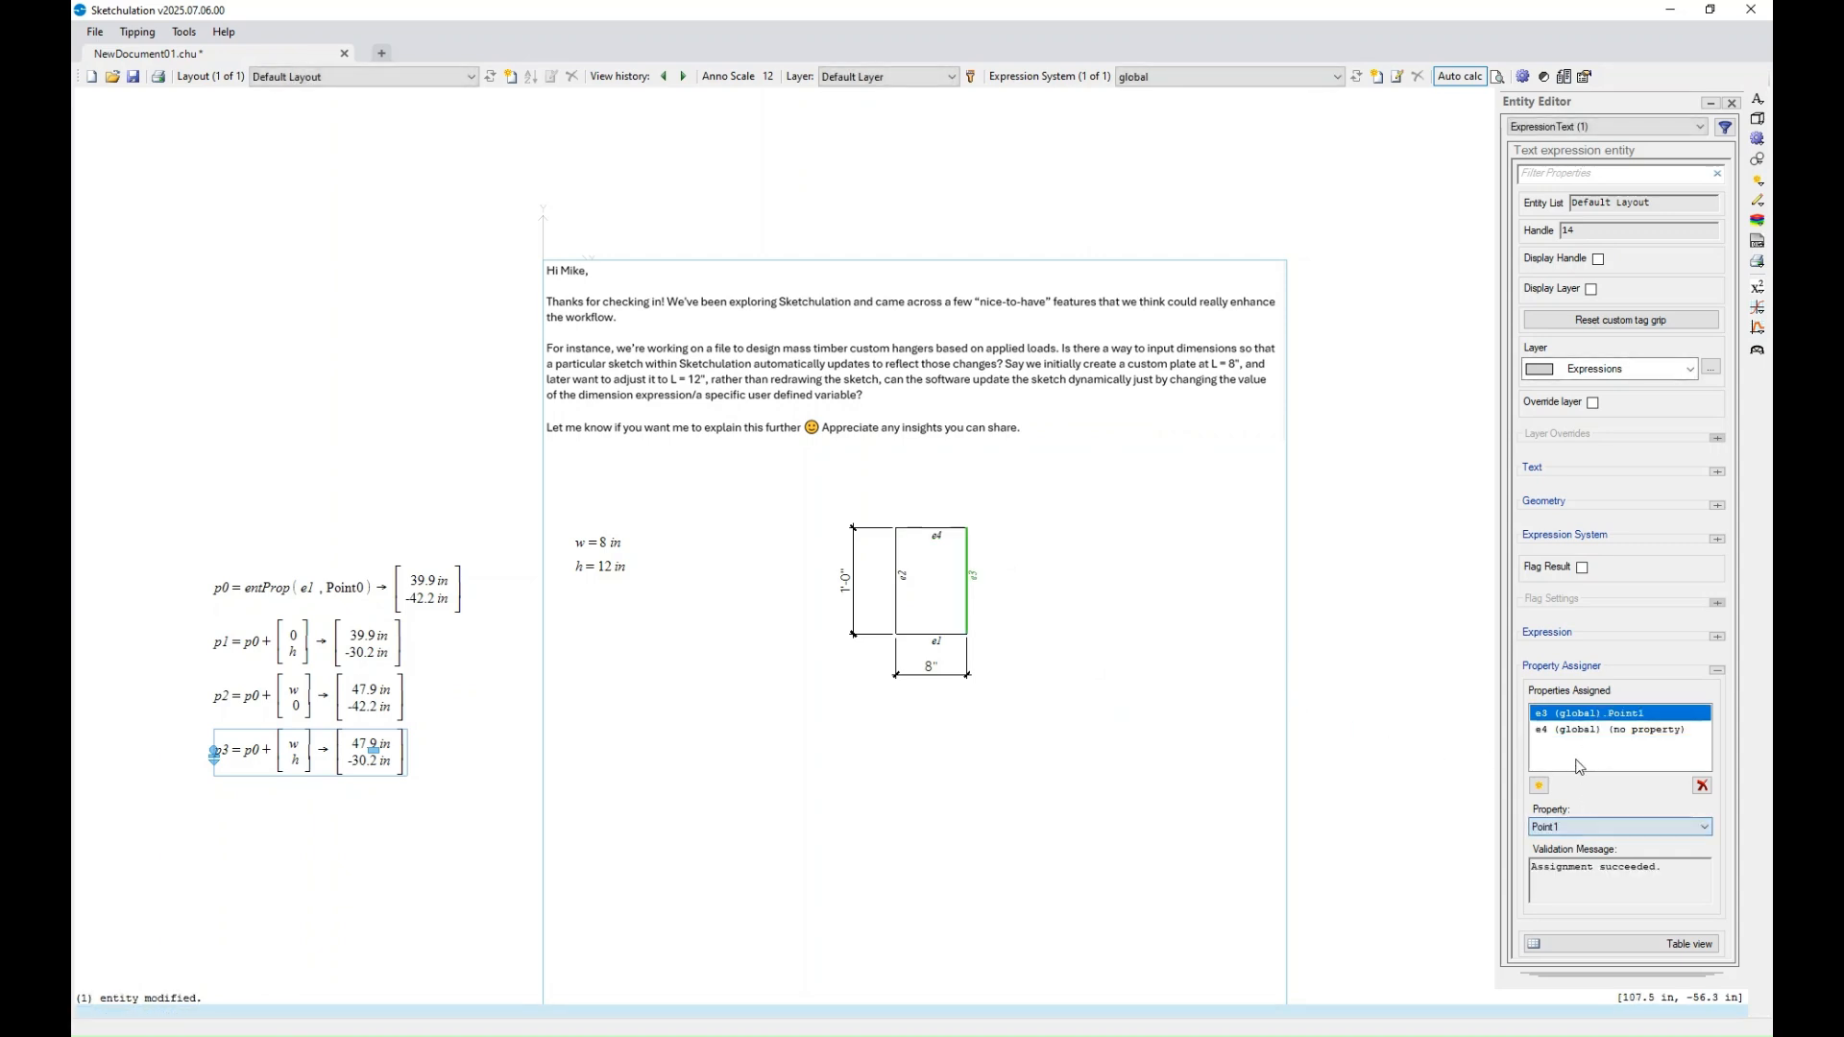
pyautogui.click(1586, 730)
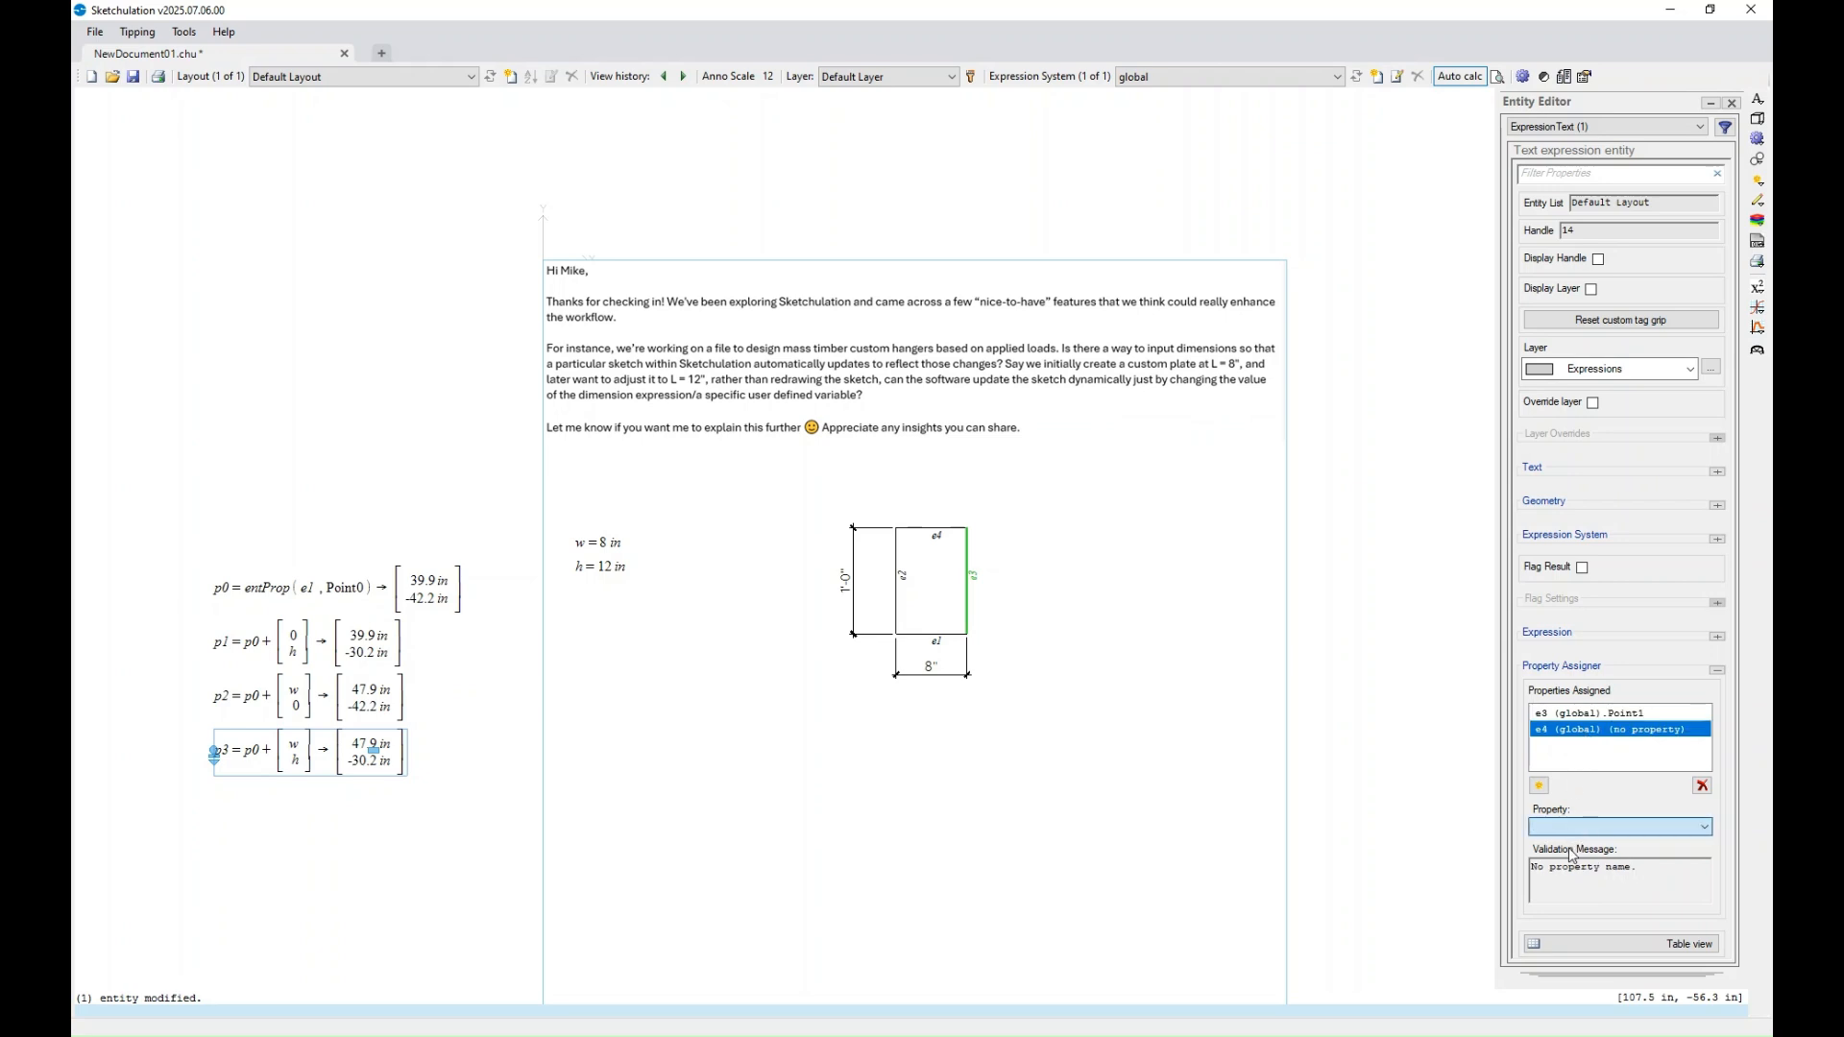
pyautogui.click(1572, 853)
pyautogui.press('Escape')
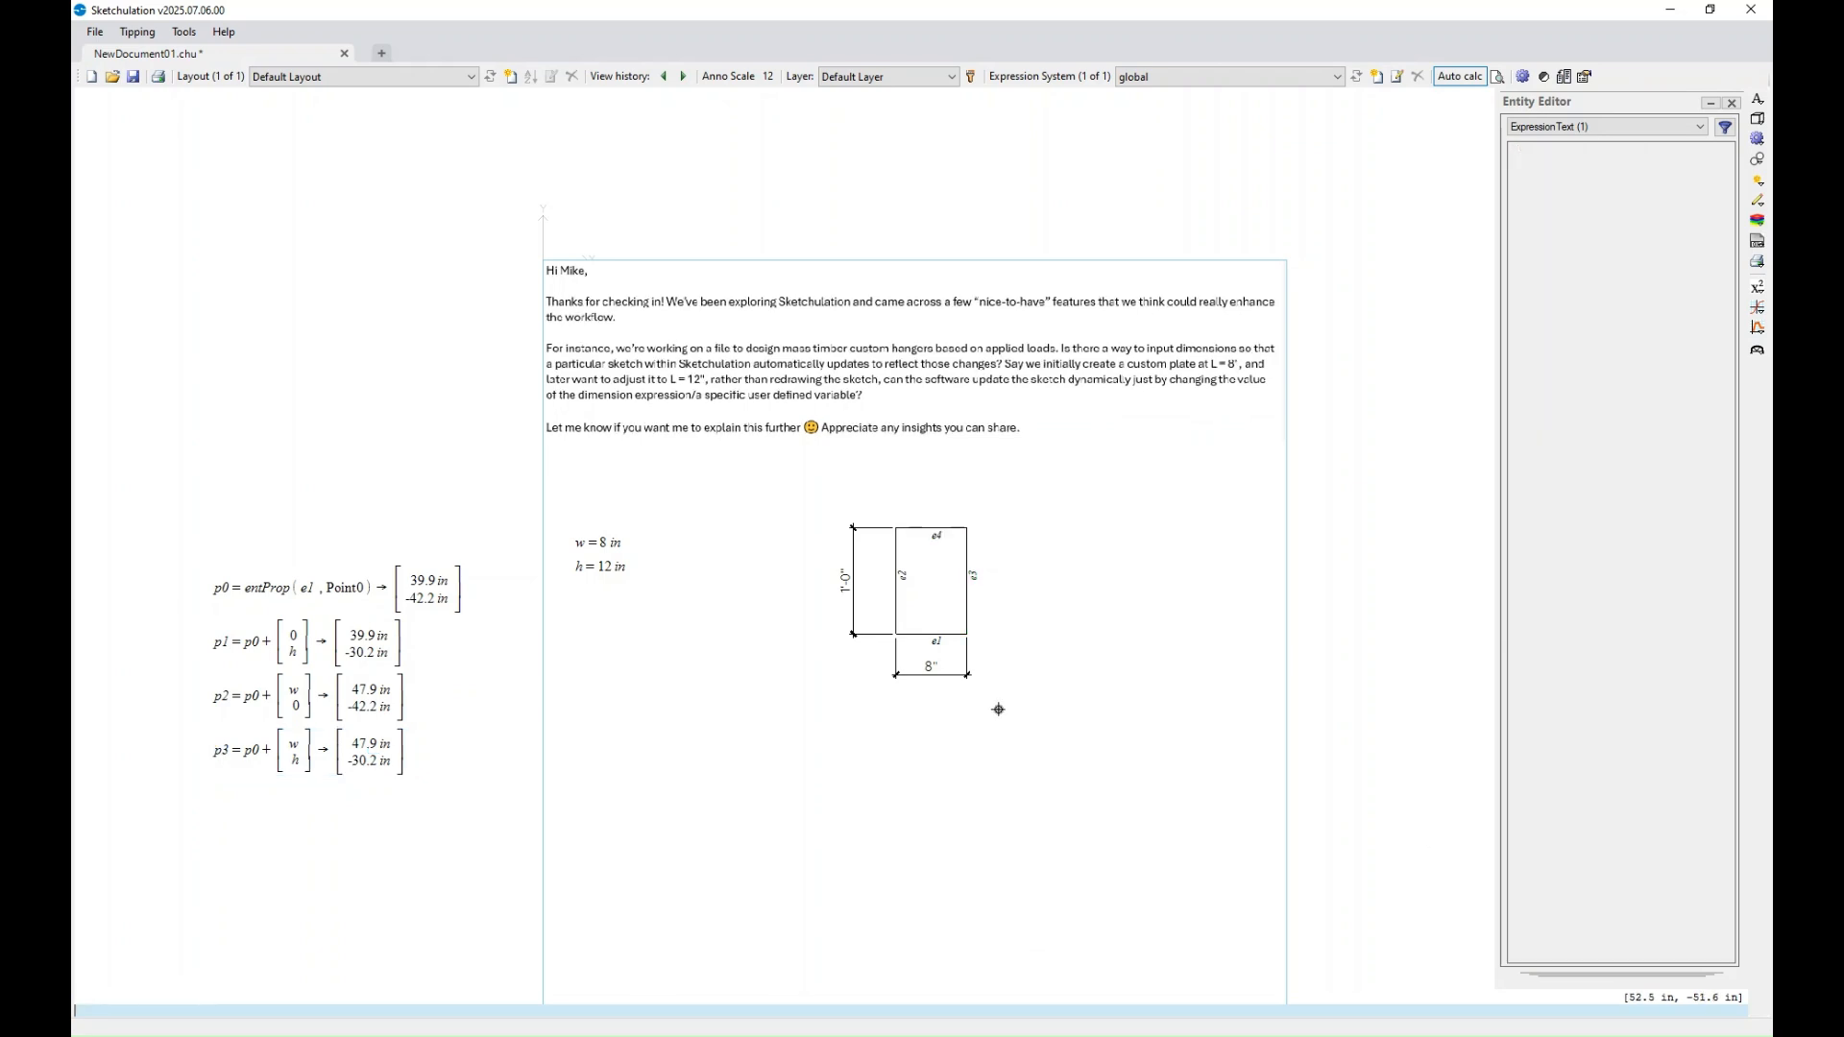
# - Set the plate height variable h to 16 in
pyautogui.click(606, 549)
pyautogui.press('Escape')
pyautogui.doubleClick(605, 571)
pyautogui.press('BackSpace')
pyautogui.write('6')
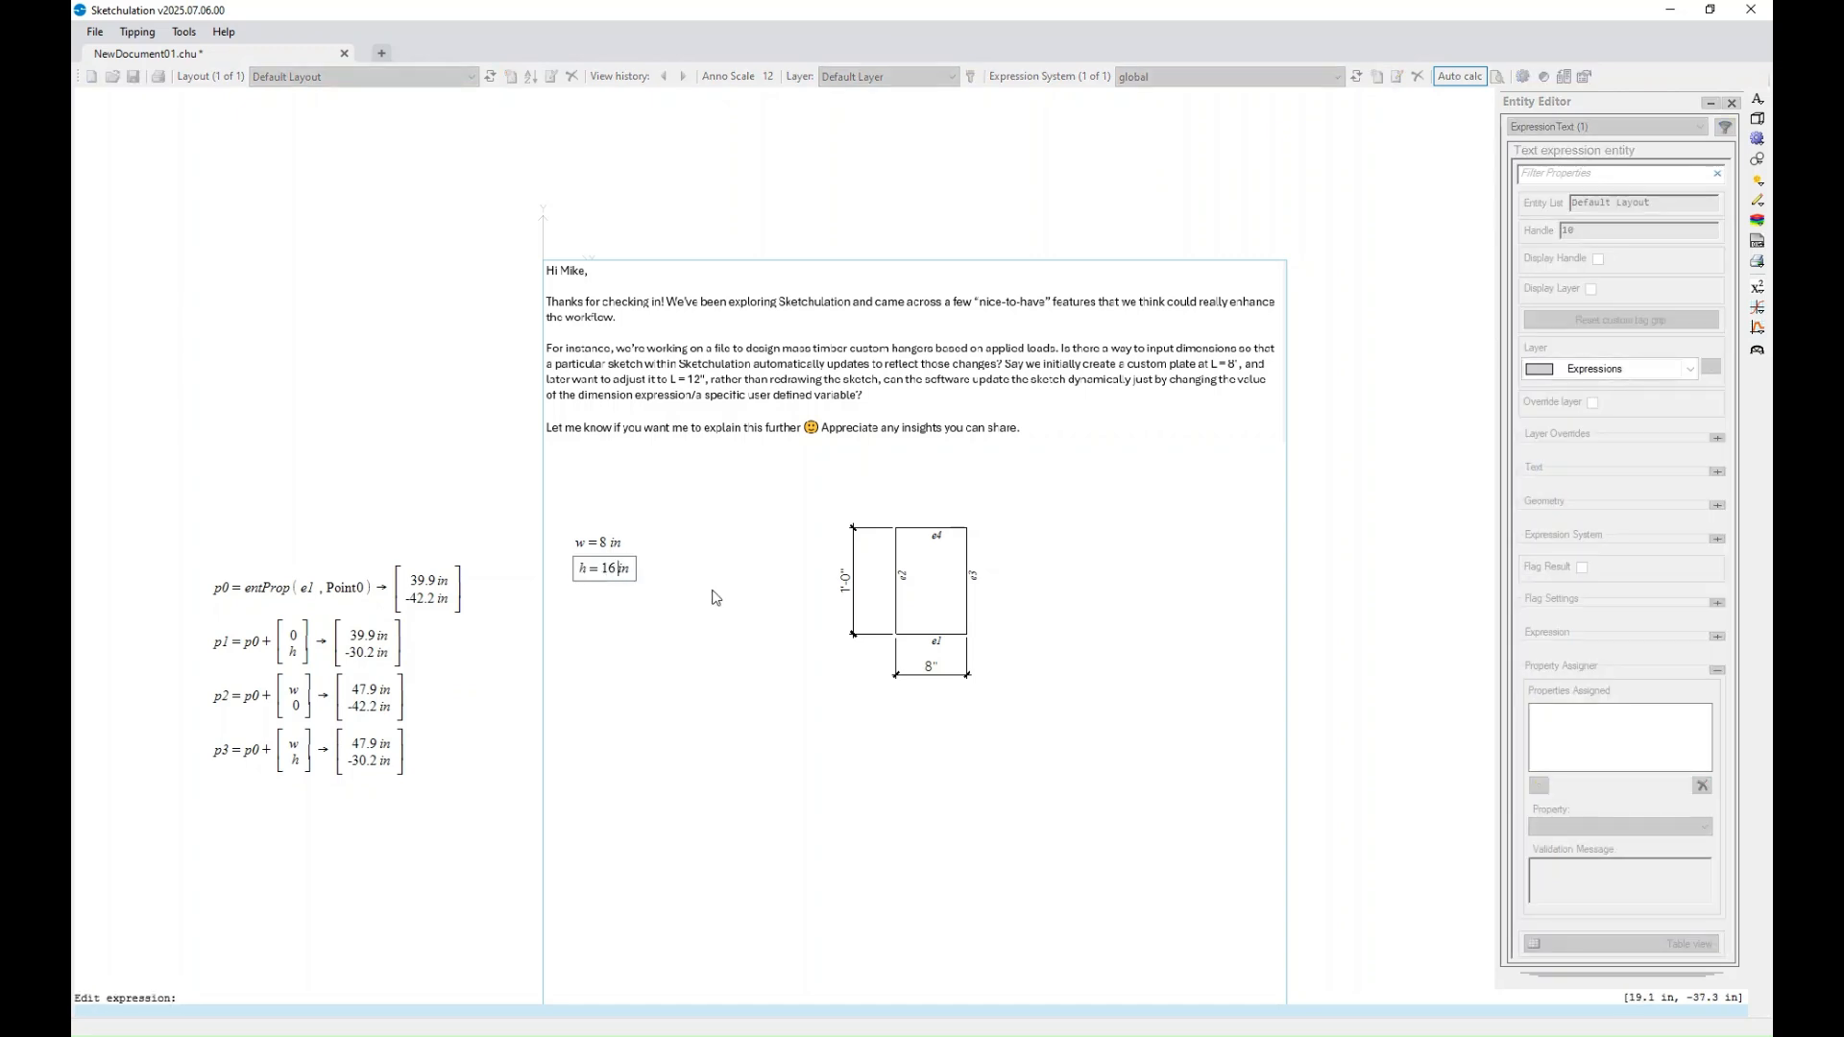
pyautogui.click(709, 544)
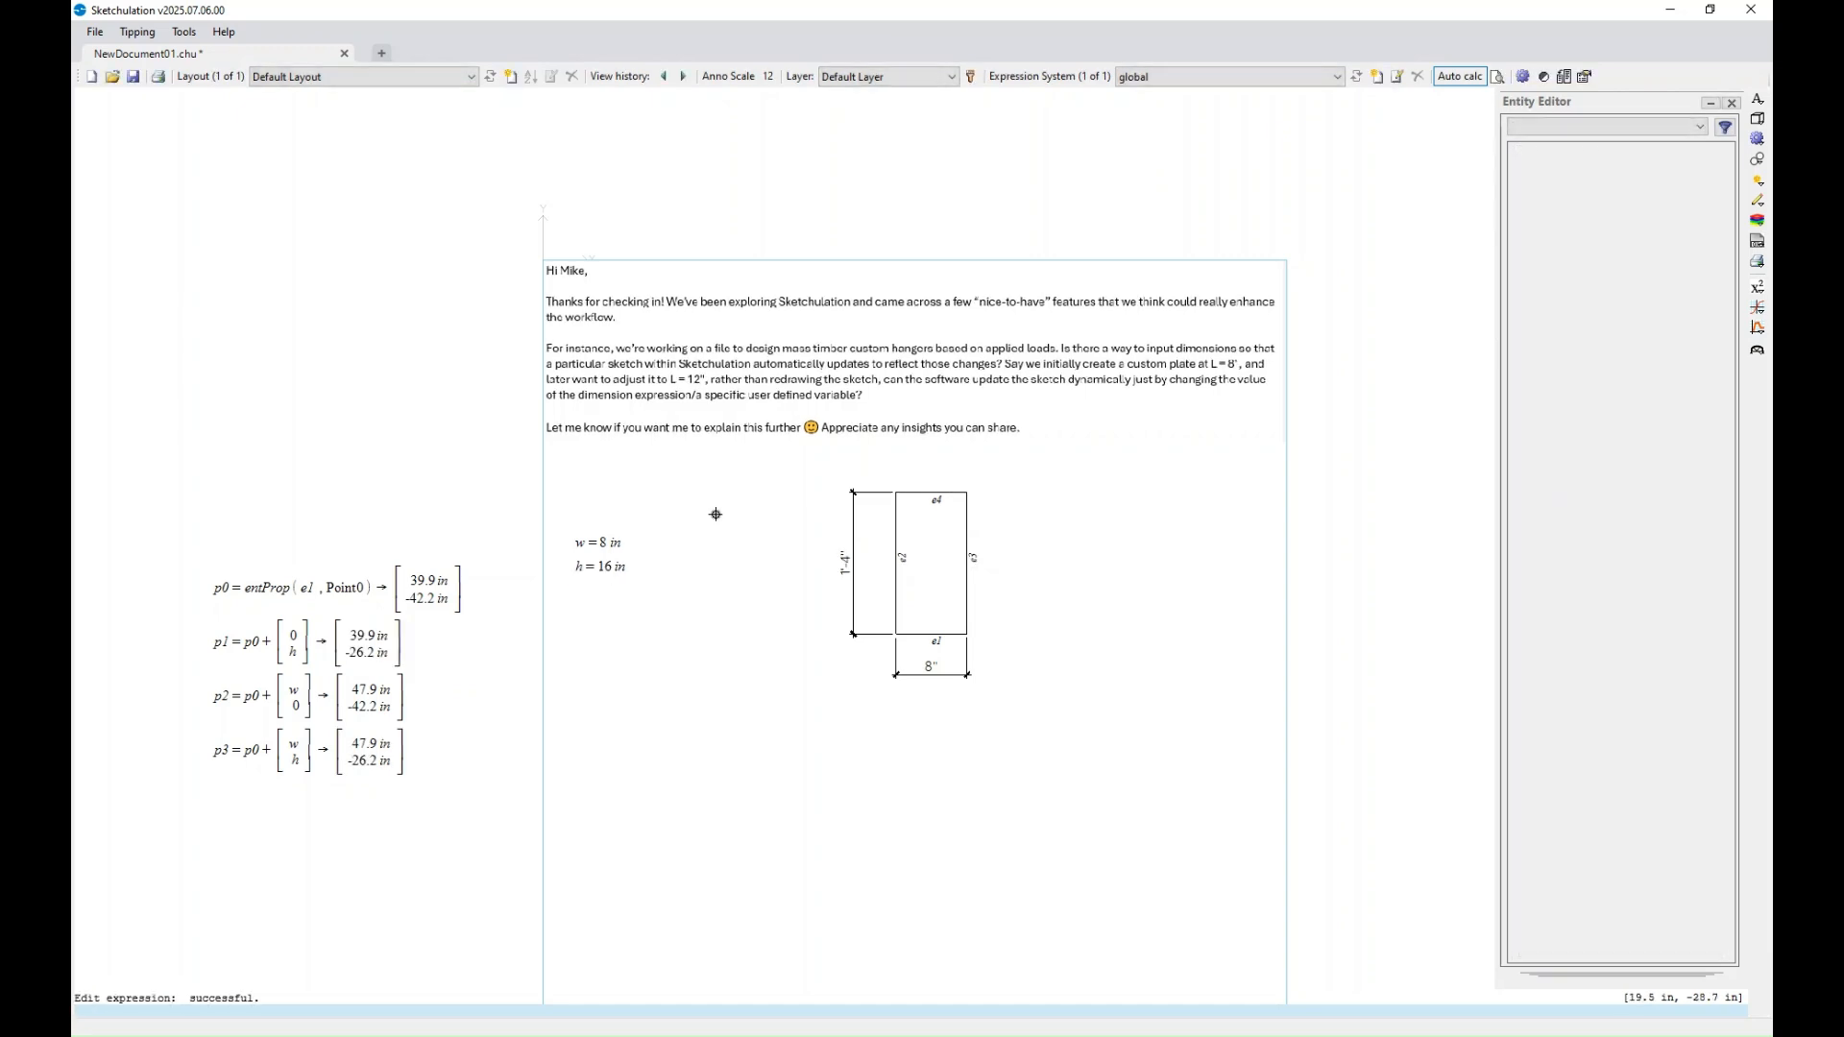
# - Set the plate width variable w to 12 in
pyautogui.doubleClick(603, 543)
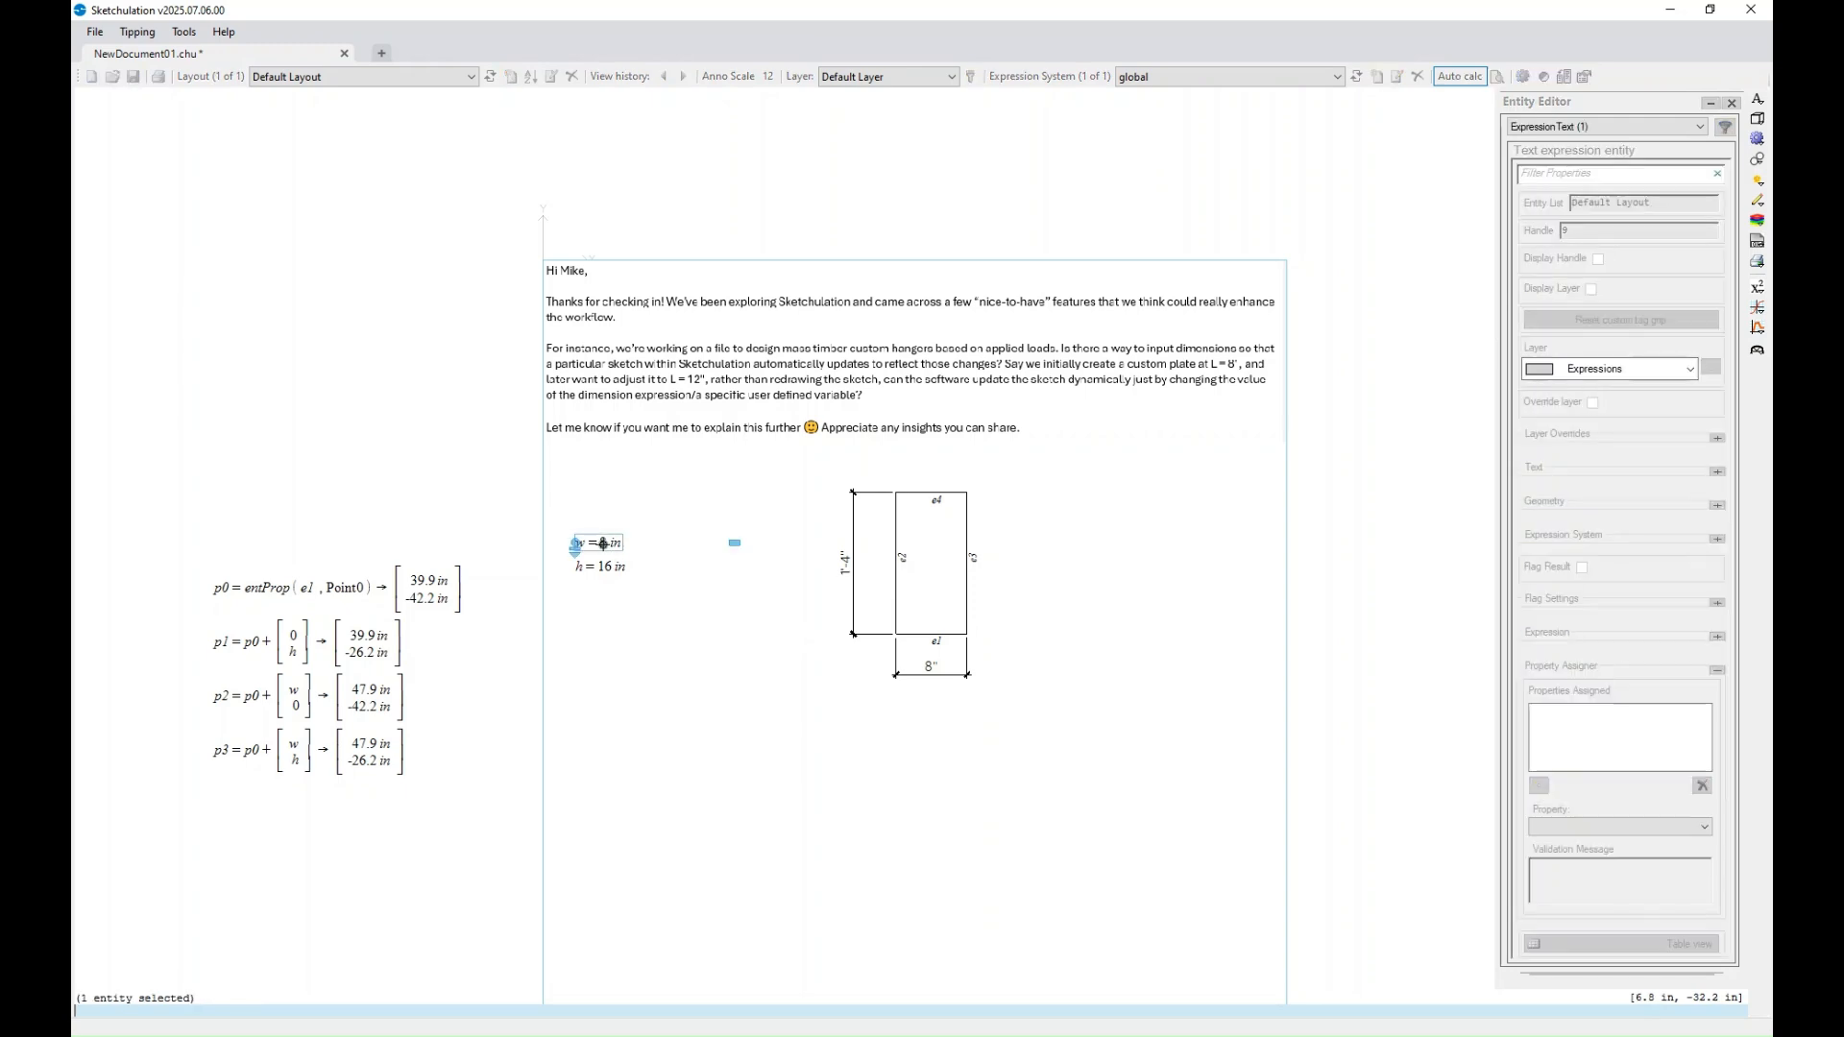
pyautogui.press('BackSpace')
pyautogui.write('12')
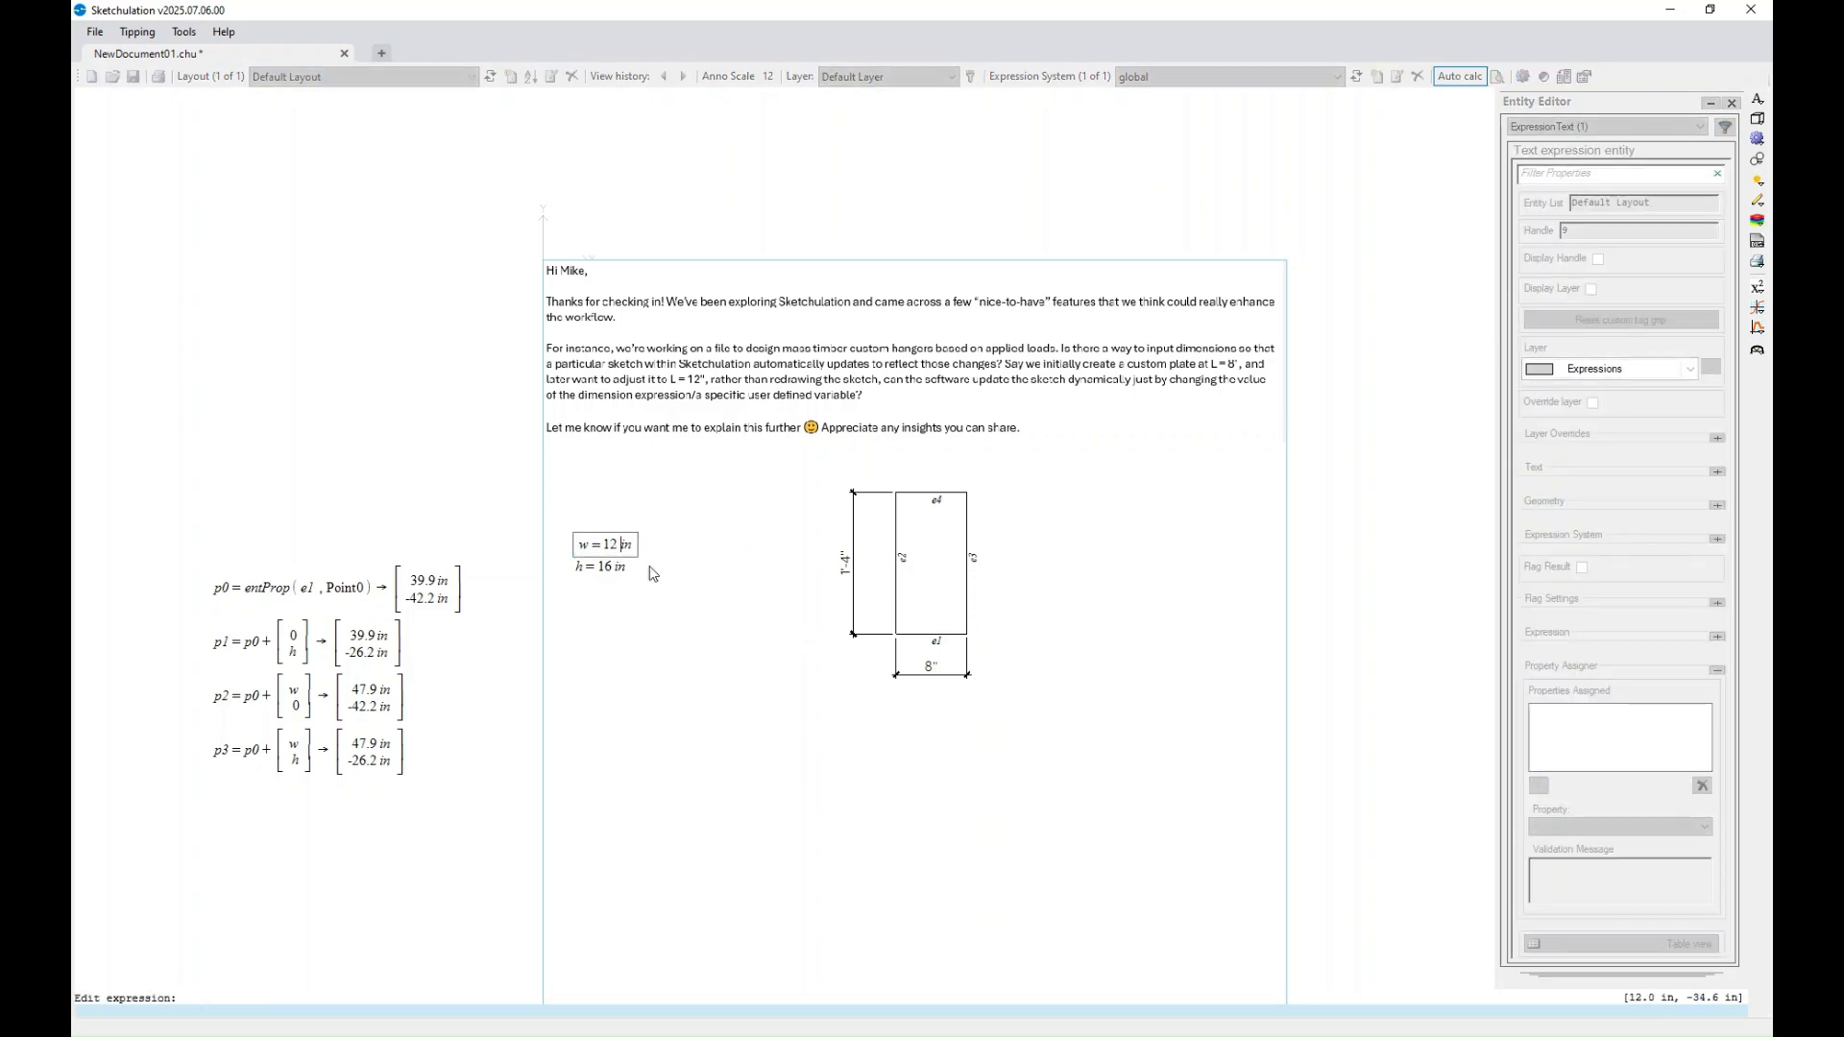
pyautogui.click(768, 482)
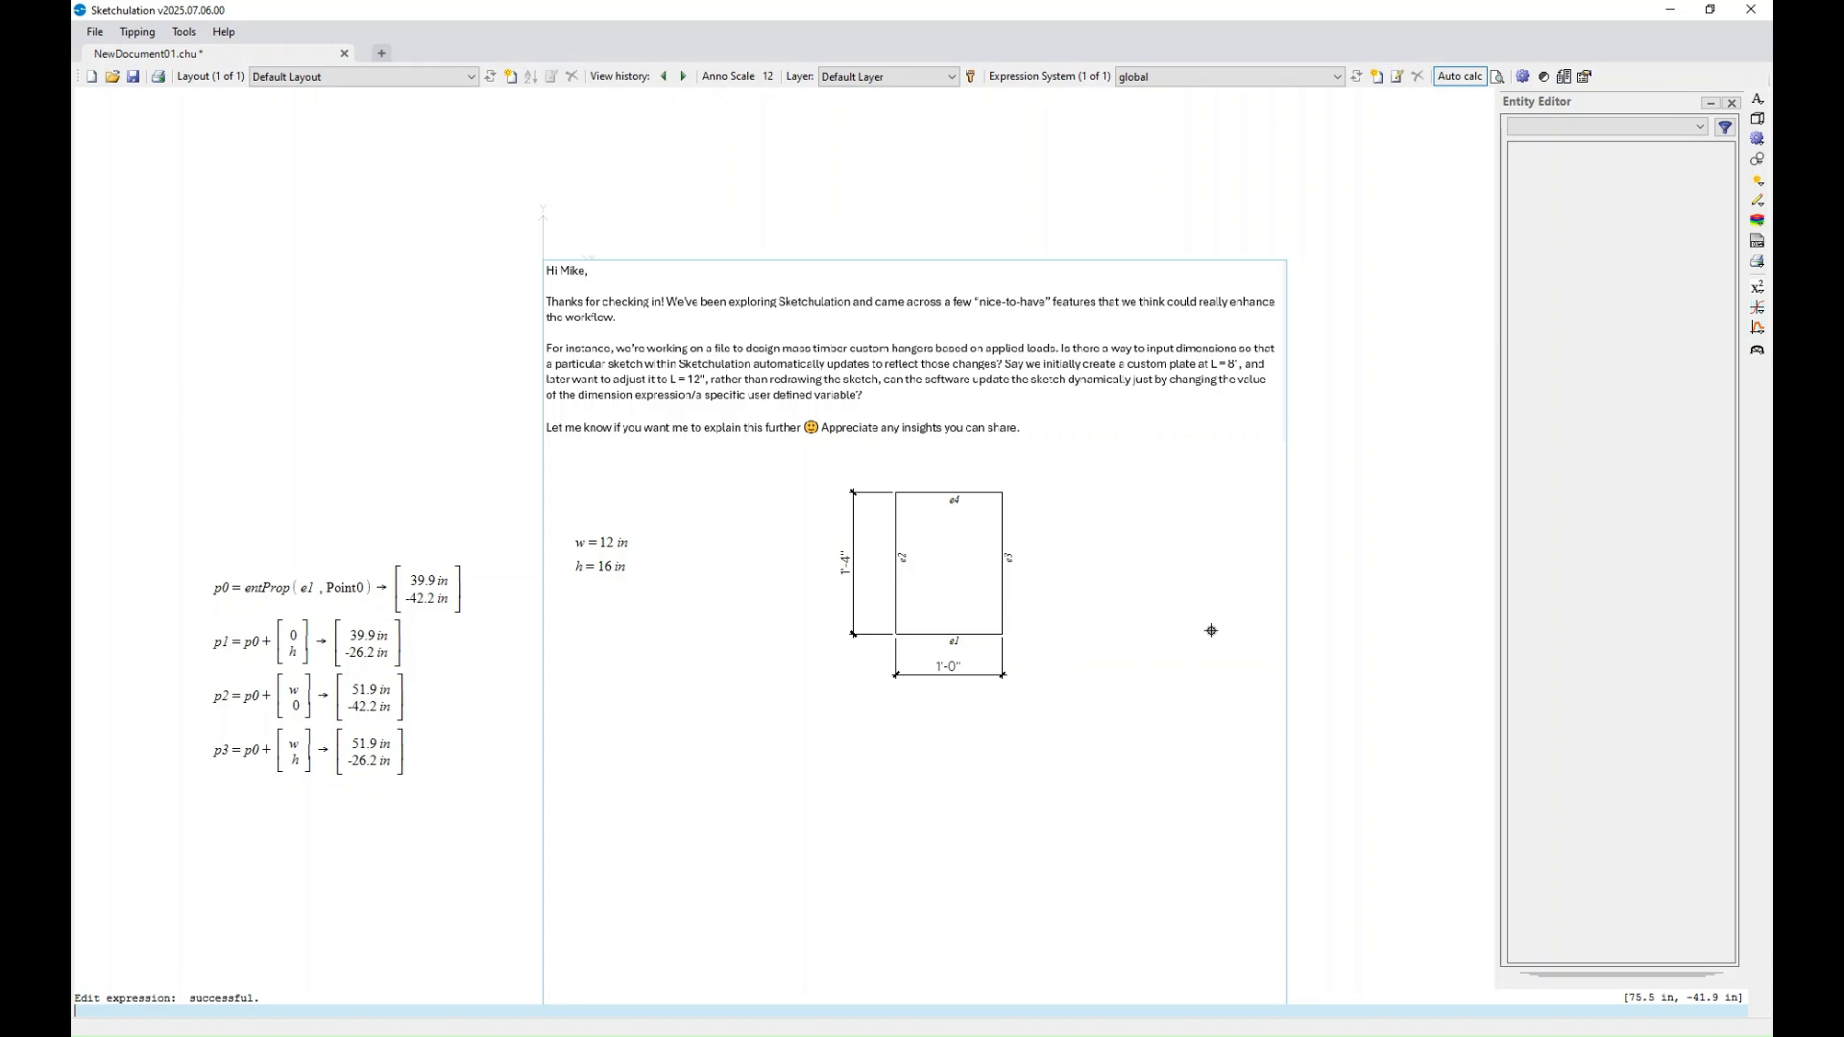
# - Close the Entity Editor to free the workspace around the page and the expressions
pyautogui.scroll(-2, 1363, 685)
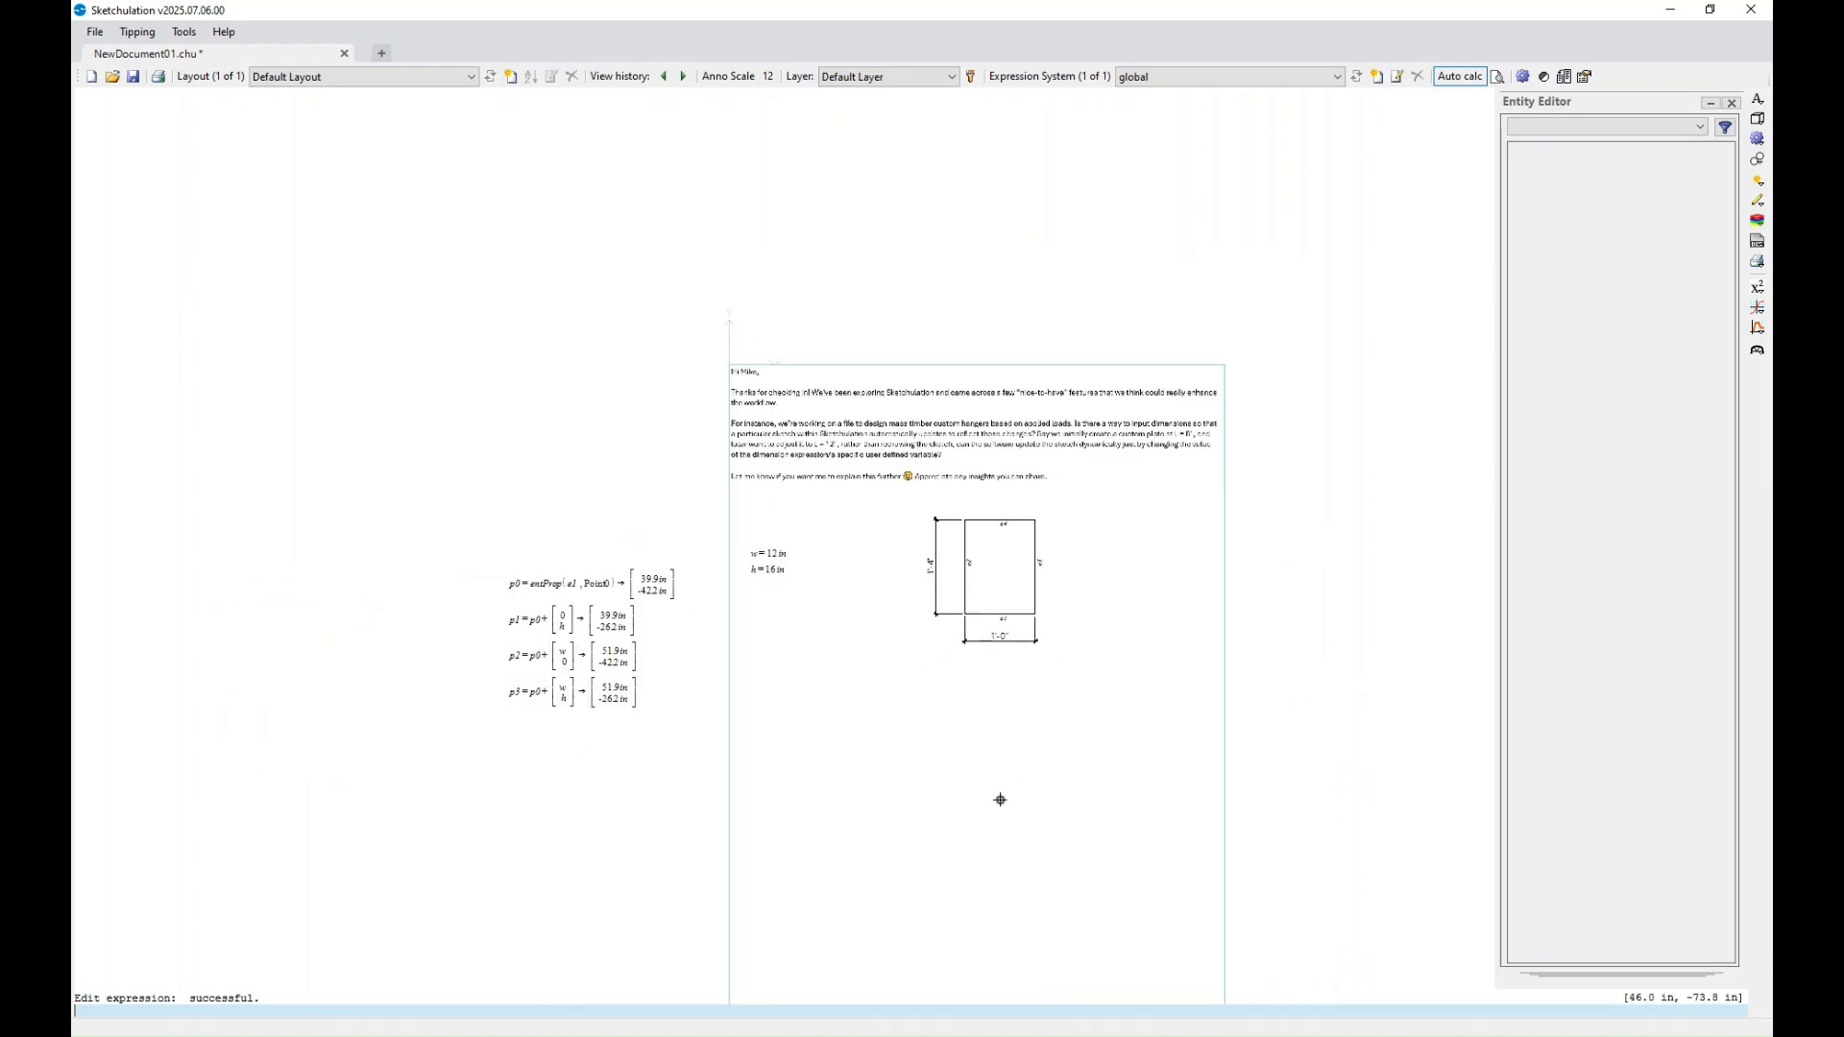
pyautogui.moveTo(1000, 799)
pyautogui.mouseDown(button='middle')
pyautogui.moveTo(1194, 658)
pyautogui.moveTo(1240, 691)
pyautogui.mouseUp(button='middle')
pyautogui.moveTo(1355, 683); pyautogui.dragTo(1333, 714, button='middle')
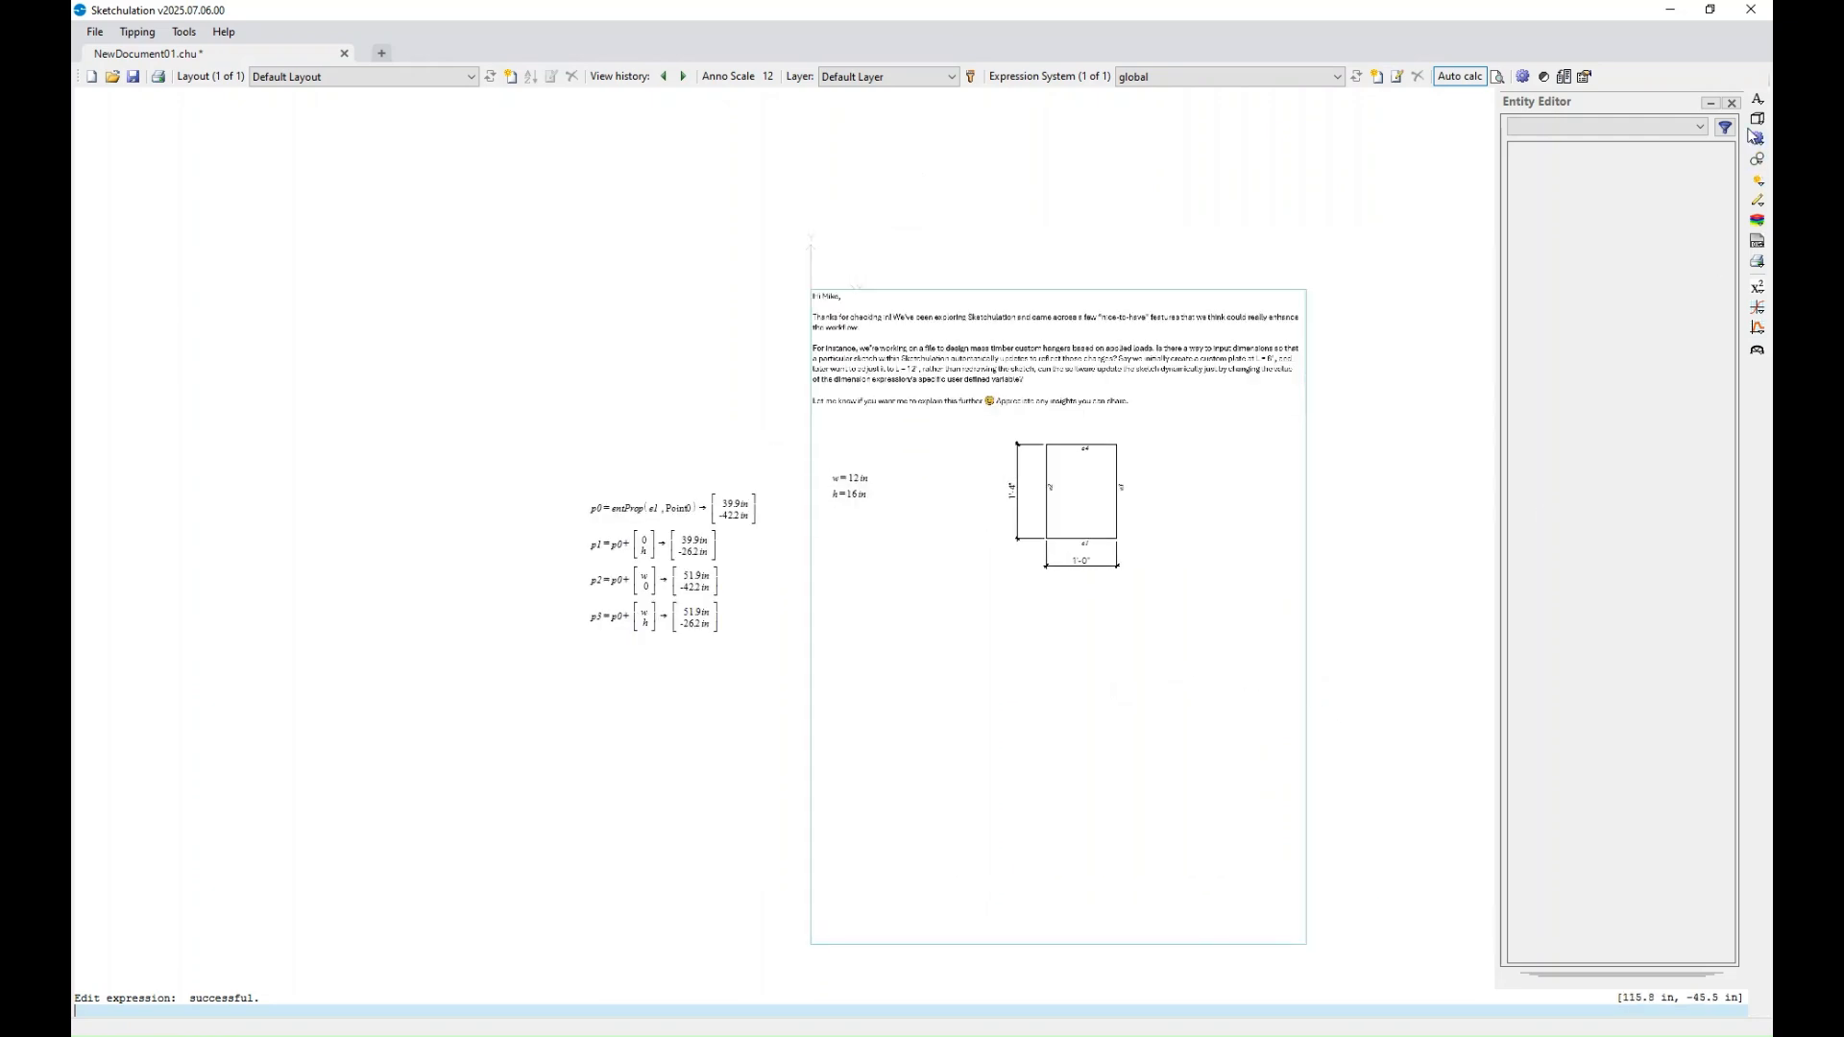
pyautogui.click(1731, 102)
pyautogui.scroll(2, 1222, 423)
pyautogui.moveTo(1293, 402); pyautogui.dragTo(1367, 377, button='middle')
pyautogui.scroll(-1, 1366, 378)
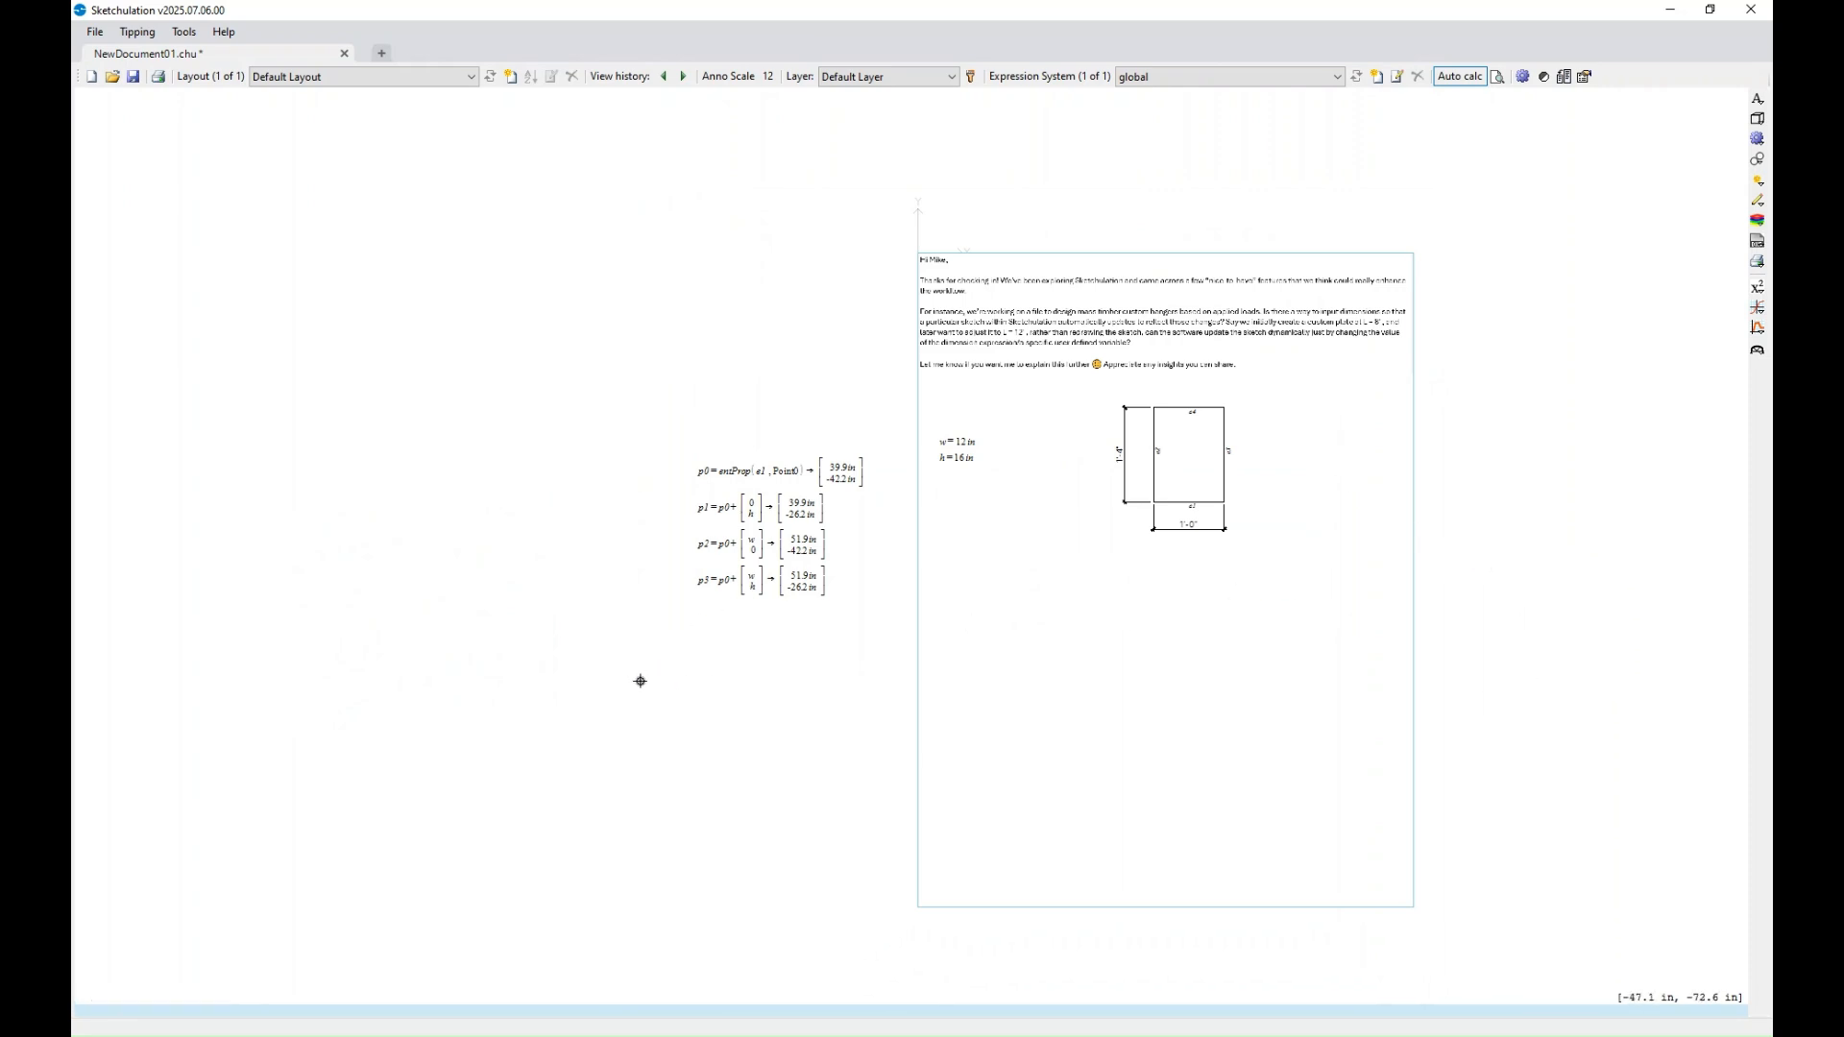
# - Copy the plate sketch with its dimensions, w and h variables and p0 to p3 expressions straight below the originals
pyautogui.moveTo(640, 680); pyautogui.dragTo(1469, 390)
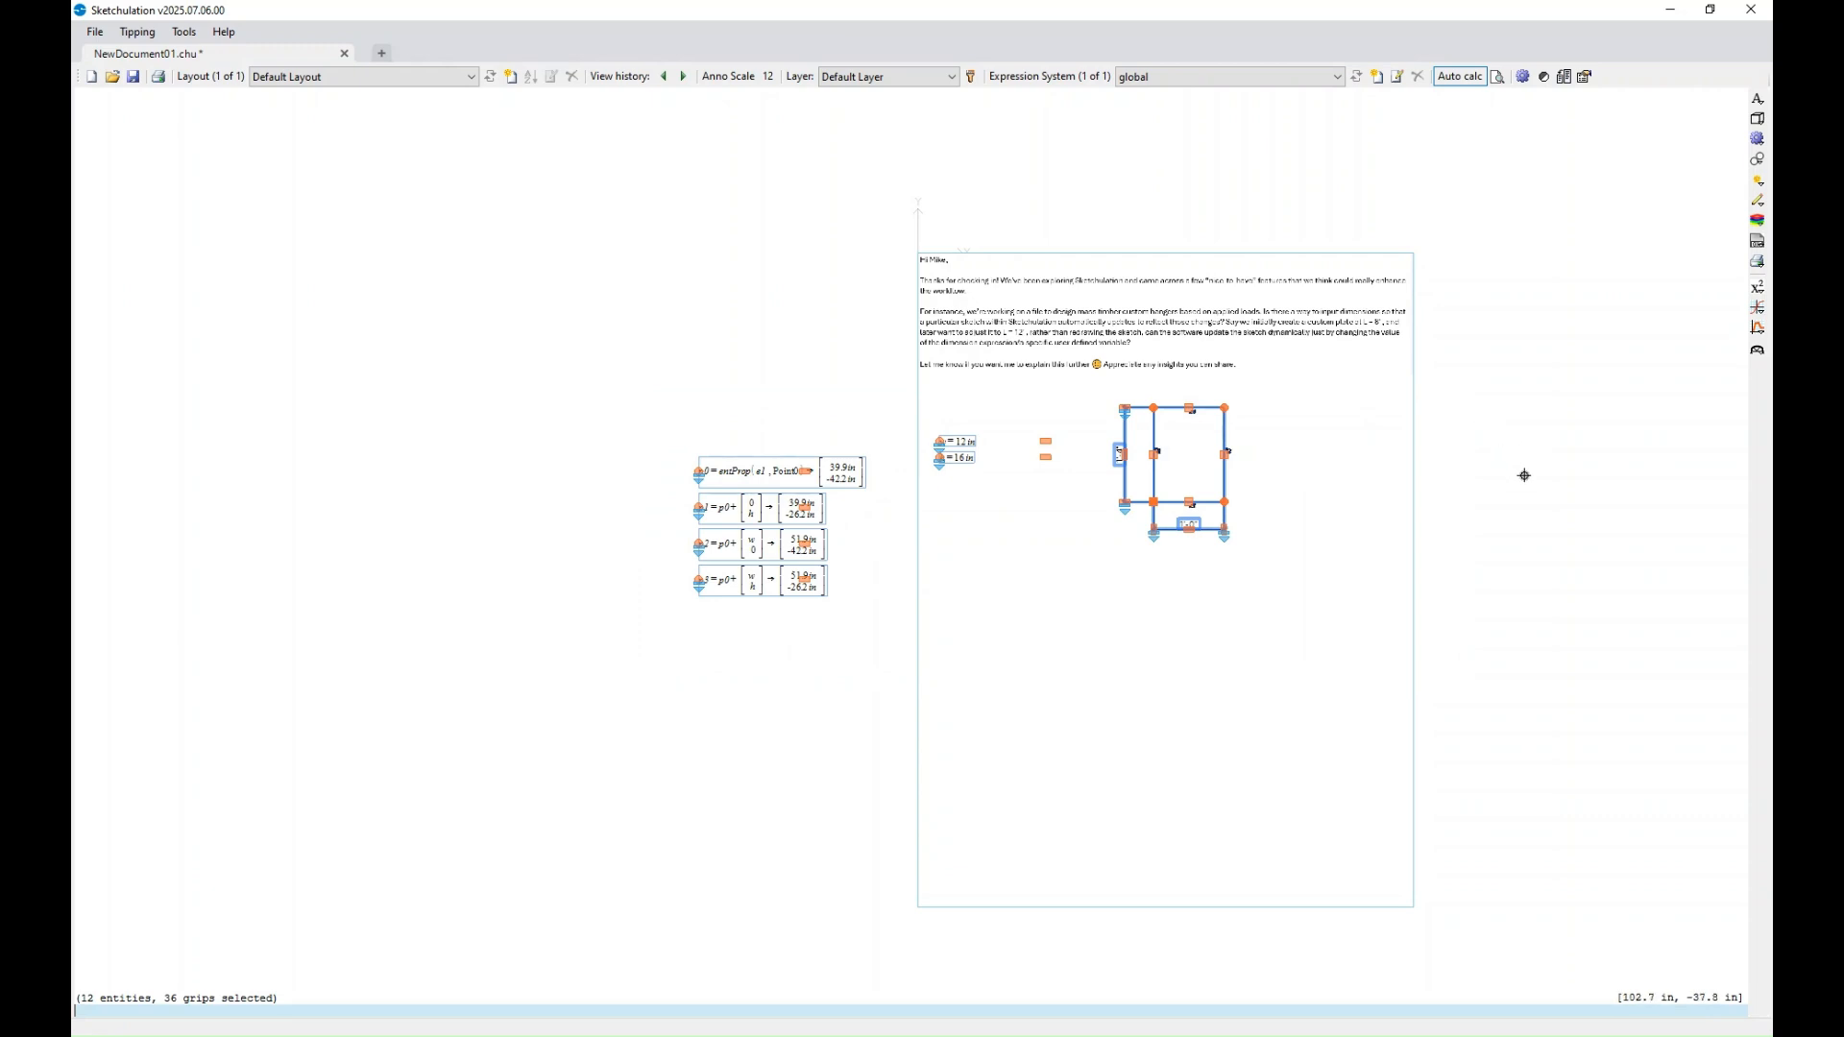
pyautogui.write('cp')
pyautogui.press('Return')
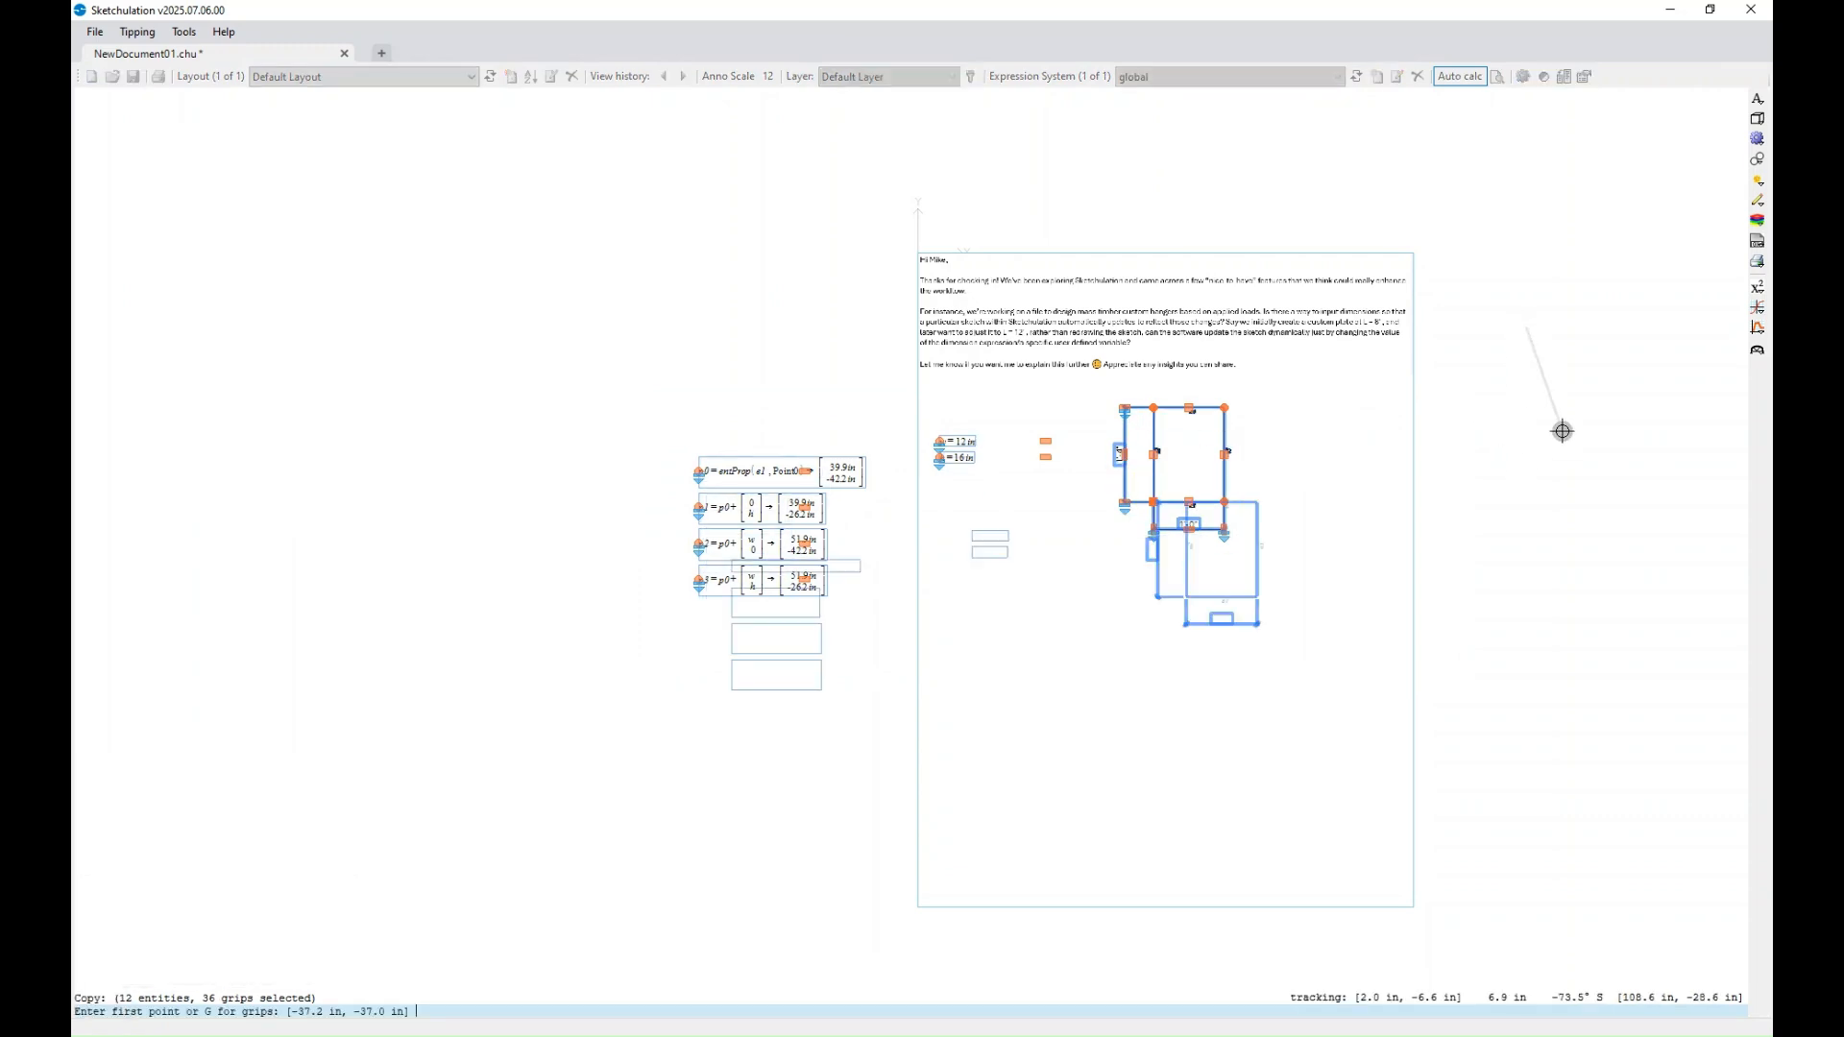
pyautogui.click(1564, 571)
pyautogui.press('Escape')
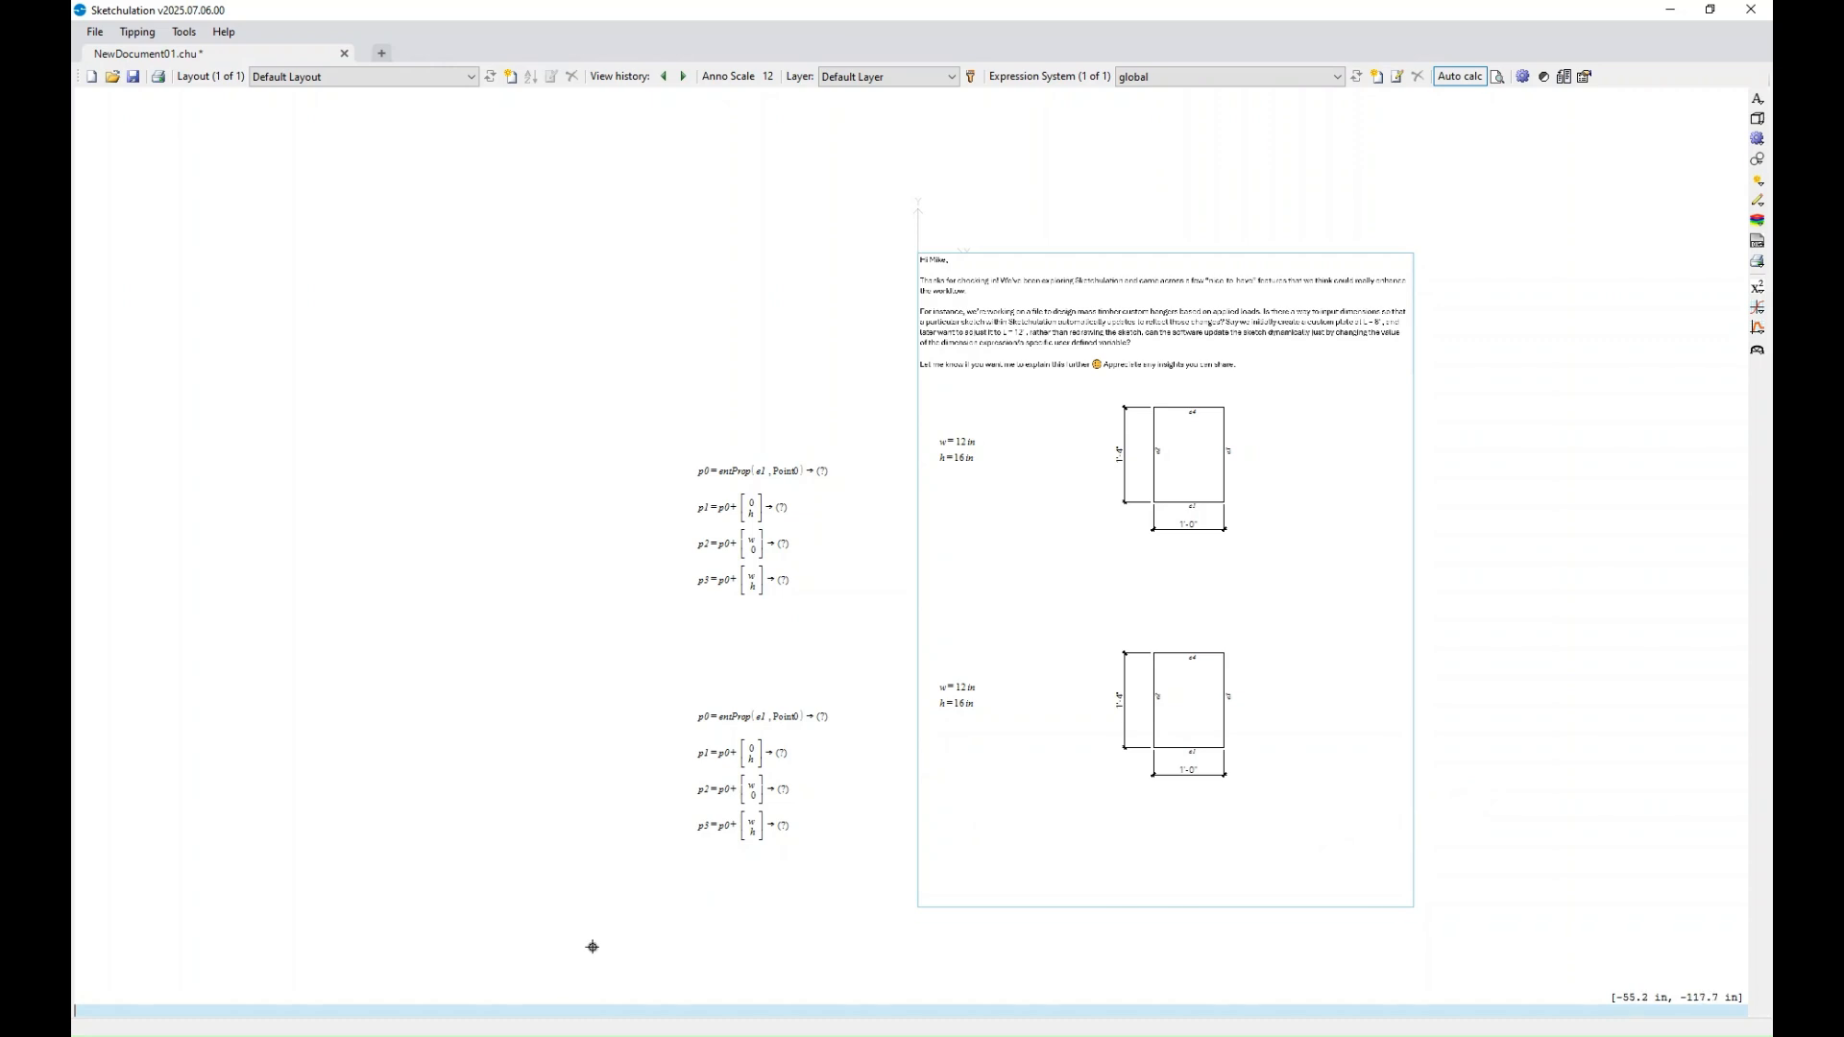
# - Add a new expression system to hold the second plate's expressions
pyautogui.click(1378, 77)
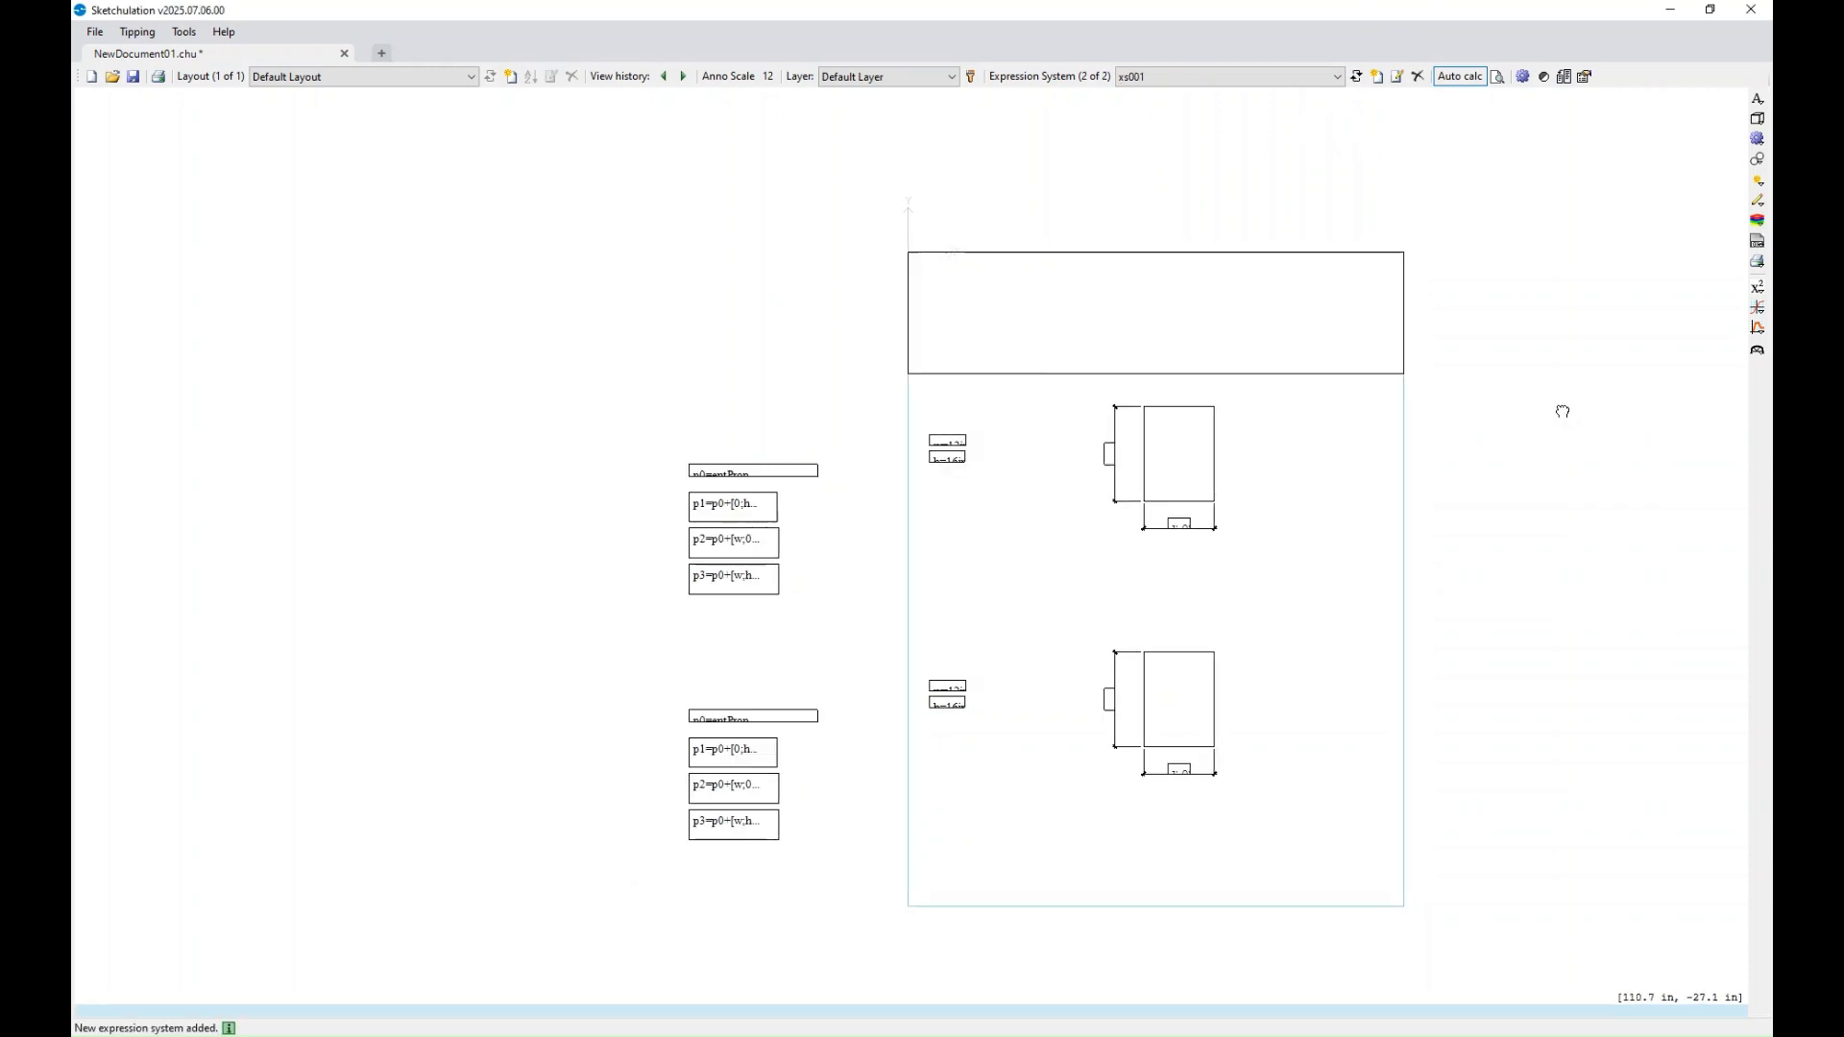
pyautogui.write('xs')
pyautogui.press('Escape')
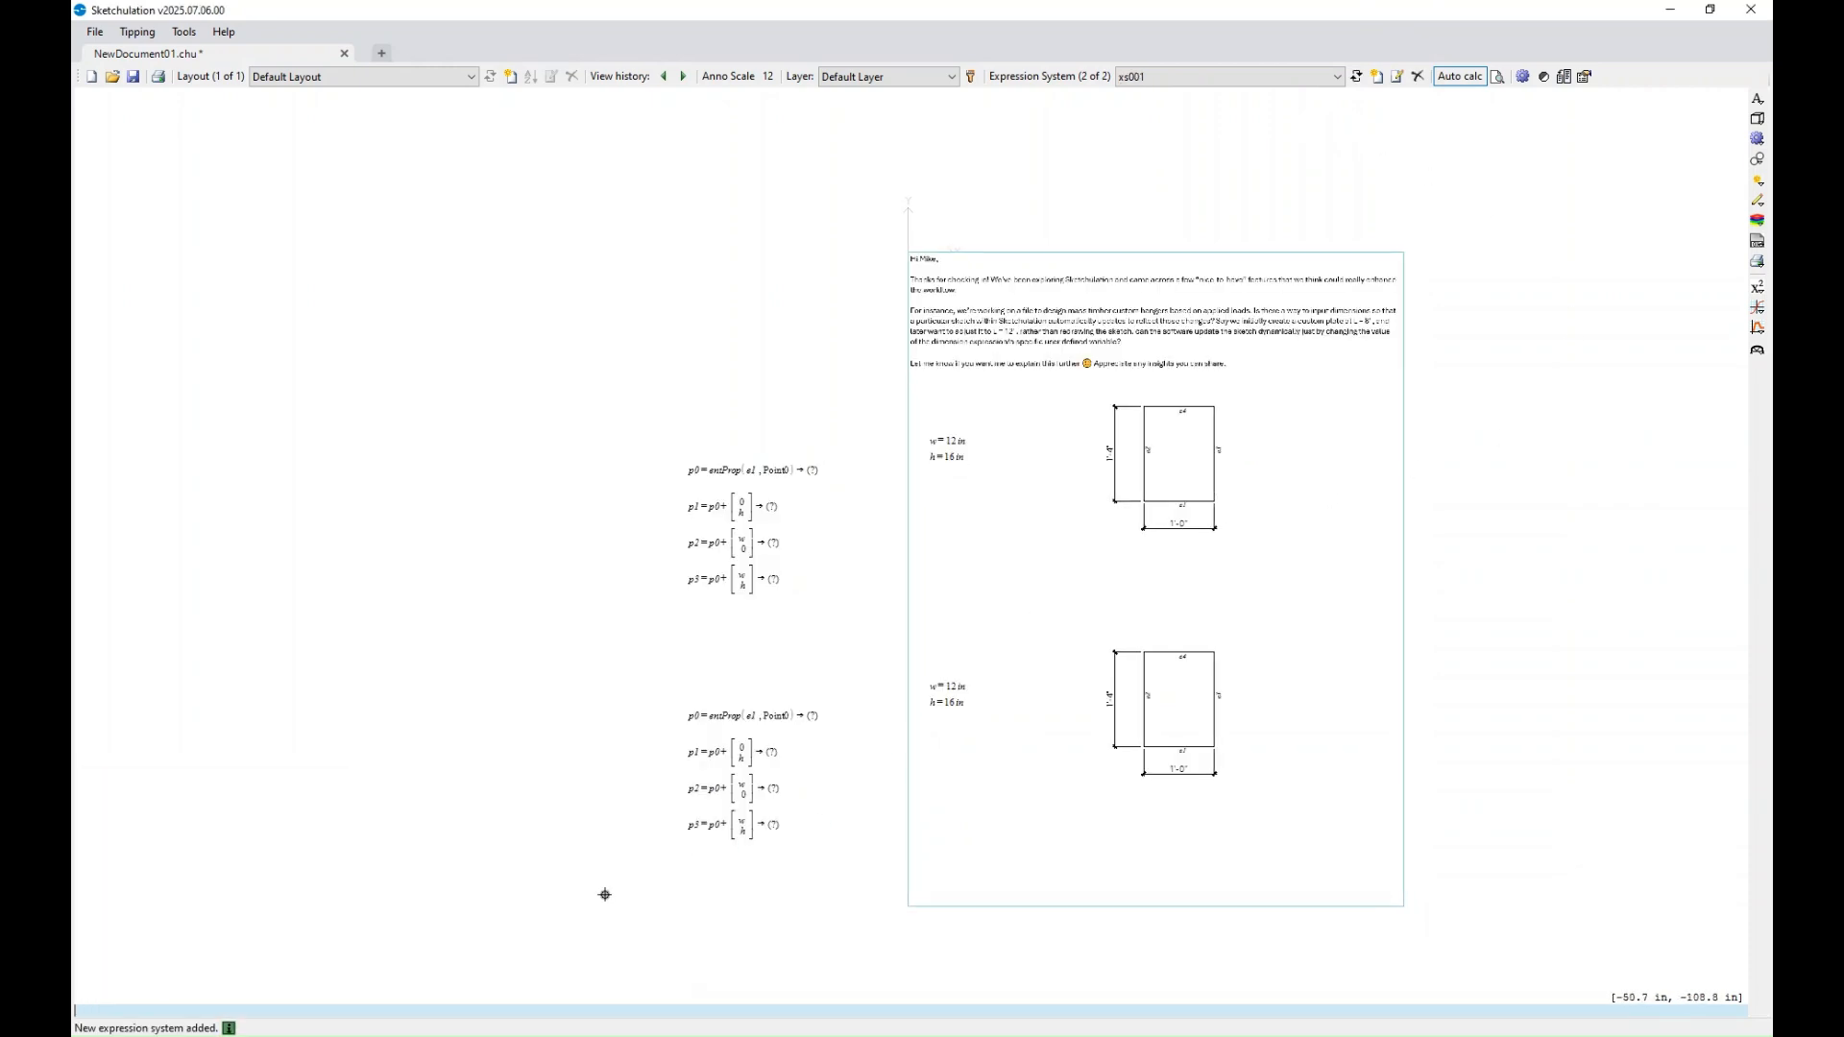
# - Change the expression system of the copied lower plate, its dimensions, variables and point expressions to xs001
pyautogui.moveTo(588, 917)
pyautogui.mouseDown()
pyautogui.moveTo(1394, 689)
pyautogui.moveTo(1571, 597)
pyautogui.mouseUp()
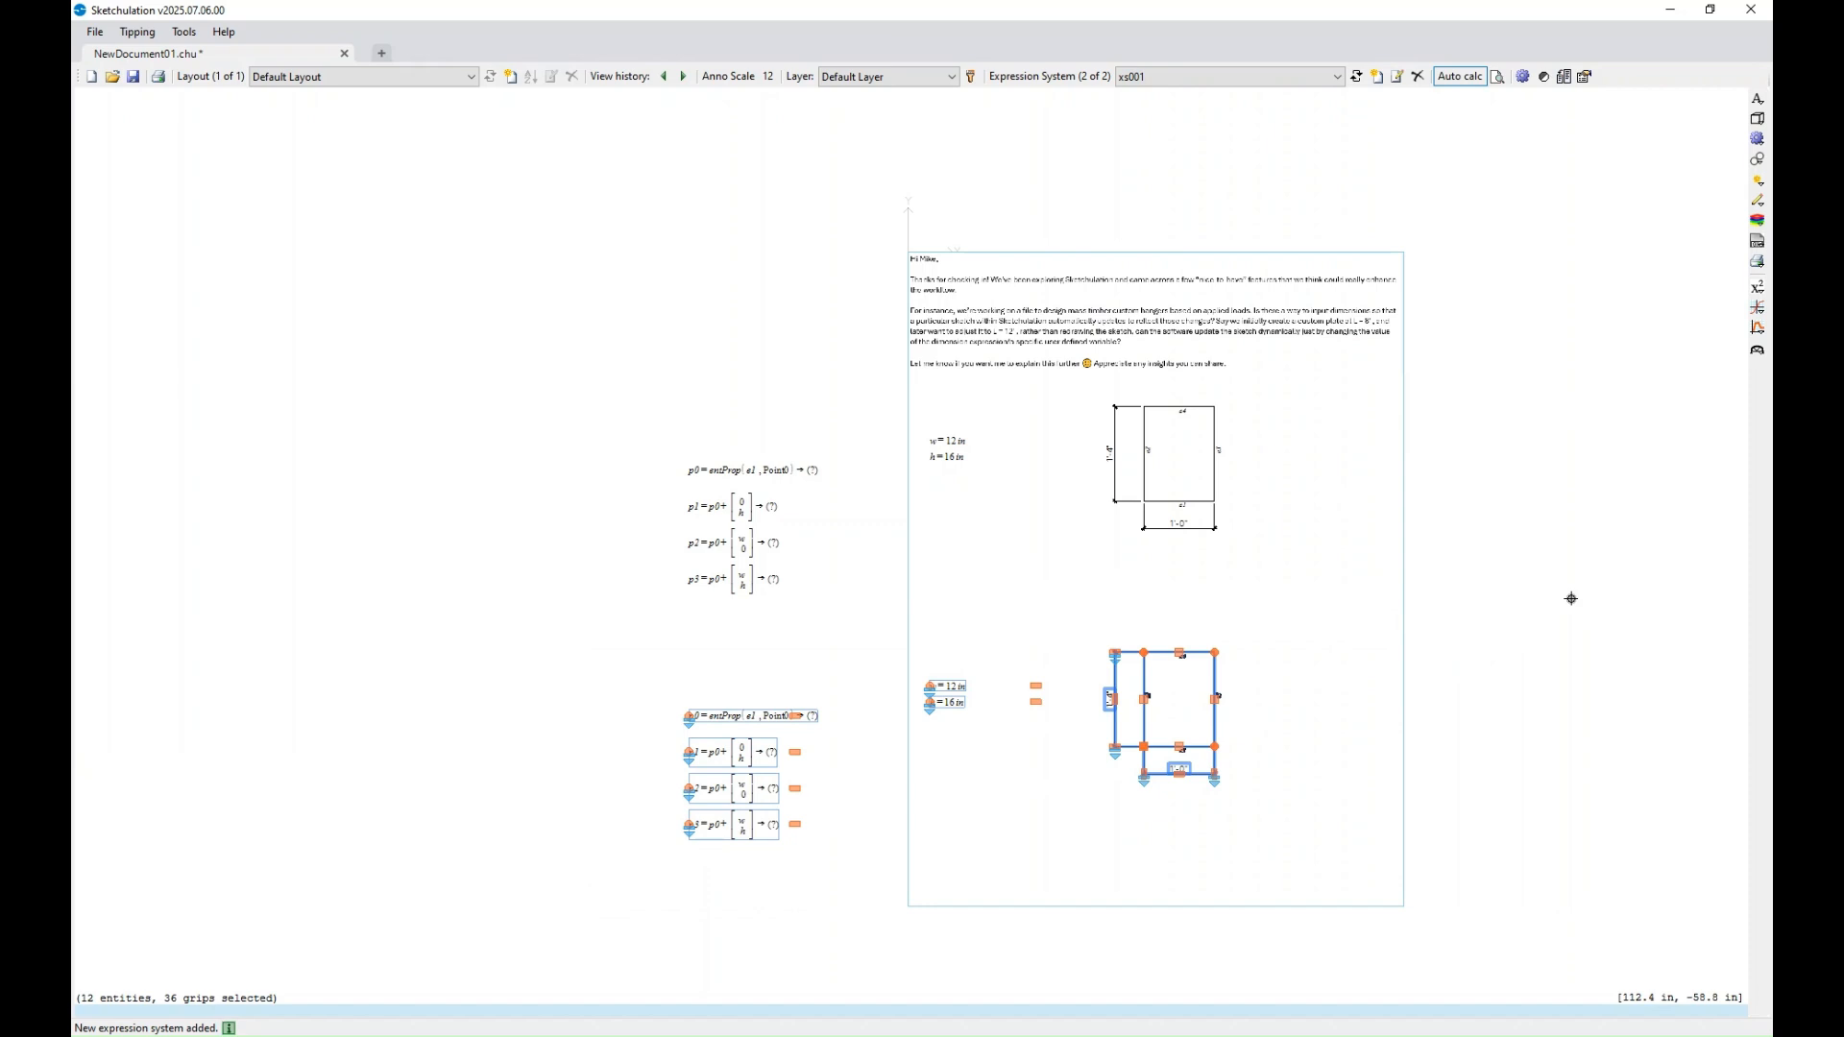
pyautogui.write('chx')
pyautogui.press('BackSpace')
pyautogui.write('a')
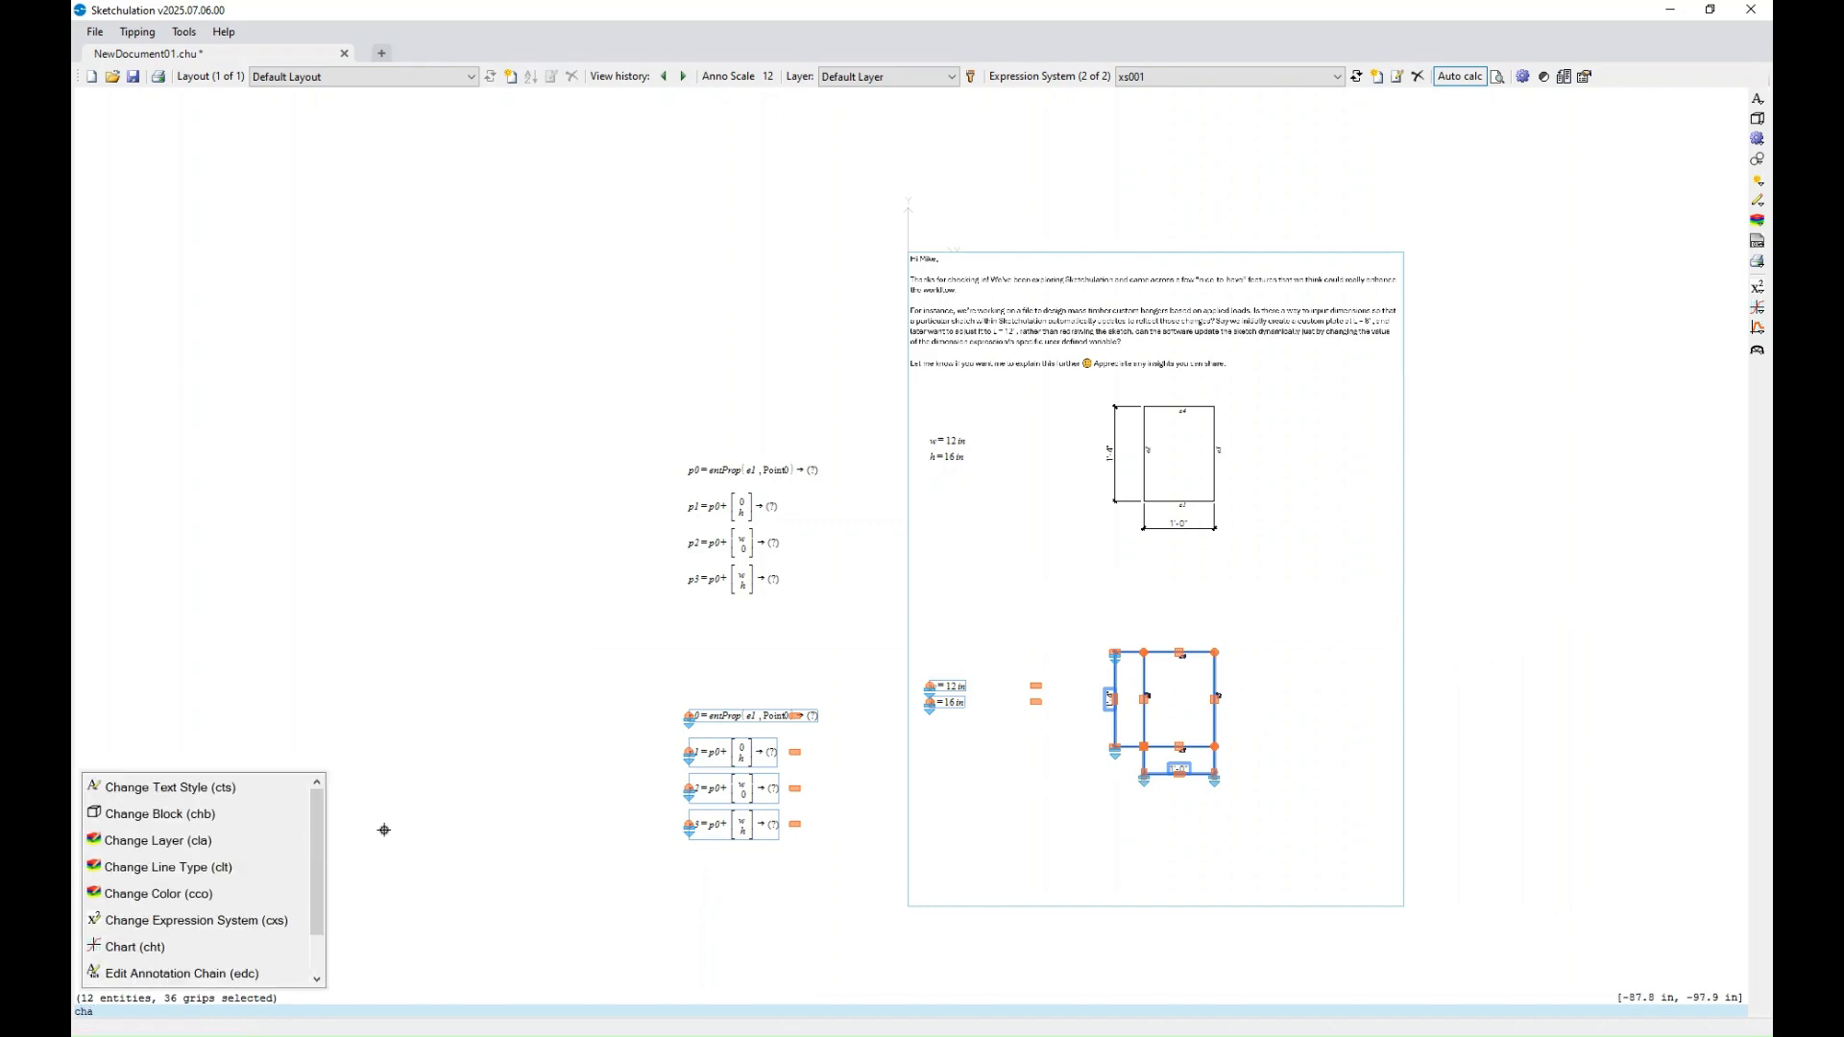
pyautogui.click(279, 918)
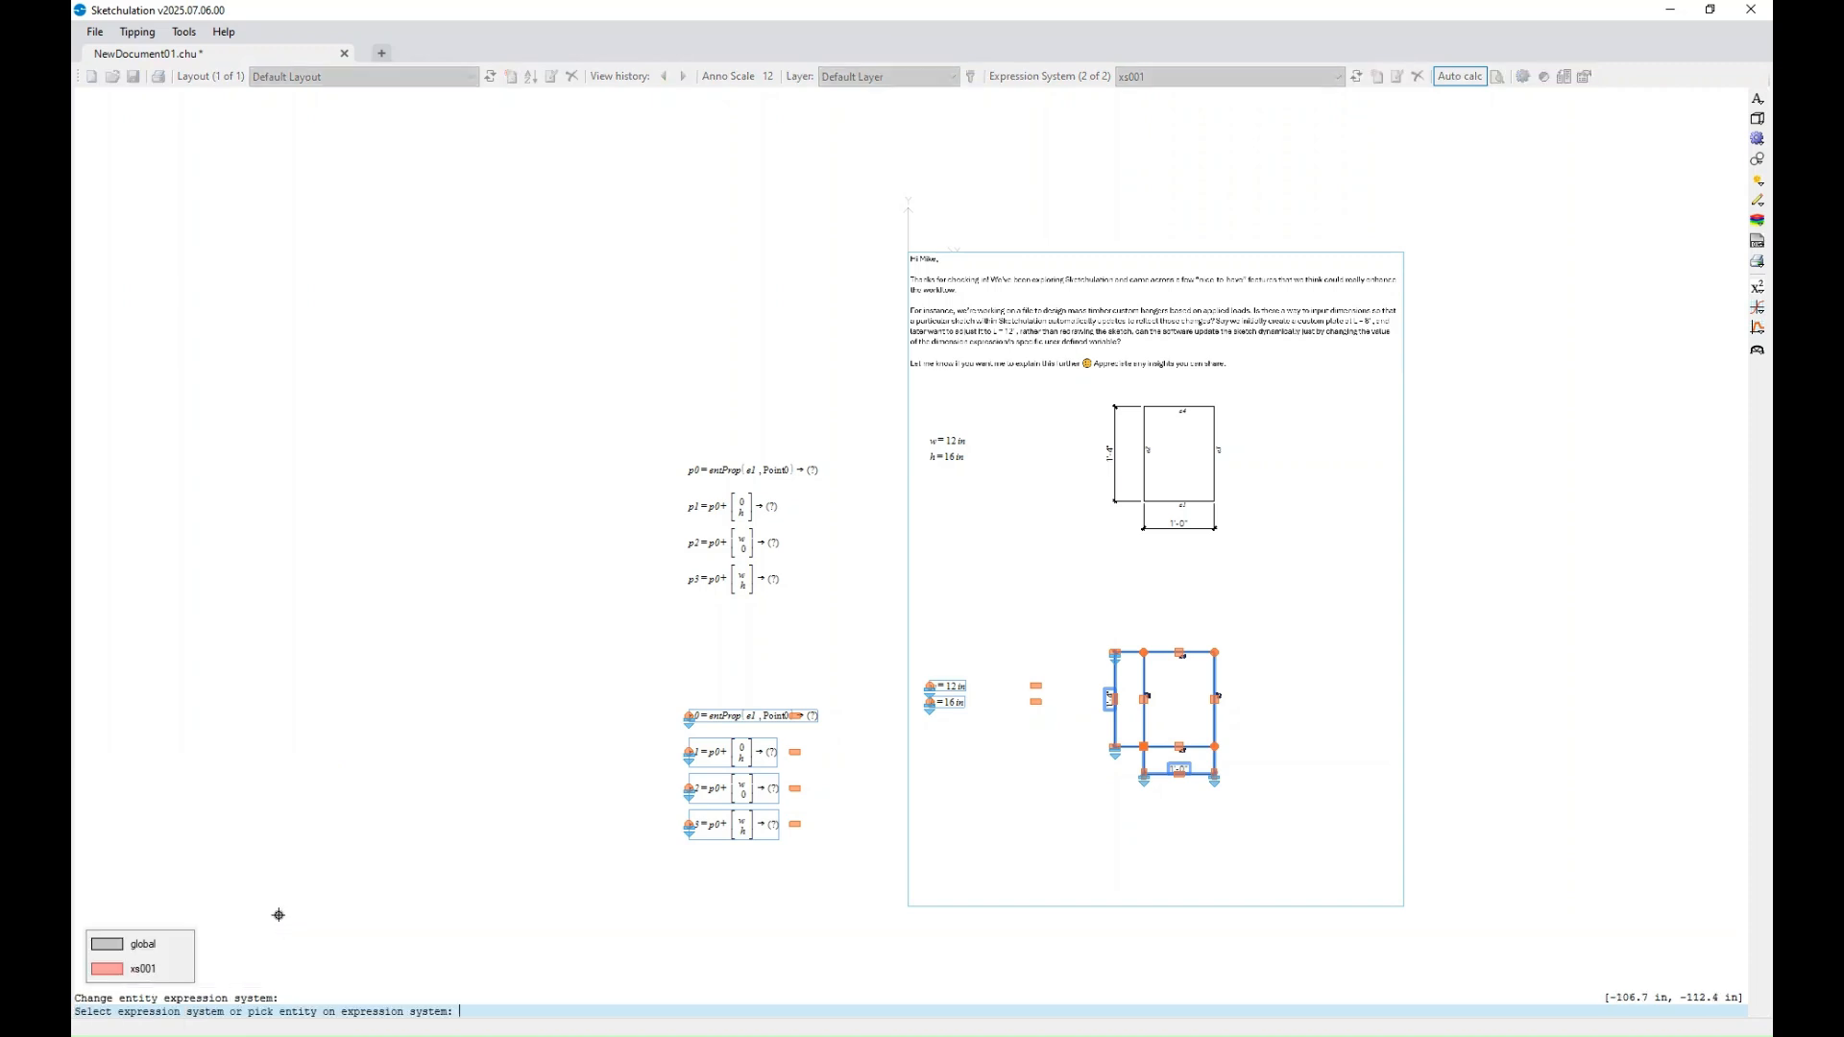
pyautogui.click(152, 968)
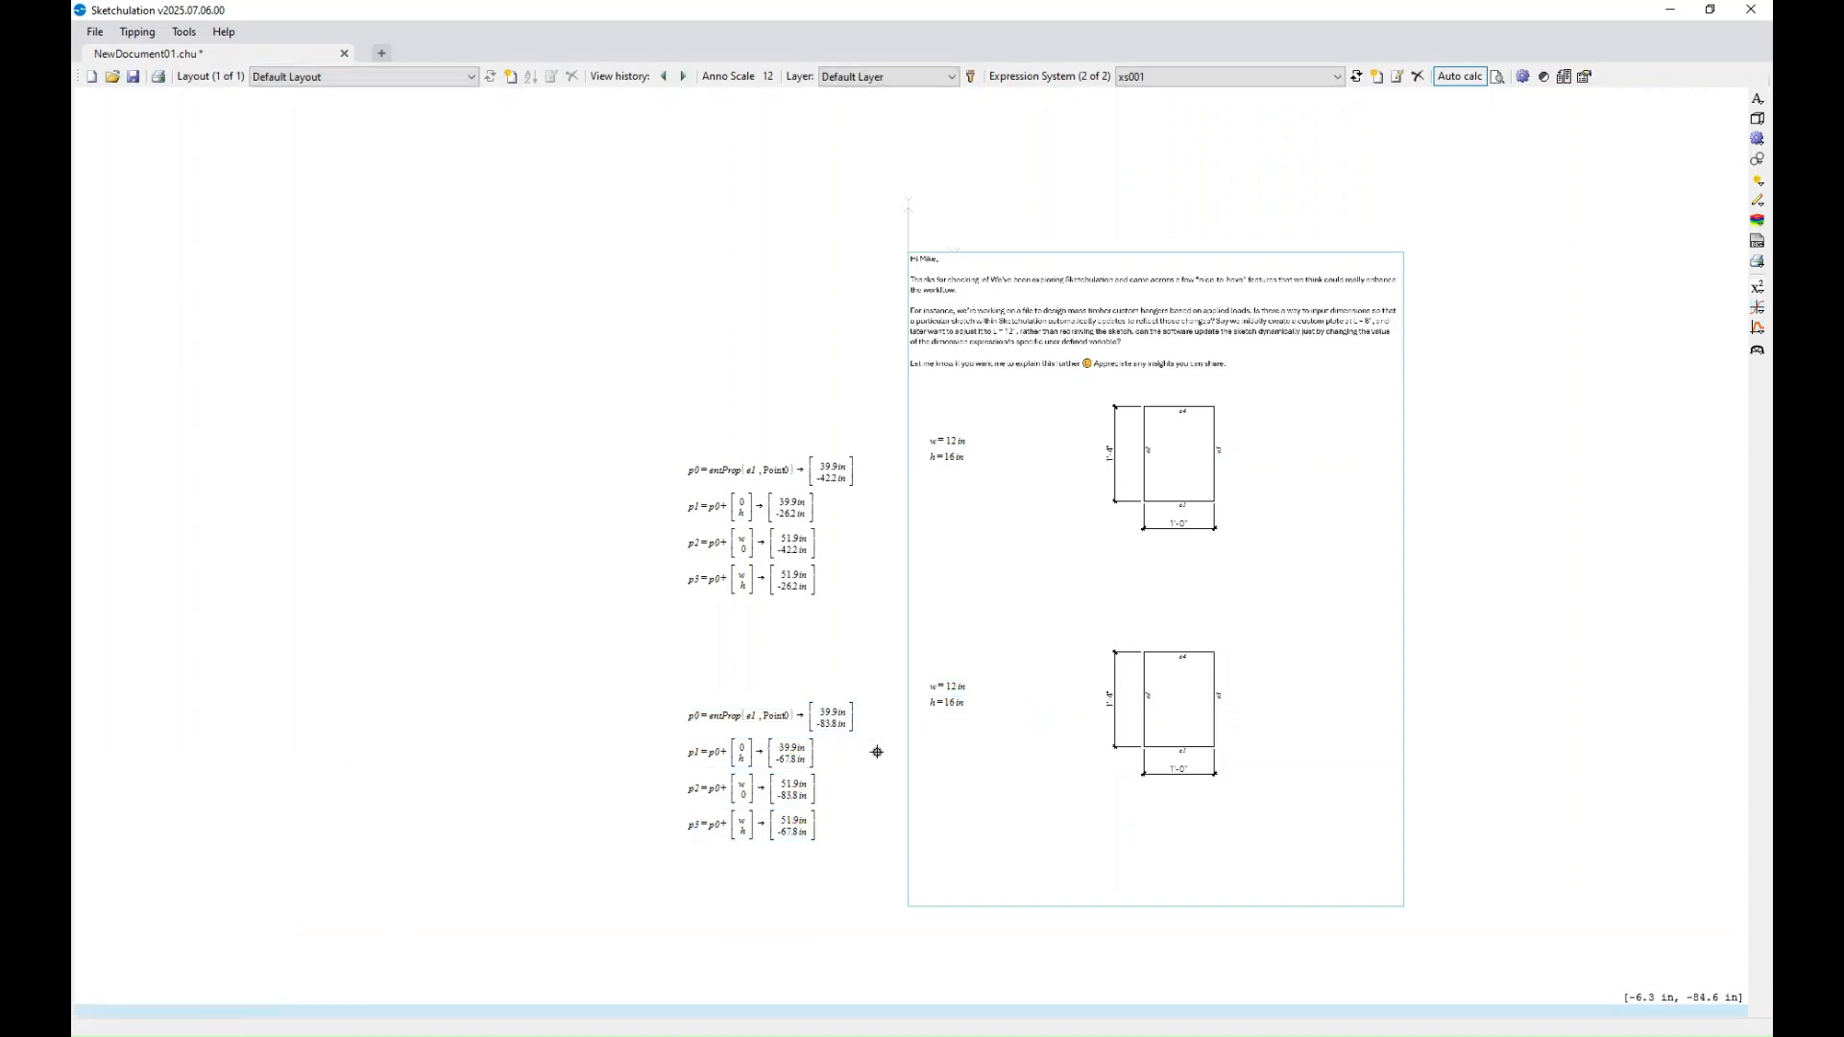
# - Set the copied lower plate's width variable w to 8 in
pyautogui.scroll(2, 913, 769)
pyautogui.scroll(1, 929, 749)
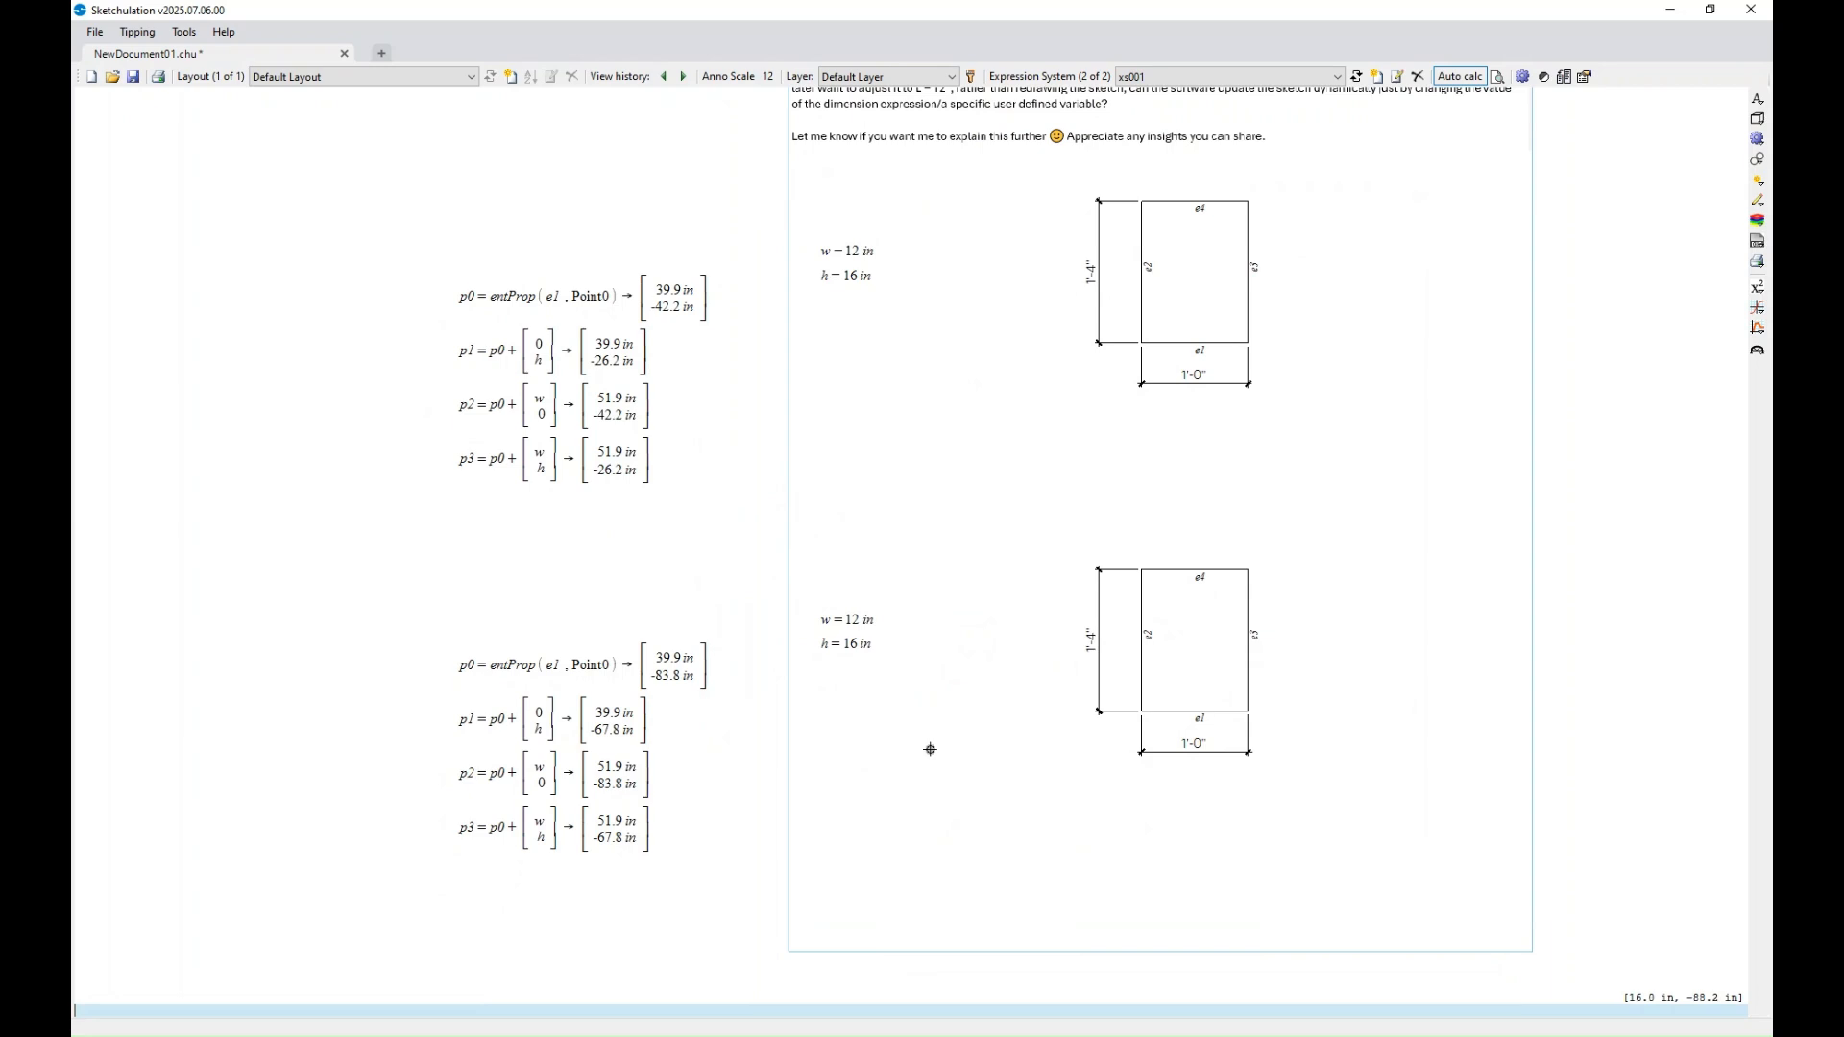
pyautogui.scroll(-1, 930, 750)
pyautogui.scroll(1, 904, 684)
pyautogui.doubleClick(861, 642)
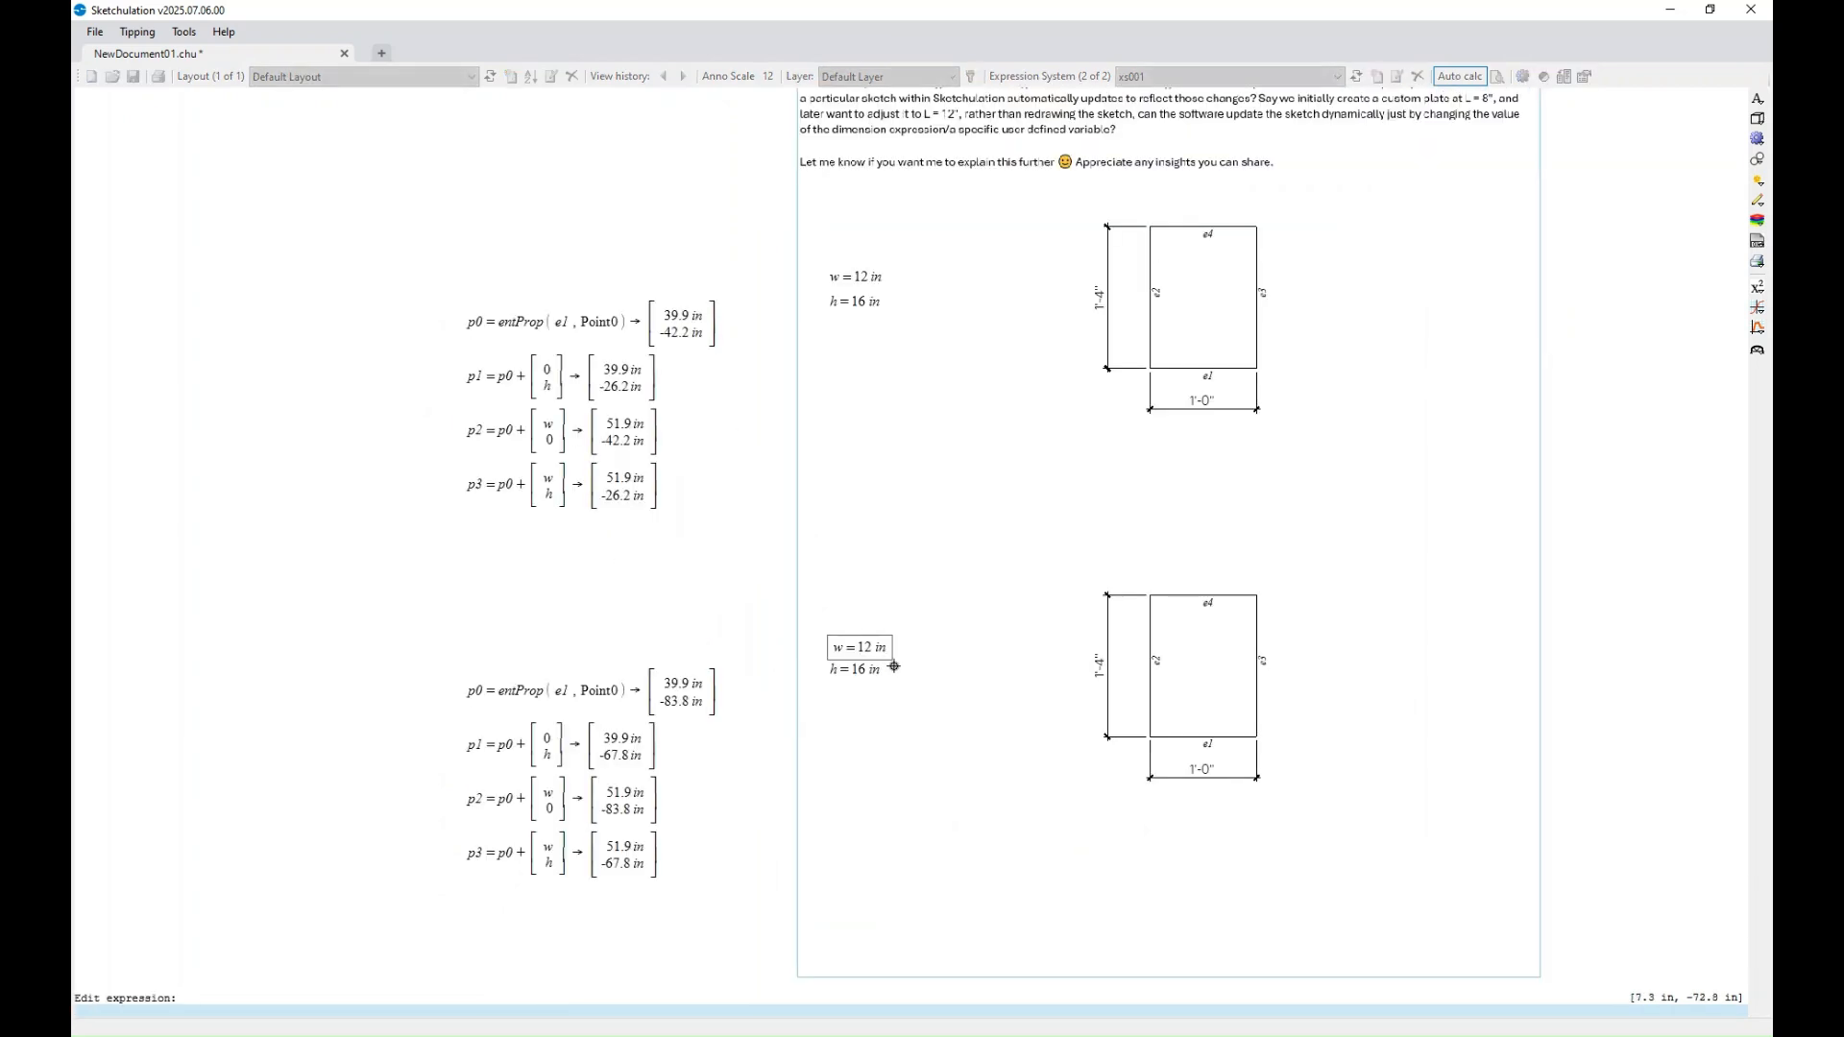
pyautogui.press('BackSpace')
pyautogui.write('8')
pyautogui.press('Return')
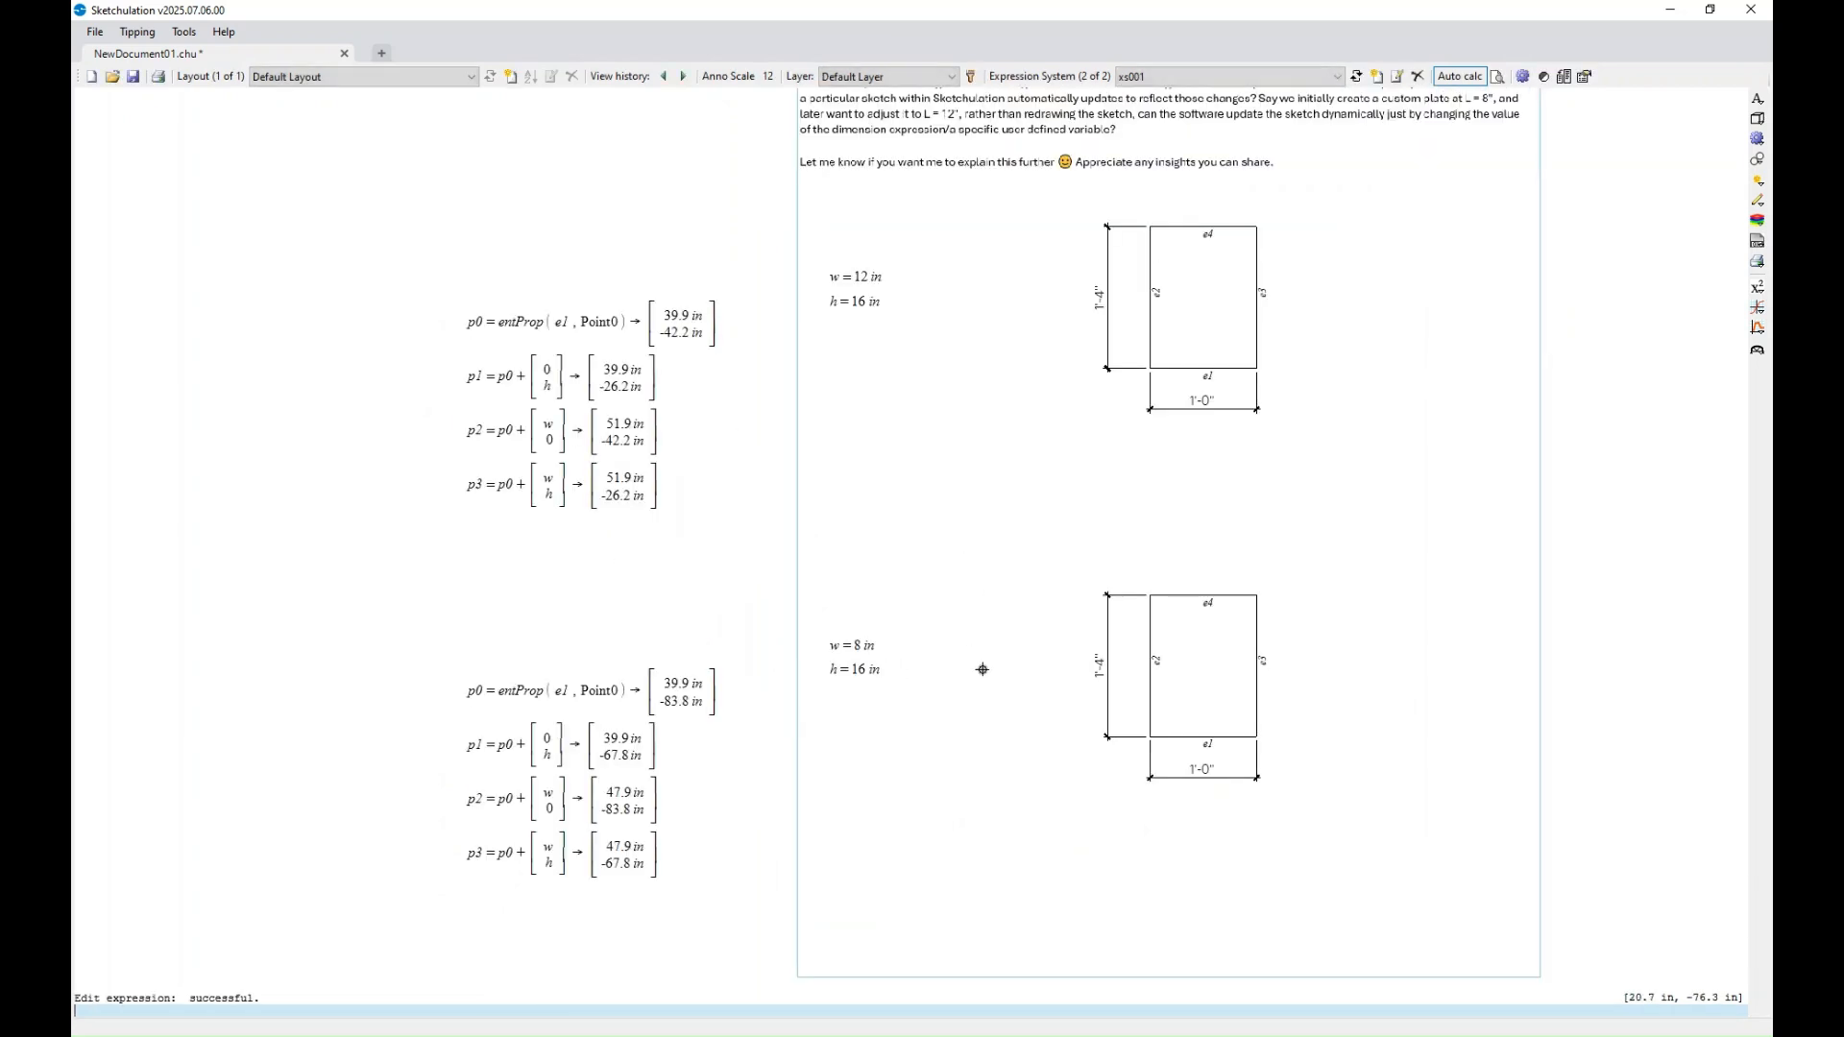
# - Examine the line properties of the copied plate's upper edge e4 in the Entity Editor
pyautogui.scroll(2, 1037, 539)
pyautogui.click(1131, 665)
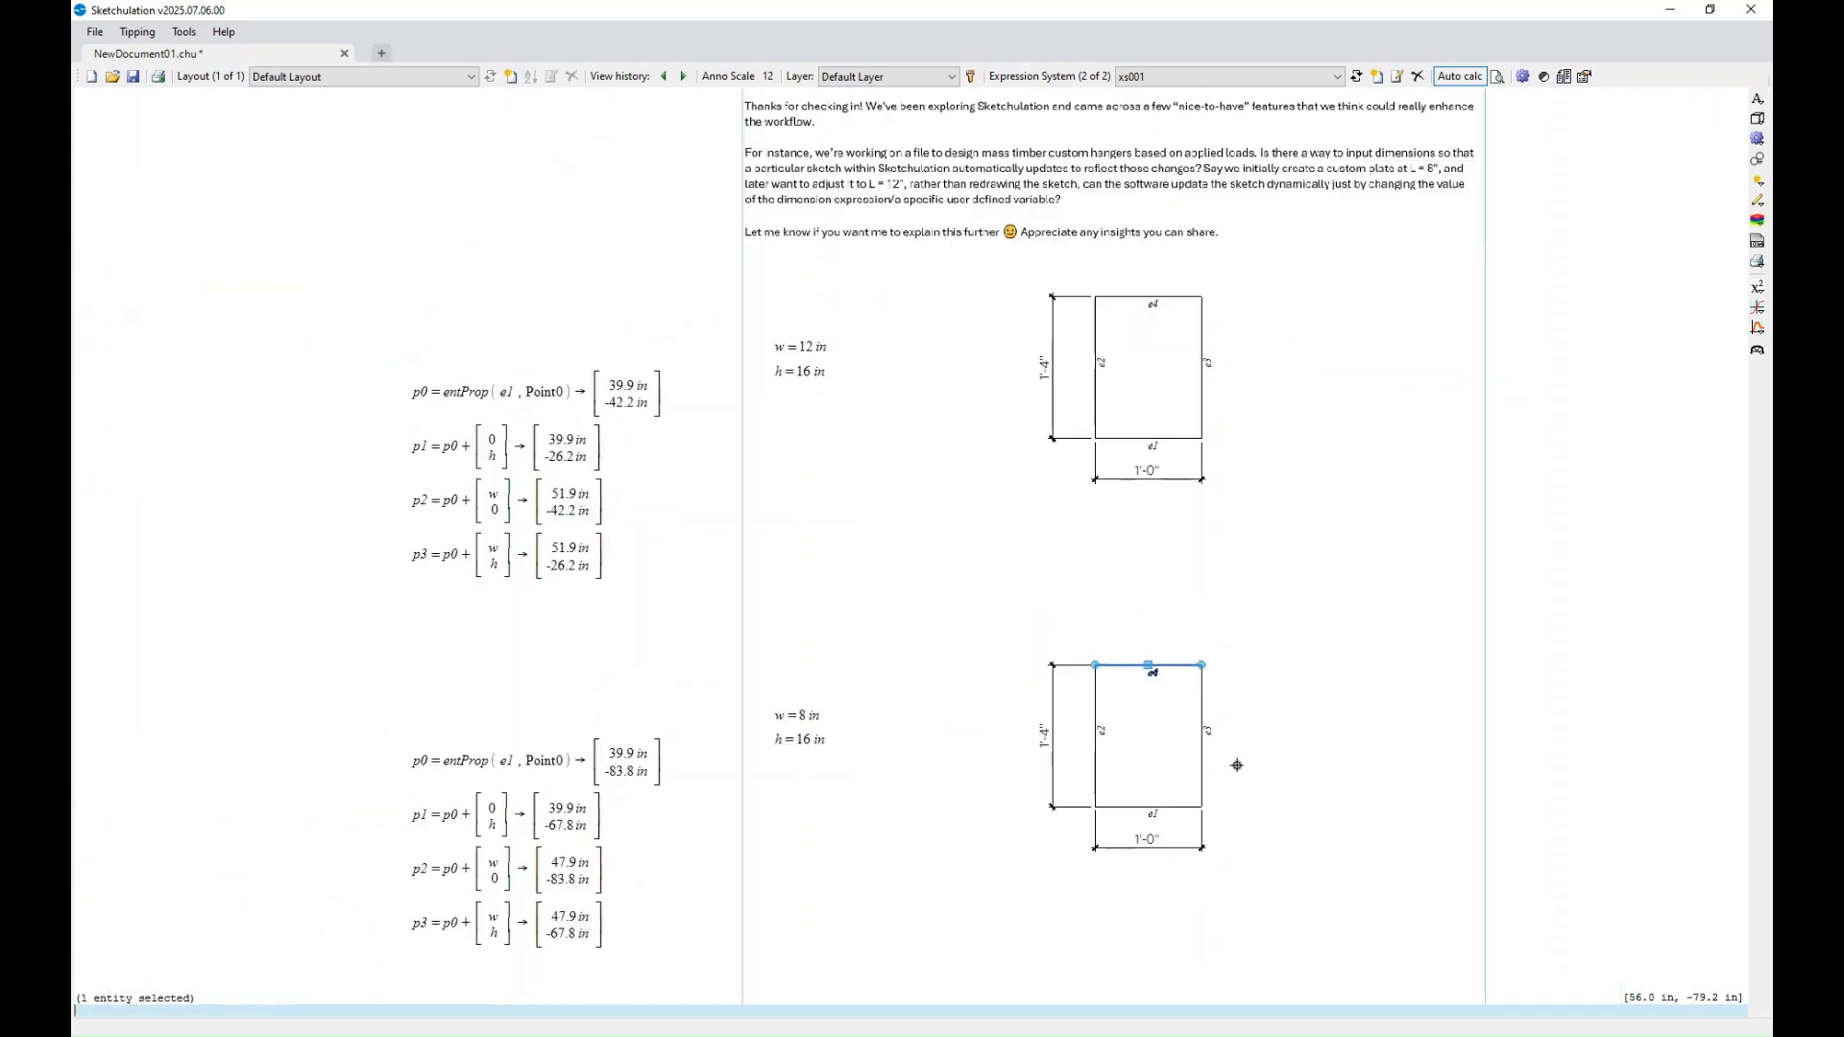
pyautogui.scroll(-4, 1131, 665)
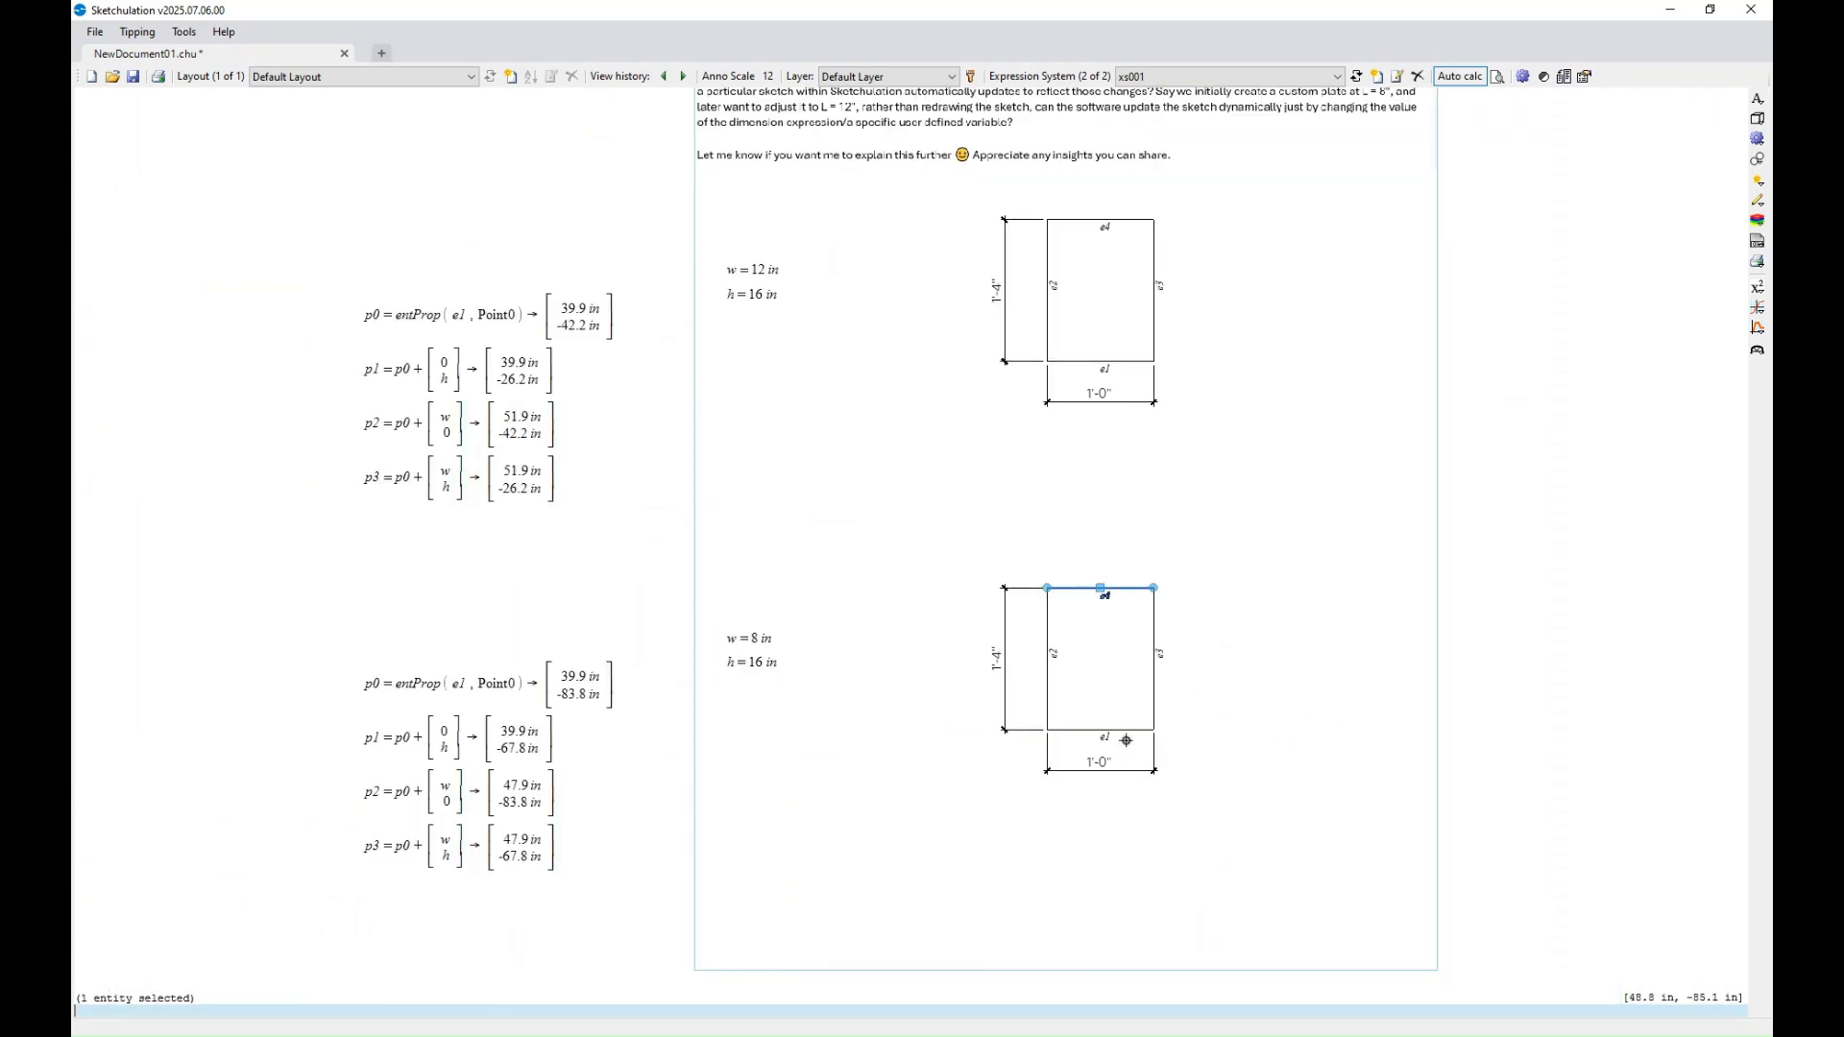
pyautogui.moveTo(1197, 740); pyautogui.dragTo(1132, 746, button='middle')
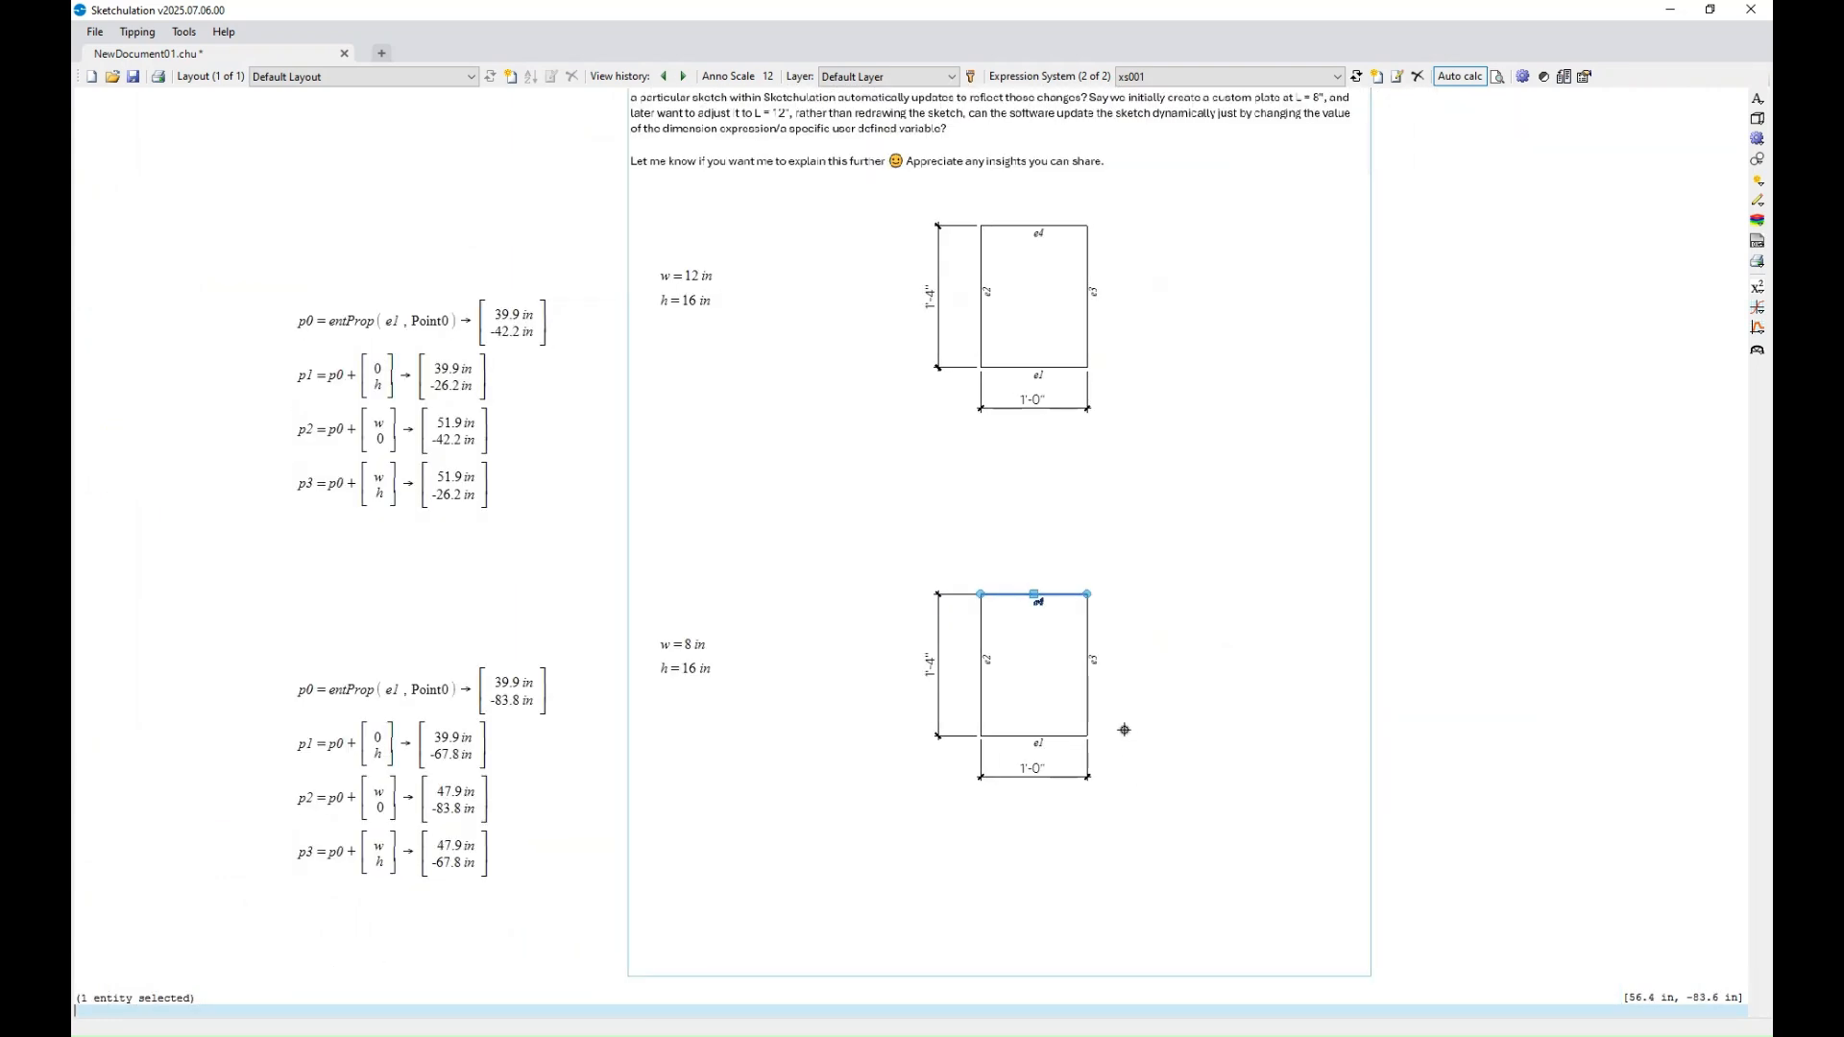
pyautogui.moveTo(1137, 639); pyautogui.dragTo(1104, 646, button='middle')
pyautogui.write('mo')
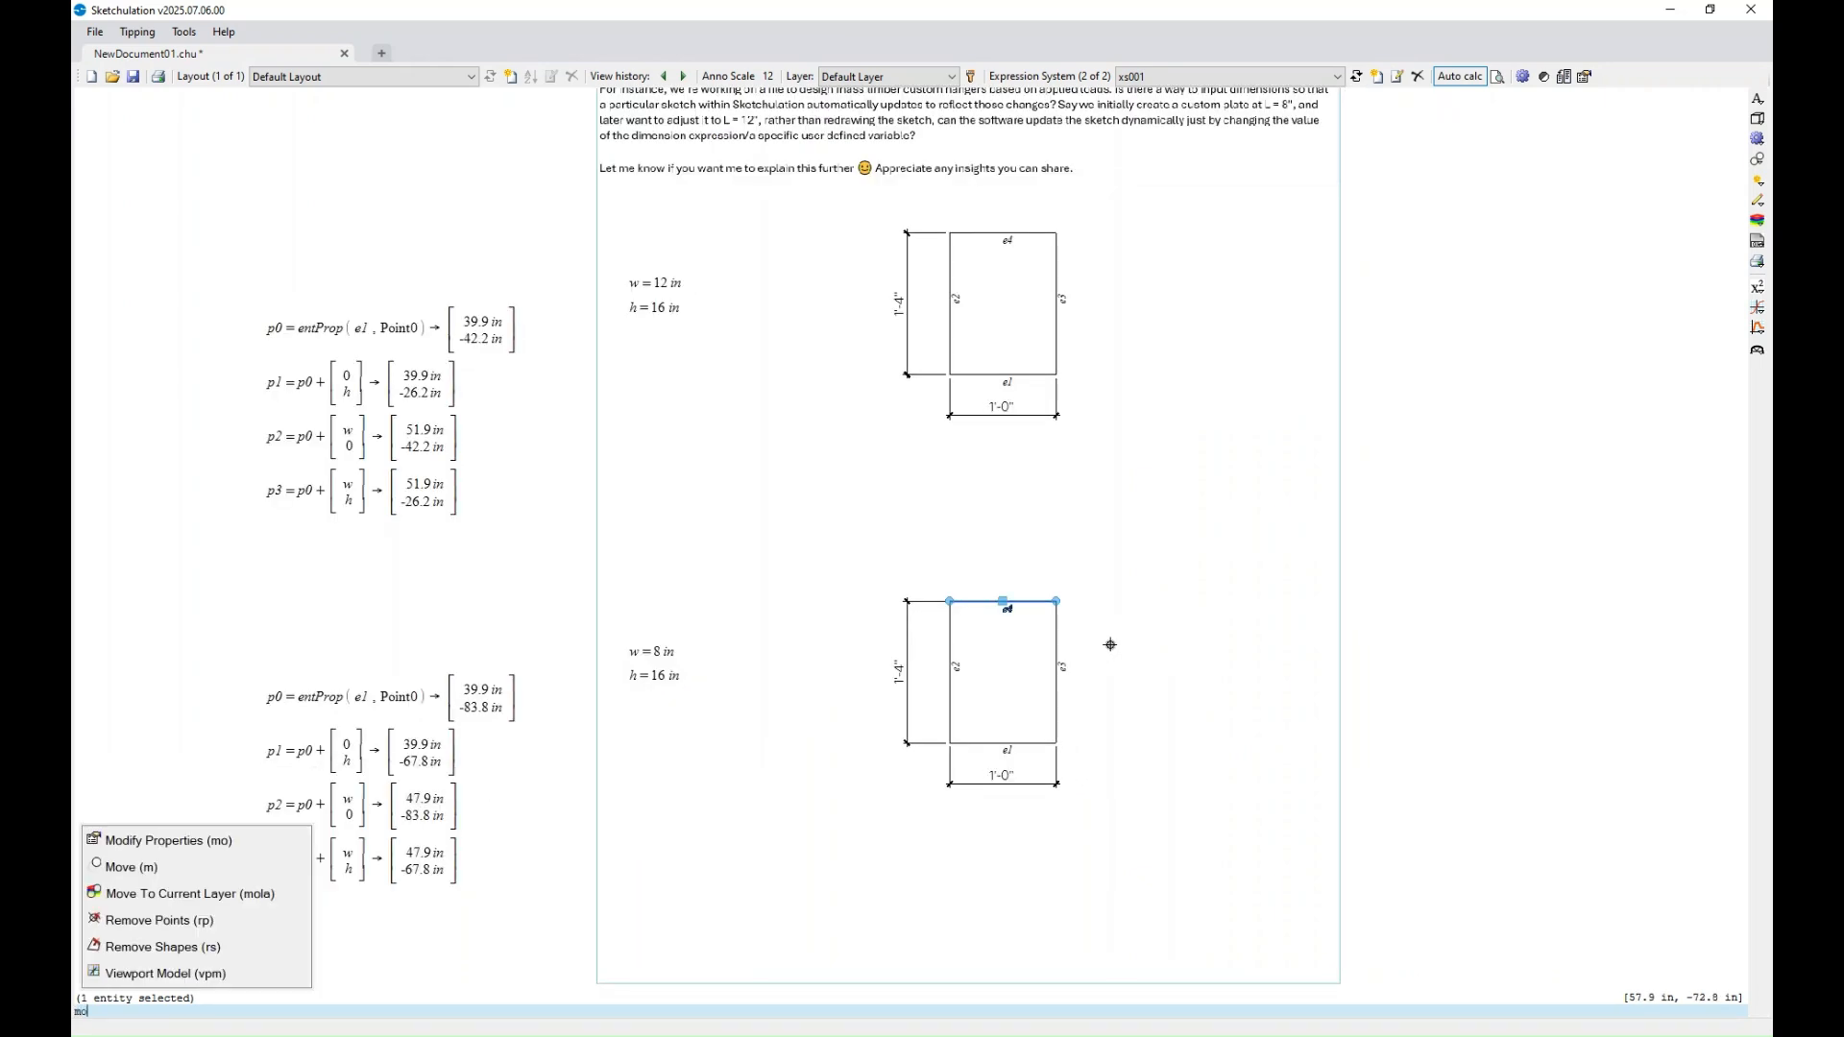
pyautogui.press('Return')
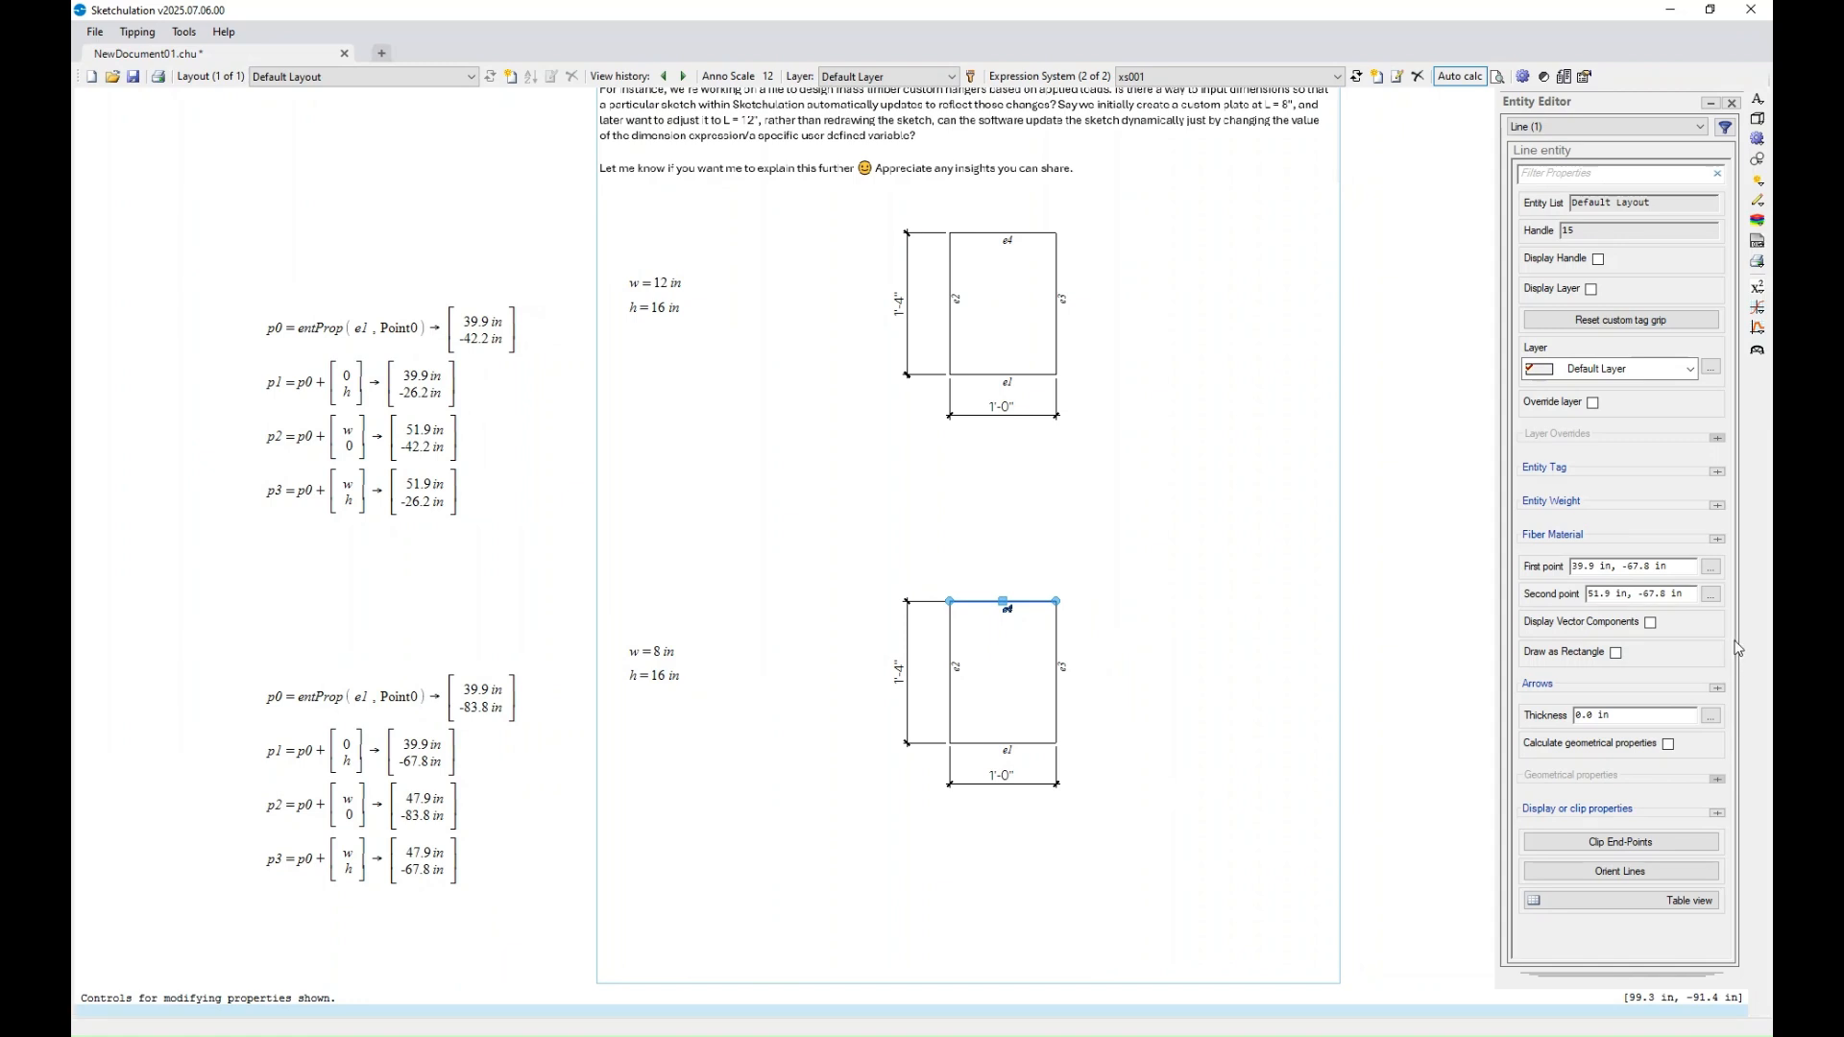
pyautogui.press('Escape')
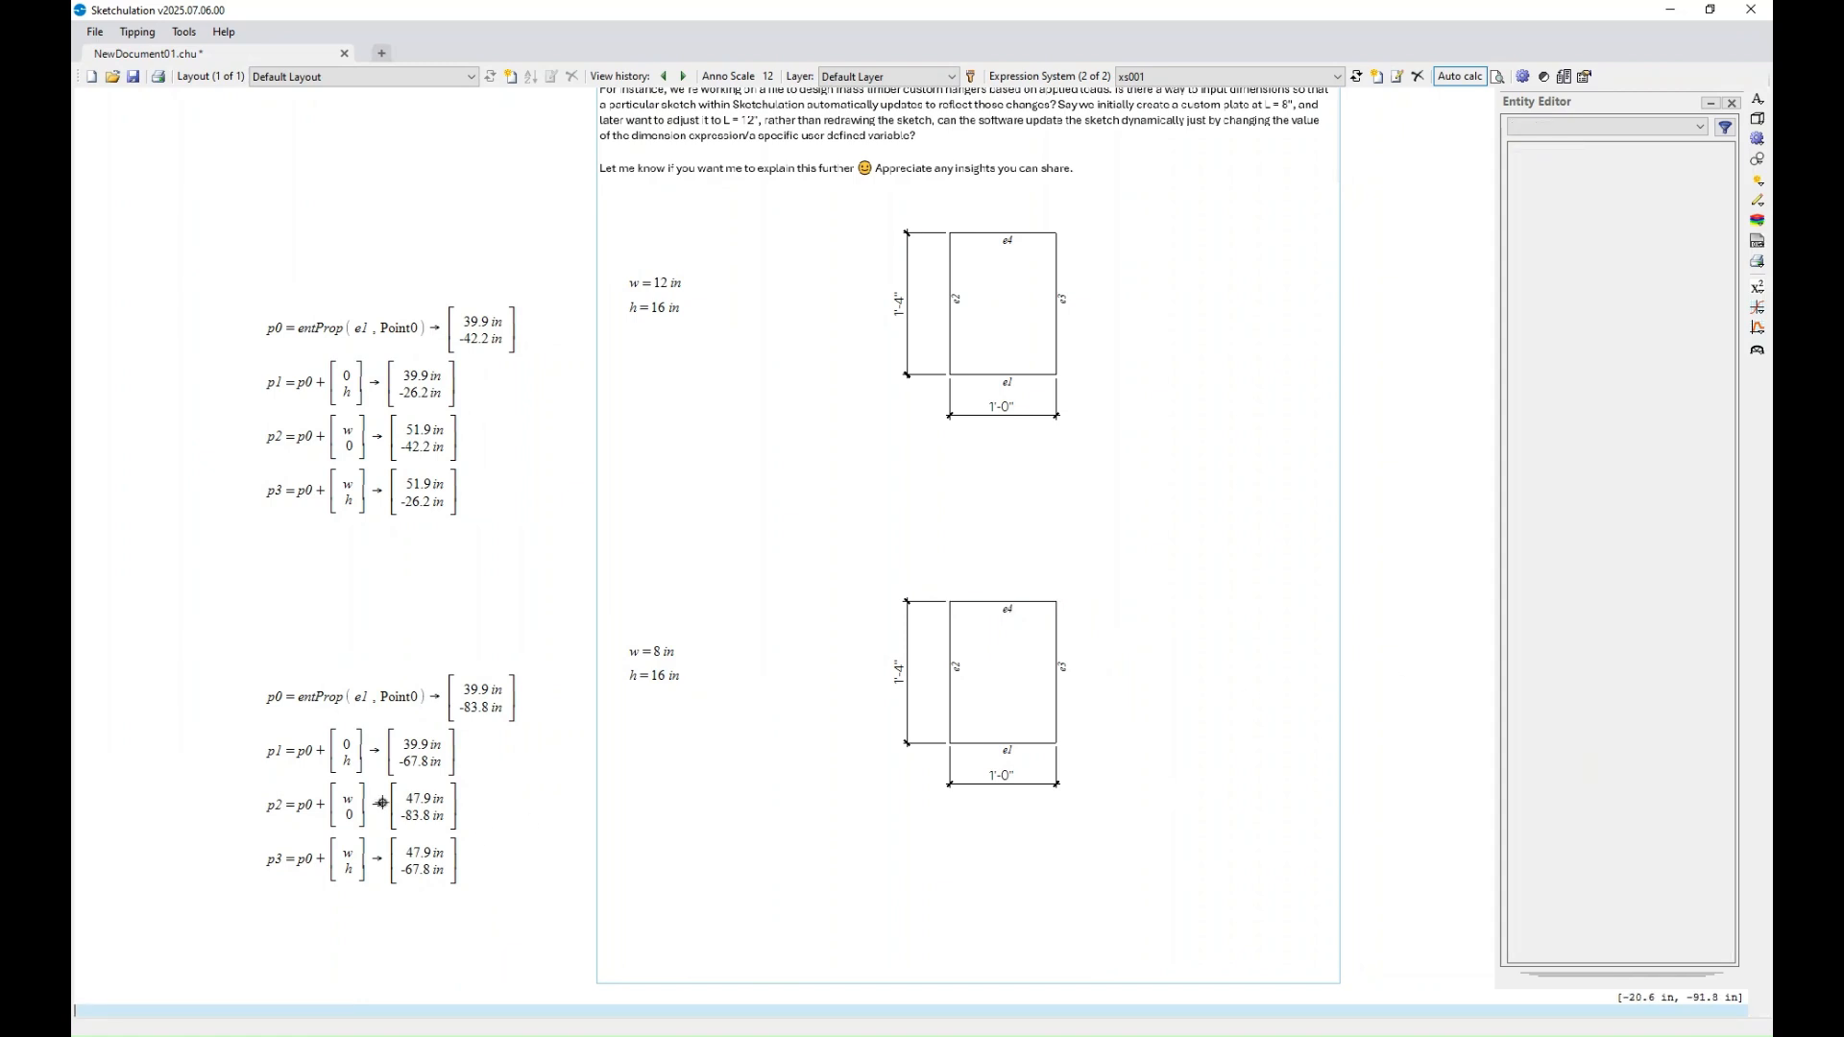
# - Check the assigned properties of the copied p0 to p3 expressions and the copied w and h variables
pyautogui.click(393, 692)
pyautogui.click(355, 764)
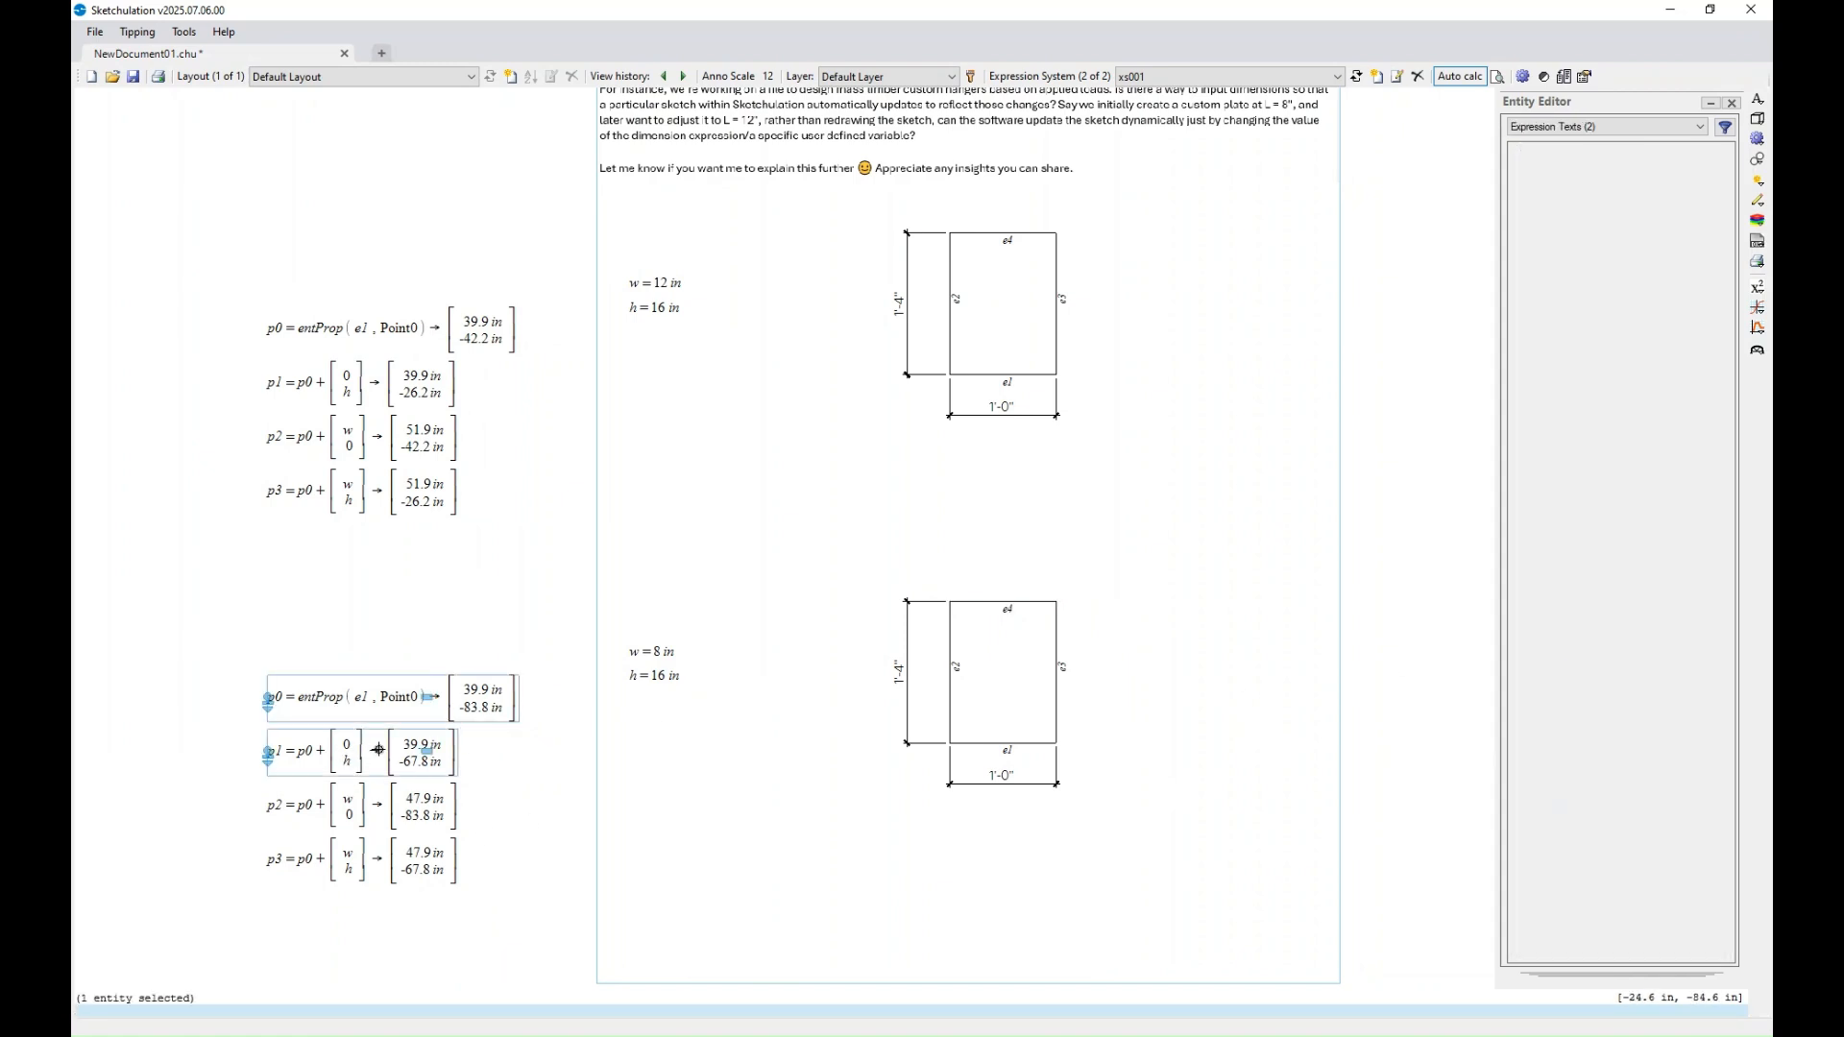
pyautogui.click(376, 819)
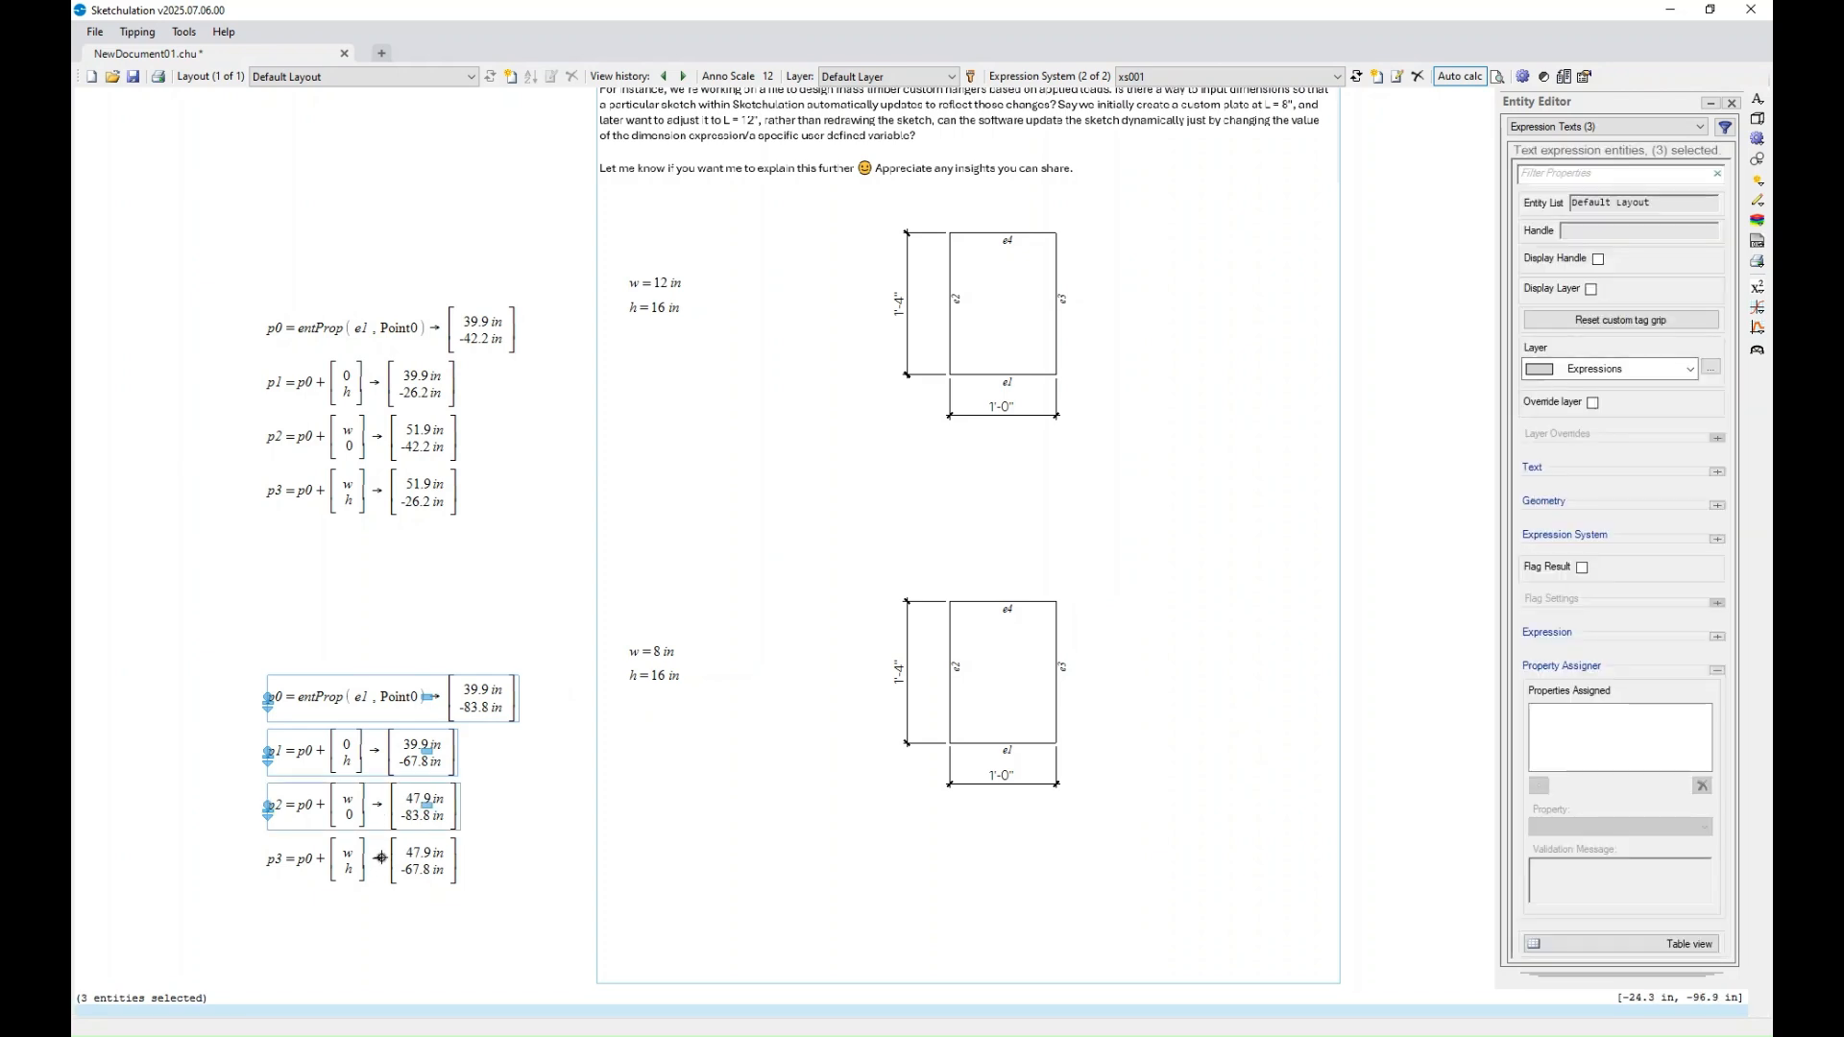
pyautogui.click(380, 855)
pyautogui.click(525, 705)
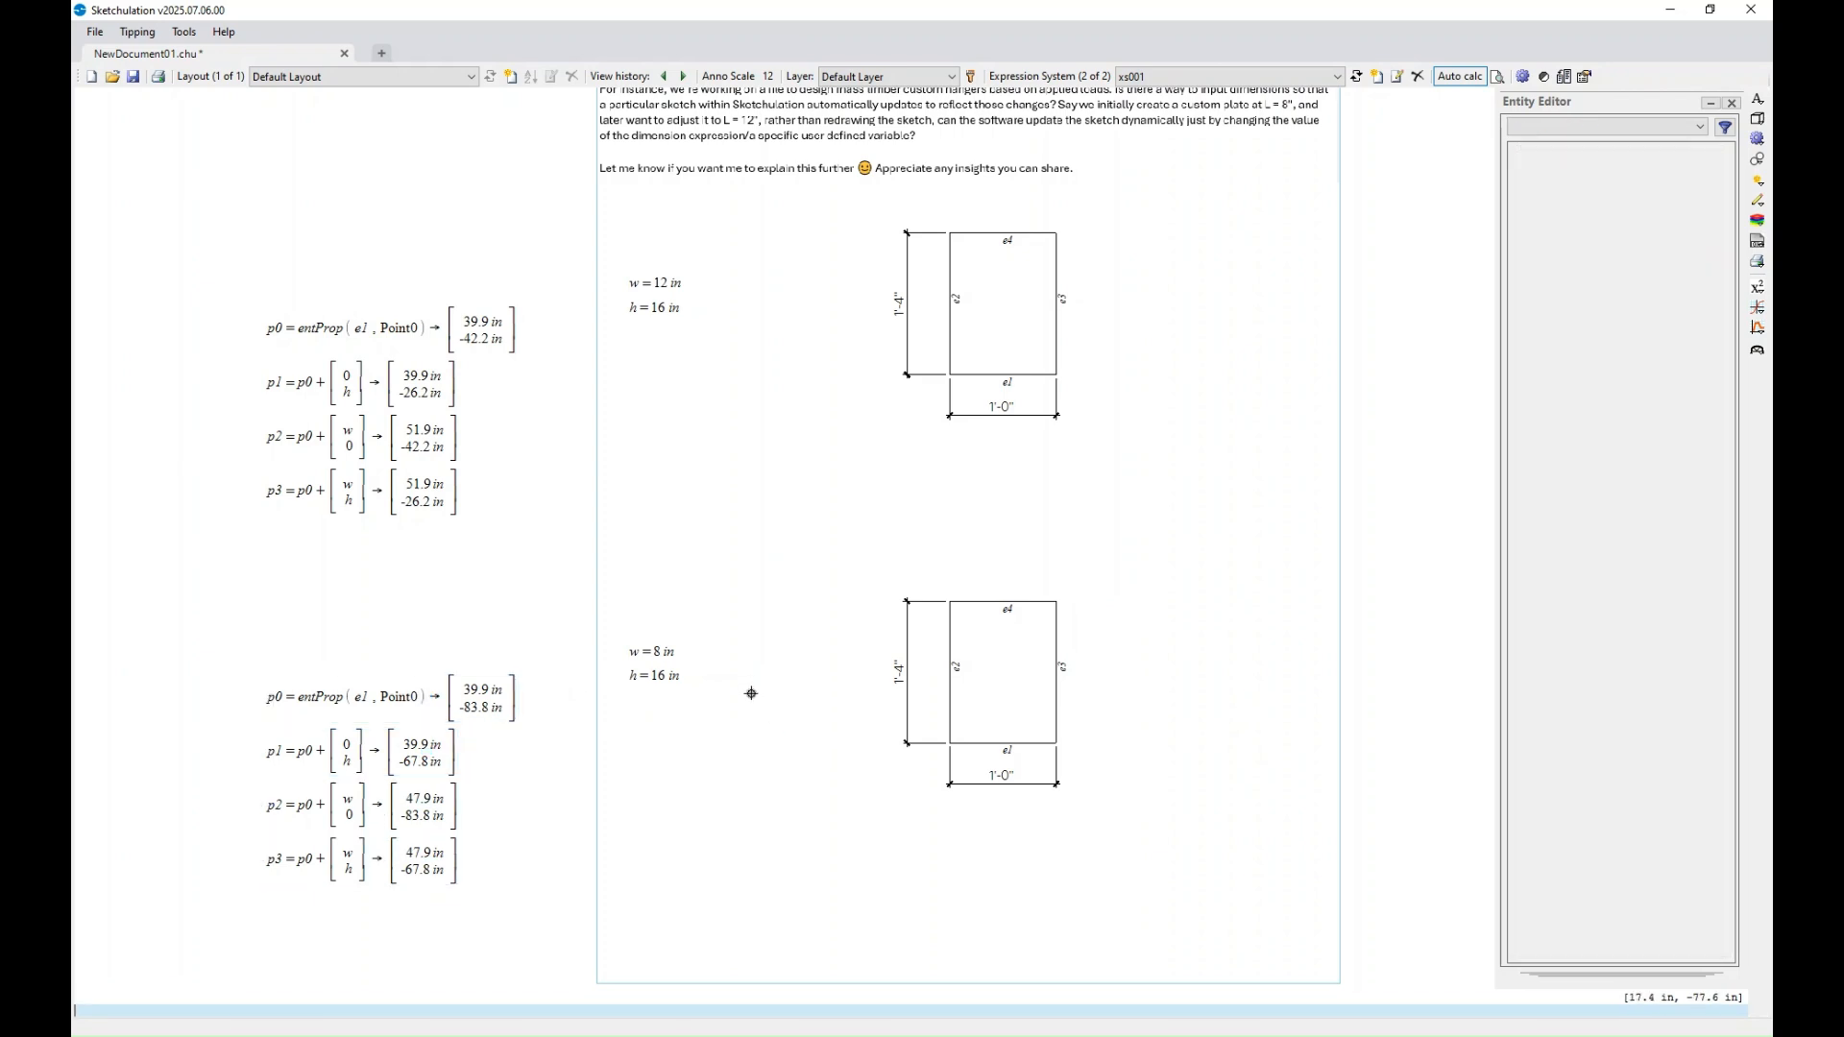
pyautogui.moveTo(745, 727); pyautogui.dragTo(643, 621)
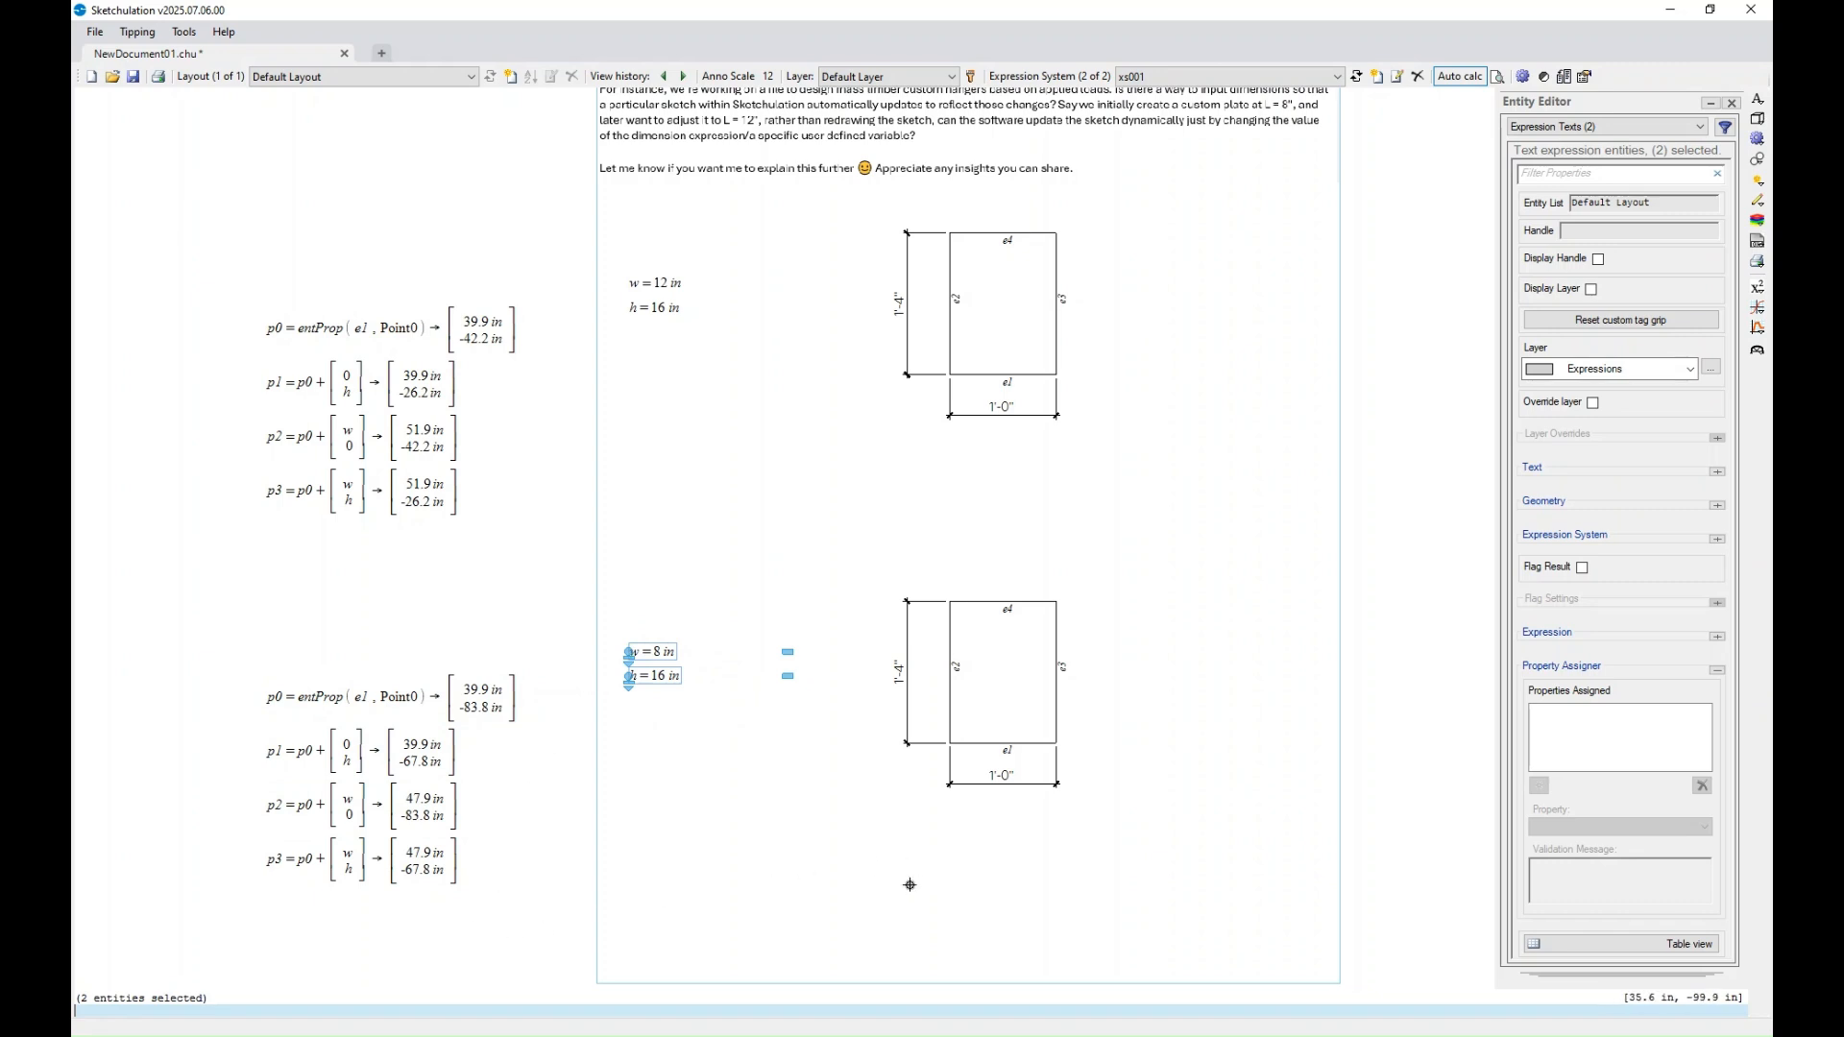
# - Erase the copied lower plate together with its dimensions, w and h variables and p0 to p3 expressions
pyautogui.scroll(-2, 1022, 814)
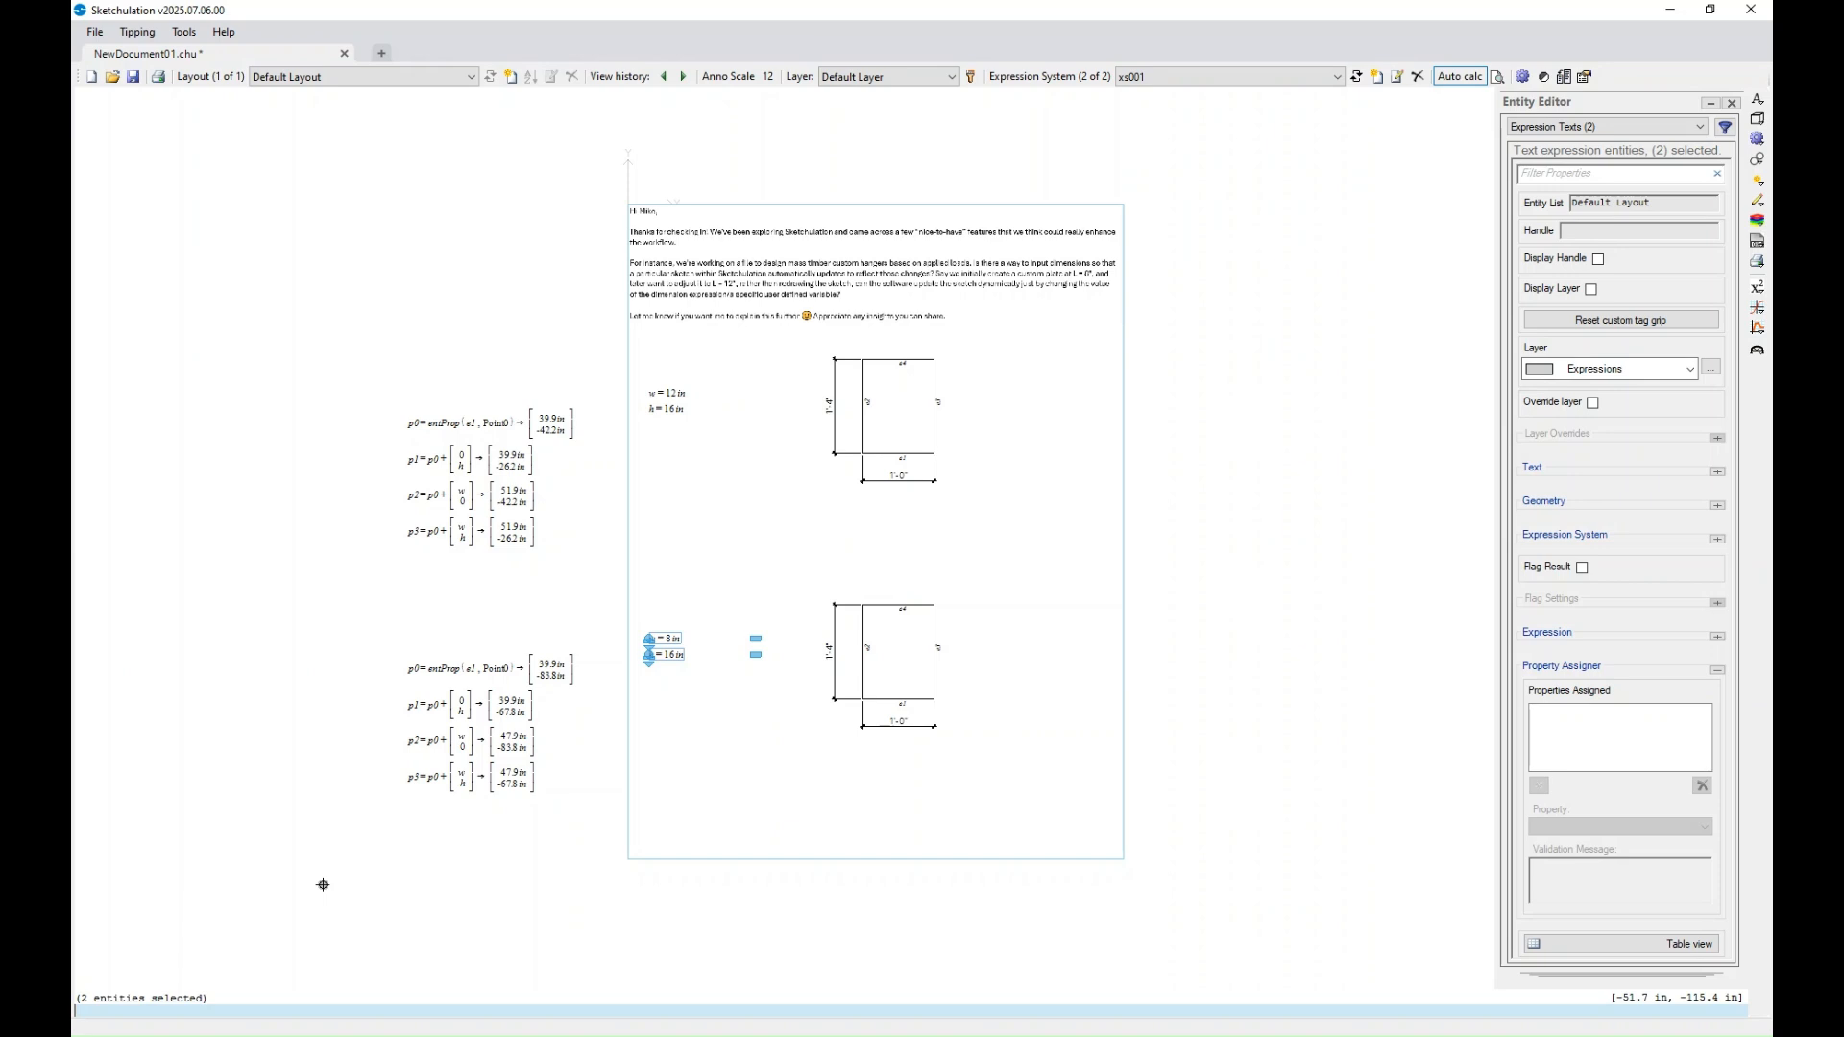
pyautogui.moveTo(310, 872)
pyautogui.mouseDown()
pyautogui.moveTo(564, 806)
pyautogui.moveTo(1028, 596)
pyautogui.mouseUp()
pyautogui.press('Delete')
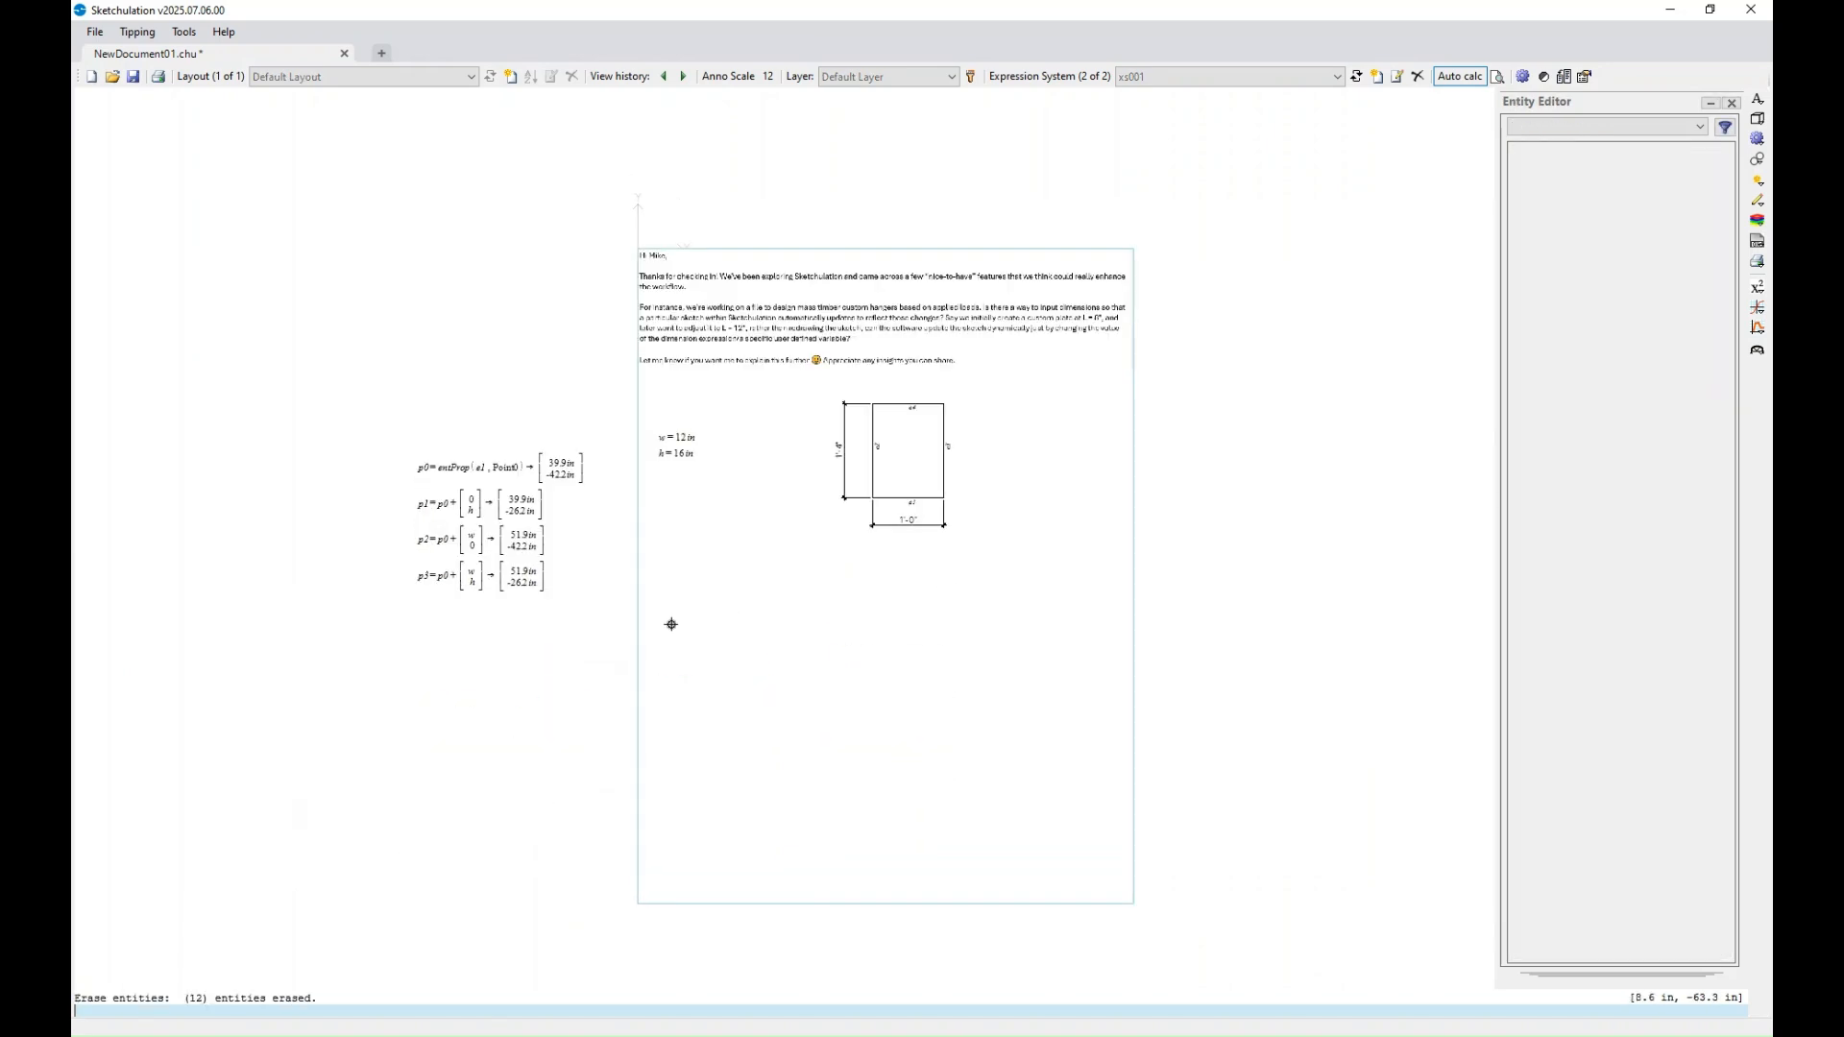
# - Copy the original plate, its dimensions, w and h variables and p0 to p3 expressions to the clipboard
pyautogui.moveTo(363, 641)
pyautogui.mouseDown()
pyautogui.moveTo(1000, 391)
pyautogui.moveTo(1031, 429)
pyautogui.mouseUp()
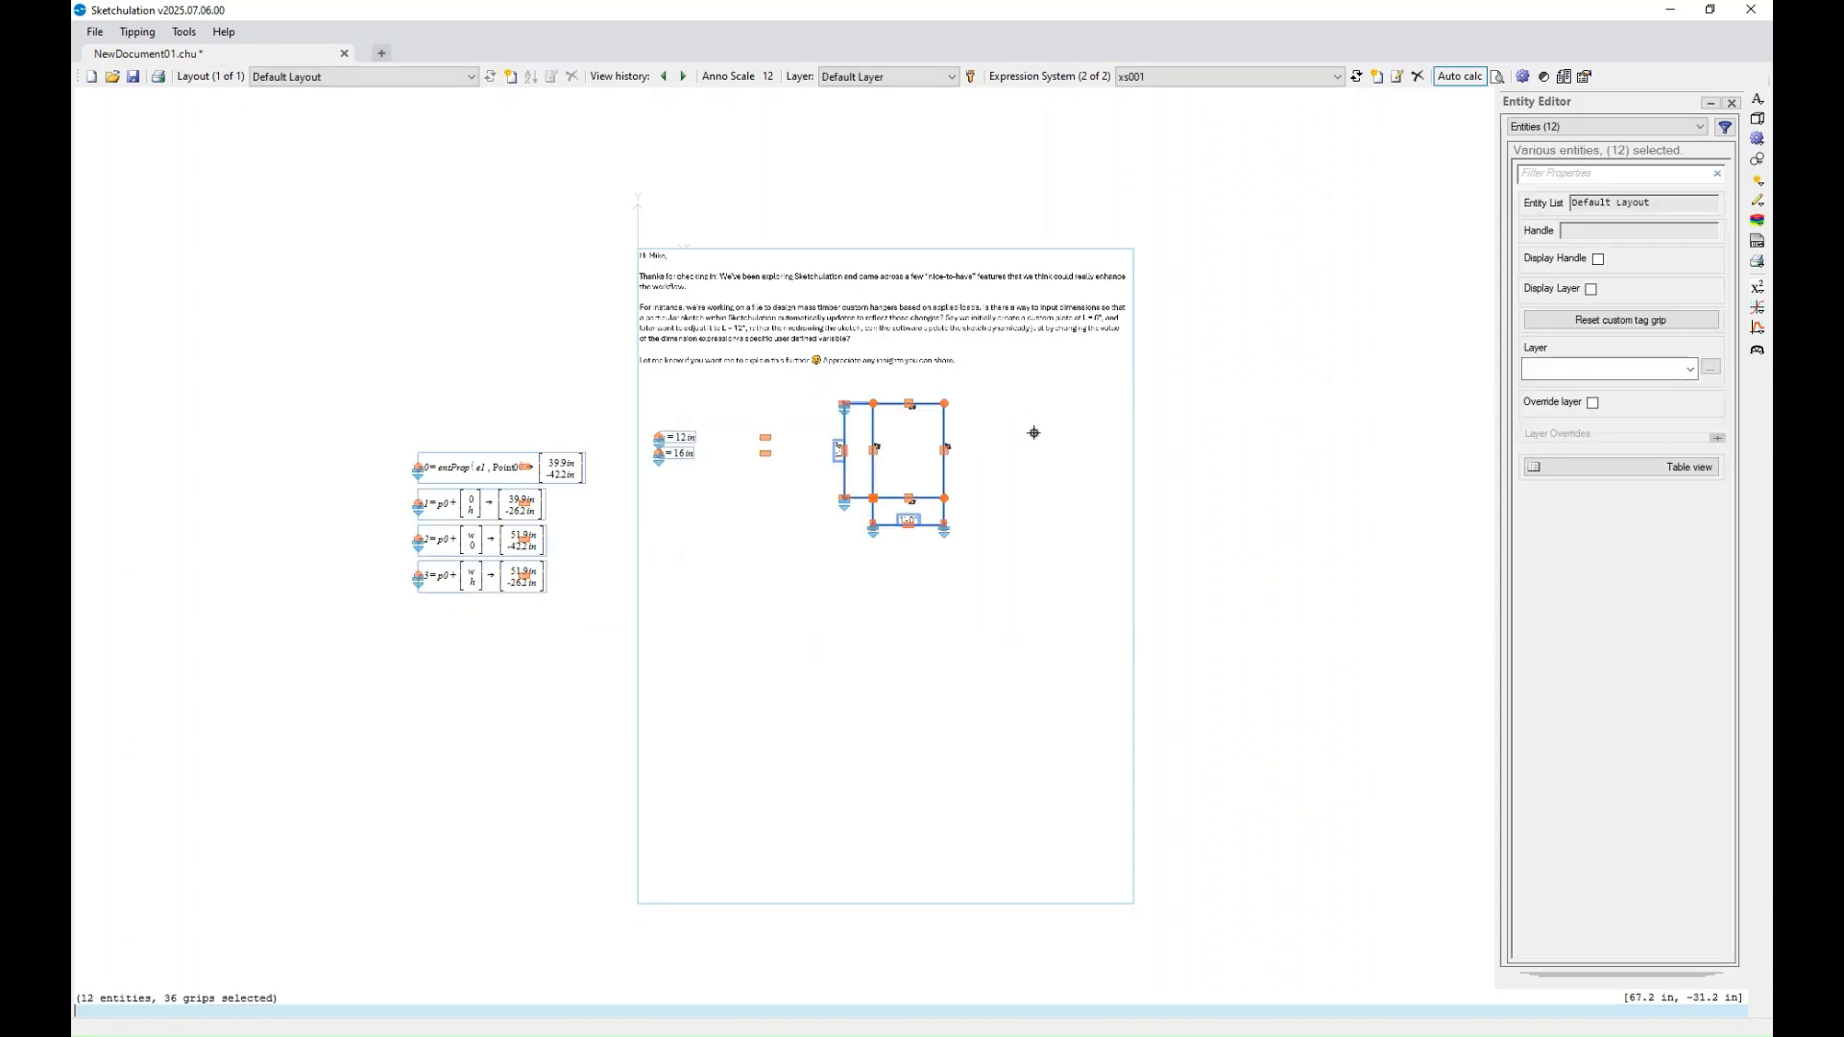
pyautogui.hotkey('ctrl', 'c')
pyautogui.moveTo(1019, 563); pyautogui.dragTo(1078, 507, button='middle')
pyautogui.press('Escape')
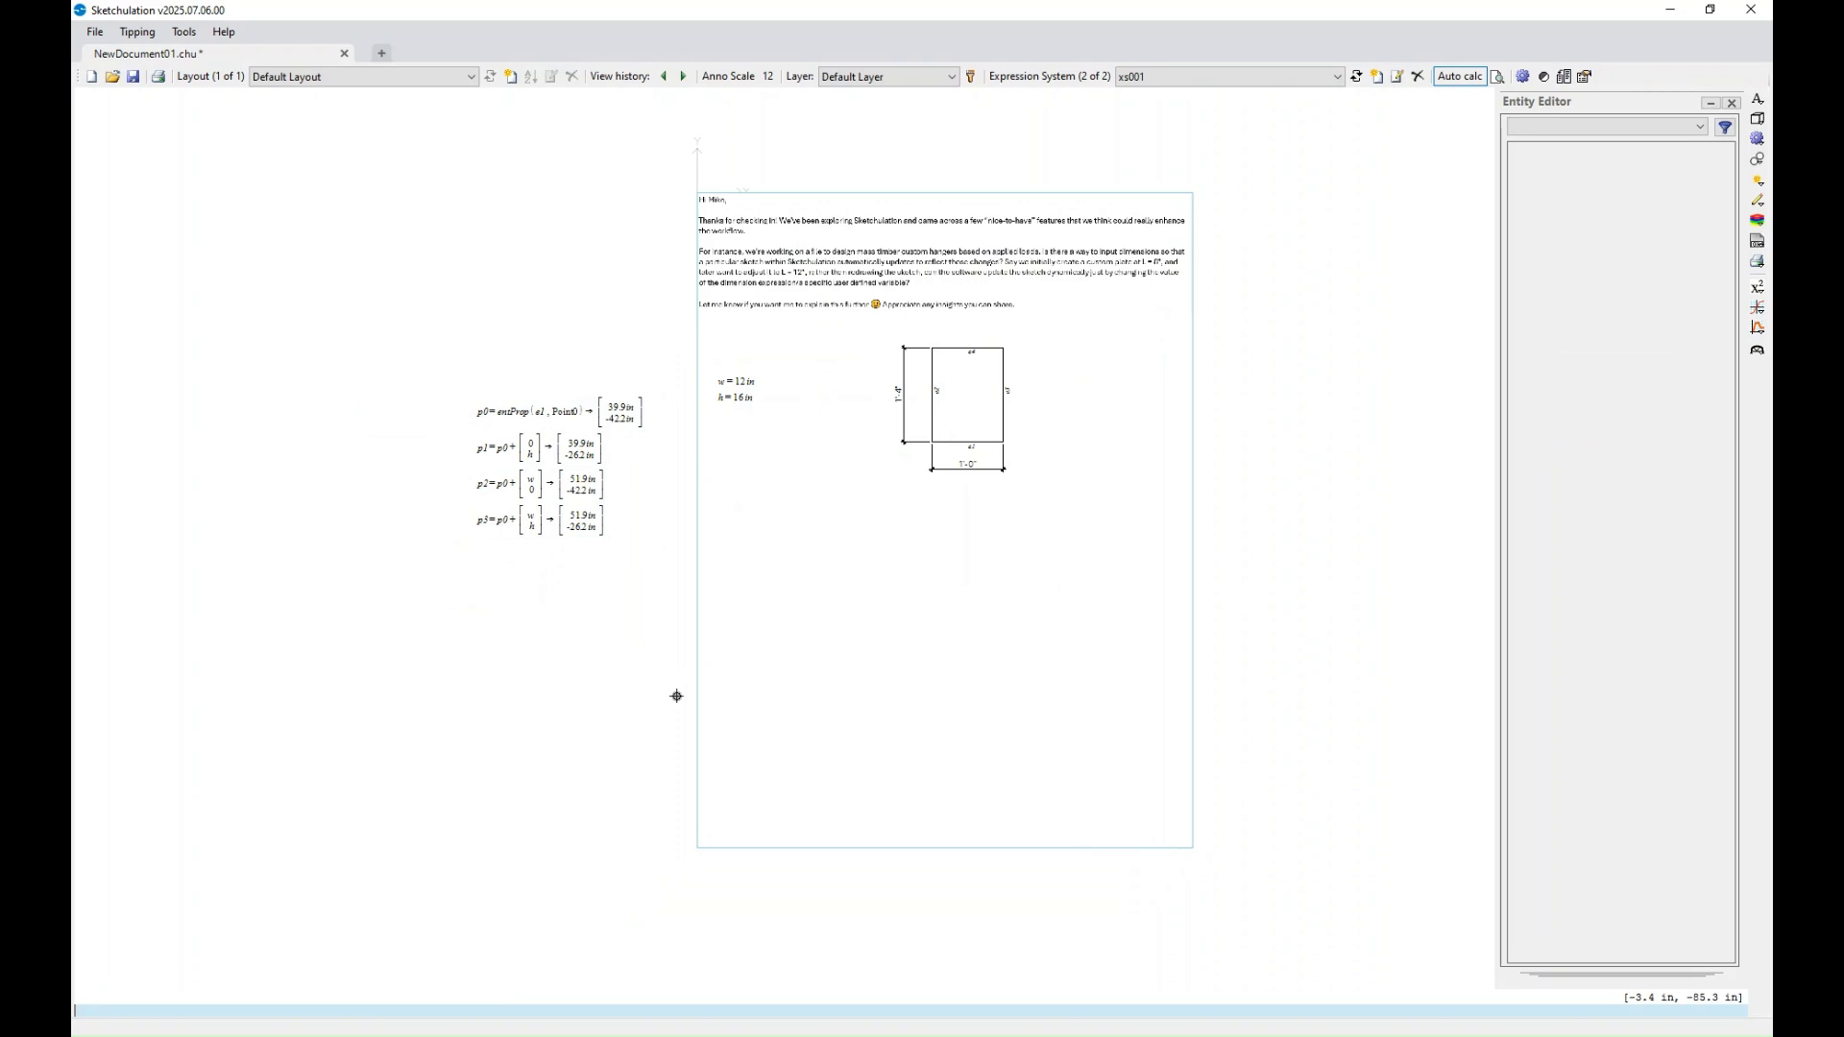
# - Open the ExpressionSystem Editor and show the settings of expression system xs001
pyautogui.write('xs')
pyautogui.press('Return')
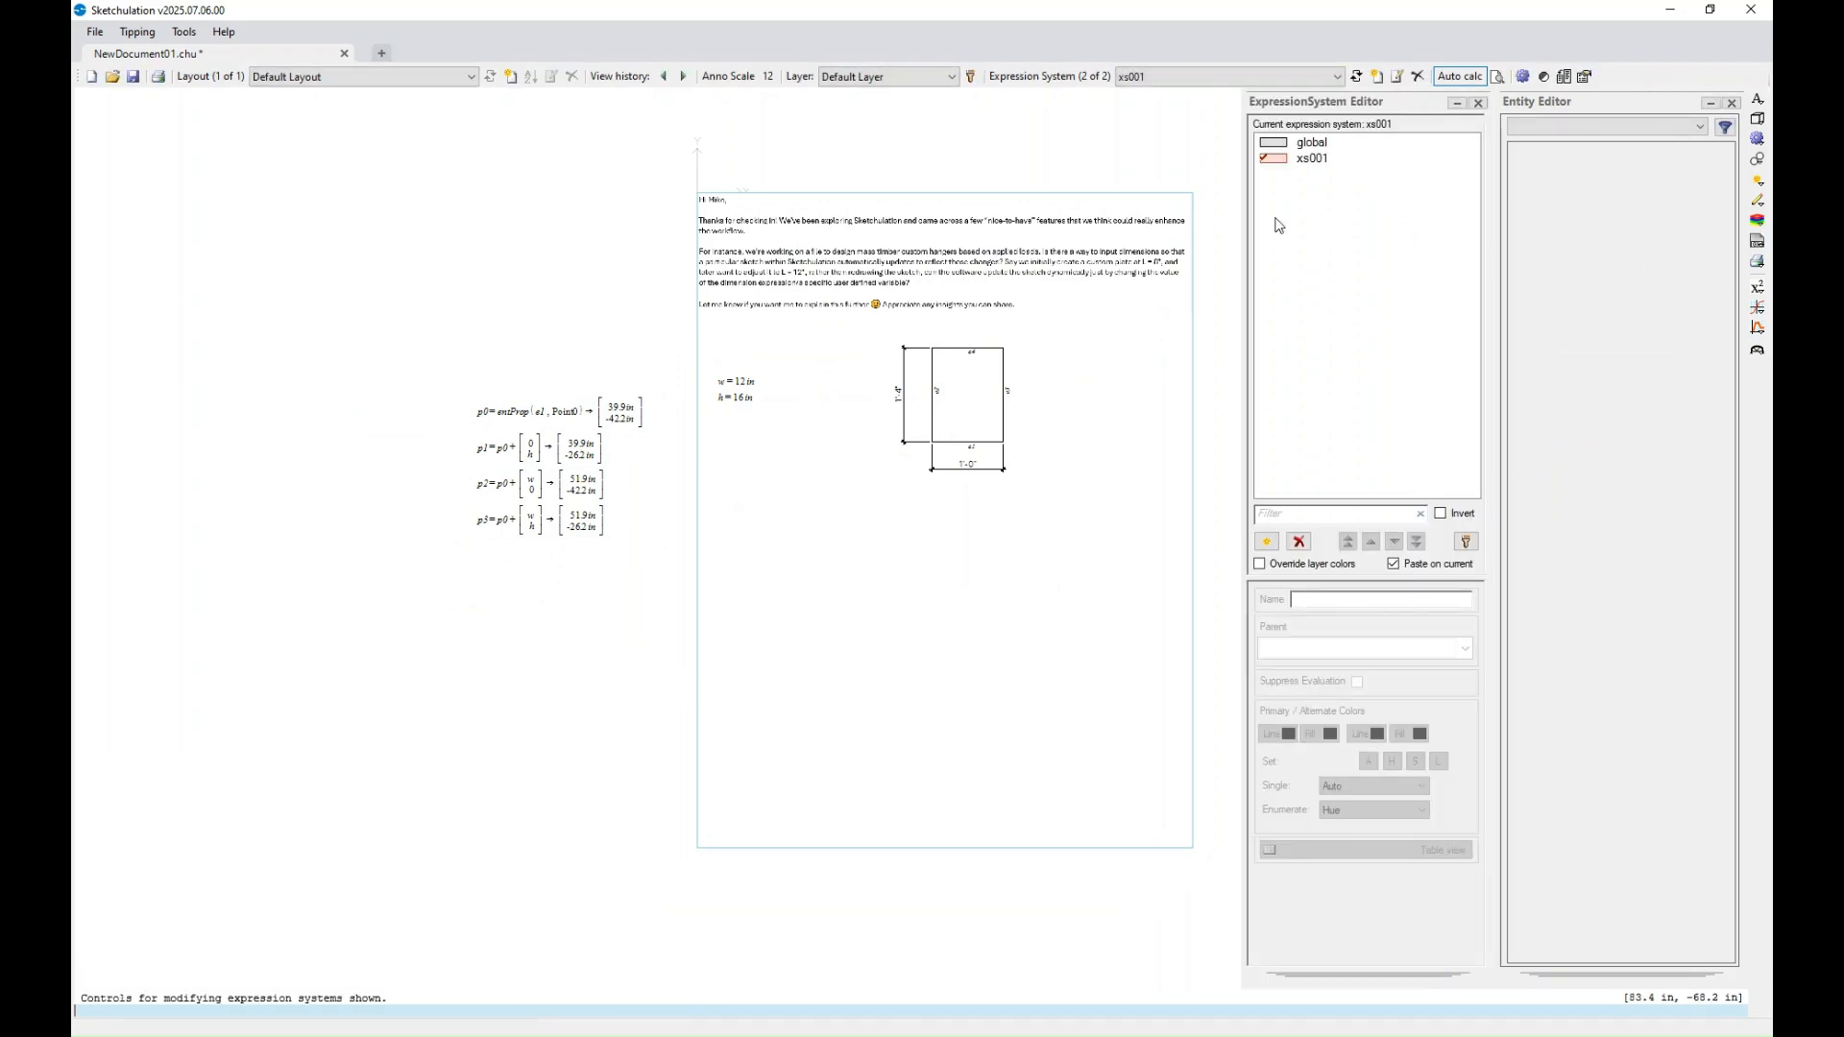
pyautogui.click(1324, 159)
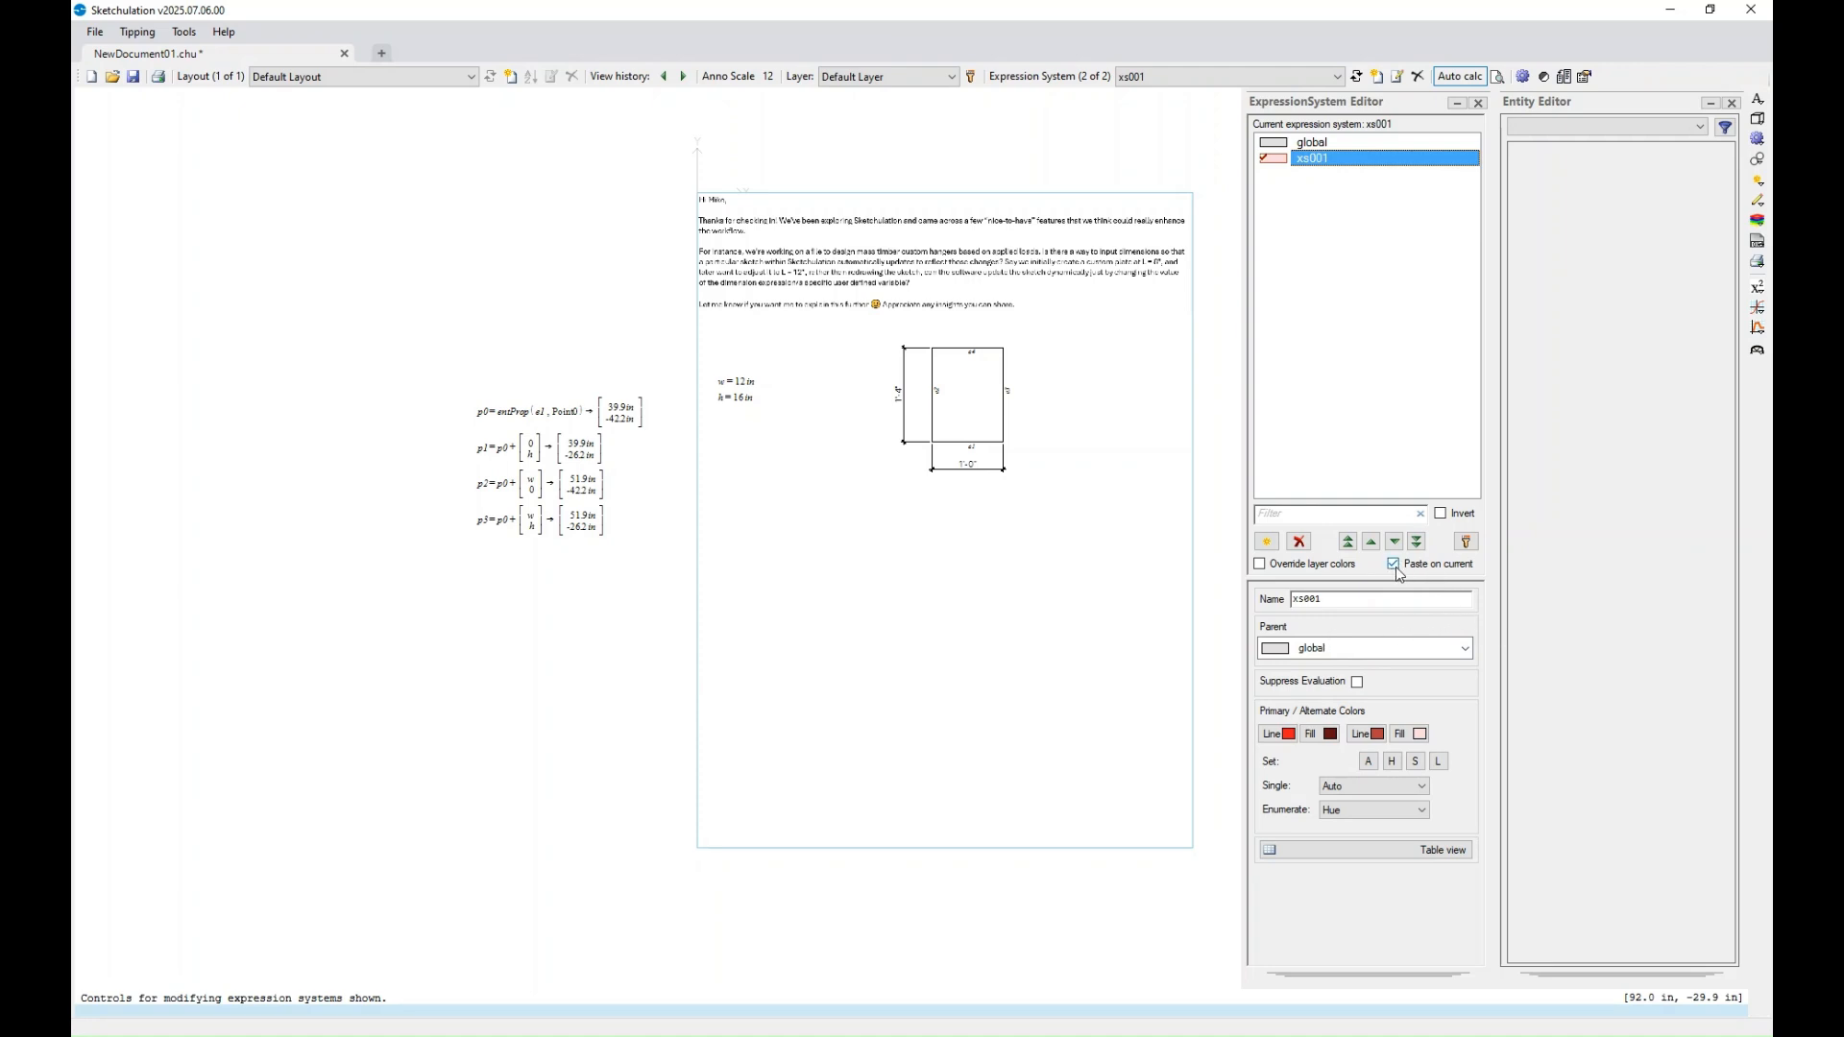
# - Paste the copied plate setup onto the current expression system xs001, straight below the original plate and expressions
pyautogui.moveTo(971, 680); pyautogui.dragTo(980, 728, button='middle')
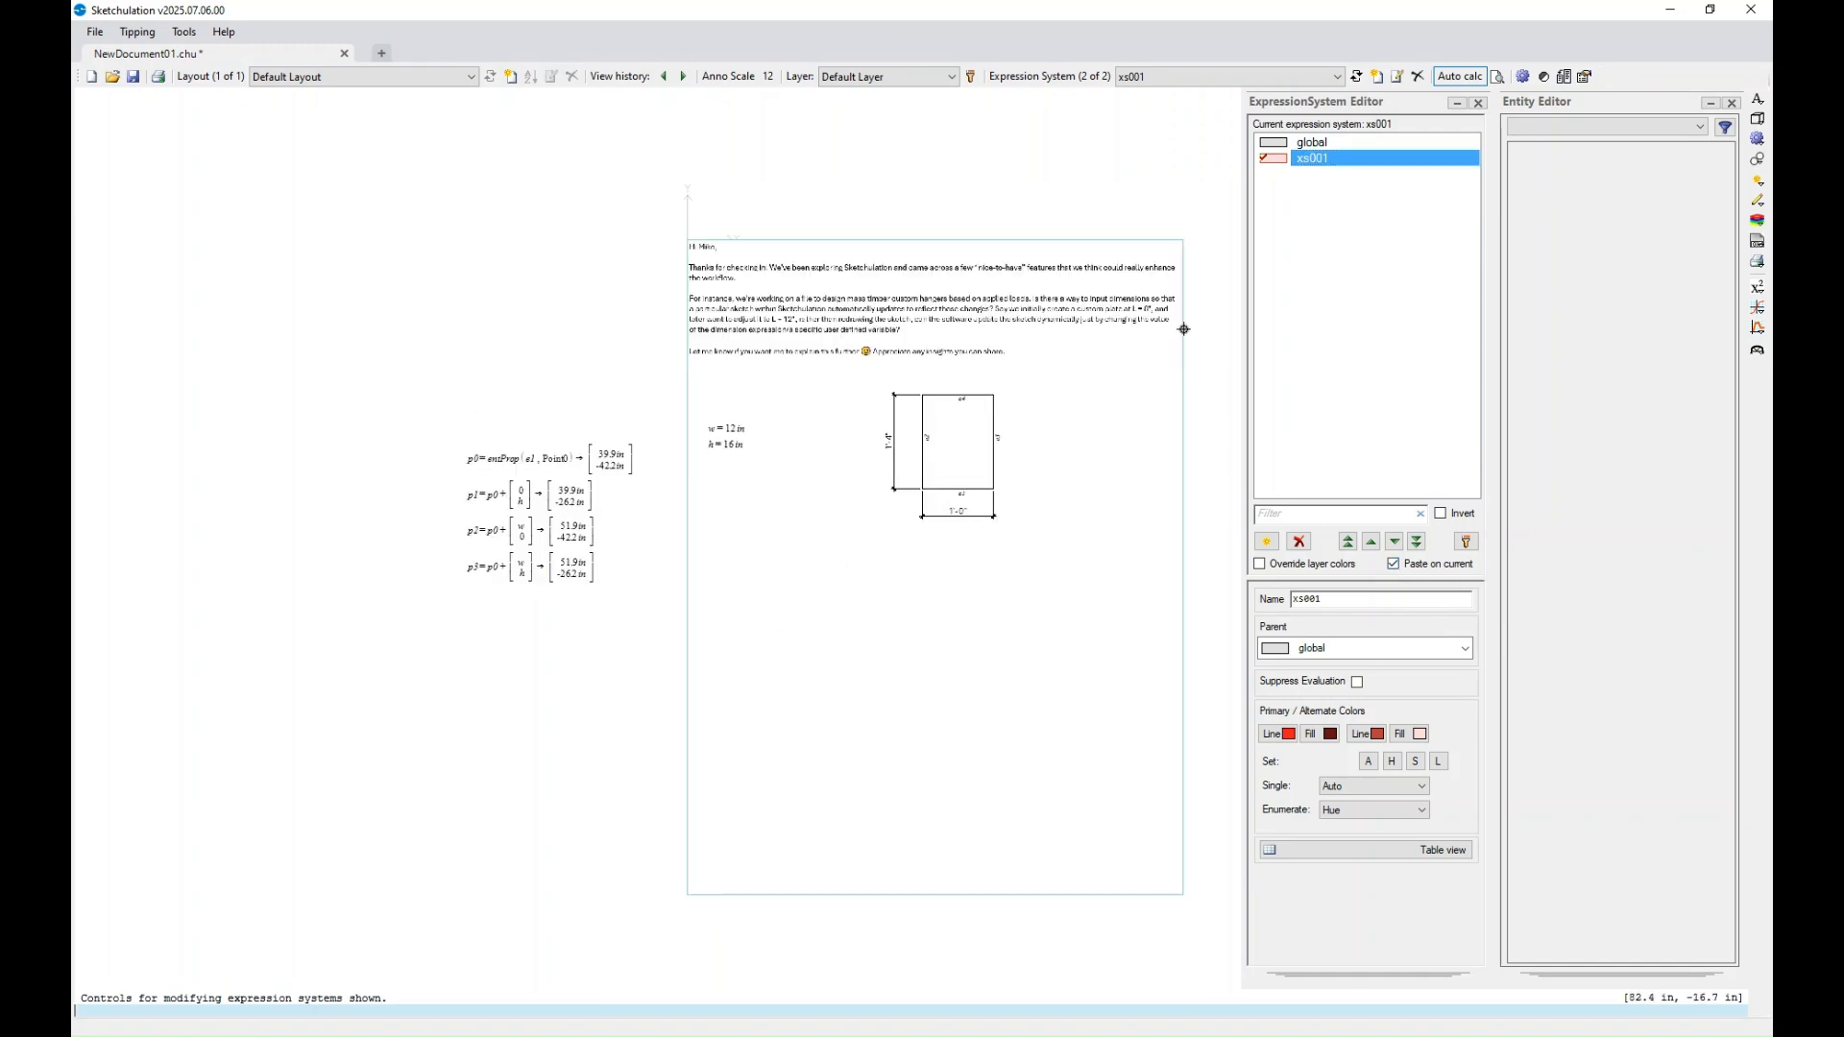
pyautogui.moveTo(897, 662); pyautogui.dragTo(819, 659, button='middle')
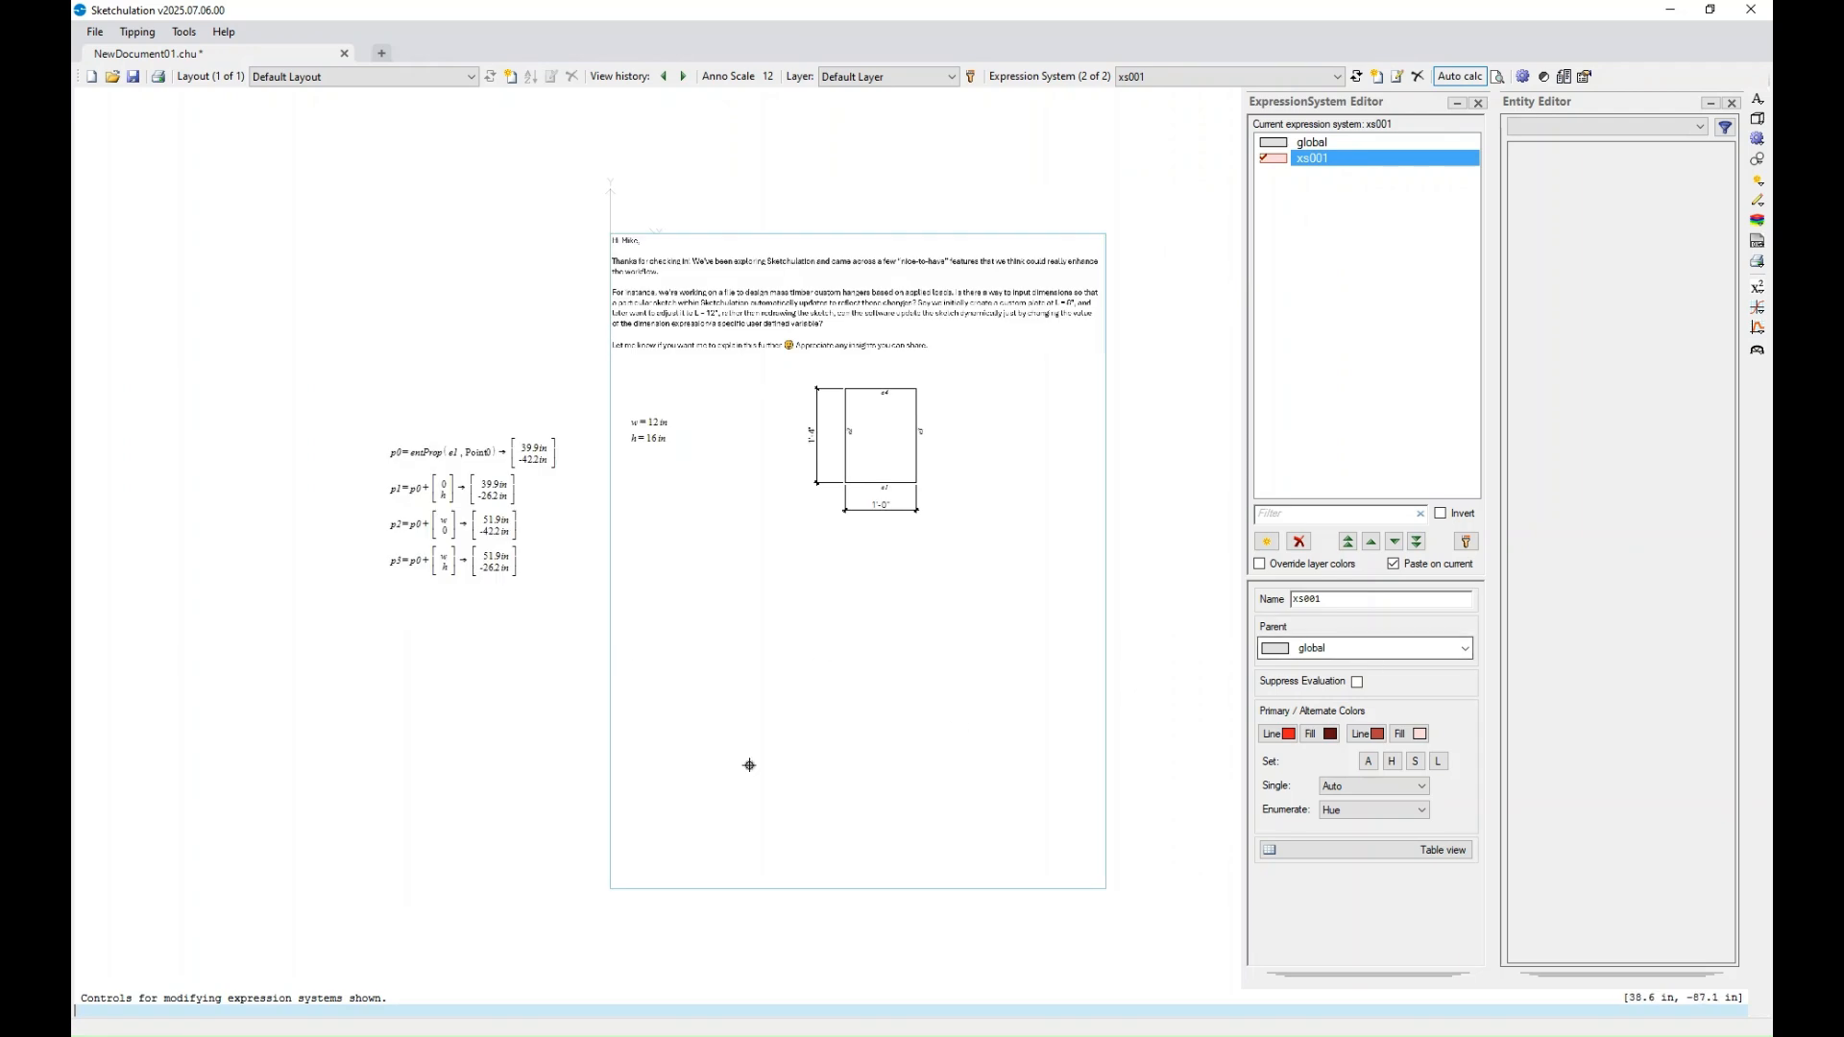
pyautogui.moveTo(667, 784); pyautogui.dragTo(717, 794, button='middle')
pyautogui.hotkey('ctrl', 'v')
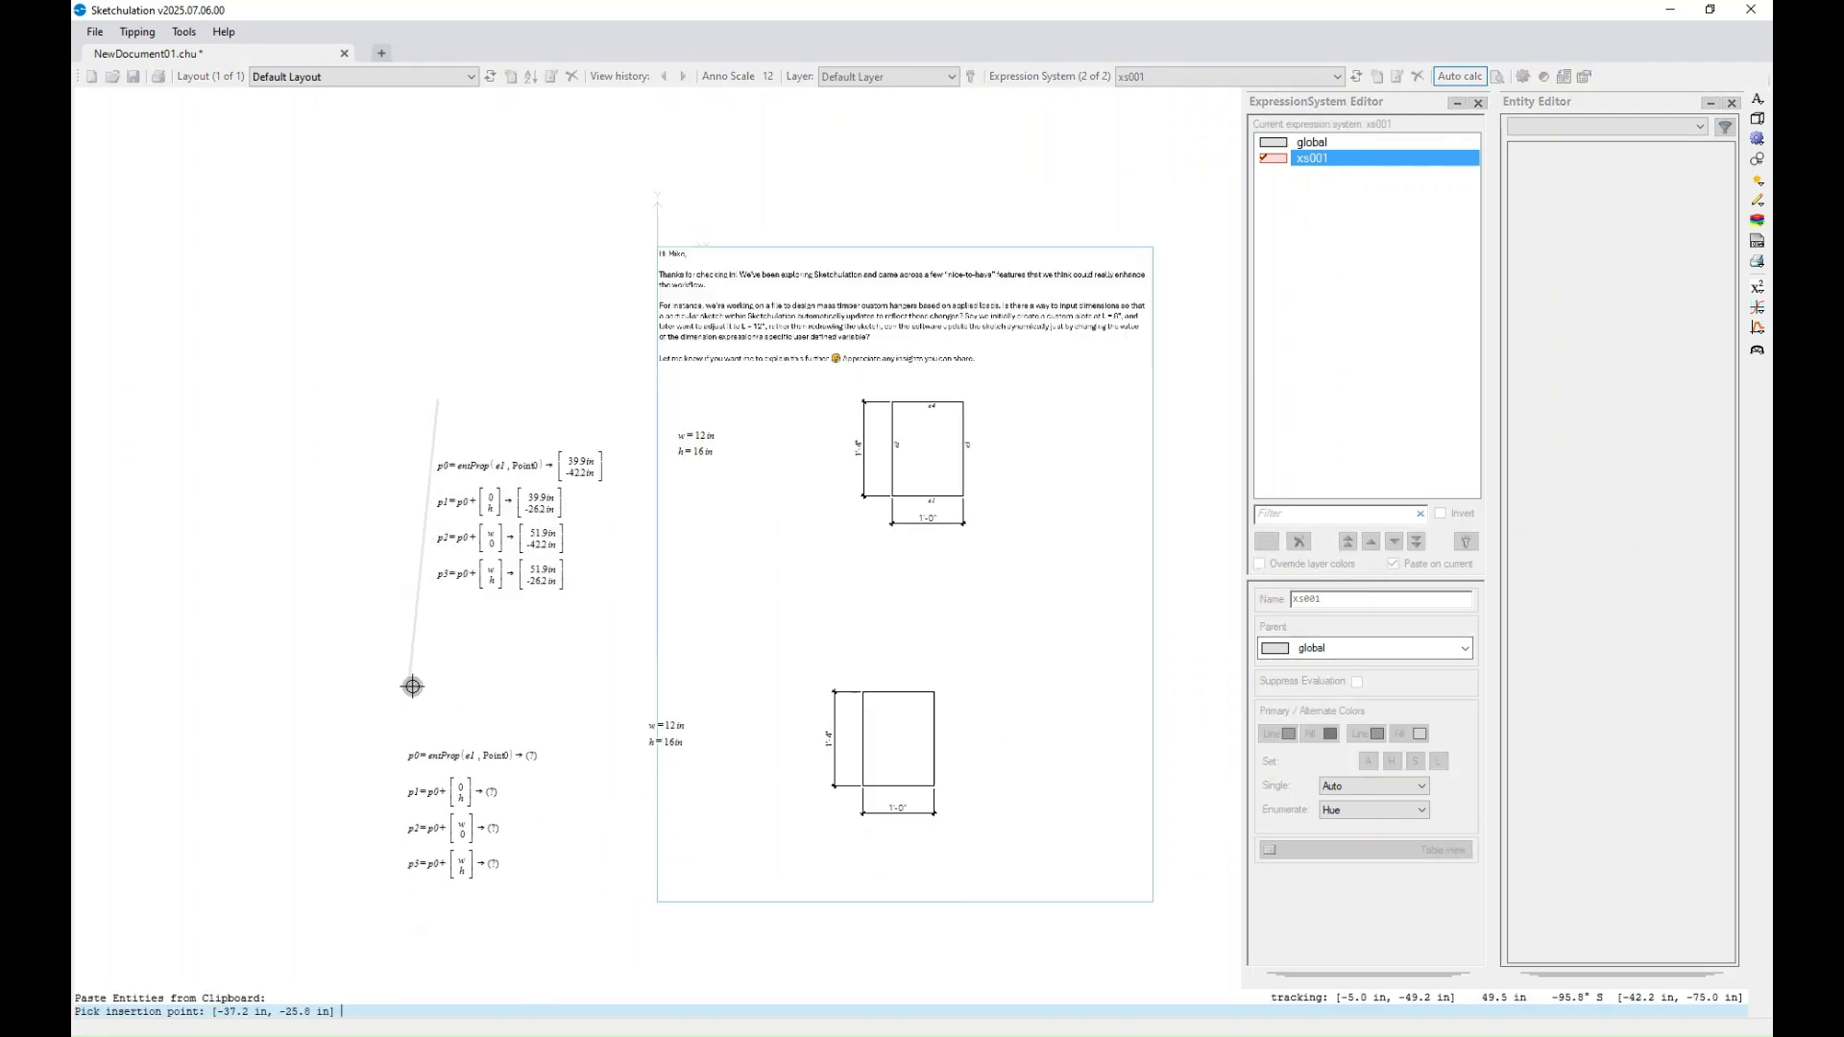
pyautogui.click(447, 644)
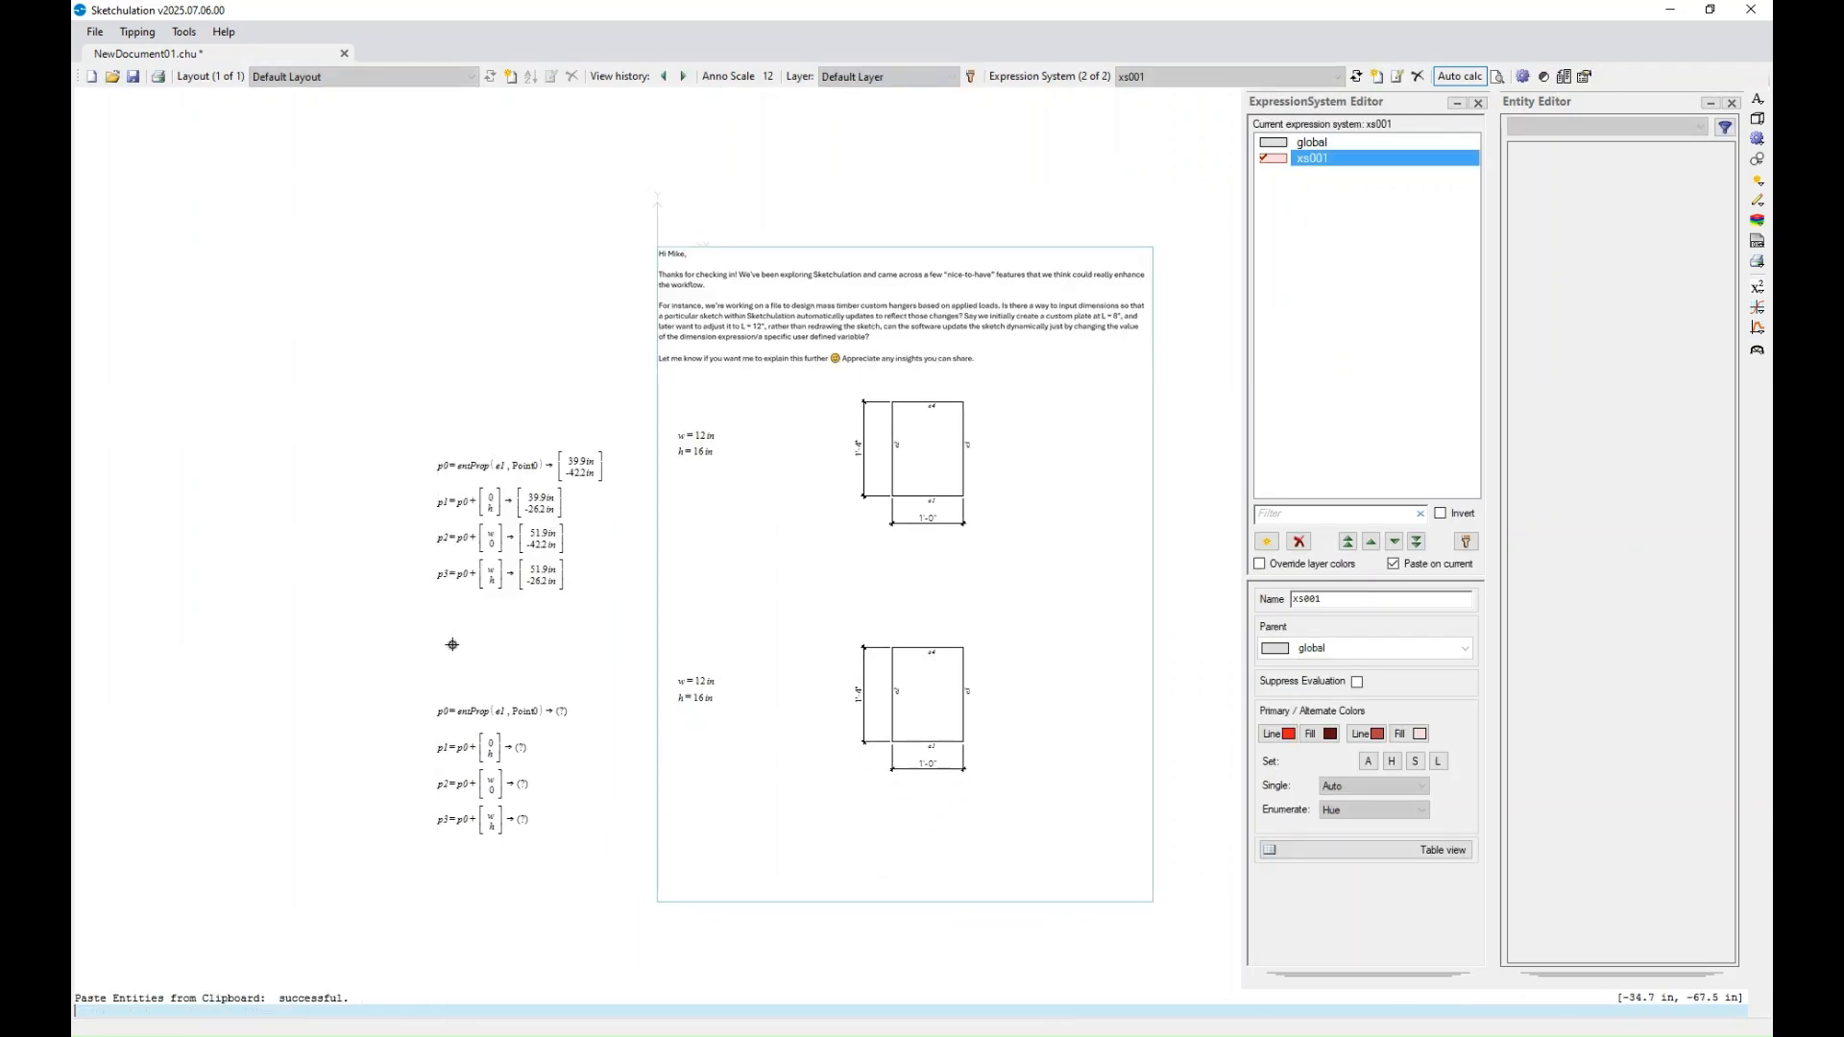
# - Enable overriding layer colors so expressions are displayed in their expression system's color
pyautogui.click(1306, 564)
pyautogui.scroll(2, 567, 727)
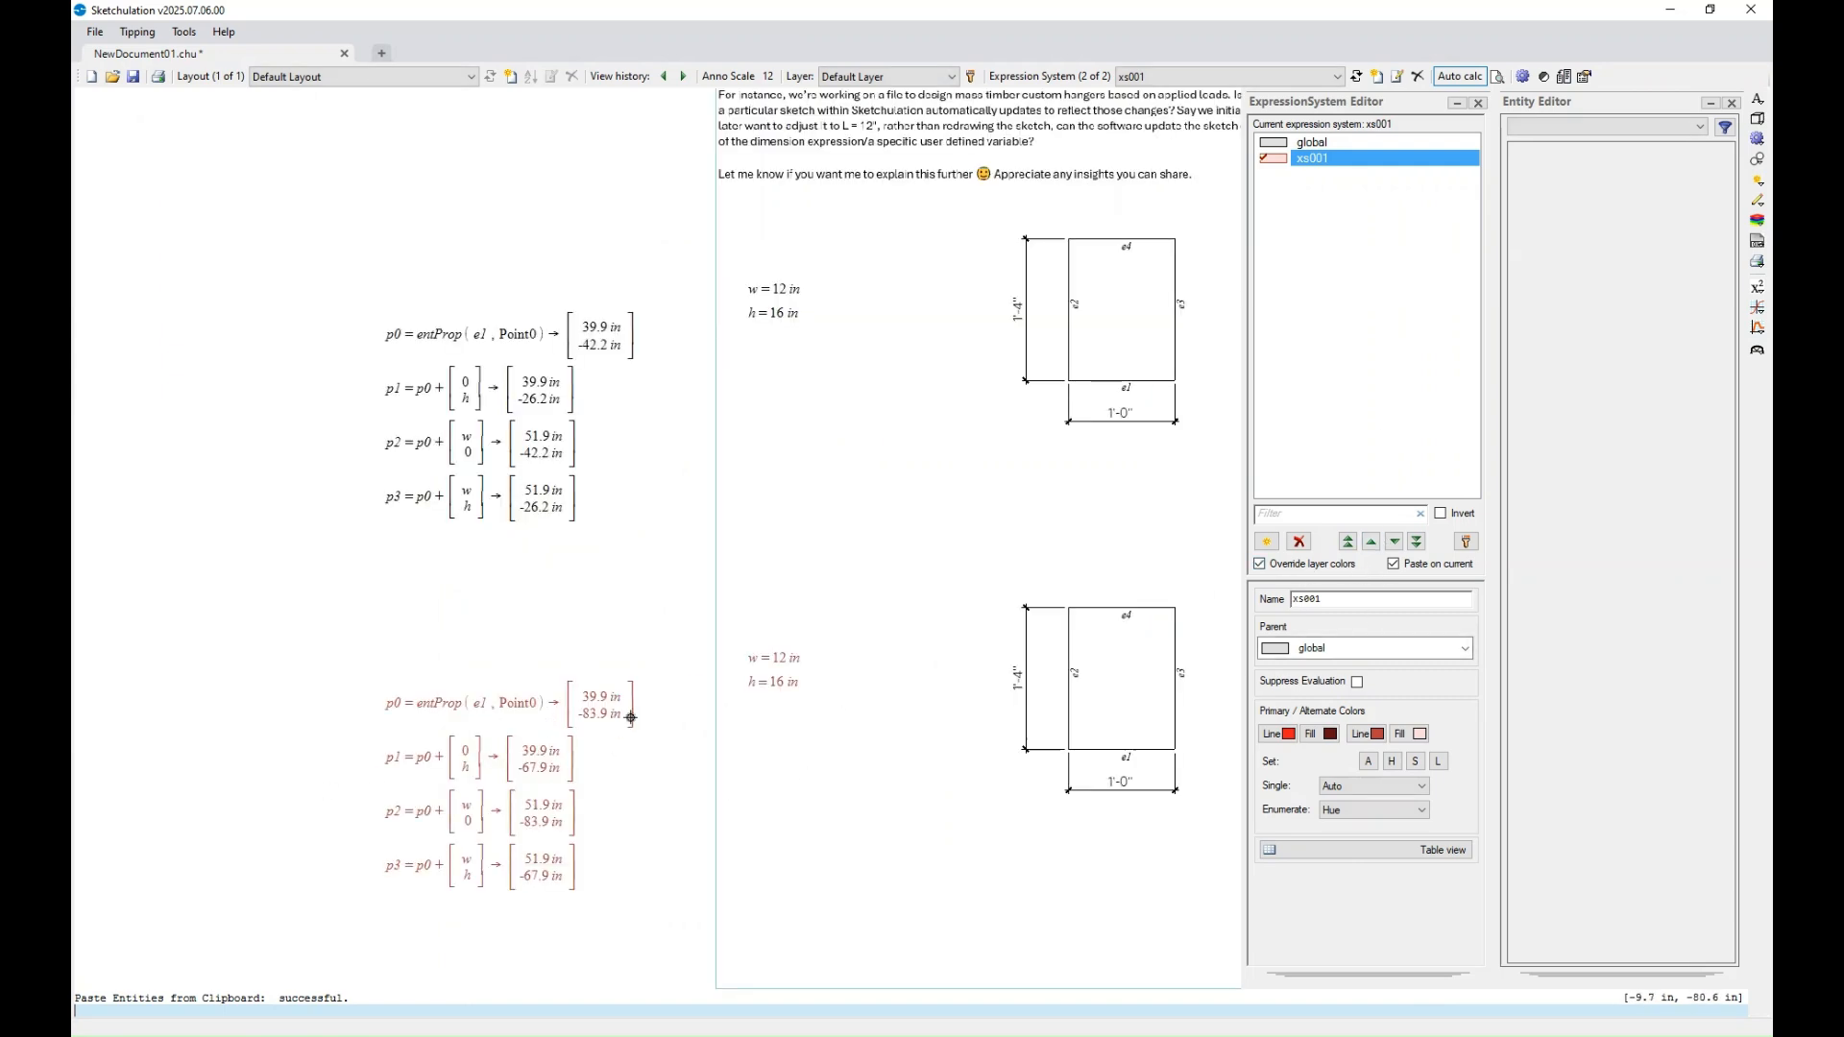
pyautogui.moveTo(572, 739); pyautogui.dragTo(485, 701, button='middle')
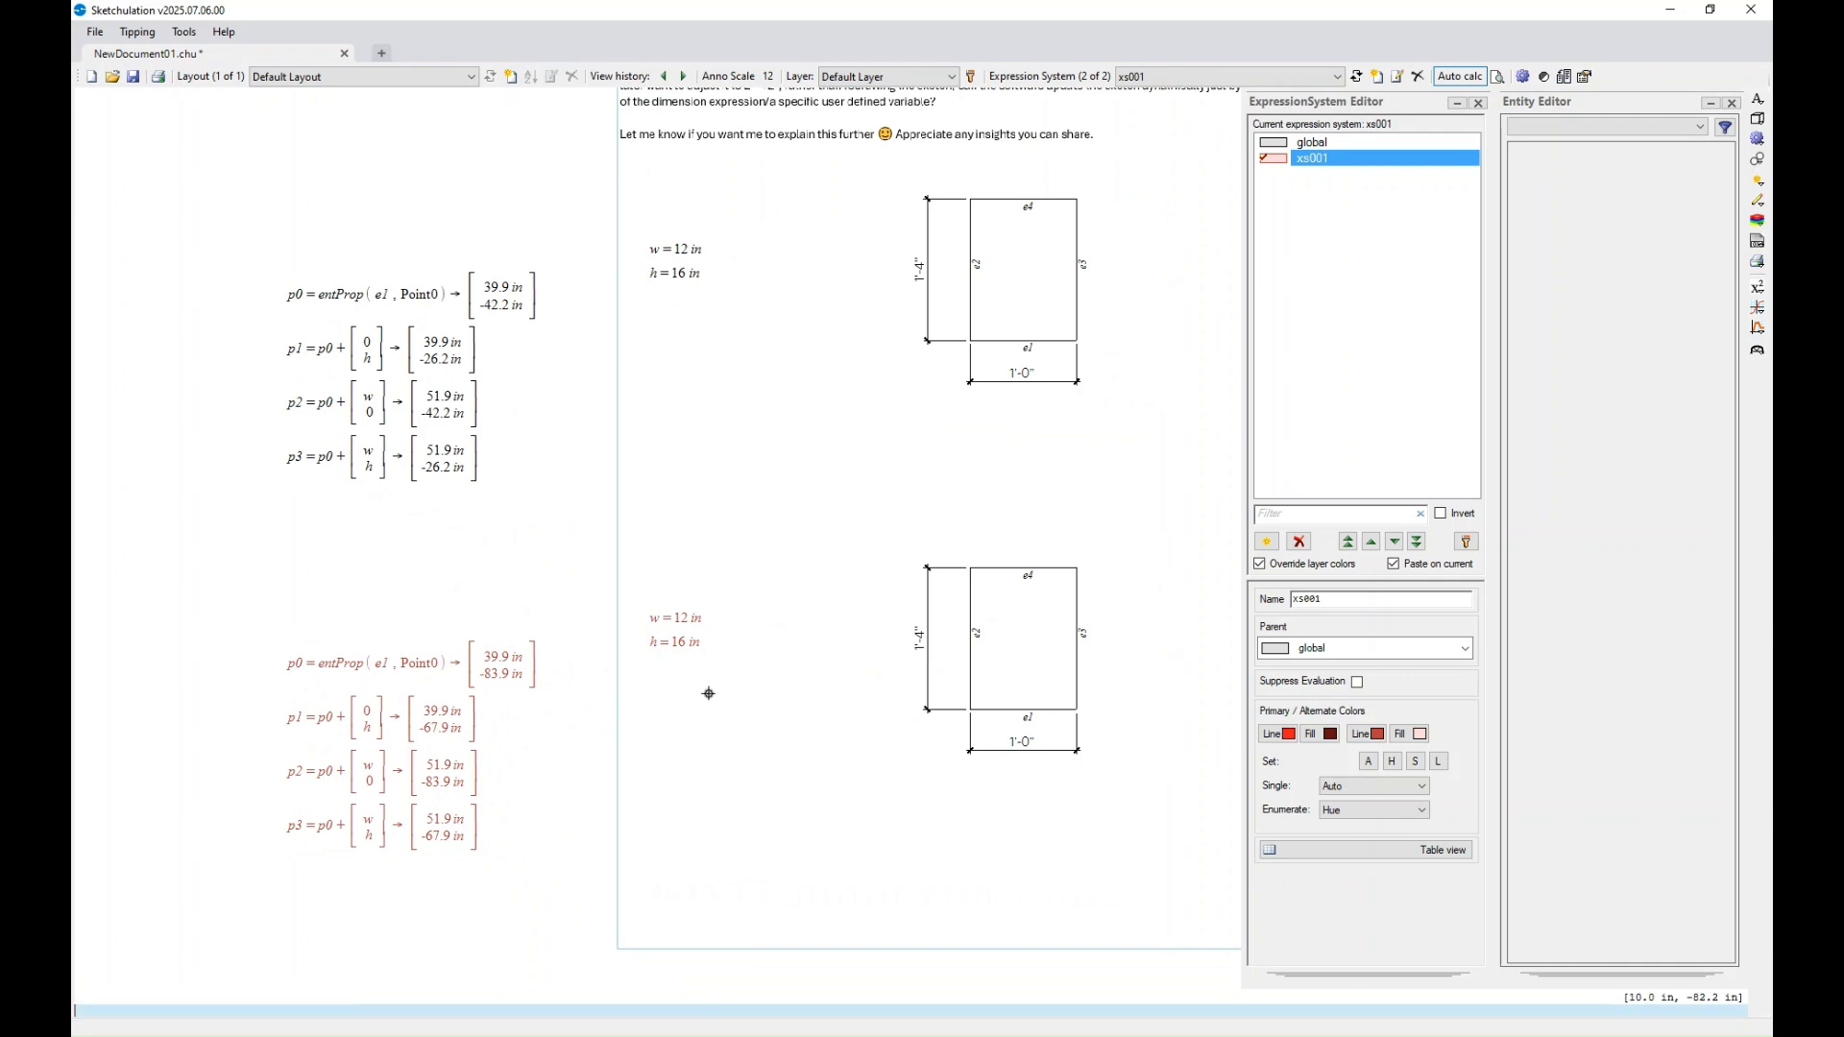
# - Set the width variable w of the pasted lower plate to 8 in
pyautogui.doubleClick(686, 616)
pyautogui.press('BackSpace')
pyautogui.press('BackSpace')
pyautogui.write('8')
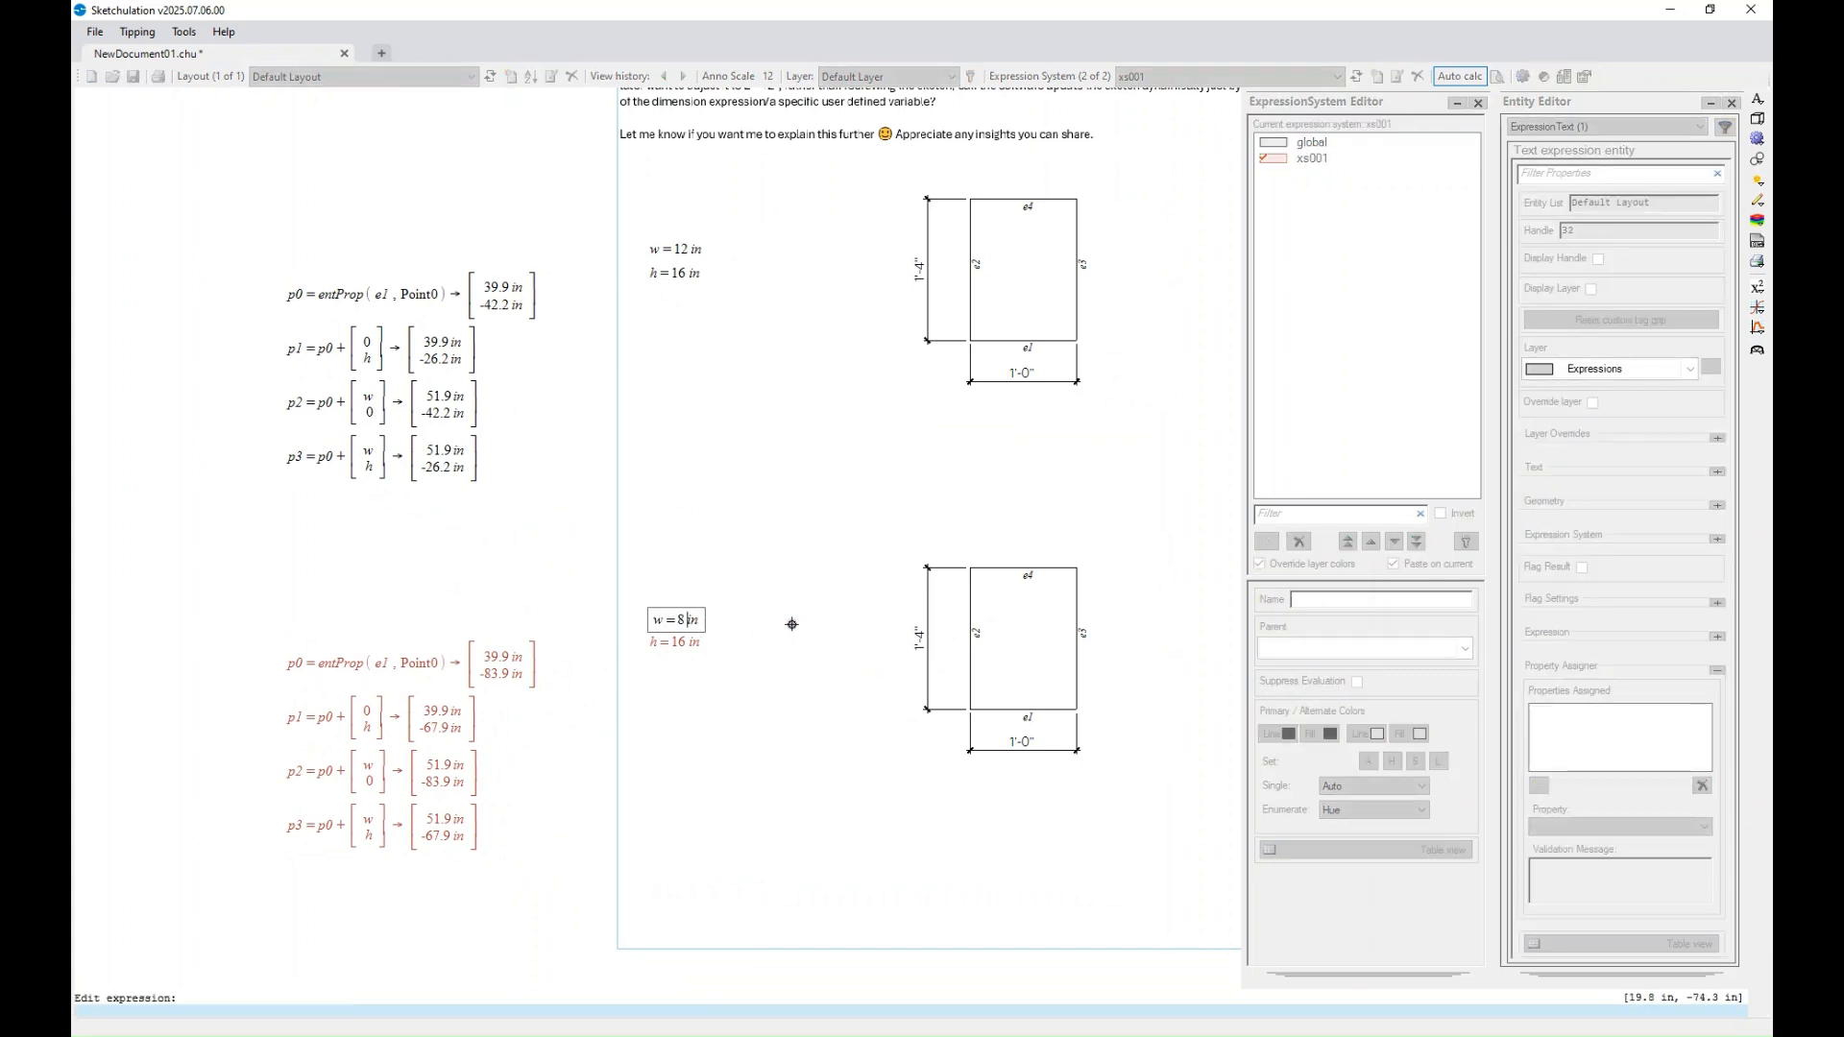
pyautogui.click(792, 624)
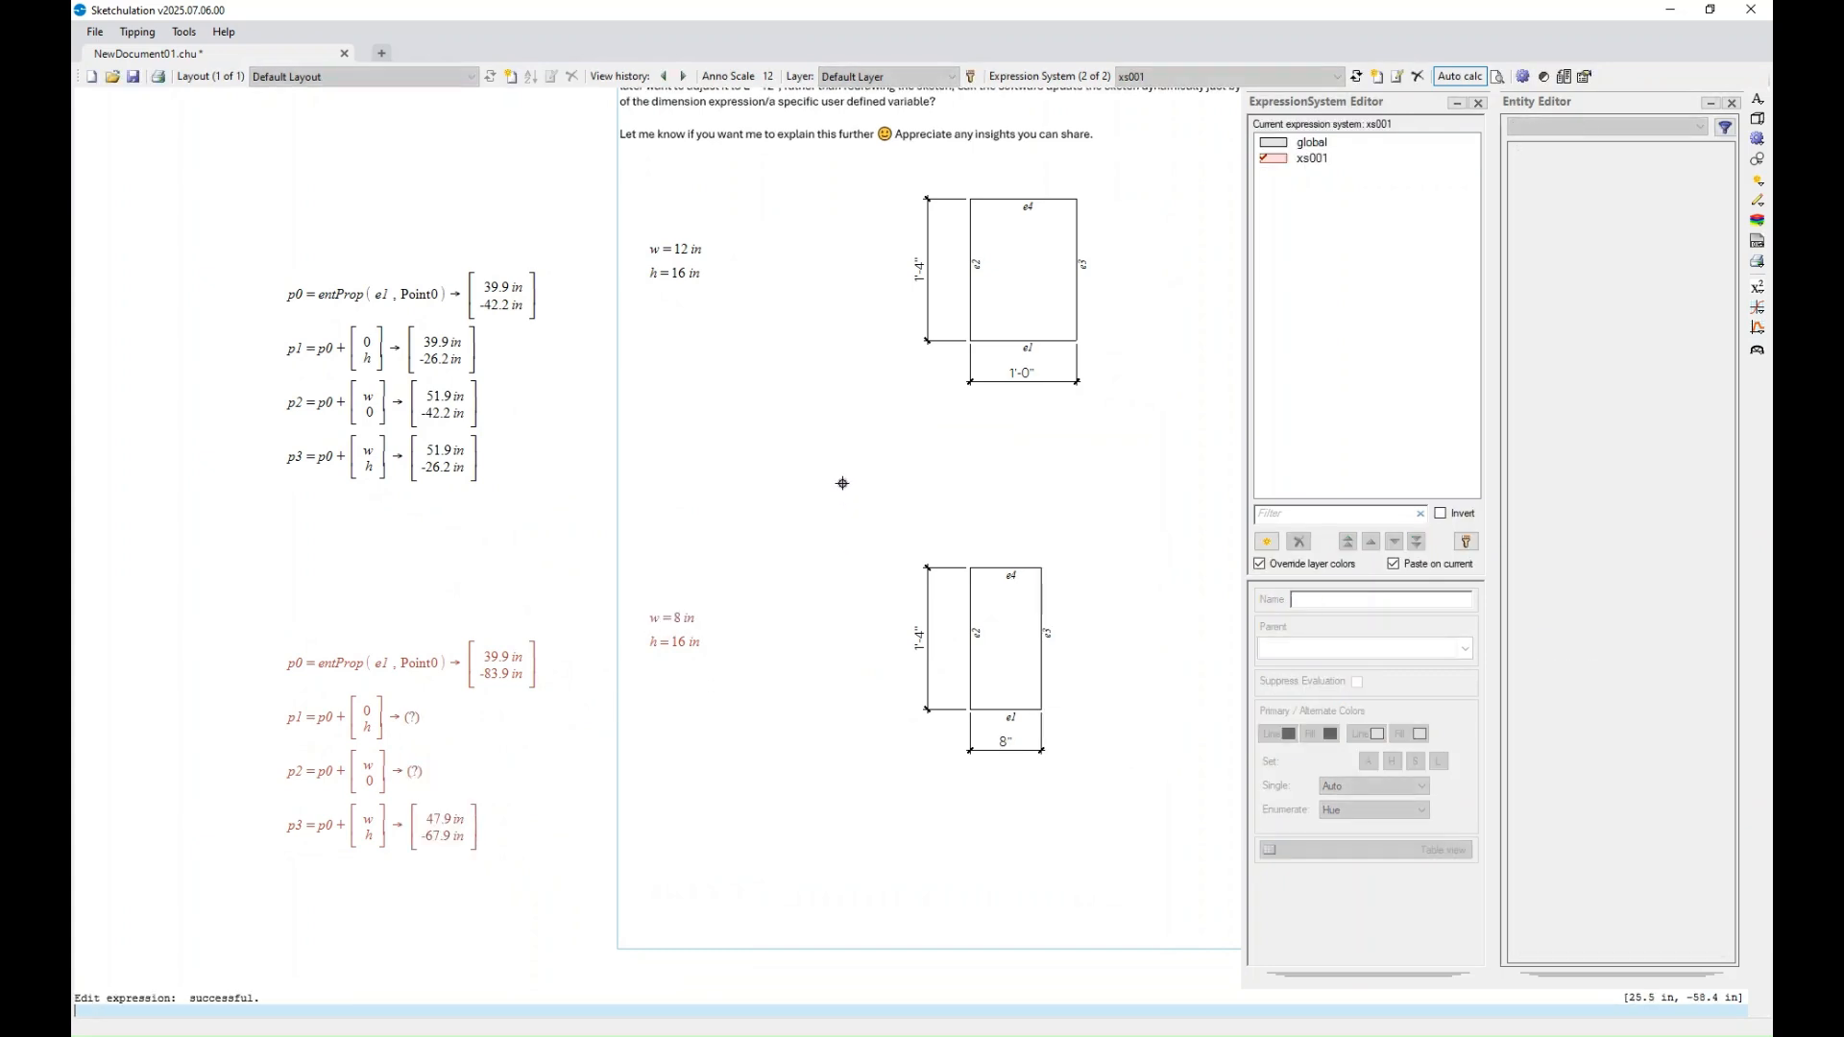
# - Set the height variable h of the pasted lower plate to 24 in
pyautogui.doubleClick(692, 638)
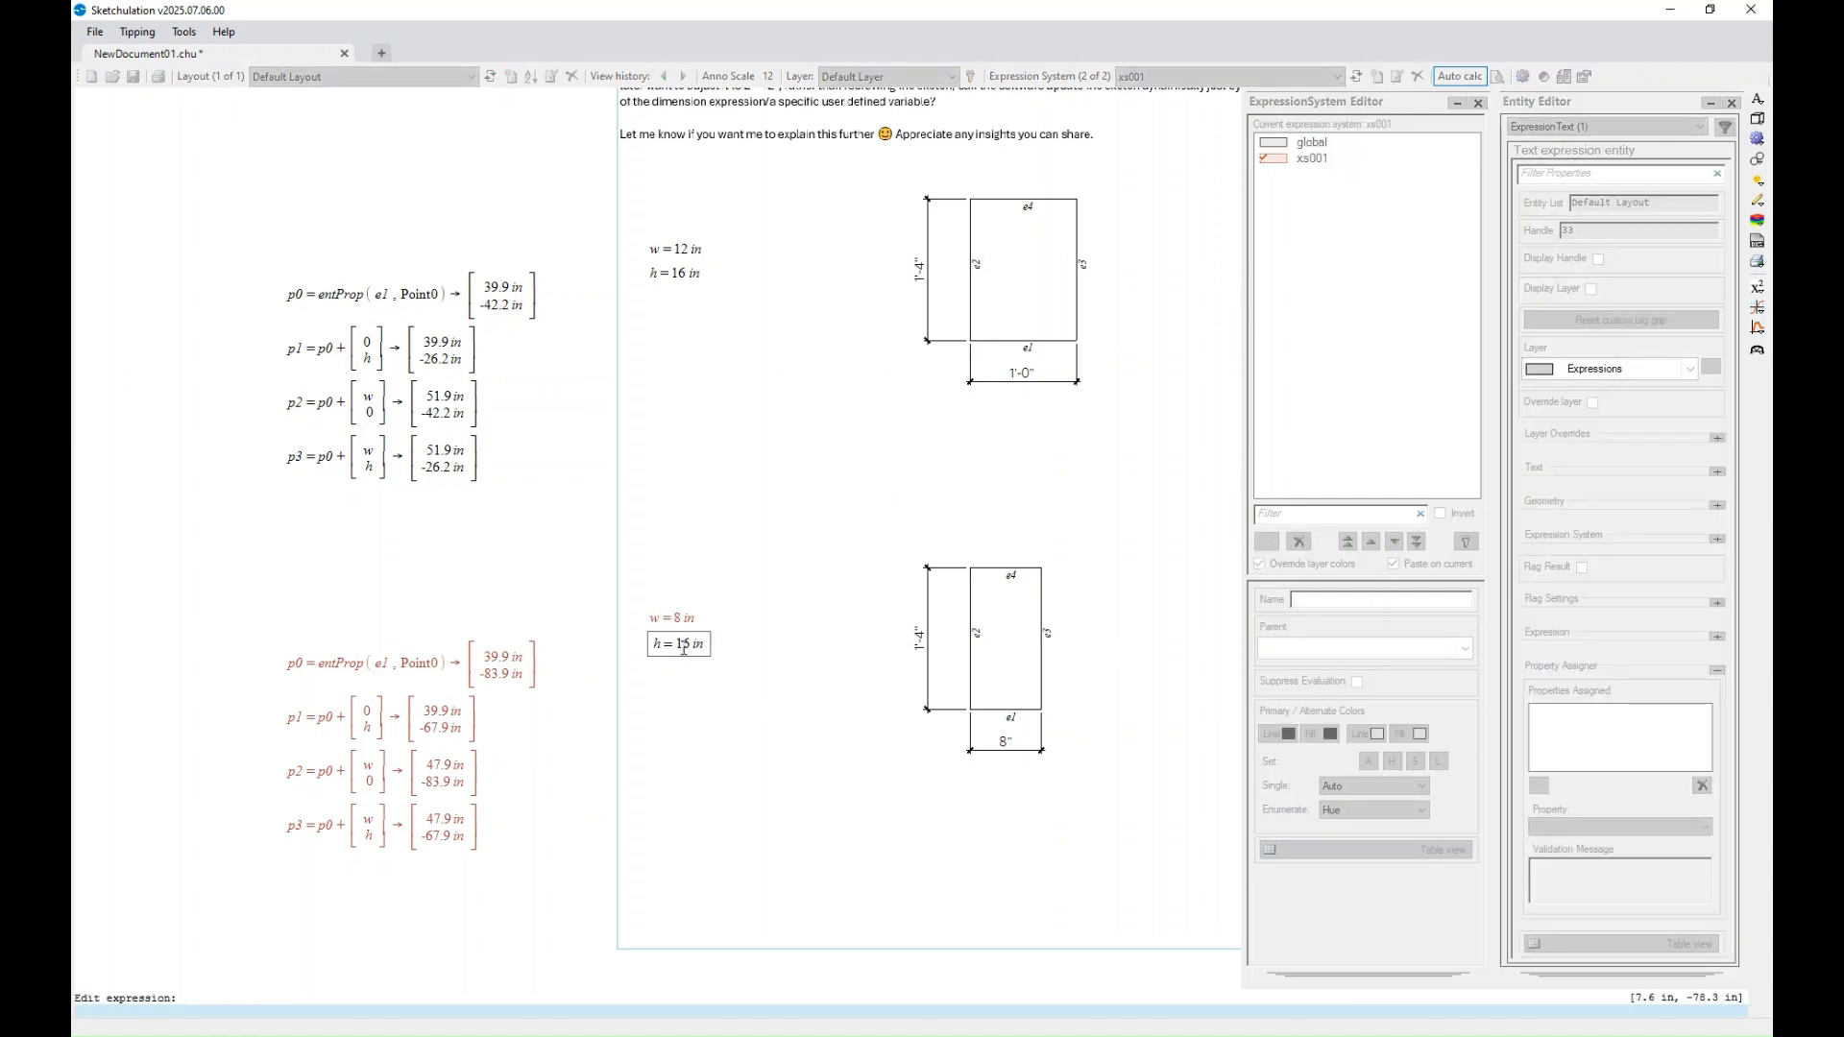
pyautogui.doubleClick(689, 643)
pyautogui.write('24')
pyautogui.click(733, 502)
pyautogui.scroll(-3, 824, 545)
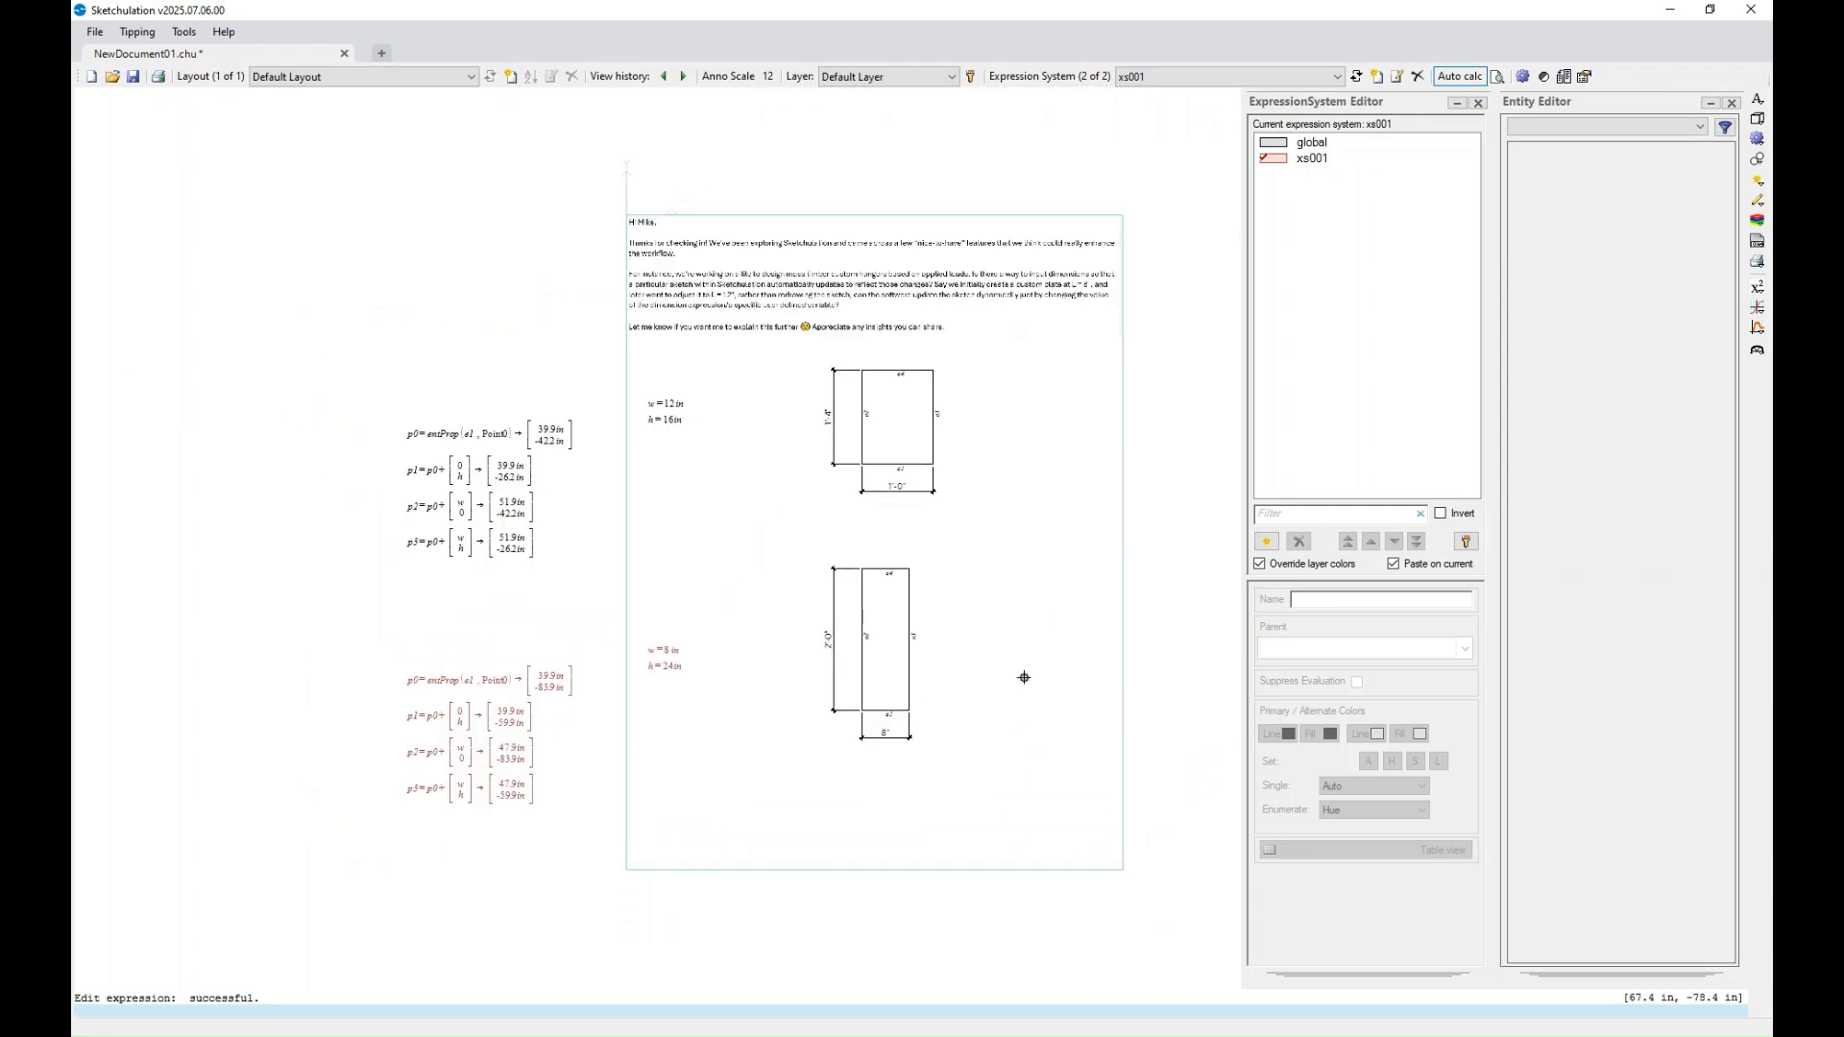
# - Close the ExpressionSystem Editor and the Entity Editor to free the drawing area
pyautogui.moveTo(1024, 677); pyautogui.dragTo(1199, 673, button='middle')
pyautogui.moveTo(1012, 621); pyautogui.dragTo(794, 656, button='middle')
pyautogui.click(1477, 103)
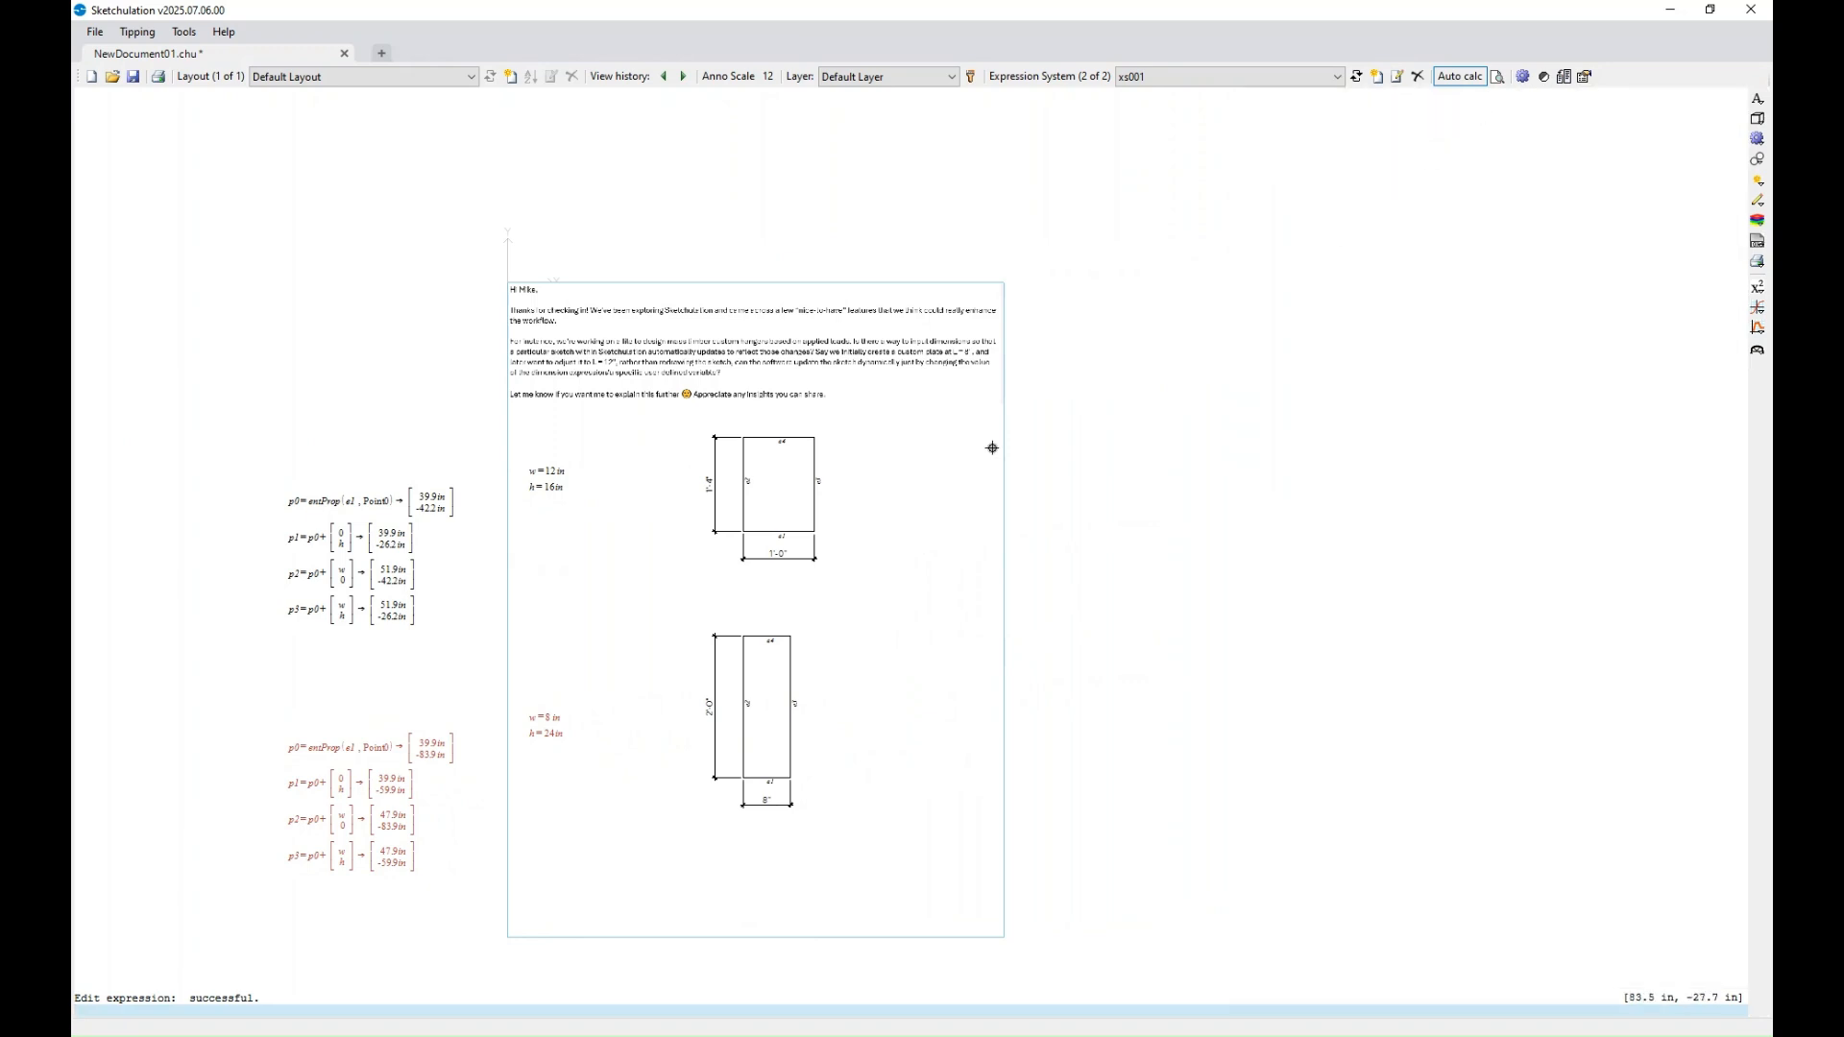
pyautogui.scroll(2, 742, 486)
pyautogui.moveTo(790, 506); pyautogui.dragTo(1029, 450, button='middle')
pyautogui.scroll(-2, 1029, 449)
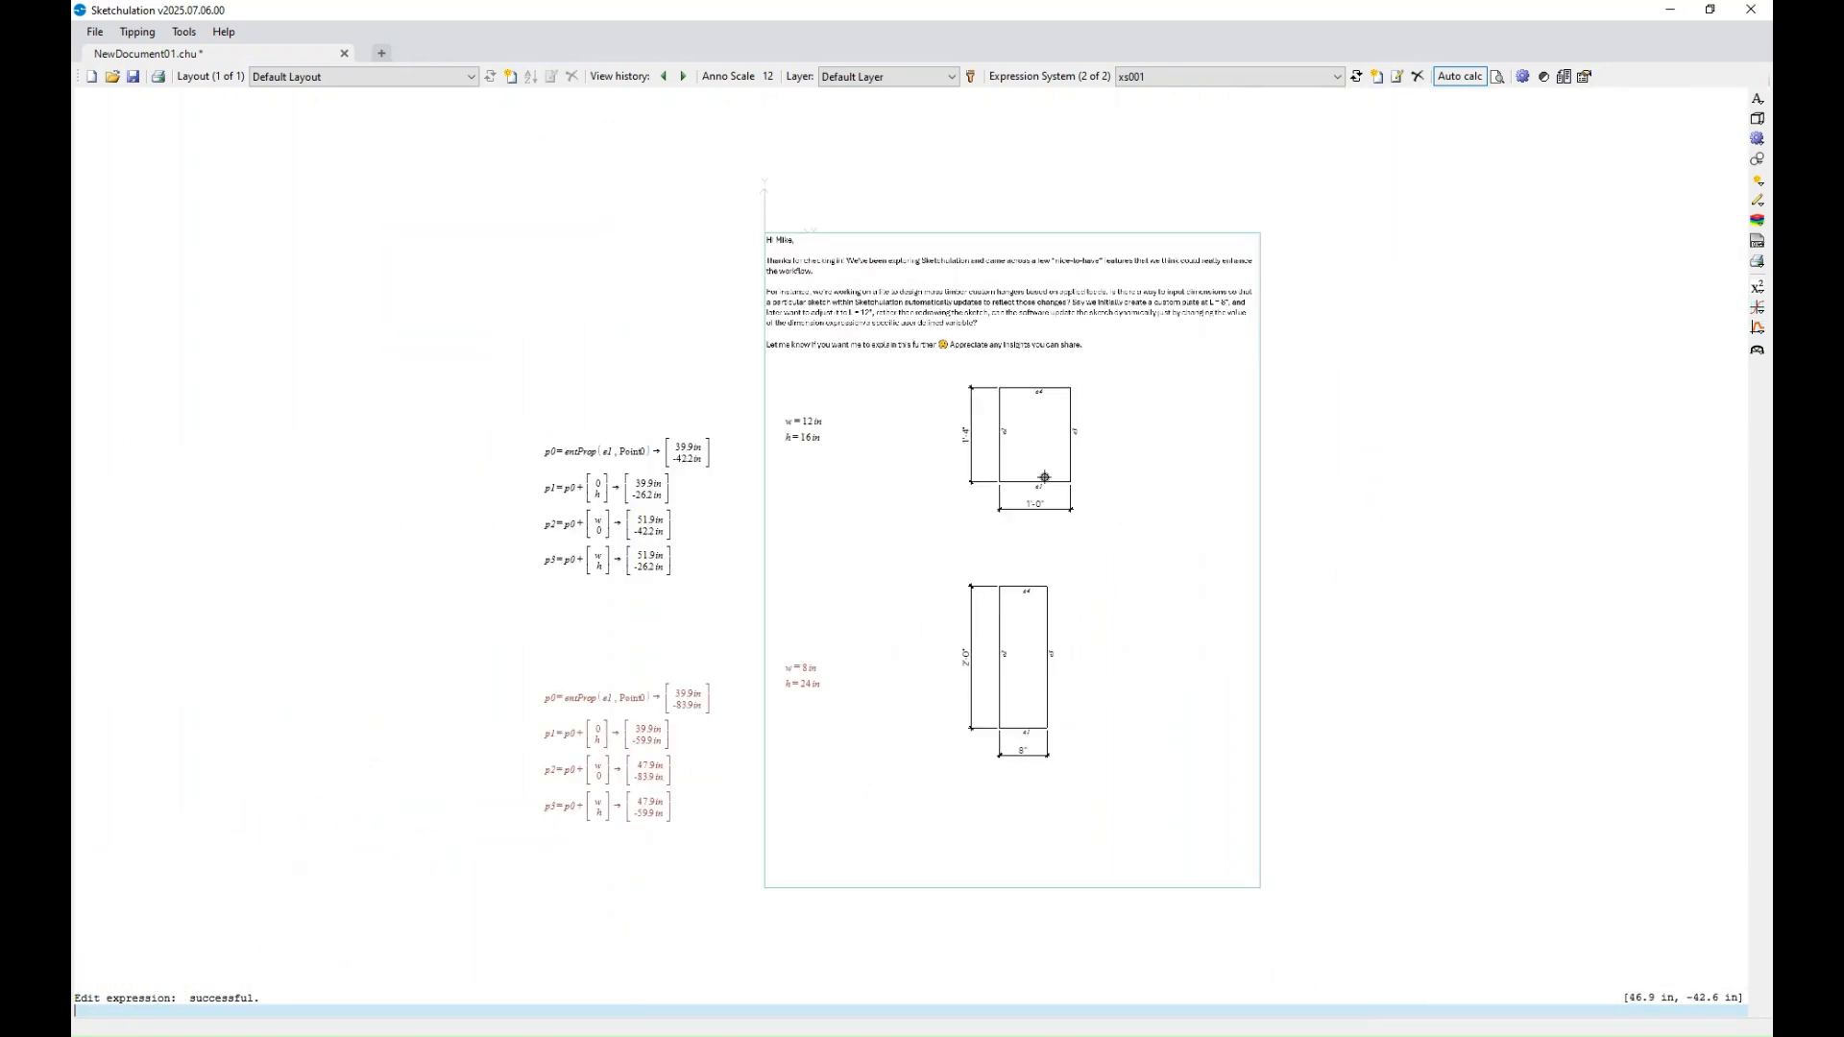
pyautogui.moveTo(1226, 485); pyautogui.dragTo(1135, 505, button='middle')
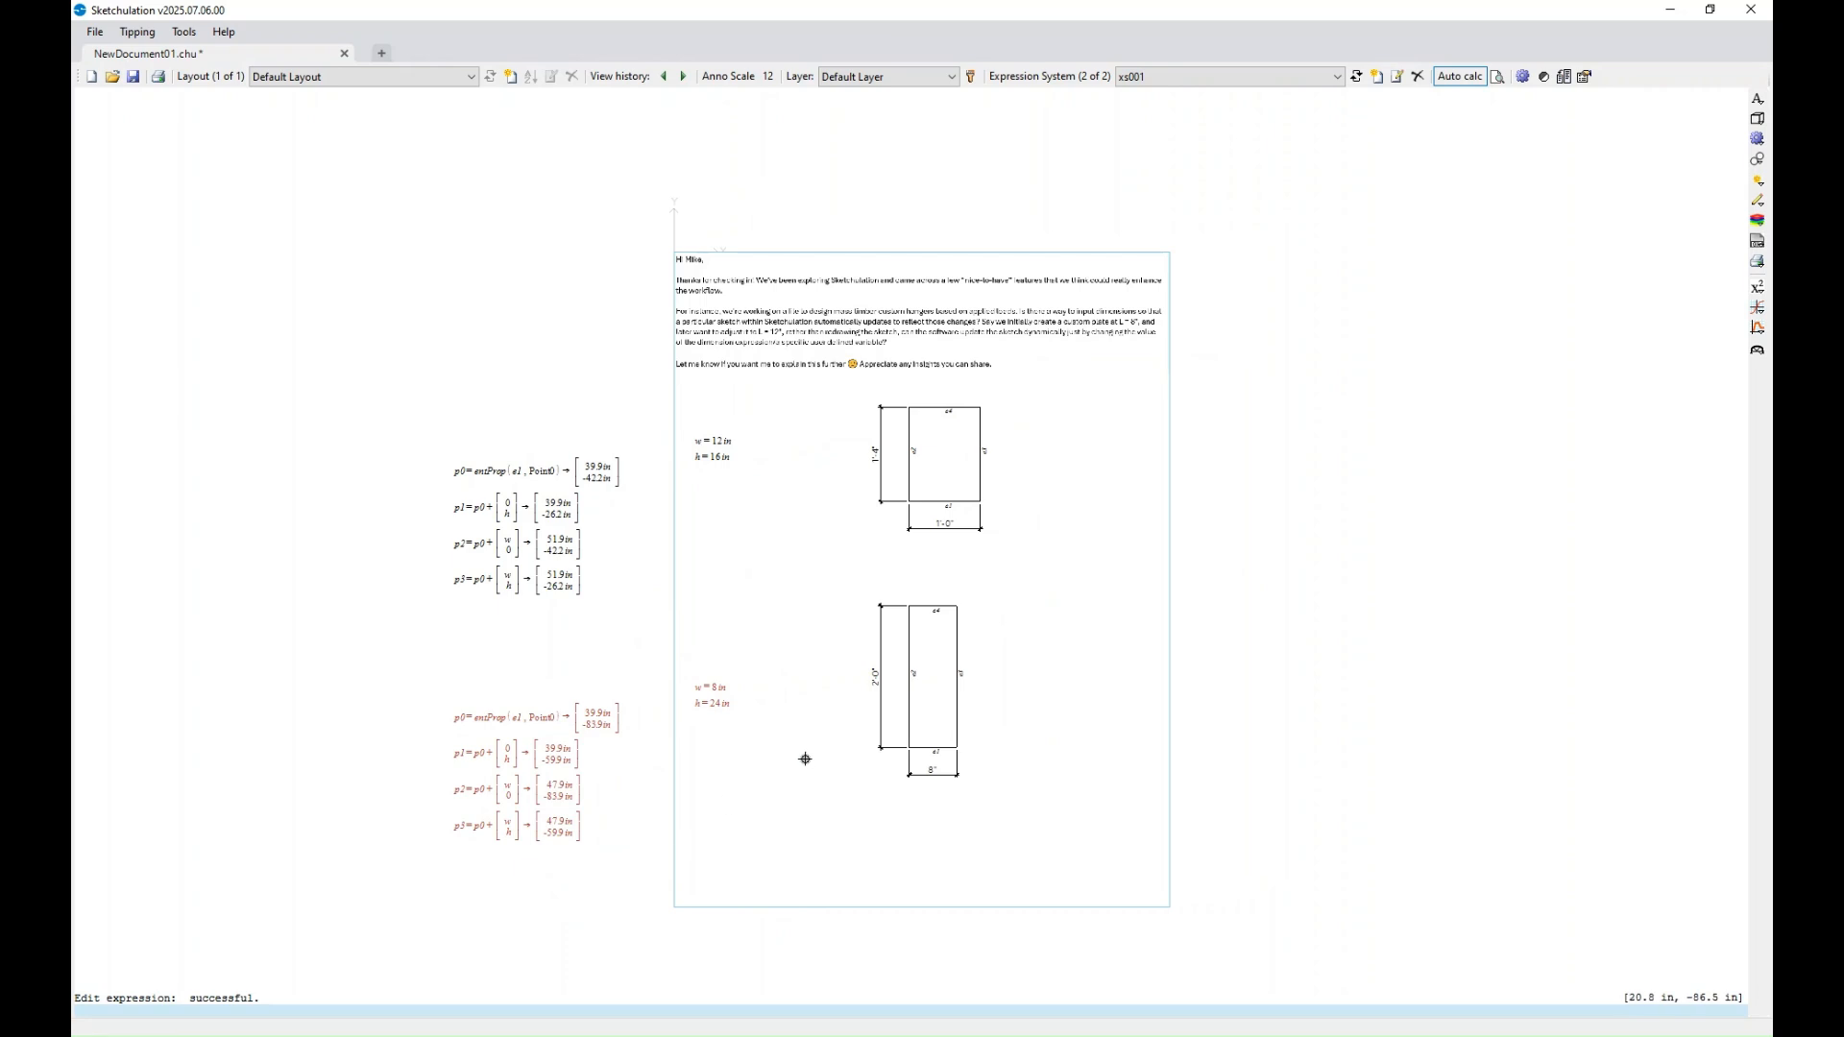
pyautogui.moveTo(973, 686); pyautogui.dragTo(836, 712, button='middle')
pyautogui.click(977, 908)
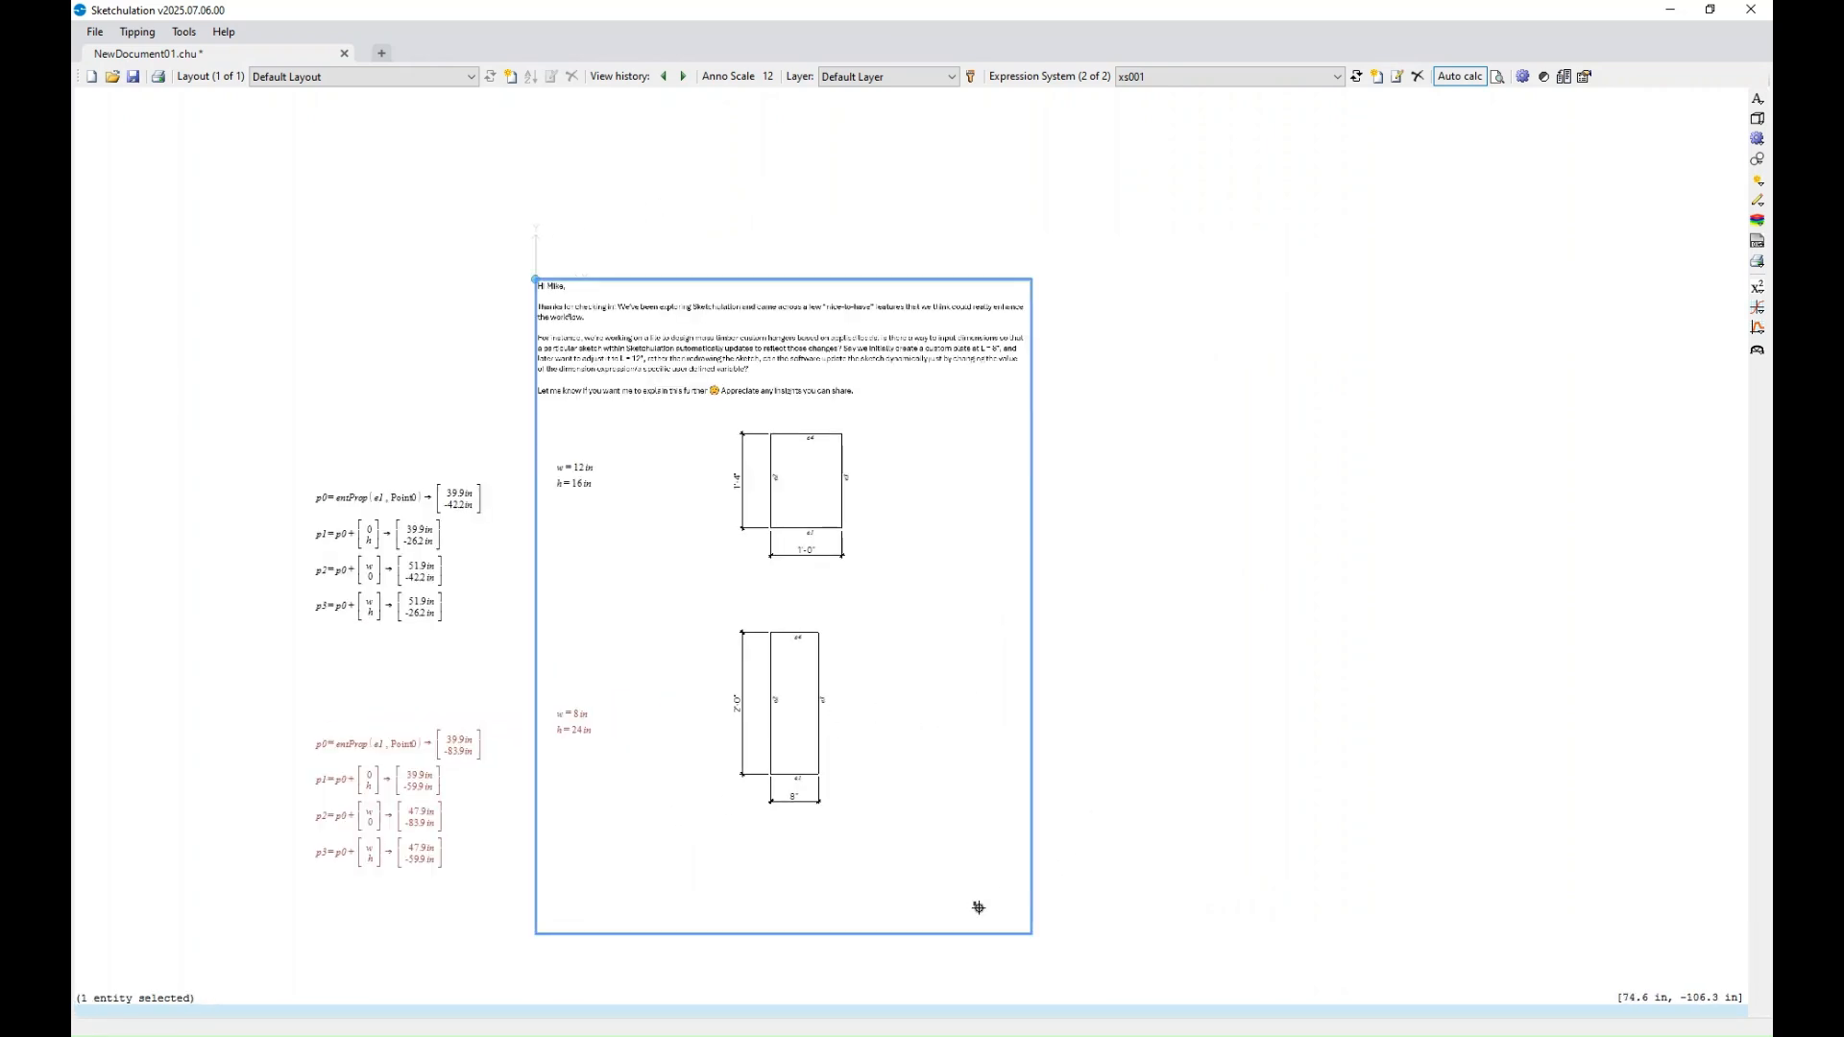
pyautogui.press('Escape')
pyautogui.moveTo(1137, 655); pyautogui.dragTo(1062, 702, button='middle')
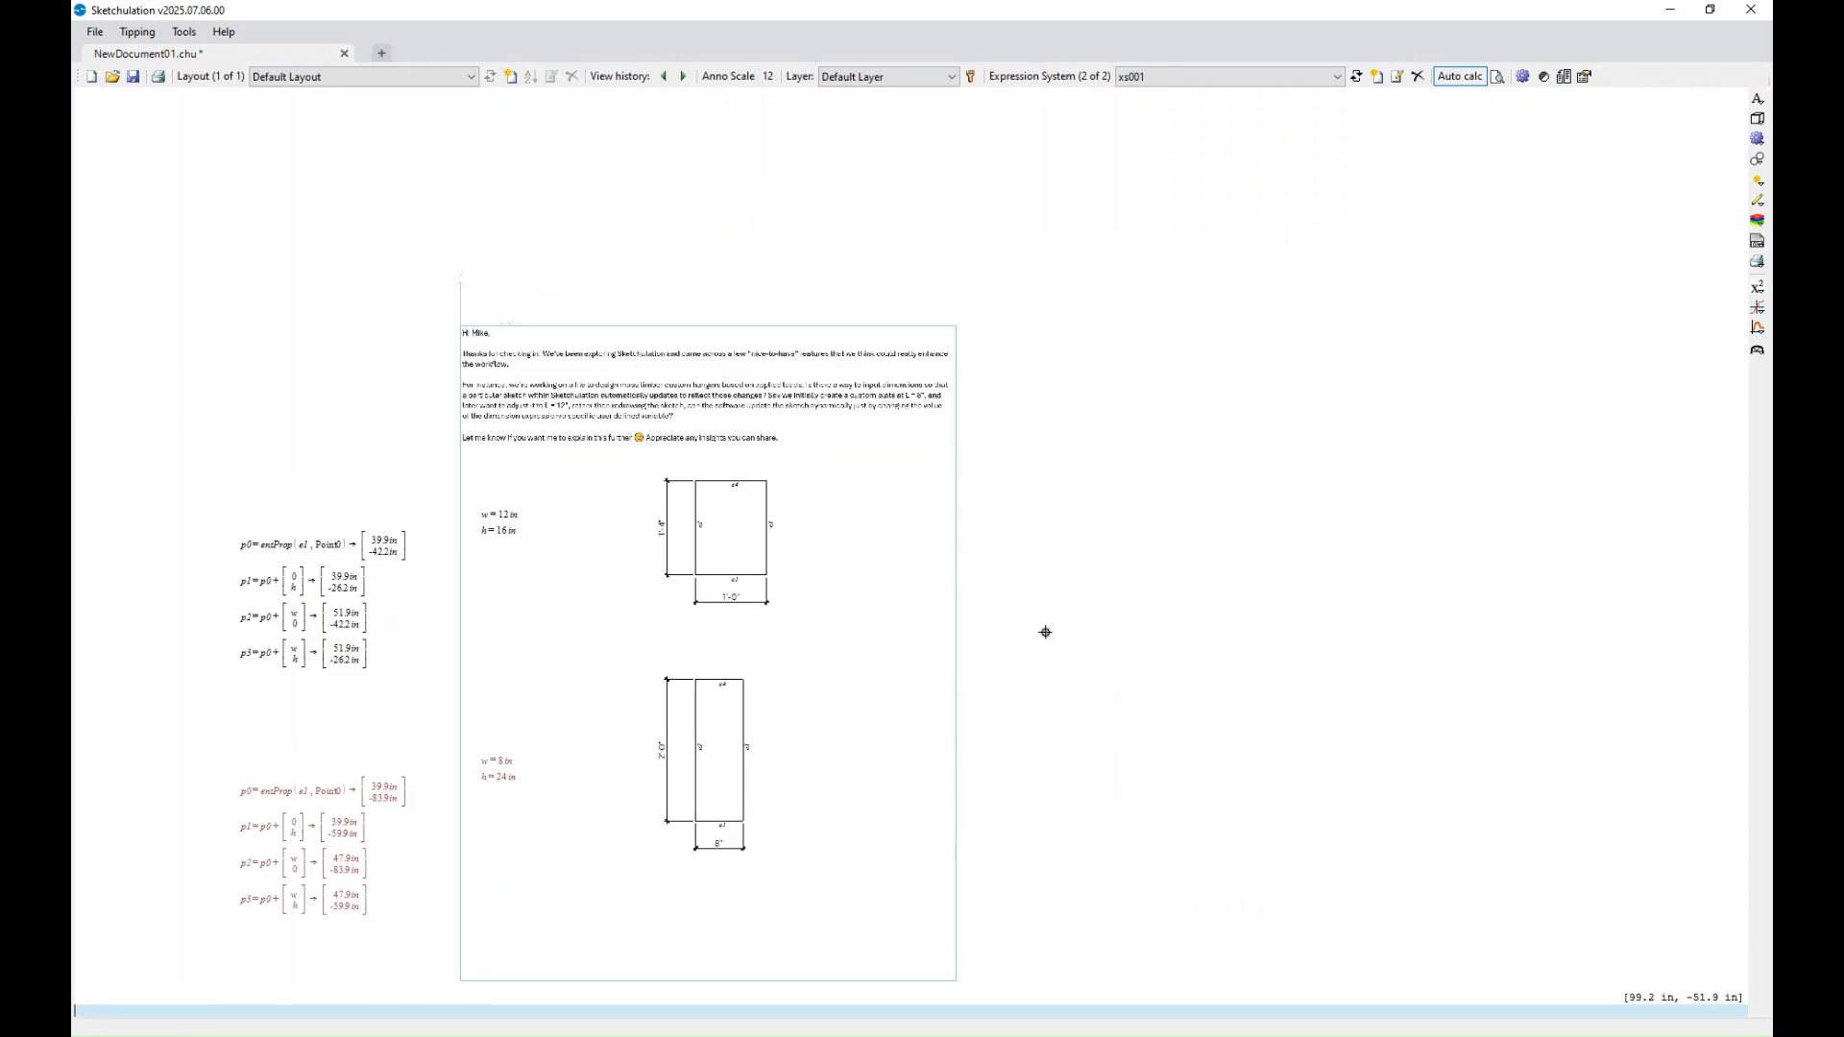
# - Copy the page frame 84 in horizontally so the copy adjoins the original's right edge
pyautogui.click(937, 692)
pyautogui.moveTo(934, 667); pyautogui.dragTo(945, 562, button='middle')
pyautogui.write('co')
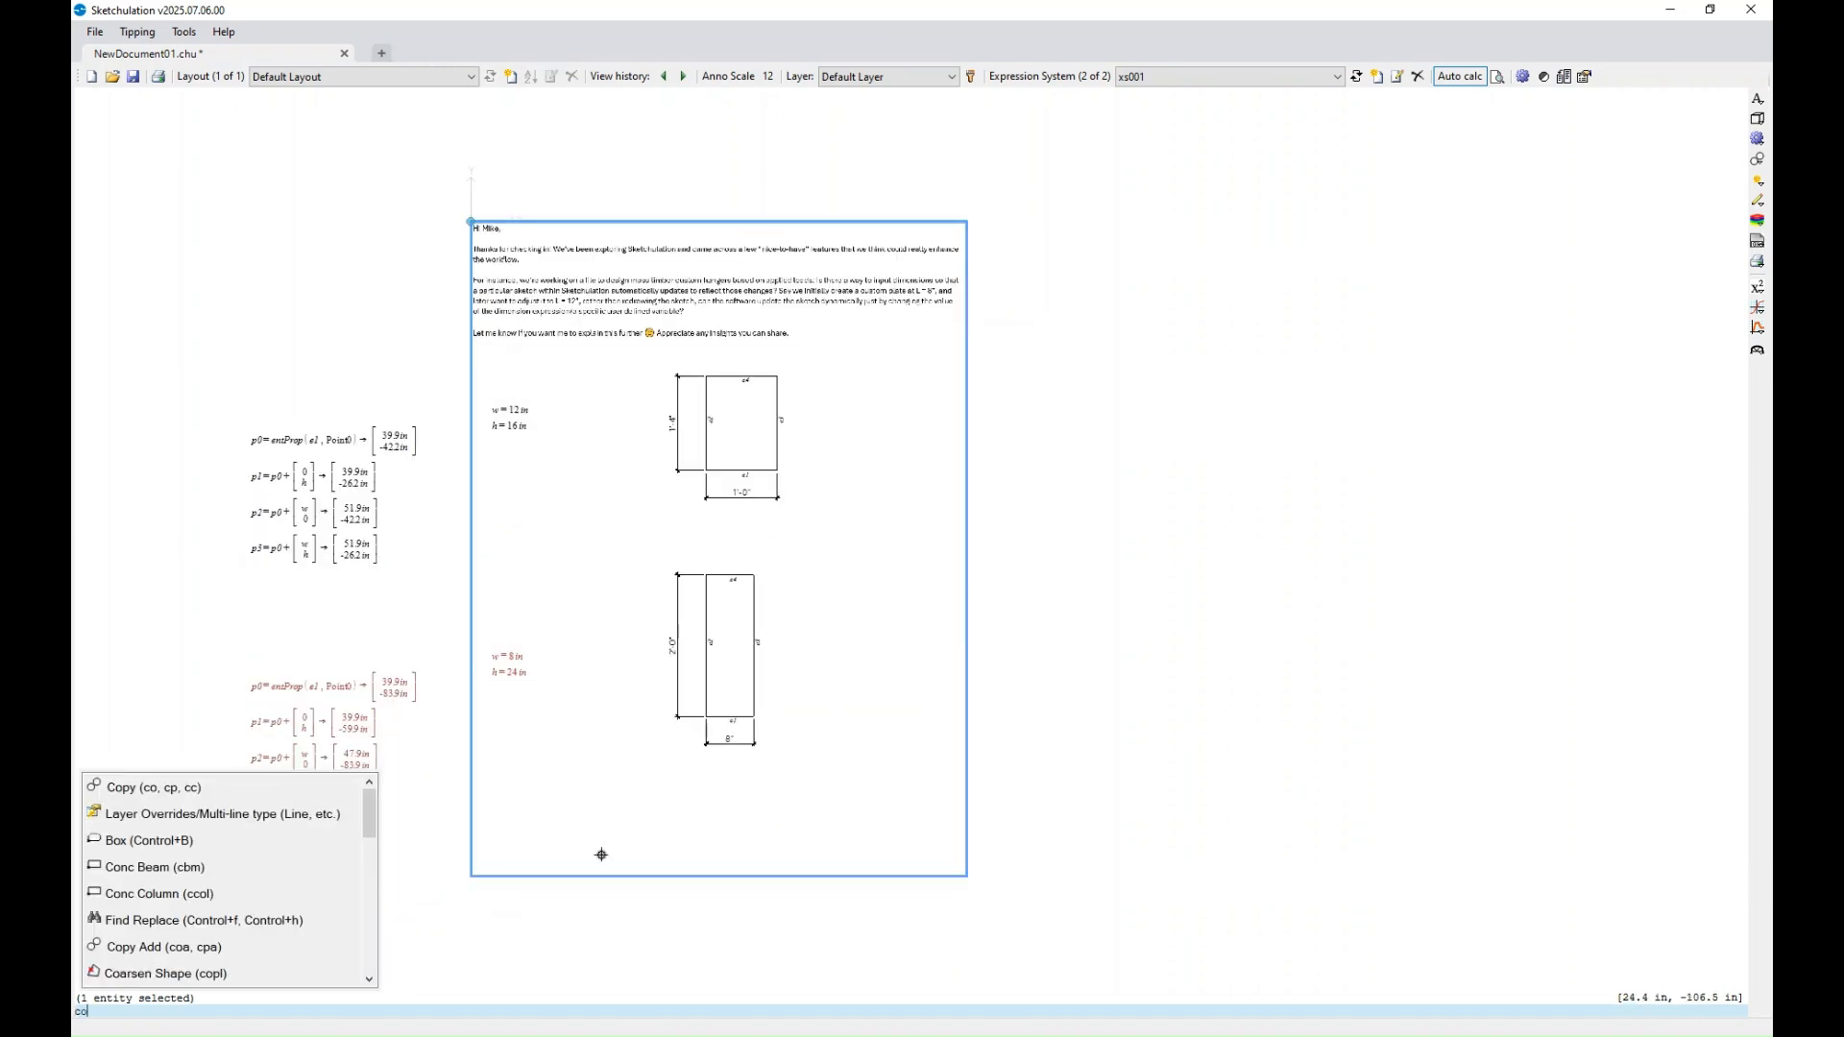
pyautogui.press('Return')
pyautogui.click(469, 815)
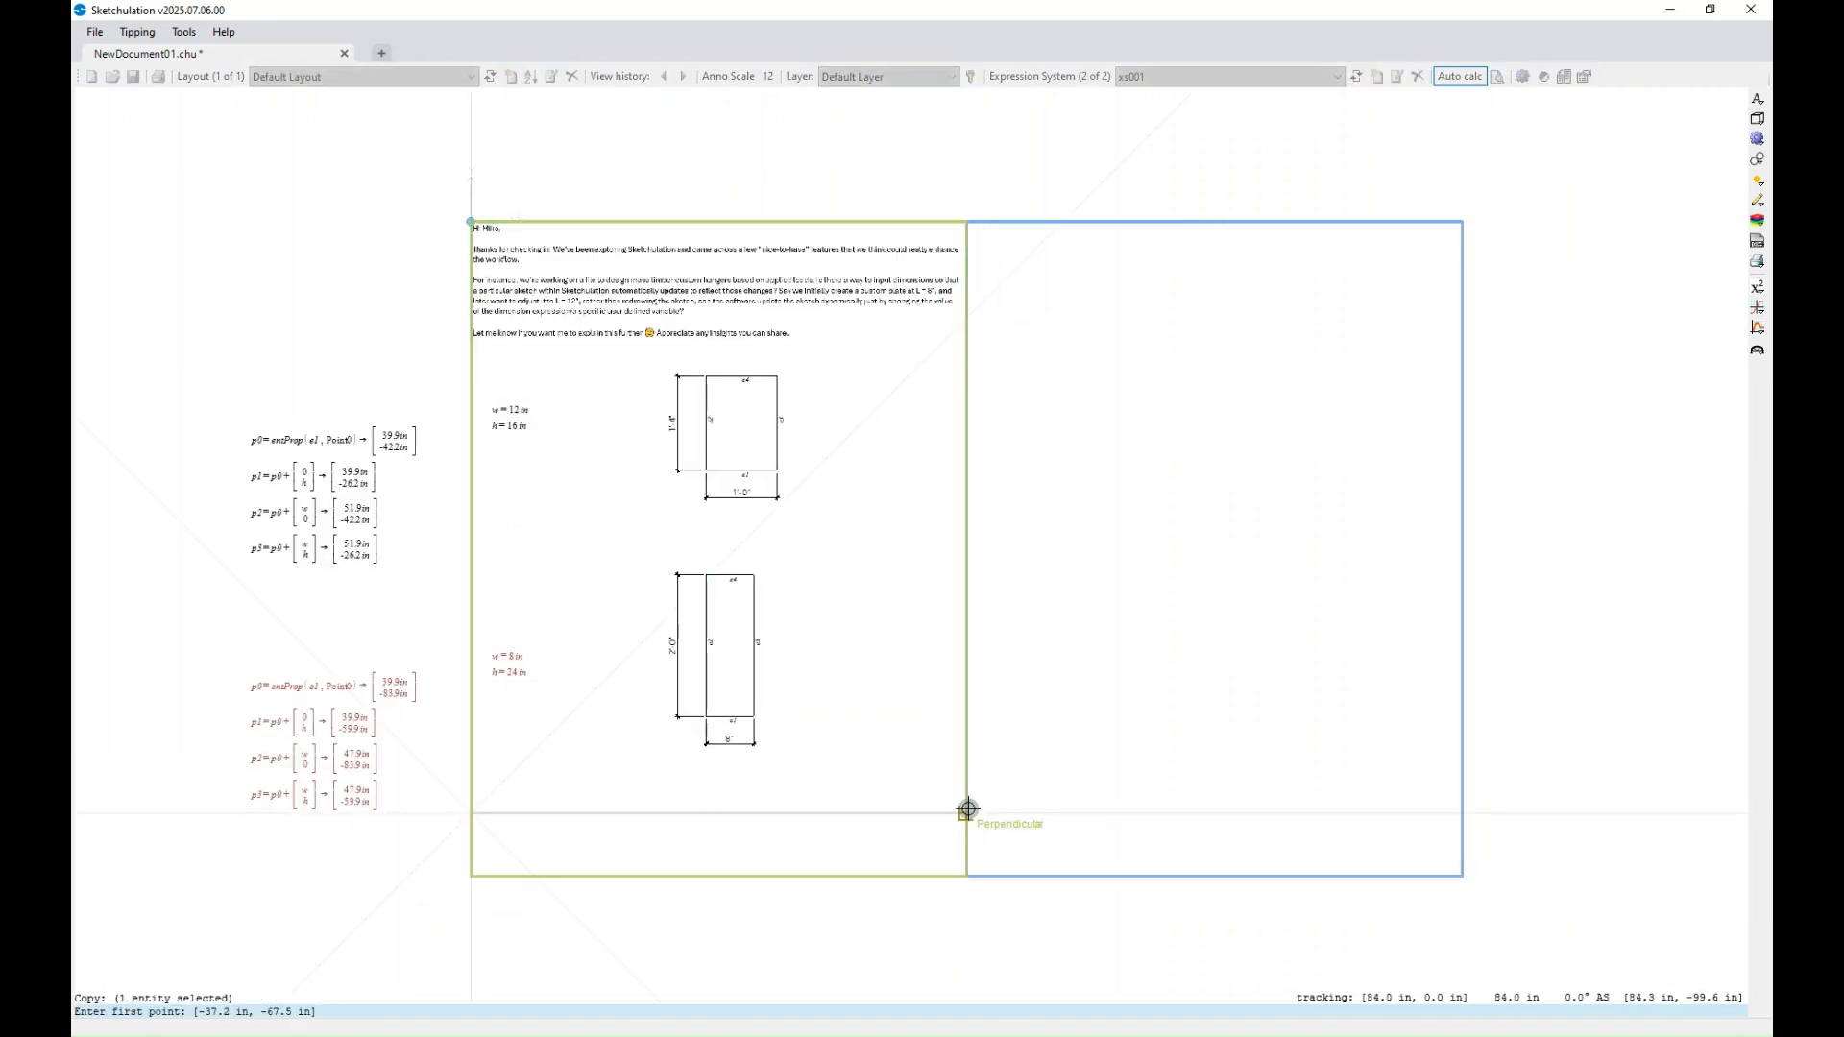
pyautogui.click(968, 808)
pyautogui.press('Escape')
# - Add a new expression system and draw a 12 in wide by 16 in high rectangle inside the empty page frame
pyautogui.moveTo(1240, 367); pyautogui.dragTo(1243, 565, button='middle')
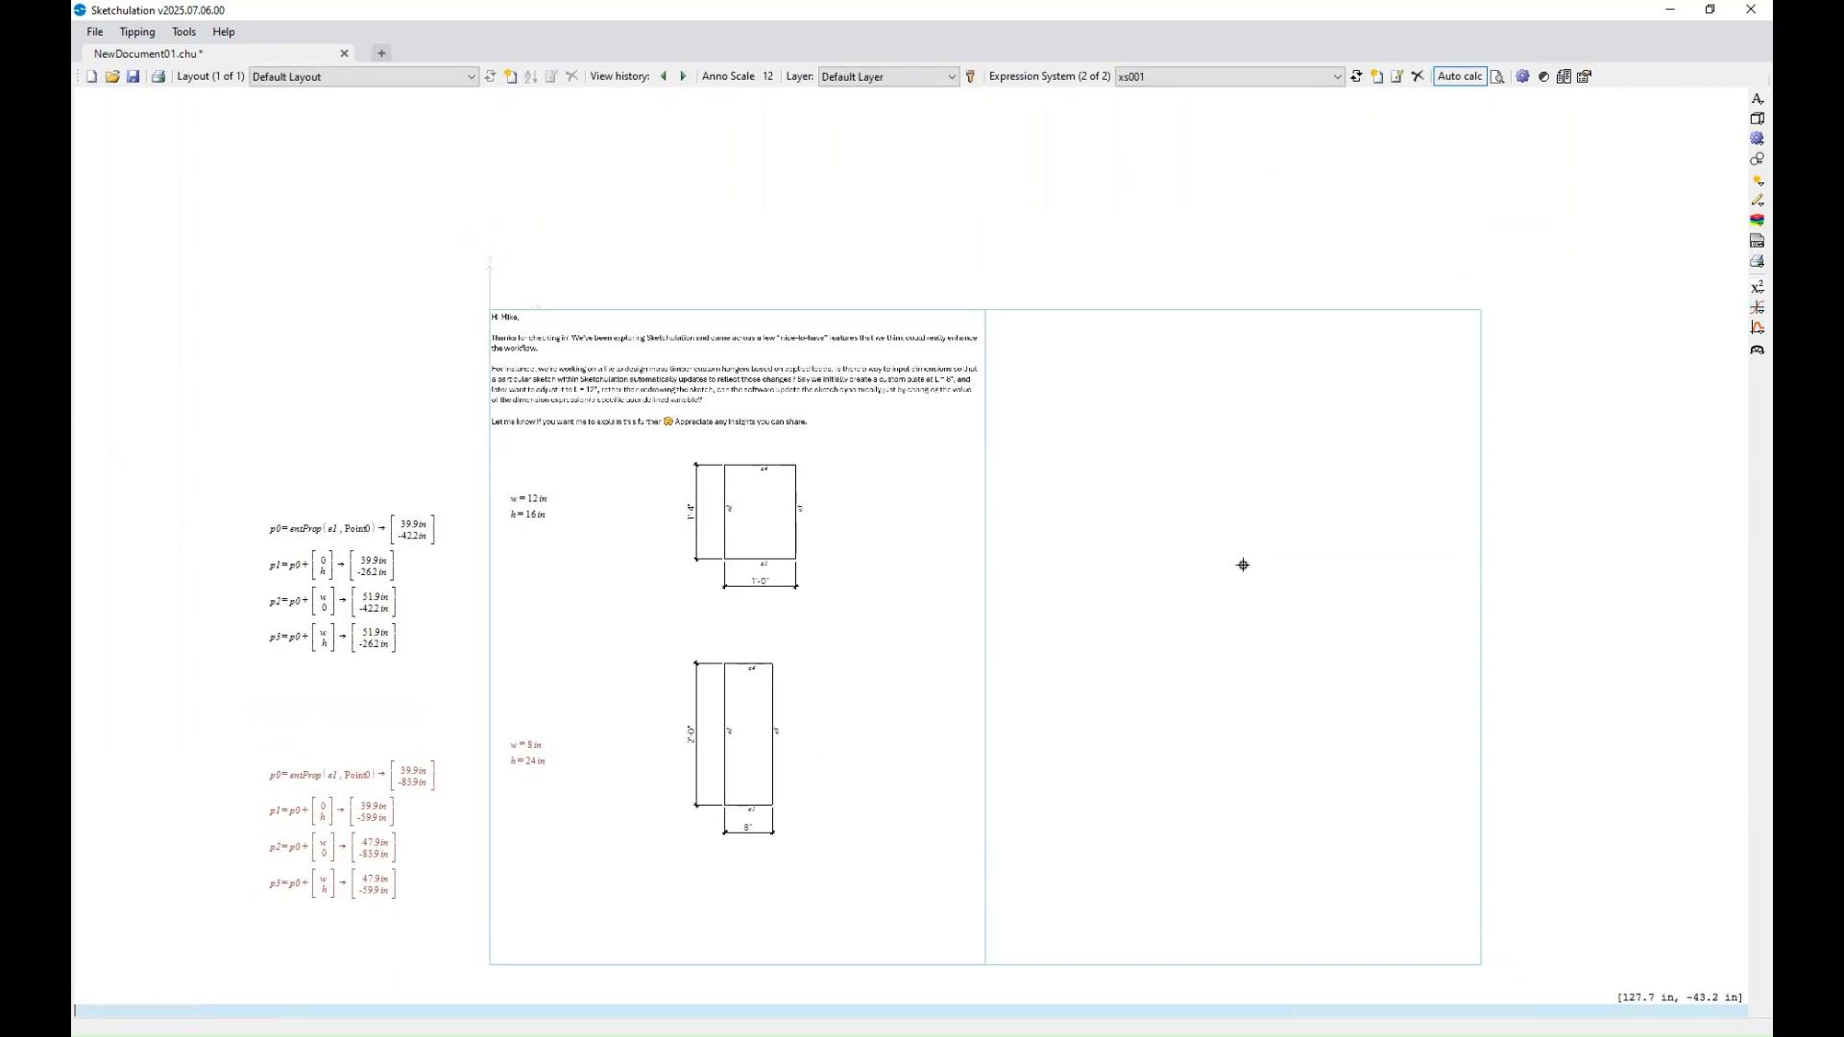
pyautogui.click(1376, 75)
pyautogui.scroll(2, 1041, 461)
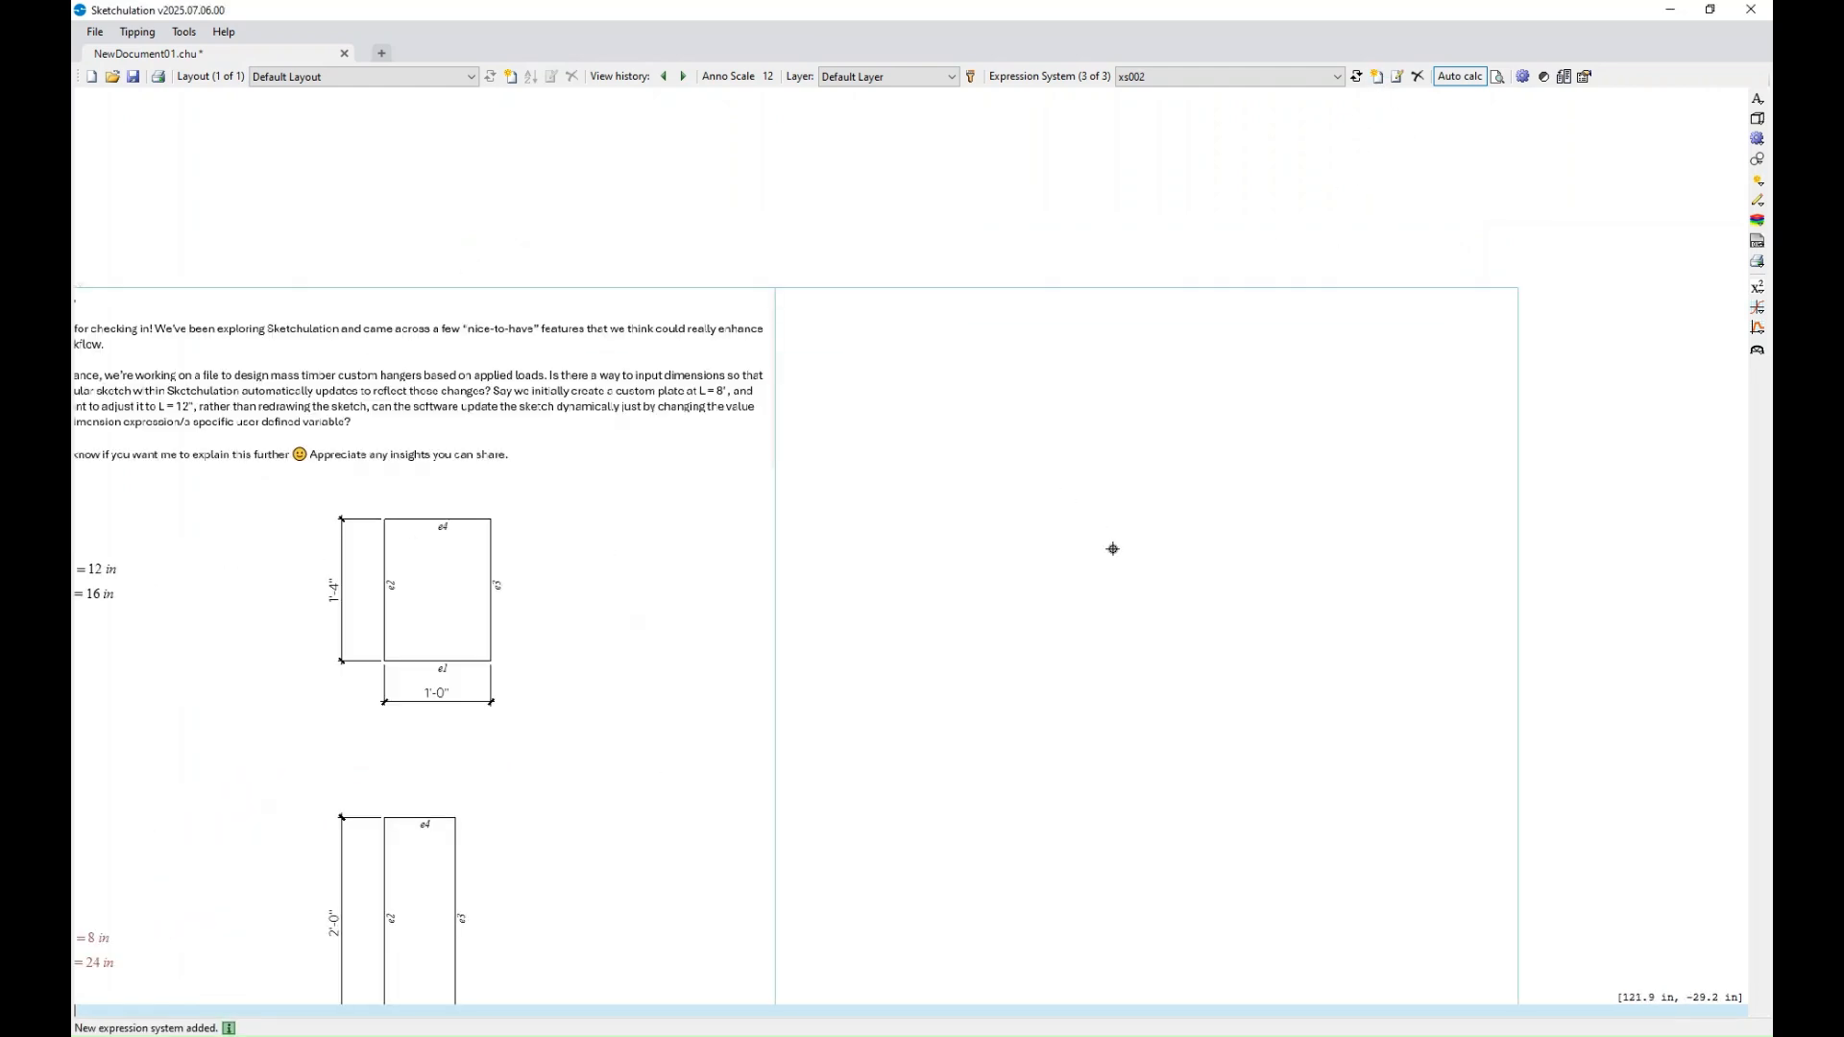
pyautogui.write('rec')
pyautogui.press('Return')
pyautogui.click(1136, 605)
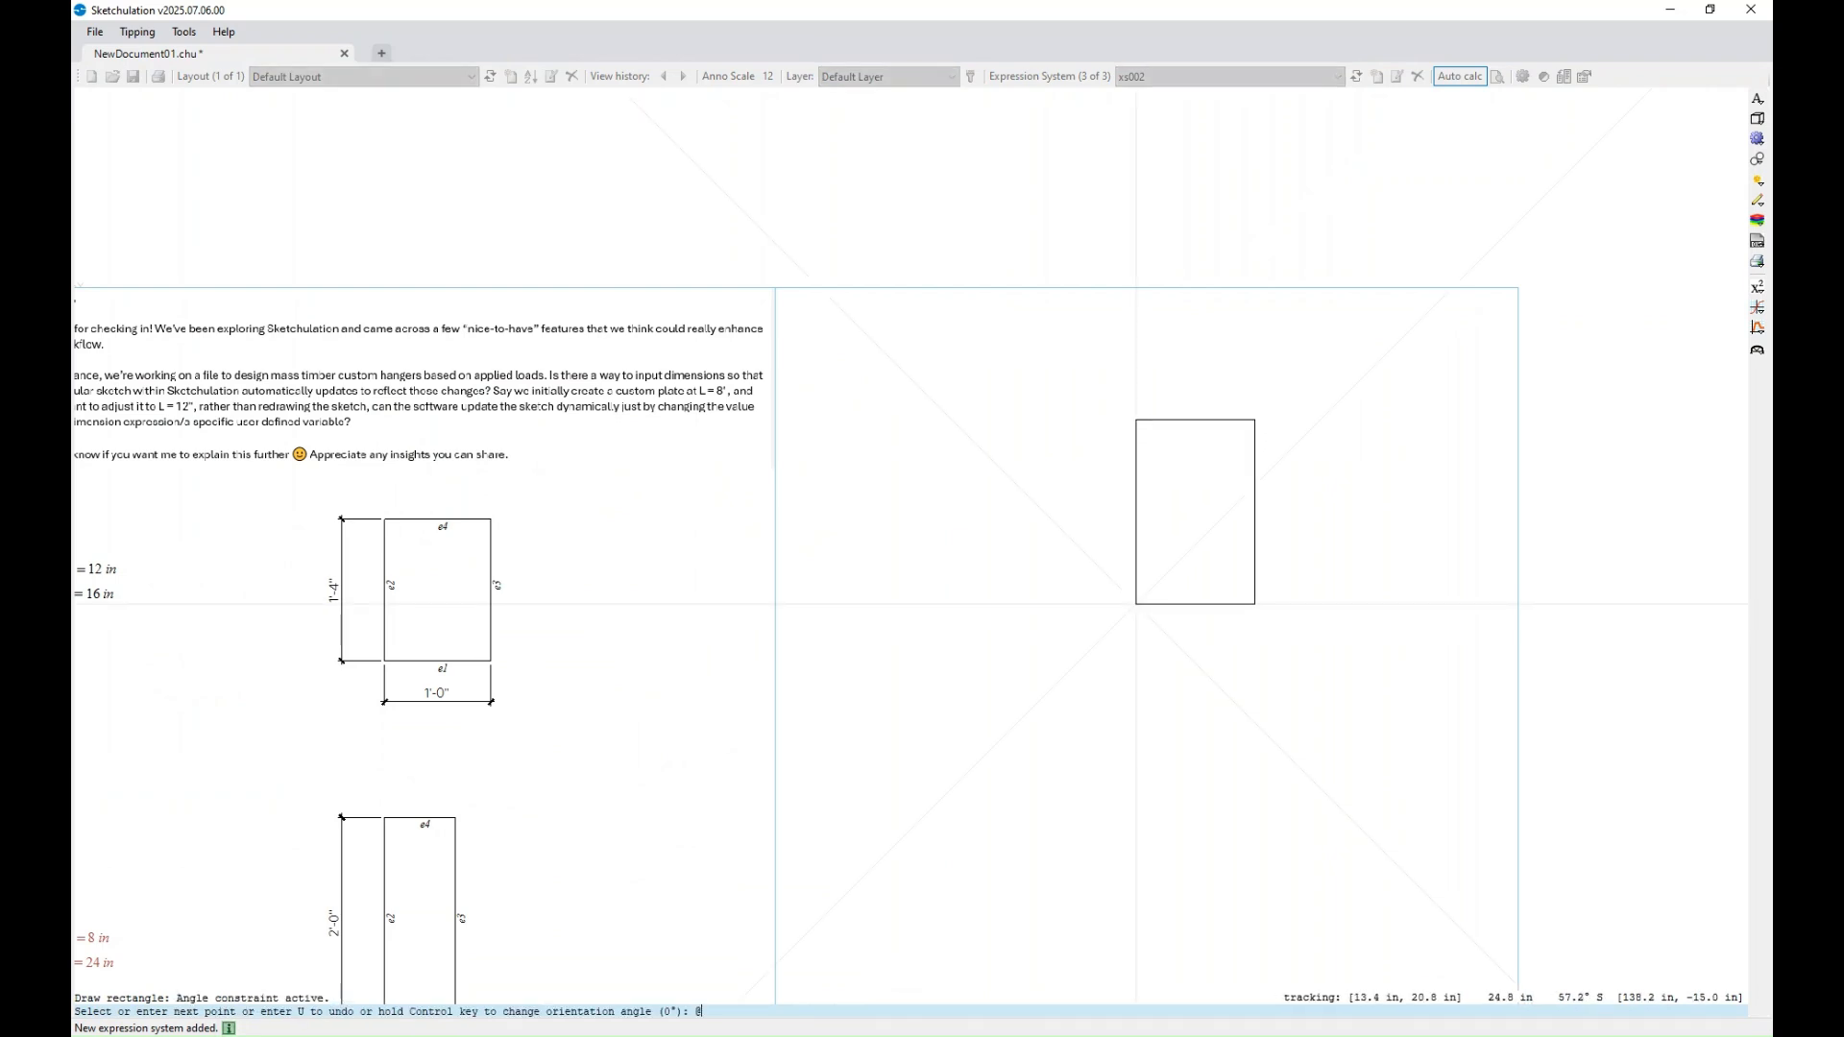
pyautogui.write('@12,16')
pyautogui.press('Return')
# - Add a linear expression dimension with the variable w below the new rectangle's bottom edge
pyautogui.moveTo(1156, 550); pyautogui.dragTo(1251, 549, button='middle')
pyautogui.write('xd')
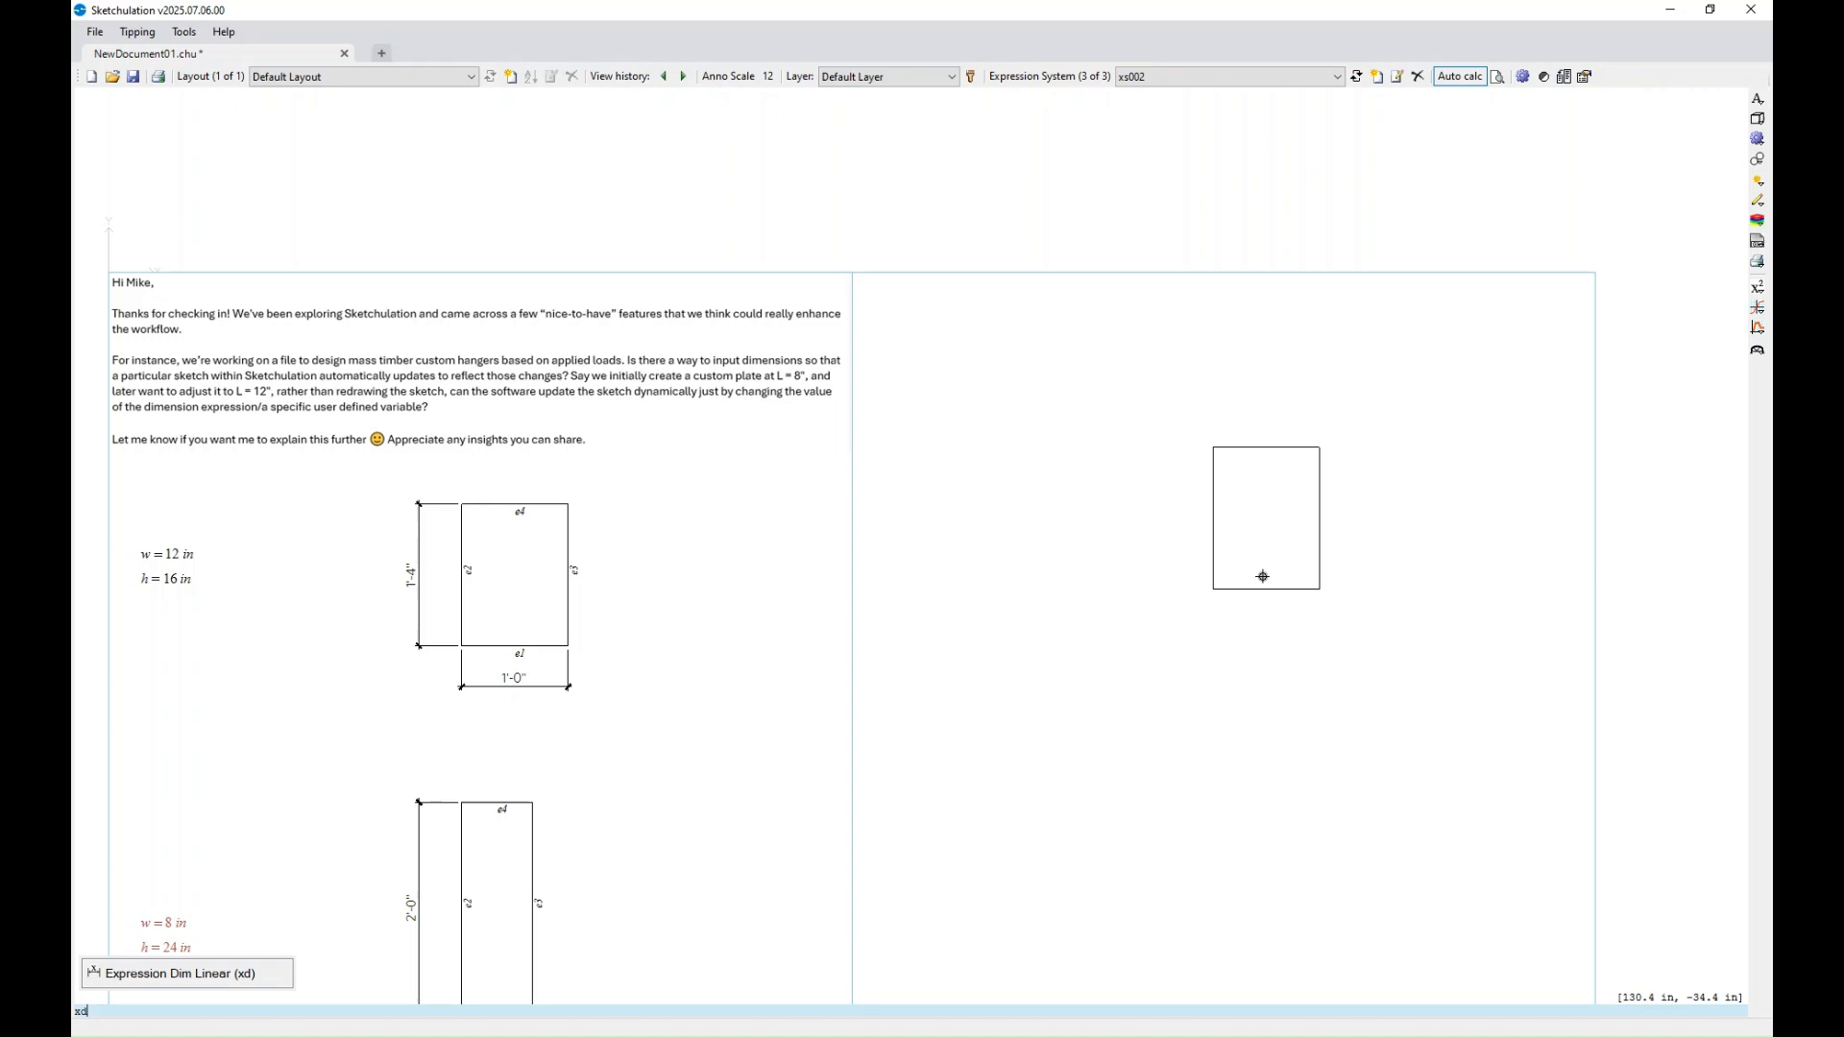
pyautogui.press('Return')
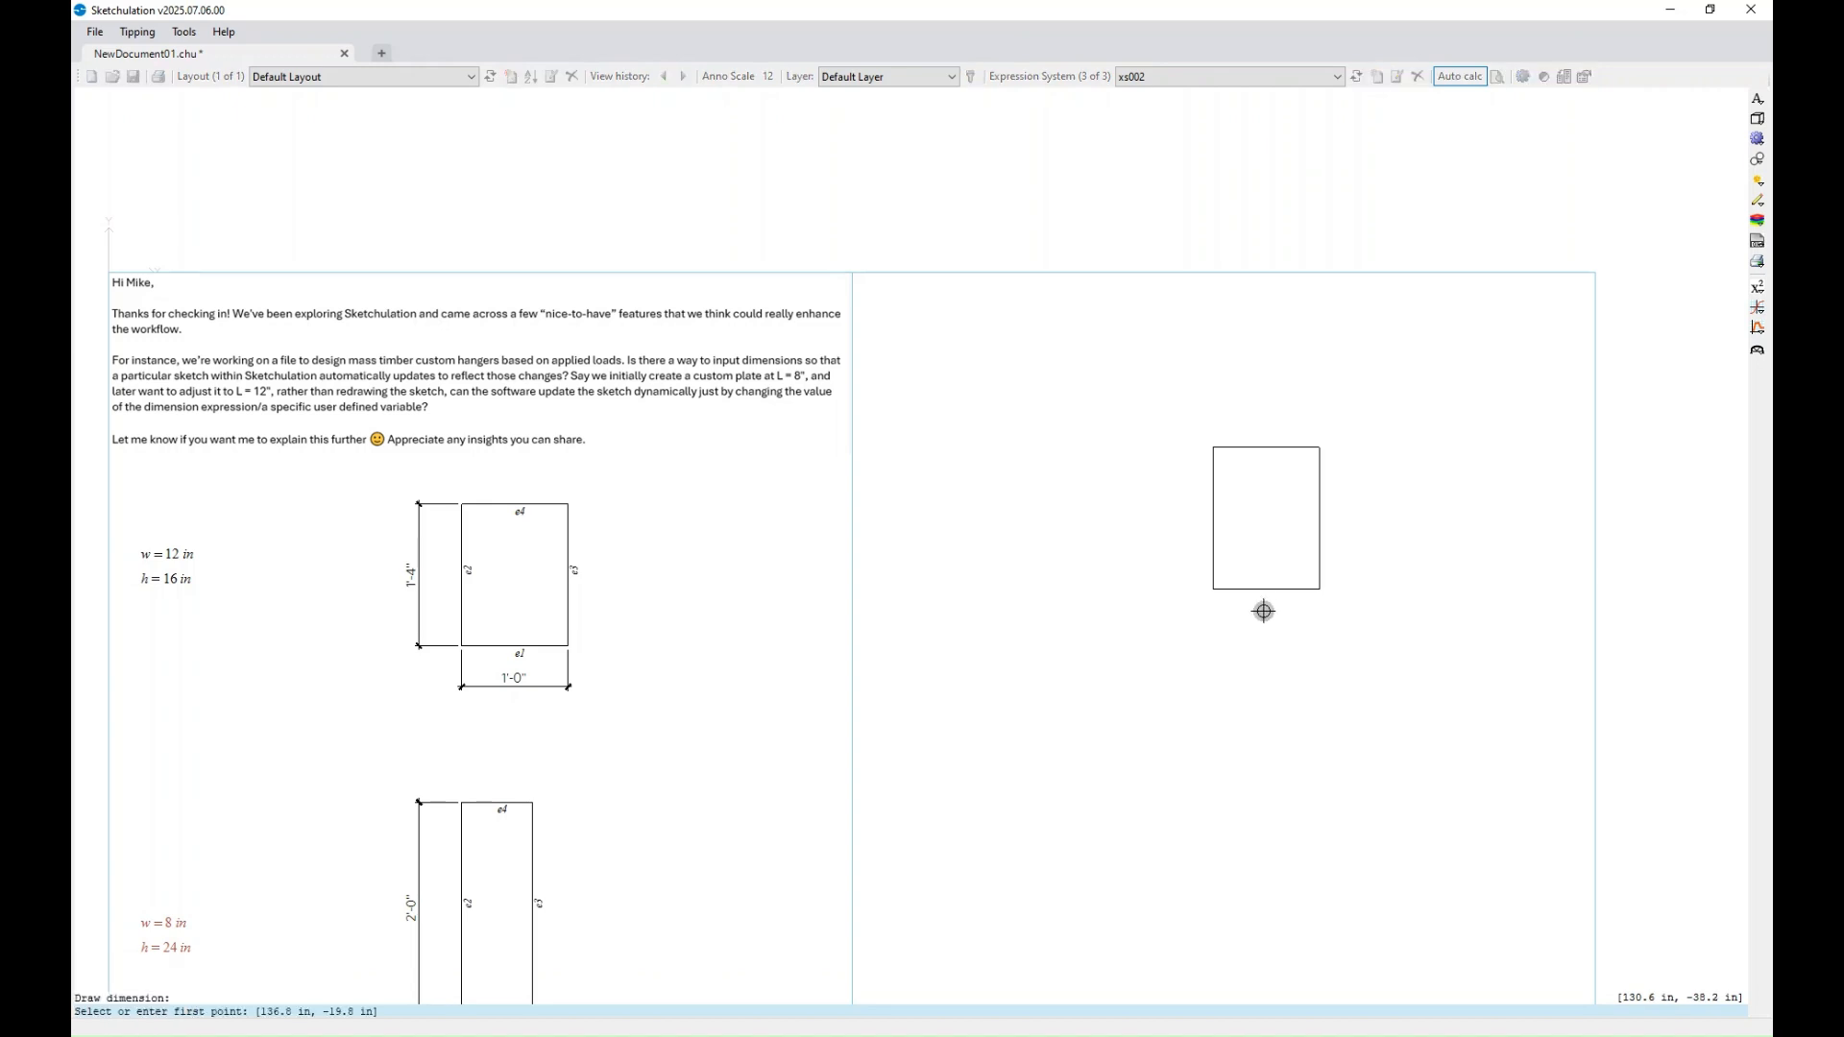
pyautogui.click(1213, 588)
pyautogui.click(1315, 589)
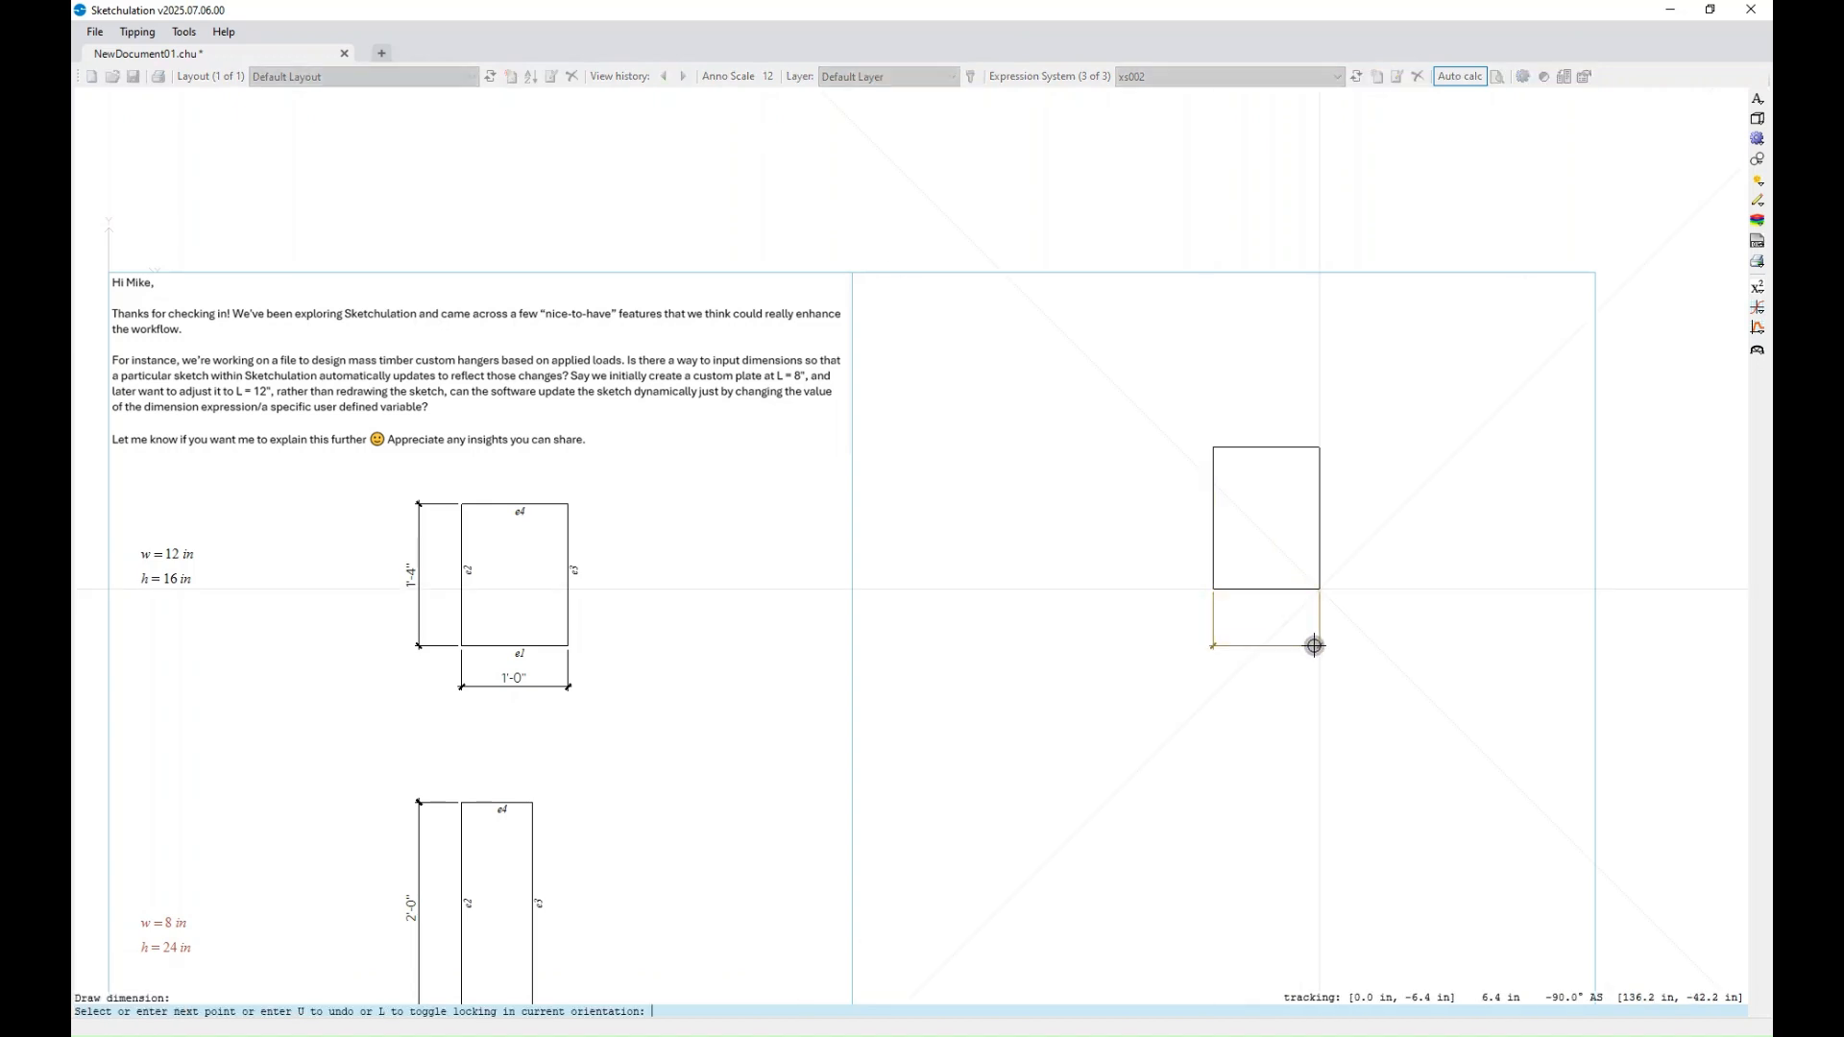
pyautogui.click(1313, 643)
pyautogui.write('w')
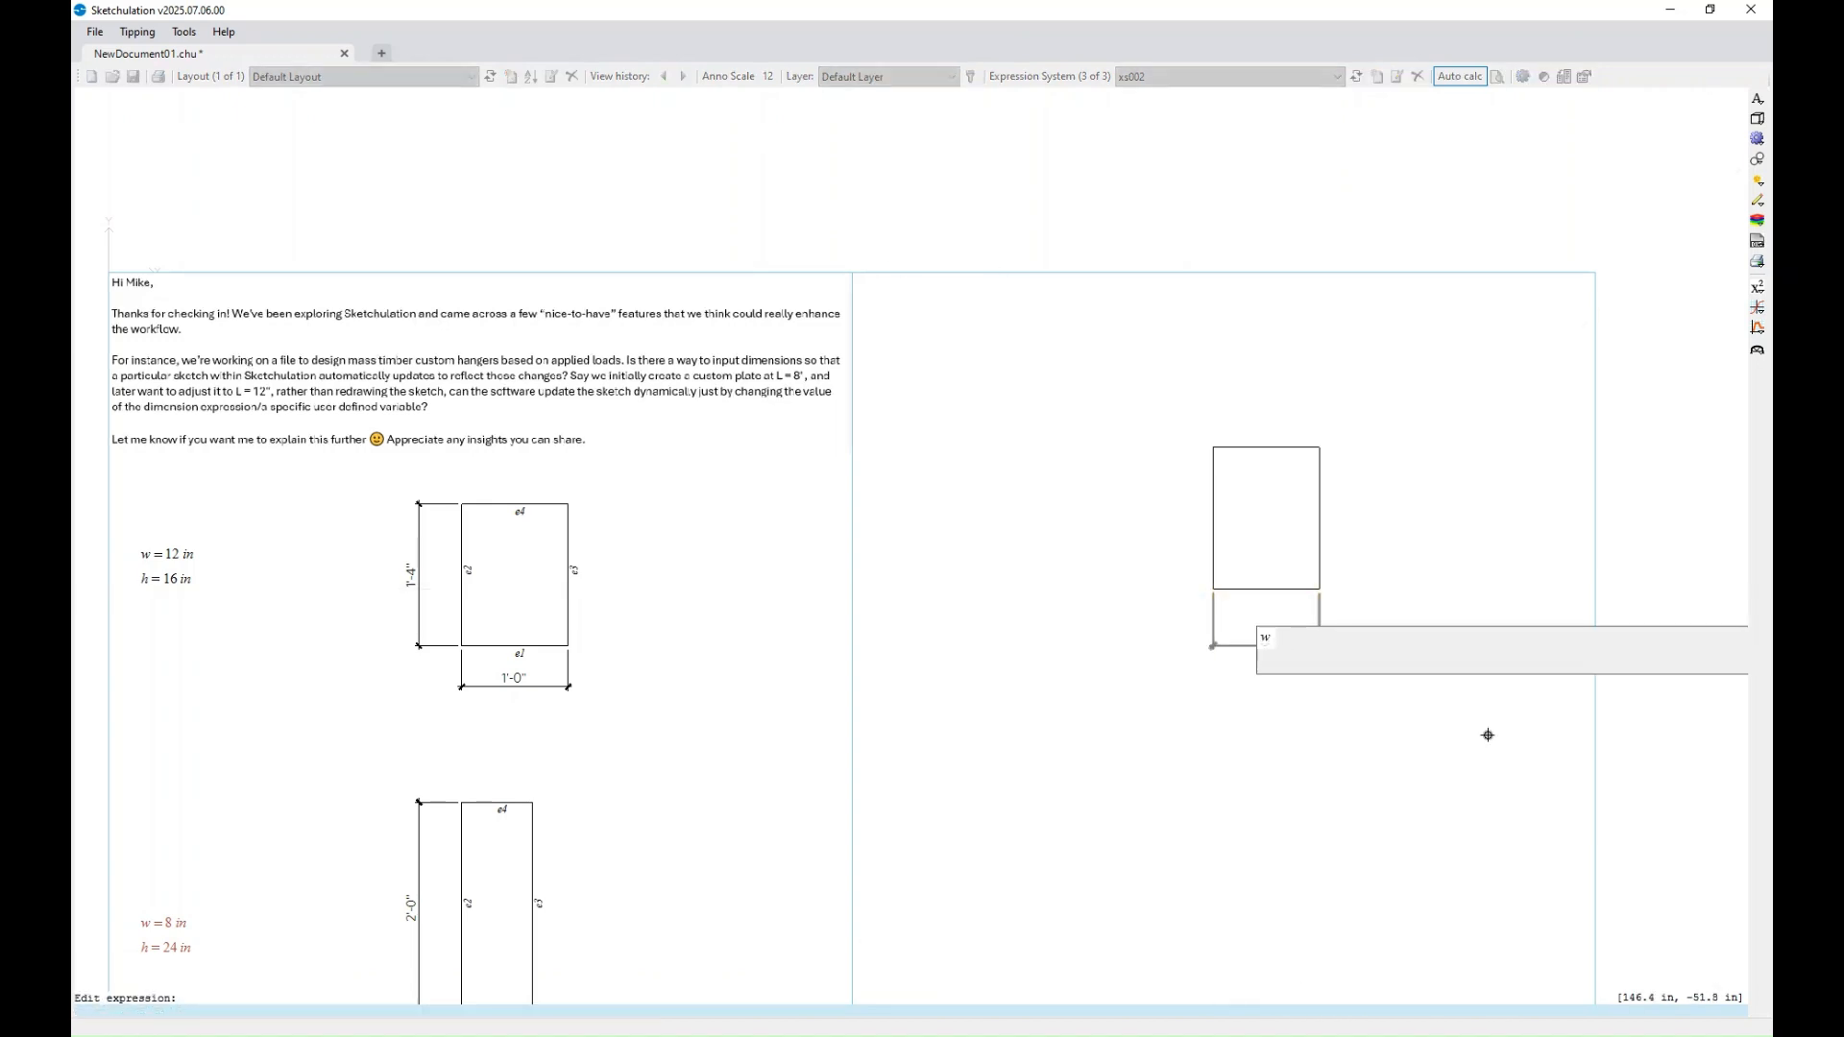
pyautogui.press('Return')
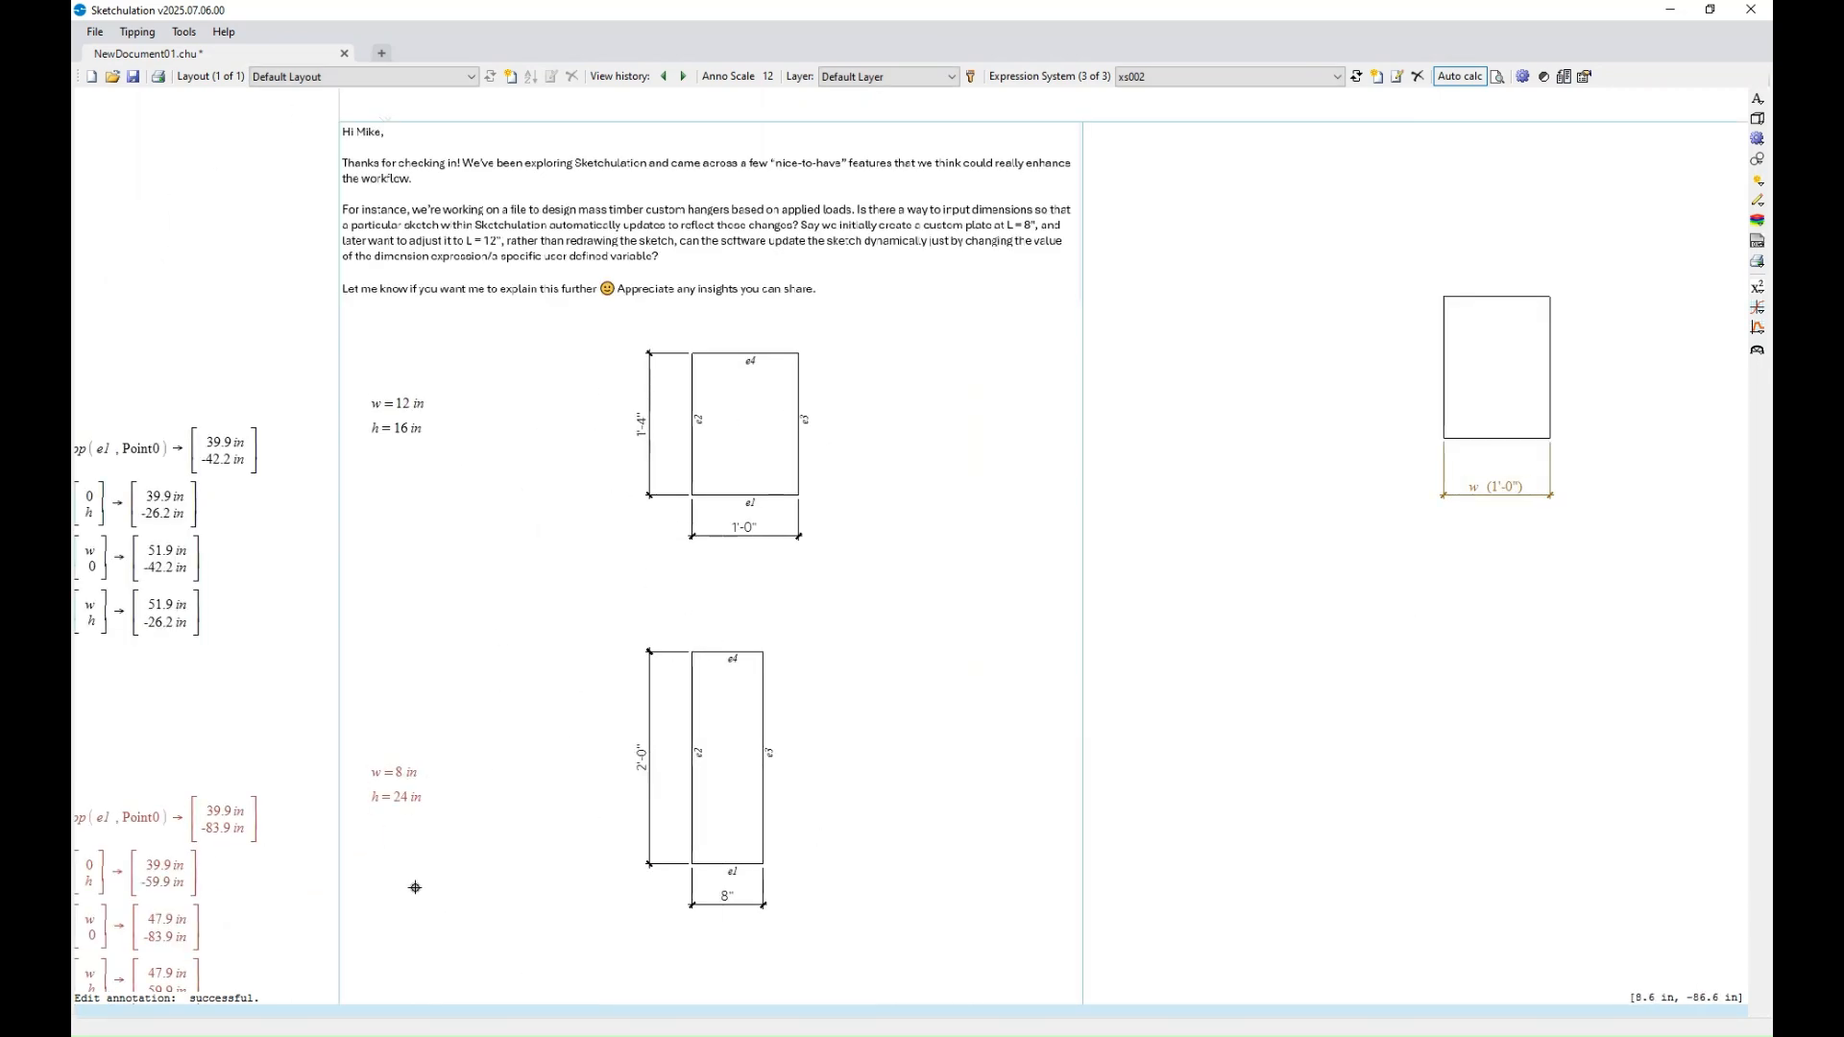
# - Add a linear expression dimension with the variable h beside the new rectangle's left edge
pyautogui.scroll(-2, 423, 870)
pyautogui.scroll(3, 1277, 530)
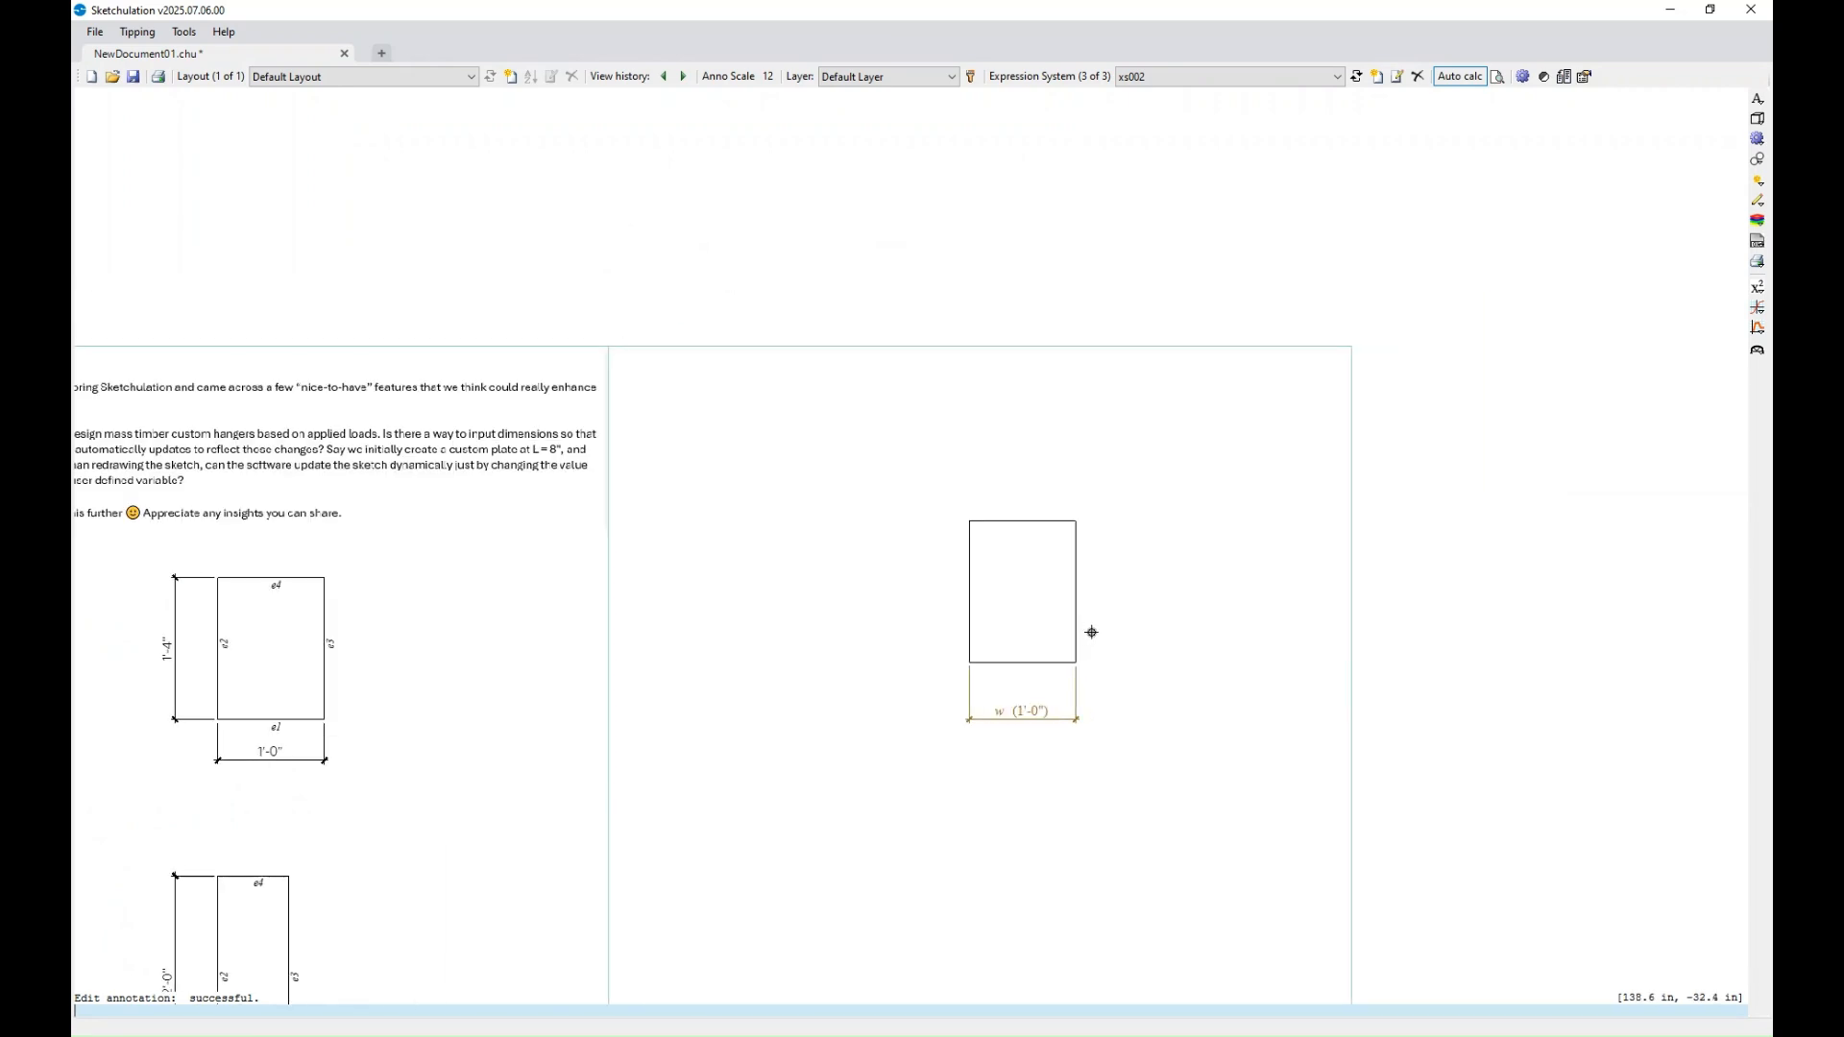
pyautogui.write('xdl')
pyautogui.press('Return')
pyautogui.click(969, 661)
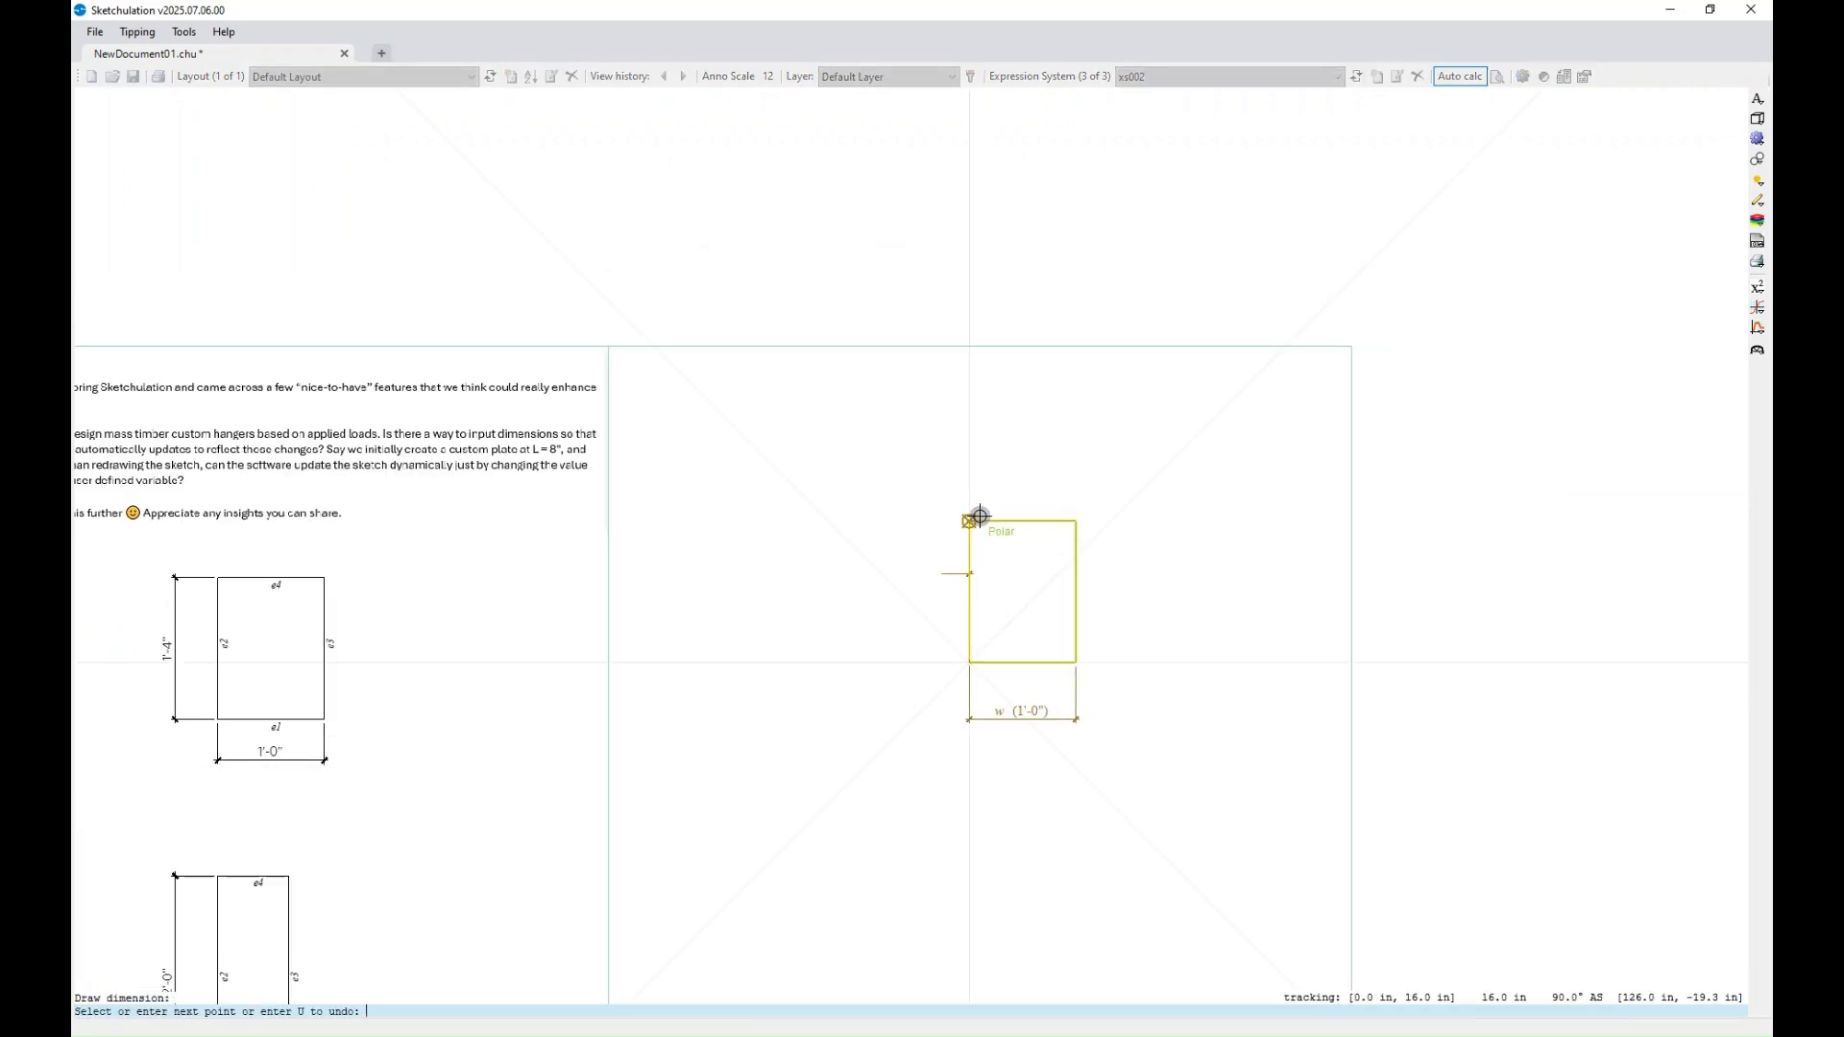
pyautogui.click(972, 519)
pyautogui.click(924, 545)
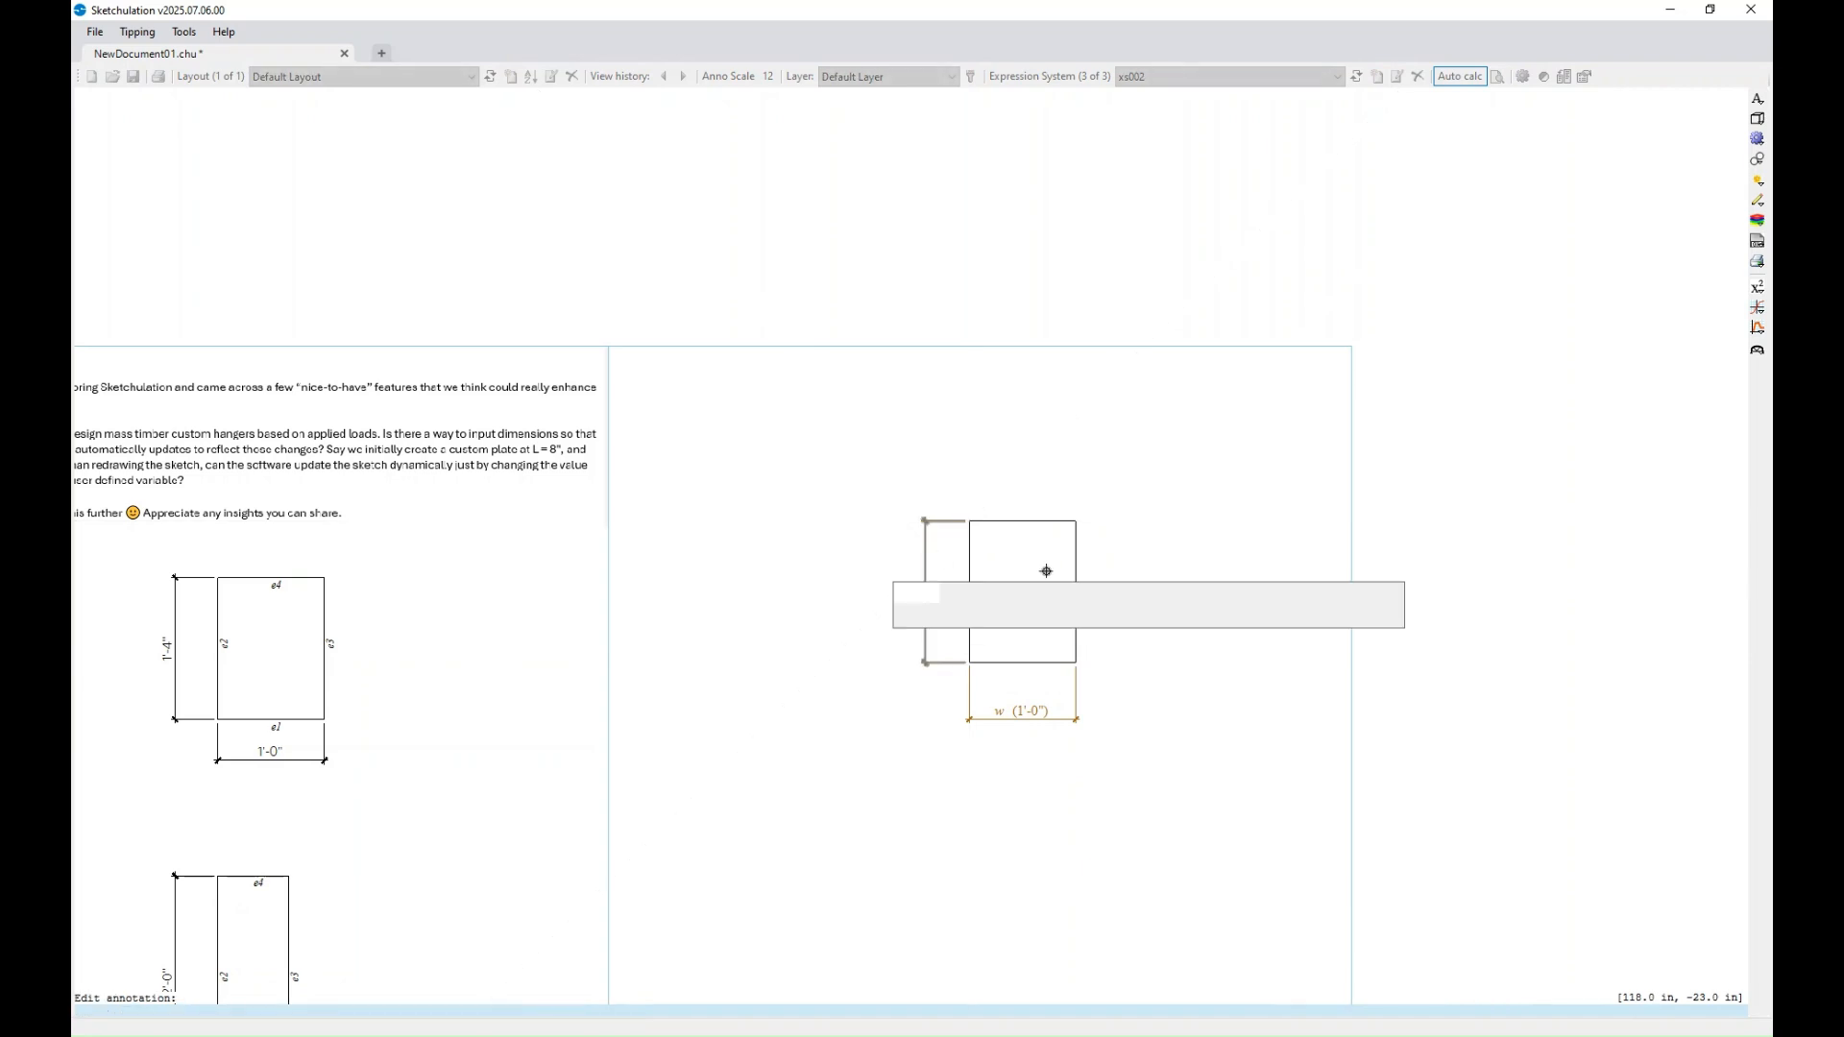
pyautogui.write('h')
pyautogui.press('Return')
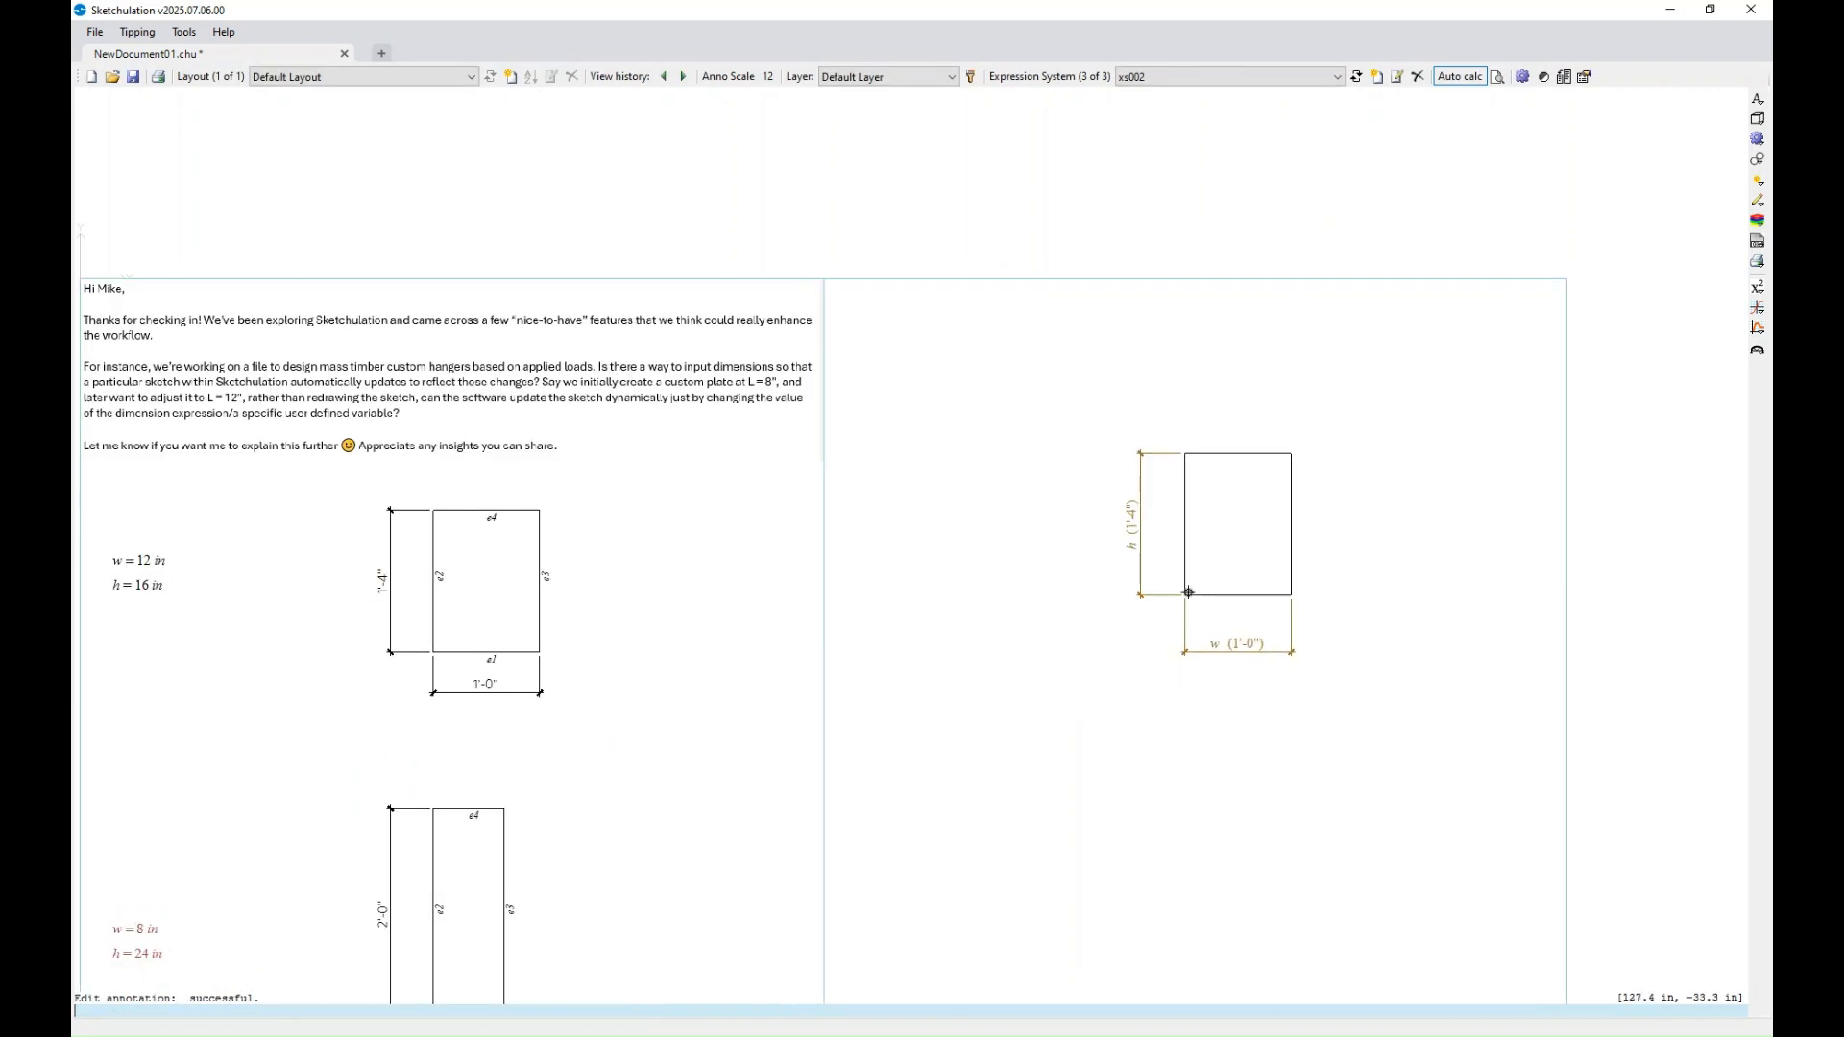
# - Insert expression texts w-> and h-> to the left of the new rectangle to evaluate its width and height variables
pyautogui.write('xt')
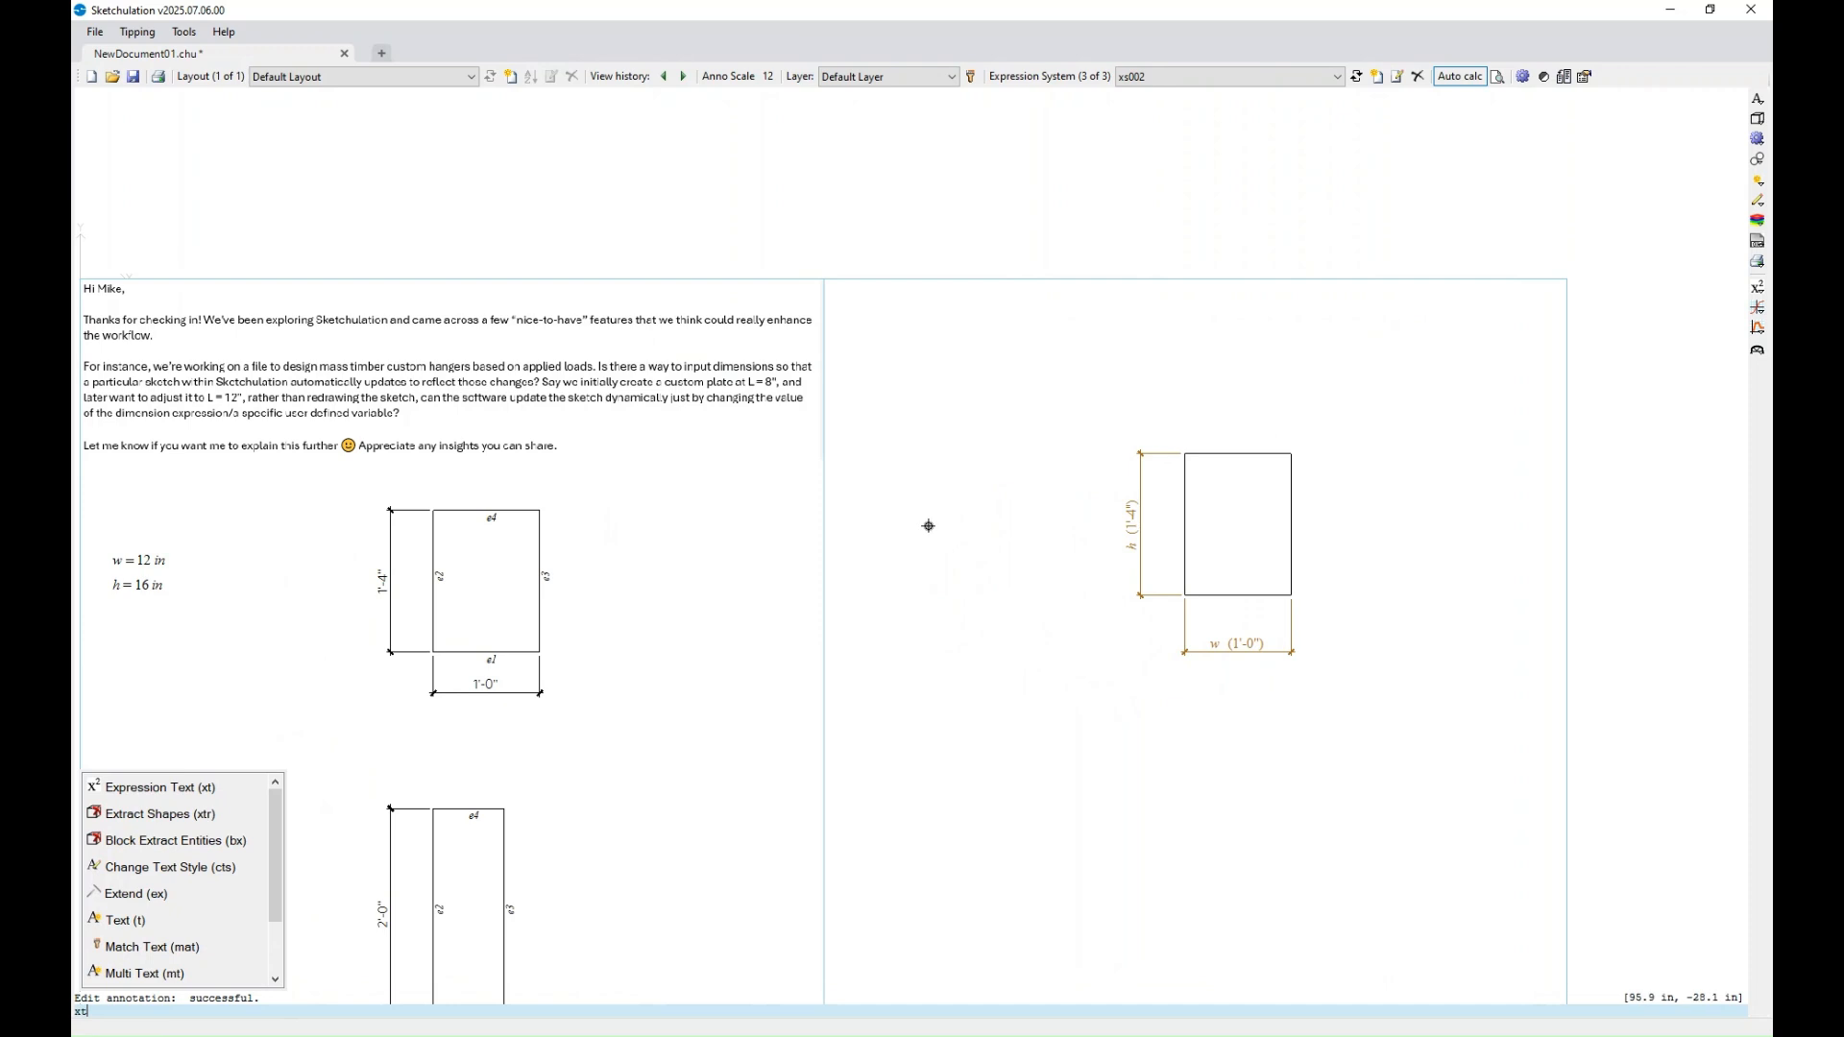
pyautogui.press('Return')
pyautogui.click(873, 481)
pyautogui.write('w')
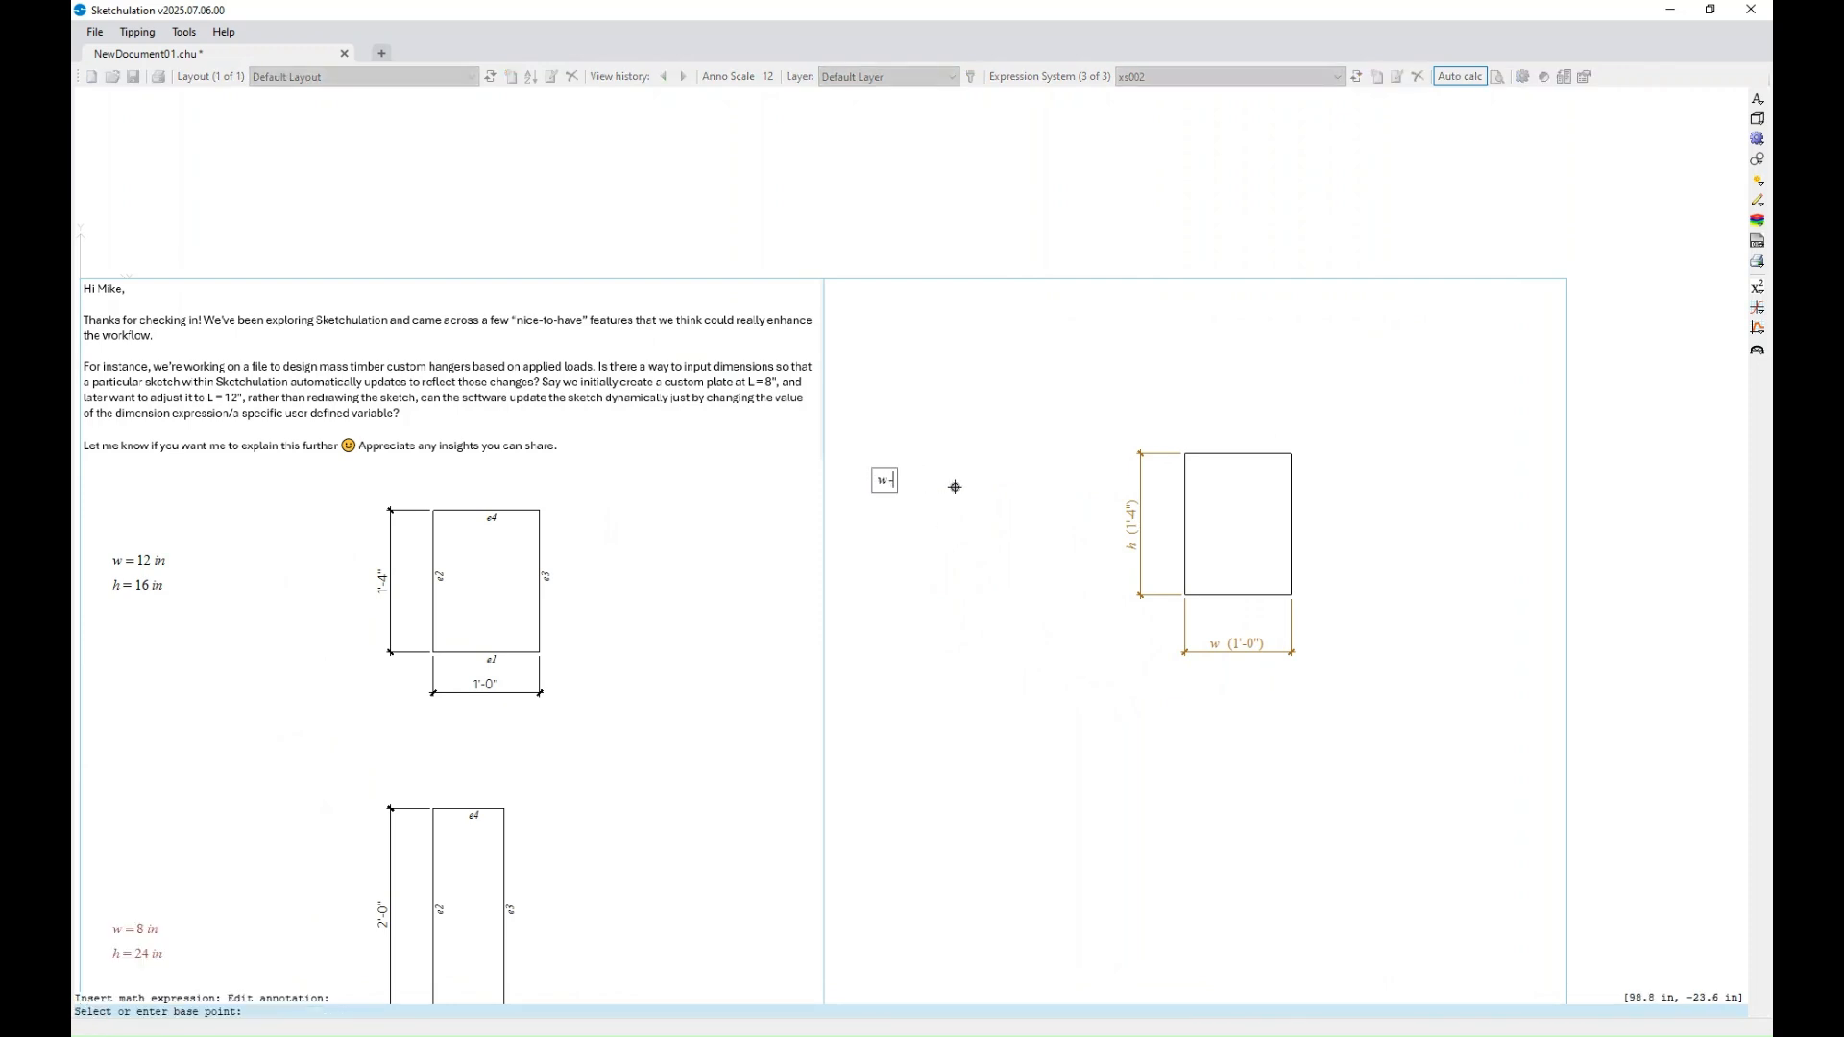
pyautogui.write('->')
pyautogui.press('Return')
pyautogui.write('h')
pyautogui.write('->')
pyautogui.press('Return')
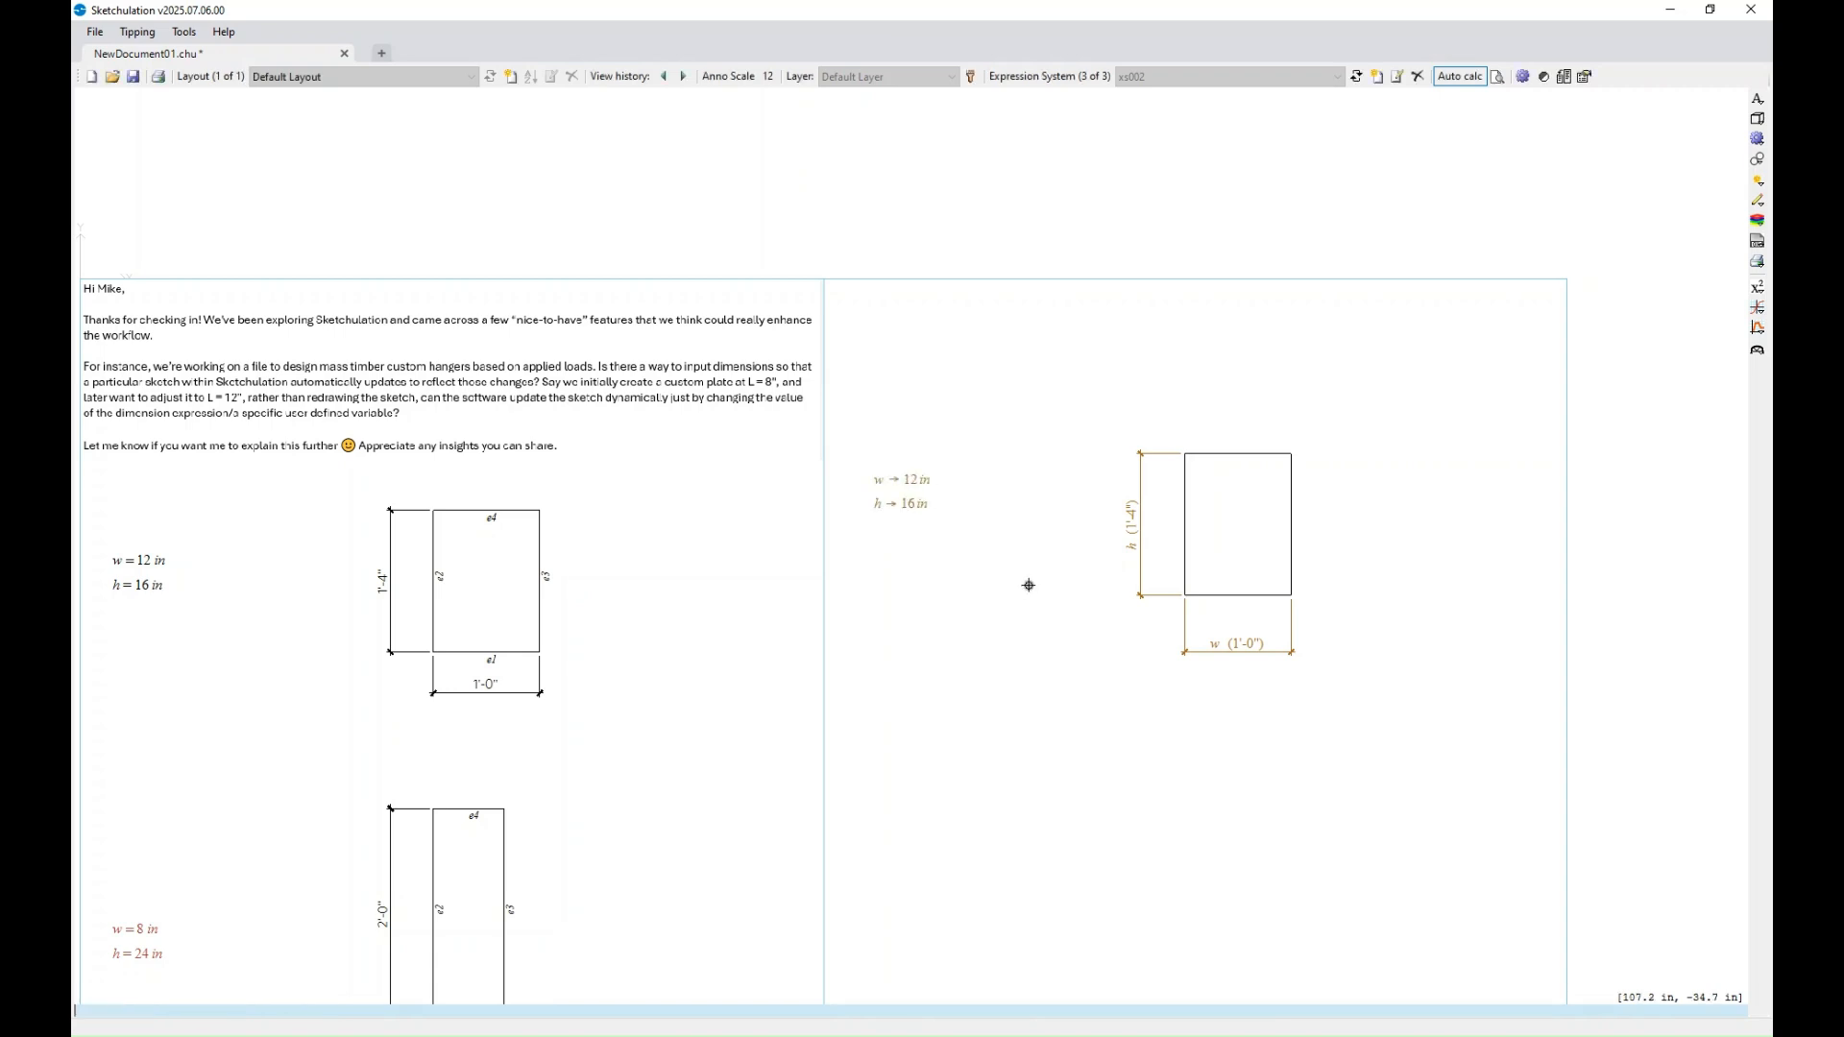
# - Stretch the new rectangle's right side inward, together with its width dimension, to a width of about 7.68 in
pyautogui.scroll(2, 1213, 485)
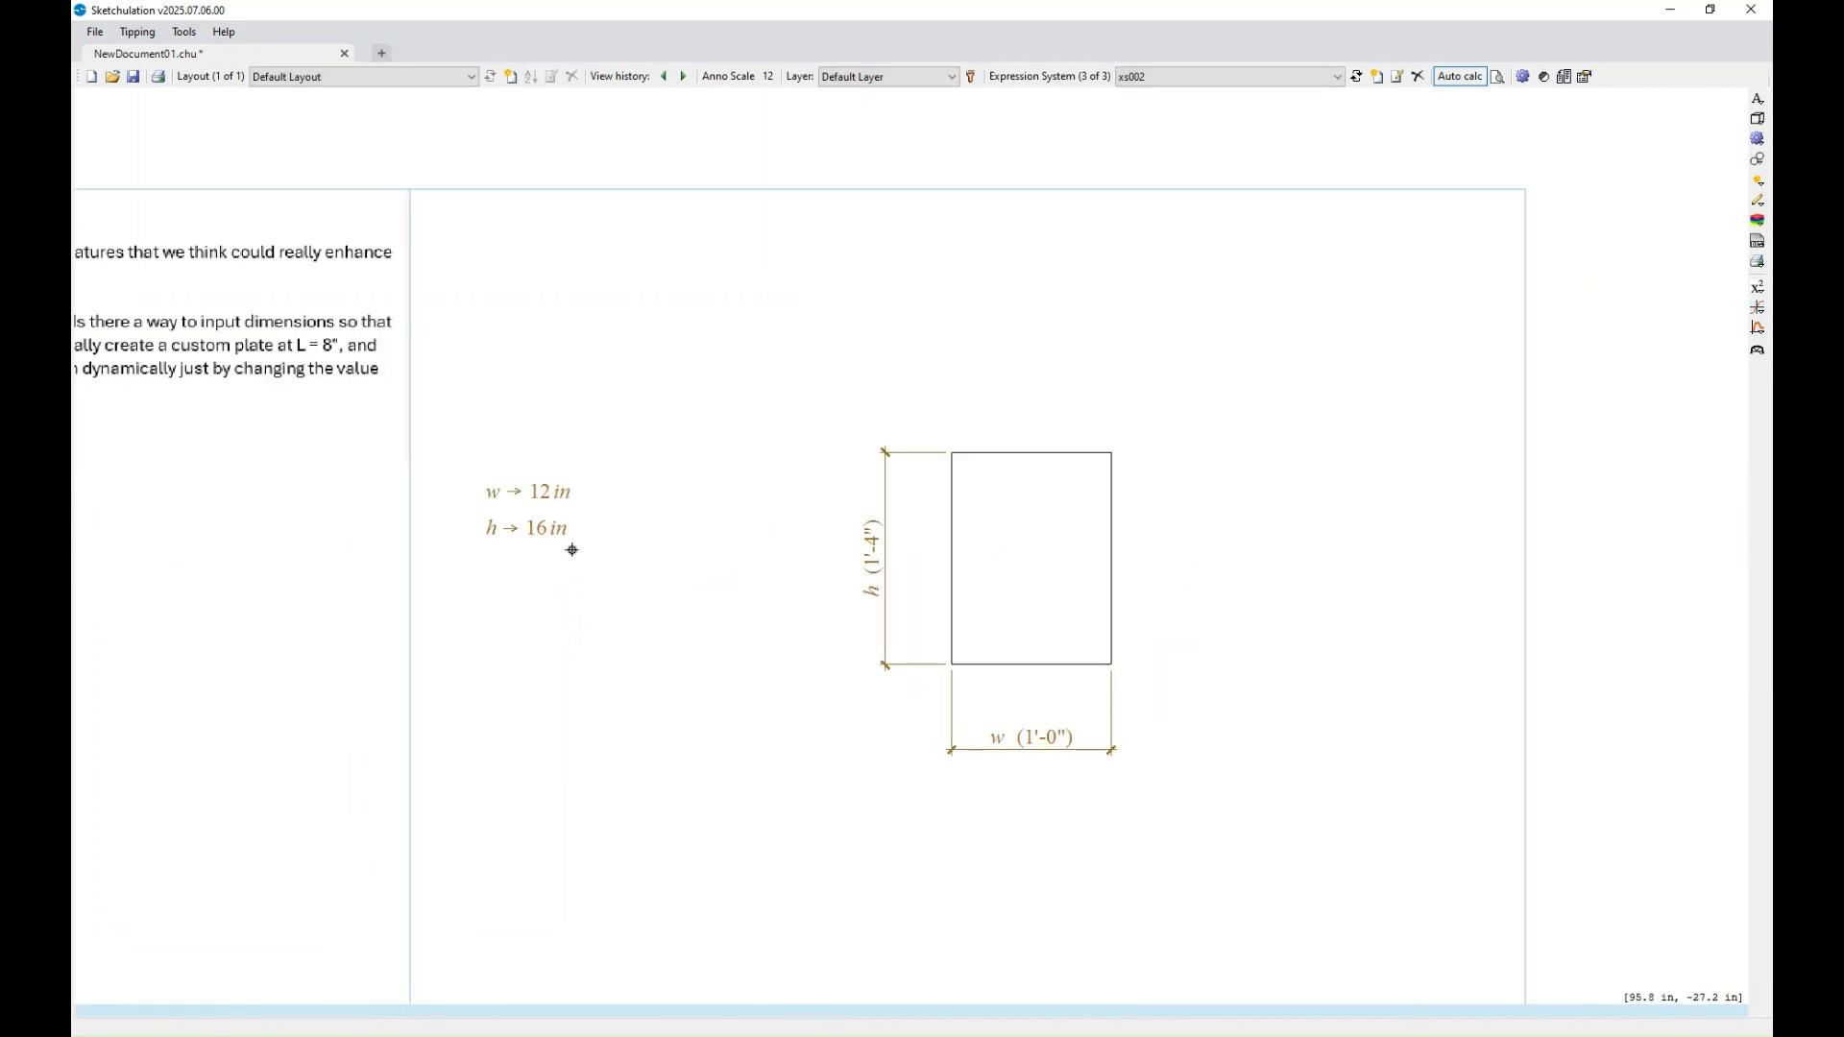
pyautogui.moveTo(1181, 702); pyautogui.dragTo(1097, 399)
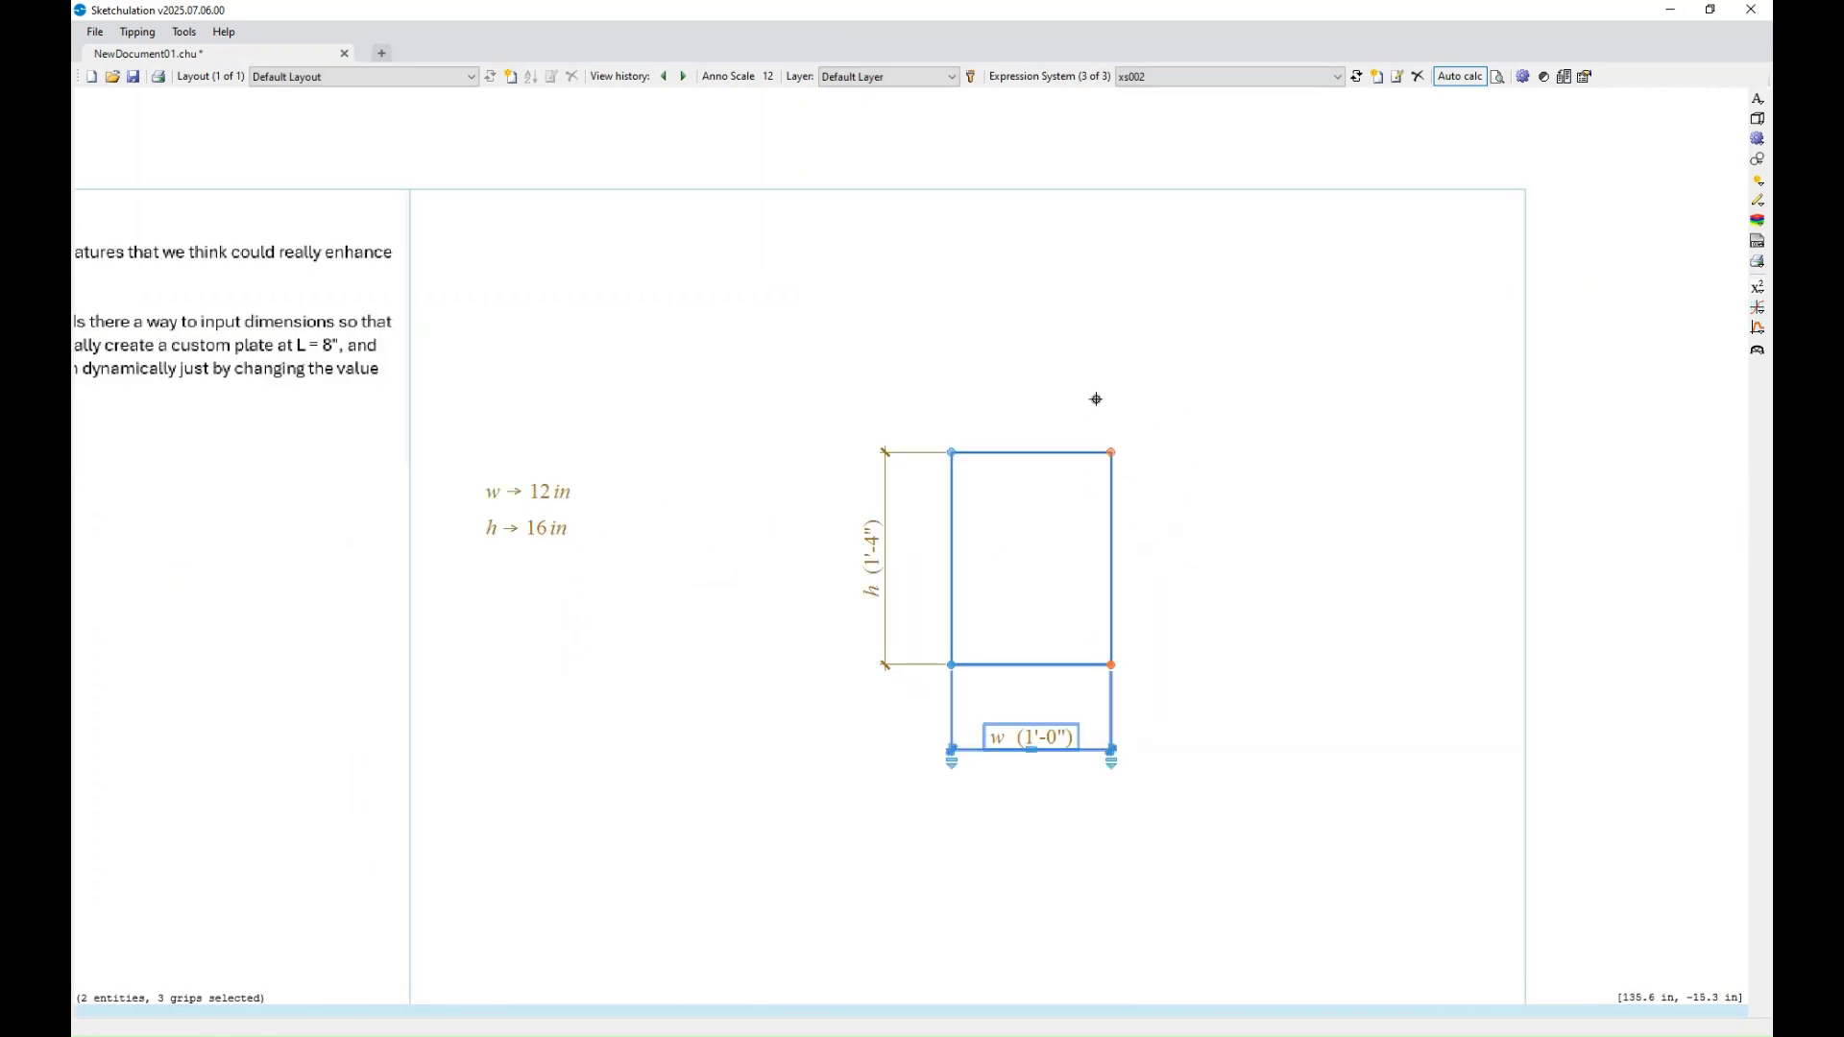
pyautogui.click(1111, 452)
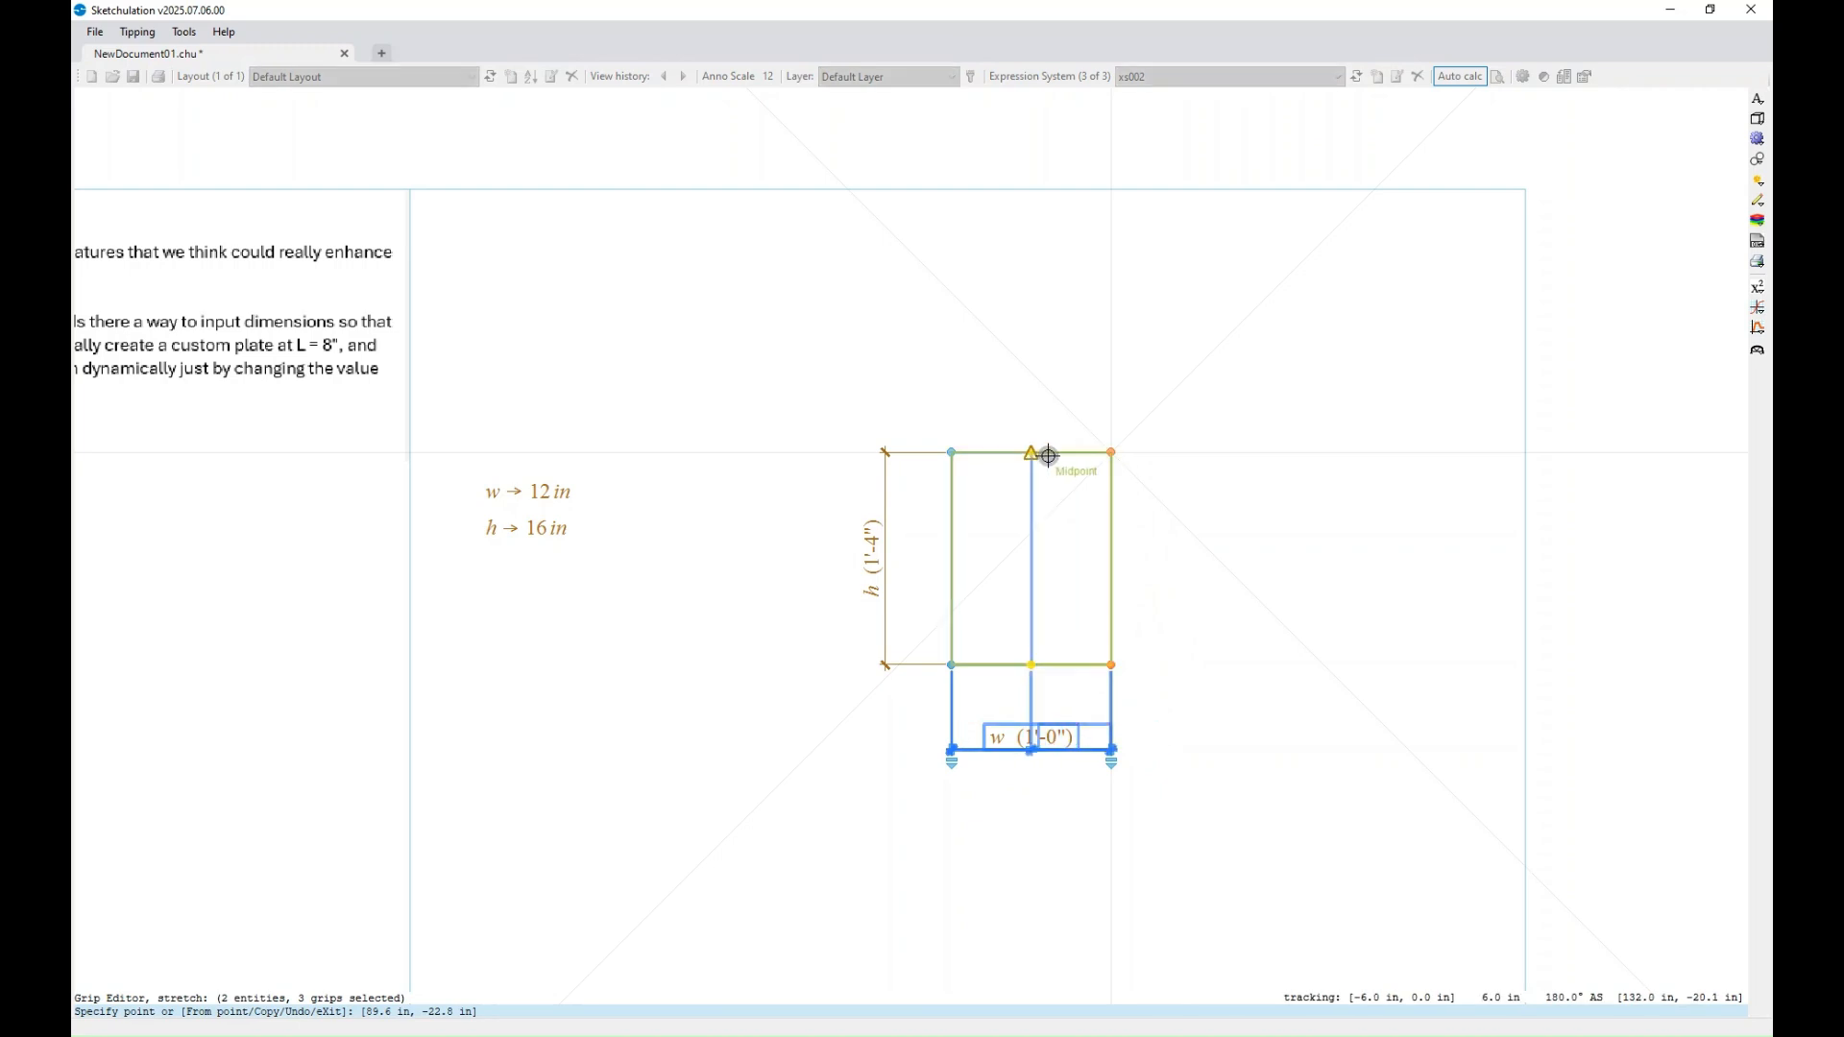
pyautogui.click(1054, 453)
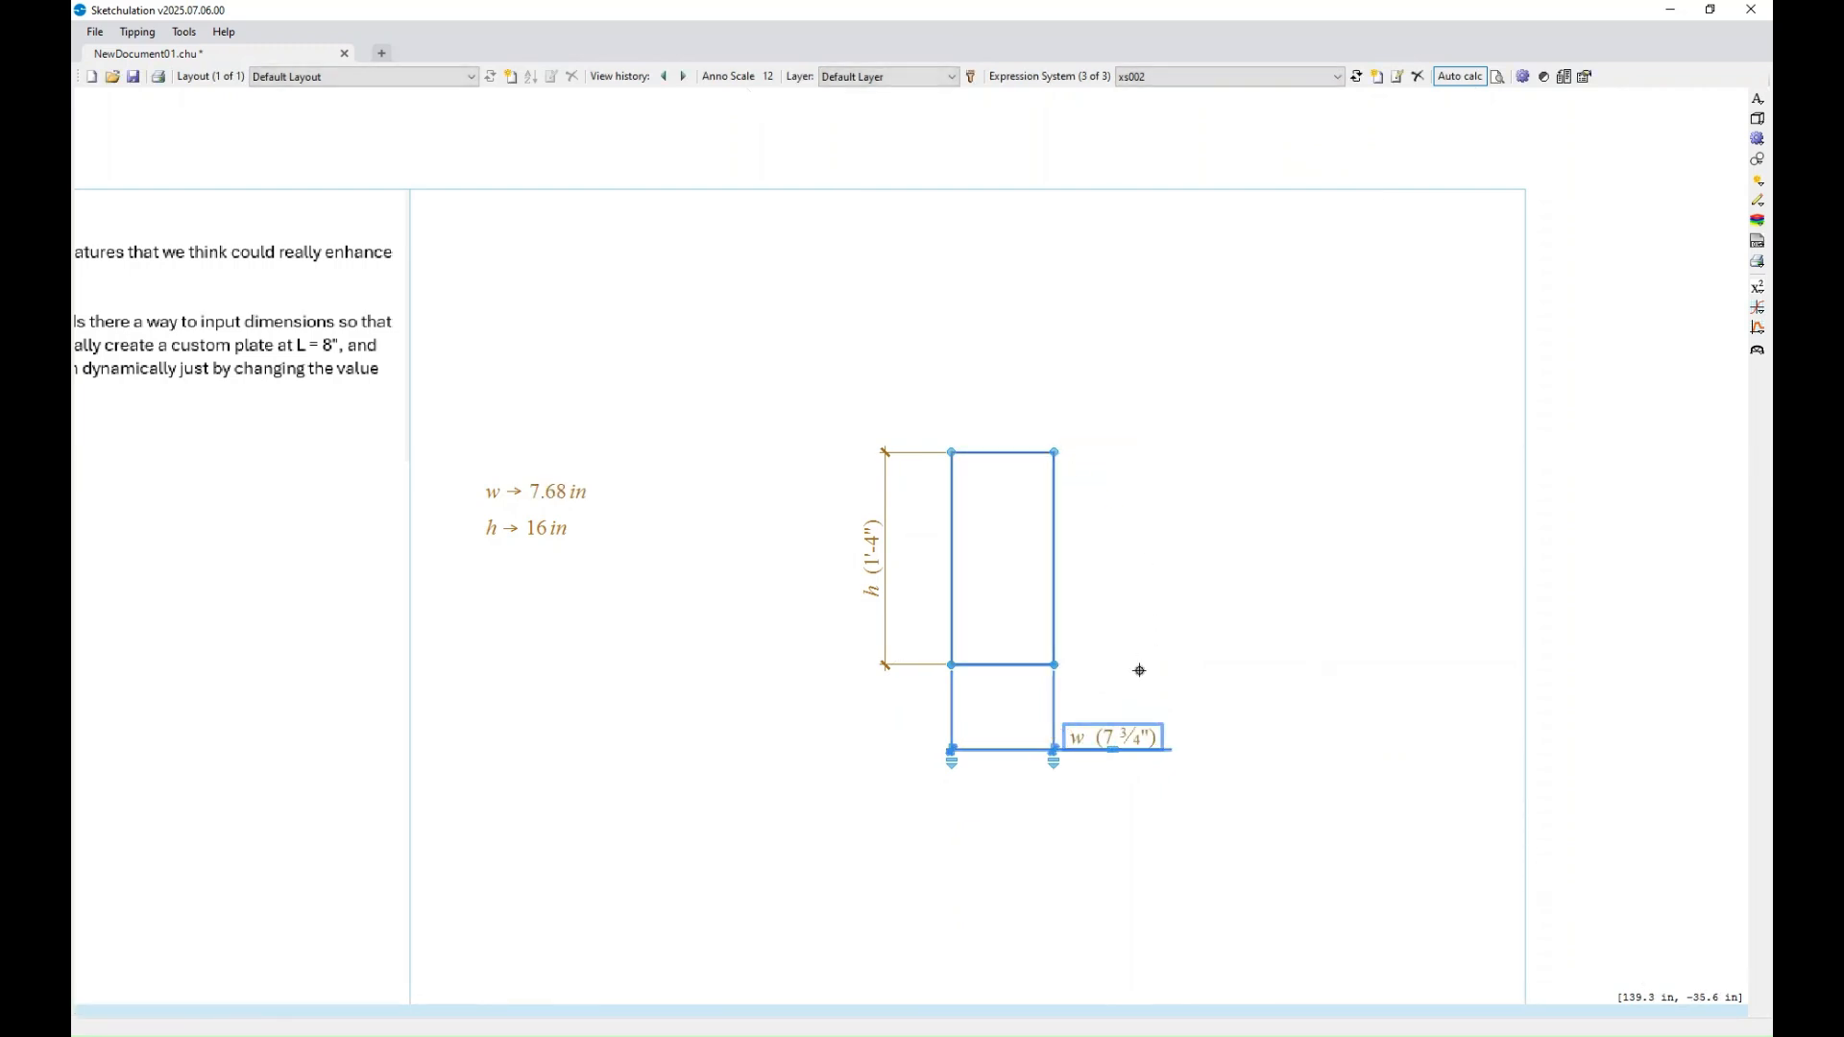
# - Stretch the rectangle's right side out to about 12.2 in wide and its top edge up to about 20.5 in high
pyautogui.moveTo(1077, 685); pyautogui.dragTo(1038, 379)
pyautogui.click(1114, 452)
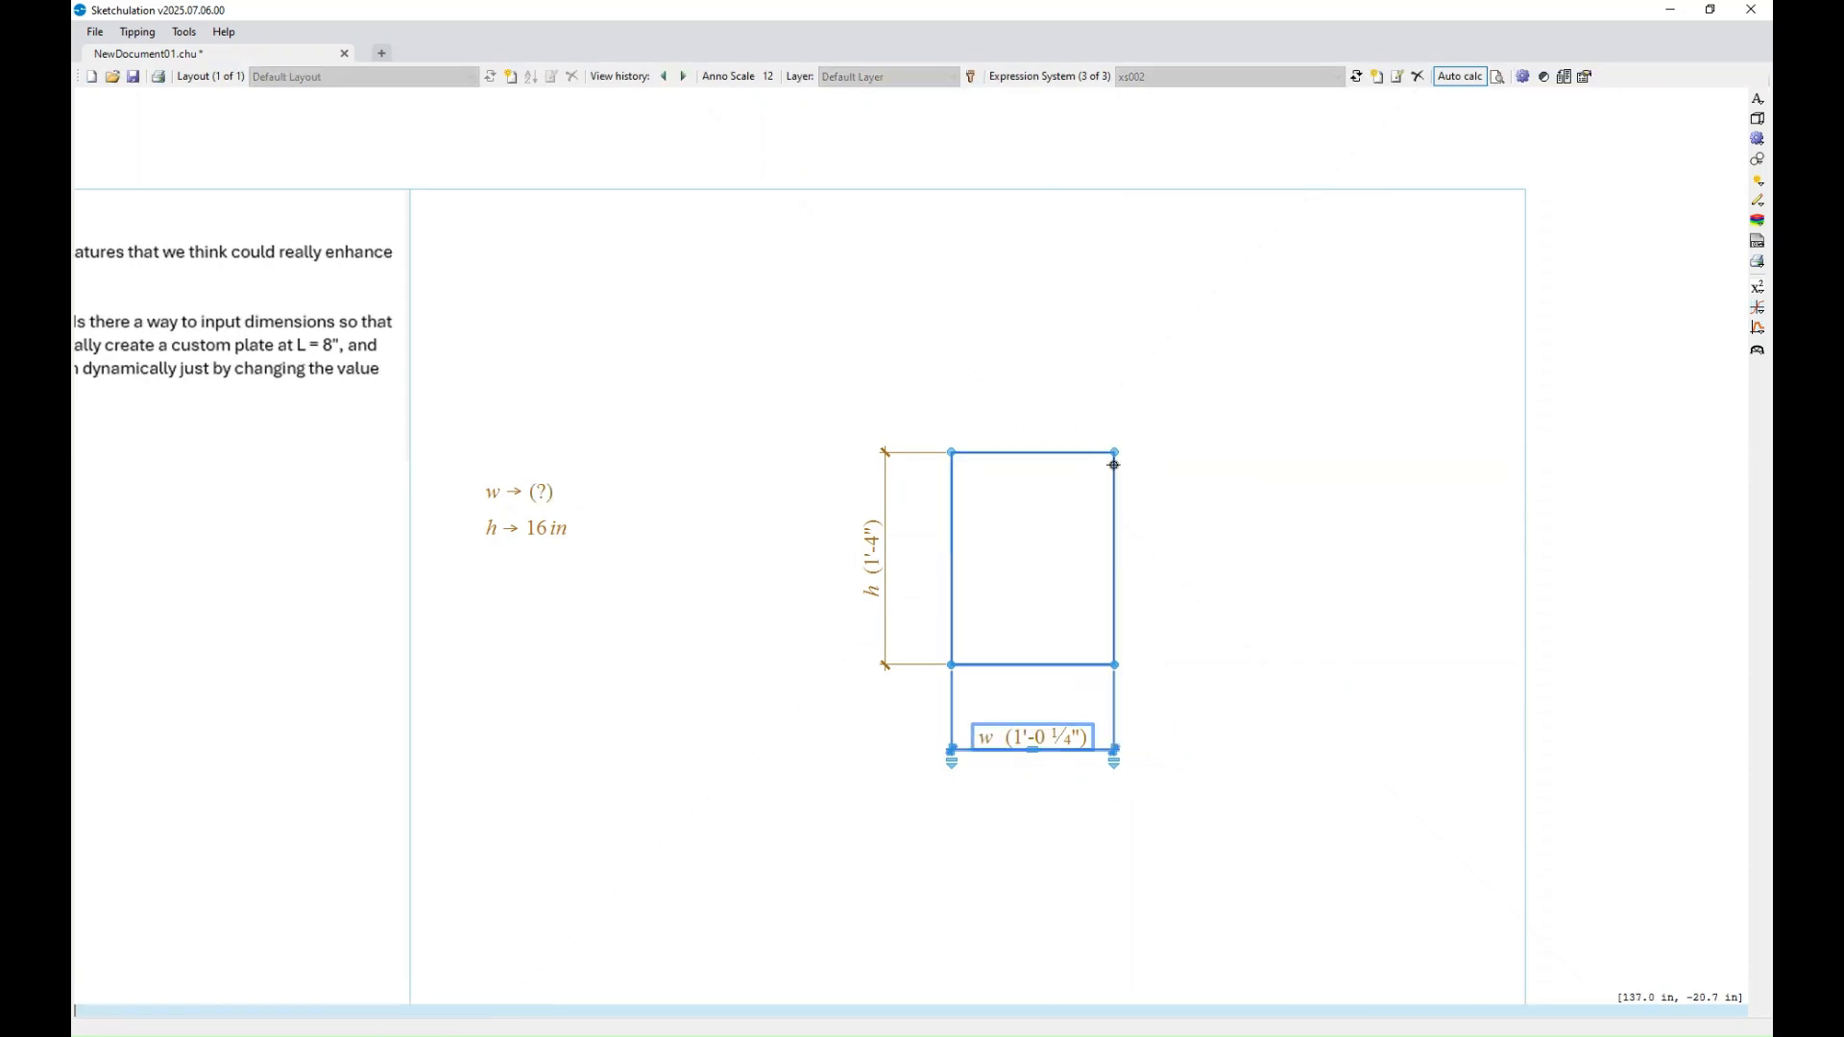
pyautogui.moveTo(1155, 416); pyautogui.dragTo(933, 474)
pyautogui.click(951, 452)
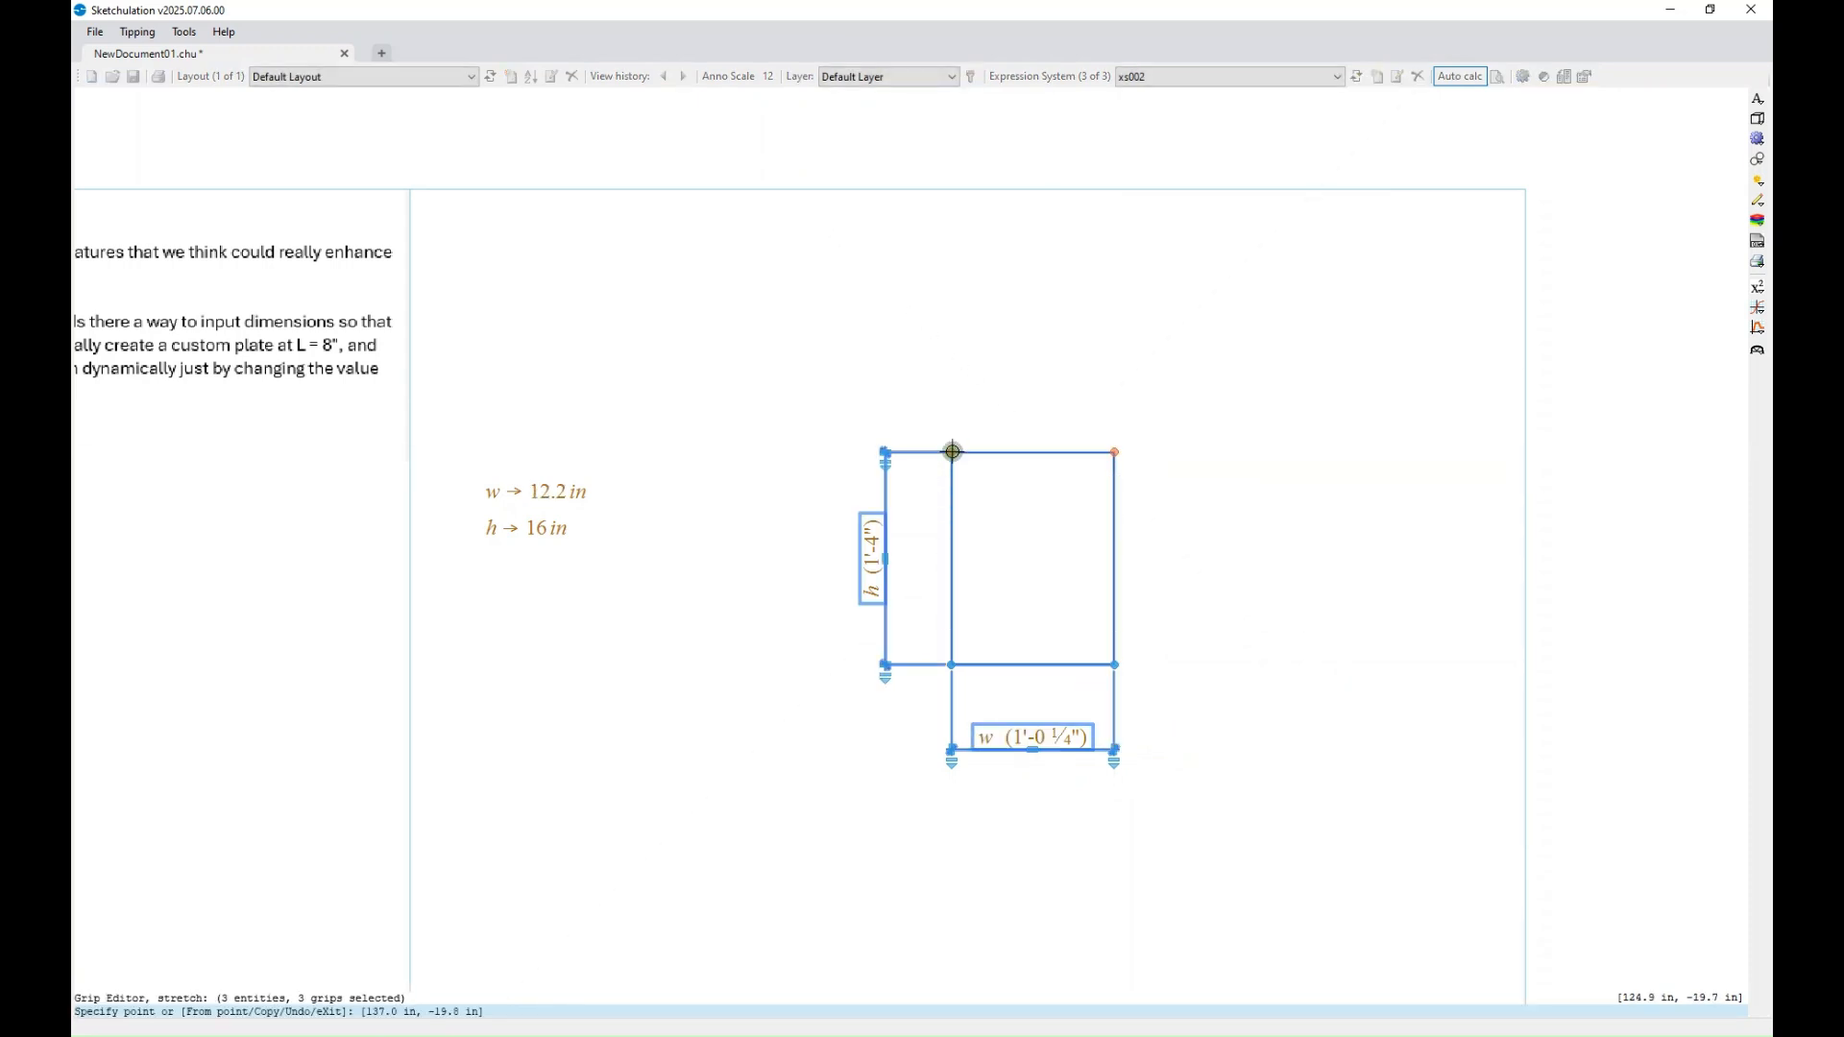
pyautogui.click(963, 394)
pyautogui.moveTo(947, 557); pyautogui.dragTo(1046, 551, button='middle')
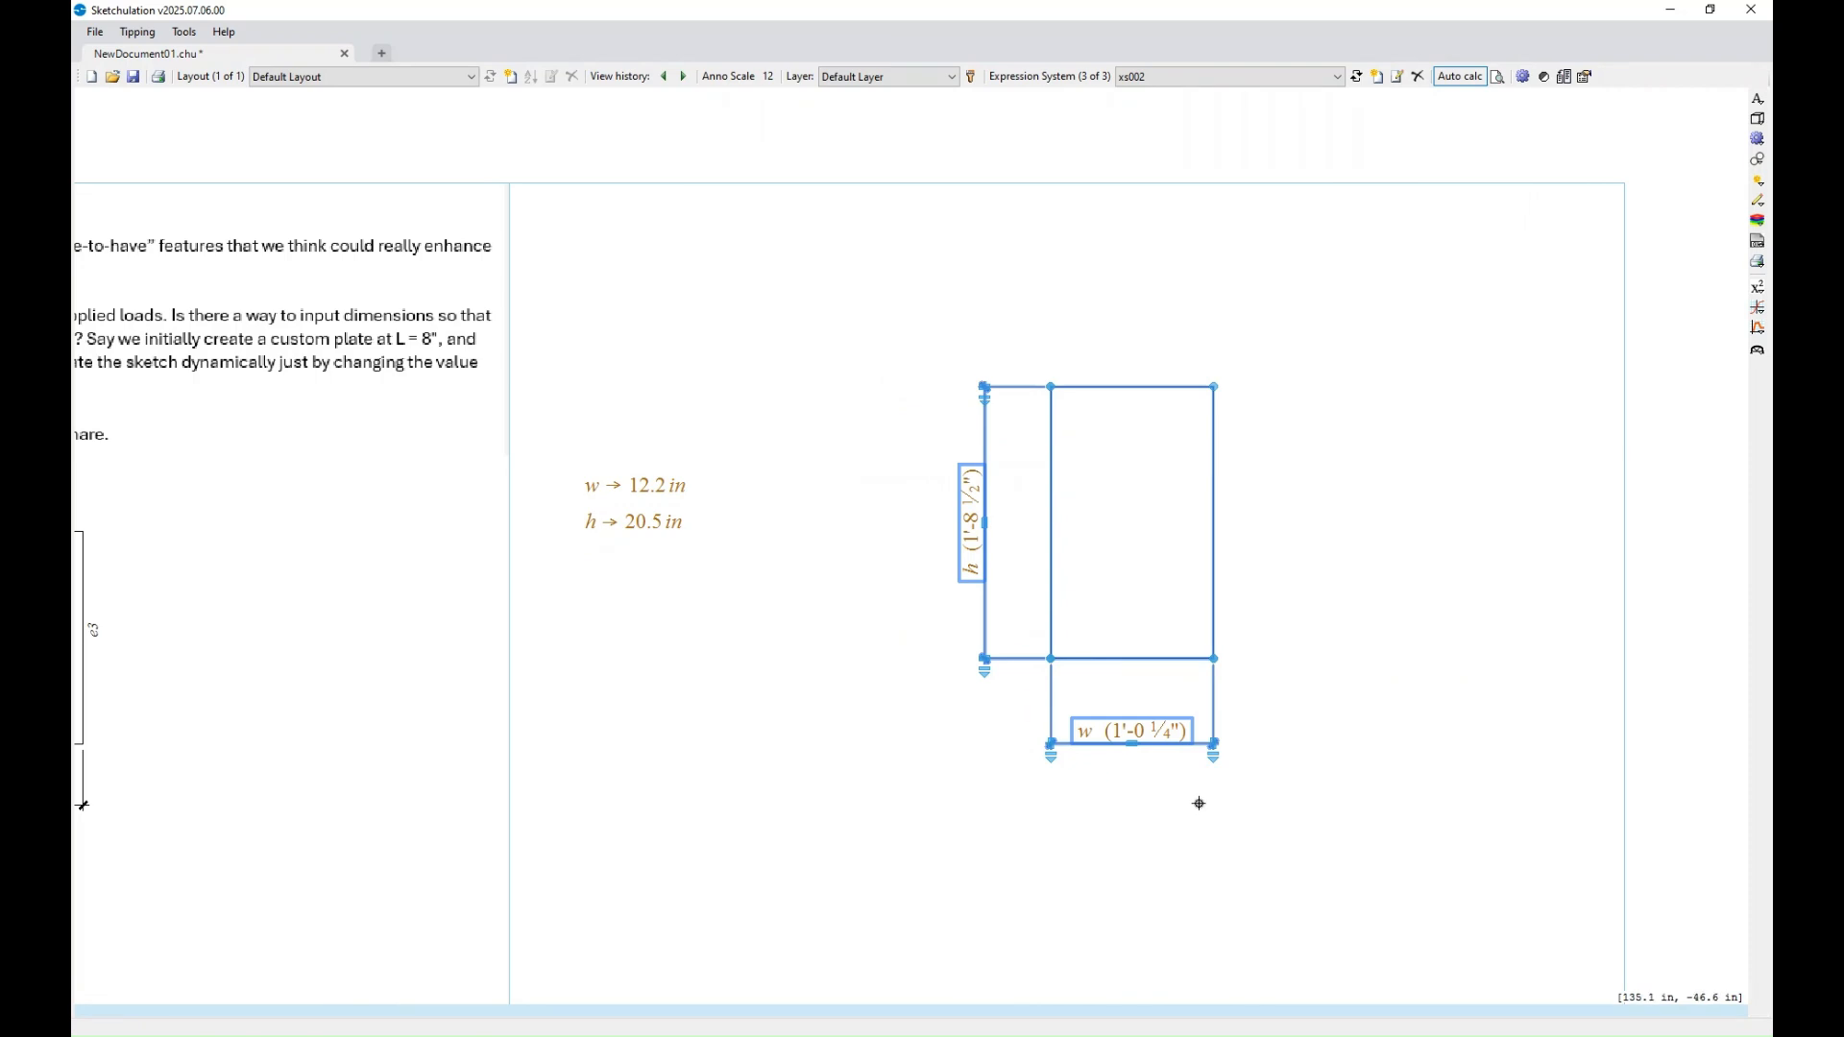
pyautogui.press('Escape')
pyautogui.scroll(-1, 1243, 807)
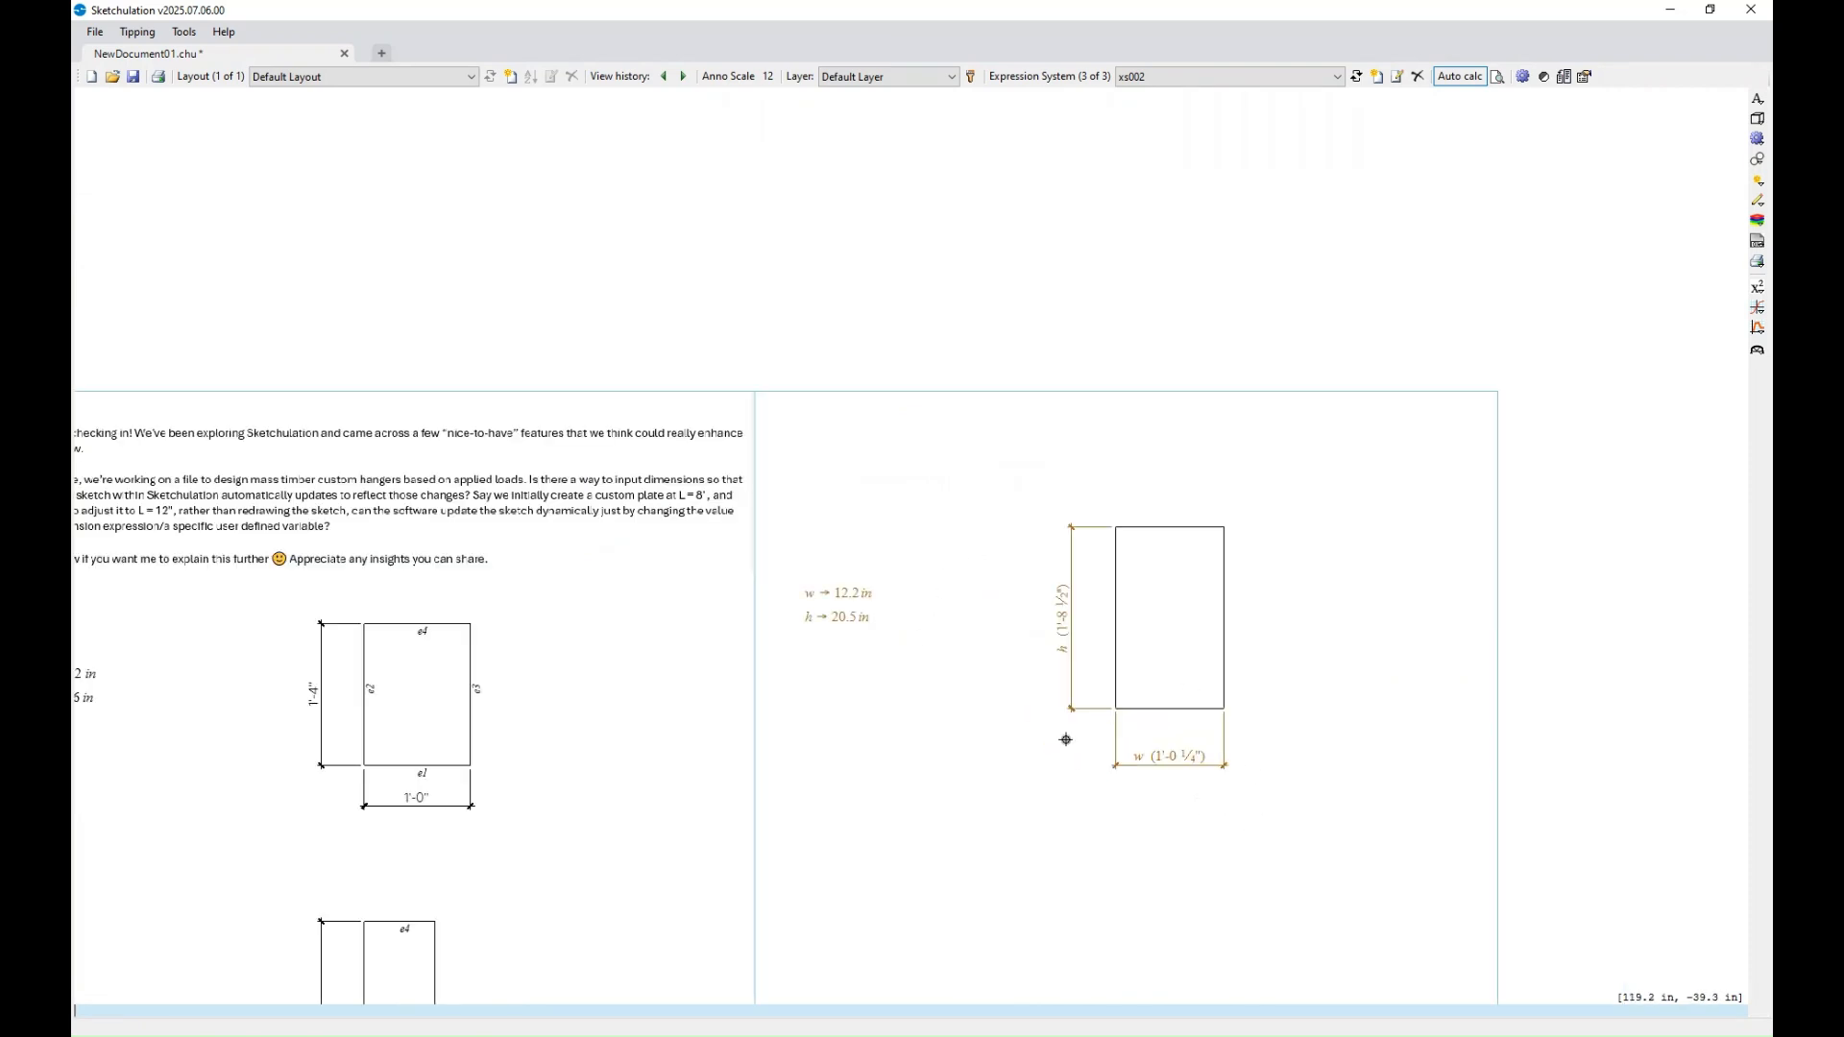
pyautogui.scroll(-3, 1272, 687)
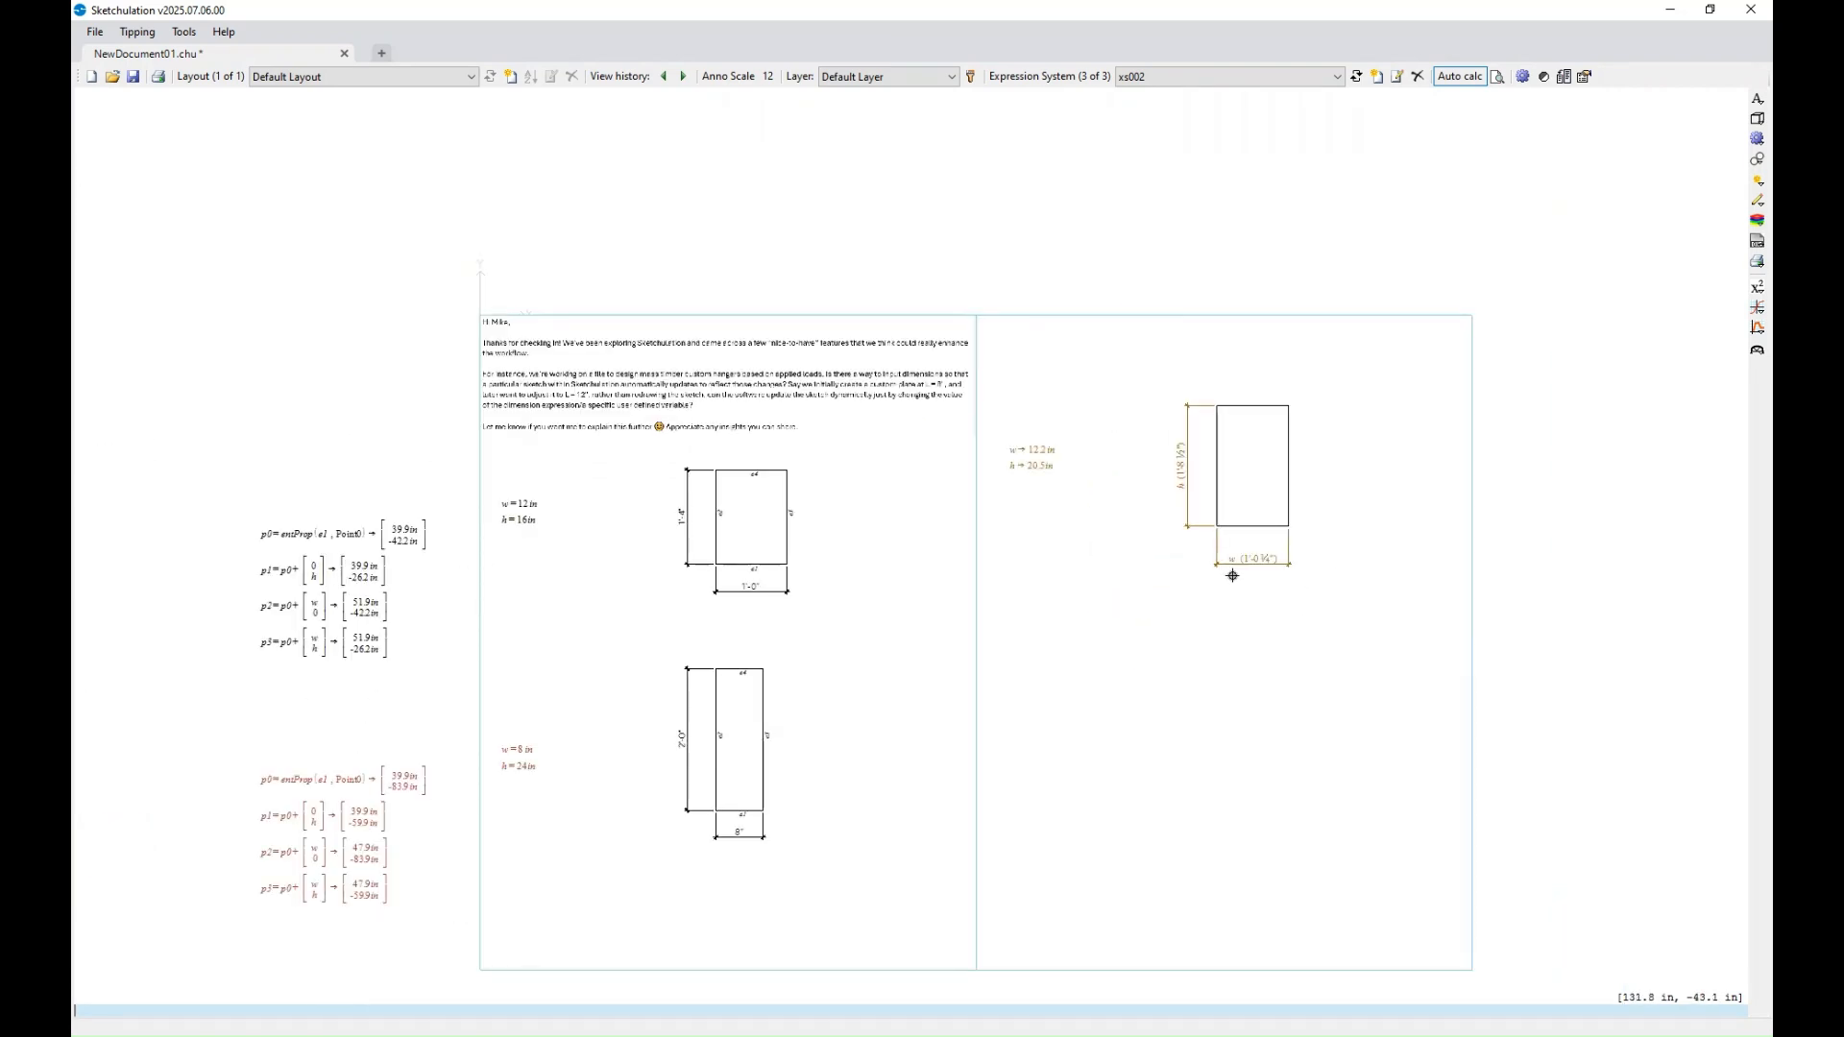
pyautogui.moveTo(403, 437); pyautogui.dragTo(303, 703)
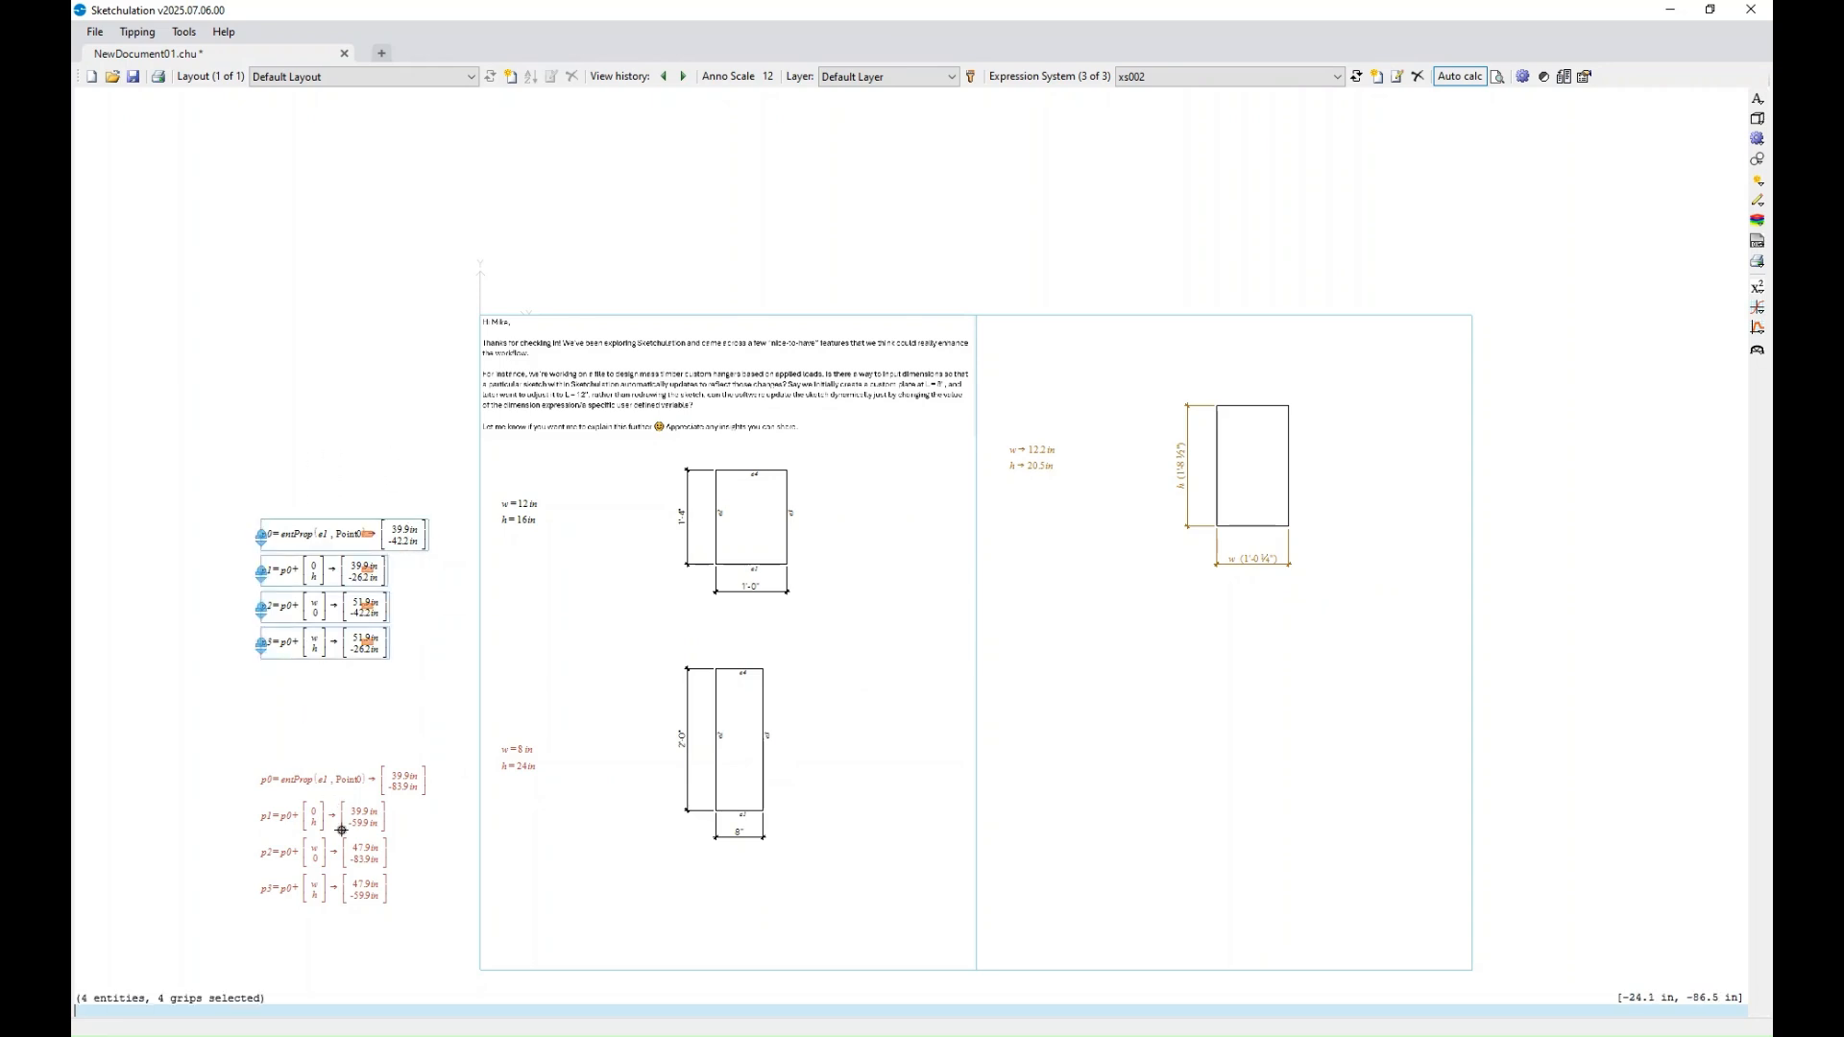
pyautogui.moveTo(426, 957); pyautogui.dragTo(302, 758)
pyautogui.press('Escape')
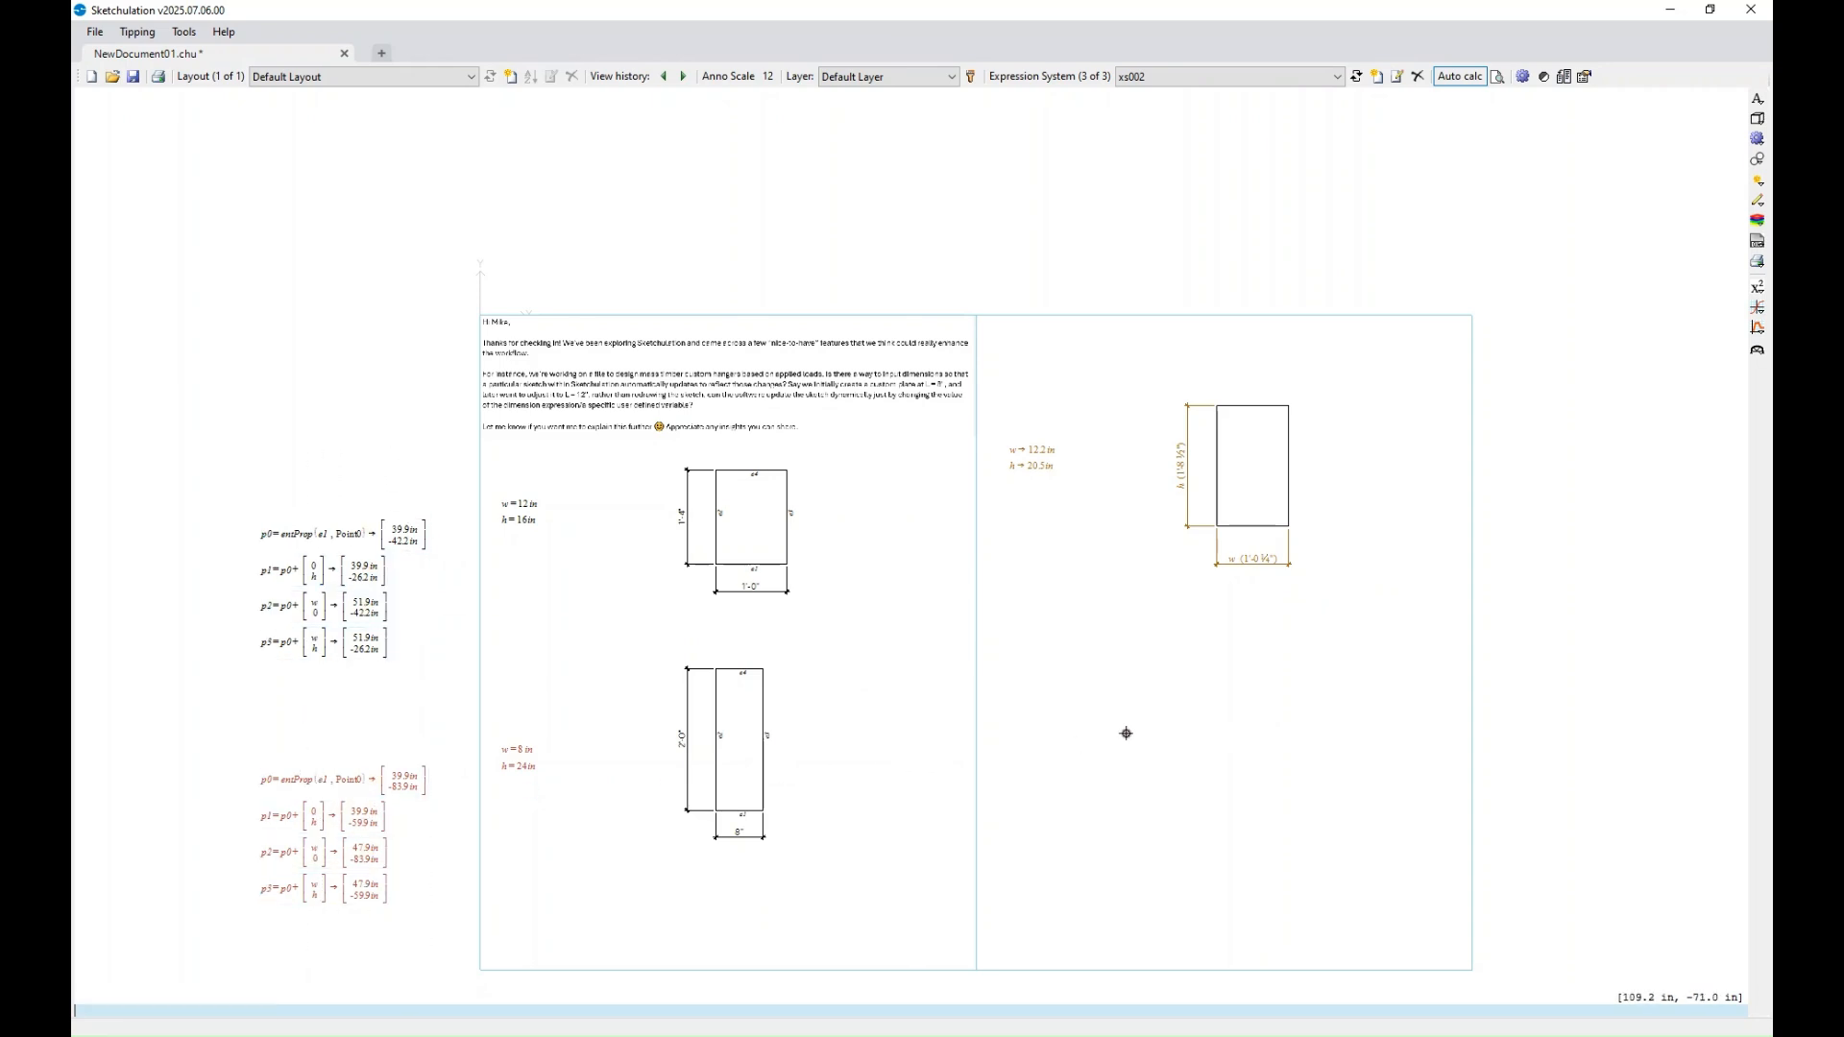
pyautogui.moveTo(1100, 902); pyautogui.dragTo(1169, 907, button='middle')
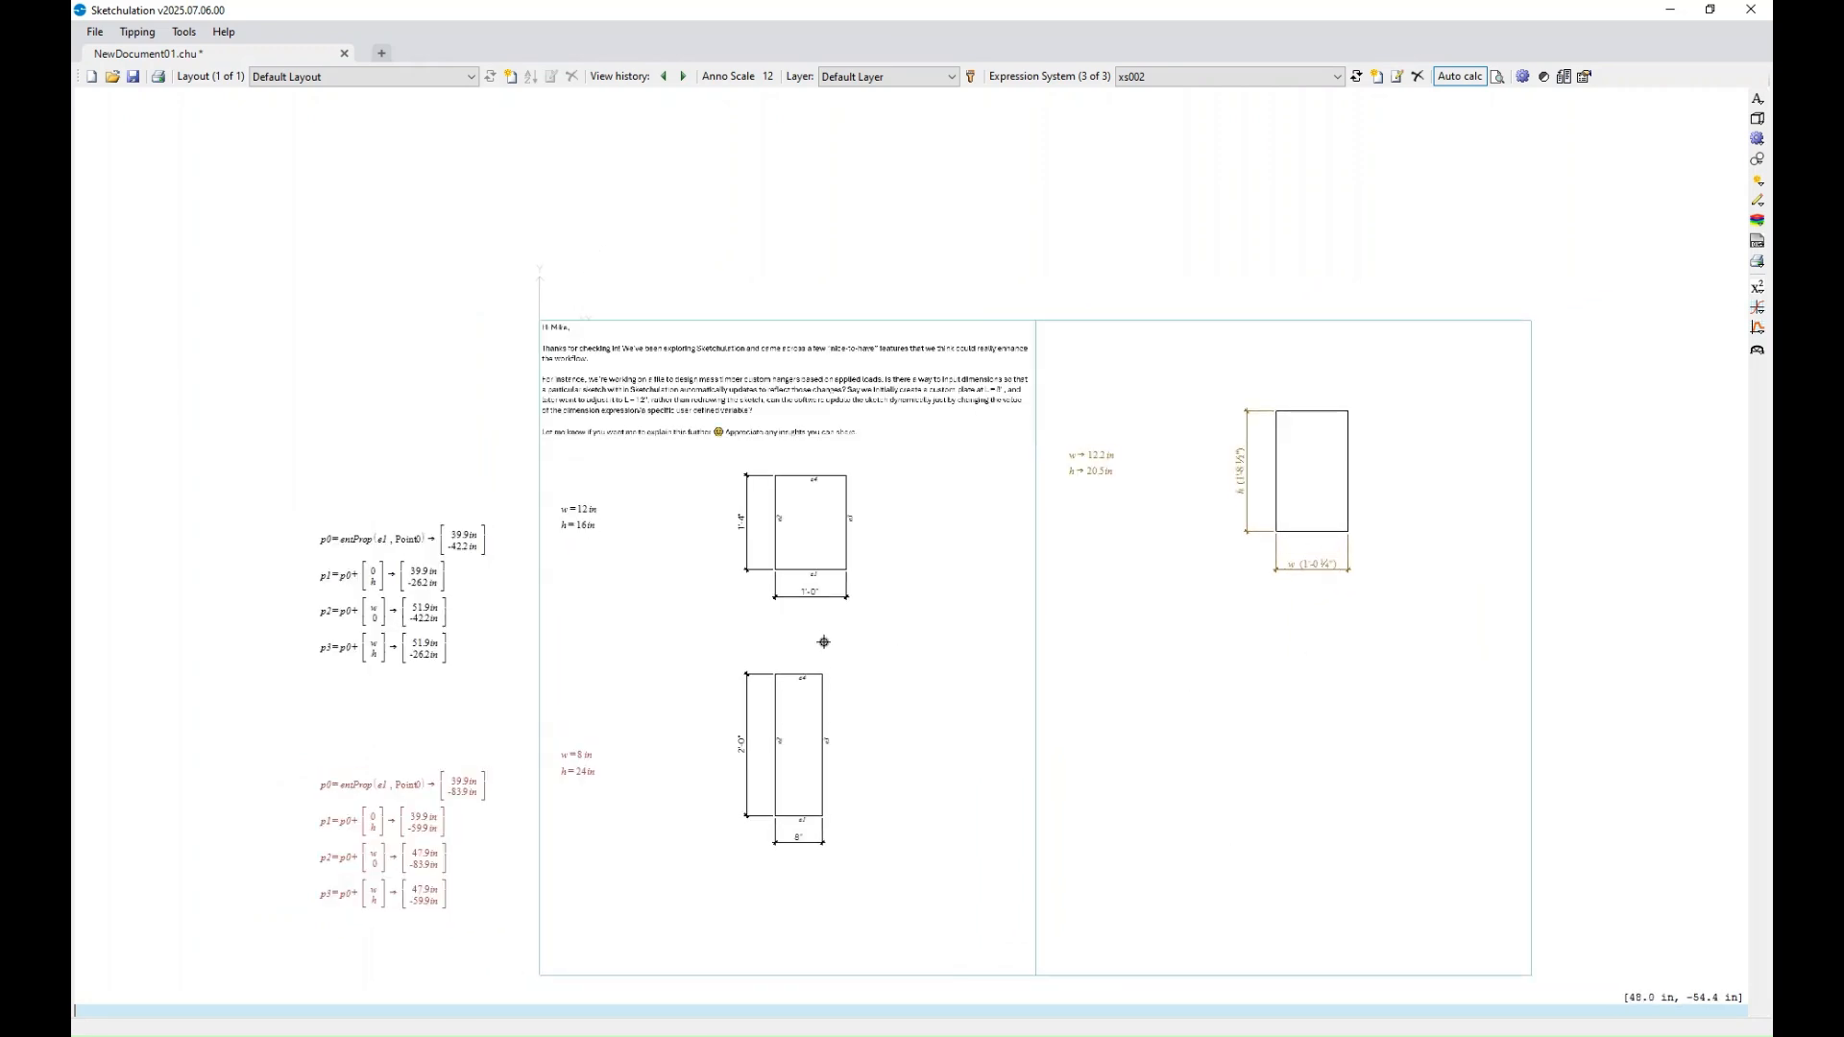